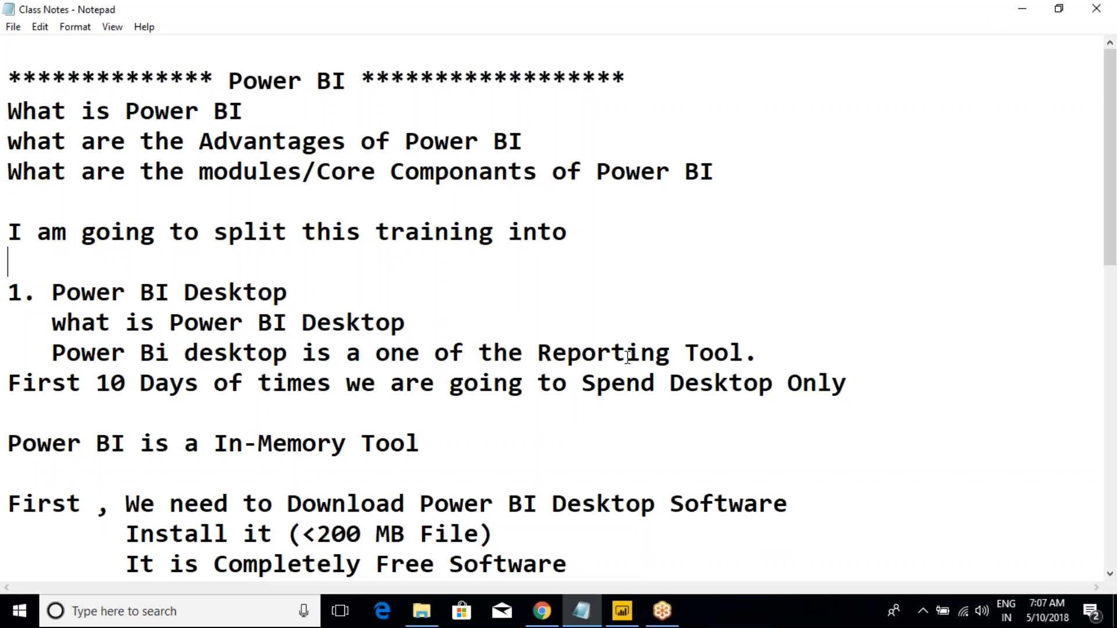
Step: Review the opening topic list and the Power BI Desktop heading in the class notes
left_click(1075, 26)
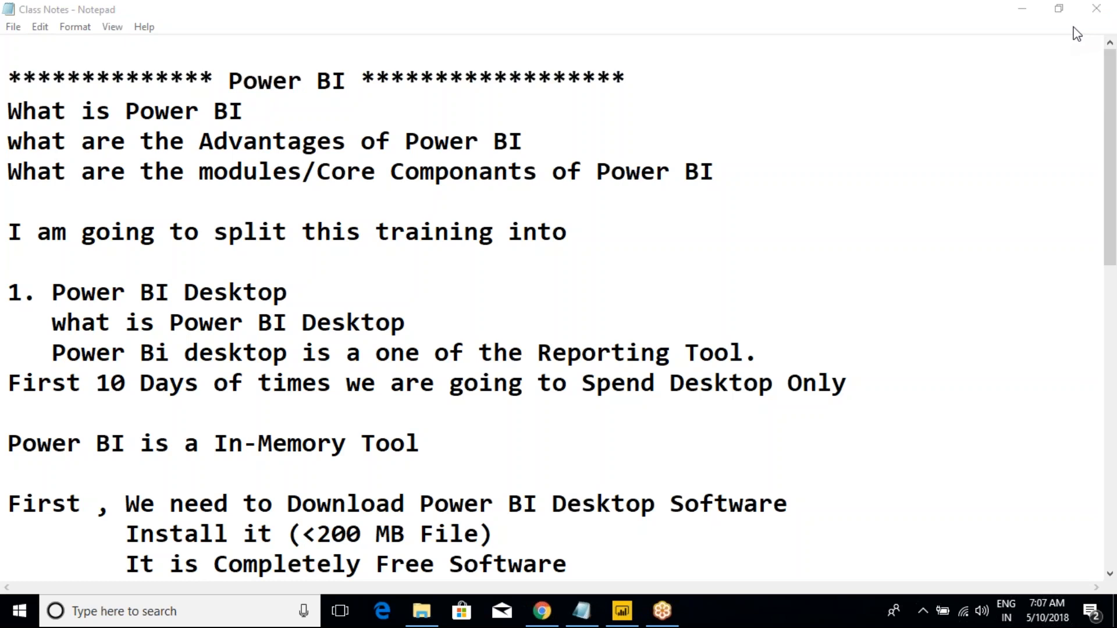
left_click(528, 222)
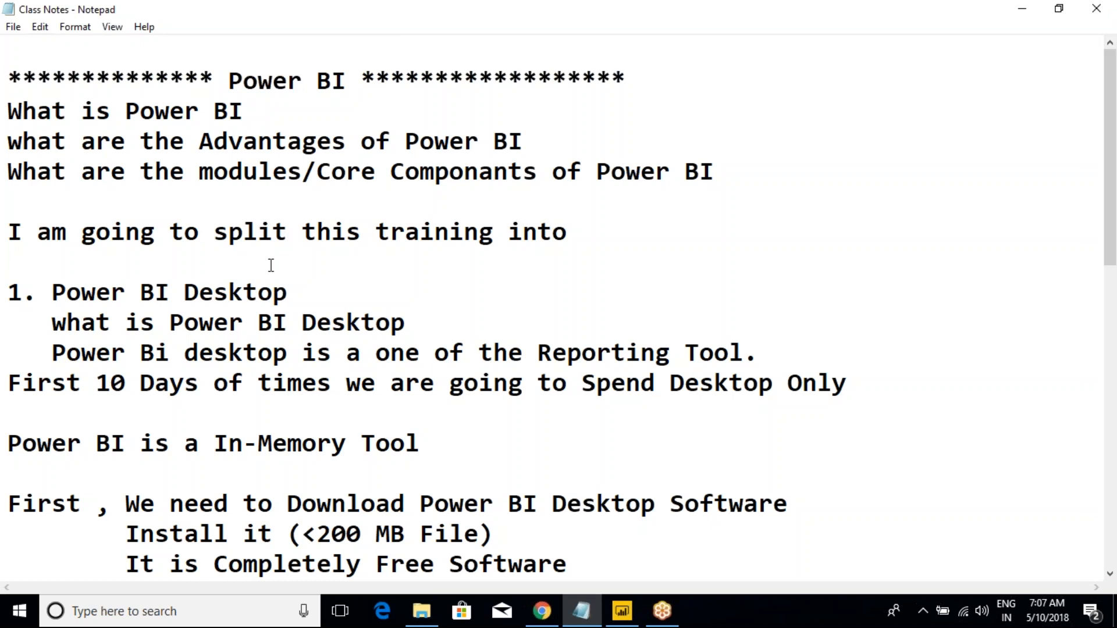
scroll(273, 265, "down", 1)
scroll(272, 265, "down", 1)
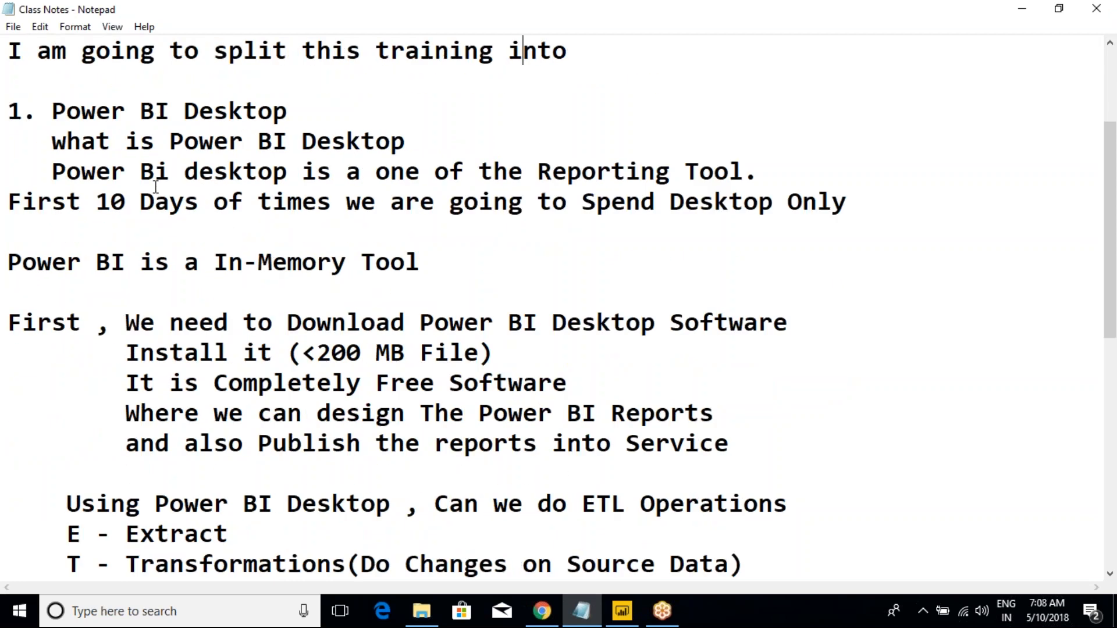
scroll(158, 185, "up", 2)
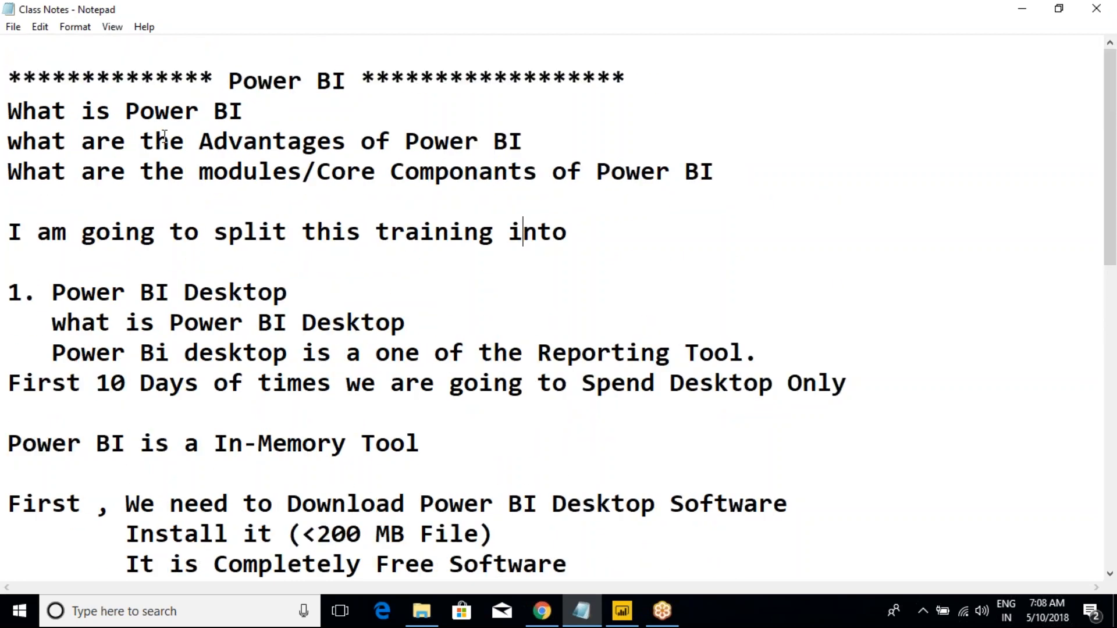
left_click_drag(154, 111, 272, 172)
scroll(261, 175, "down", 1)
left_click_drag(53, 201, 285, 201)
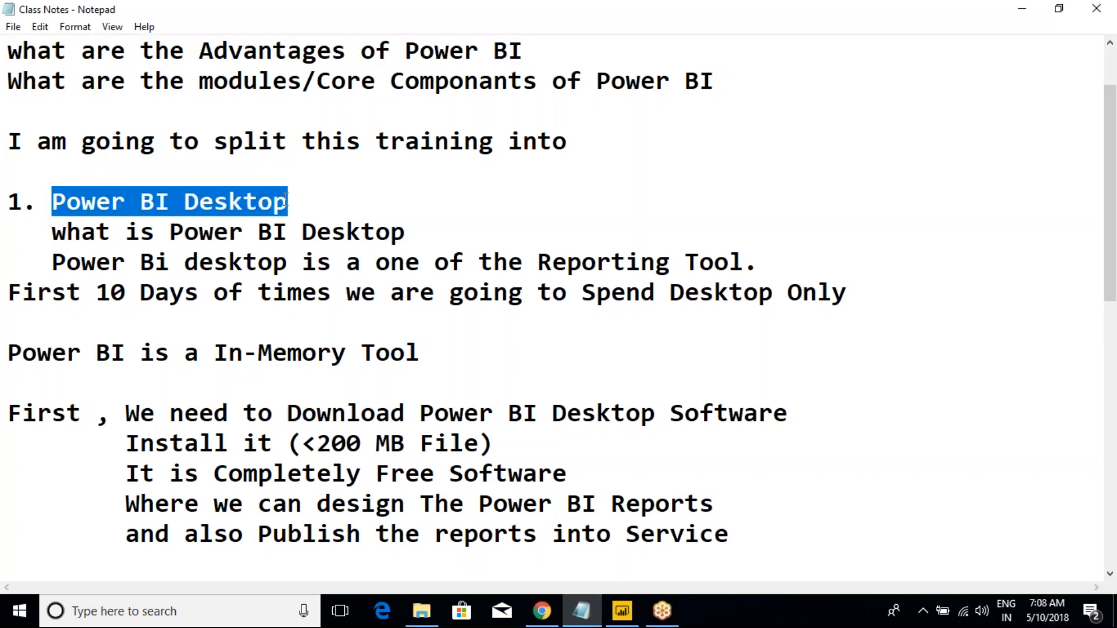
Step: Read the notes on Power BI as an in-memory tool and on downloading and installing the desktop software
scroll(285, 201, "down", 1)
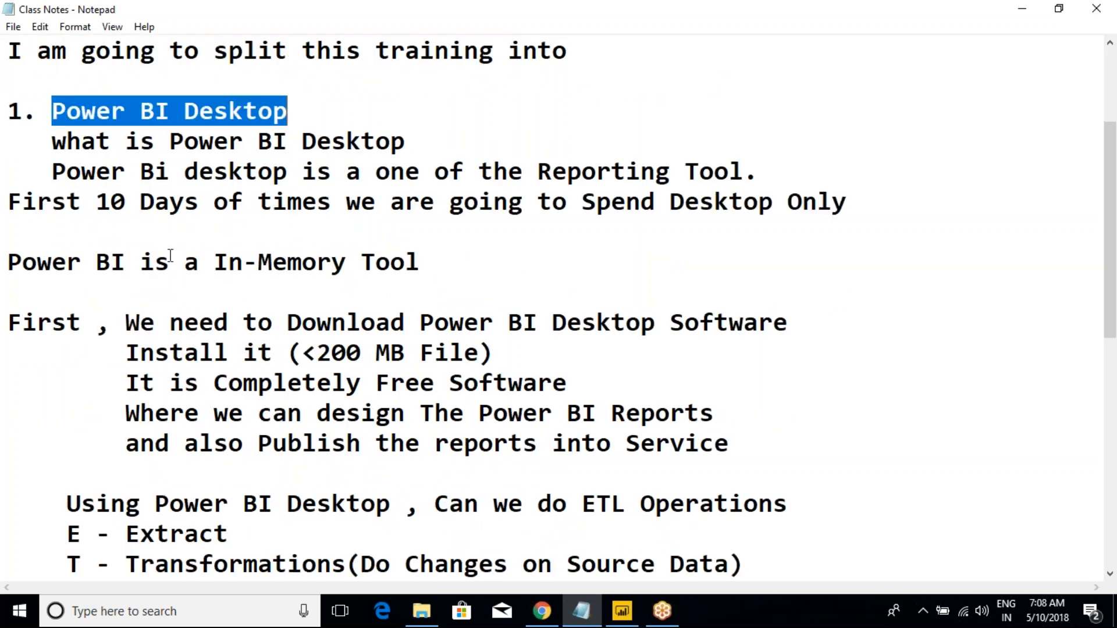
left_click_drag(8, 266, 461, 262)
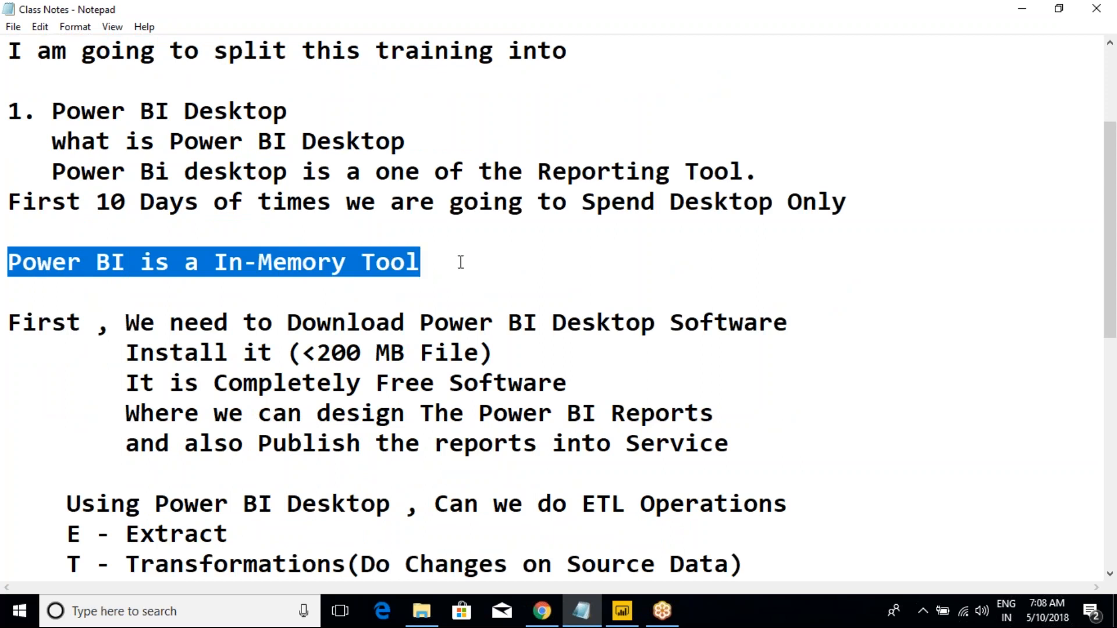
scroll(460, 263, "down", 2)
left_click(124, 146)
left_click_drag(148, 149, 780, 171)
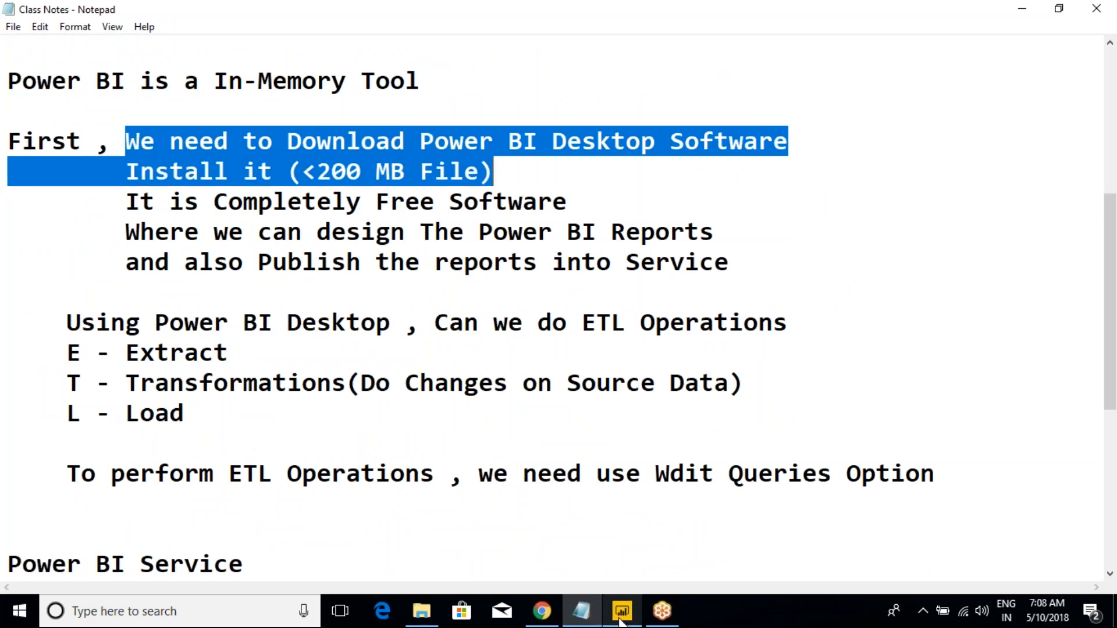
Step: Switch to Power BI Desktop to view the customer count by country report, and return to the class notes
mouse_move(620, 622)
left_click(621, 578)
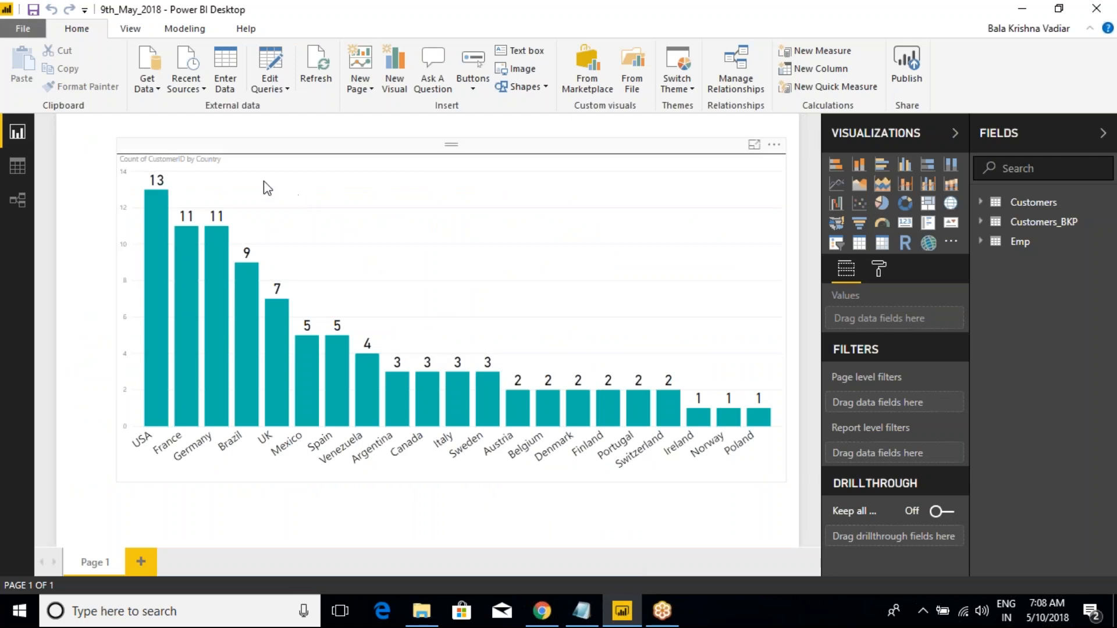
key("alt+Tab")
left_click(332, 174)
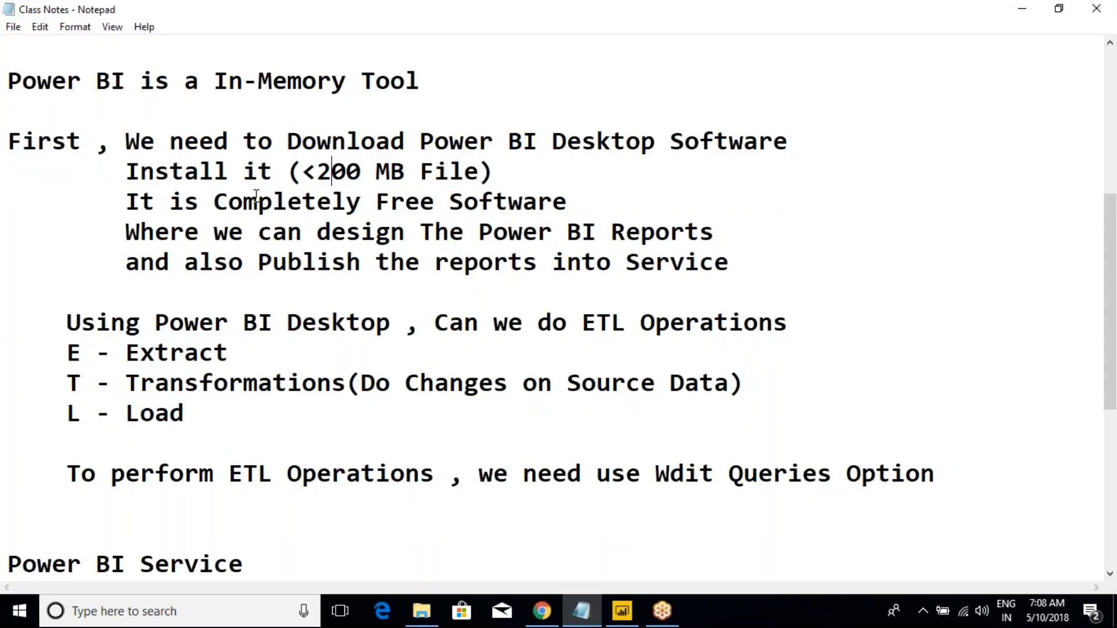
Step: Highlight the notes on designing and publishing reports, including the whole paragraph about downloading the free desktop software
left_click_drag(139, 232, 672, 232)
left_click(670, 231)
left_click_drag(134, 270, 636, 209)
left_click(636, 210)
left_click_drag(740, 266, 8, 139)
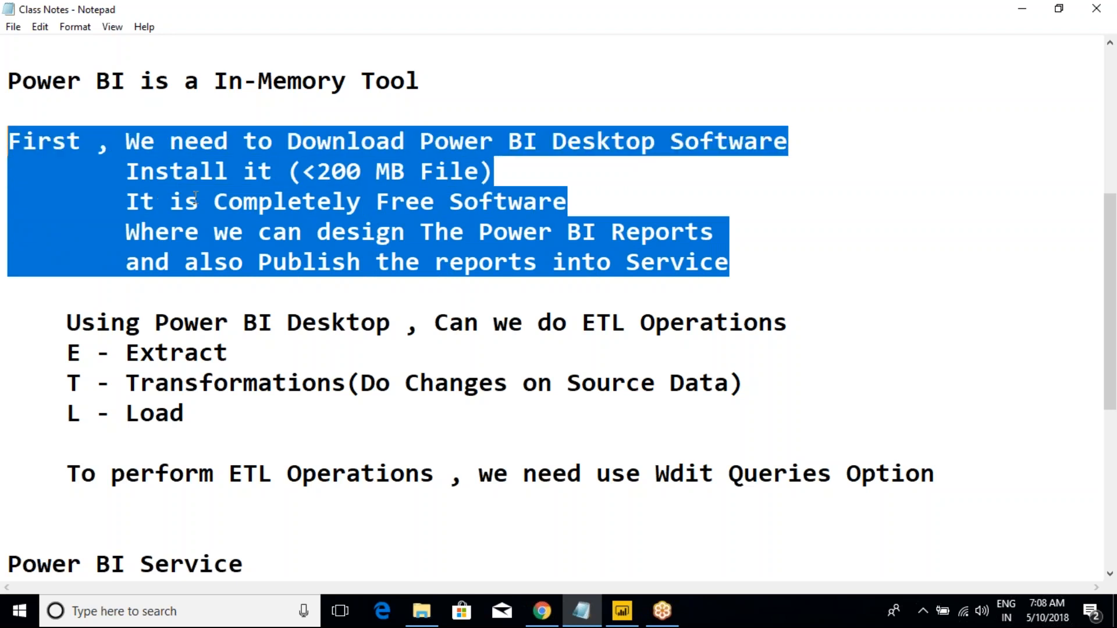
Step: Select the customers by country chart in Power BI Desktop to inspect its fields, and return to the class notes
key("alt+Tab")
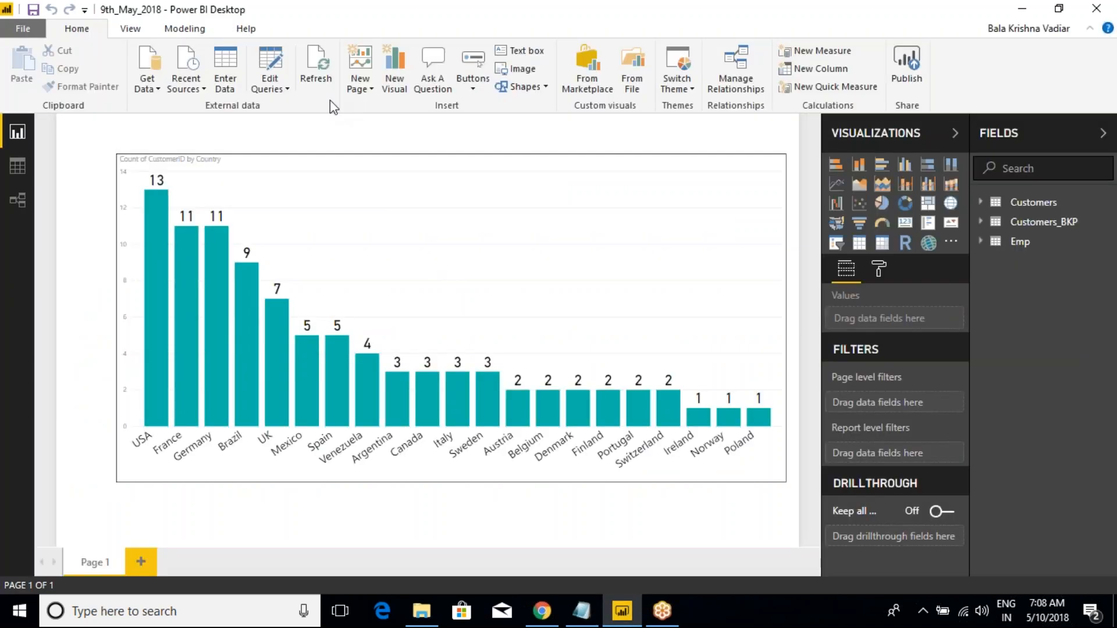
left_click(299, 198)
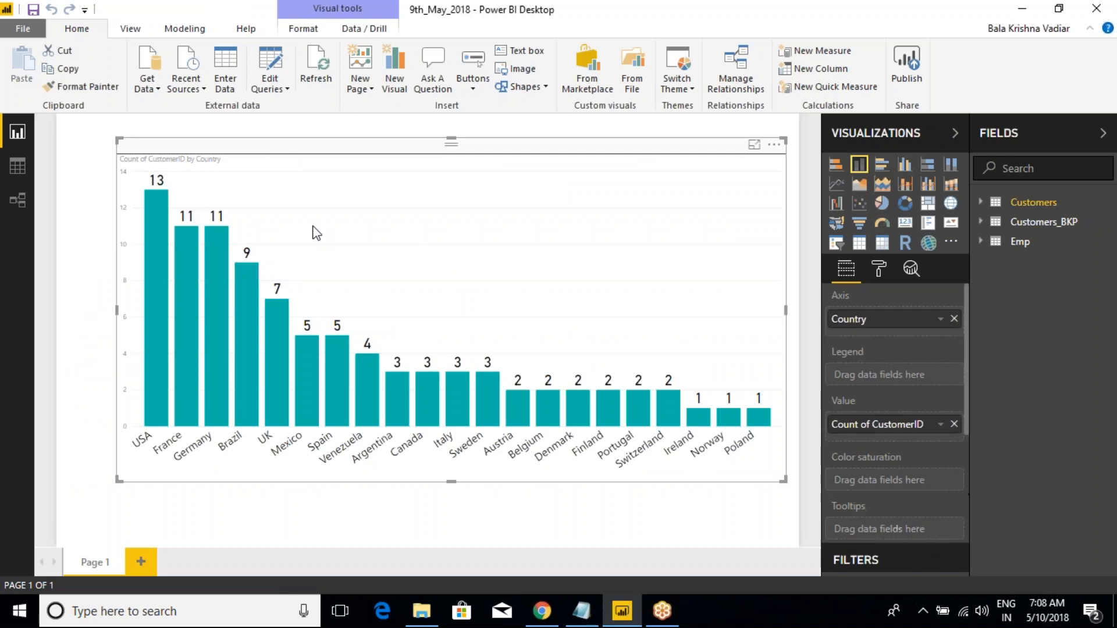
key("alt+Tab")
key("alt+Tab")
key("alt+Tab")
left_click(375, 322)
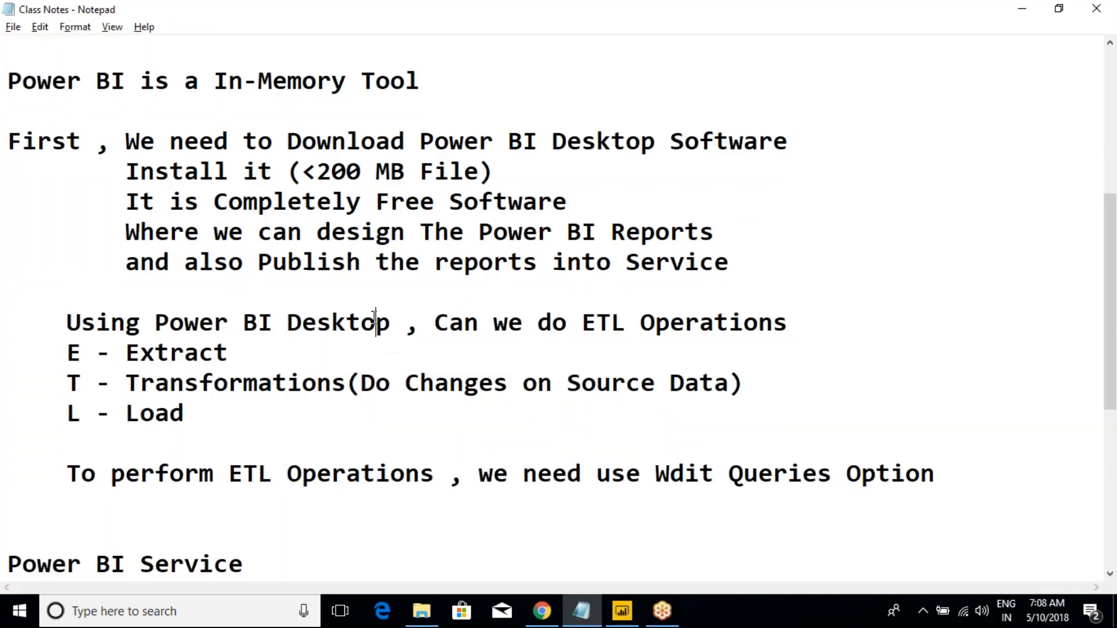
Step: Highlight the notes on the Extract, Transformations and Load operations available in Power BI Desktop
scroll(376, 322, "down", 1)
left_click_drag(67, 233, 244, 324)
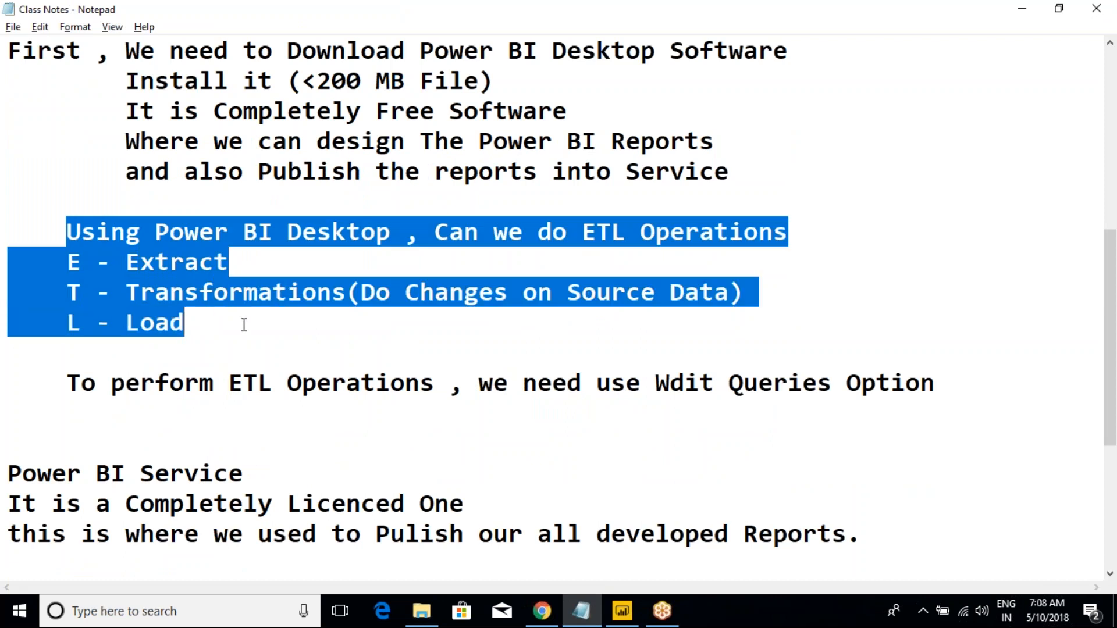
left_click(244, 325)
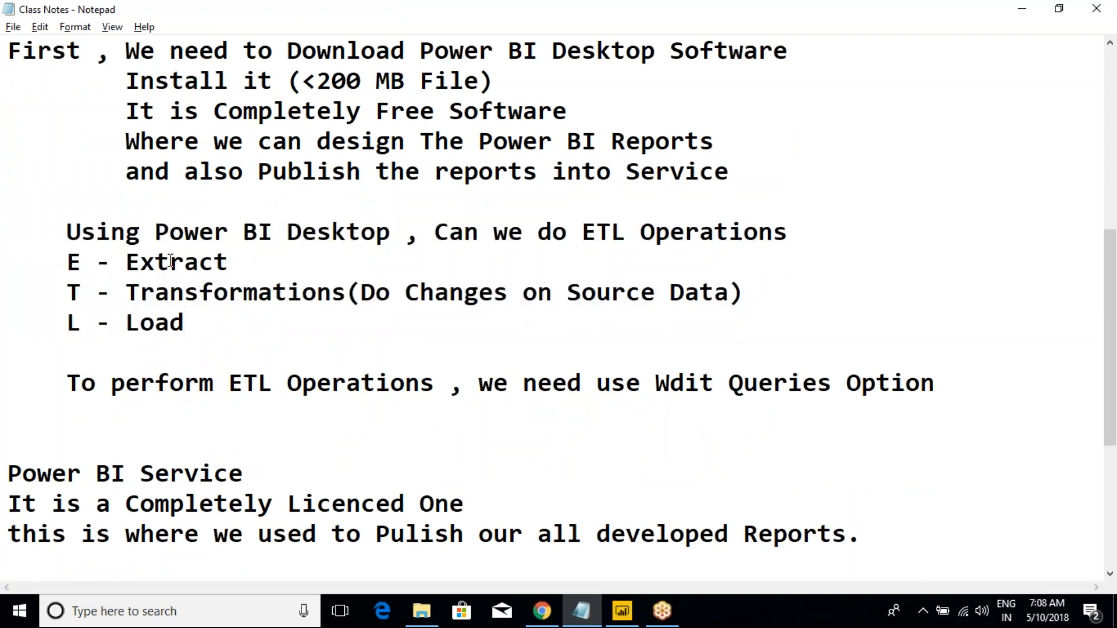
left_click_drag(69, 232, 202, 315)
left_click(256, 332)
Step: Switch to Power BI Desktop to locate the Edit Queries option for ETL operations, and return to the notes
key("alt+Tab")
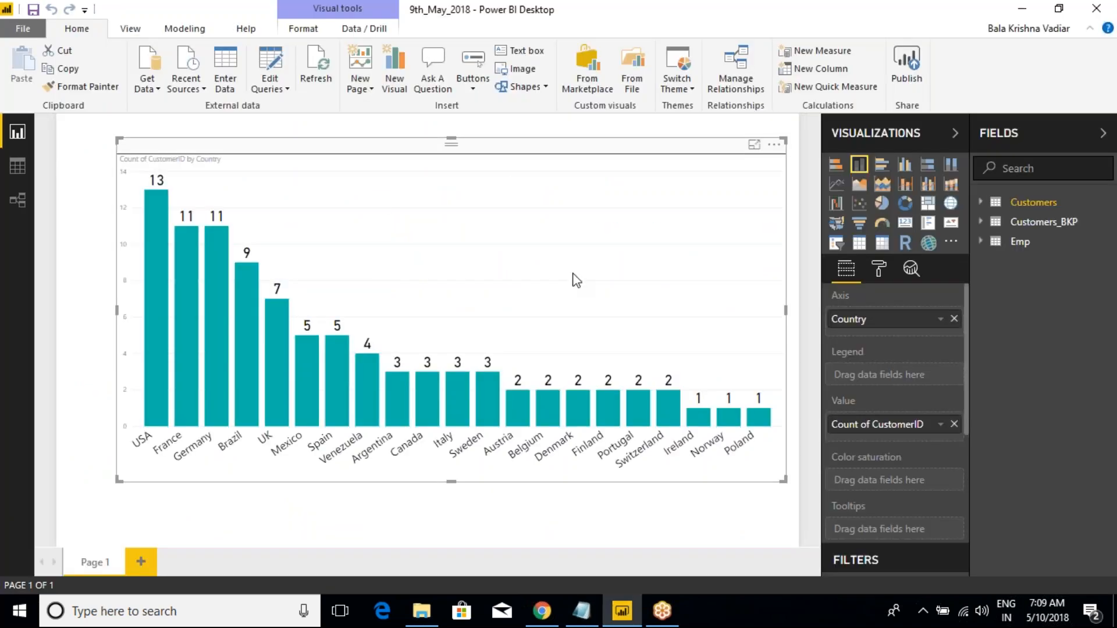
left_click(363, 134)
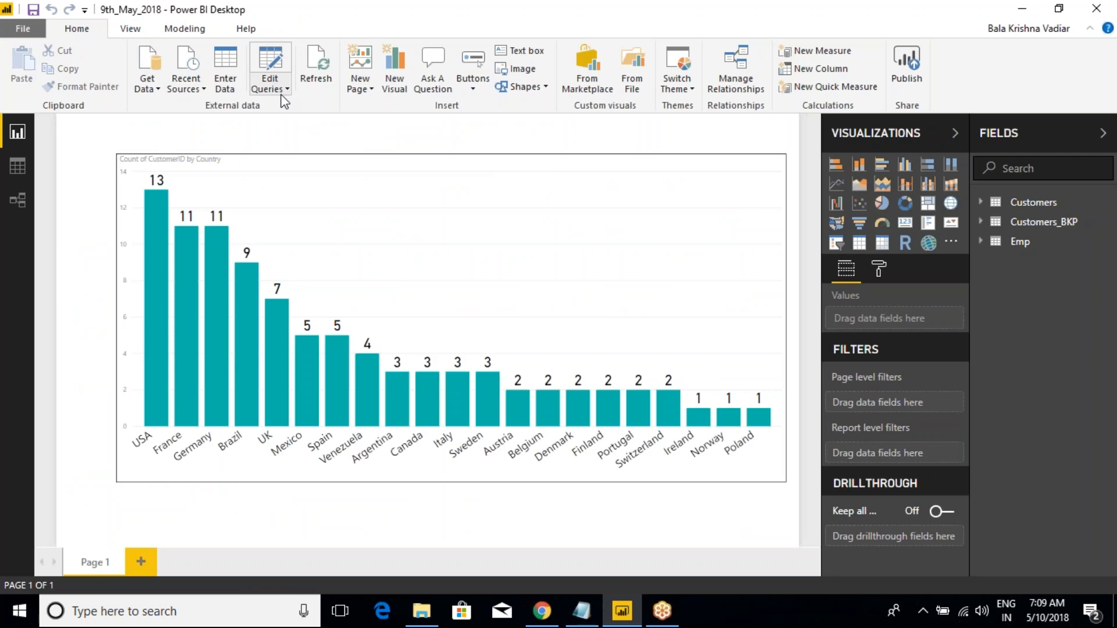
left_click(281, 143)
left_click(303, 122)
key("alt+Tab")
Step: Read the Power BI Service section of the class notes, highlighting its heading, licensing line and publishing description
left_click(405, 281)
scroll(405, 281, "down", 2)
scroll(405, 281, "down", 1)
left_click(11, 208)
left_click_drag(9, 204, 254, 207)
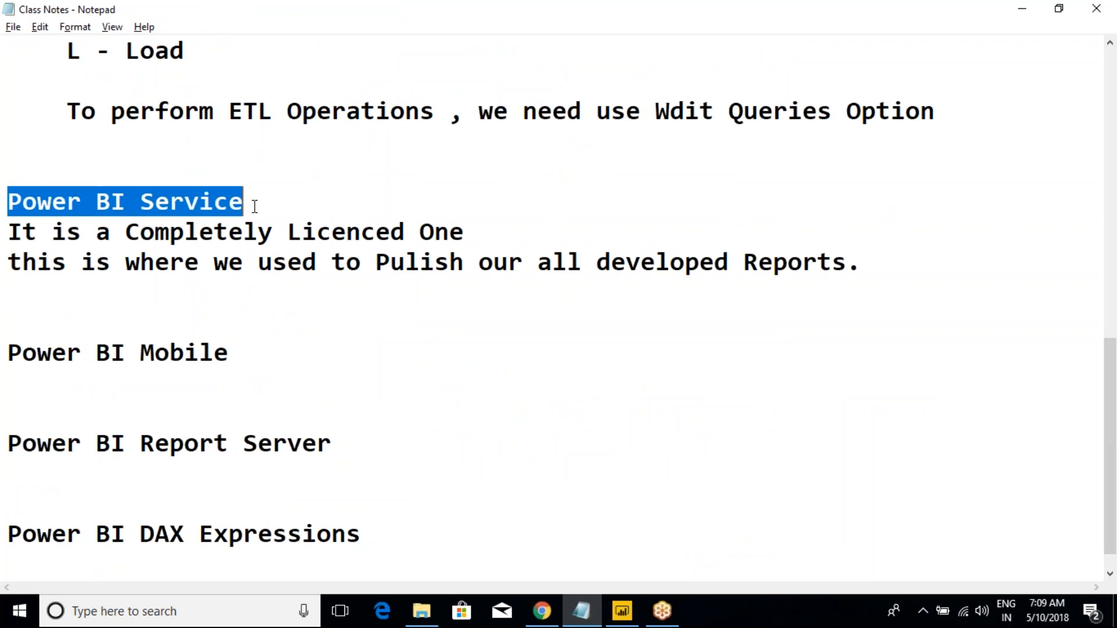
left_click(254, 208)
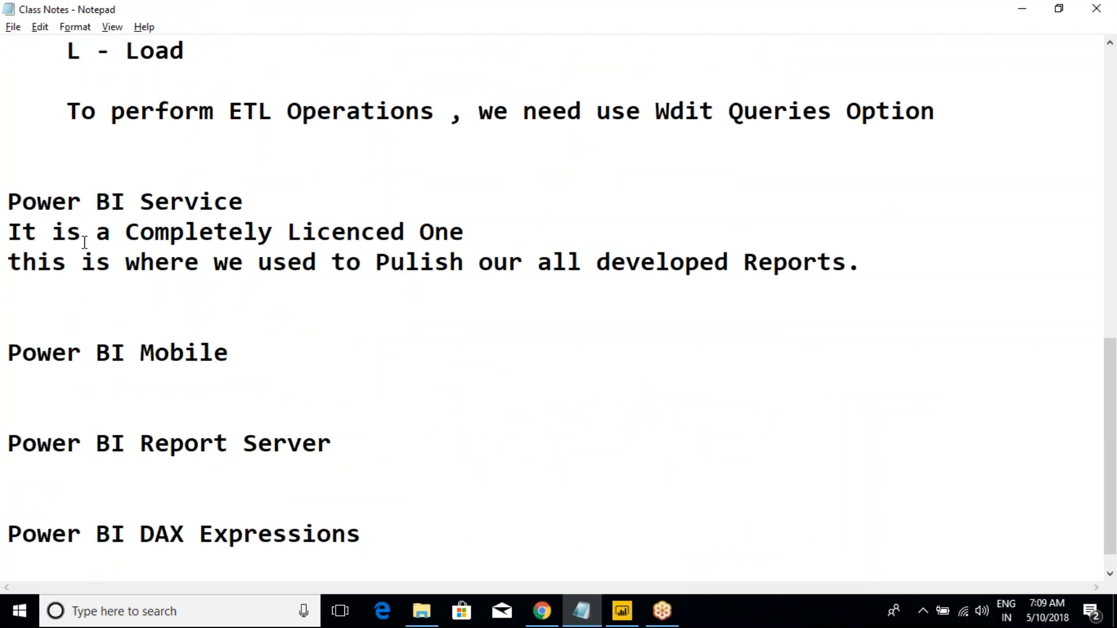
left_click_drag(9, 232, 482, 236)
left_click(482, 236)
left_click_drag(858, 266, 10, 203)
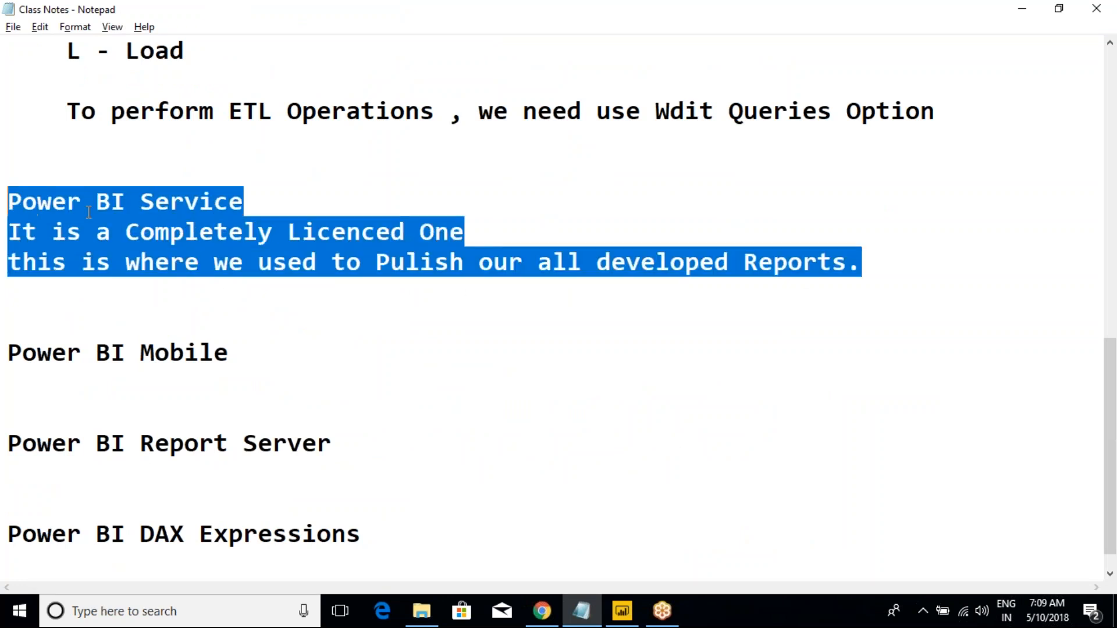
Step: Return to the beginning of the class notes and review the question about the core components of Power BI
scroll(236, 219, "up", 8)
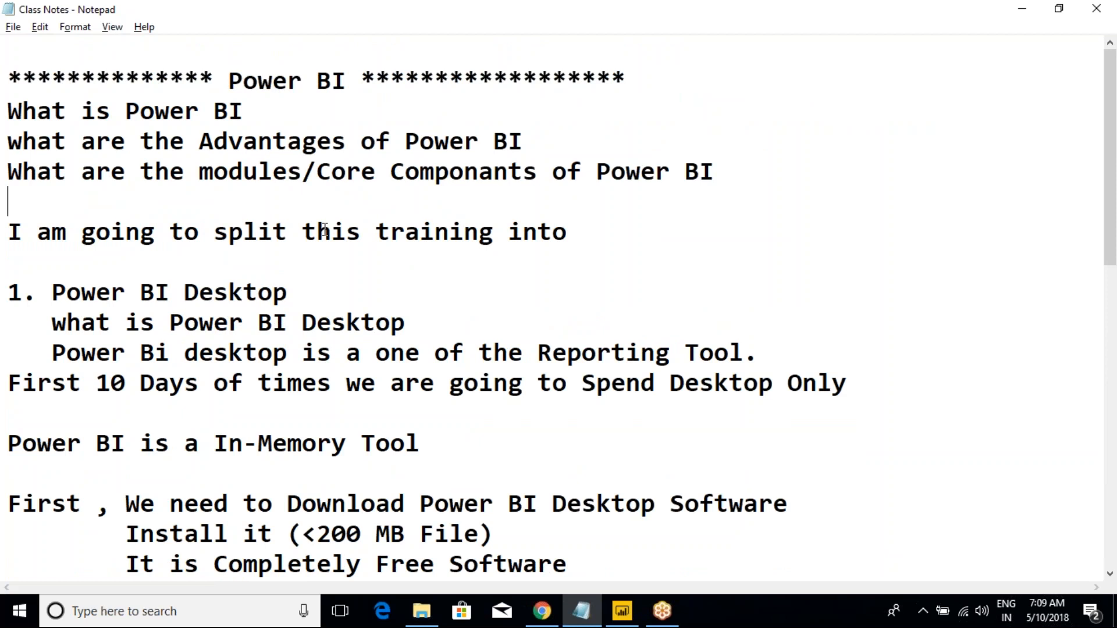
scroll(424, 300, "down", 3)
scroll(425, 301, "up", 3)
left_click(719, 173)
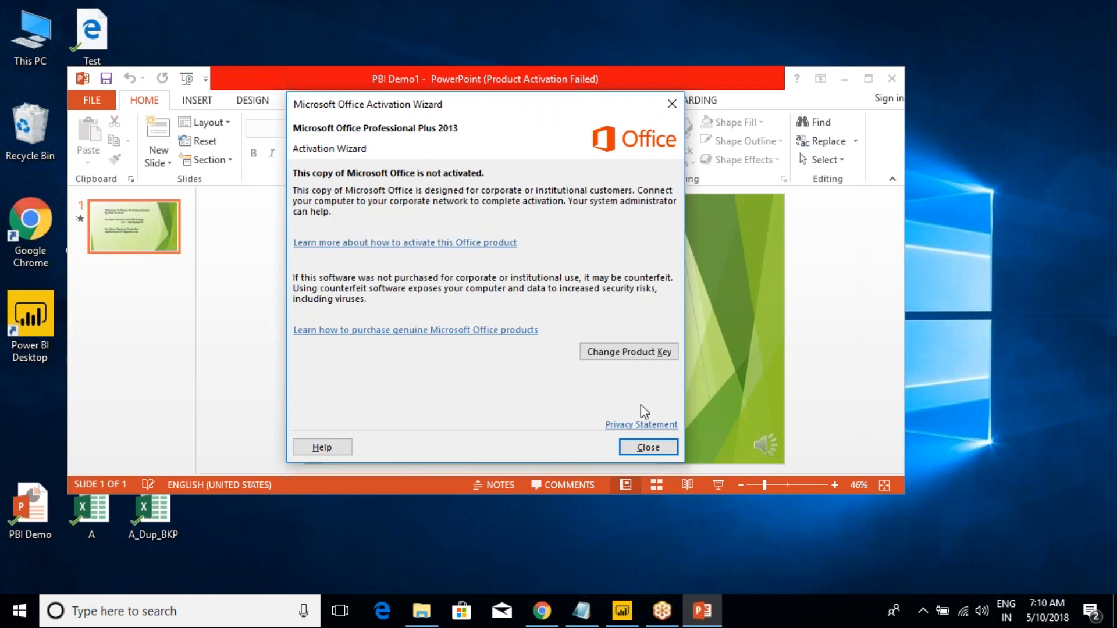
Step: Dismiss the Office activation wizard and maximize the PBI Demo1 presentation to show its contact details slide
left_click(632, 447)
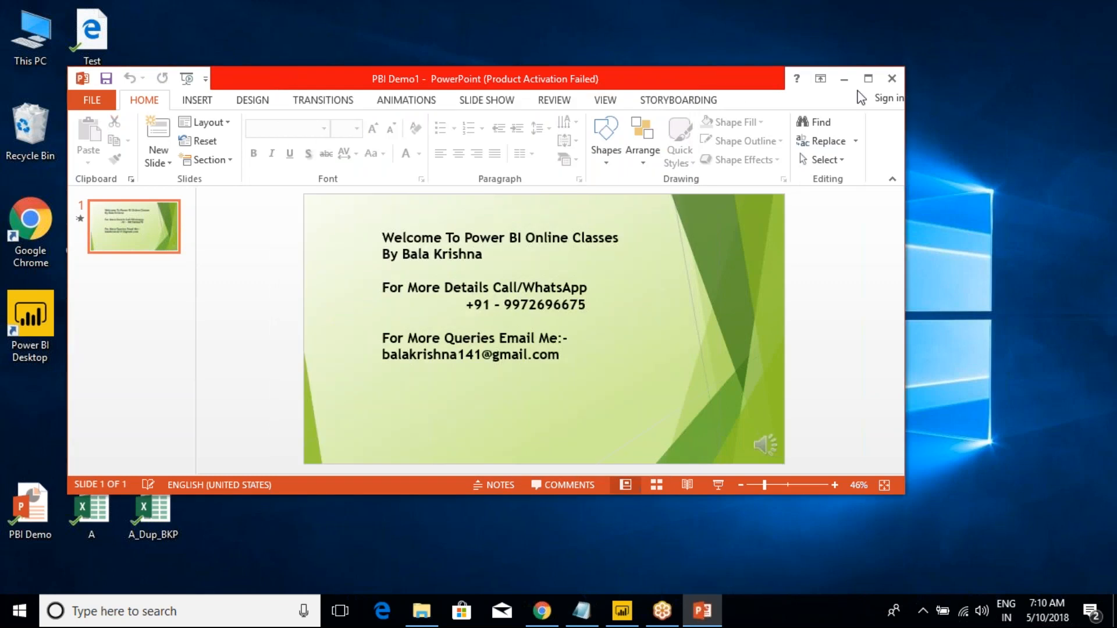
left_click(869, 79)
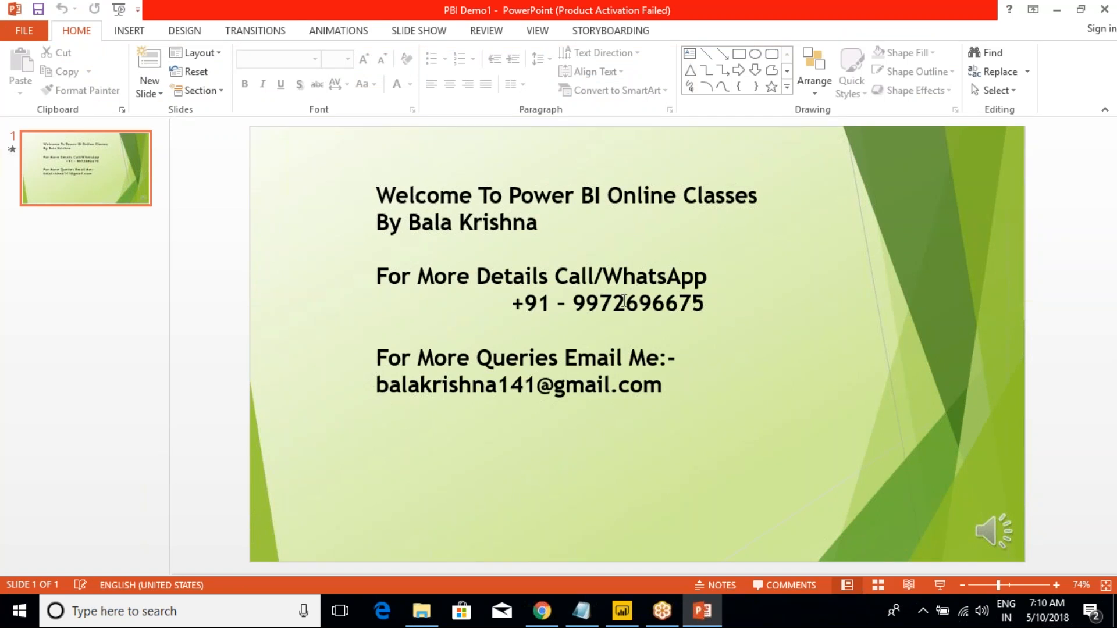
left_click(650, 286)
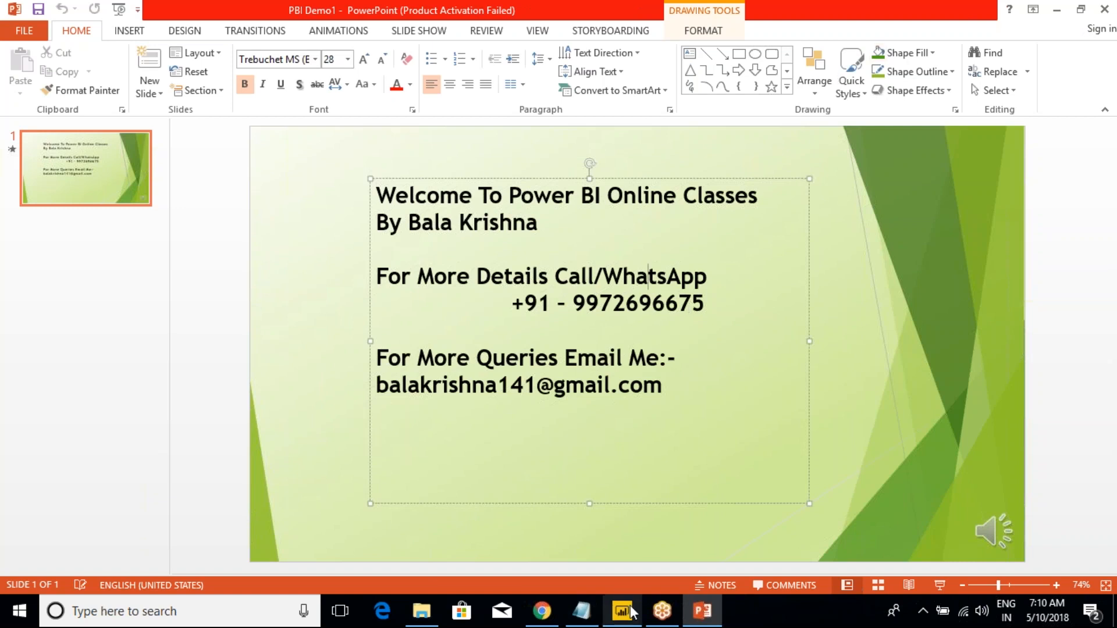
Step: Switch to Power BI Desktop and examine the common data sources offered by Get Data
mouse_move(632, 612)
left_click(622, 542)
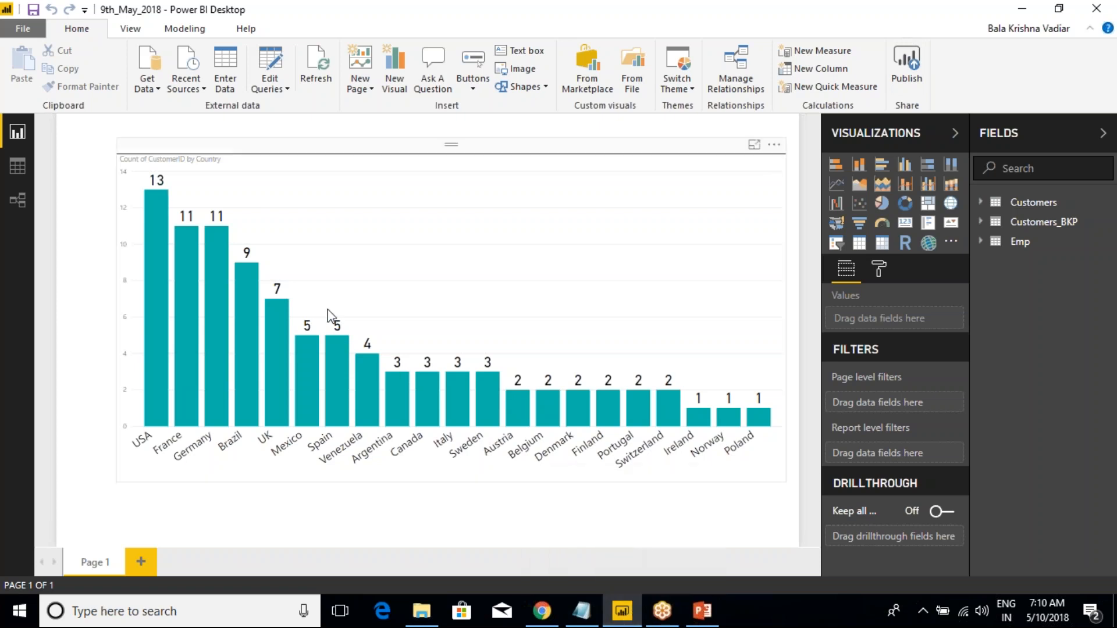
left_click(325, 150)
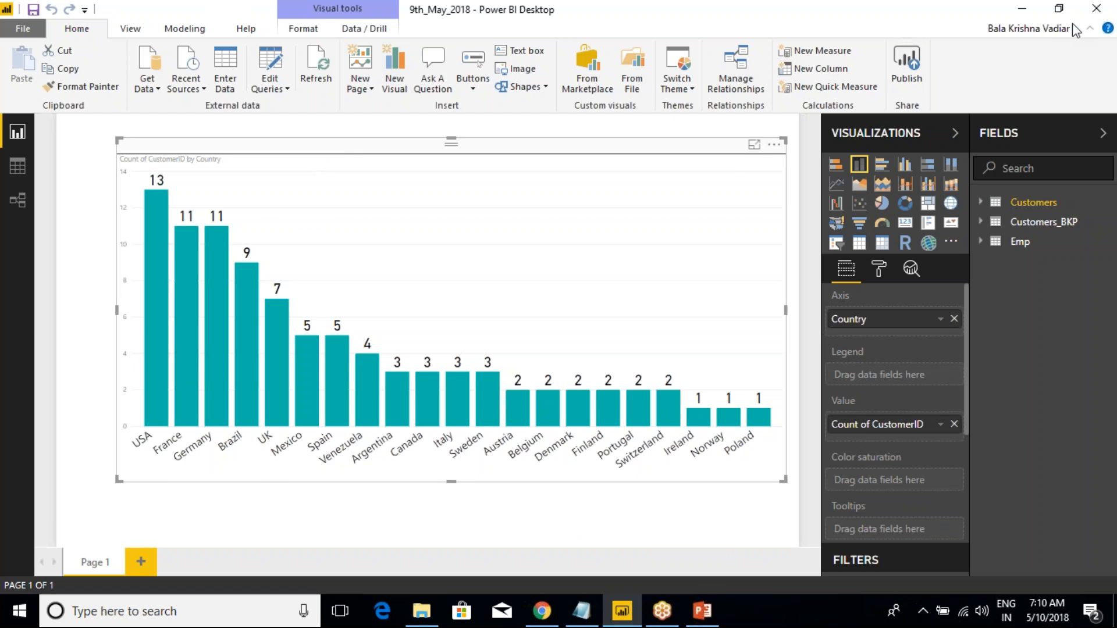
left_click(668, 287)
left_click(153, 89)
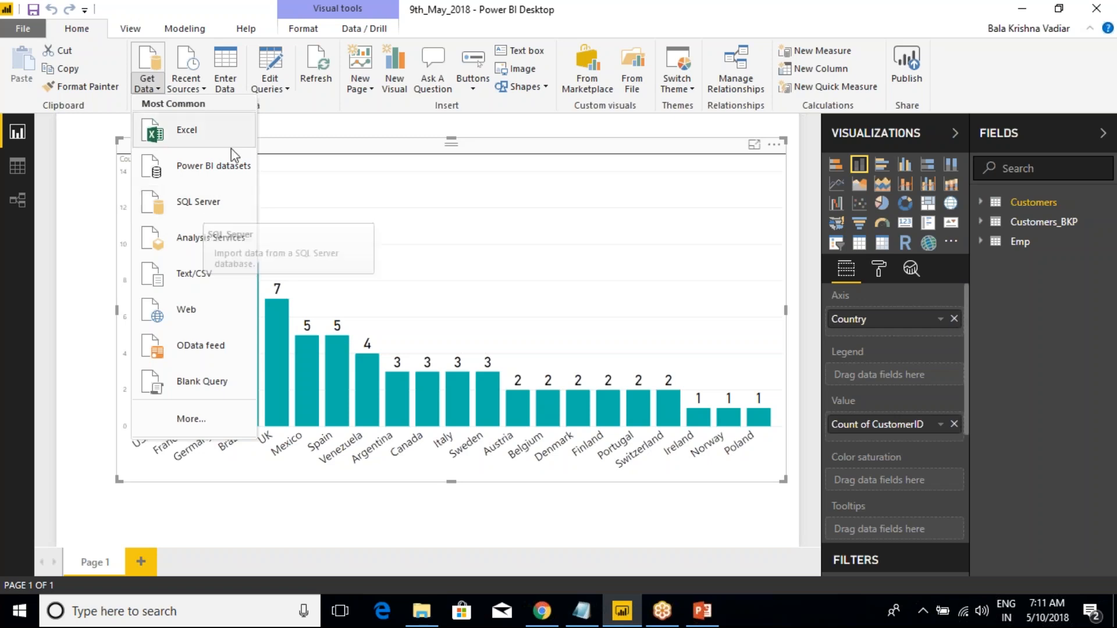
left_click(352, 147)
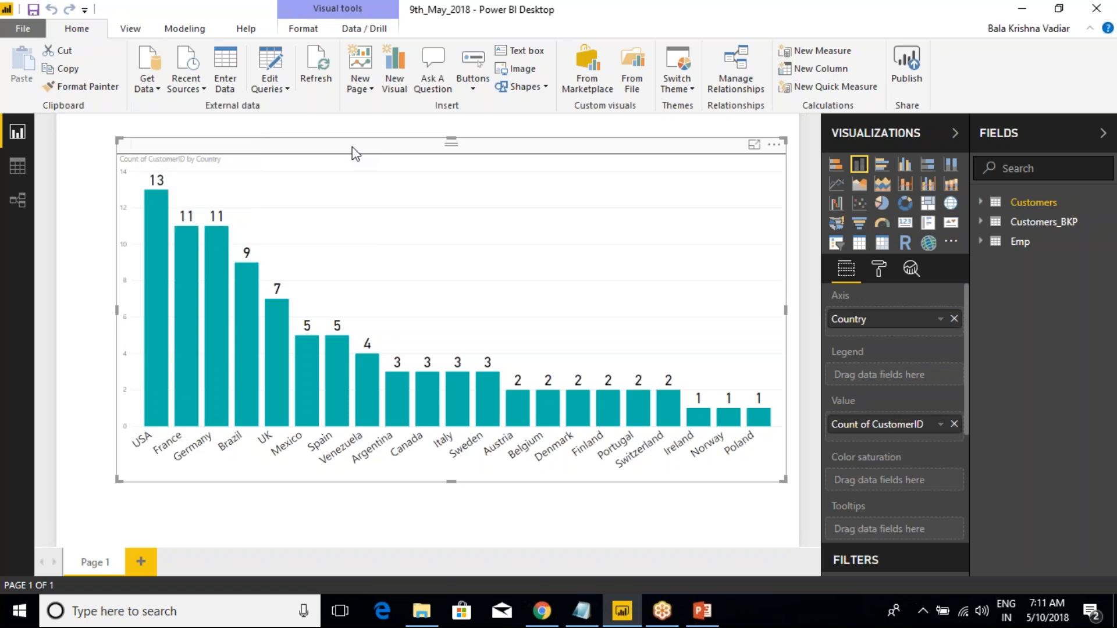
Step: Search Windows for "sql server" and launch Microsoft SQL Server Management Studio 17
key("super")
type("sql server")
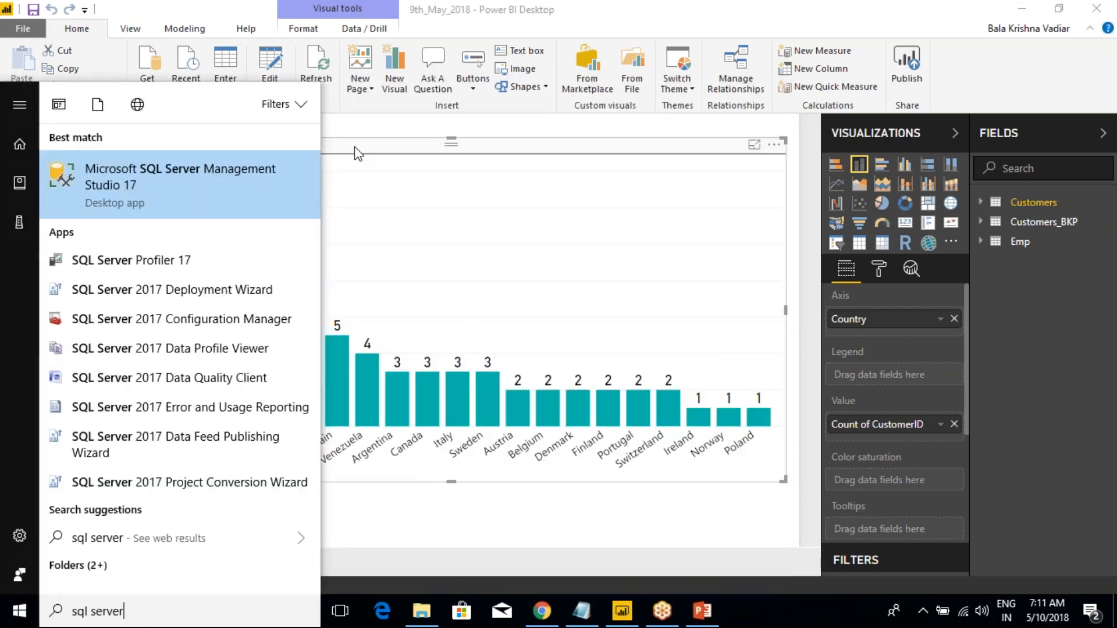
left_click(129, 185)
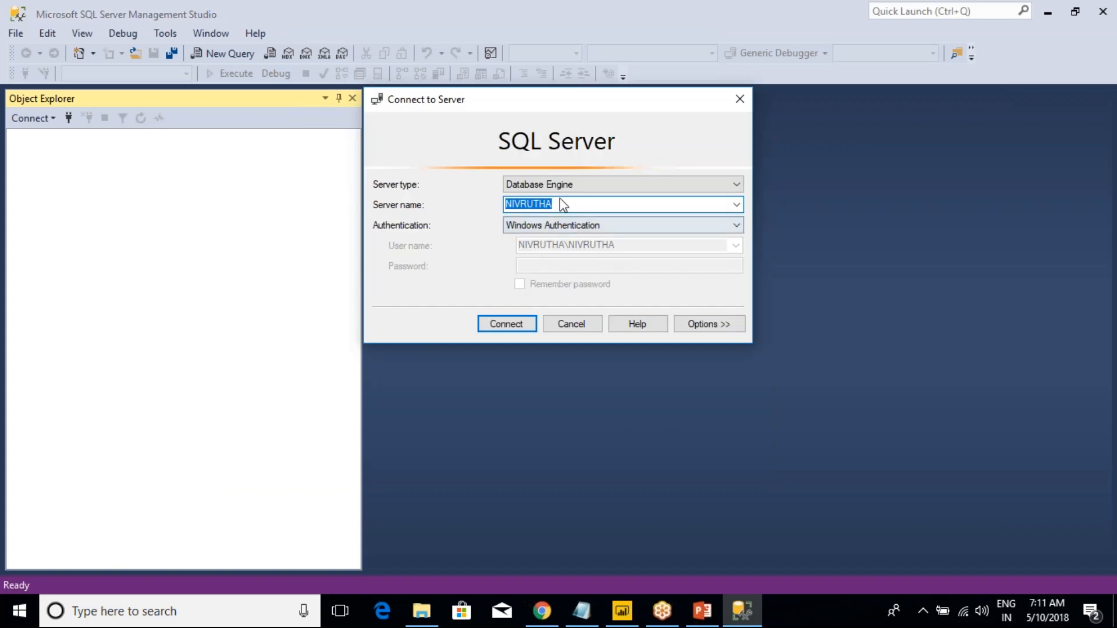
Step: Choose Database Engine as the server type and select the first listed server name for the connection
left_click(559, 184)
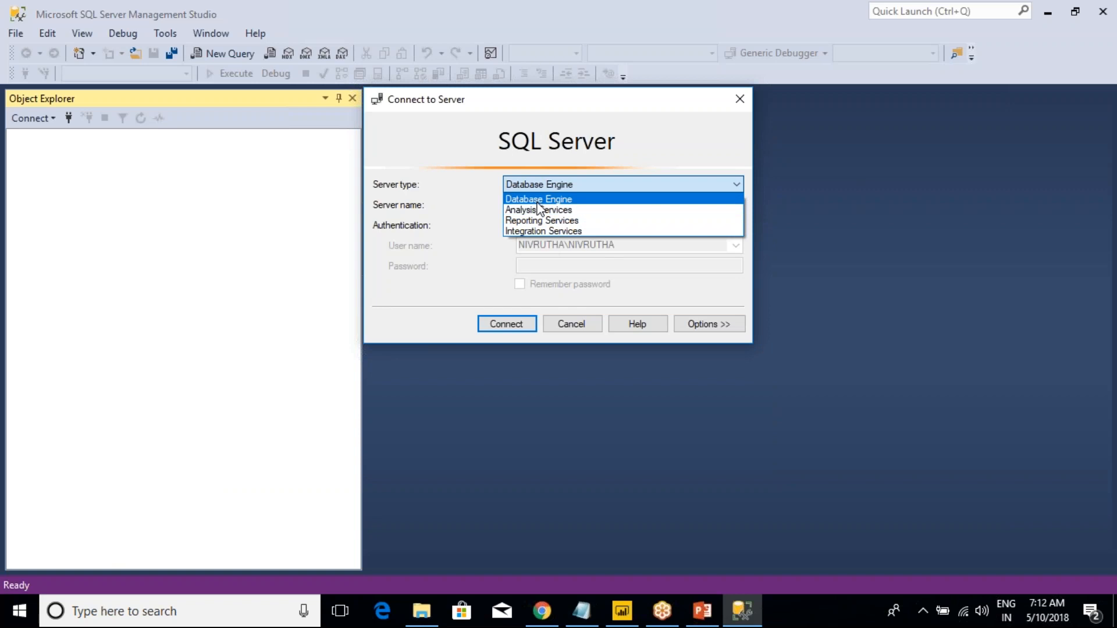
left_click(581, 200)
left_click(737, 205)
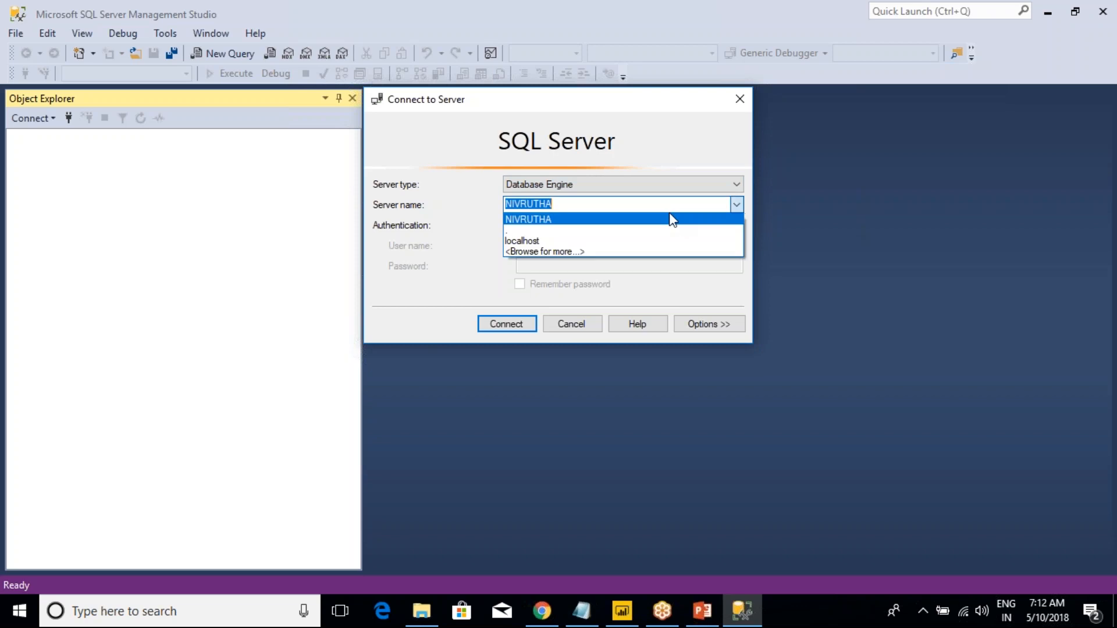
left_click(555, 219)
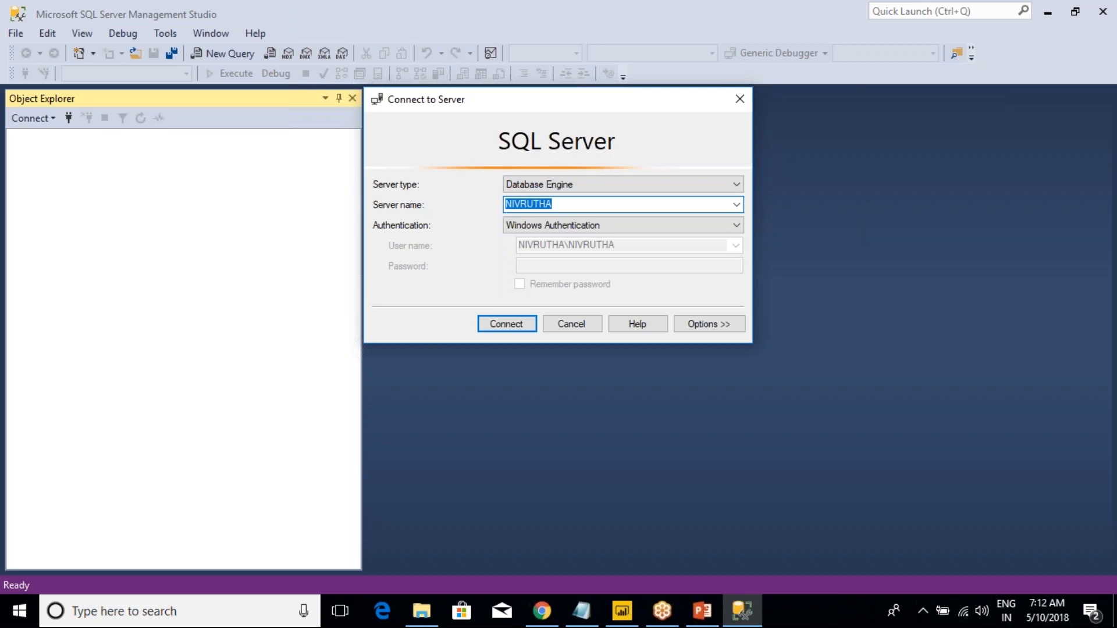
Step: Connect to the Database Engine using "." as the server name and expand its Databases folder
type(".")
left_click(504, 323)
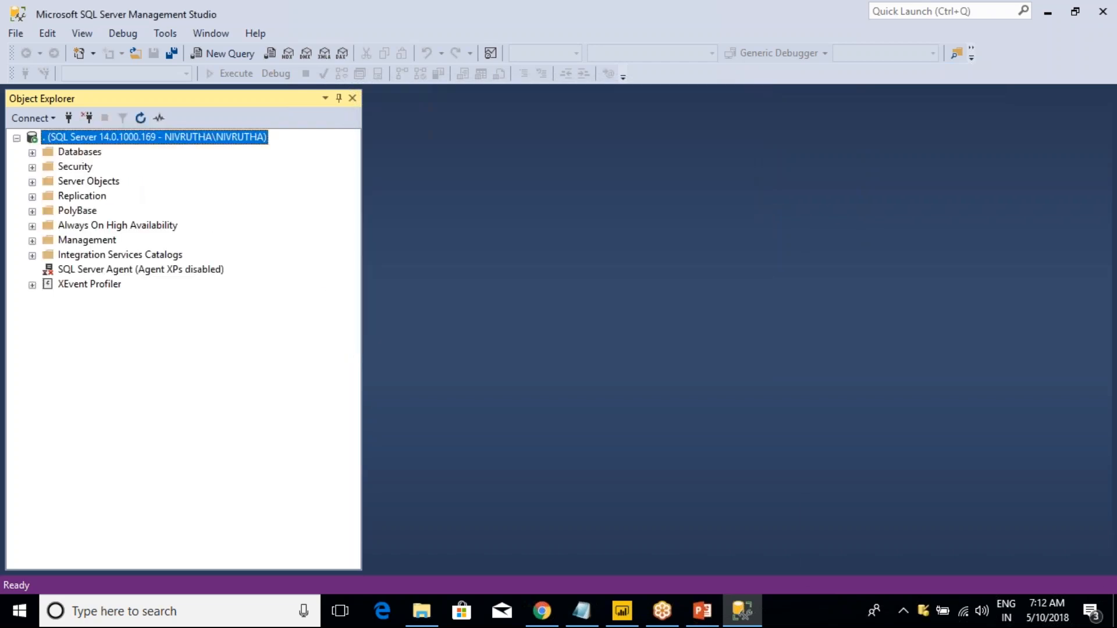
left_click(32, 152)
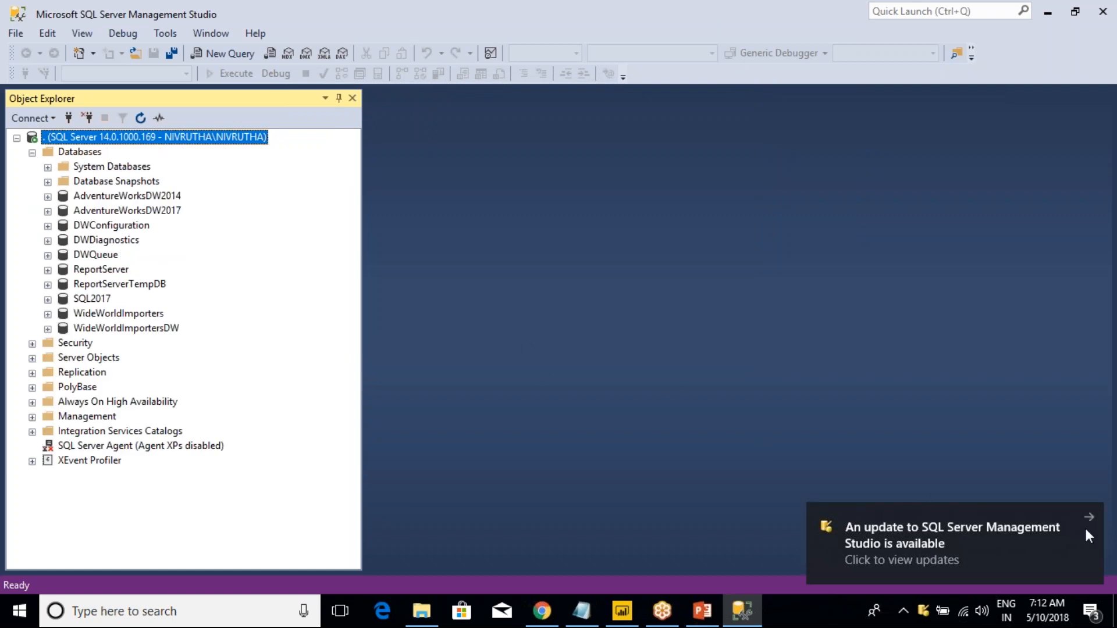
left_click(139, 212)
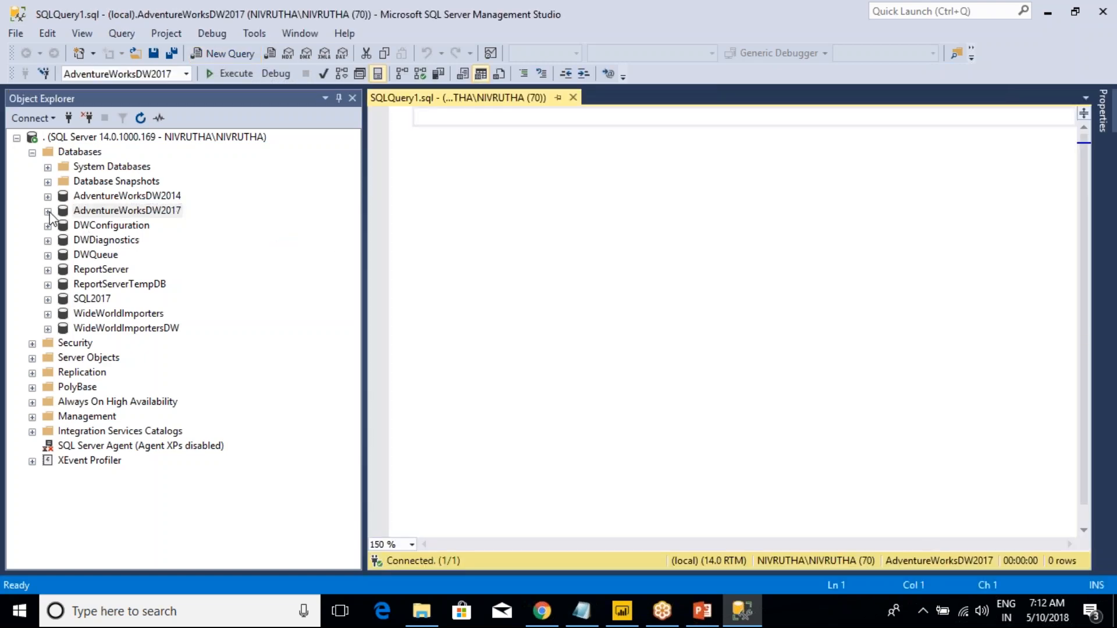
left_click(48, 211)
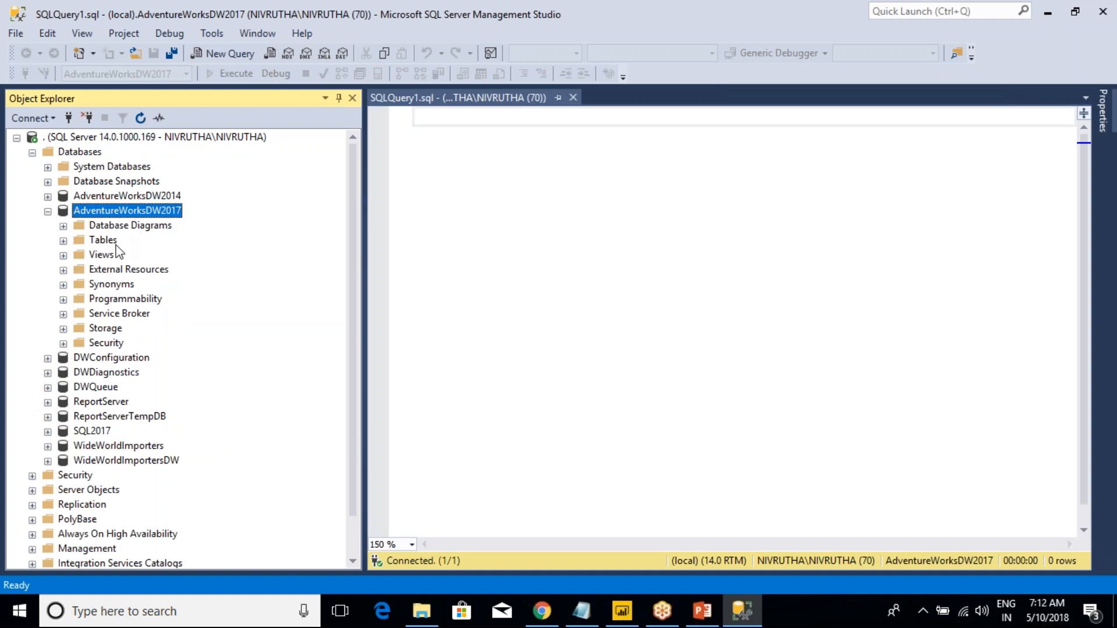
left_click(430, 158)
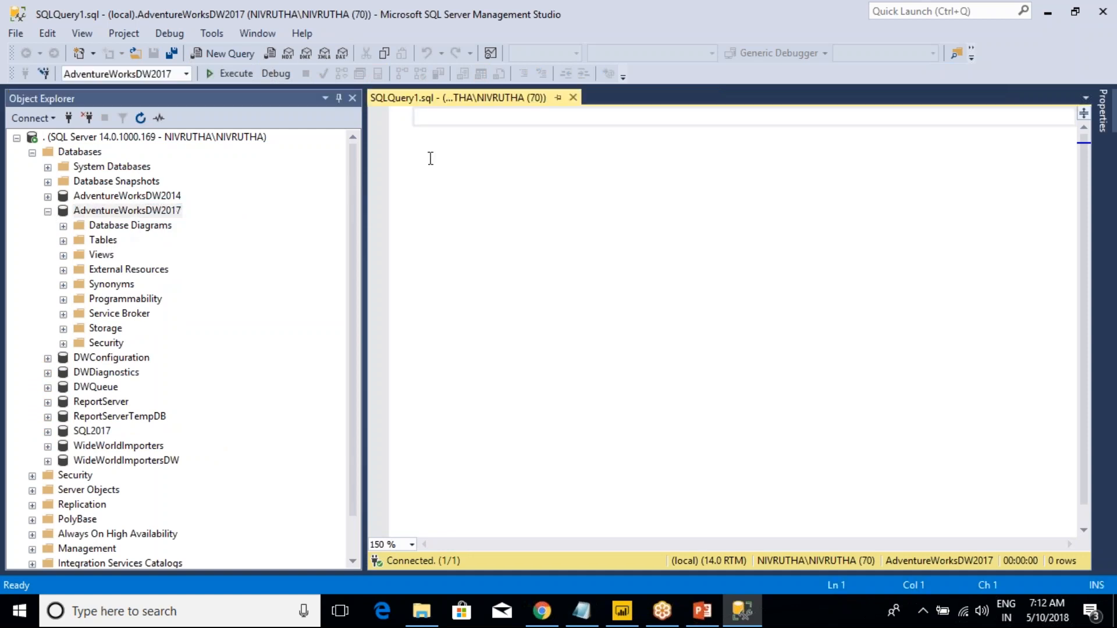
type("SELECT ")
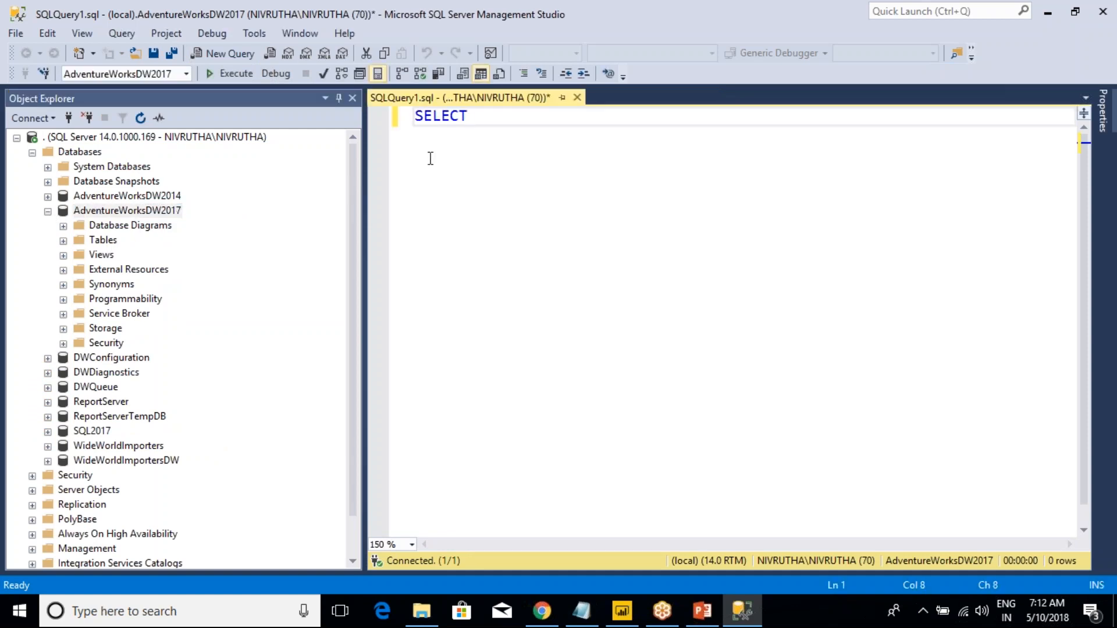
type("@@VERS")
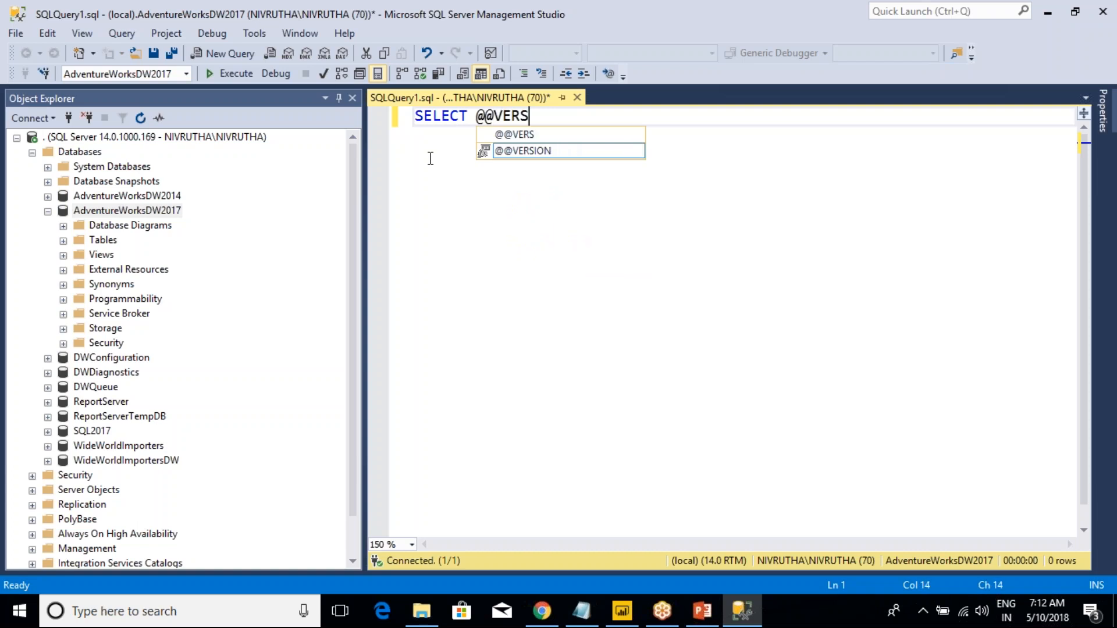
key("Tab")
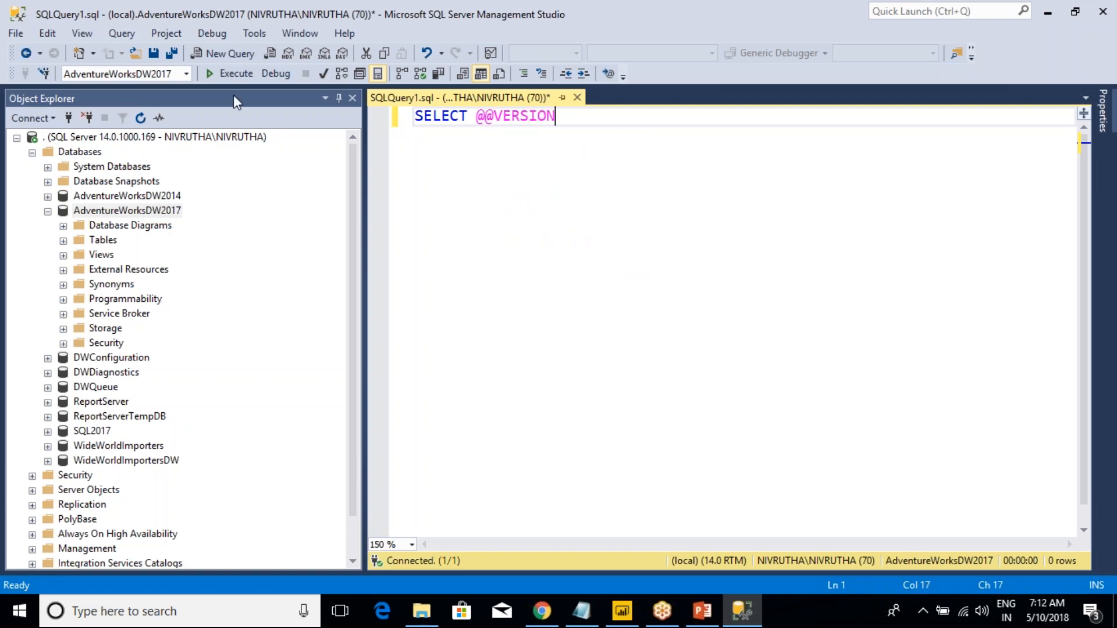
left_click(228, 81)
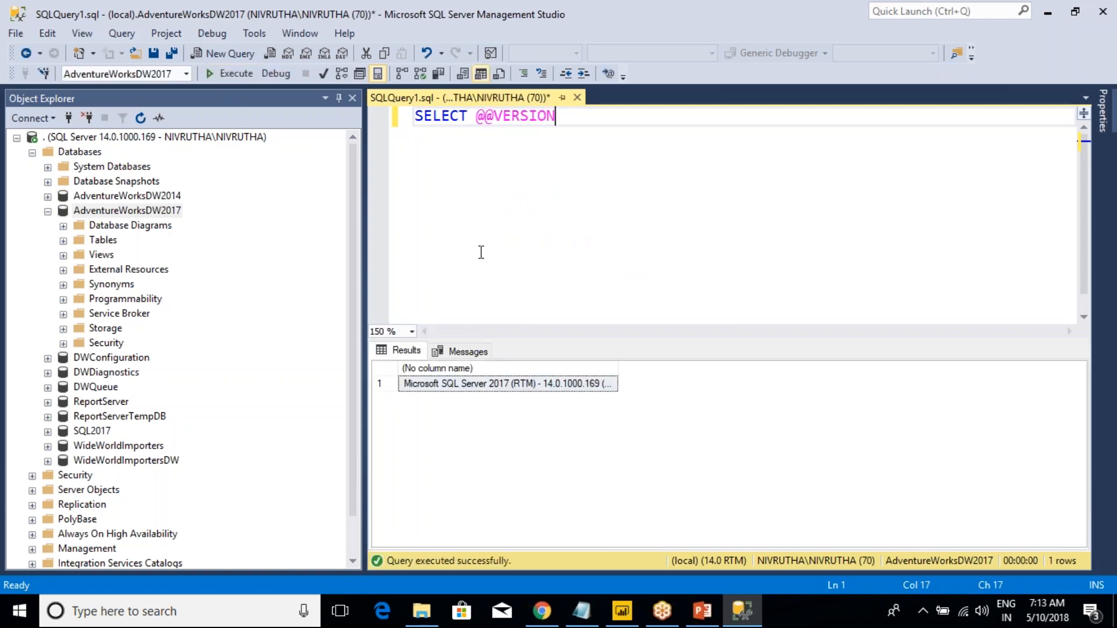
double_click(621, 375)
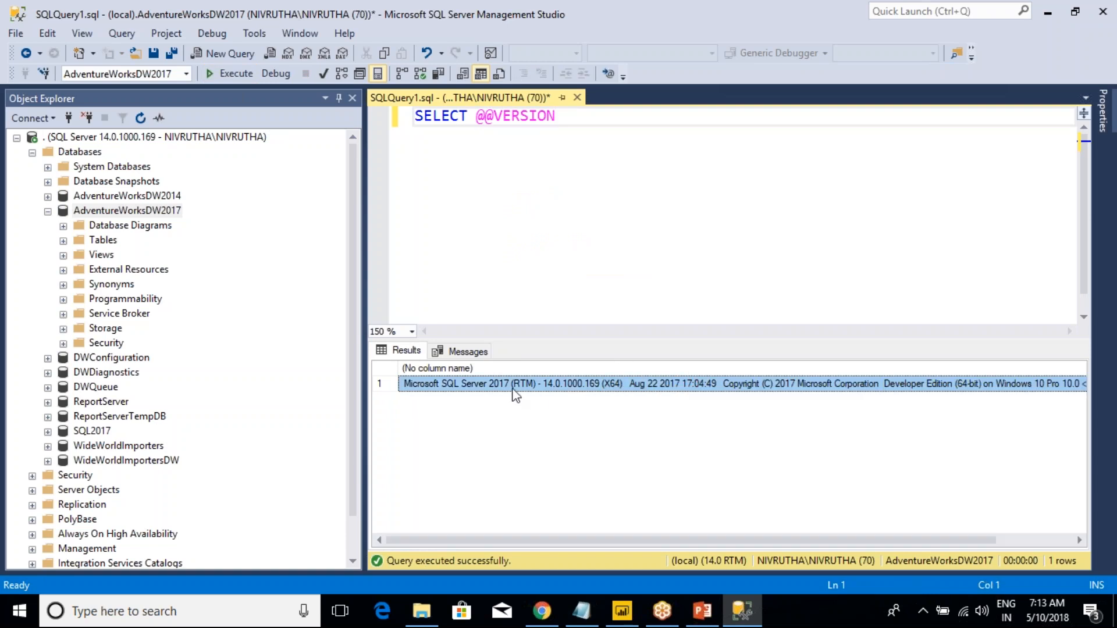
left_click(485, 156)
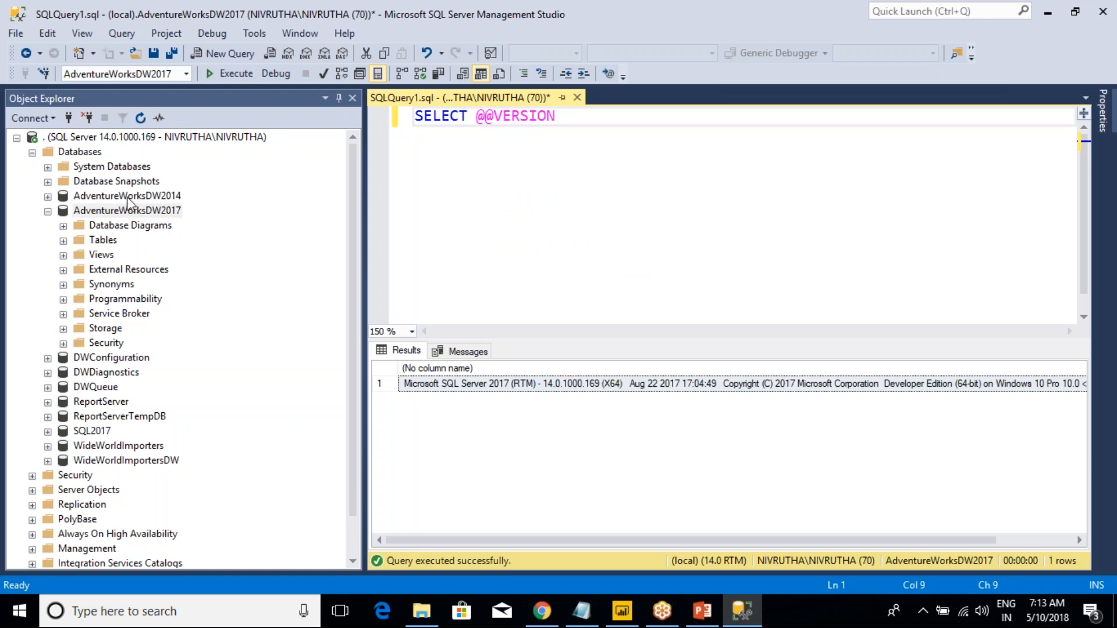
Step: Copy the AdventureWorksDW2017 database name and switch to the Class Notes in Notepad
left_click(128, 209)
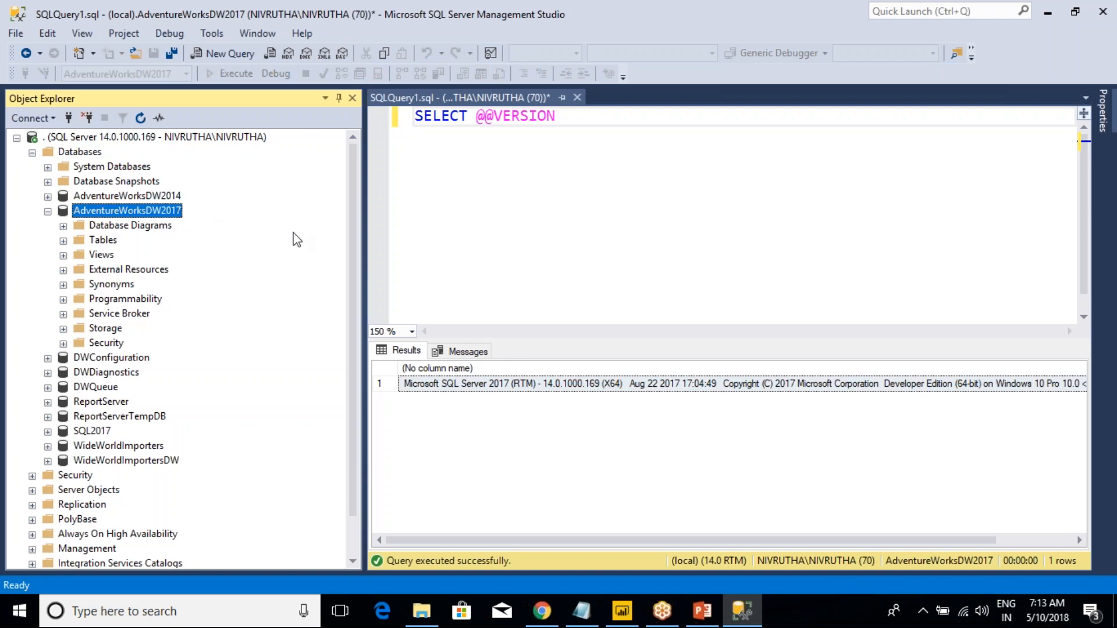
key("F2")
key("ctrl+c")
key("alt+Tab")
key("alt+Tab")
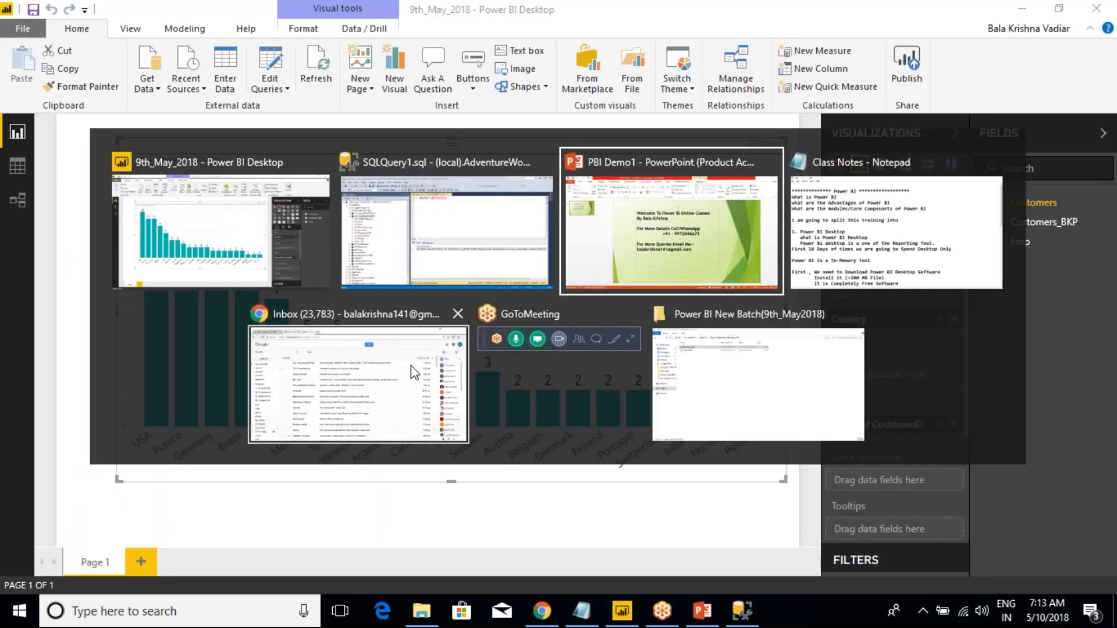
key("alt+Tab")
Step: Add a "Day-2 :" heading below the Power BI DAX Expressions line and underline it with eight asterisks
scroll(401, 353, "down", 10)
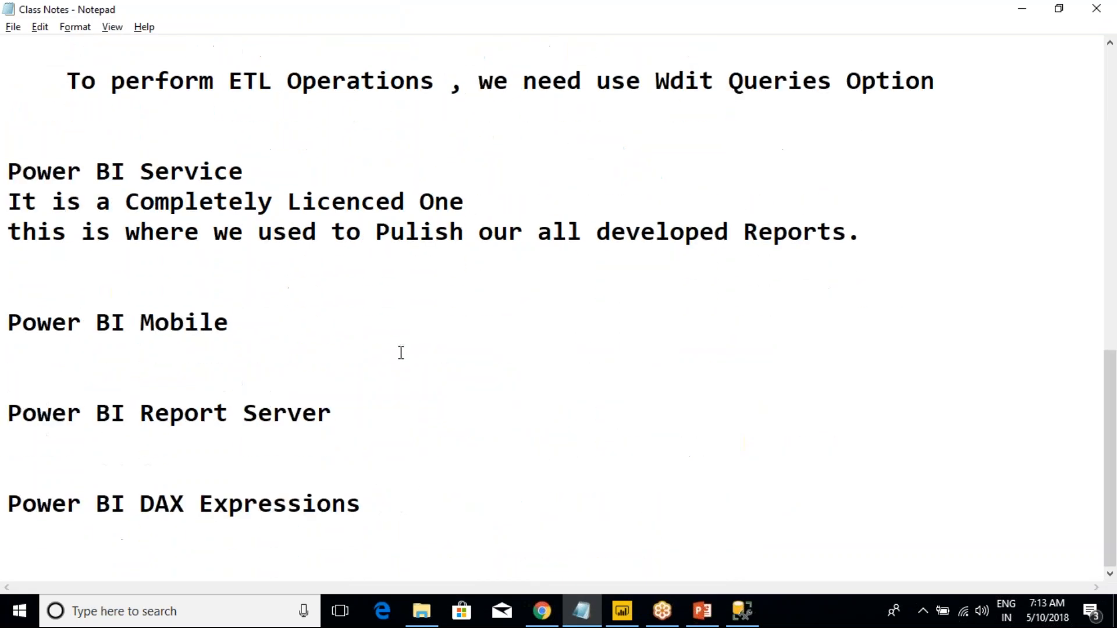
left_click(413, 507)
key("Return")
key("Return")
type("dDa")
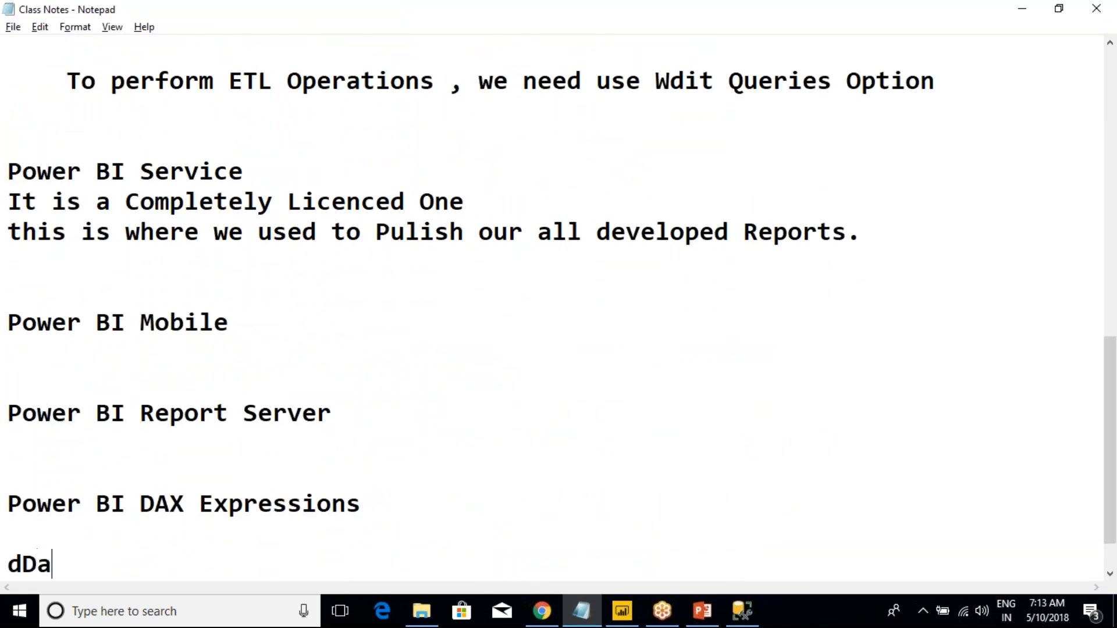
type("y1")
key("BackSpace")
key("BackSpace")
key("BackSpace")
key("BackSpace")
key("BackSpace")
type("Day-2 :")
key("Return")
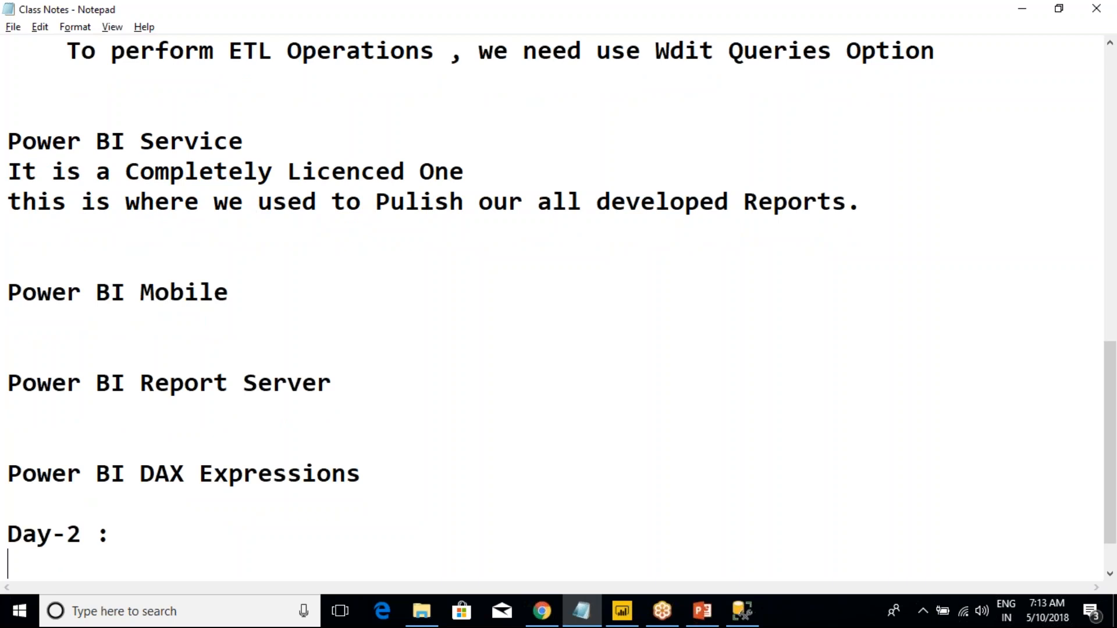
type("********")
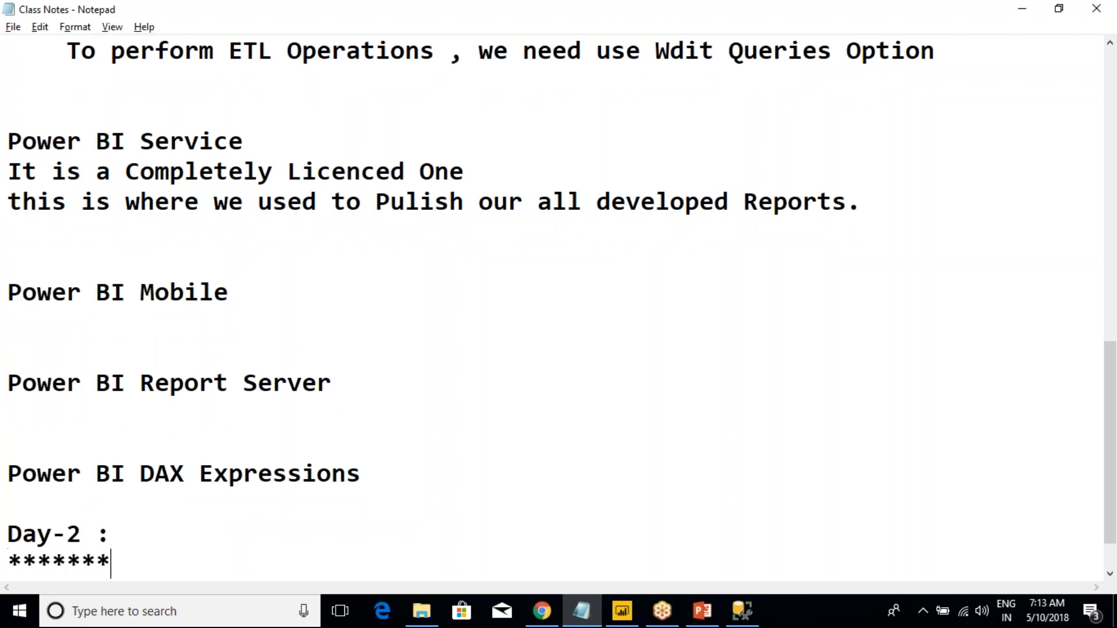
Step: Insert a run of blank lines beneath the asterisk line to make room for the Day-2 notes
key("Return")
key("Return")
key("Return")
key("Return")
key("Return")
key("Return")
key("Return")
key("Return")
key("Return")
key("Return")
key("Return")
key("Return")
key("Return")
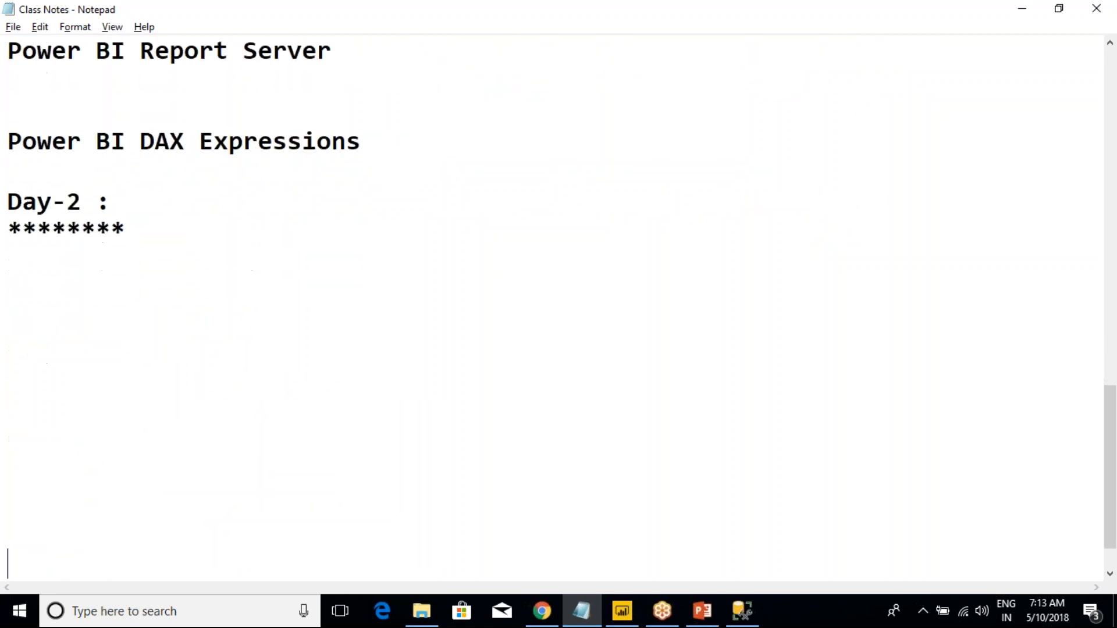
key("Return")
key("Return")
key("Return")
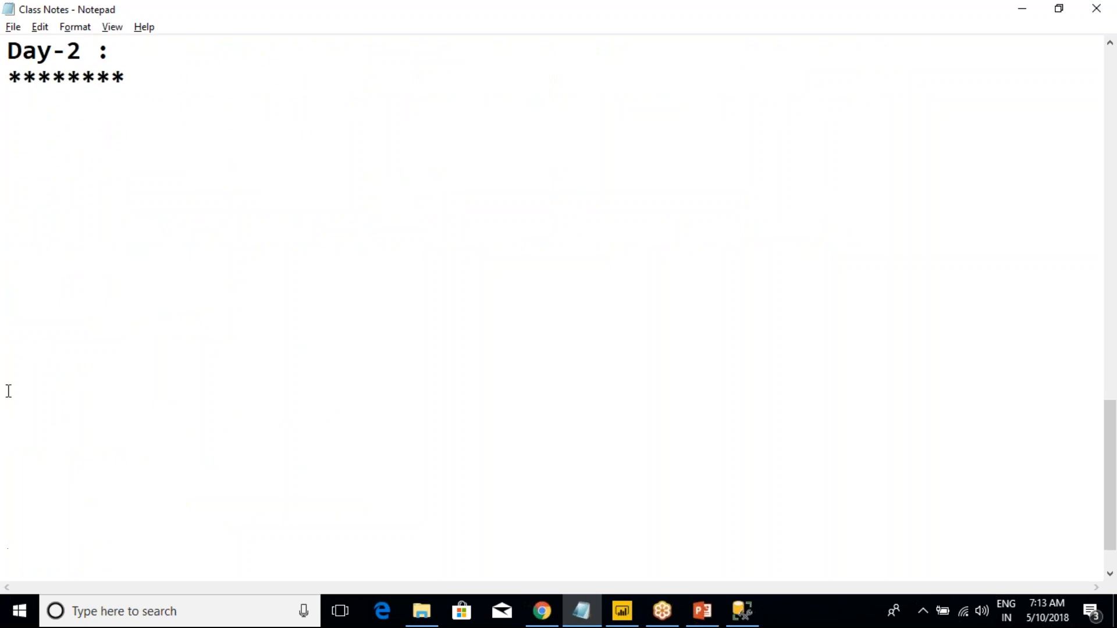
Step: Write "AdventureWorksDW2017:-" under the Day-2 heading with "is sample DB which is used for our practice" indented on the line below
left_click(78, 115)
key("ctrl+v")
type("is sample DB which is used for our practice")
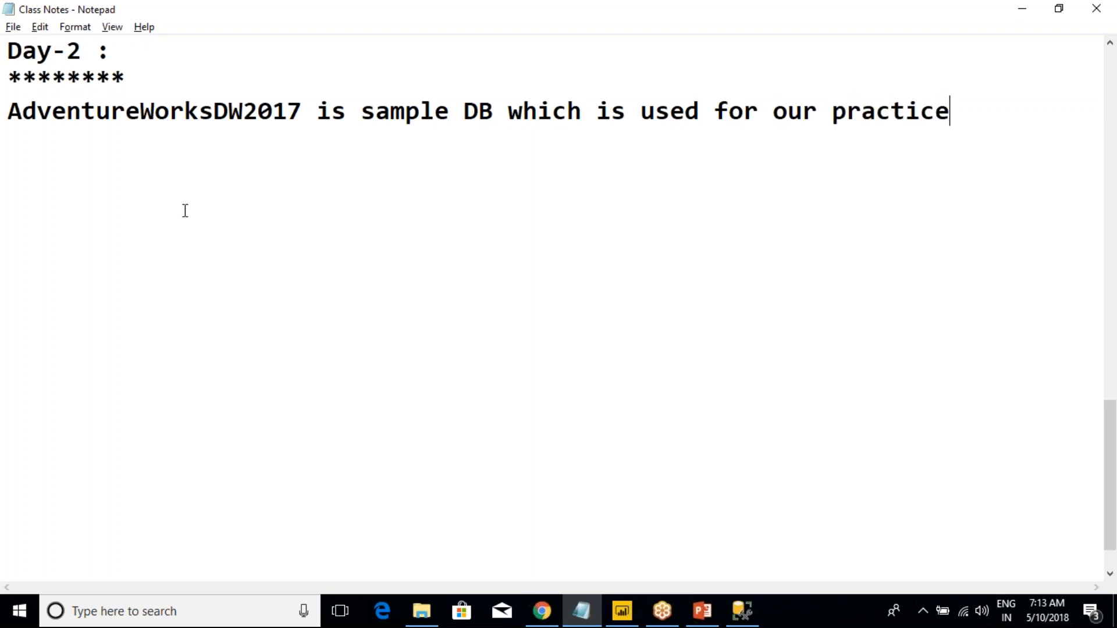
left_click(303, 122)
type(":-")
key("Return")
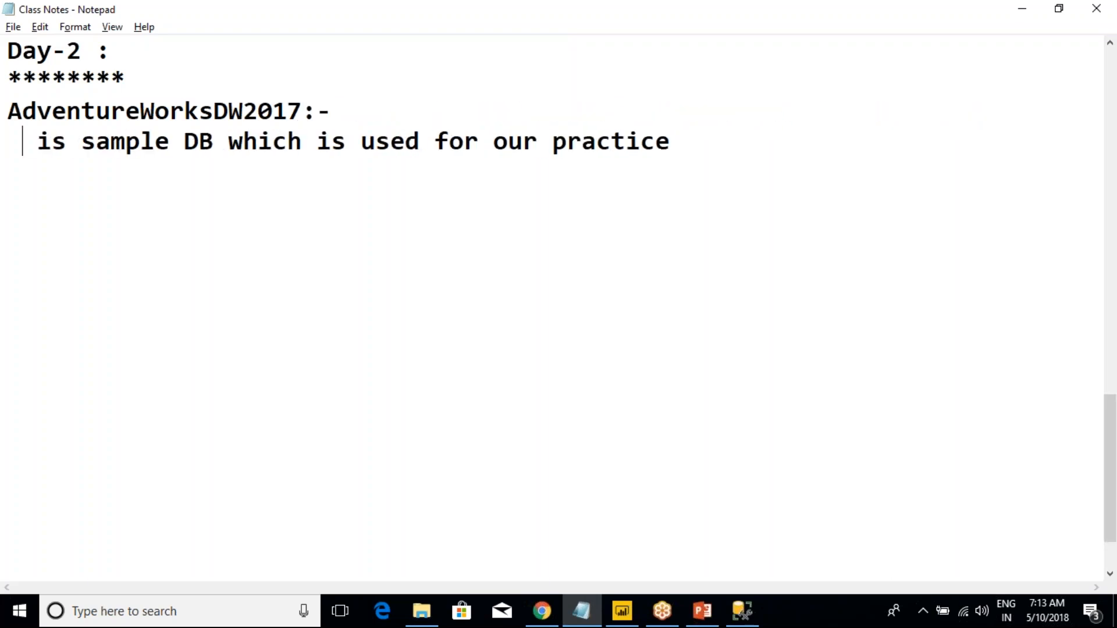
left_click(349, 114)
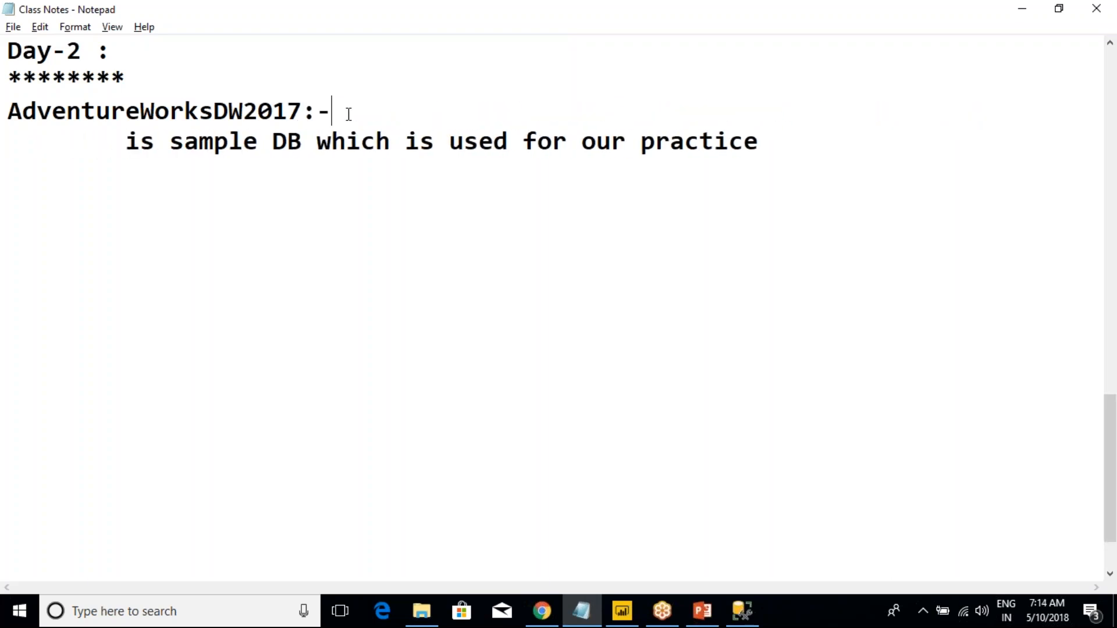
Step: Switch to SQL Server Management Studio and examine the AdventureWorksDW2017 tables, including DimEmployee, DimDate, DimCustomer, EMP and FactInternetSales
key("alt+Tab")
key("alt+Tab")
key("Tab")
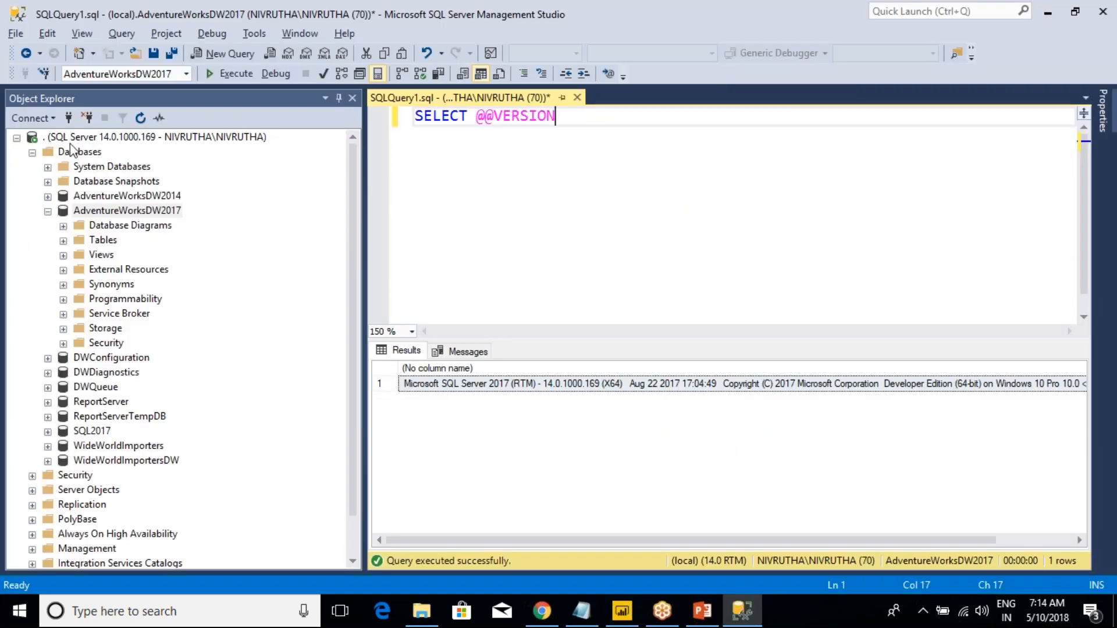
left_click(71, 138)
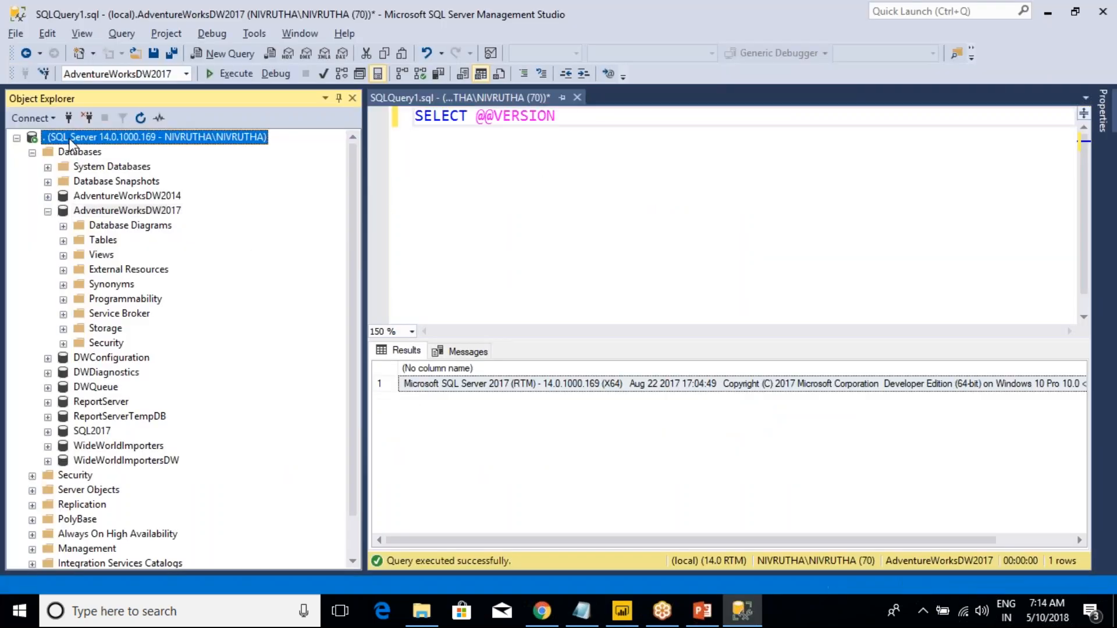
left_click(63, 241)
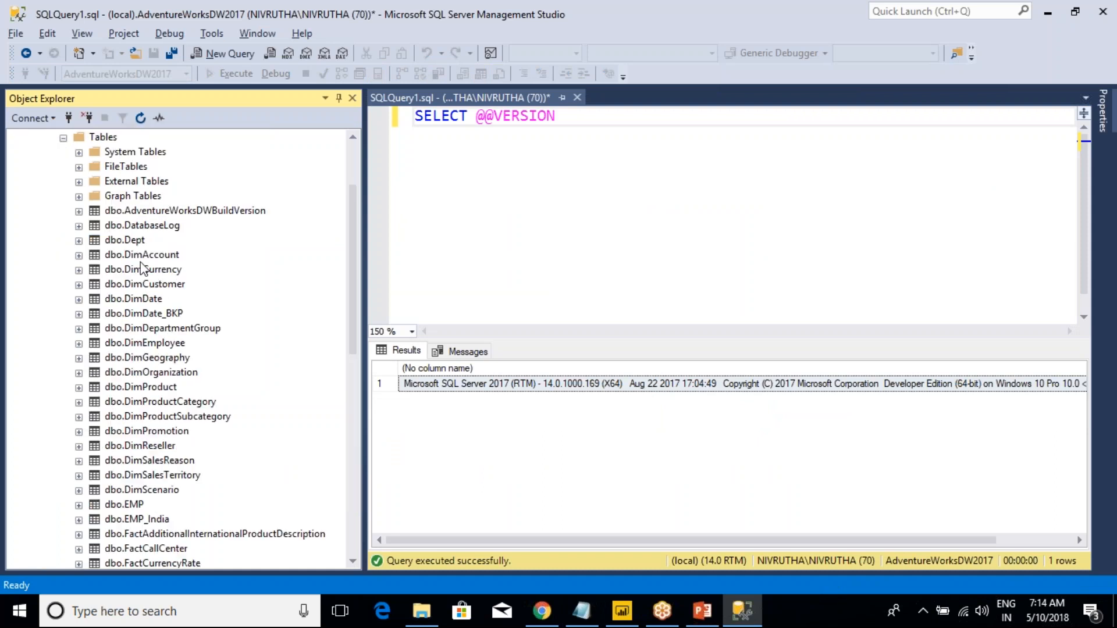
left_click(566, 192)
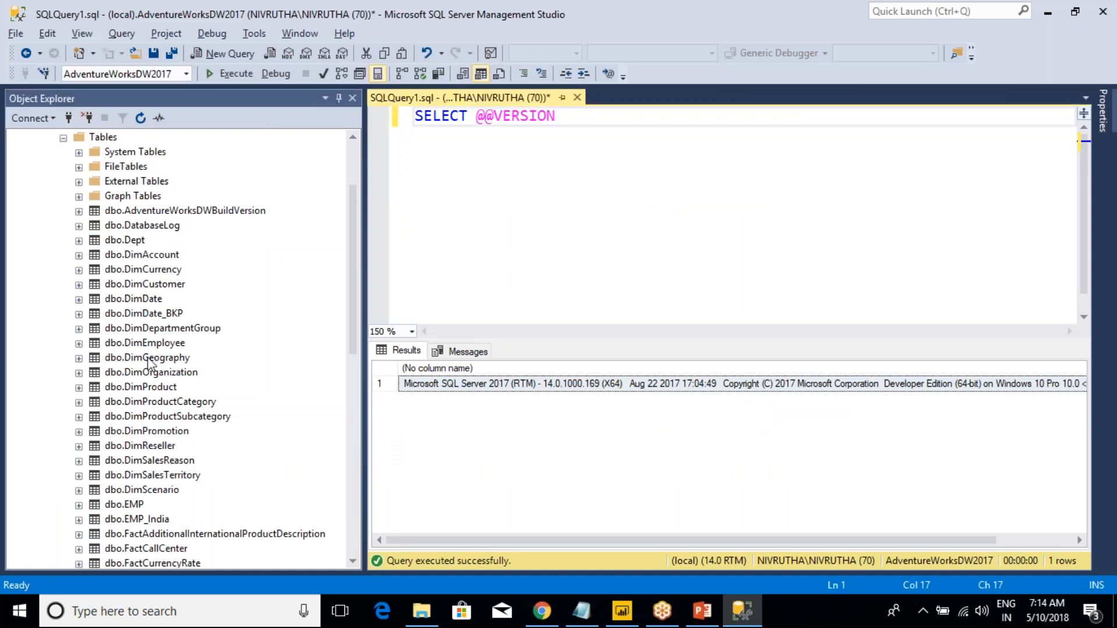
left_click(150, 346)
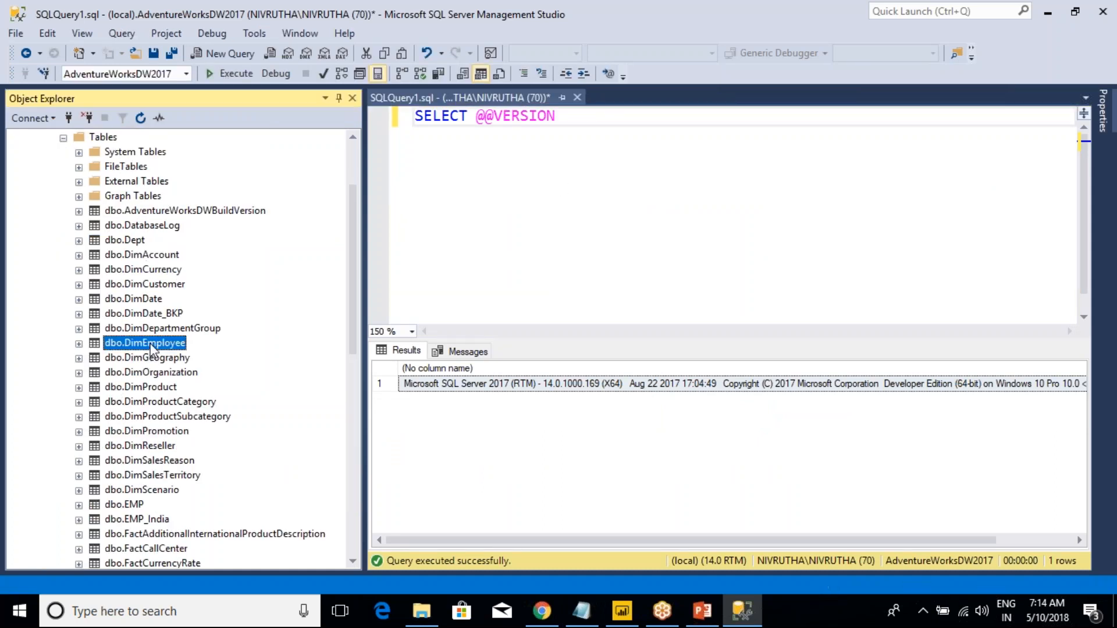
left_click(133, 300)
left_click(142, 284)
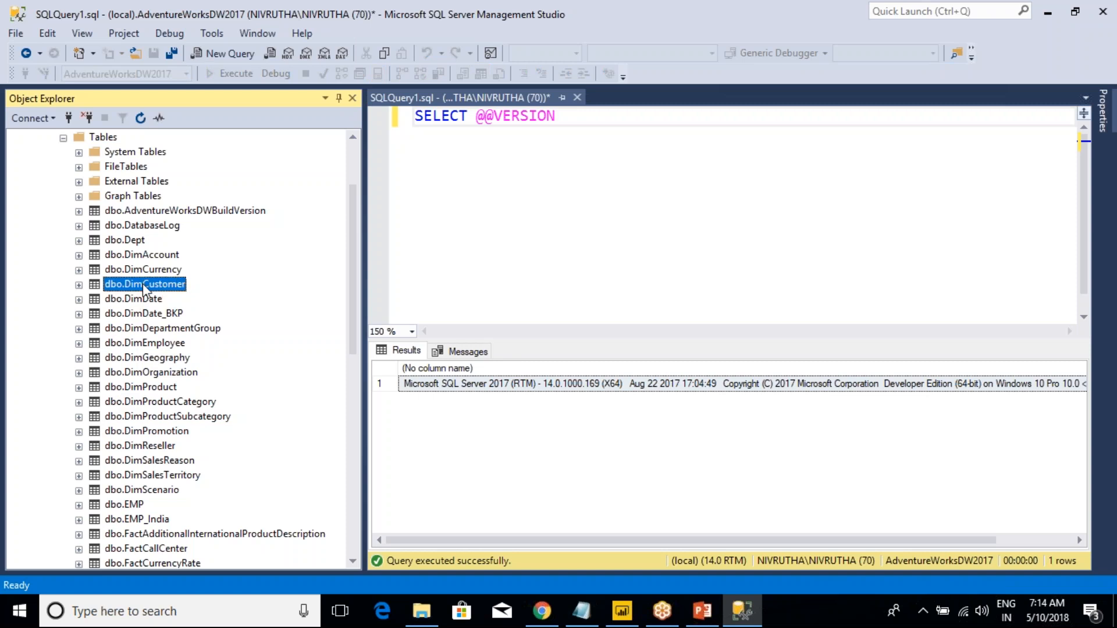
scroll(153, 453, "down", 2)
left_click(120, 419)
scroll(146, 449, "down", 1)
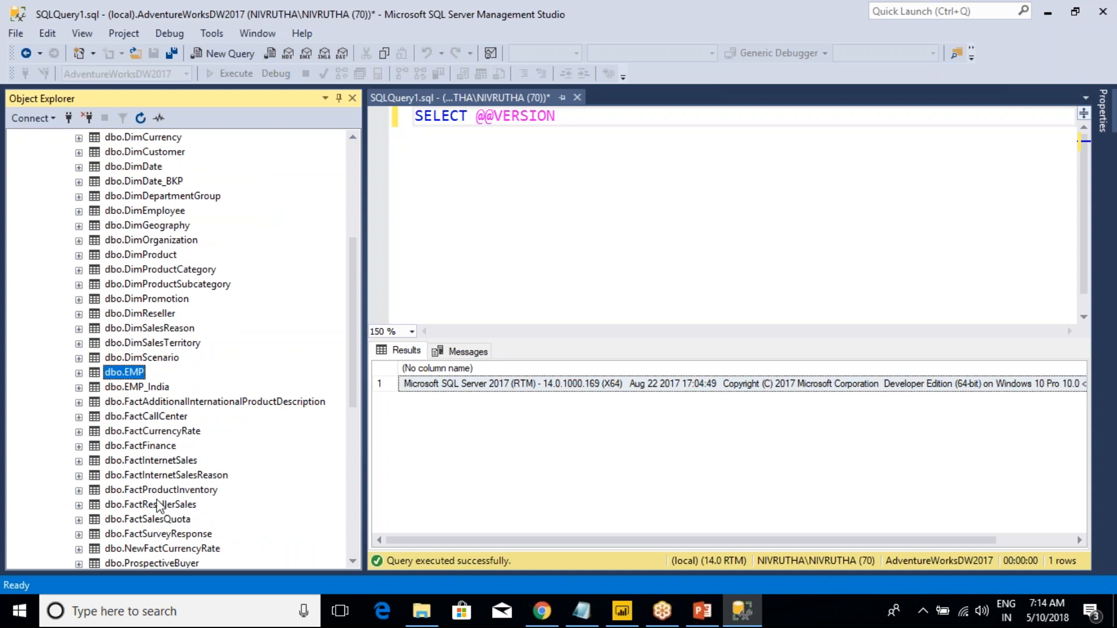
left_click(147, 462)
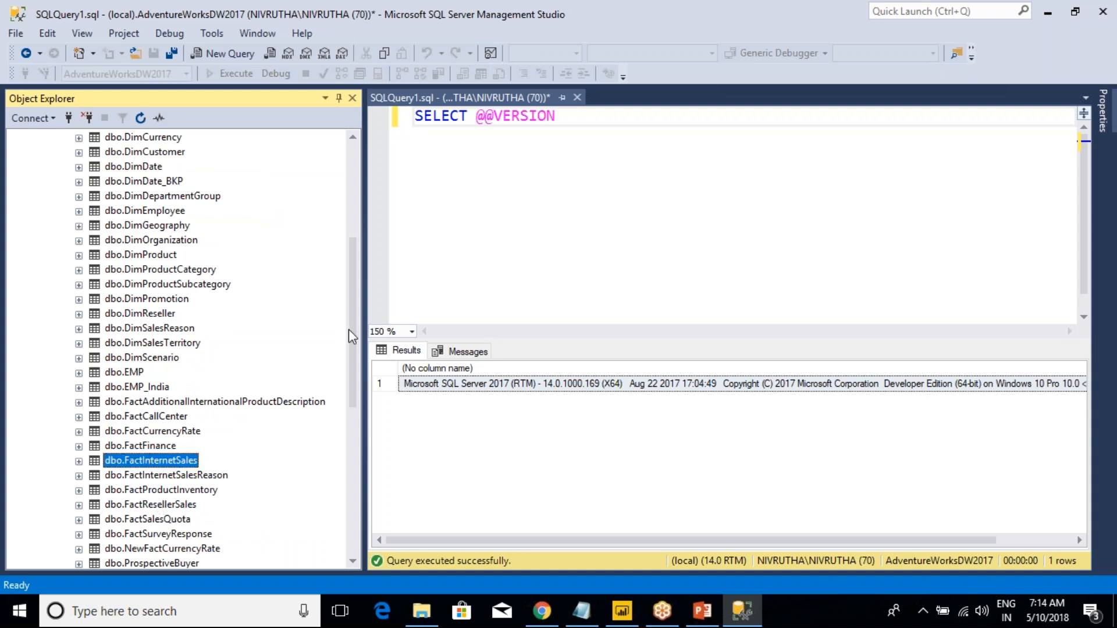
Step: Replace the query text with SELECT * FROM DimDate
left_click(464, 192)
key("Right")
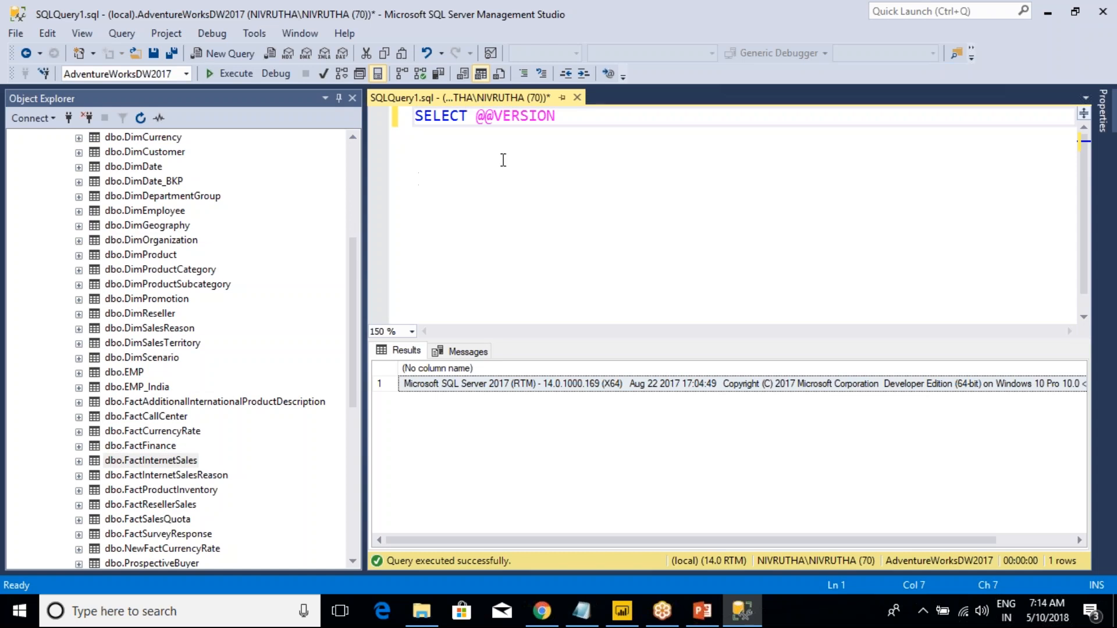
key("ctrl+a")
type("SE")
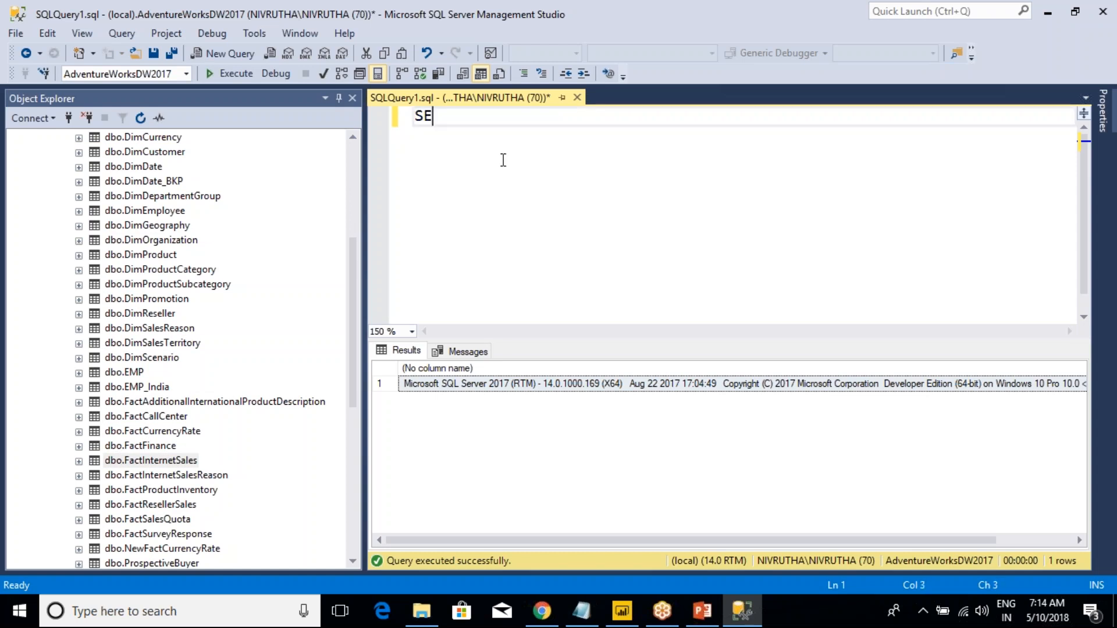
type("LECT * FROM ")
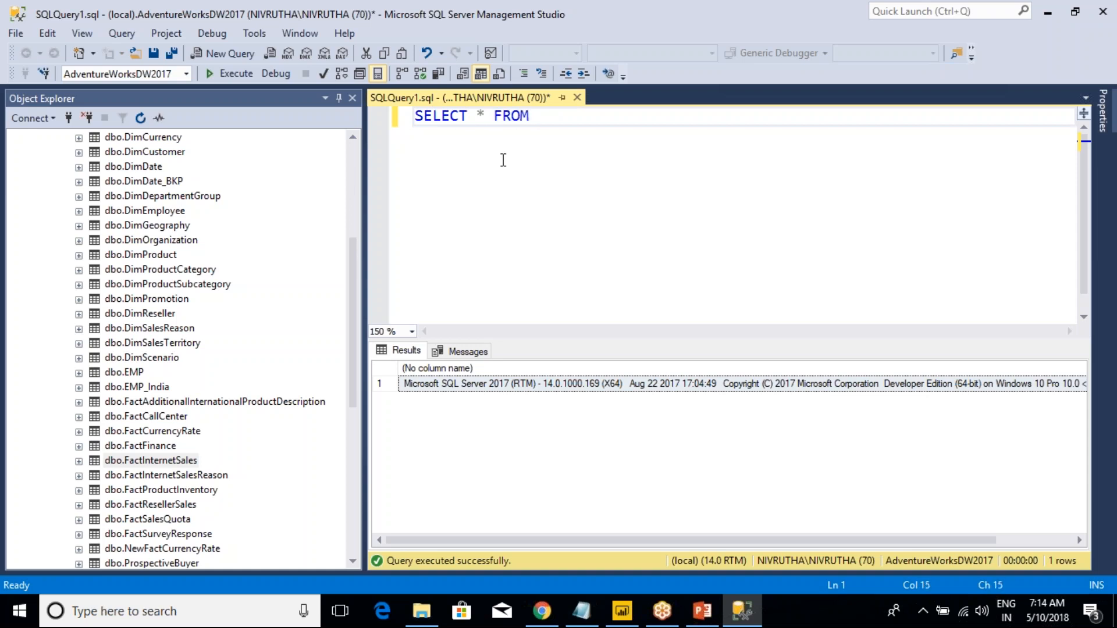
type("DIMDATE")
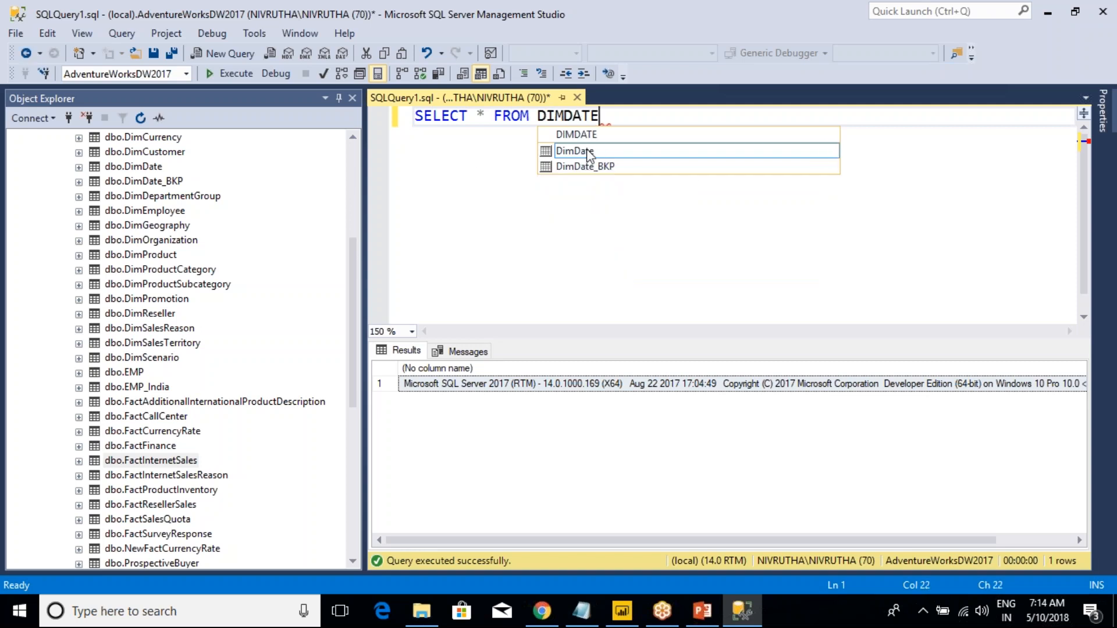
double_click(582, 151)
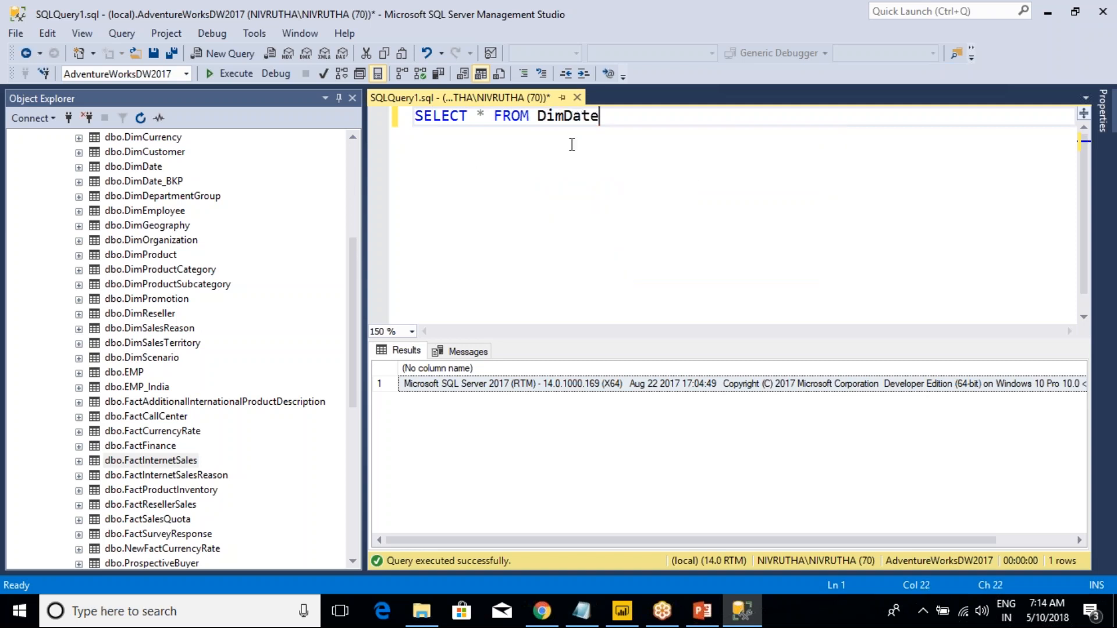
Step: Run the DimDate query, collapse Object Explorer to the side and enlarge the results grid
left_click(228, 75)
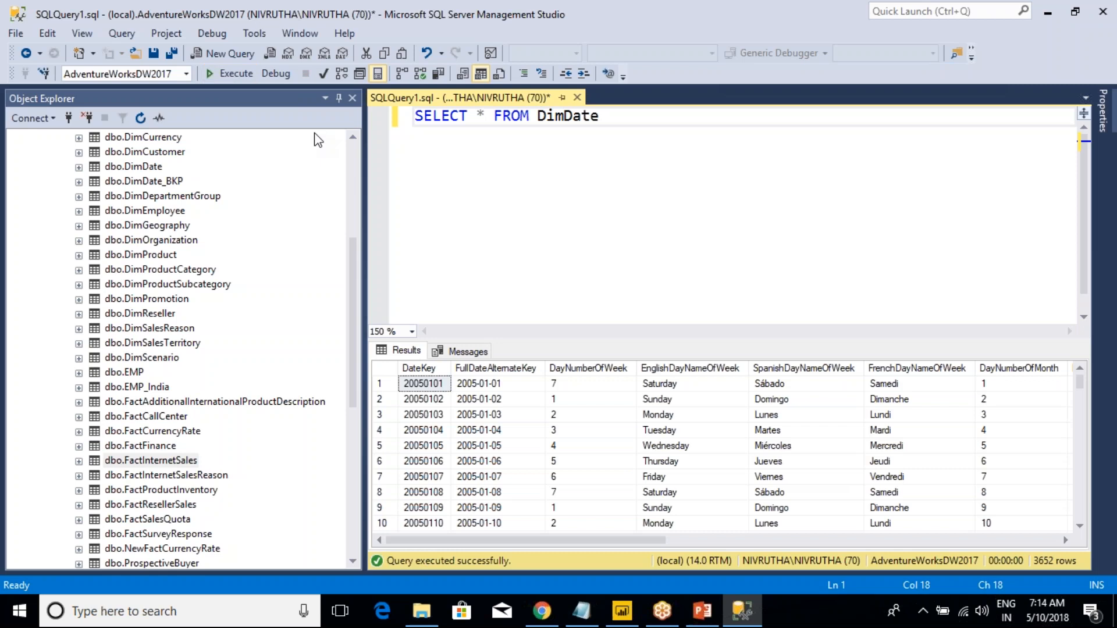
left_click(338, 99)
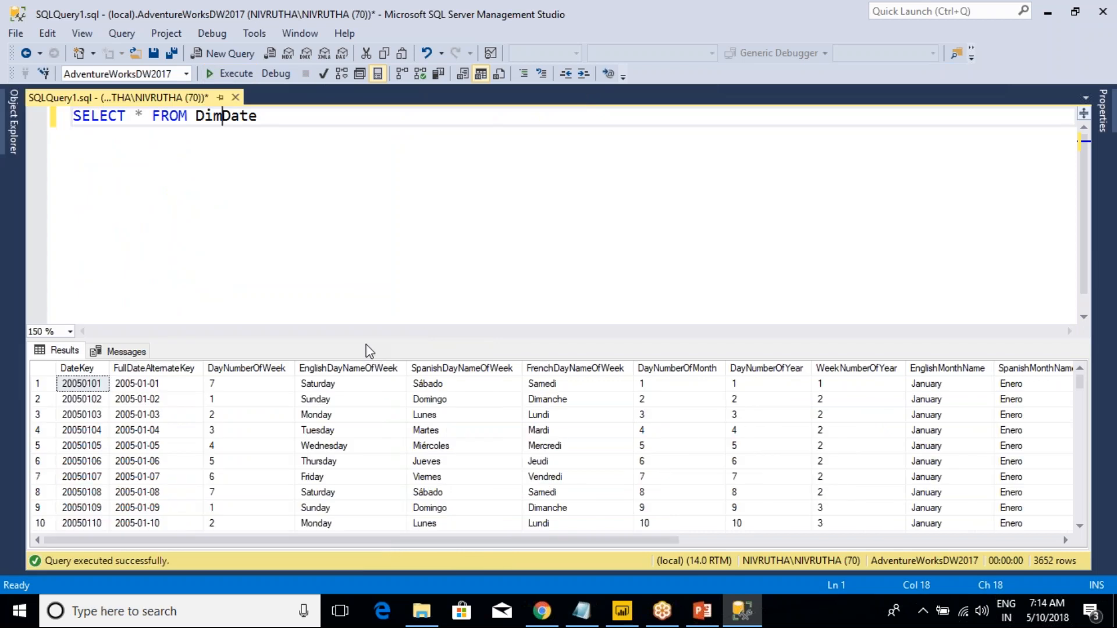
left_click_drag(367, 343, 366, 298)
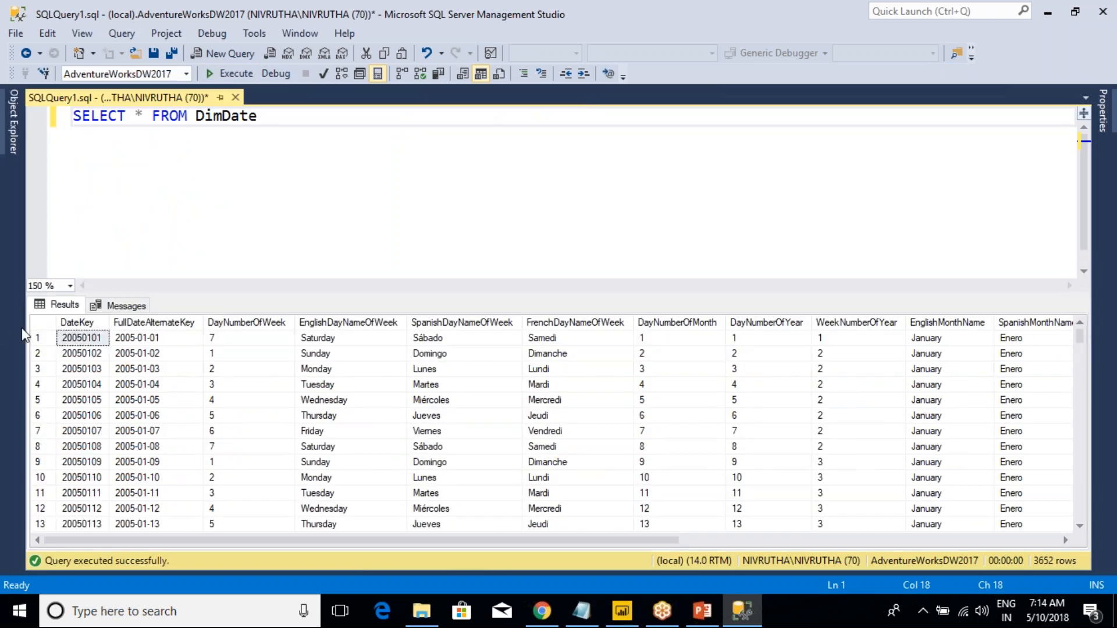
Step: Examine the DimDate result columns from DateKey through the day and month names to the fiscal semester
left_click(77, 323)
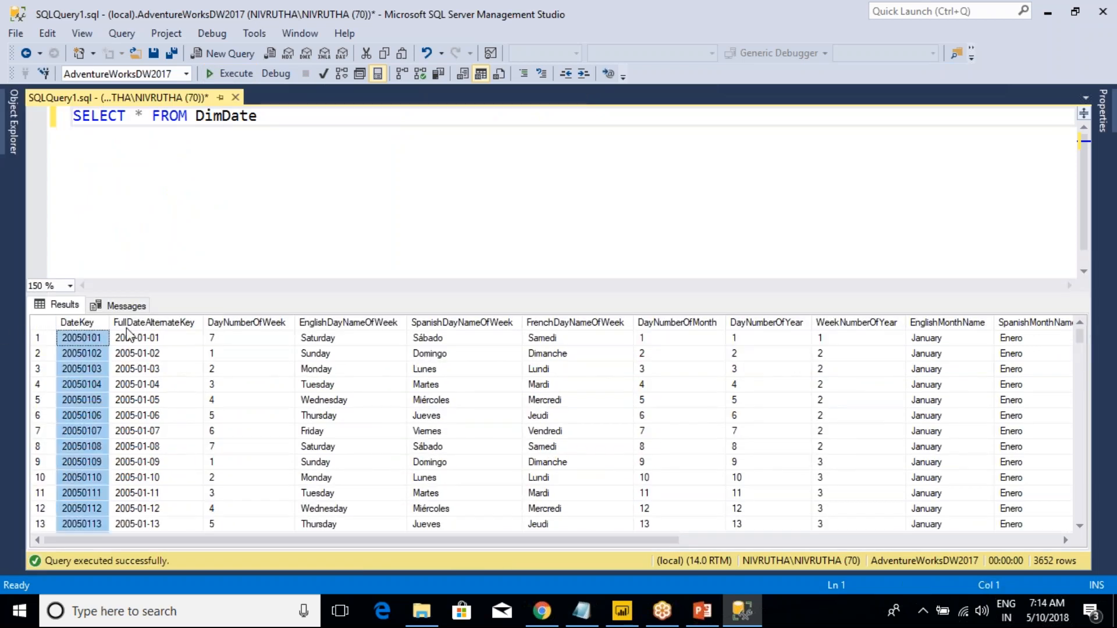
left_click(168, 323)
left_click(247, 323)
left_click(332, 323)
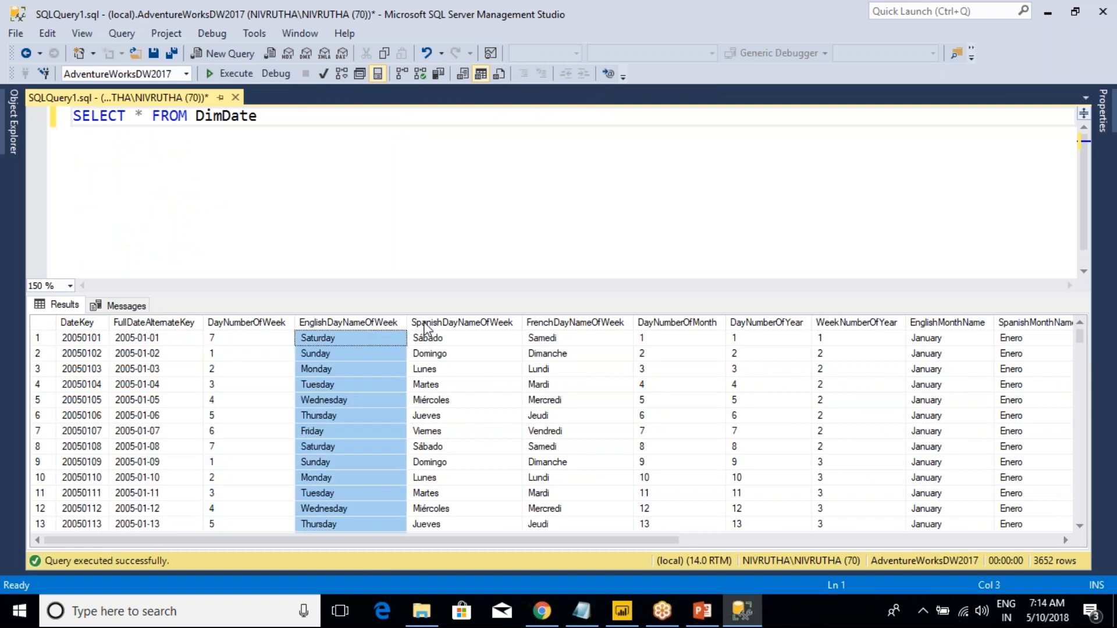
left_click(465, 323)
left_click(553, 323)
left_click(678, 323)
left_click(417, 237)
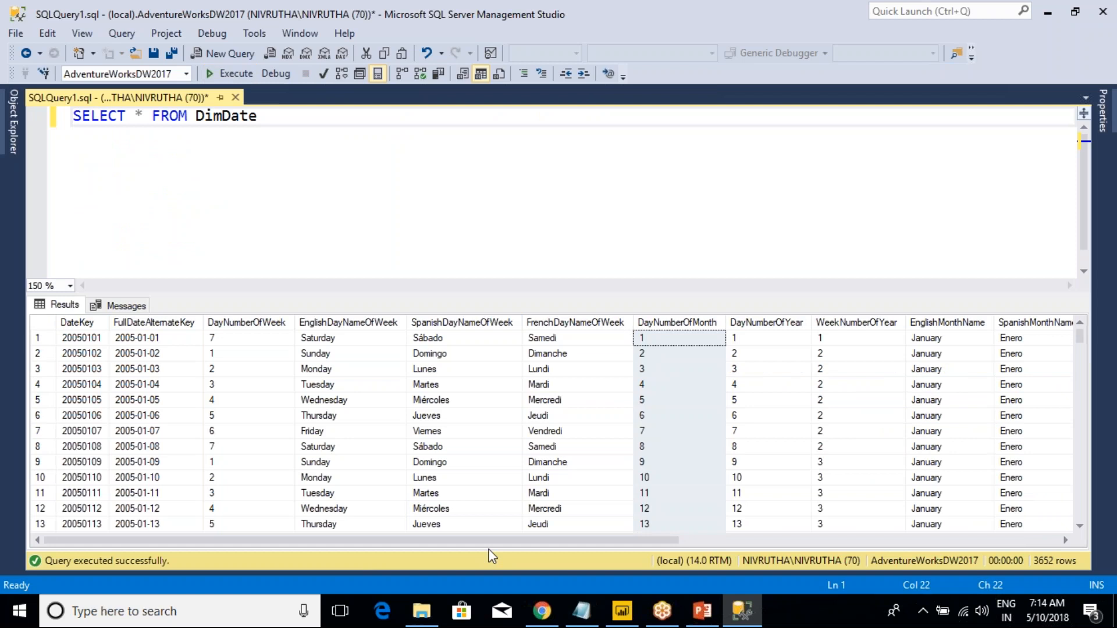
left_click_drag(491, 542, 873, 537)
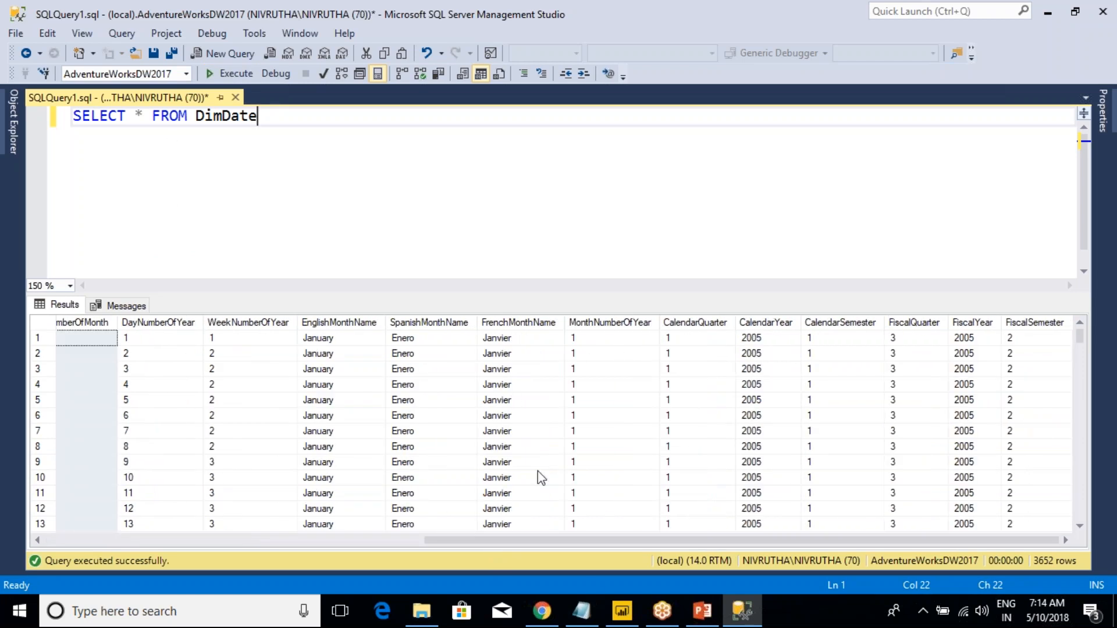
Step: Switch to Power BI Desktop and review the Emp table's data and the list of recent data sources
mouse_move(618, 622)
left_click(627, 562)
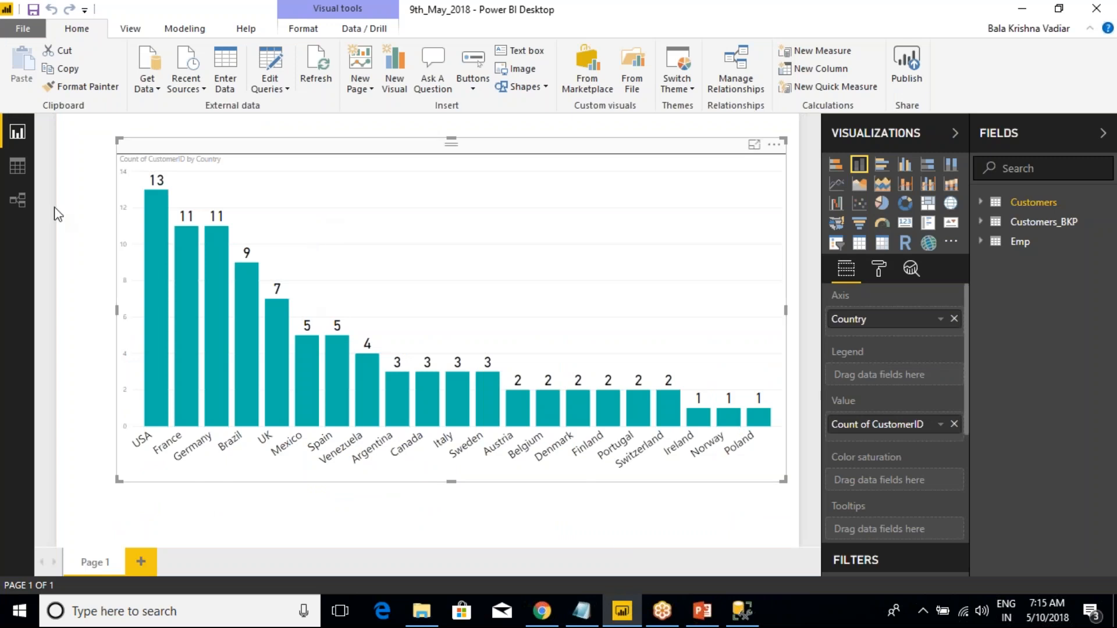
left_click(20, 169)
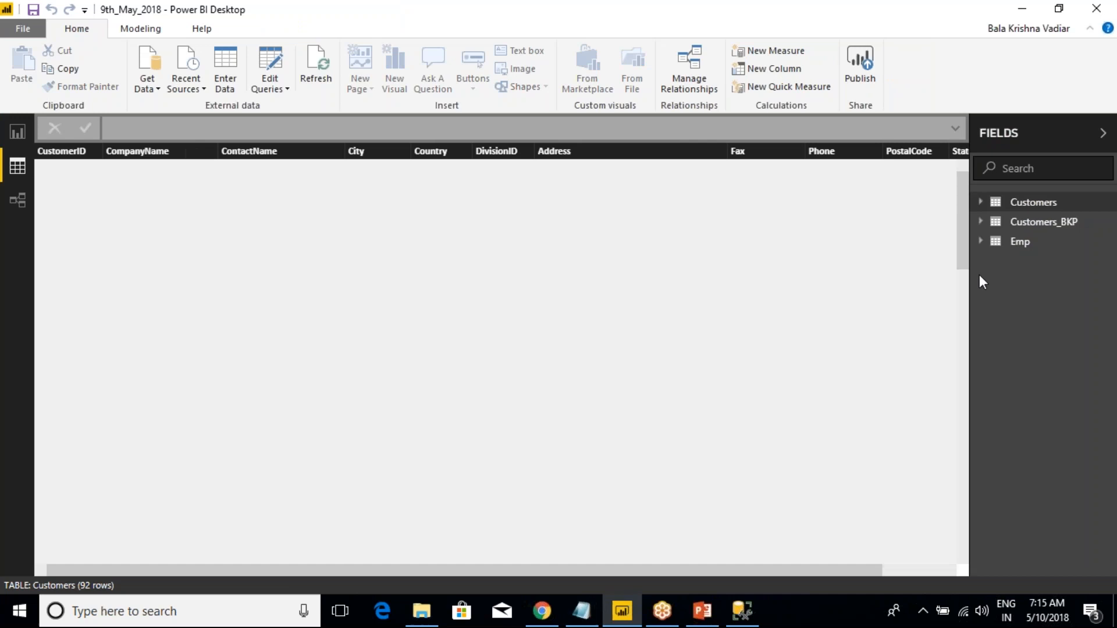
left_click(1015, 242)
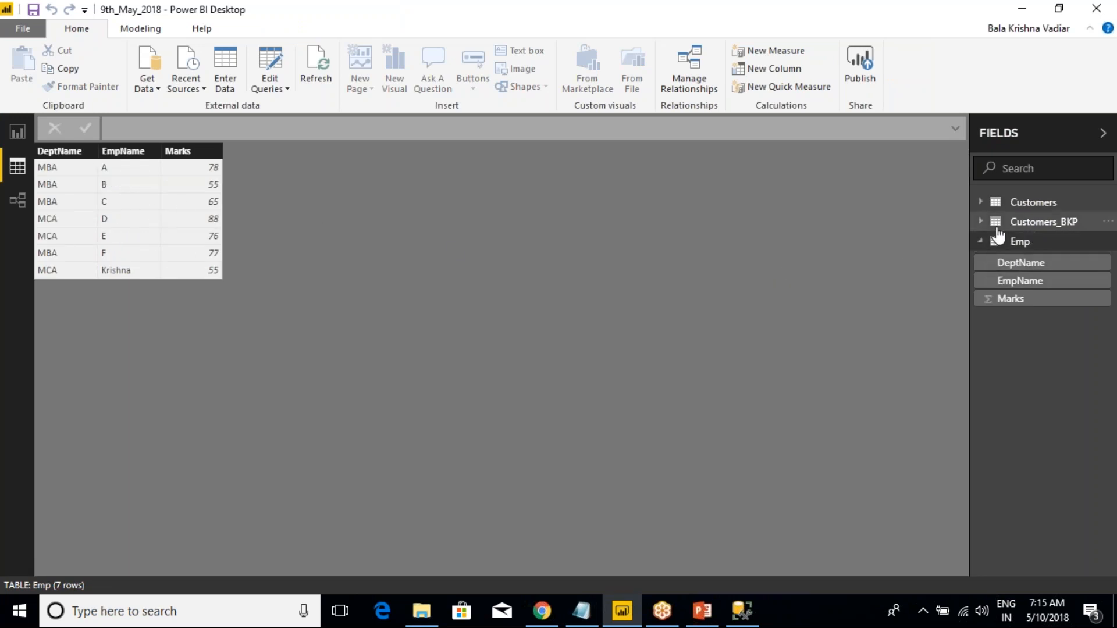
left_click(197, 89)
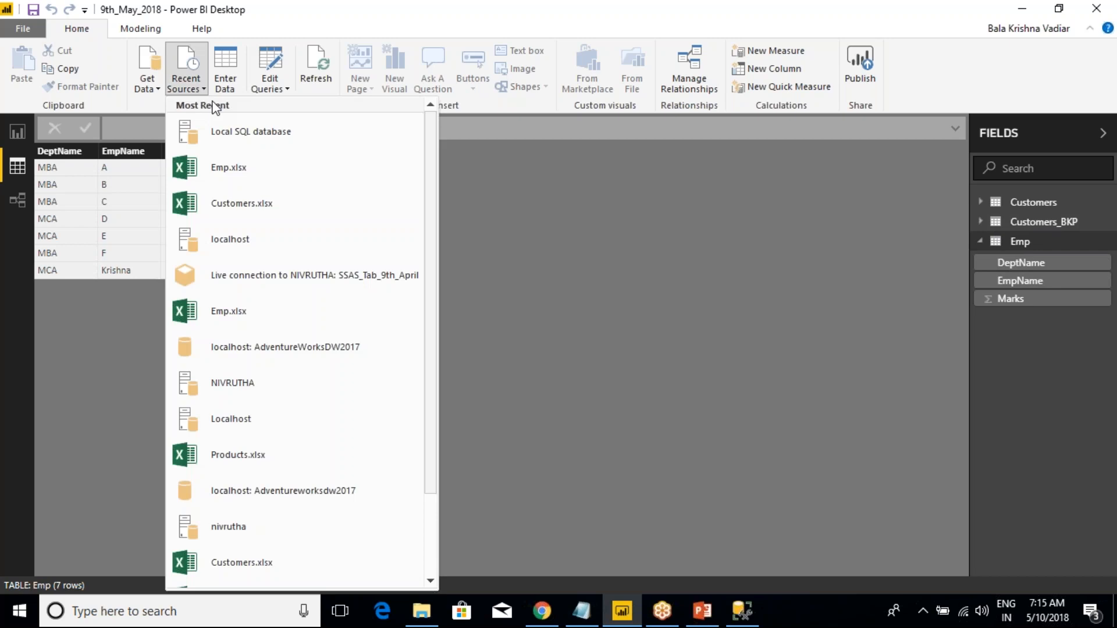
left_click(615, 225)
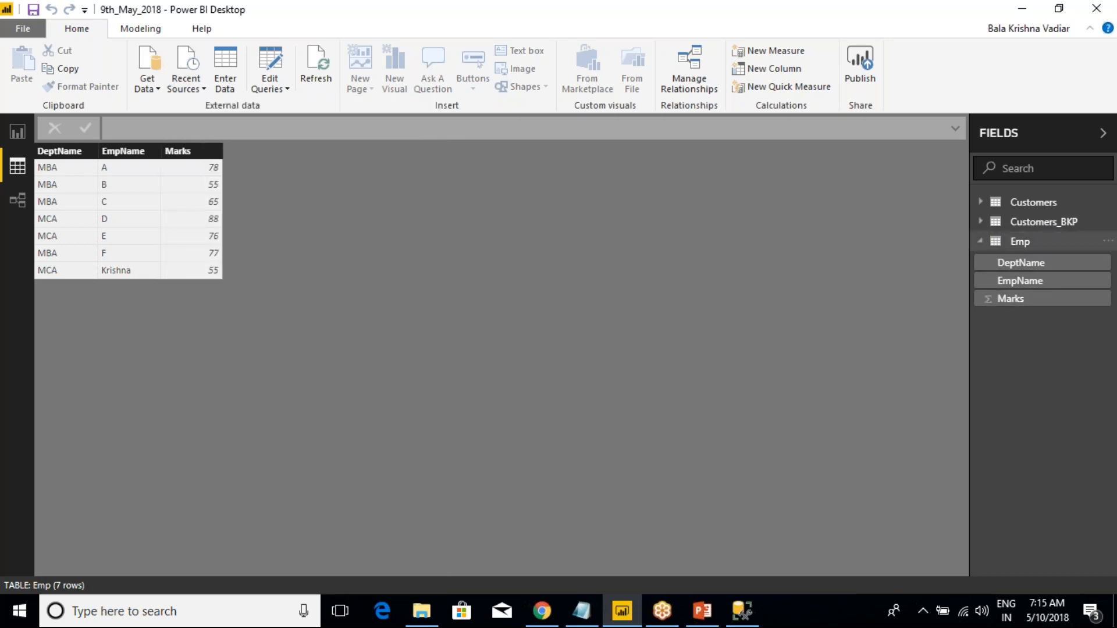
left_click(981, 242)
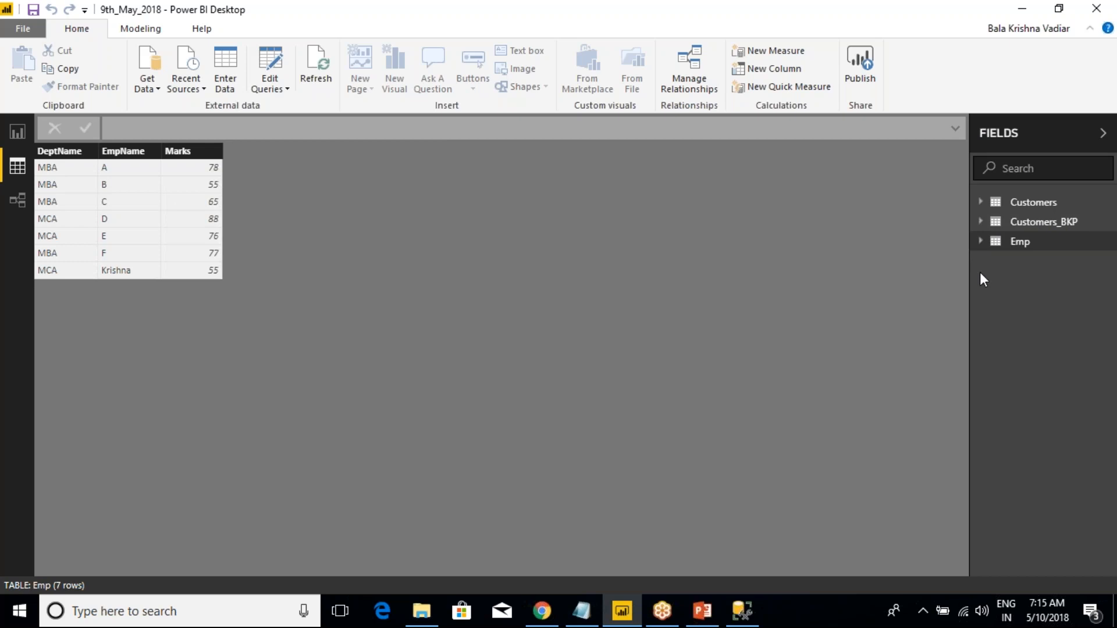
Step: Delete the Customers, Customers_BKP and Emp tables from the 9th_May_2018 model
right_click(1018, 203)
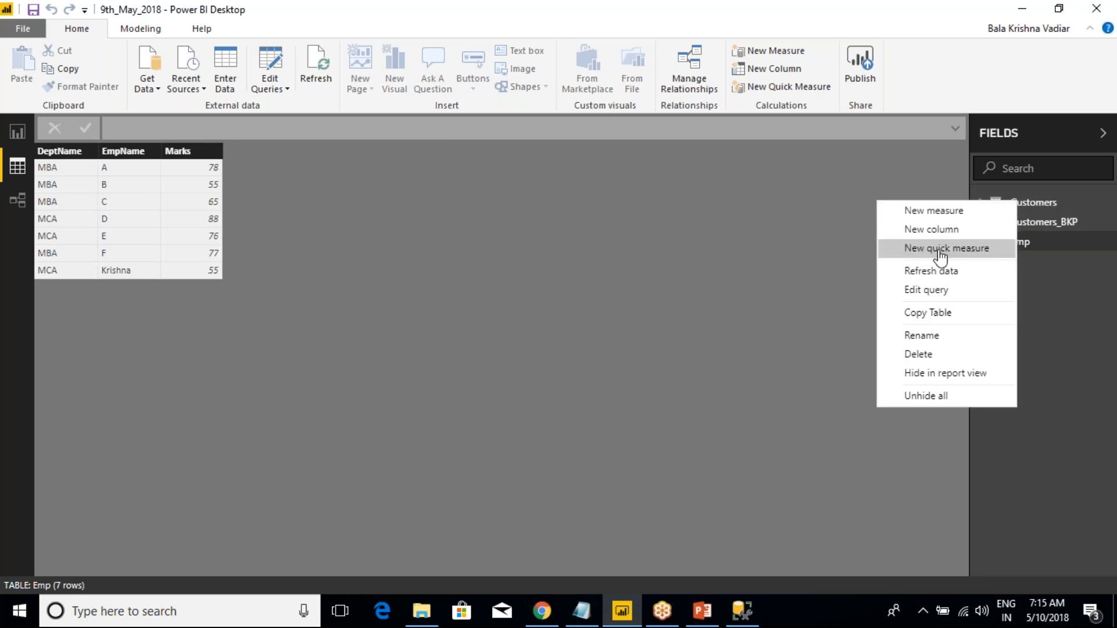
left_click(919, 355)
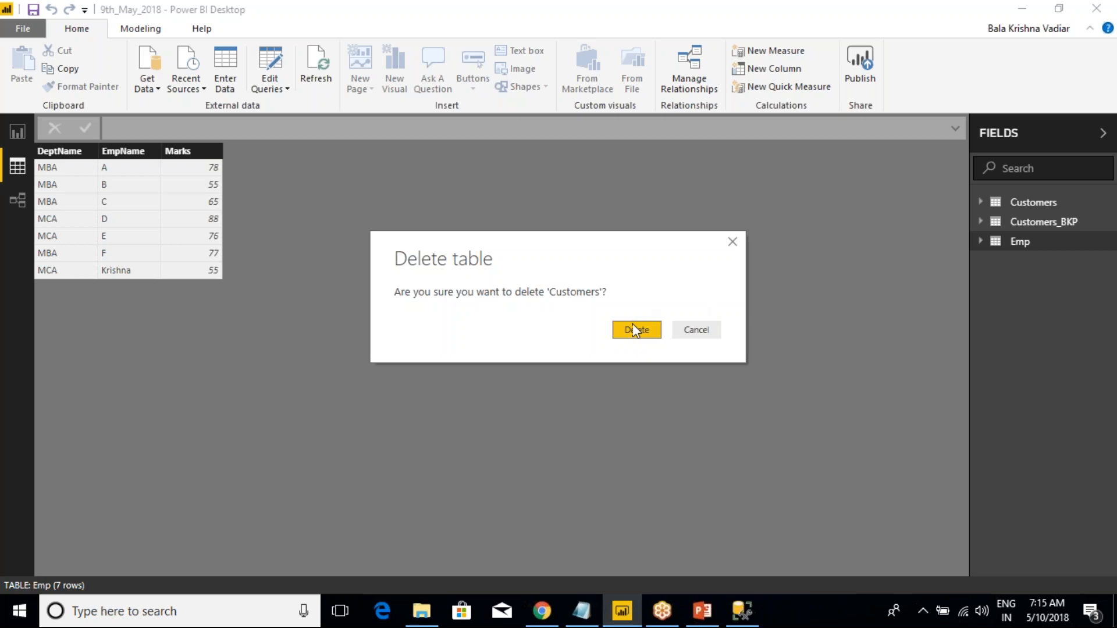
left_click(634, 326)
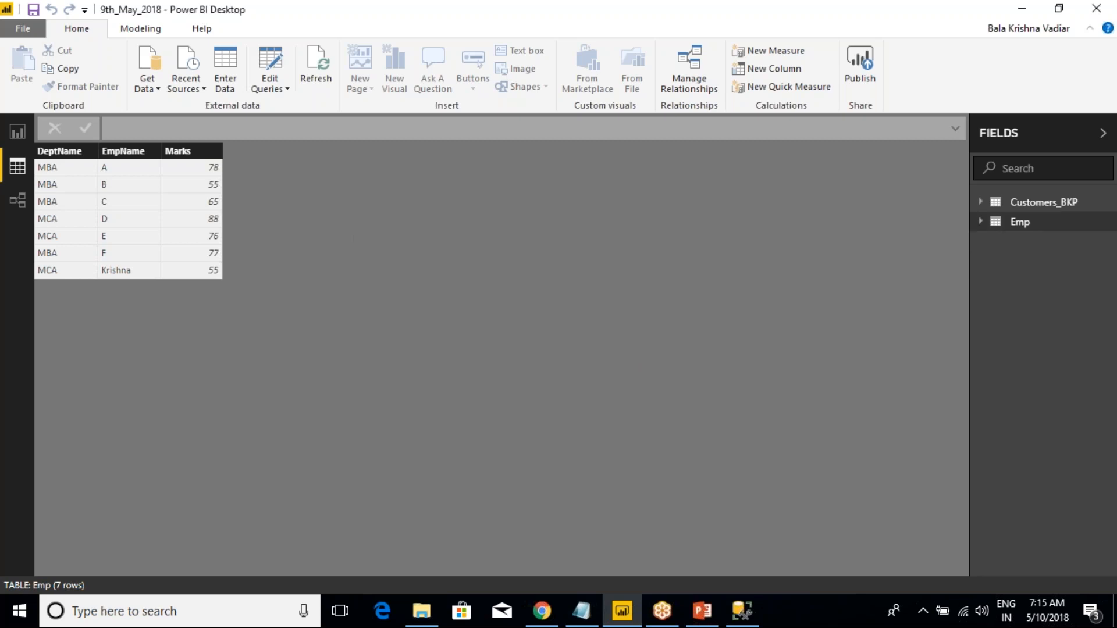
right_click(1038, 205)
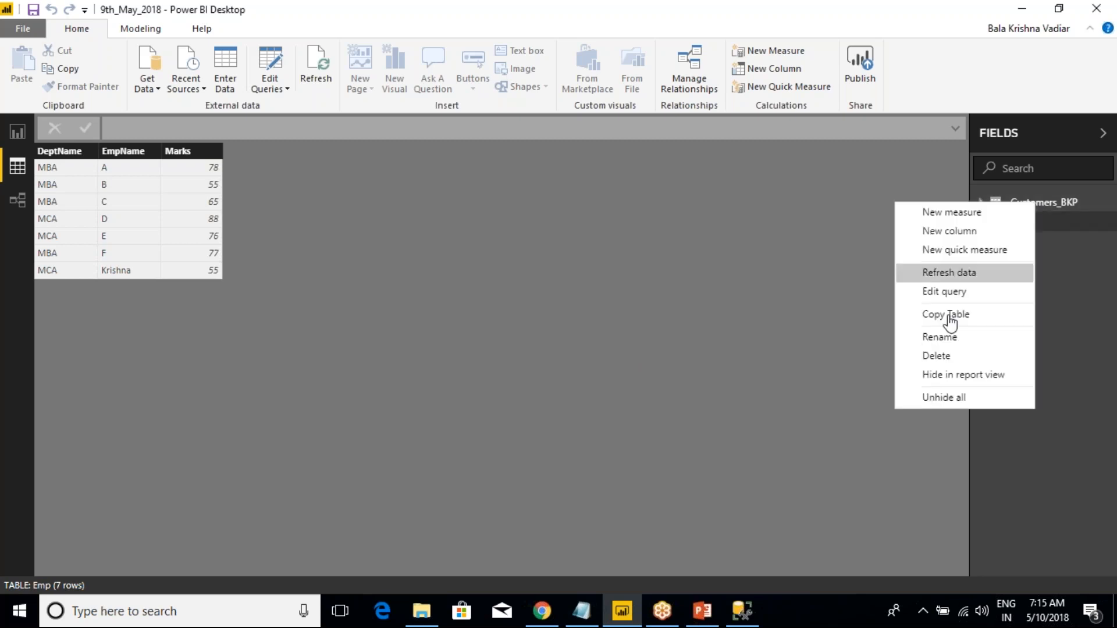
left_click(936, 355)
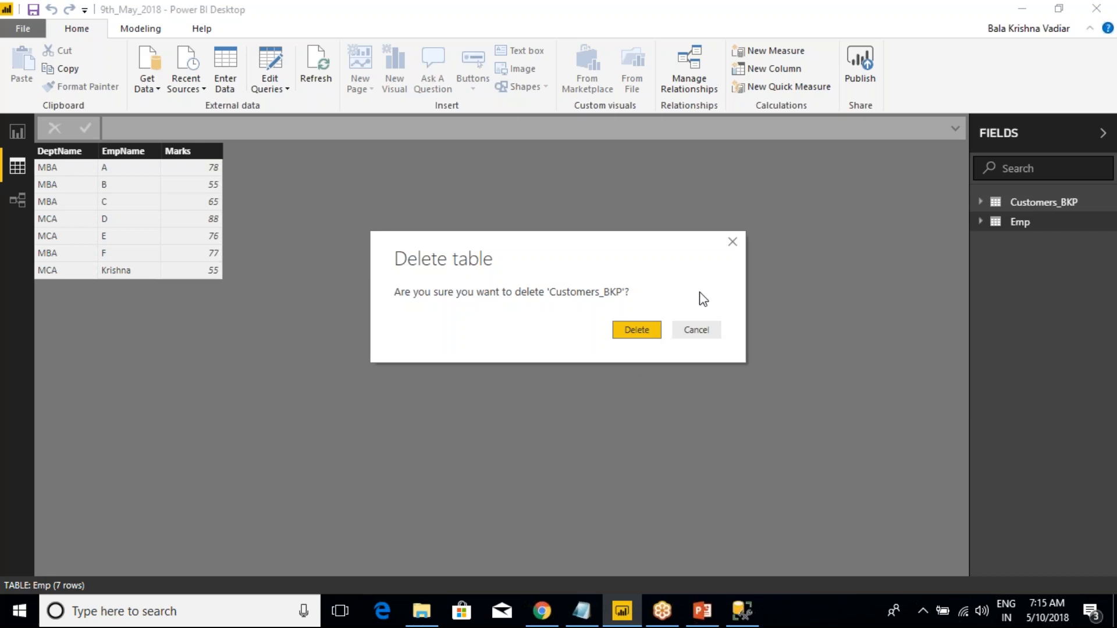
left_click(640, 333)
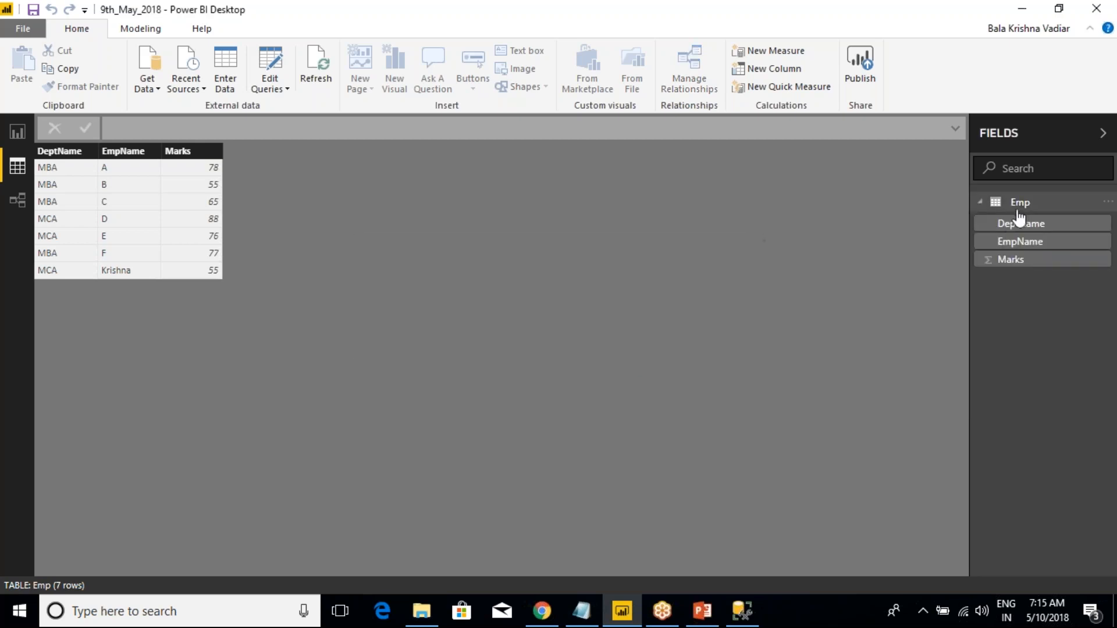
right_click(1019, 205)
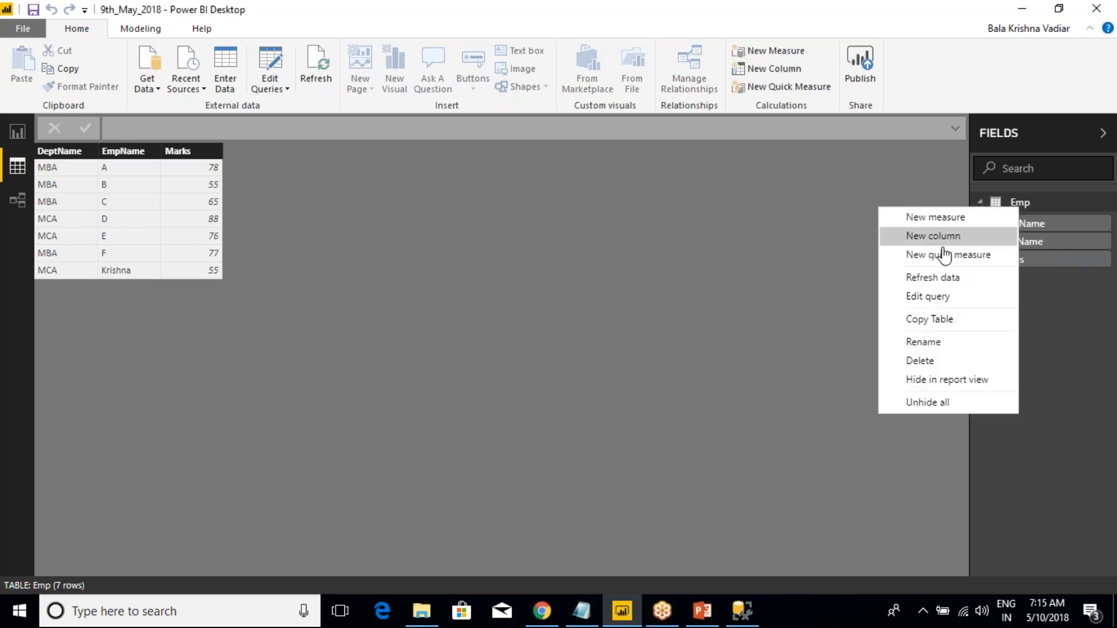
left_click(934, 361)
left_click(634, 328)
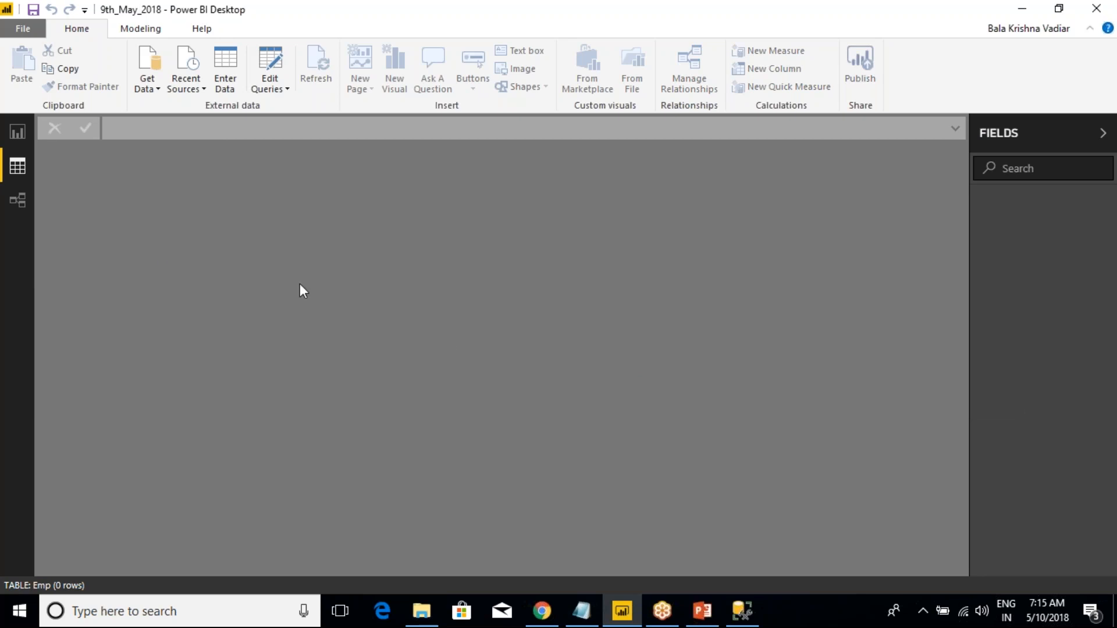
Step: Start a new SQL Server database connection and review its Import and DirectQuery connectivity modes
left_click(147, 88)
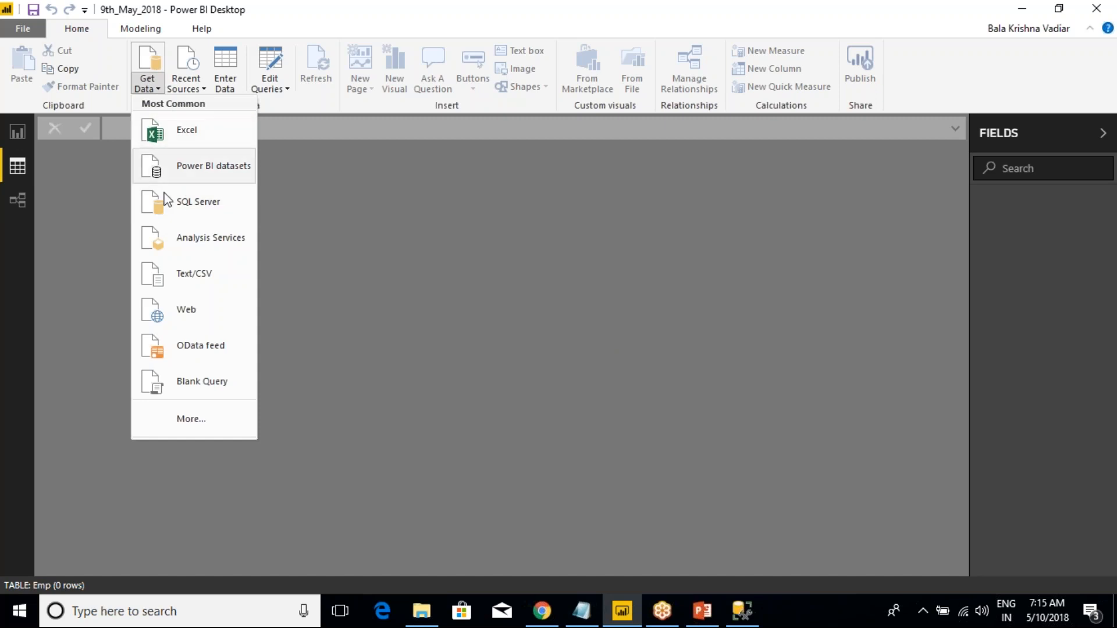
left_click(199, 204)
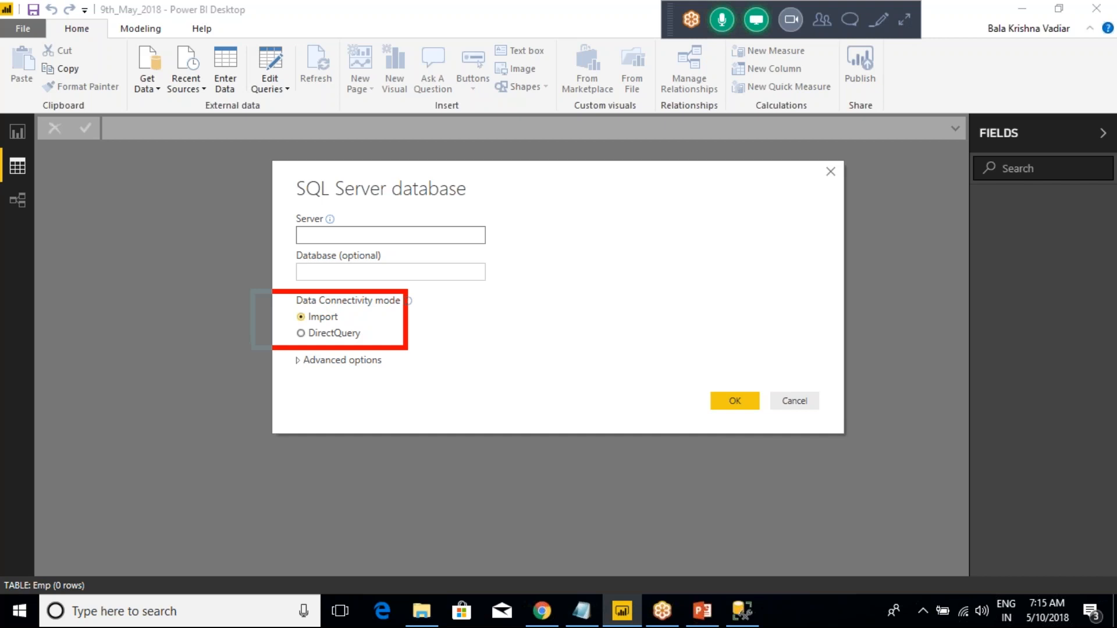
left_click_drag(352, 317, 411, 295)
left_click_drag(378, 339, 435, 314)
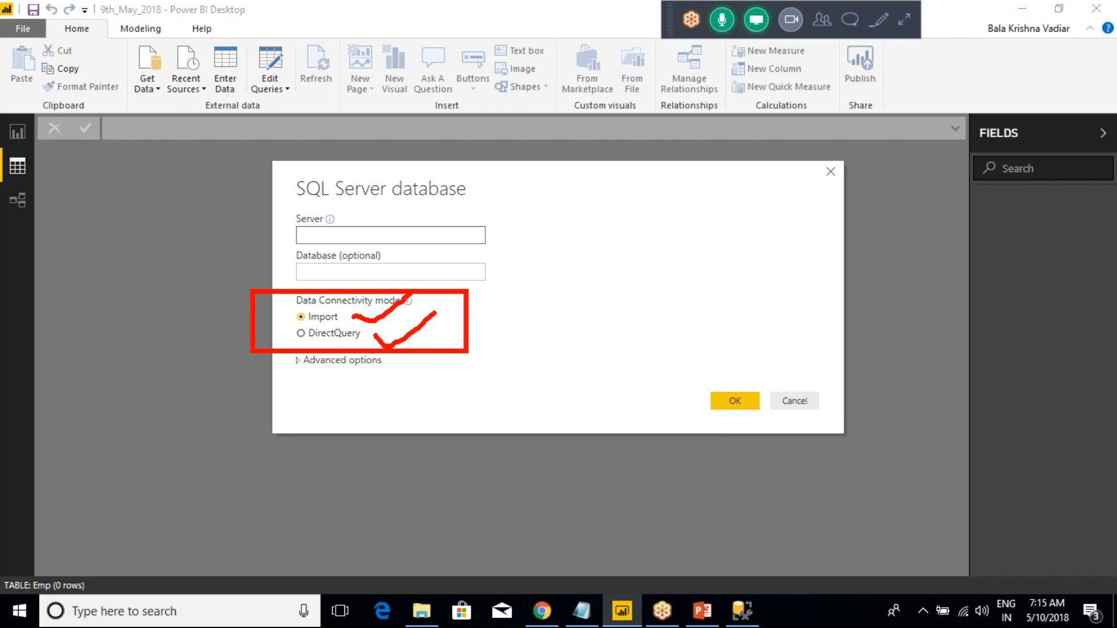
key("Escape")
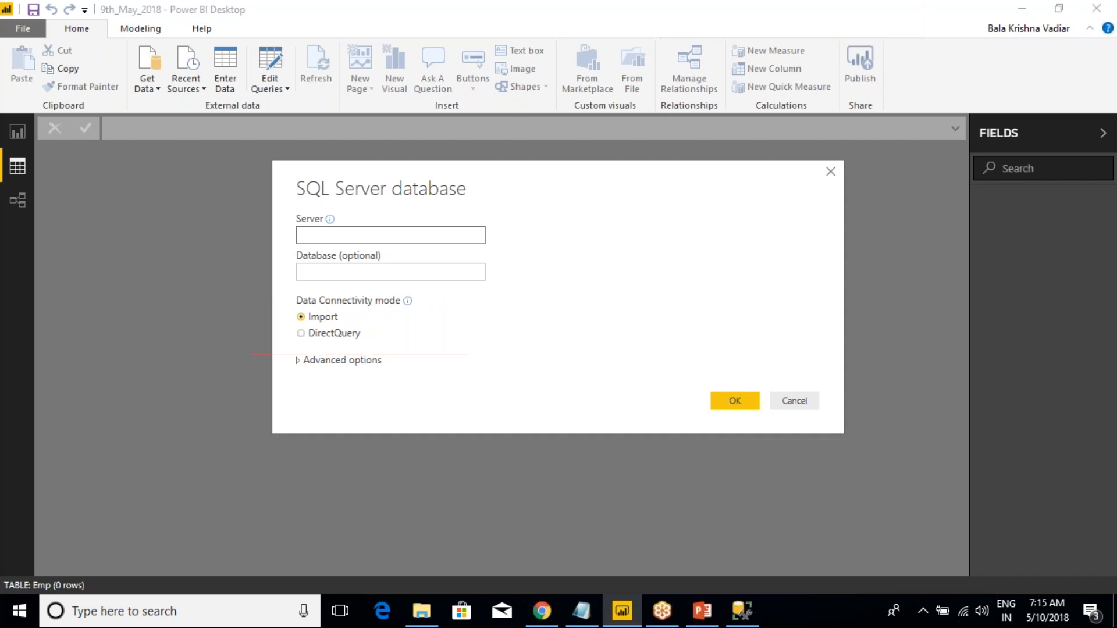
Step: Switch to the Notepad class notes and add "SSRS Reports -- Always Reports will Hit Source DB" beneath the AdventureWorksDW2017 entry, separated by a blank line
left_click(582, 610)
left_click(777, 147)
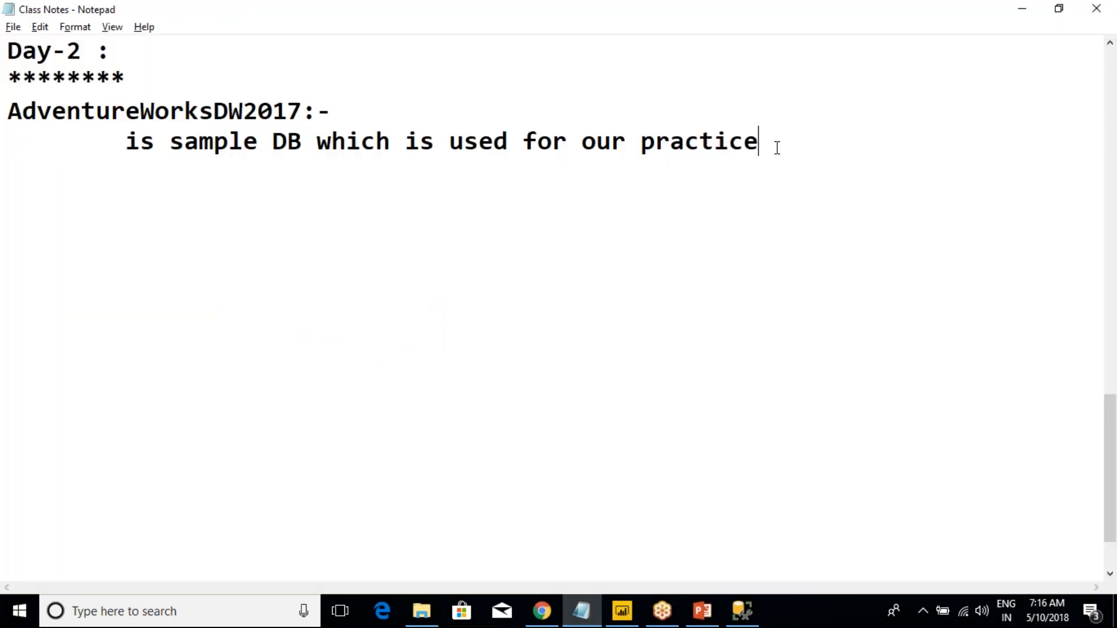
key("Return")
key("Return")
type("ssrs")
key("BackSpace")
key("BackSpace")
key("BackSpace")
key("BackSpace")
type("SSRS ")
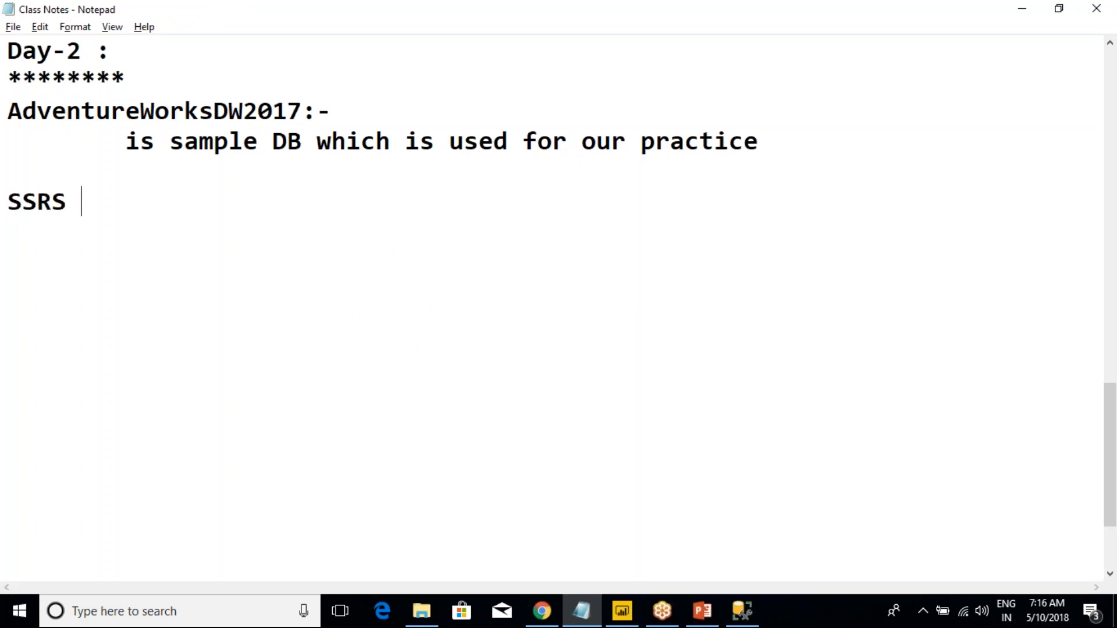
type("Reports   --")
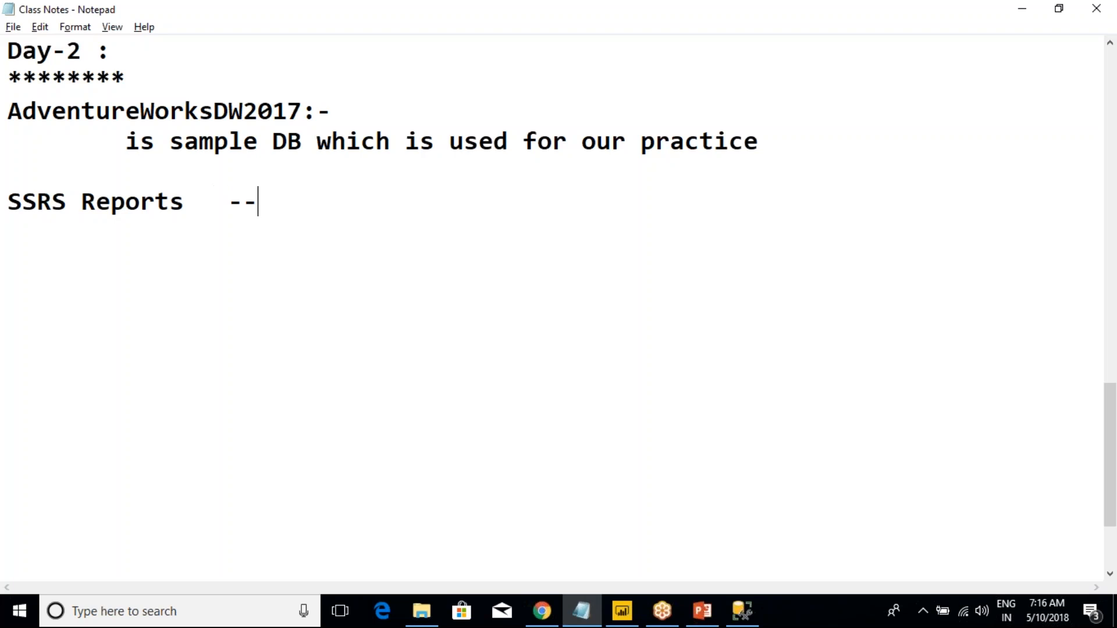
type(" Always I")
key("BackSpace")
type("Reports ")
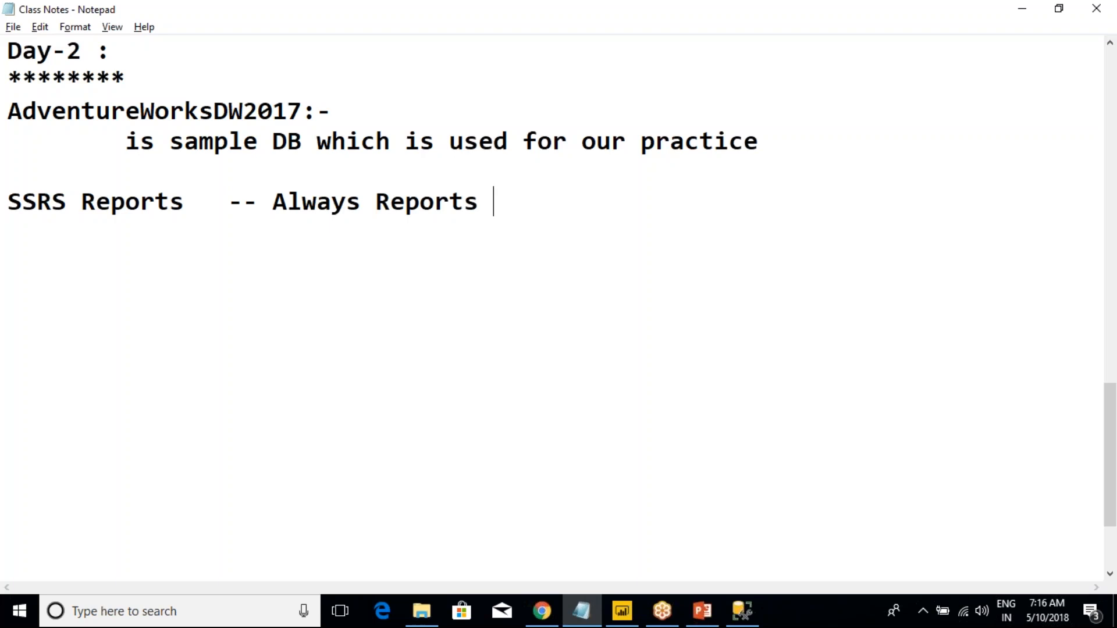
type("will Hit Source DB")
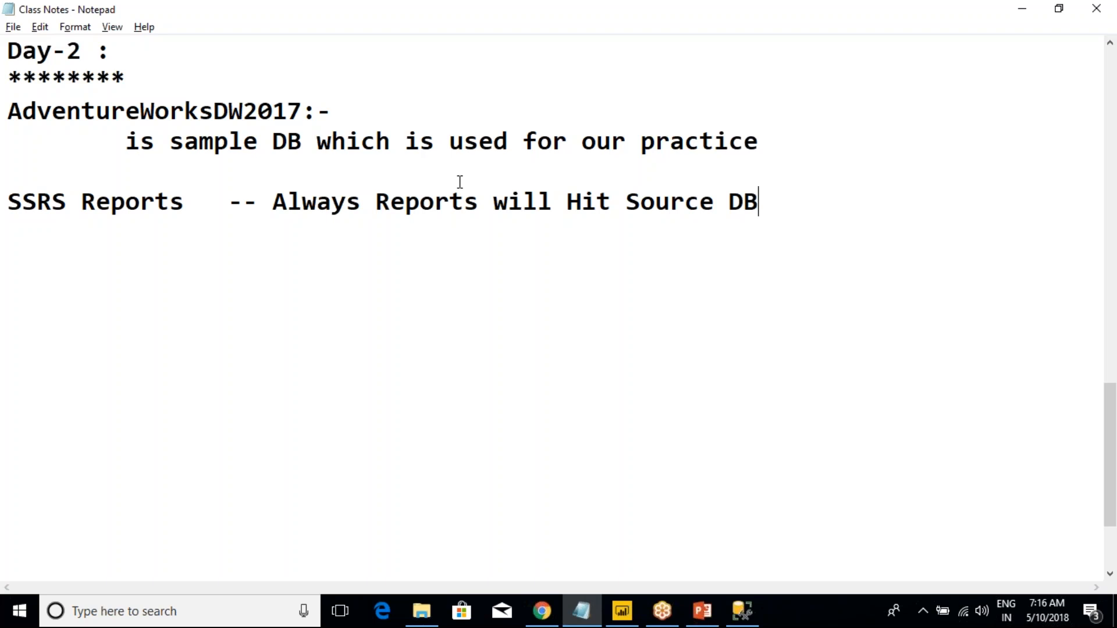
Step: Append "-- Direct Query" to the SSRS Reports line and compare it with the connectivity modes in Power BI Desktop
left_click(8, 200)
left_click_drag(7, 201, 391, 220)
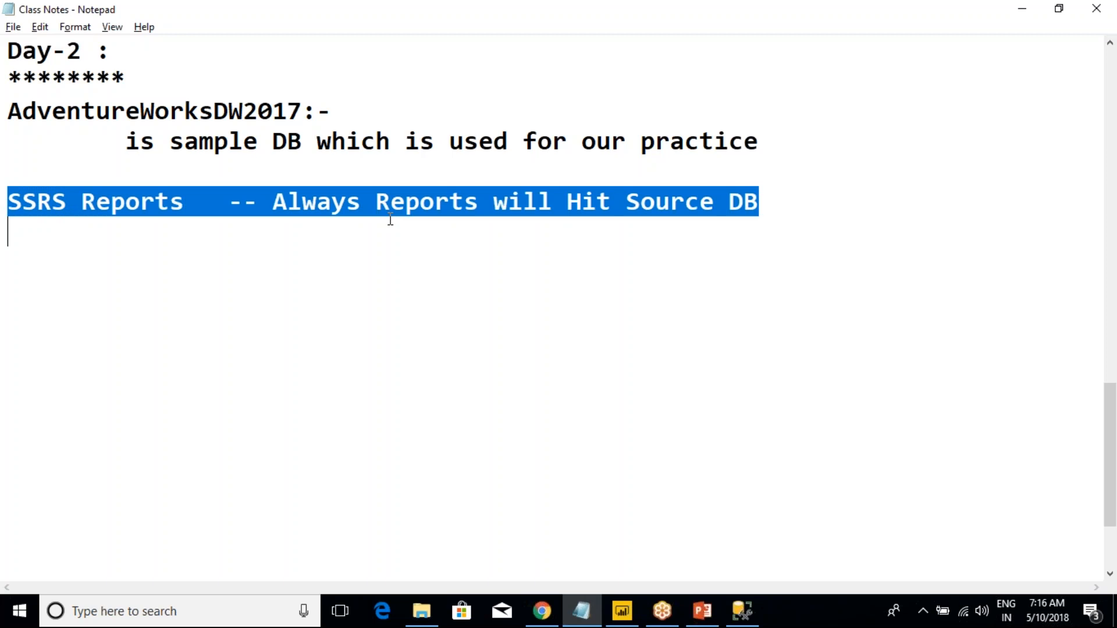
left_click(743, 211)
left_click(775, 206)
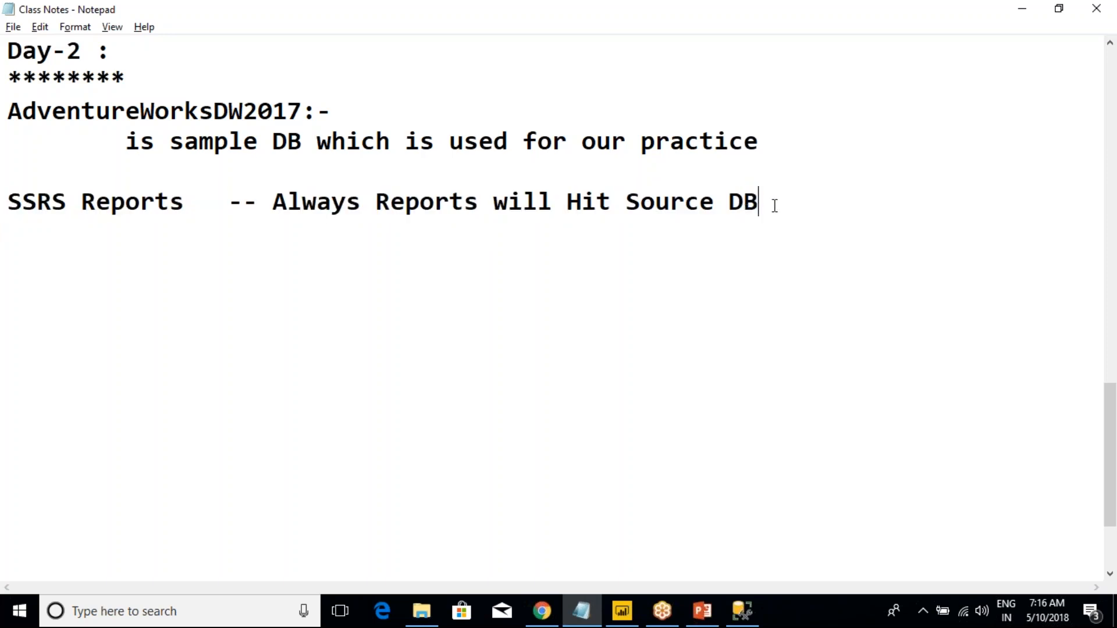
type("-- Direct ")
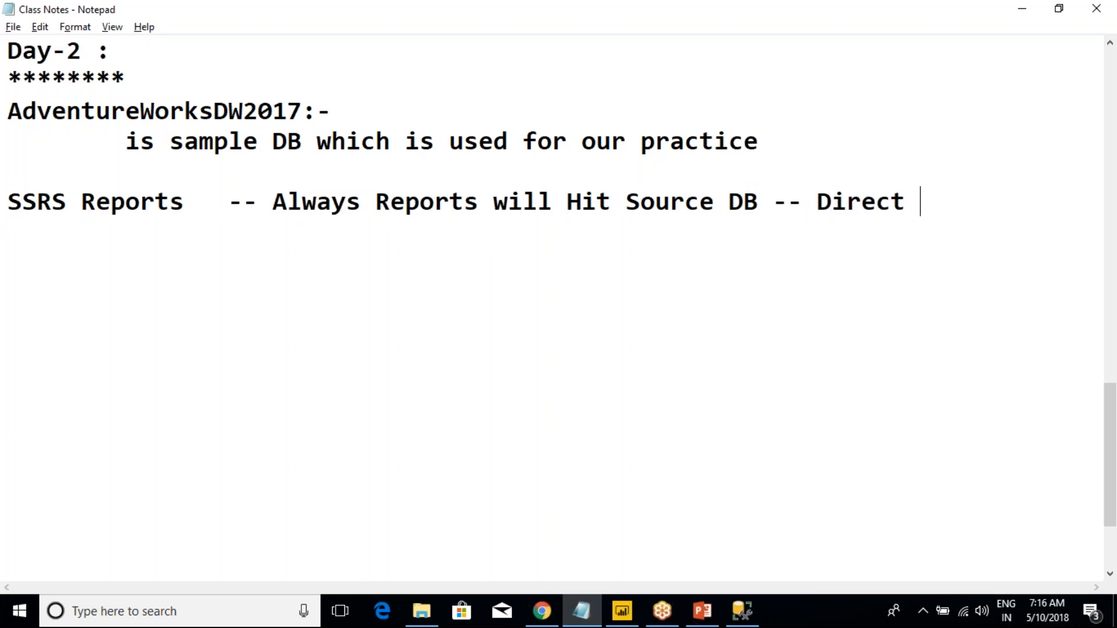
type("Query")
key("alt+Tab")
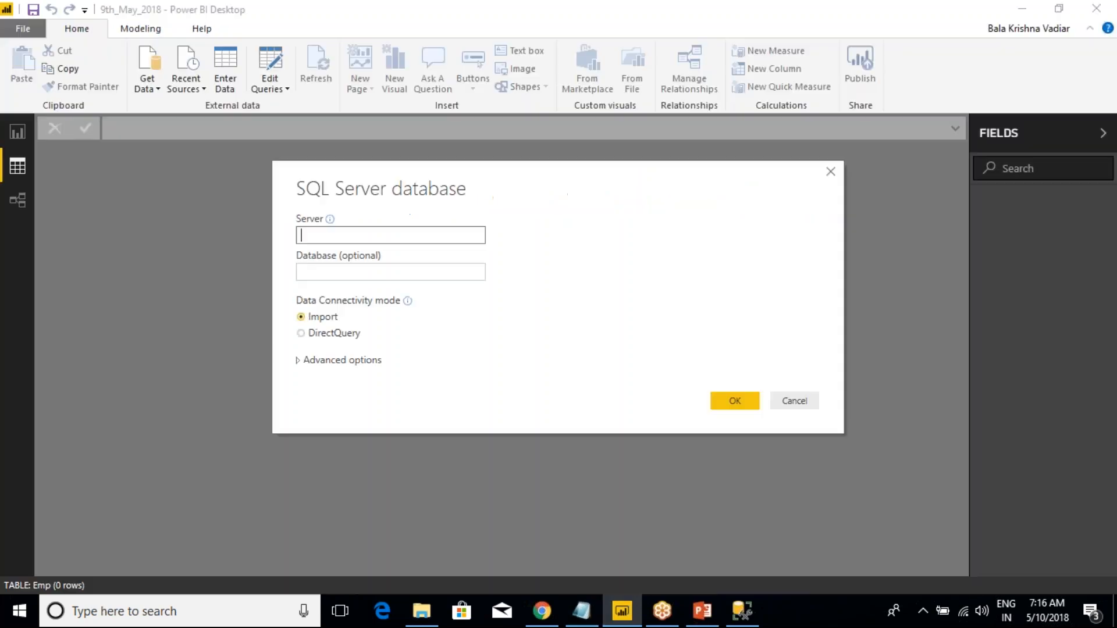
key("alt+Tab")
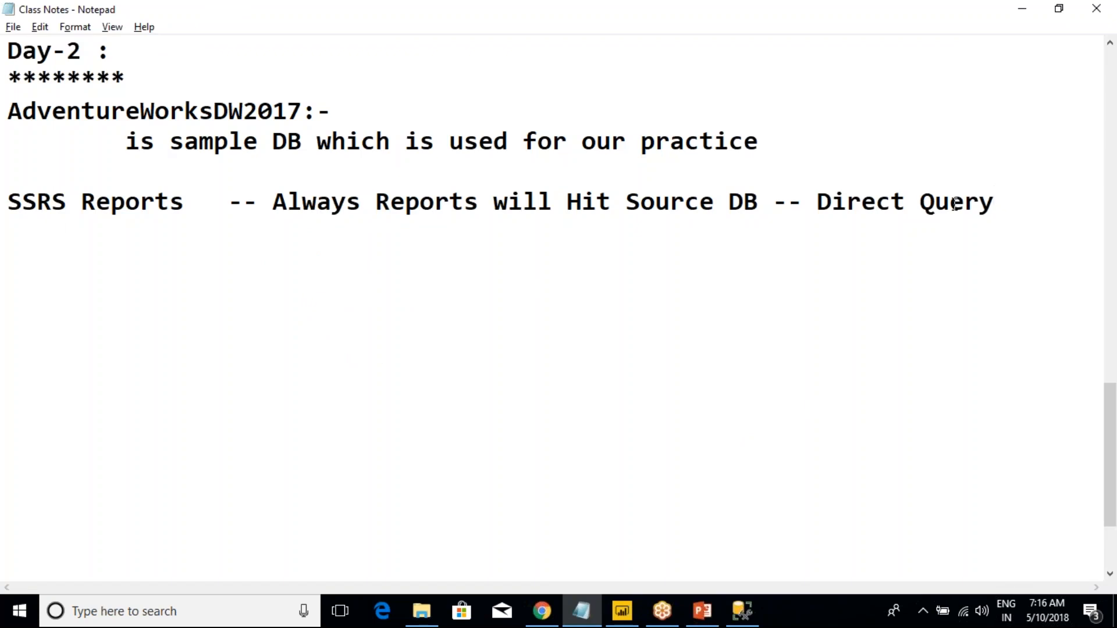
Step: Move "Direct Query" from the end of the SSRS Reports line to its own heading line above it, without the leading dashes
left_click_drag(1002, 203, 778, 213)
key("ctrl+c")
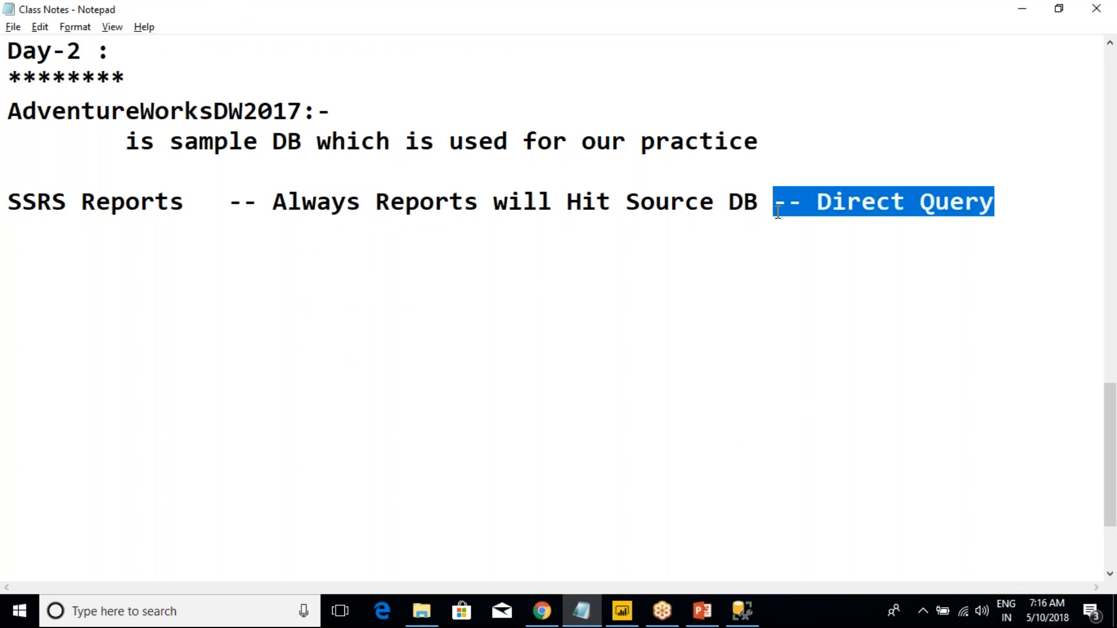
key("Delete")
left_click(505, 178)
key("Return")
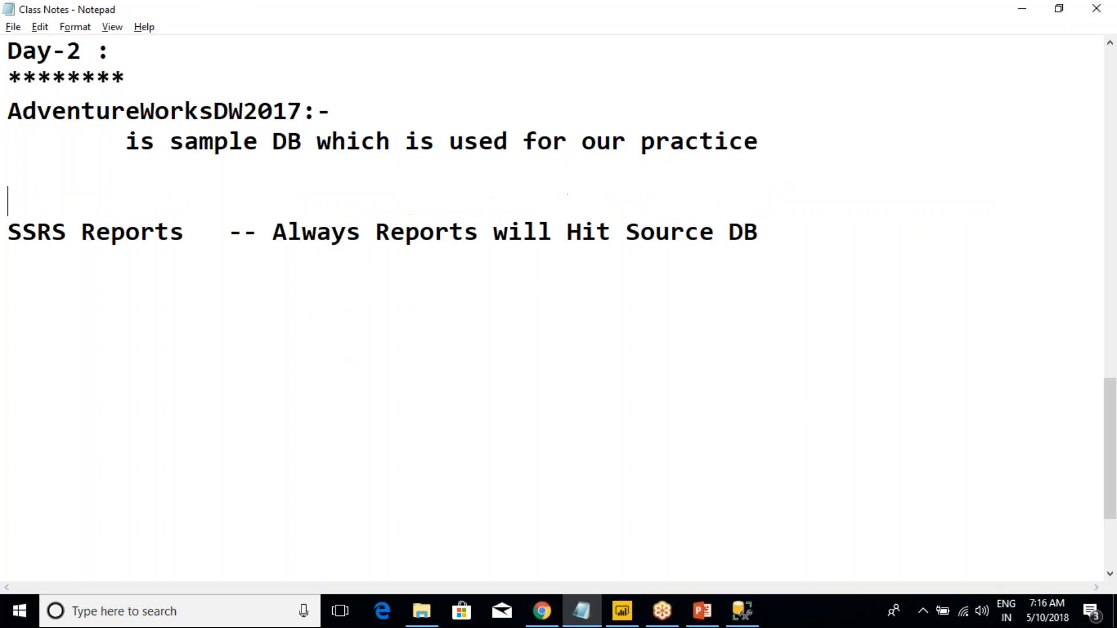
key("ctrl+v")
left_click(51, 204)
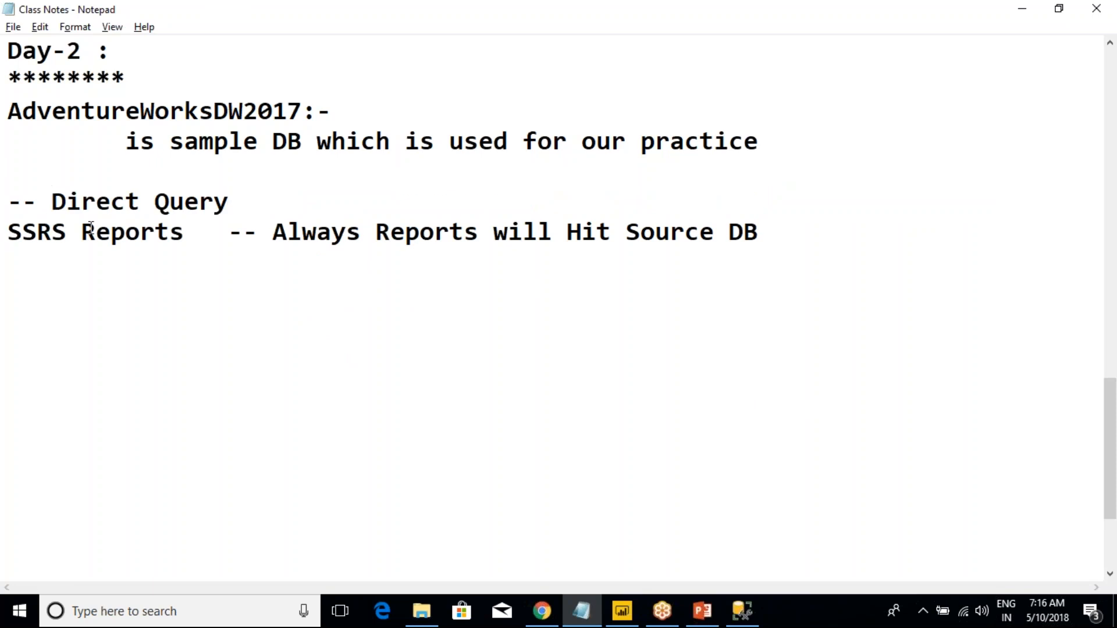
key("BackSpace")
key("BackSpace")
key("BackSpace")
Step: Add an "Import" heading beneath the SSRS Reports line after a blank line, and check the connectivity modes in Power BI Desktop
left_click(783, 236)
key("Return")
key("Return")
type("Import")
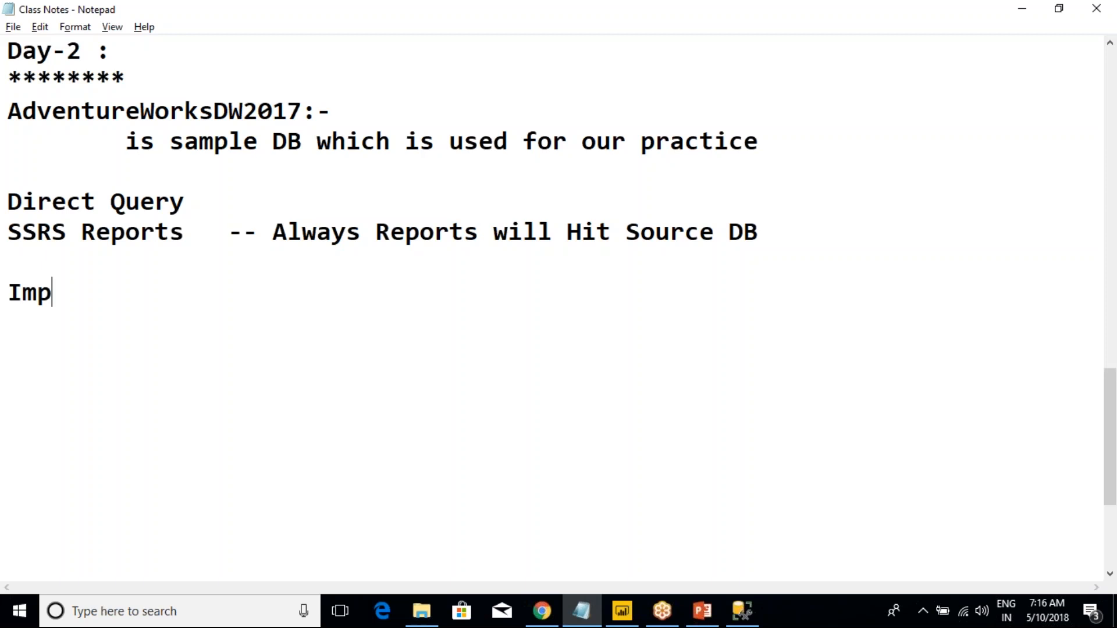
key("alt+Tab")
key("alt+Tab")
key("alt+Tab")
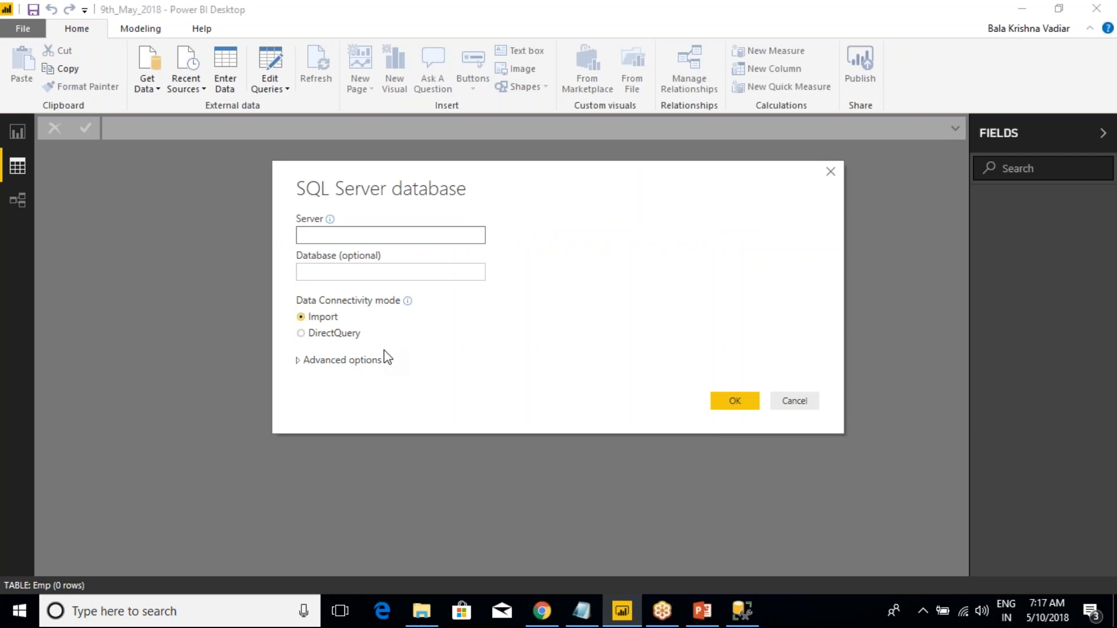
Step: Return to the Notepad class notes and add 'Example " You are staying PG' beneath the Import heading, separated by a blank line
key("alt+Tab")
key("Return")
key("Return")
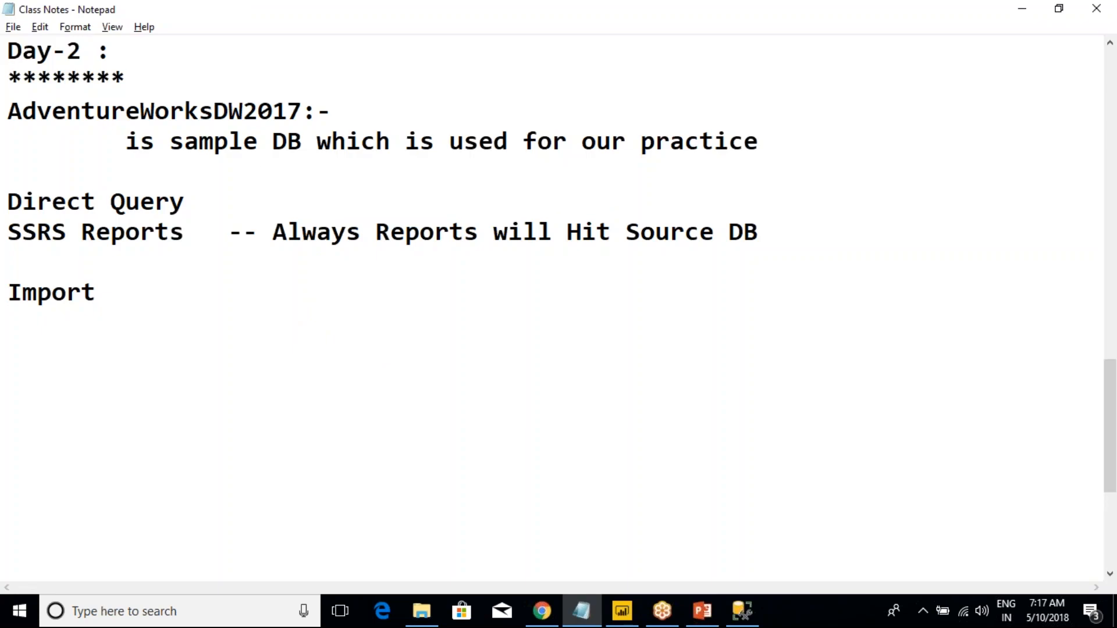
type("Example ")
type("\" You a")
type("r")
key("BackSpace")
type("are staying PG")
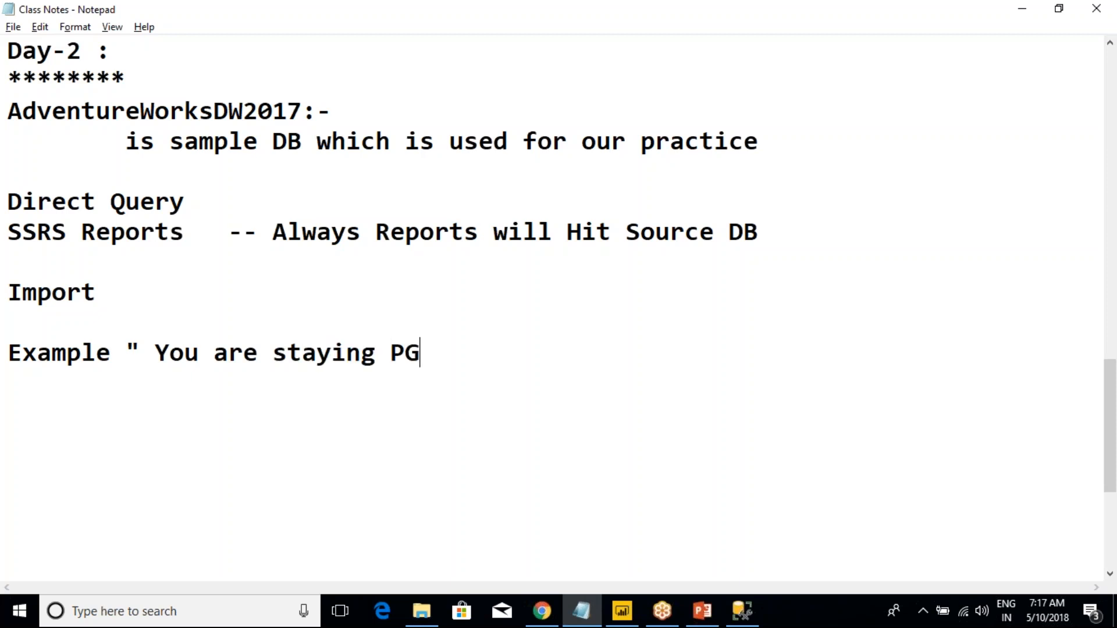
Step: Switch to Power BI Desktop, compare DirectQuery and Import for the SQL Server connection, and view the DimDate query in SQL Server Management Studio
key("alt+Tab")
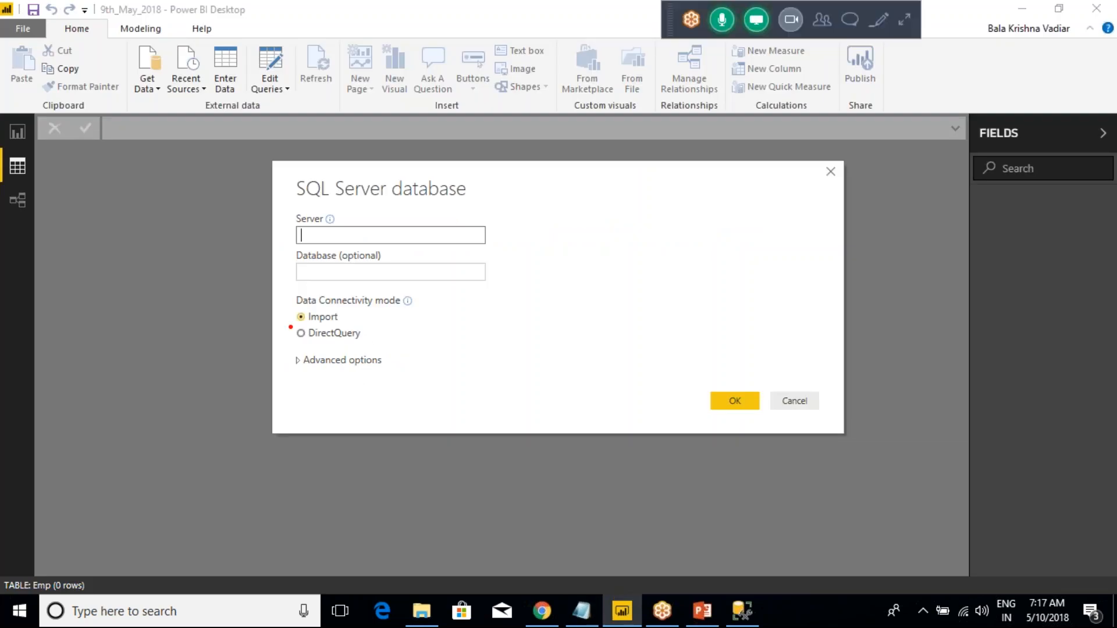
mouse_move(270, 289)
left_mouse_down()
mouse_move(423, 352)
mouse_move(459, 351)
mouse_move(455, 333)
mouse_move(522, 279)
left_mouse_up()
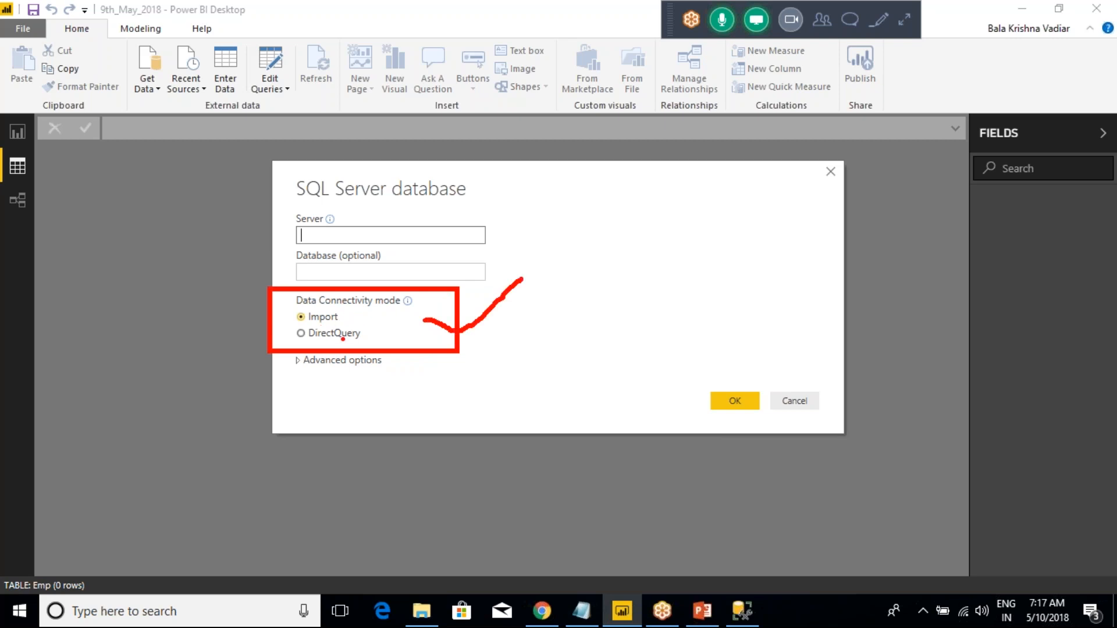
key("Escape")
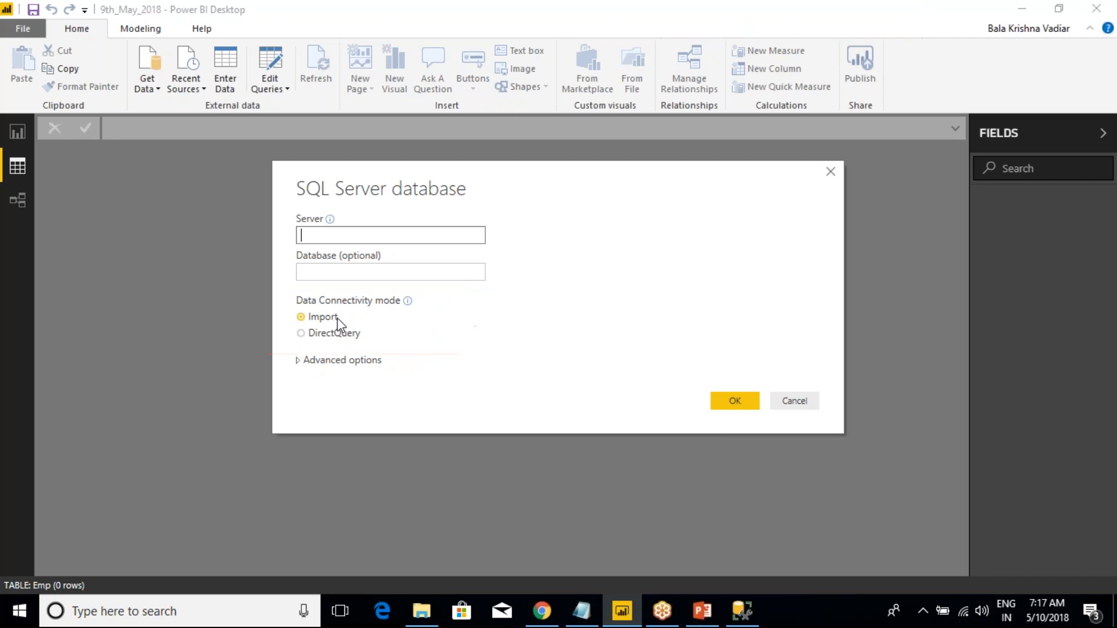
left_click(301, 334)
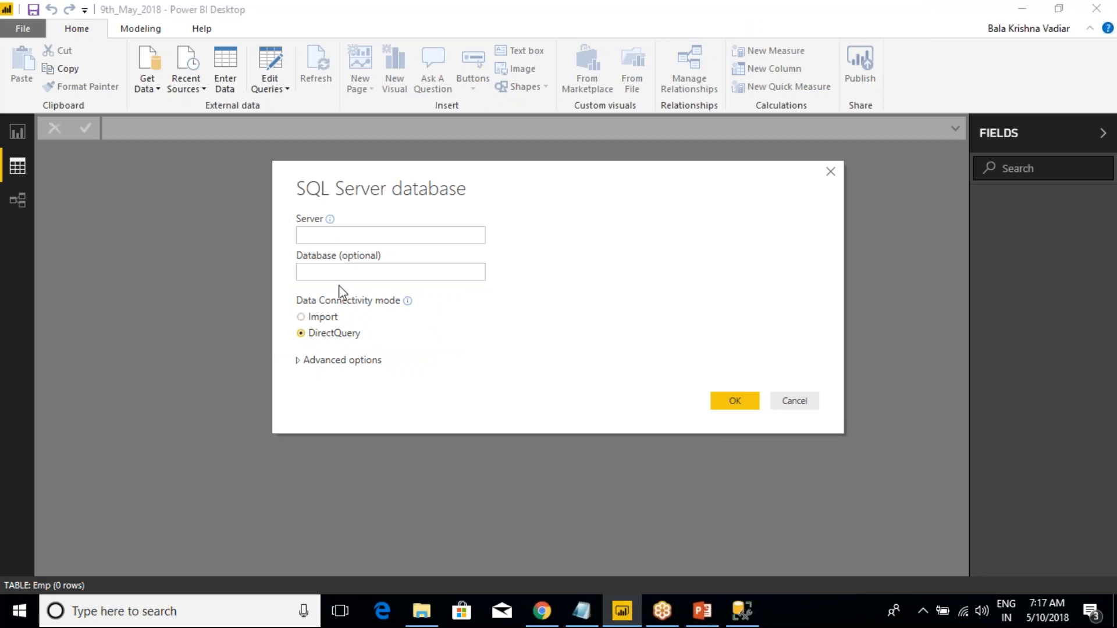
mouse_move(742, 611)
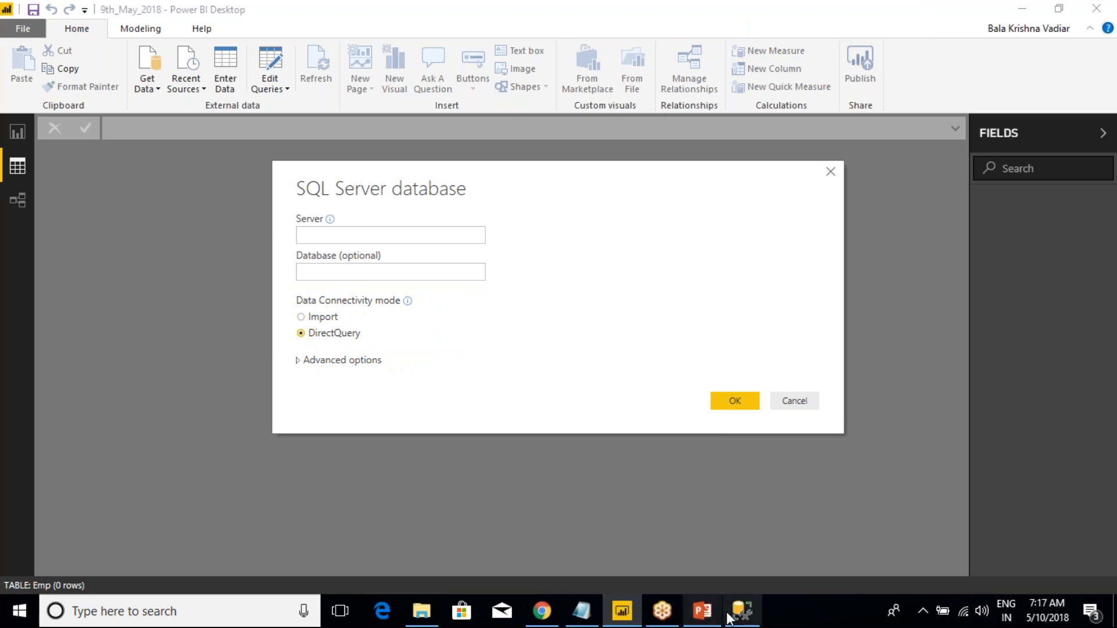
left_click(732, 570)
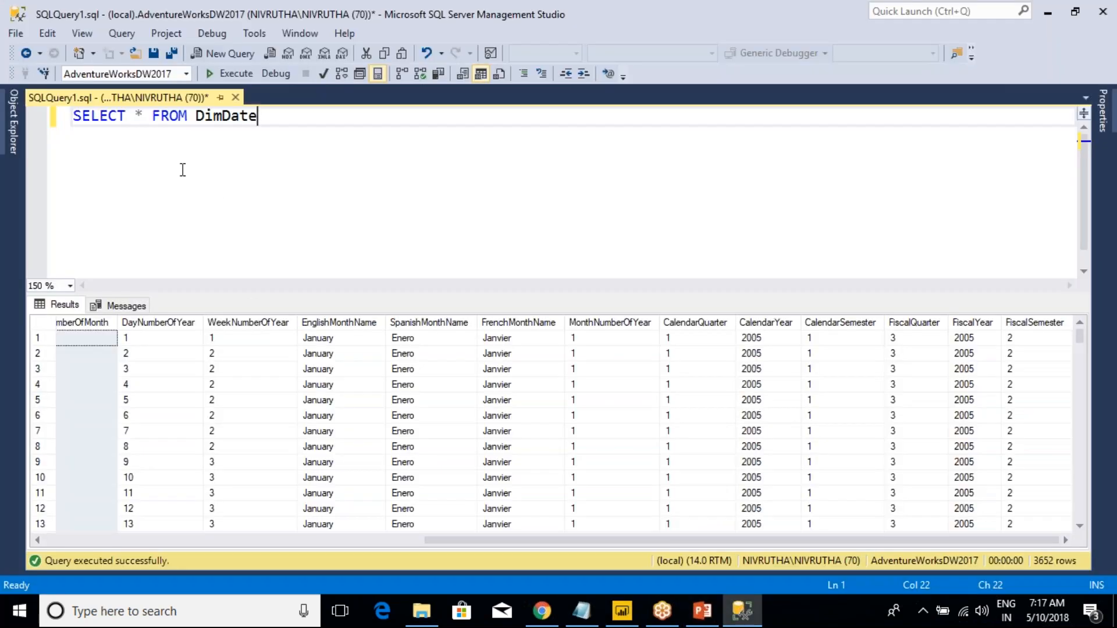
key("alt+Tab")
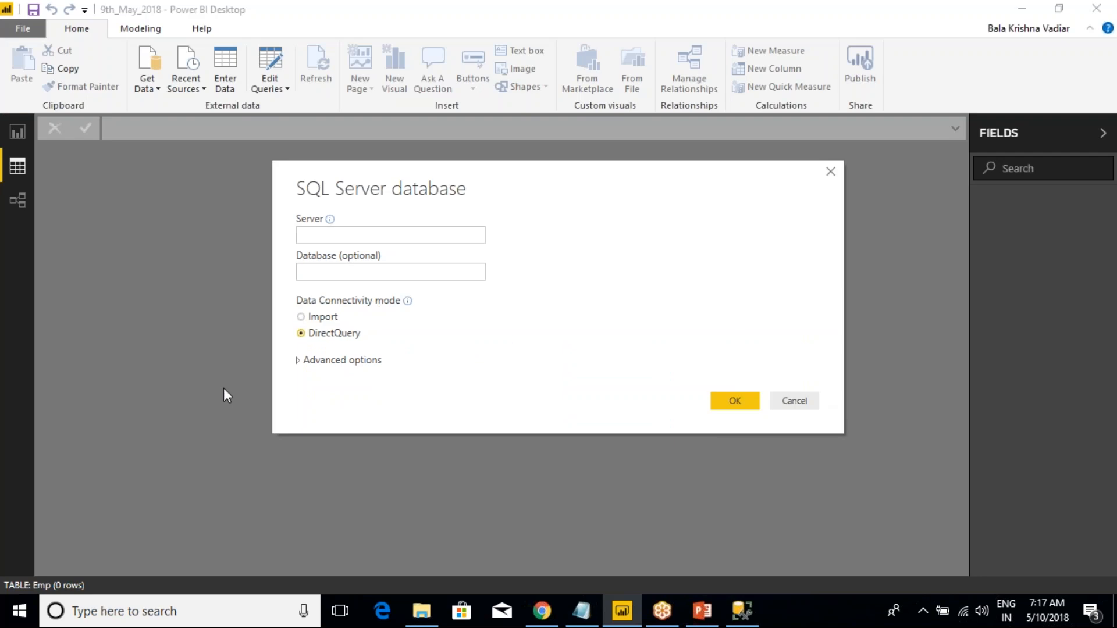
left_click(302, 318)
key("alt+Tab")
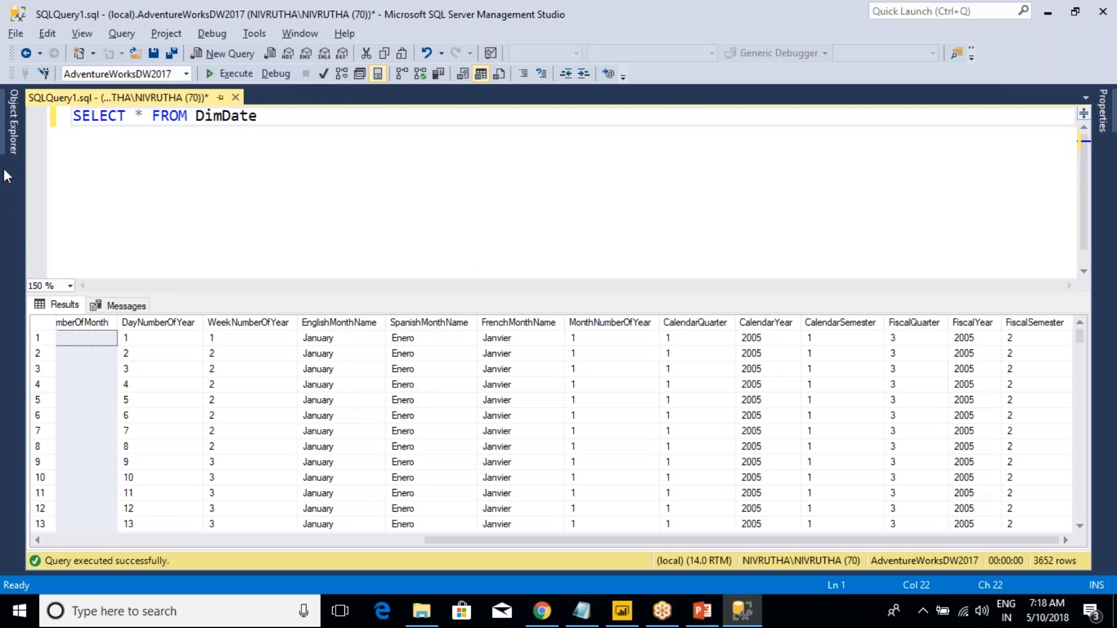
Step: Switch to the Notepad class notes, remove the space after "Example" and append ", You WOuld Like Copy New Moview from your Frind Laptop"
key("alt+Tab")
key("alt+Tab")
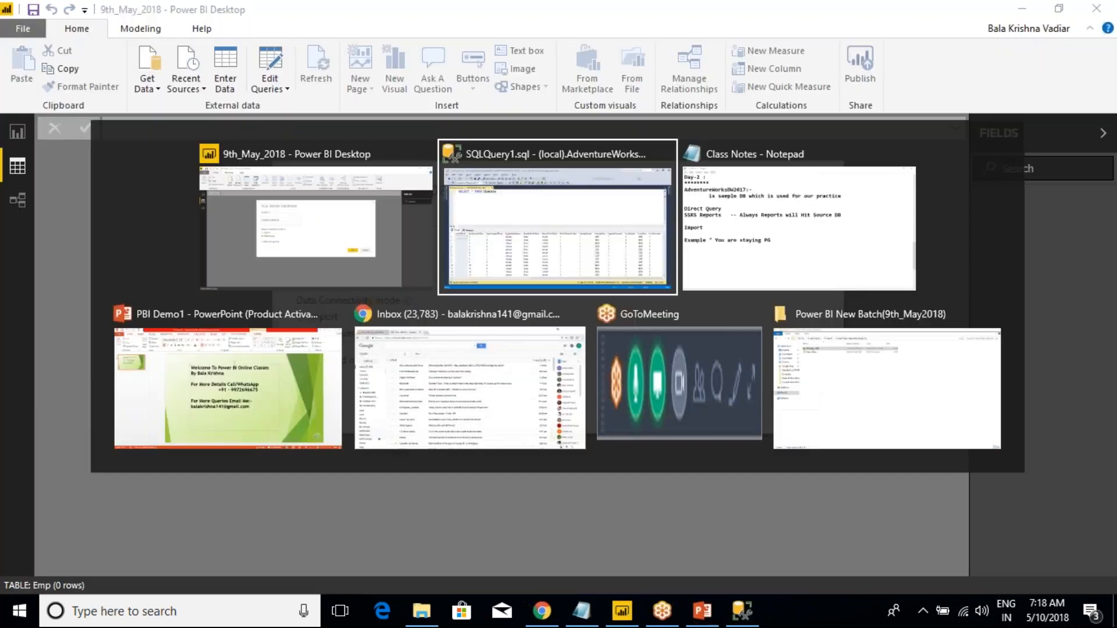
key("alt+Tab")
left_click(437, 301)
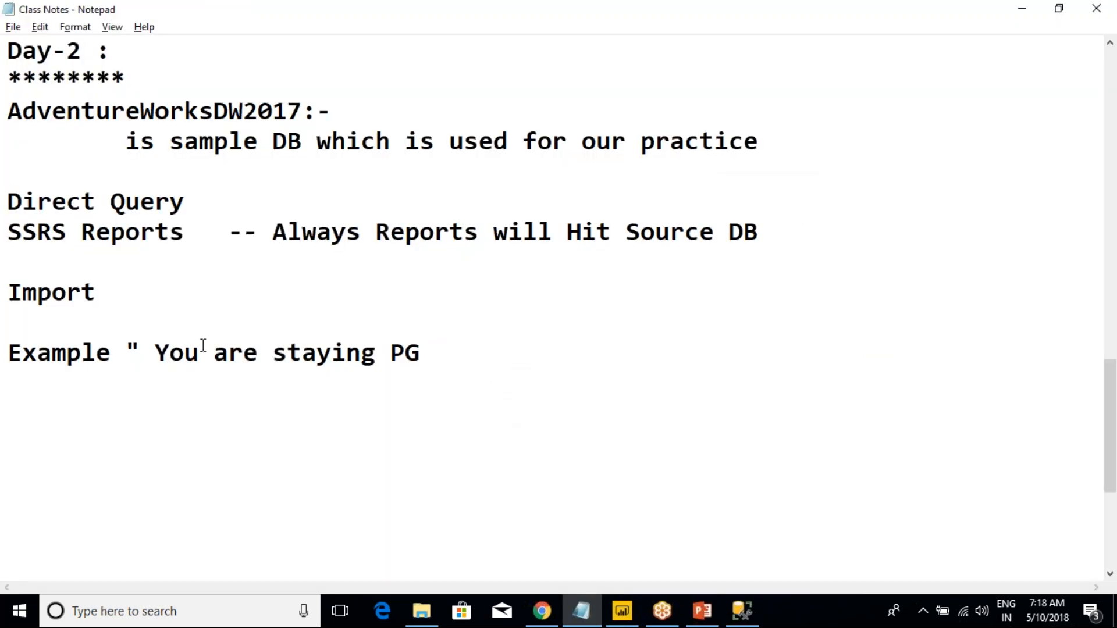
left_click(126, 359)
key("BackSpace")
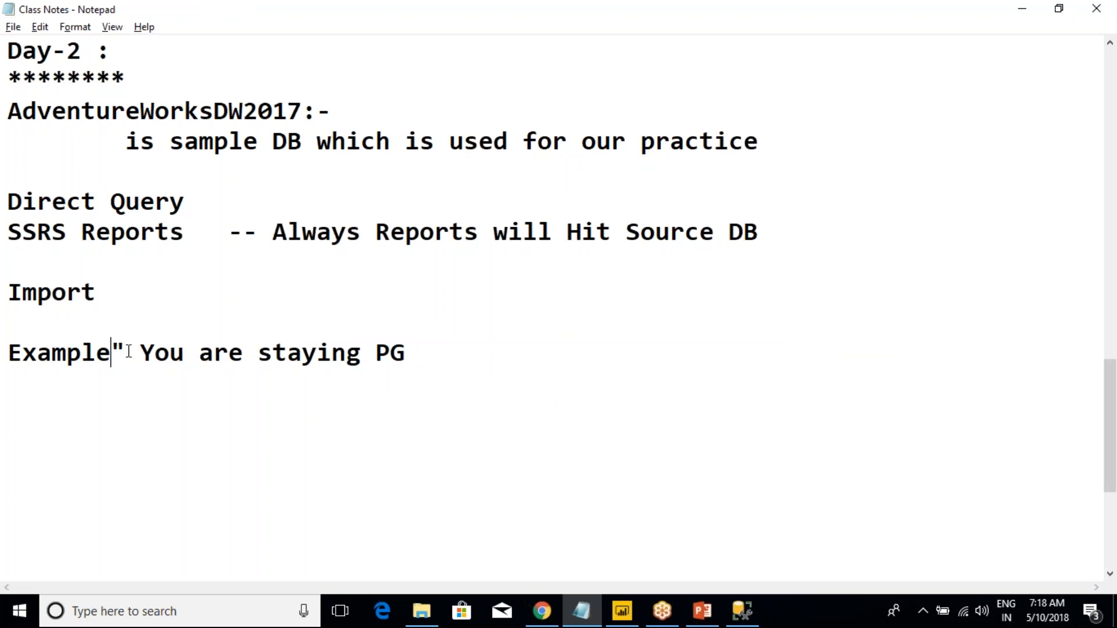
left_click(434, 356)
type(", You ")
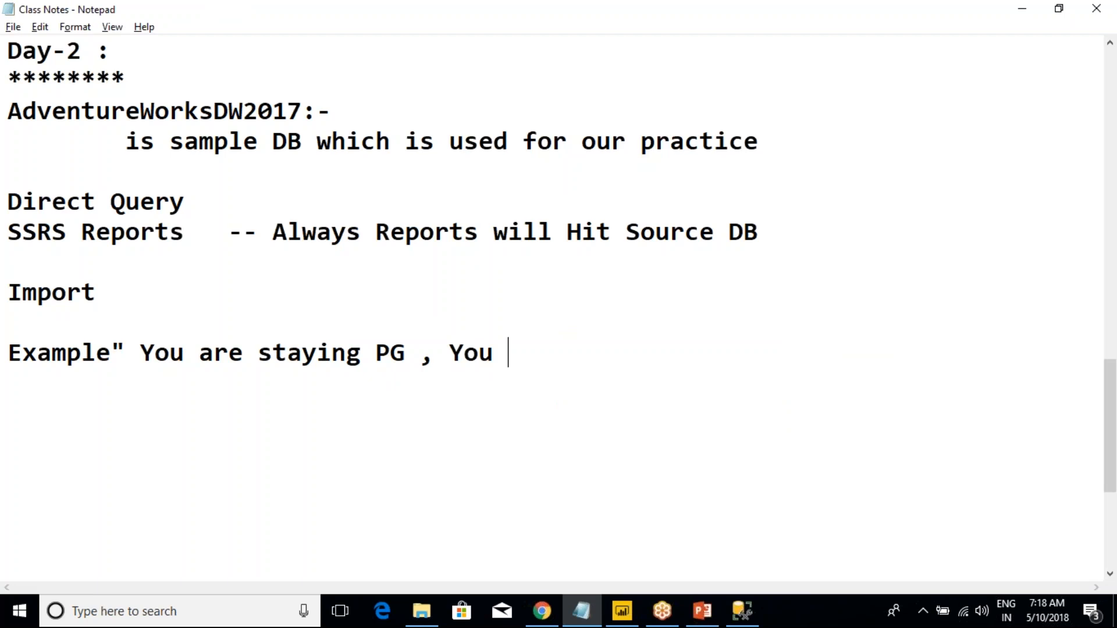
type("WOuld Li")
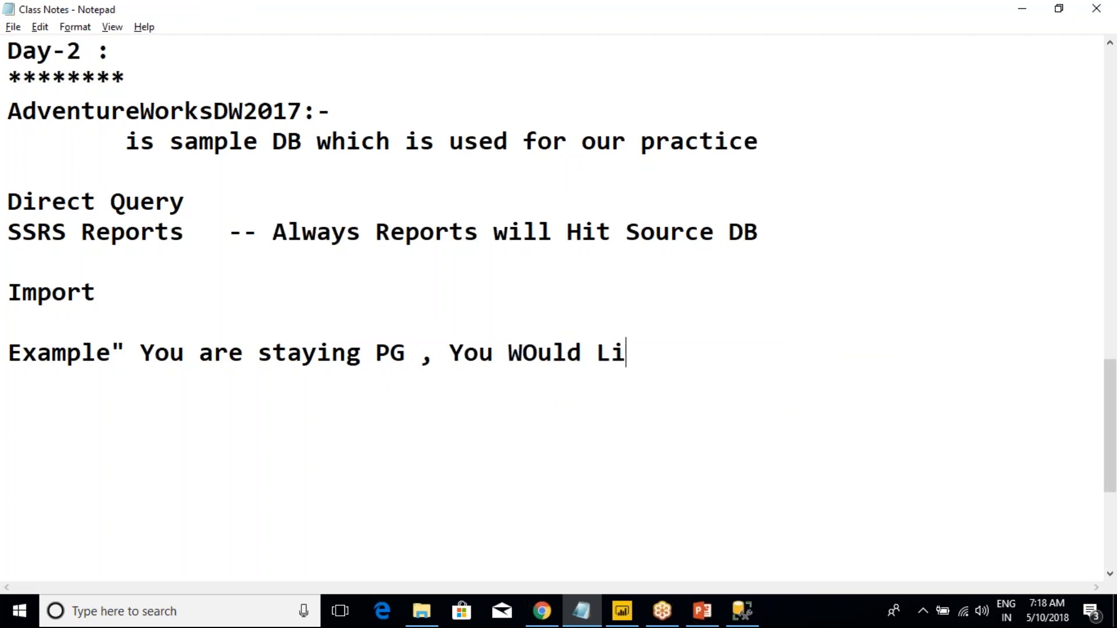
type("ke Copy")
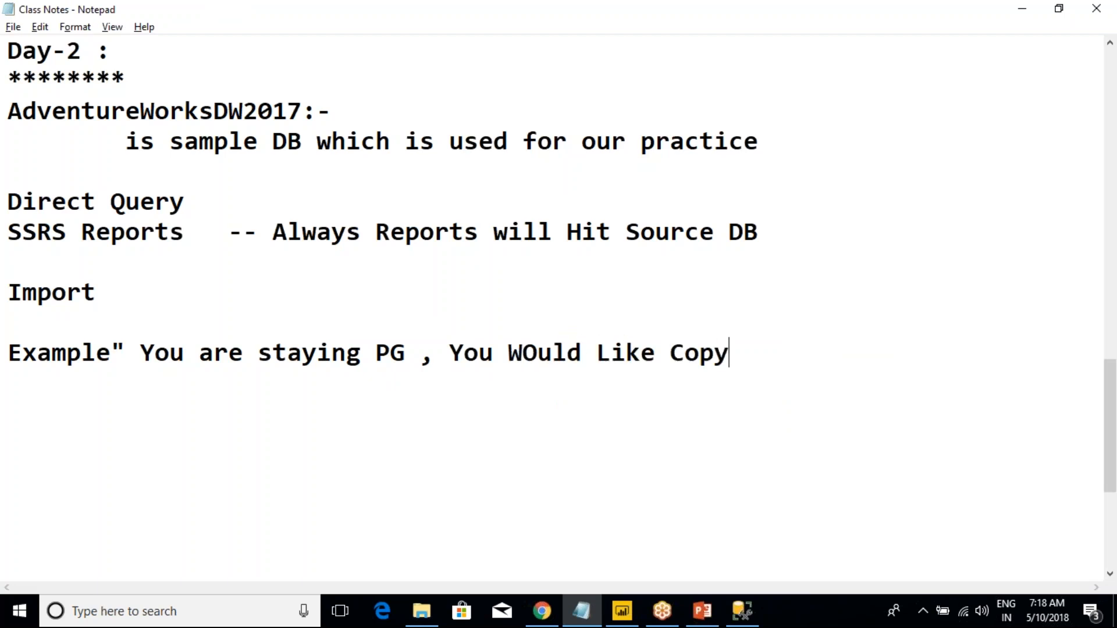
type(" New Mo")
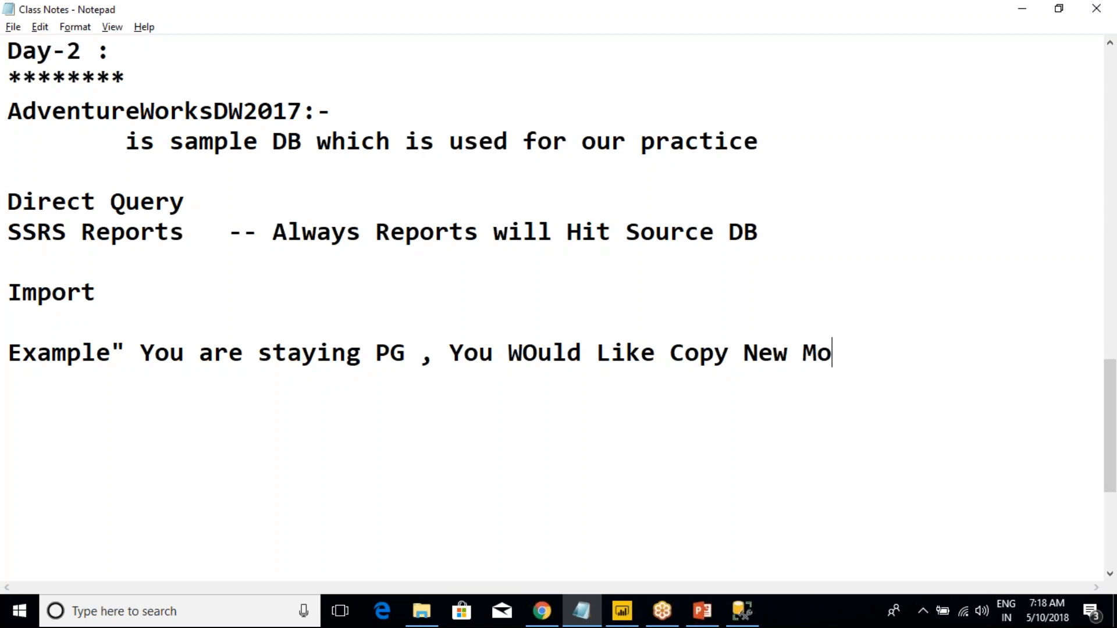
type("view from y")
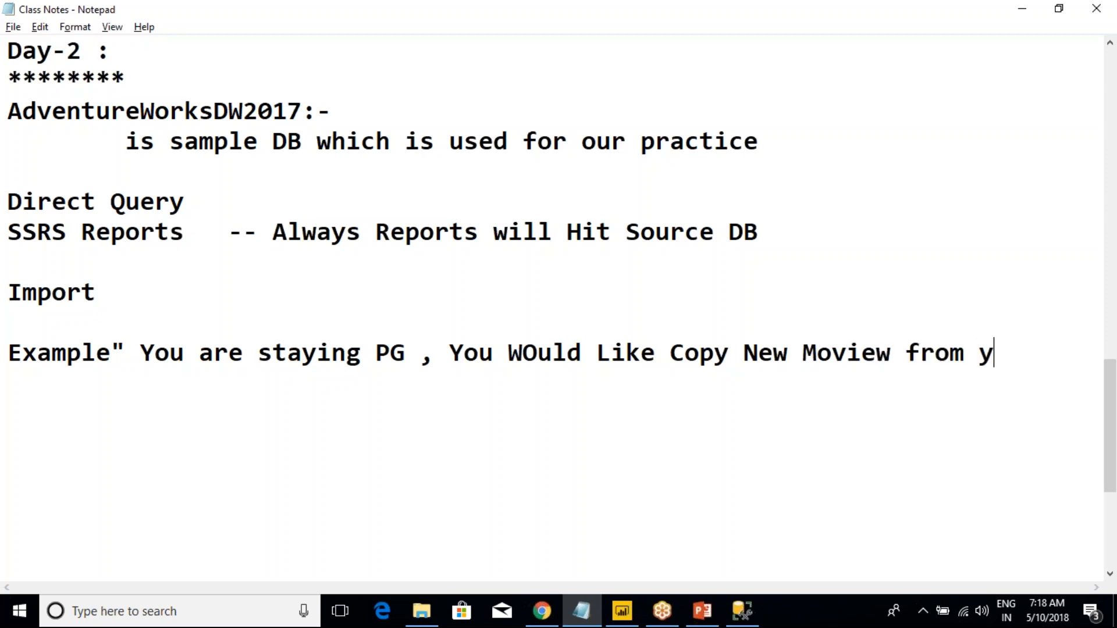
type("our Frind ")
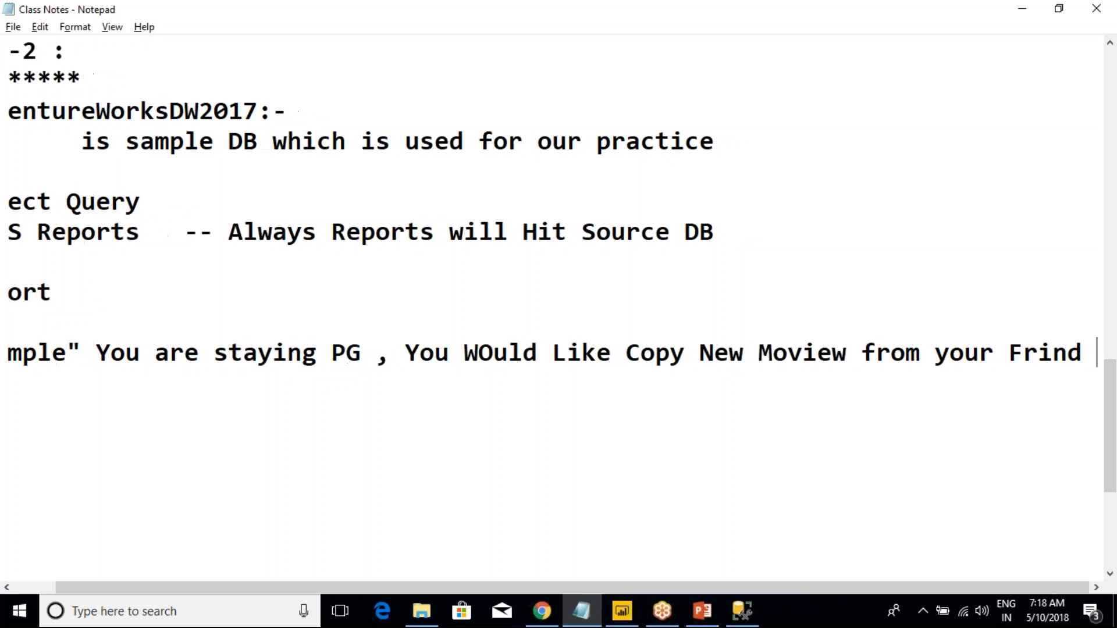
type("Laptop")
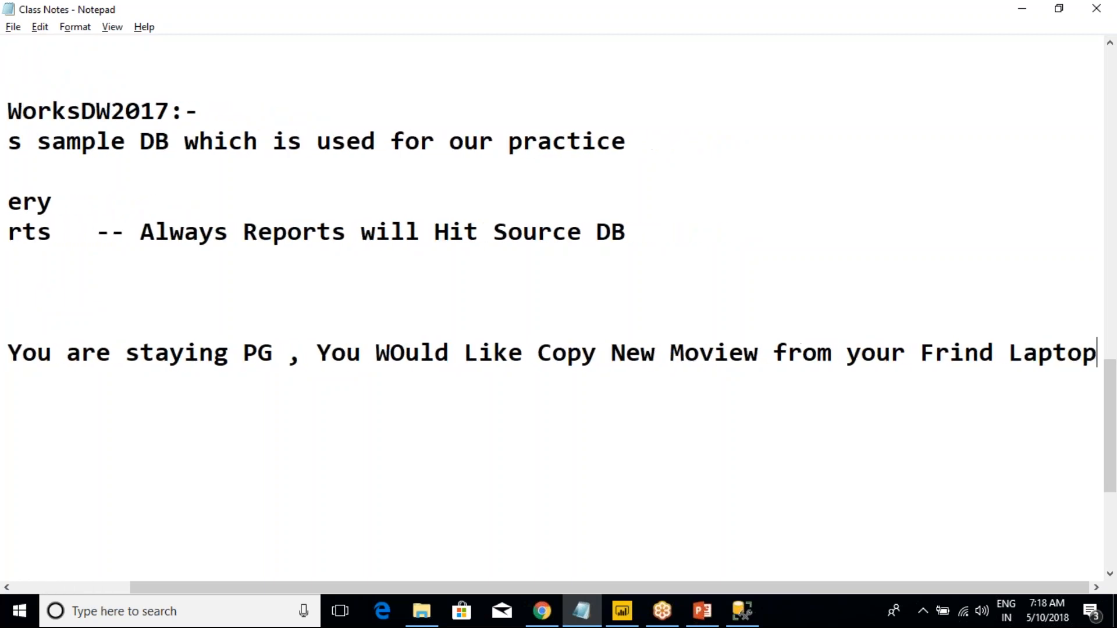
Step: Break the example line after "PG" so the second part sits on its own line, and correct "Moview" to "Movie" there
left_click(291, 360)
key("Return")
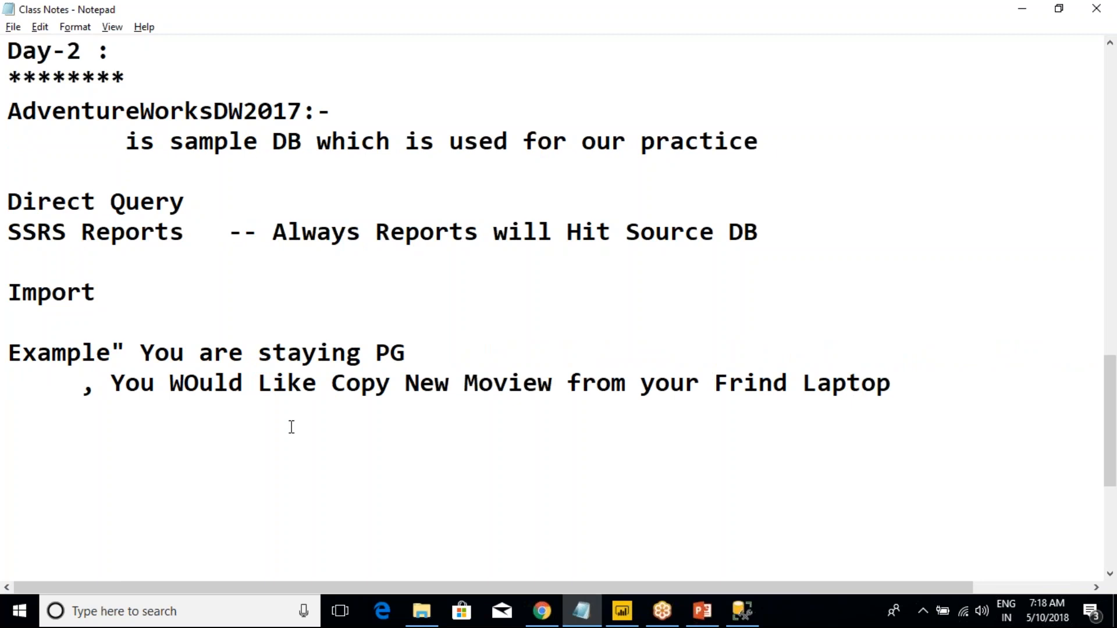
left_click_drag(156, 355, 414, 384)
left_click(416, 384)
left_click(378, 379)
left_click(409, 363)
left_click(538, 384)
left_click(554, 389)
key("BackSpace")
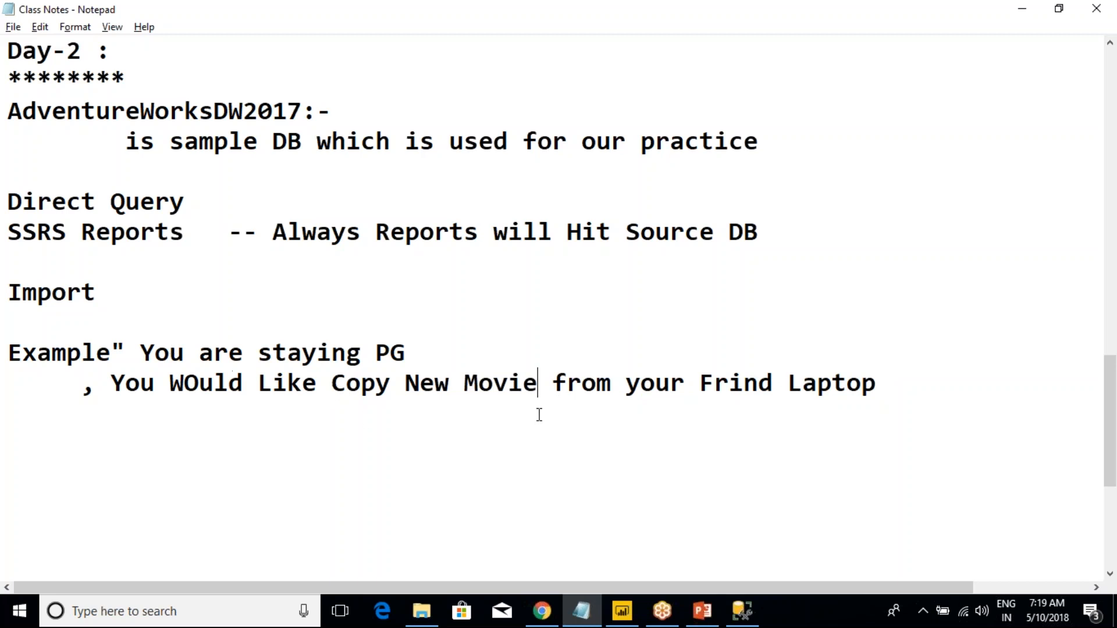
Step: Add "1. You Can Go to His Room and watch the MOview in His frind Laptop" below the example, separated by a blank line
left_click(886, 382)
key("Return")
key("Return")
type("1. You Can G")
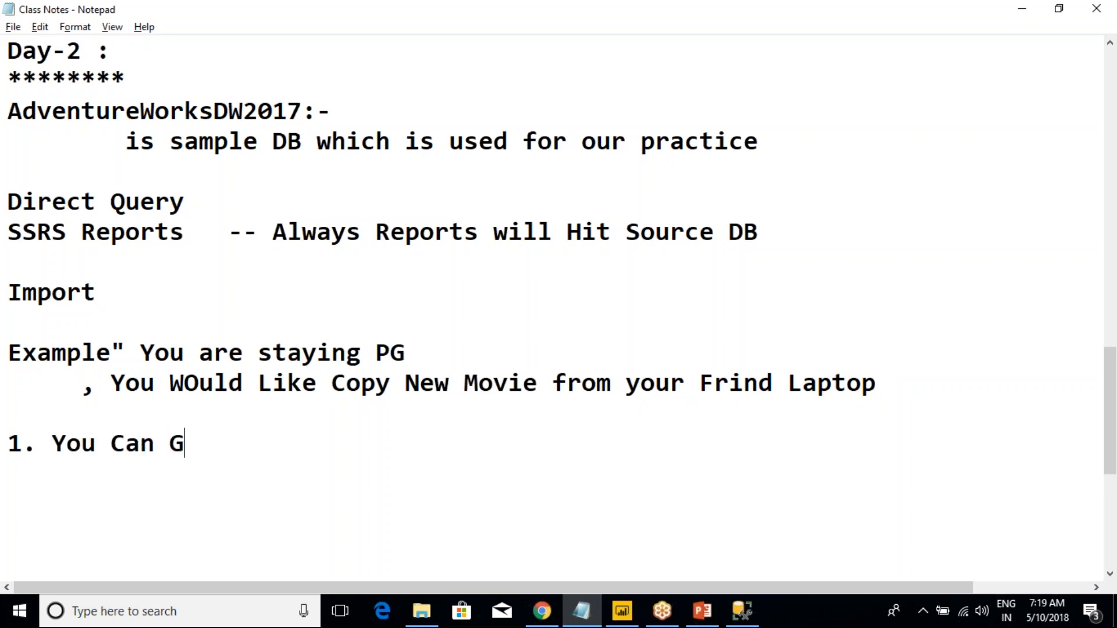
type("o to Him")
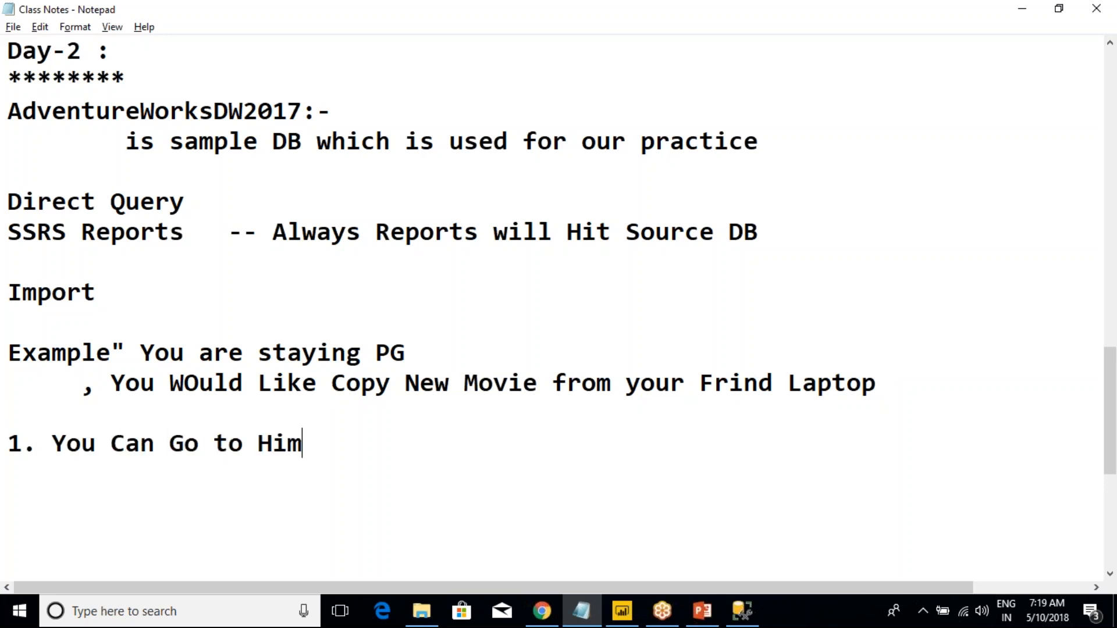
key("BackSpace")
type("s Room and ")
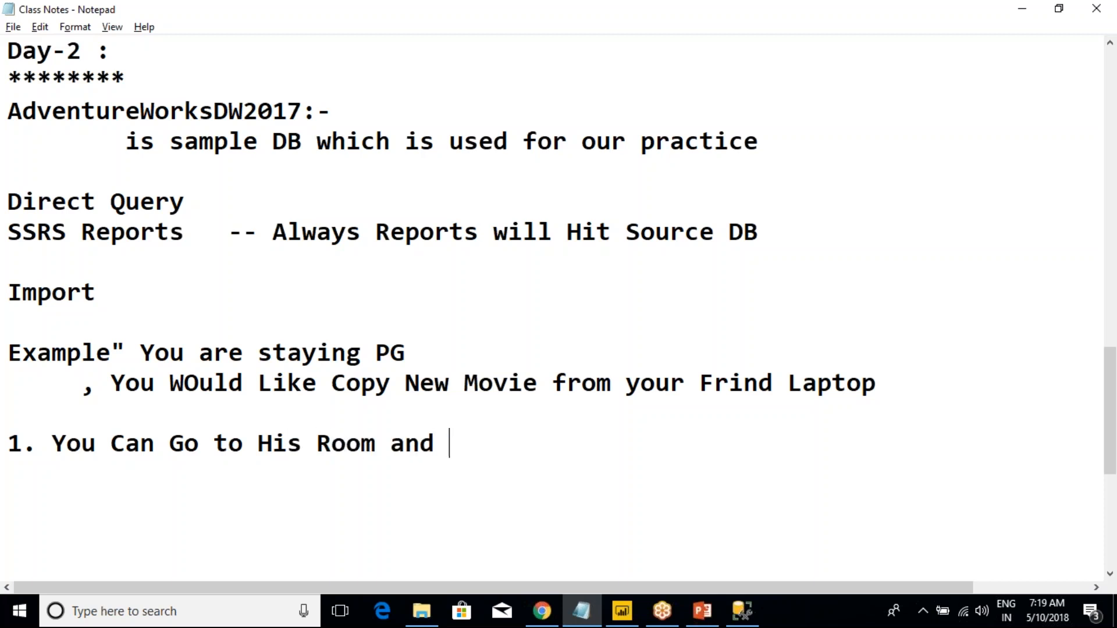
type("watch the ")
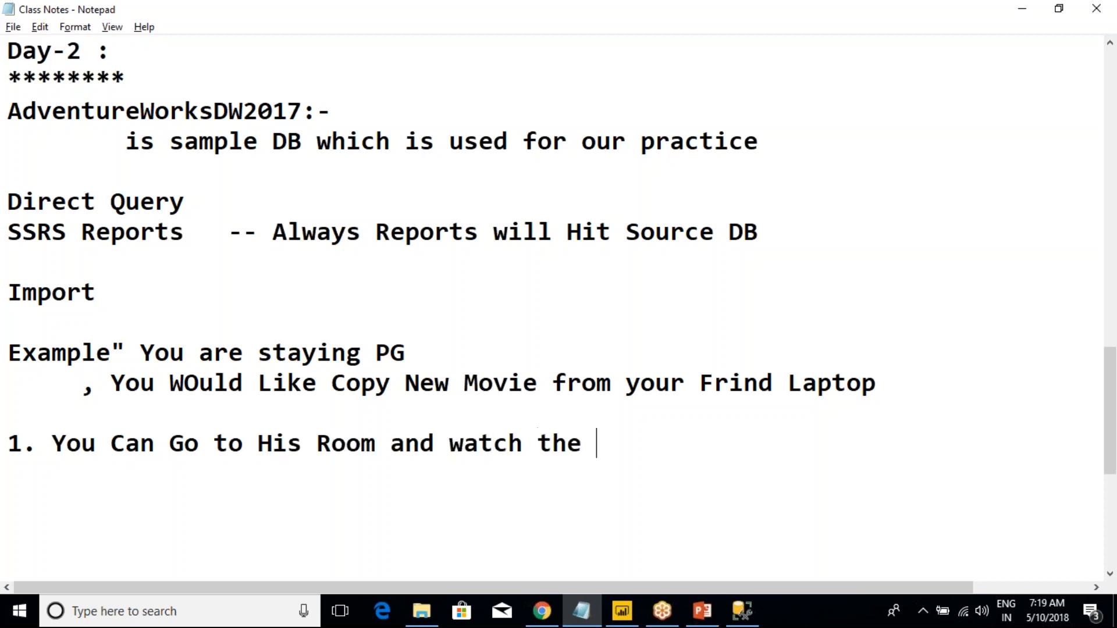
type("MOview in")
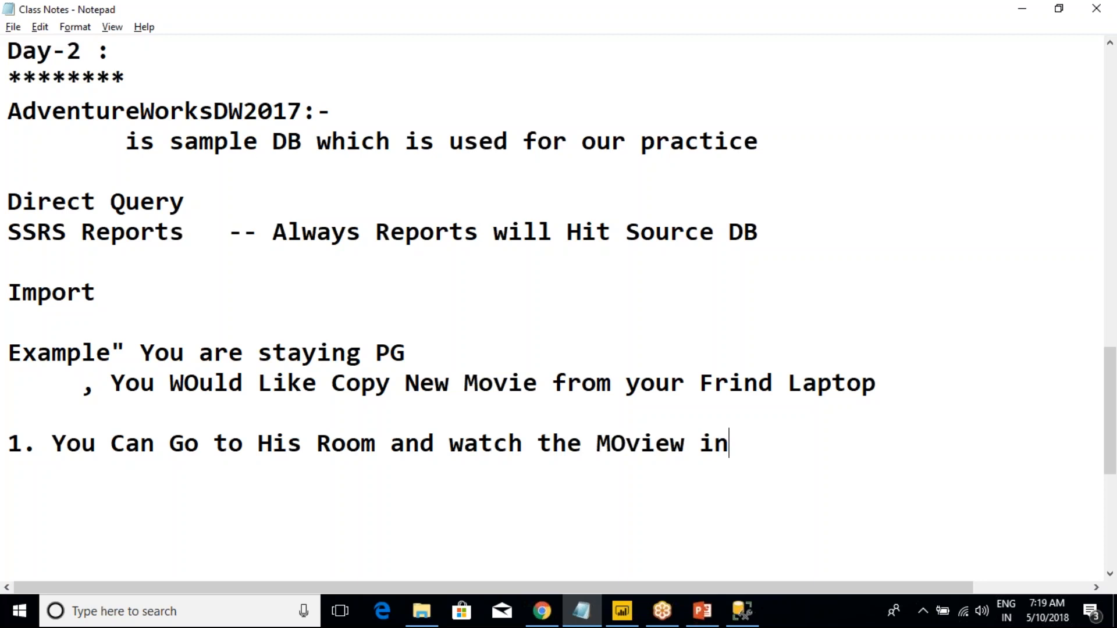
type(" His frind Laptop")
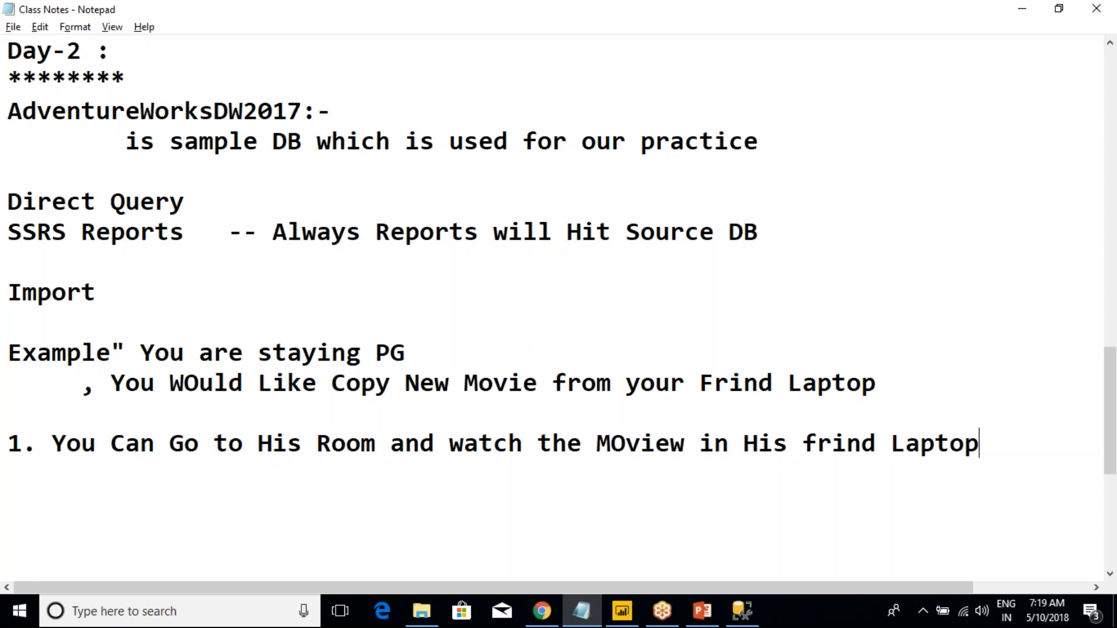
Step: Add "2. Copy Moview into YOur Own Laptop and watch it" below option 1, with "when ever you have free time" indented on its own line
key("Return")
type("2. Copy ")
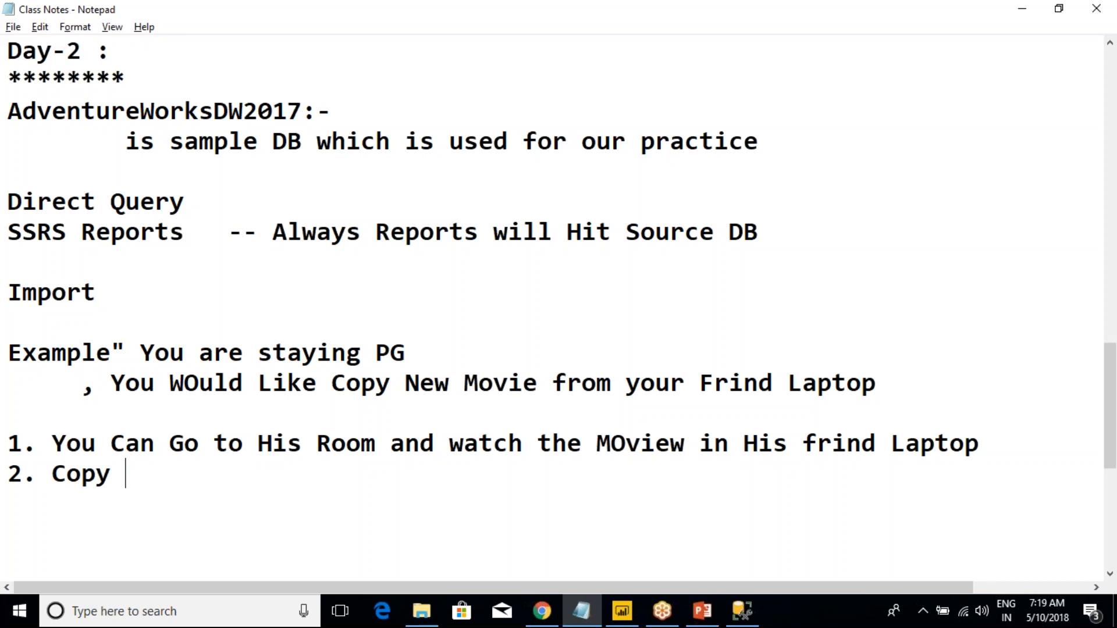
type("Moview into YOur O")
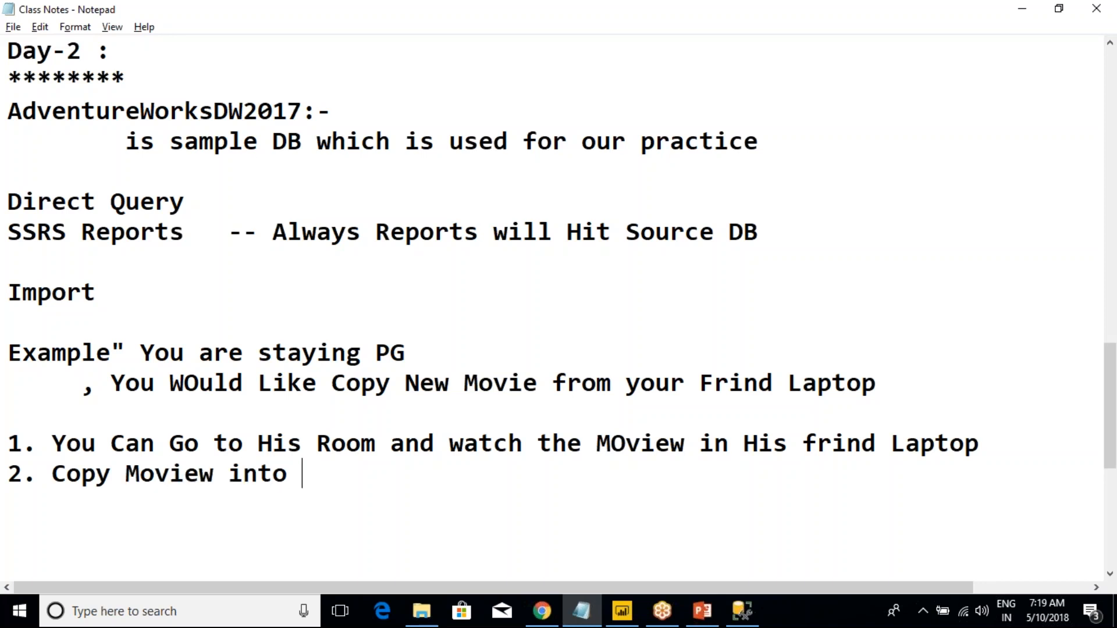
type("wn La")
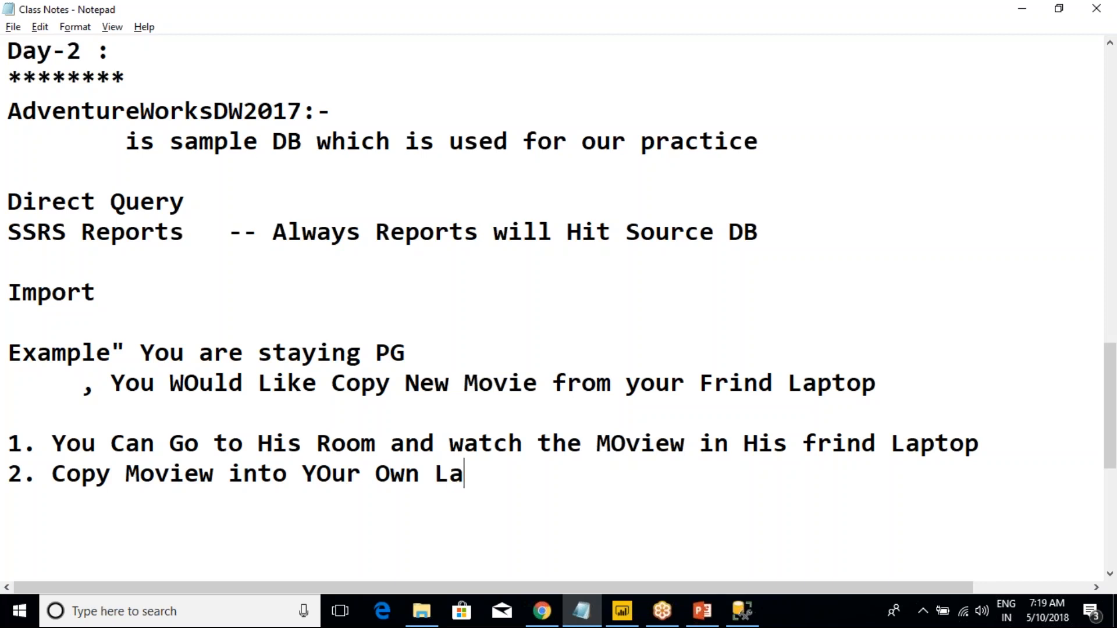
key("BackSpace")
type("optop")
key("BackSpace")
key("BackSpace")
key("BackSpace")
key("BackSpace")
key("BackSpace")
type("aop")
key("BackSpace")
key("BackSpace")
type("ptop and w")
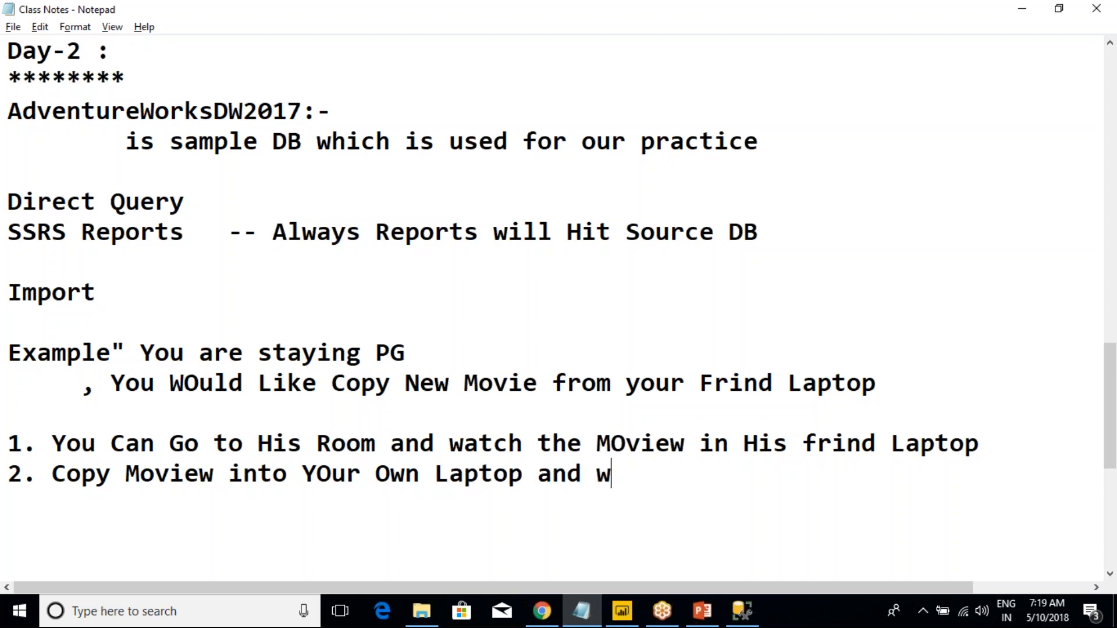
type("atch it ")
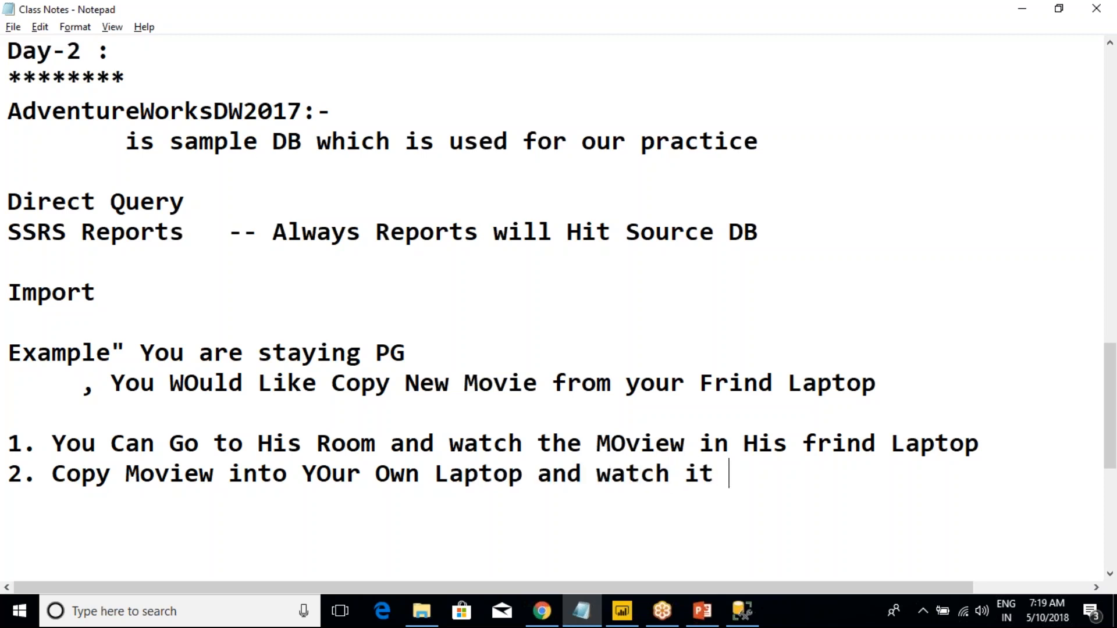
type("when e")
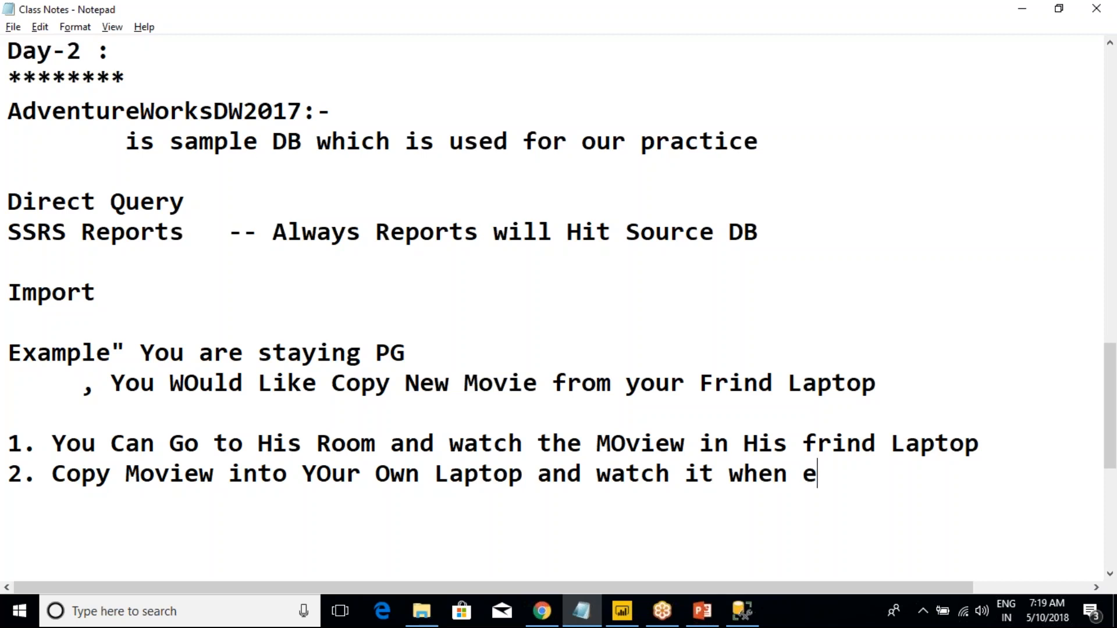
type("ver you hav")
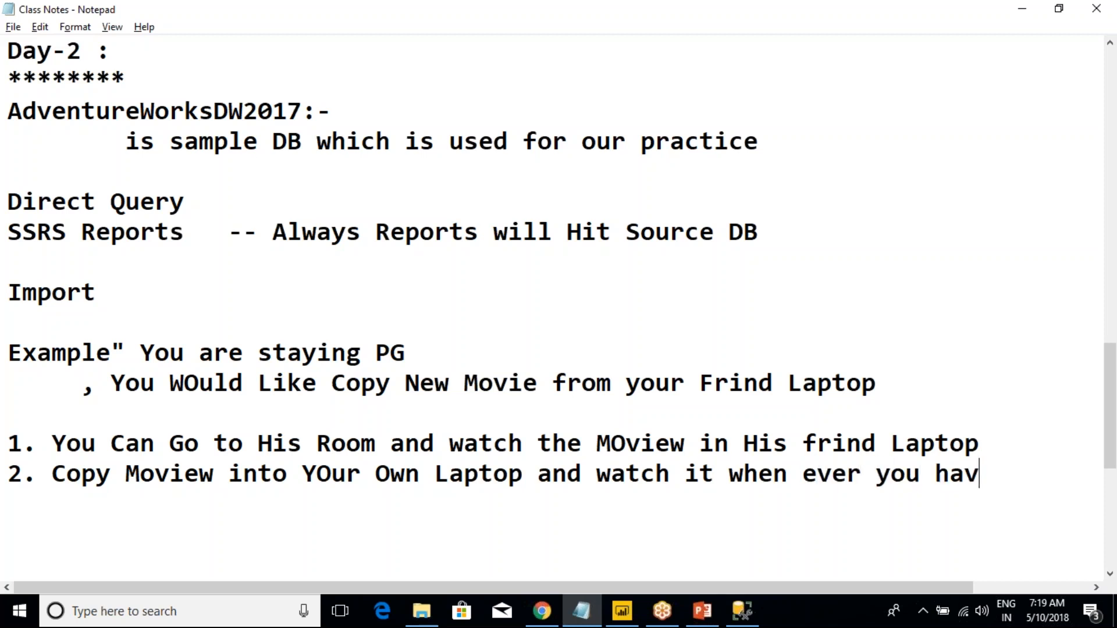
type("e free time")
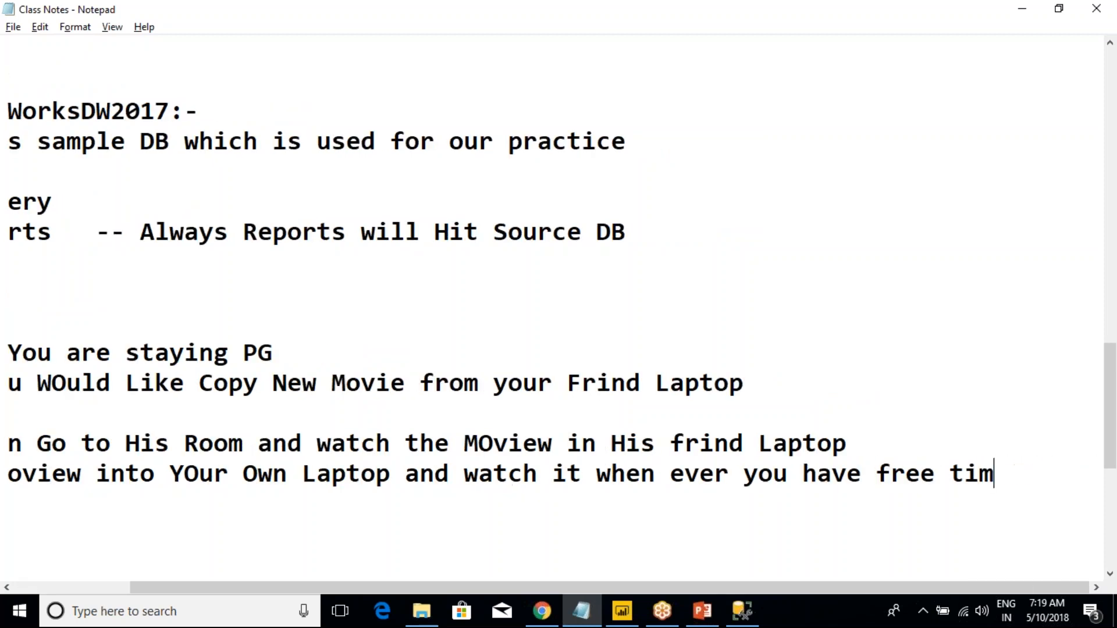
left_click(604, 484)
key("Return")
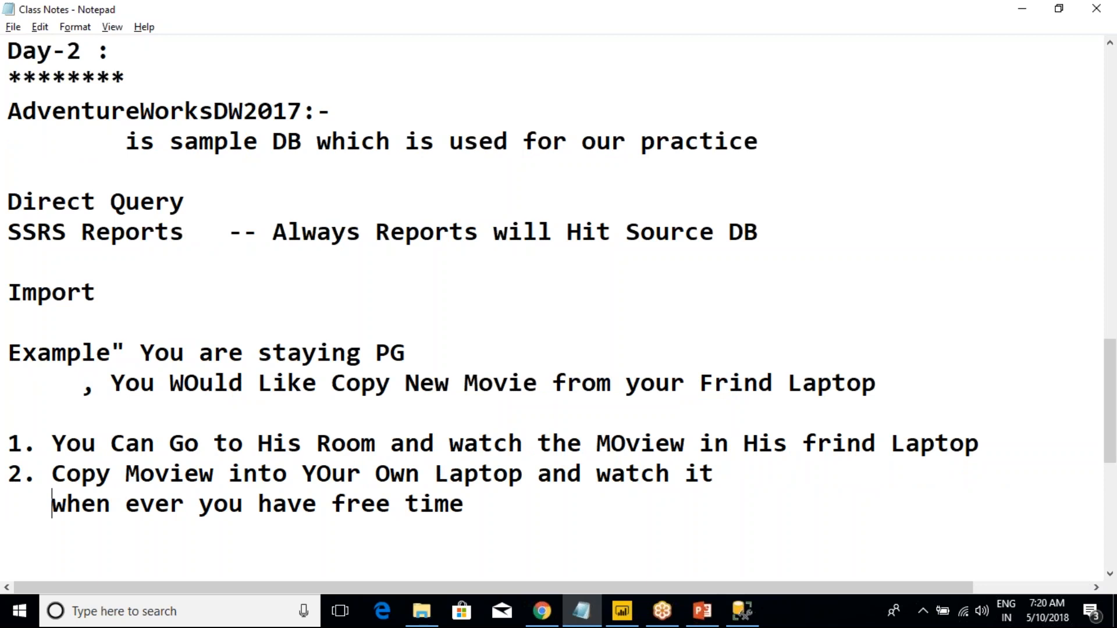
Step: Review the two numbered movie options, highlighting option 2 and the "Go to His Room" part of option 1
left_click(477, 505)
left_click_drag(528, 504, 25, 481)
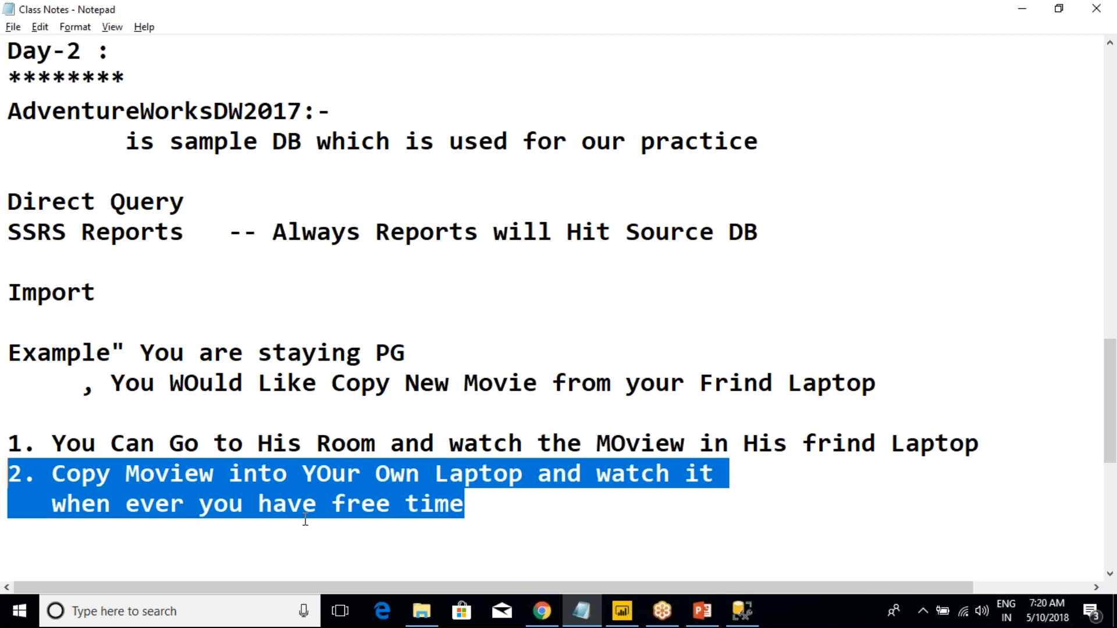
left_click(365, 445)
left_click_drag(66, 445, 394, 453)
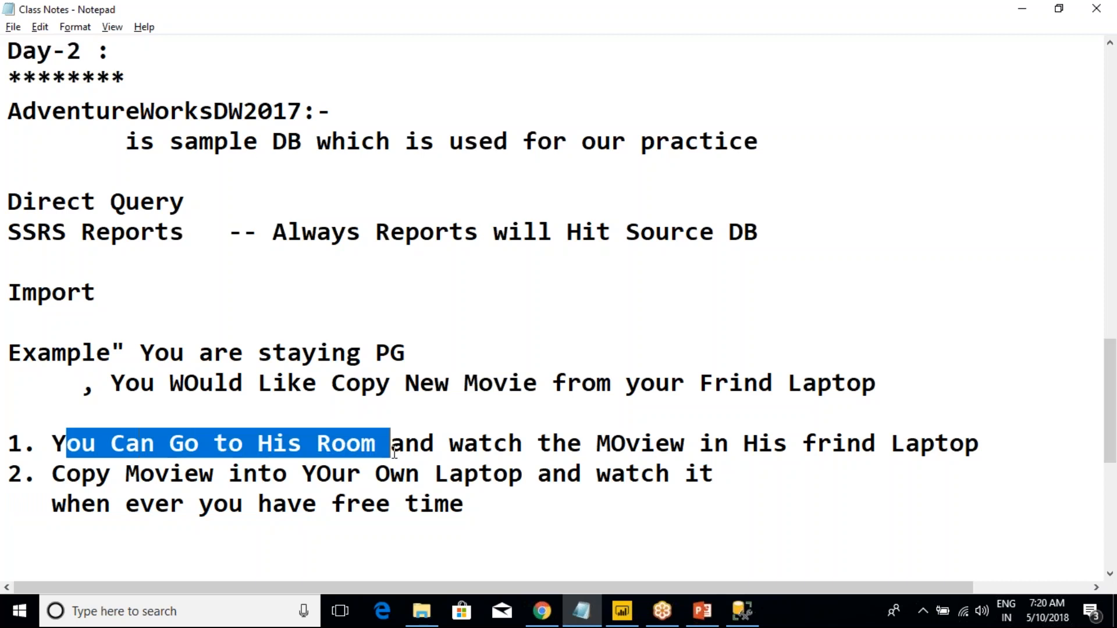
left_click(394, 453)
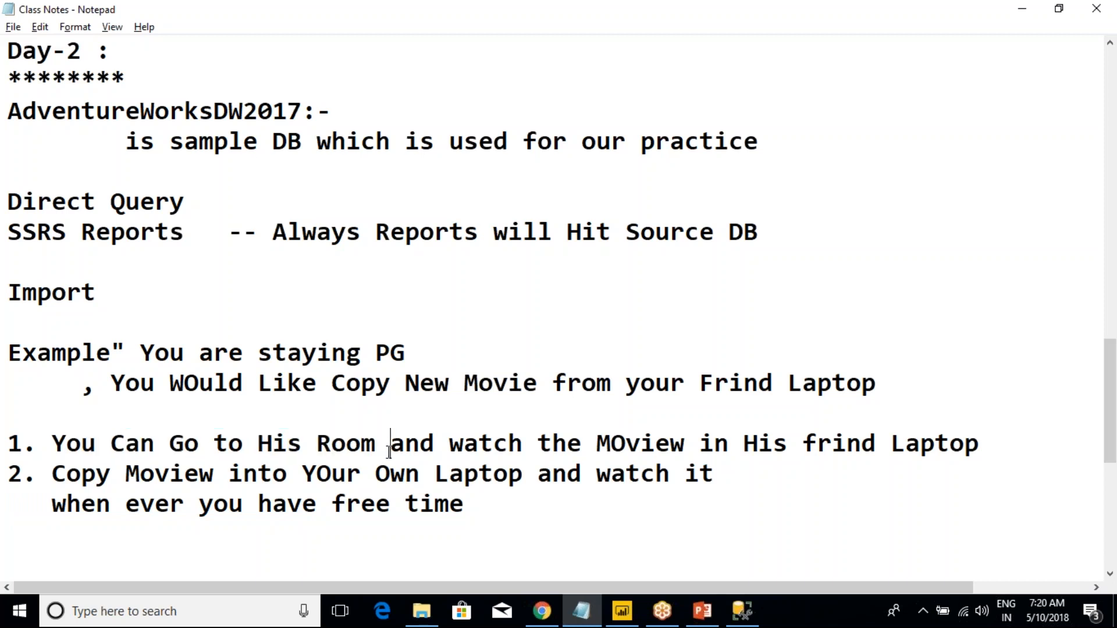
left_click_drag(258, 445, 434, 445)
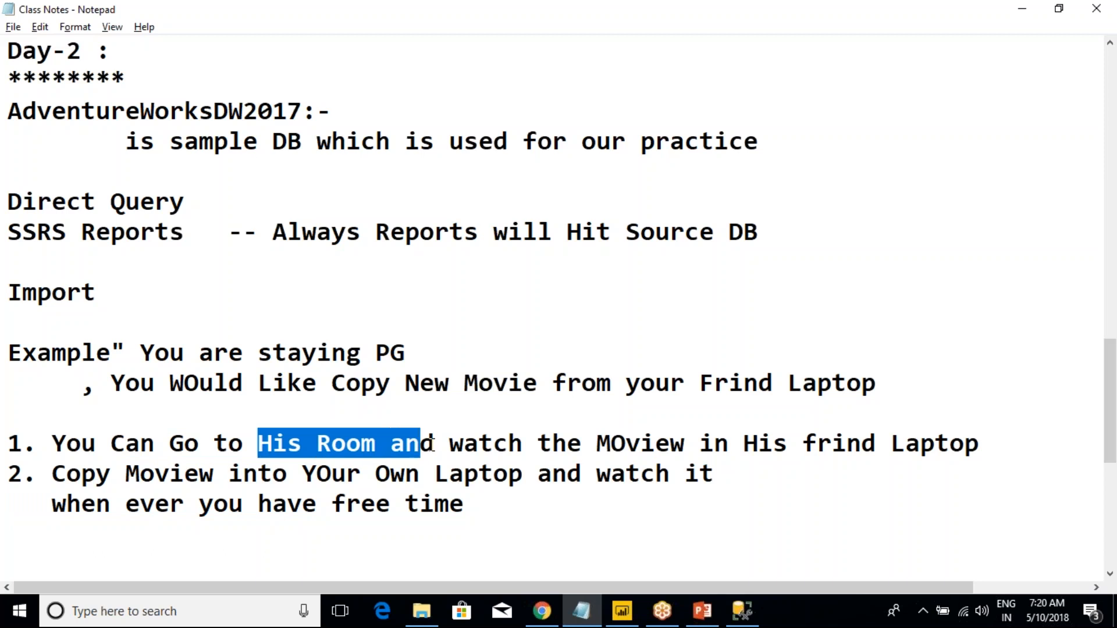
left_click(453, 444)
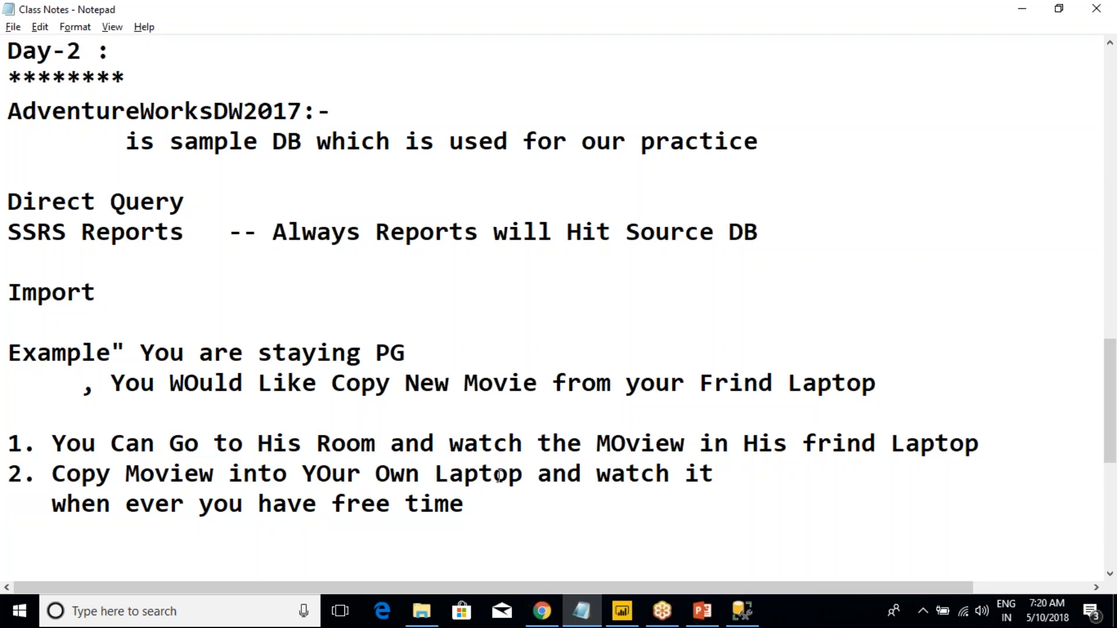
left_click(505, 504)
Step: Correct "MOview" to "MOvie" in option 1 of the movie example
left_click_drag(52, 443, 964, 451)
left_click(965, 451)
left_click(685, 446)
key("BackSpace")
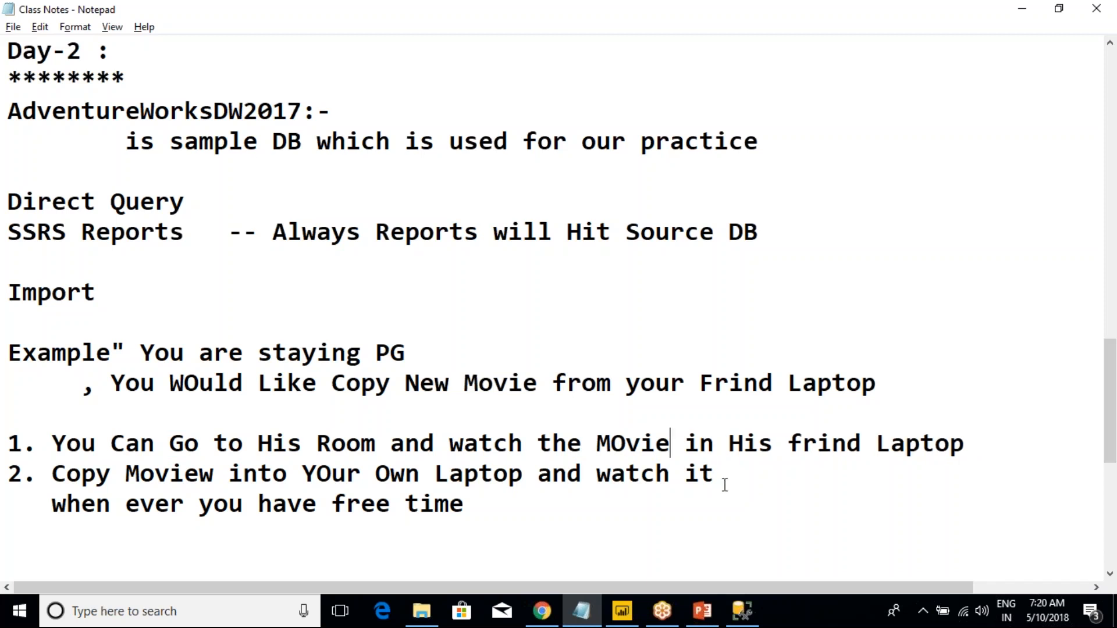
Step: Reread the whole option 1 line about watching the movie in the friend's room, highlighting it while reading
left_click_drag(973, 448, 8, 451)
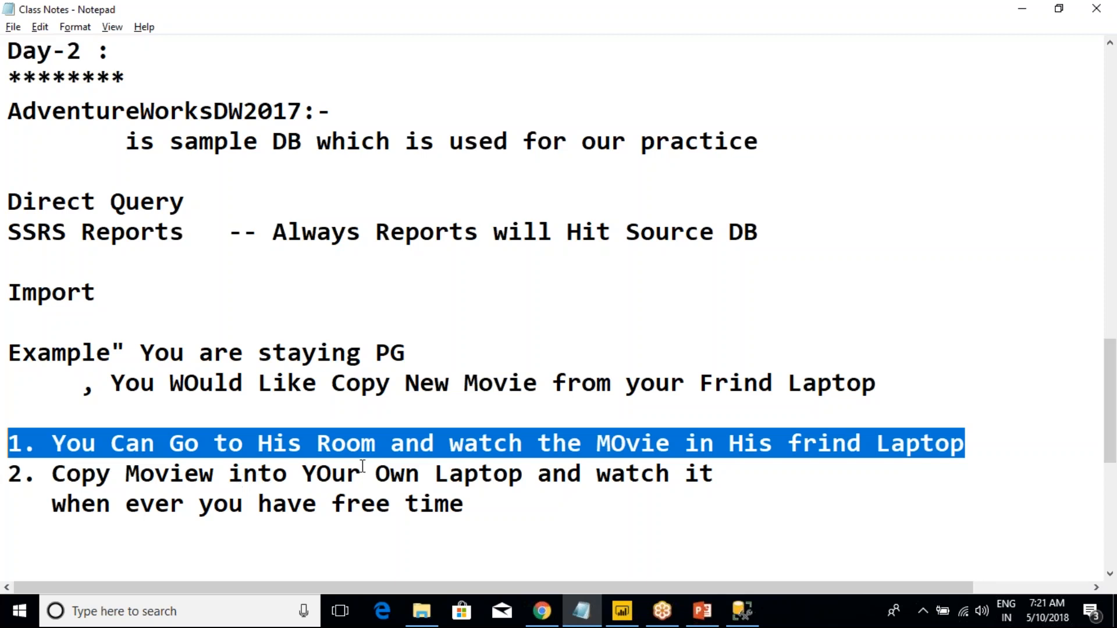
left_click(390, 453)
left_click_drag(985, 448, 94, 454)
left_click(84, 445)
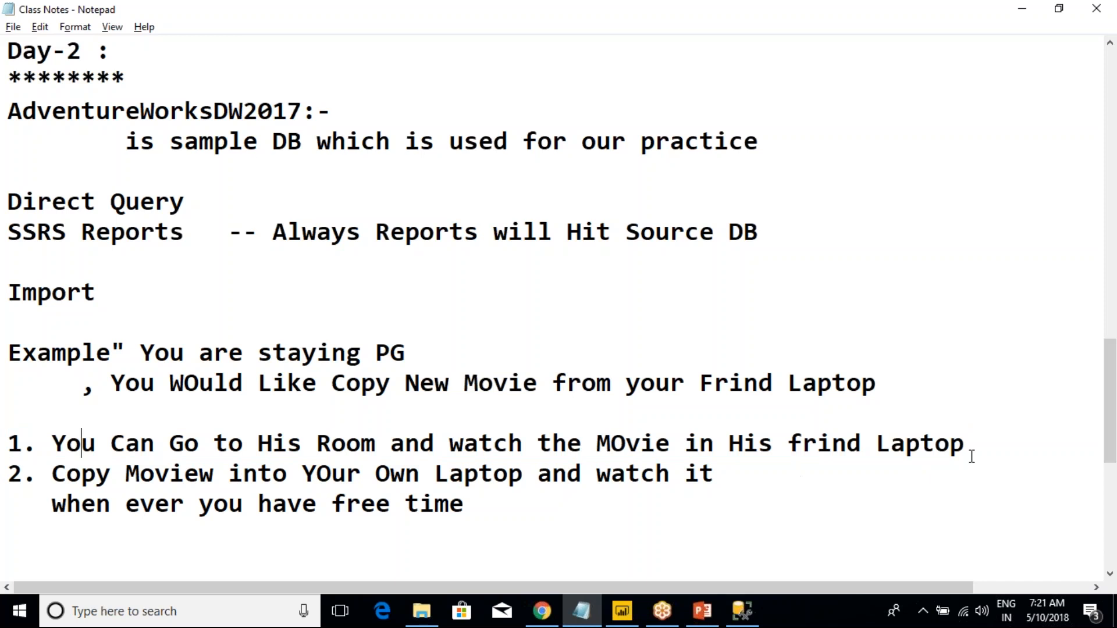
left_click_drag(976, 449, 8, 453)
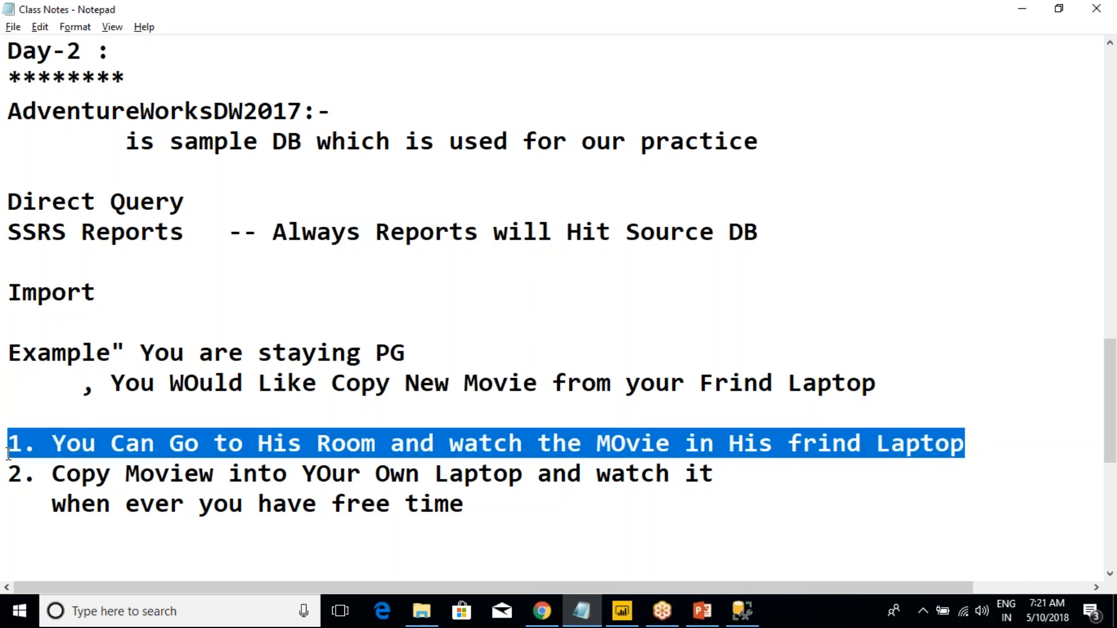
left_click(59, 444)
left_click_drag(969, 449, 8, 433)
left_click(143, 432)
left_click_drag(979, 448, 8, 456)
left_click(203, 450)
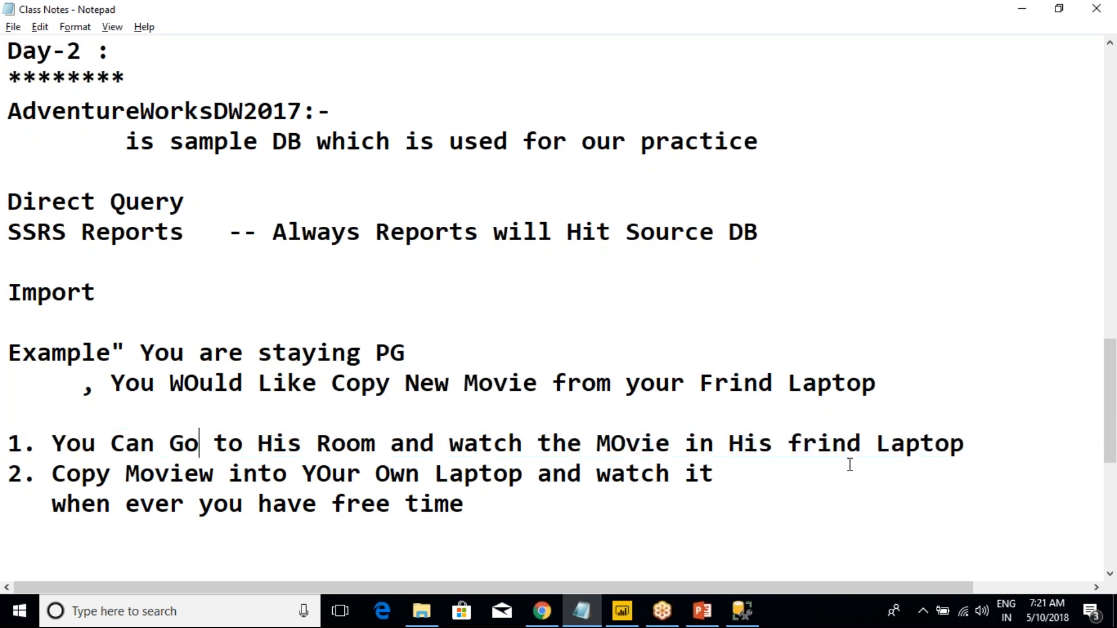
left_click_drag(978, 444, 8, 455)
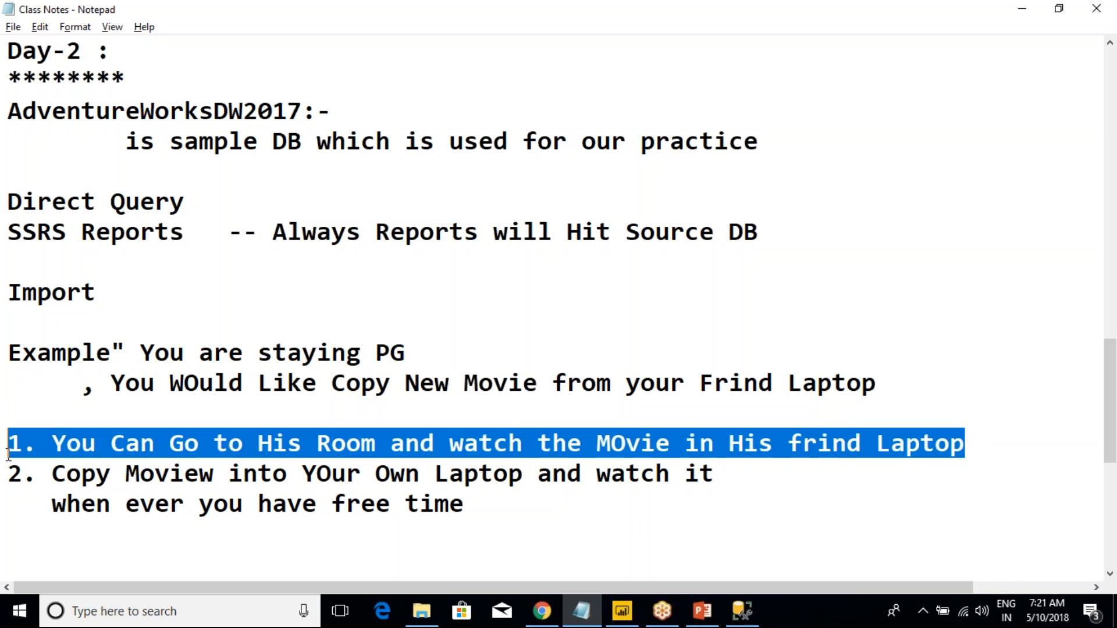
left_click(88, 450)
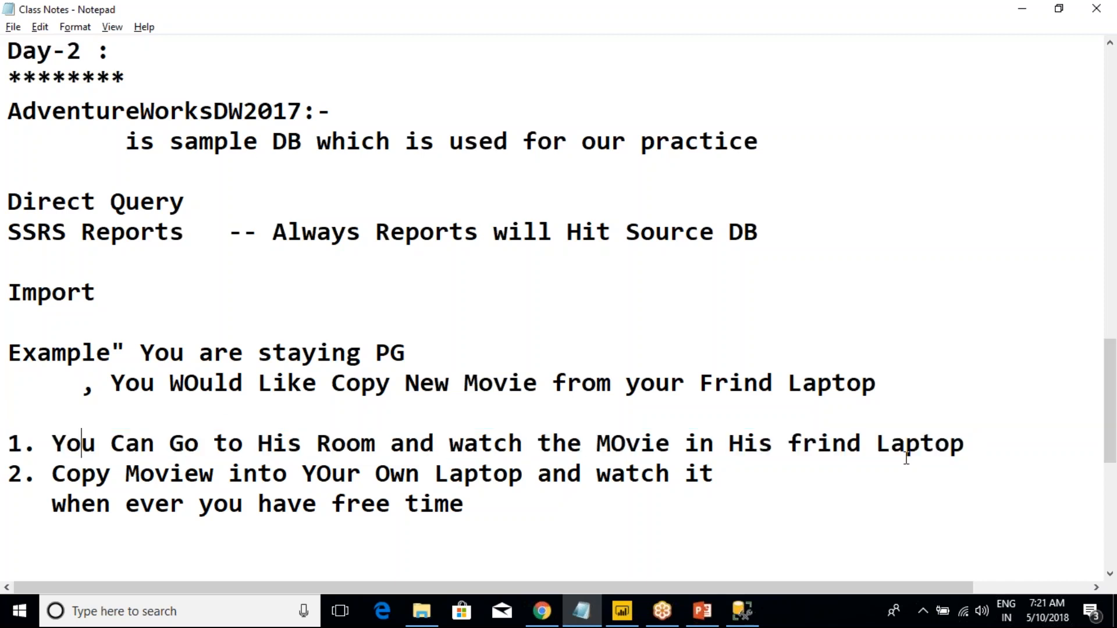
left_click_drag(984, 459, 8, 451)
left_click(140, 448)
Step: Insert the heading "Direct Query:" on its own line directly above option 1, keeping a blank line before it
left_click(961, 432)
left_click(770, 418)
key("Return")
type("Direct Query:")
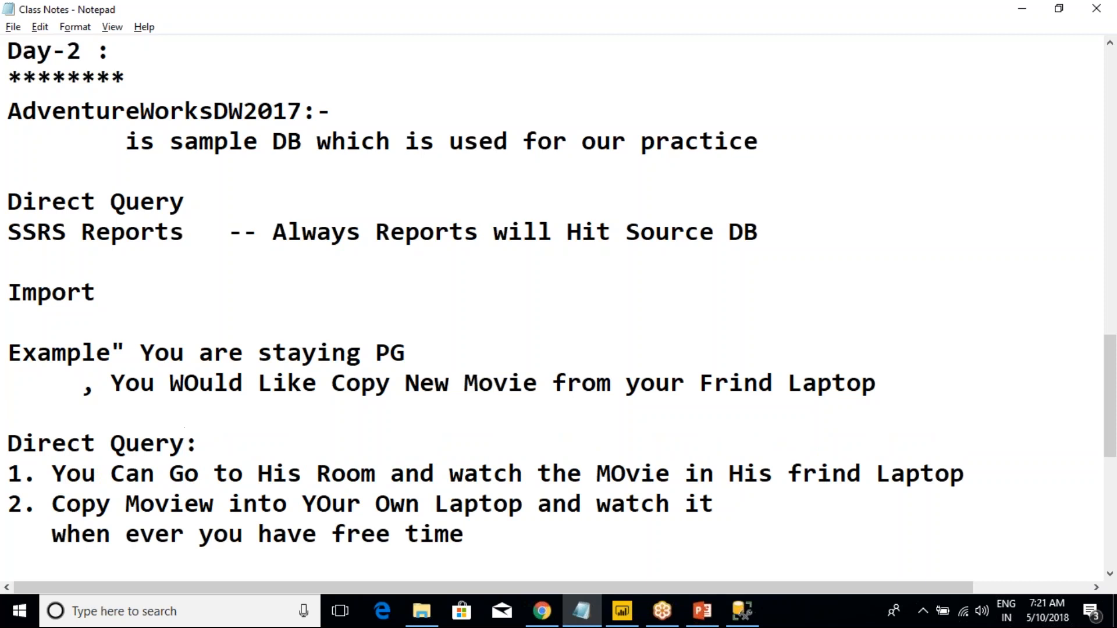
Step: Insert a blank line between option 1 and option 2 of the movie example
scroll(783, 420, "down", 3)
left_click(988, 208)
key("Return")
Step: Correct "frind" to "friend" in option 1 under the Direct Query heading
left_click_drag(983, 208, 7, 169)
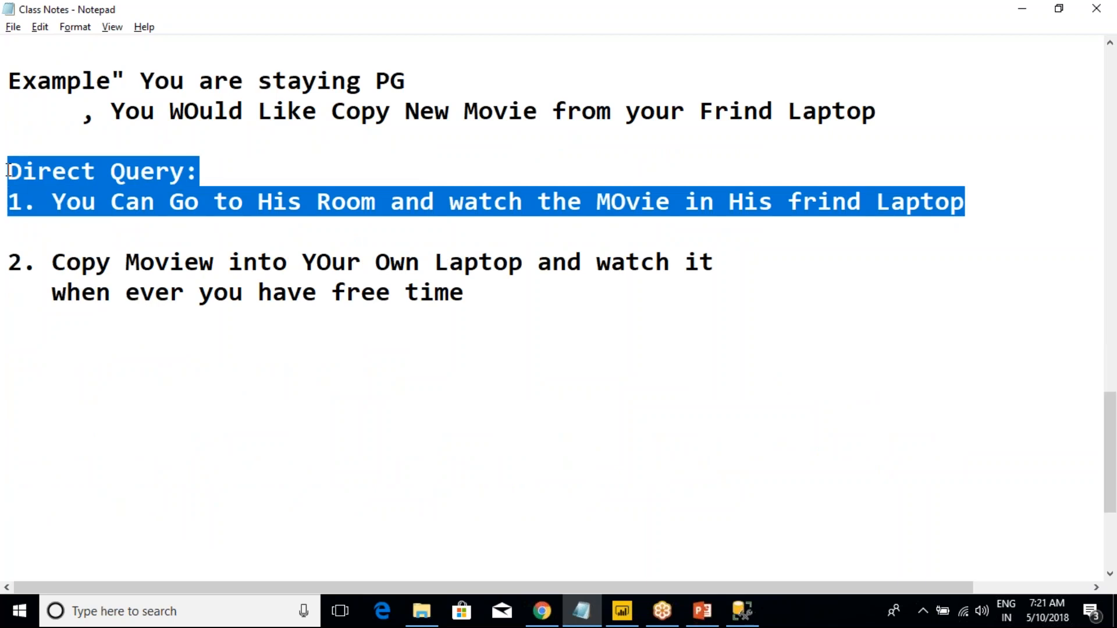
left_click(94, 172)
left_click_drag(987, 211, 138, 149)
left_click(839, 204)
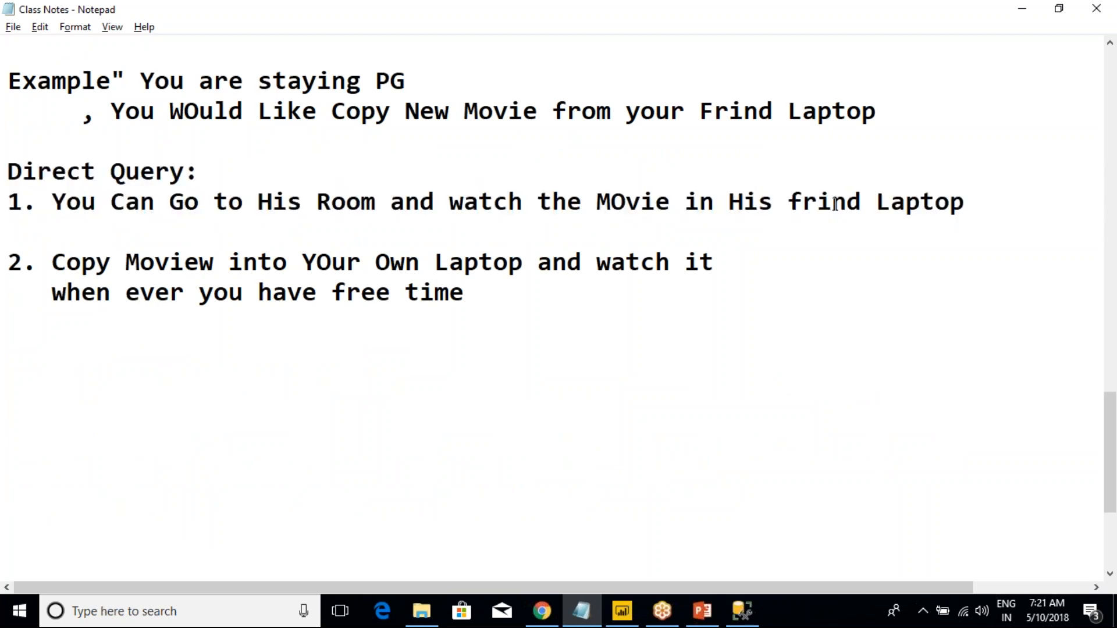
type("e")
Step: Insert the heading "Import Query:" on its own line directly above option 2, leaving a blank line before it
left_click(416, 231)
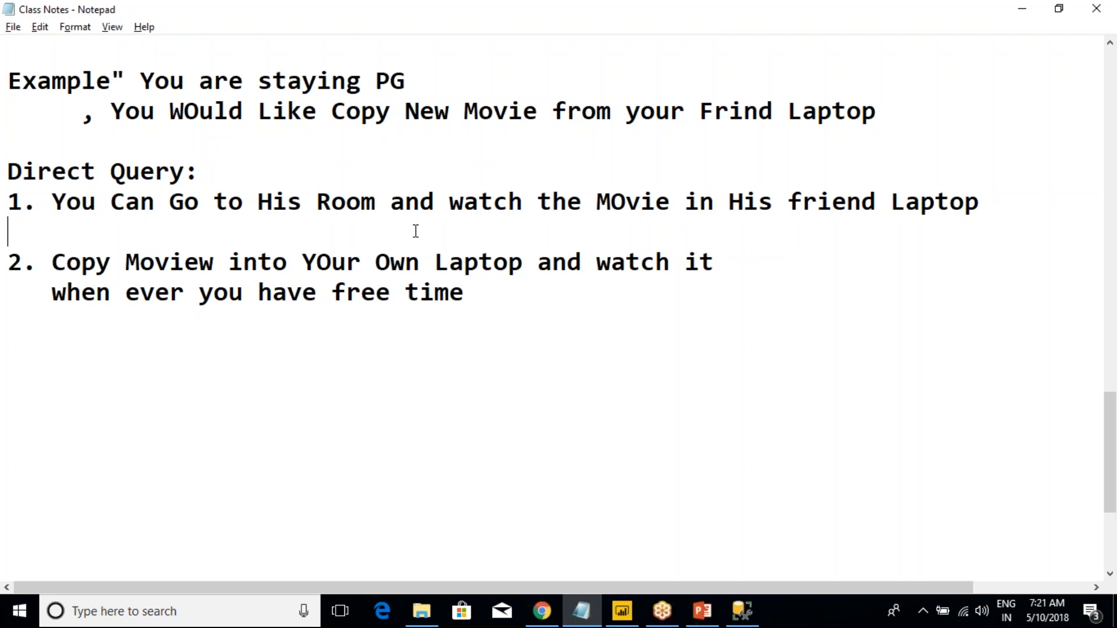
key("Return")
type("Import Query:")
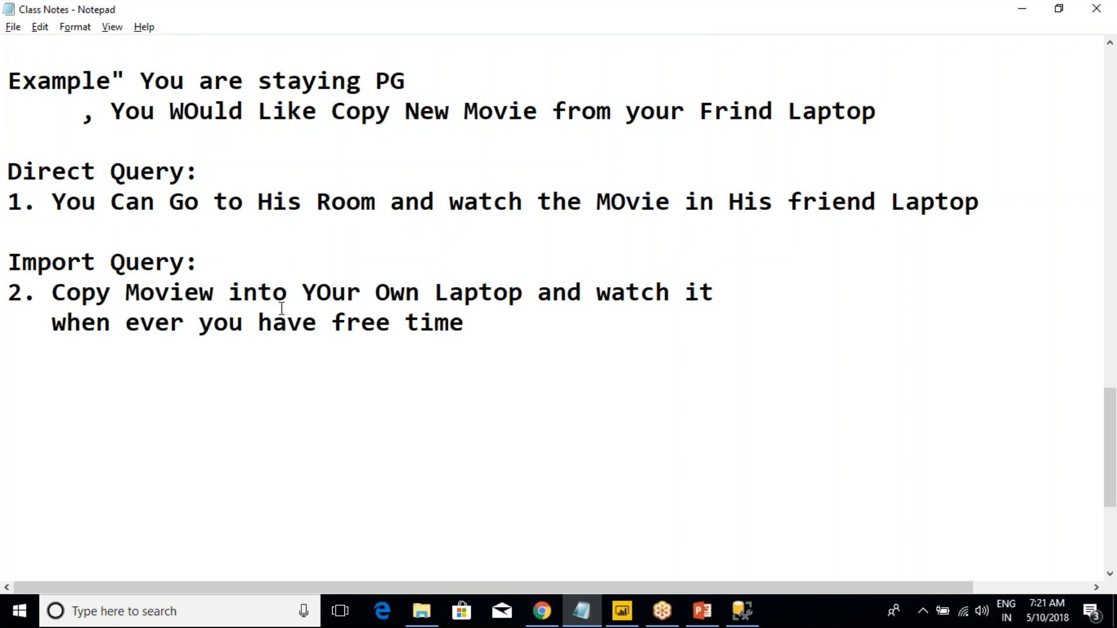
Step: Switch to Power BI Desktop and set the SQL Server connection's data connectivity mode to Import
key("alt+Tab")
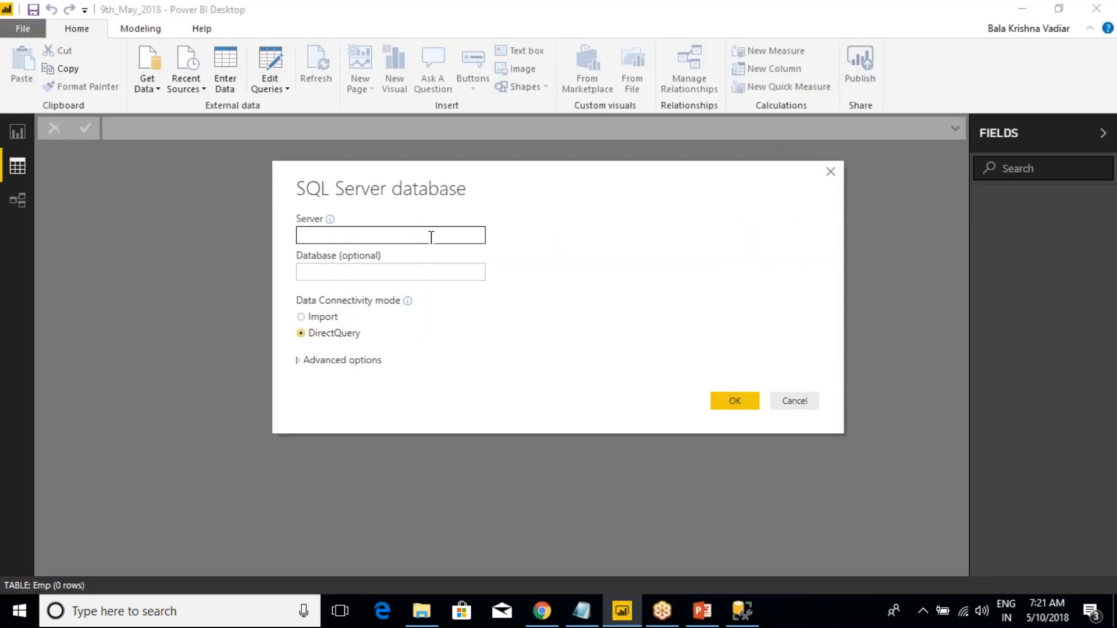
left_click(301, 317)
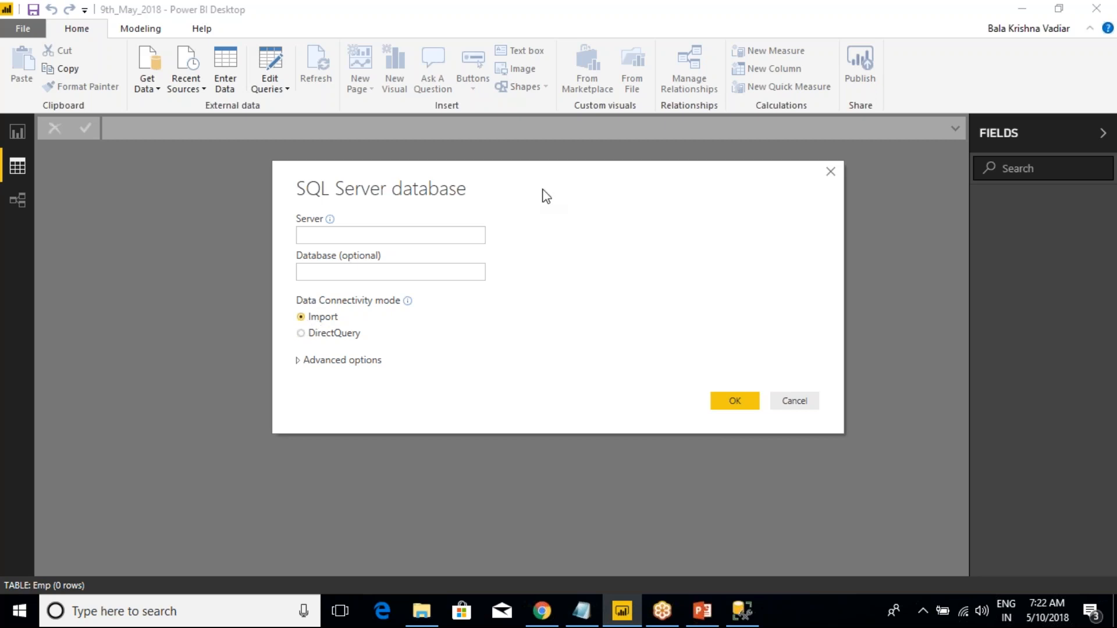
Step: Switch to the Notepad class notes, compare the Direct Query and Import Query options by highlighting each, and return to Power BI Desktop
key("alt+Tab")
left_click_drag(526, 327, 7, 263)
key("alt+Tab")
key("alt+Tab")
left_click(335, 343)
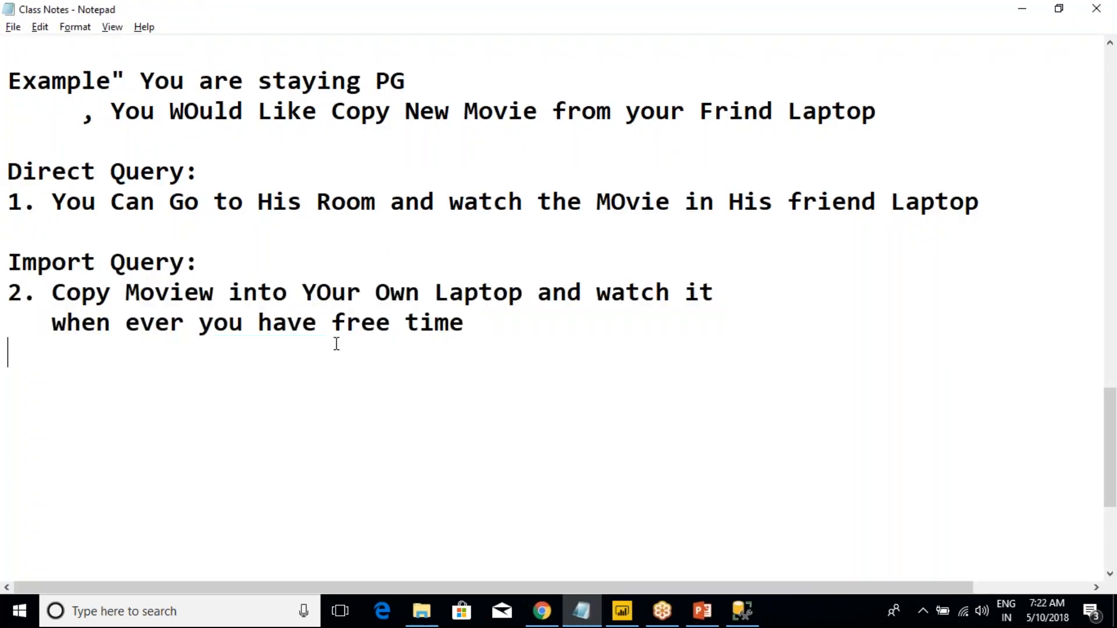
left_click_drag(477, 324, 8, 283)
left_click(125, 289)
left_click_drag(995, 204, 7, 169)
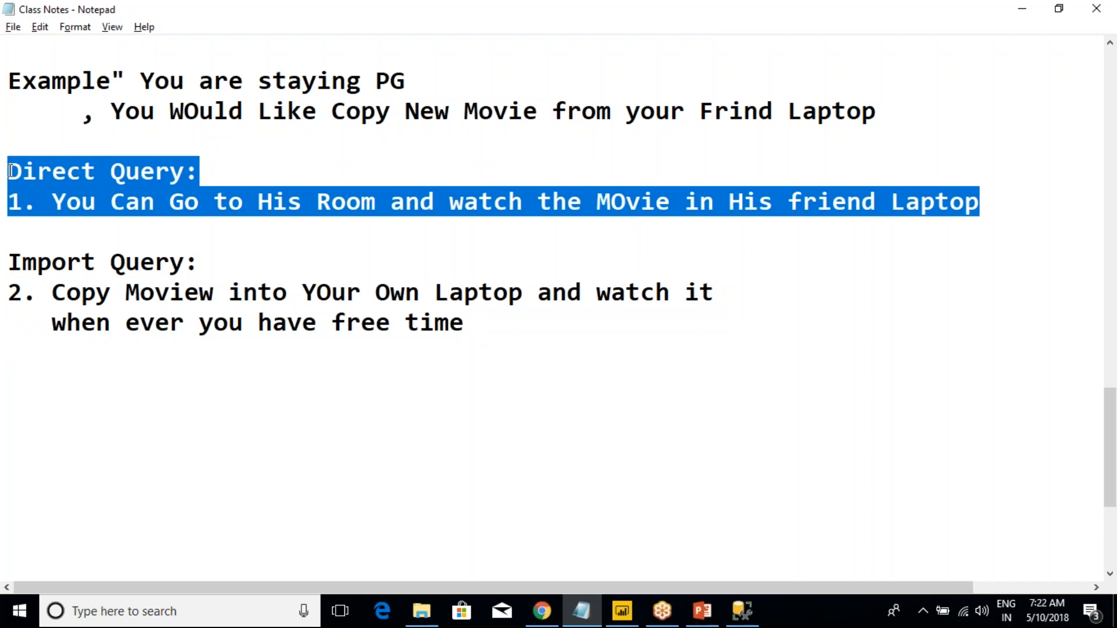
left_click_drag(516, 334, 7, 260)
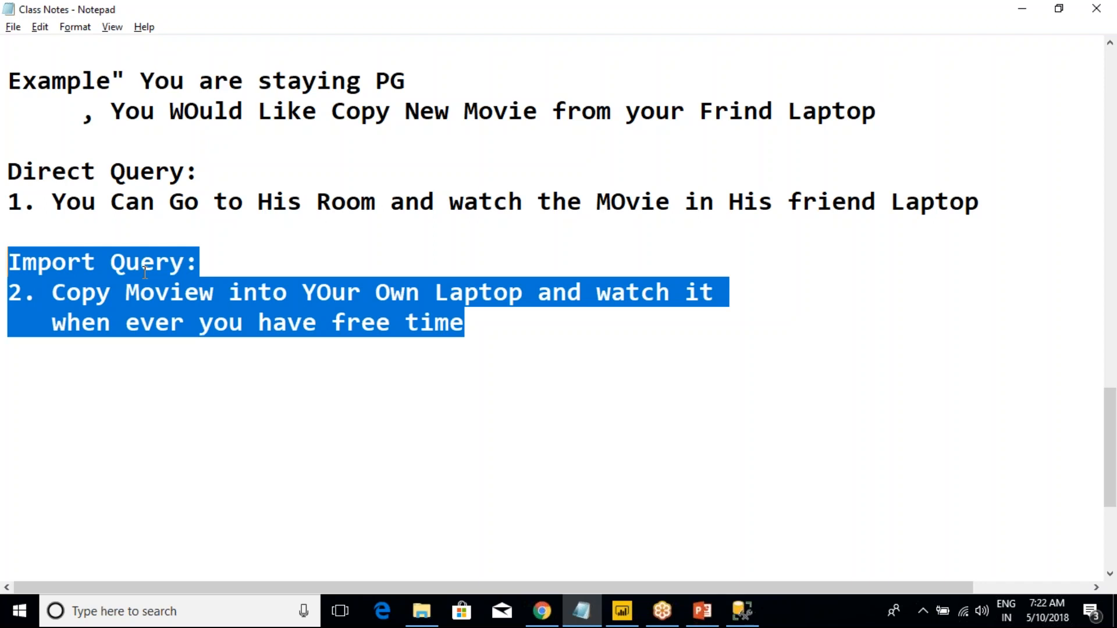
left_click(389, 183)
left_click_drag(990, 215, 7, 173)
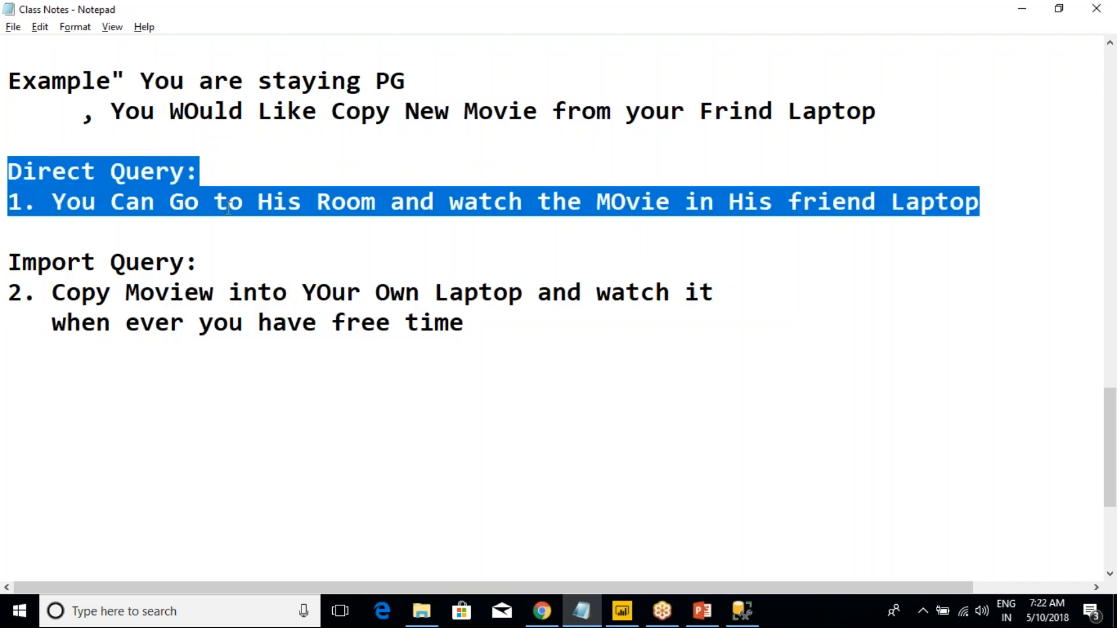
left_click(280, 270)
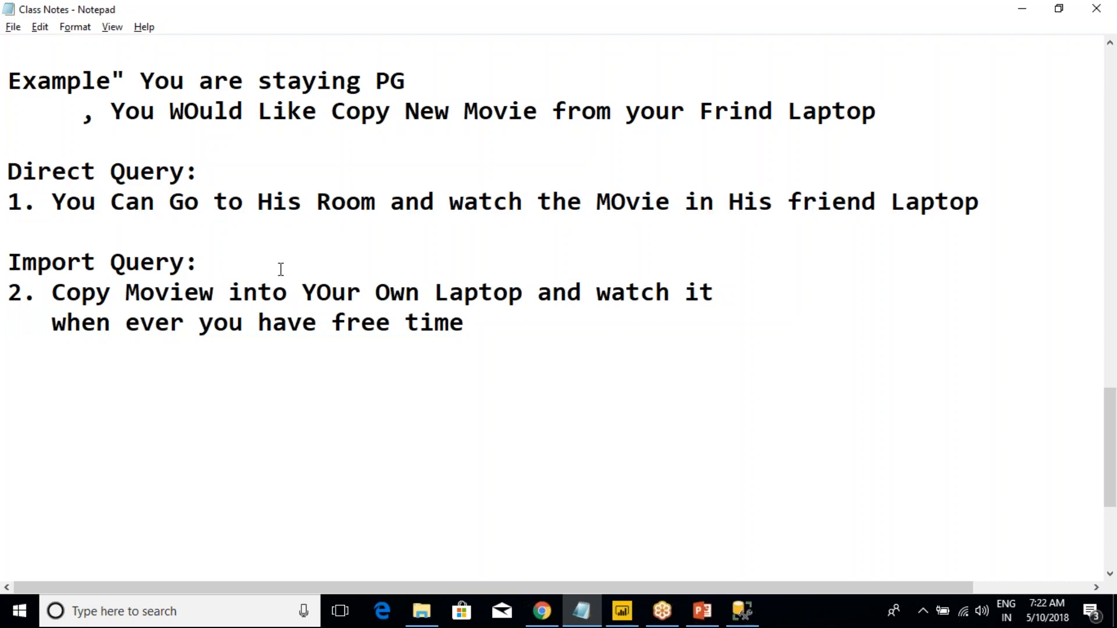
left_click_drag(477, 324, 14, 265)
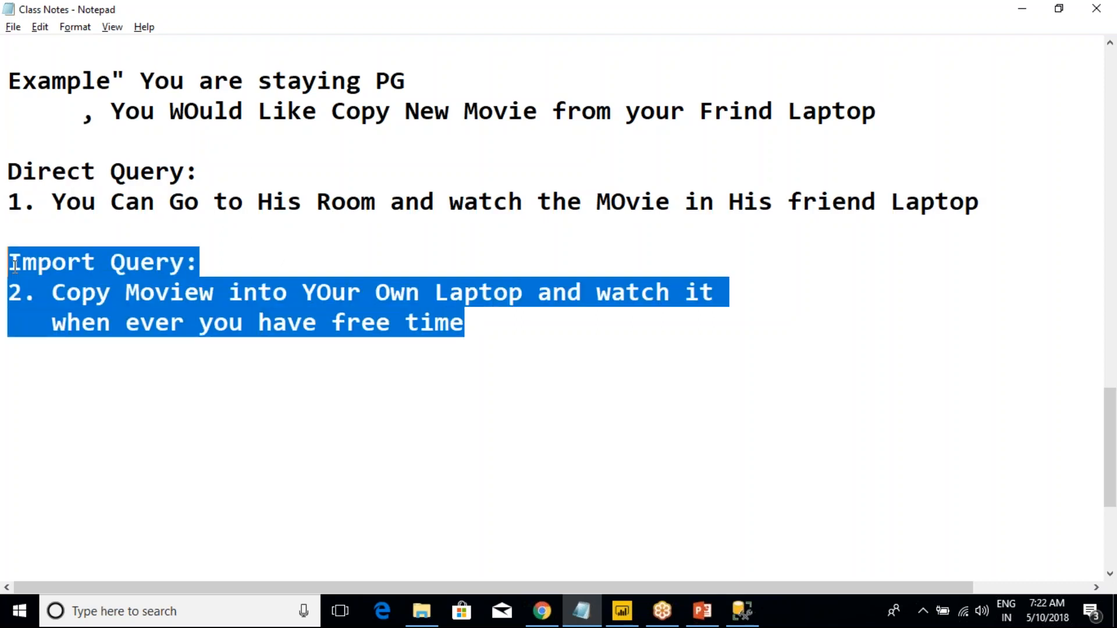
left_click(89, 268)
key("alt+Tab")
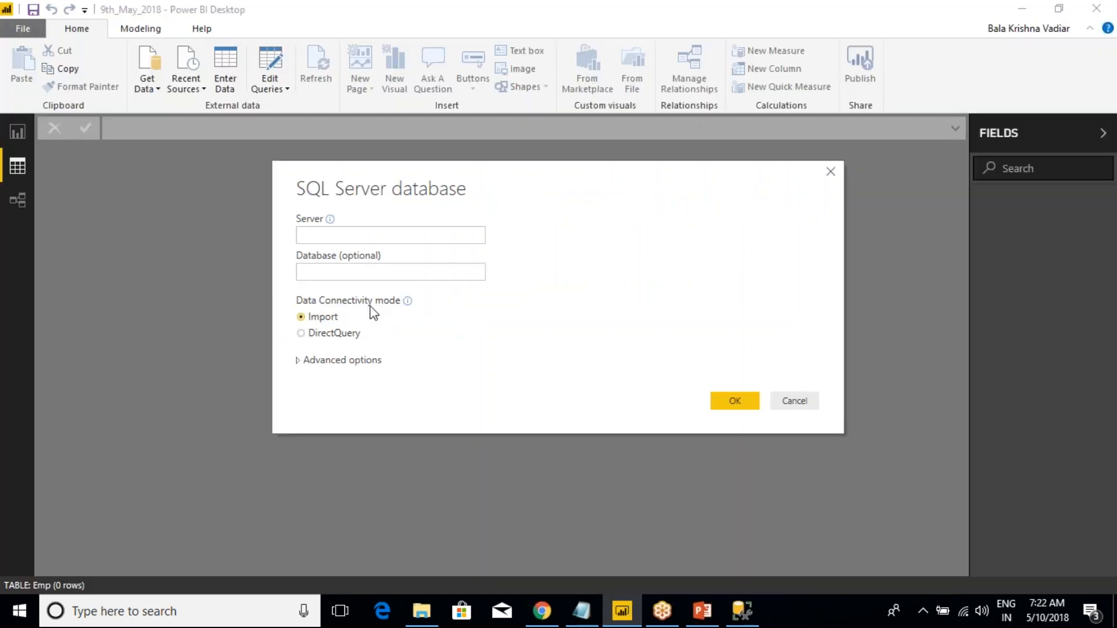
Step: Switch to SQL Server Management Studio, check the row count of the DimDate query results, and return to Power BI Desktop
key("alt+Tab")
key("alt+Tab")
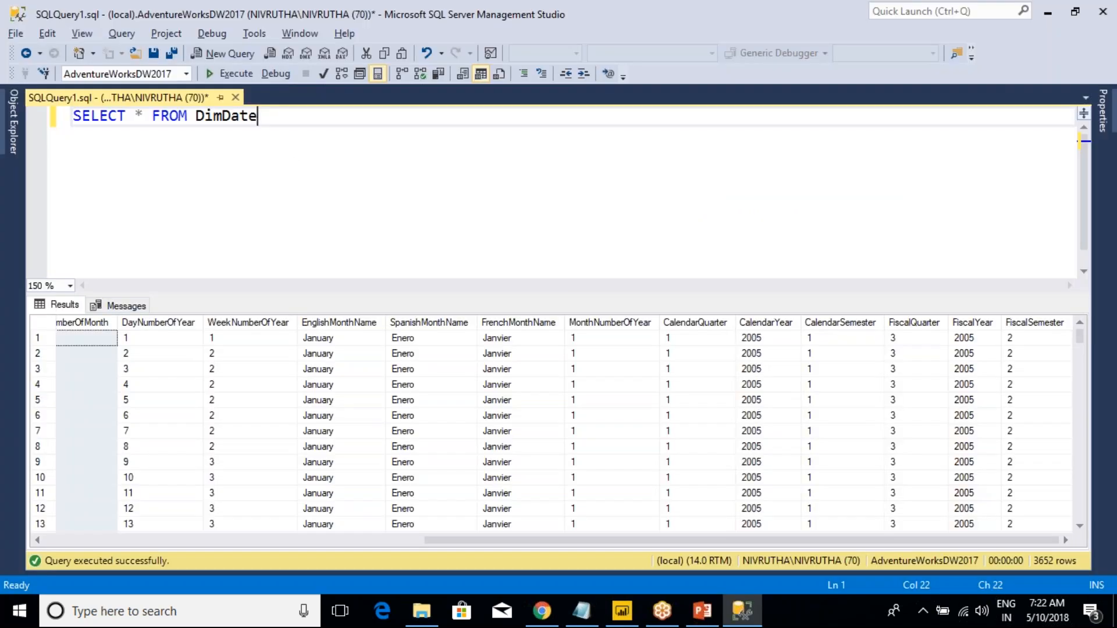
left_click(93, 323)
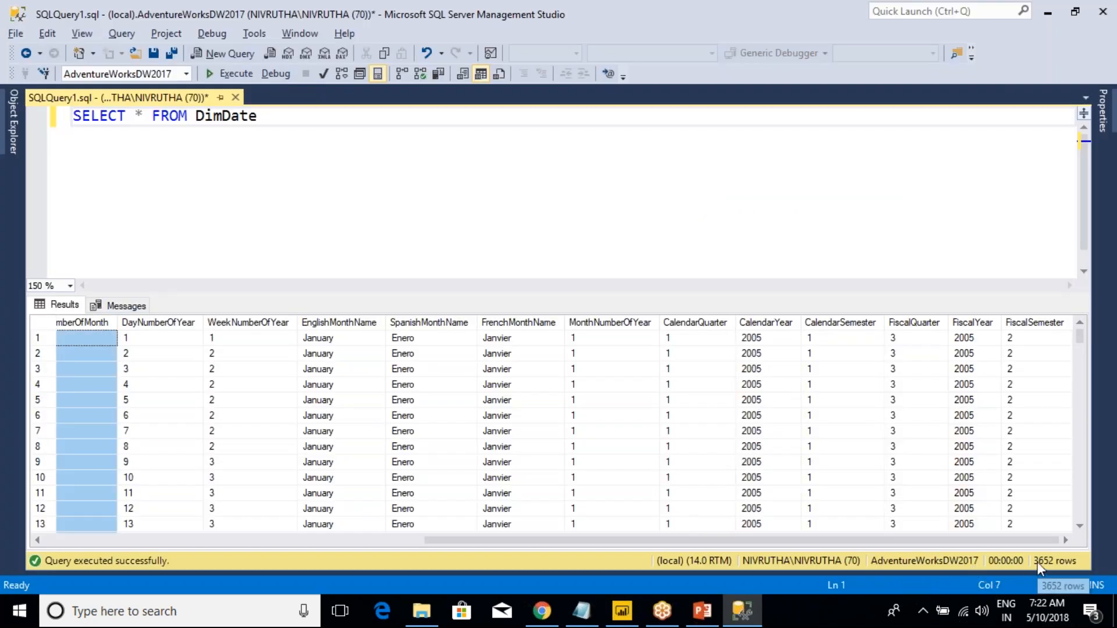
left_click_drag(1004, 534, 1074, 575)
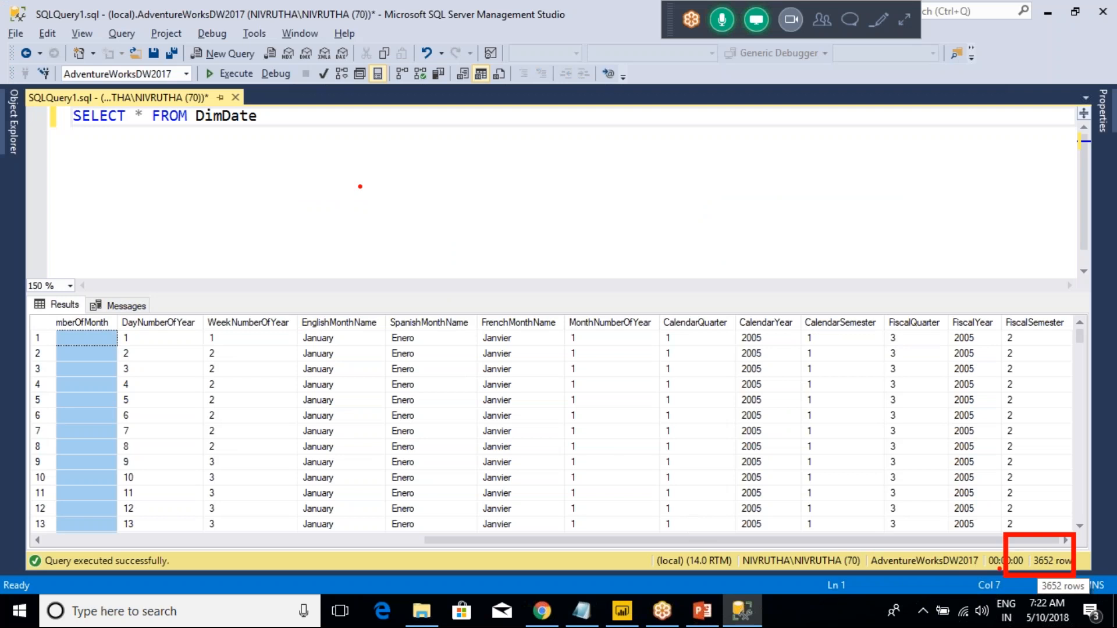
key("alt+Tab")
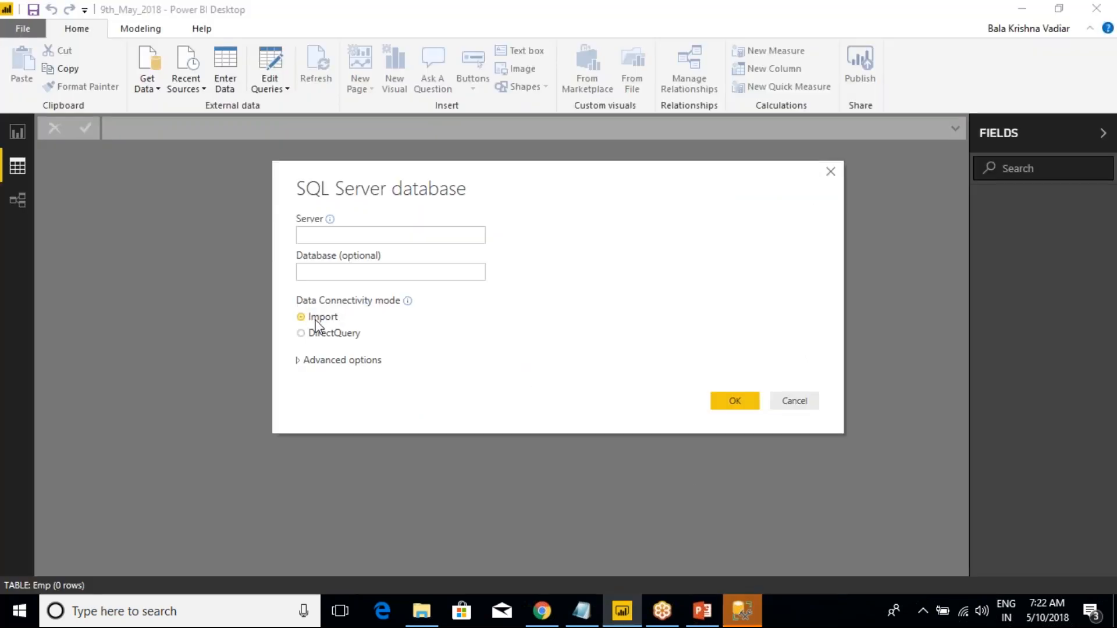
Step: Cancel the SQL Server connection dialog, highlight the Refresh command, and switch back to the DimDate results in SQL Server Management Studio
left_click(797, 403)
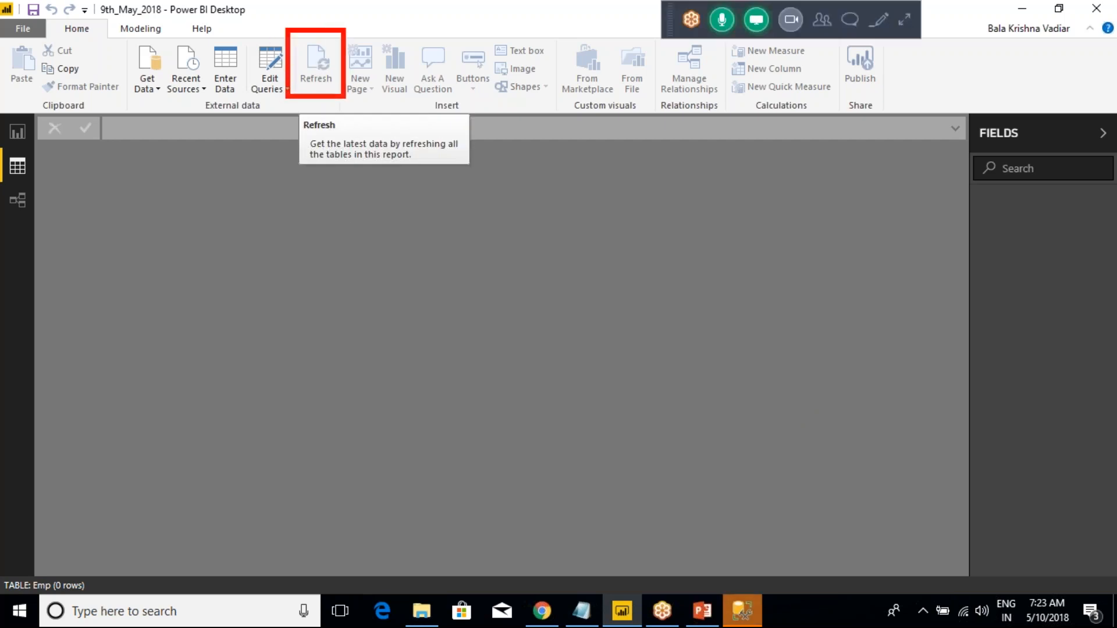
mouse_move(315, 80)
left_mouse_down()
mouse_move(322, 202)
mouse_move(331, 203)
left_mouse_up()
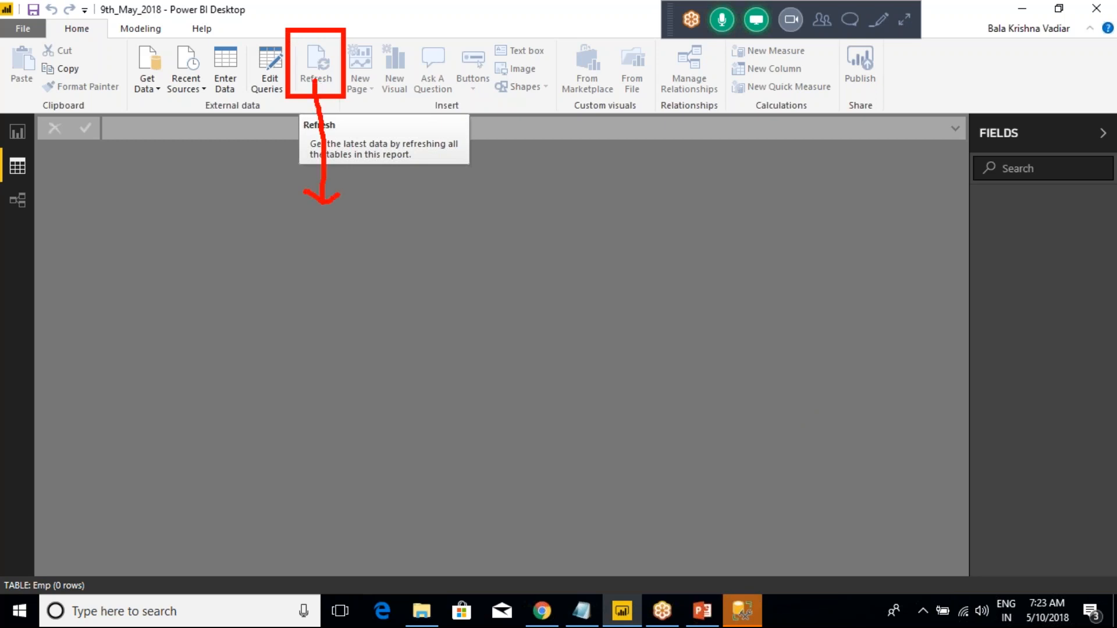
key("Escape")
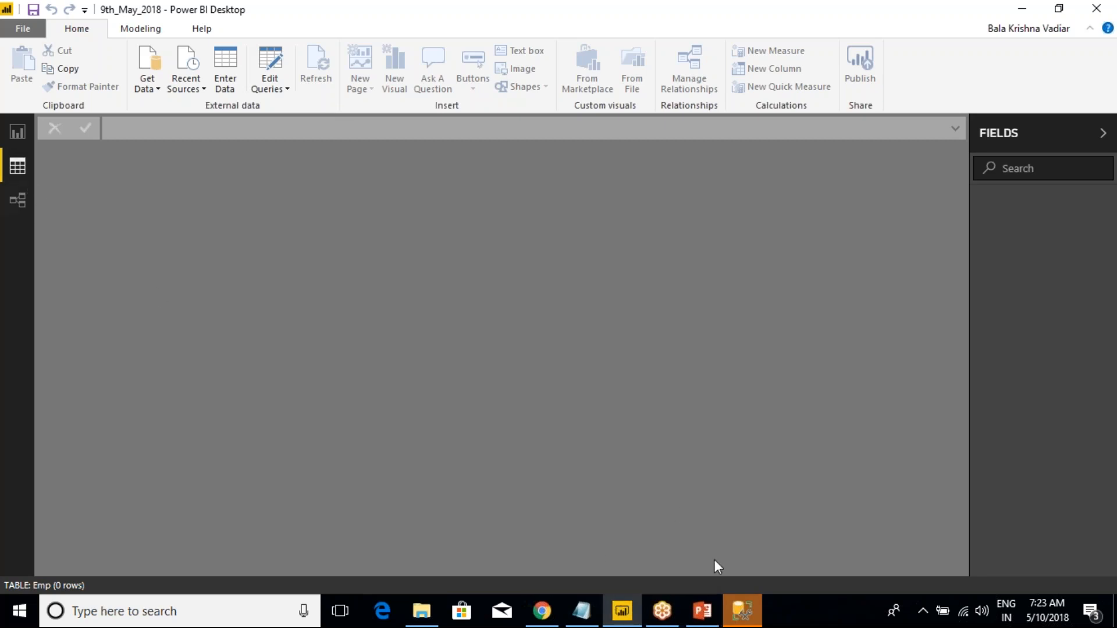
left_click(735, 550)
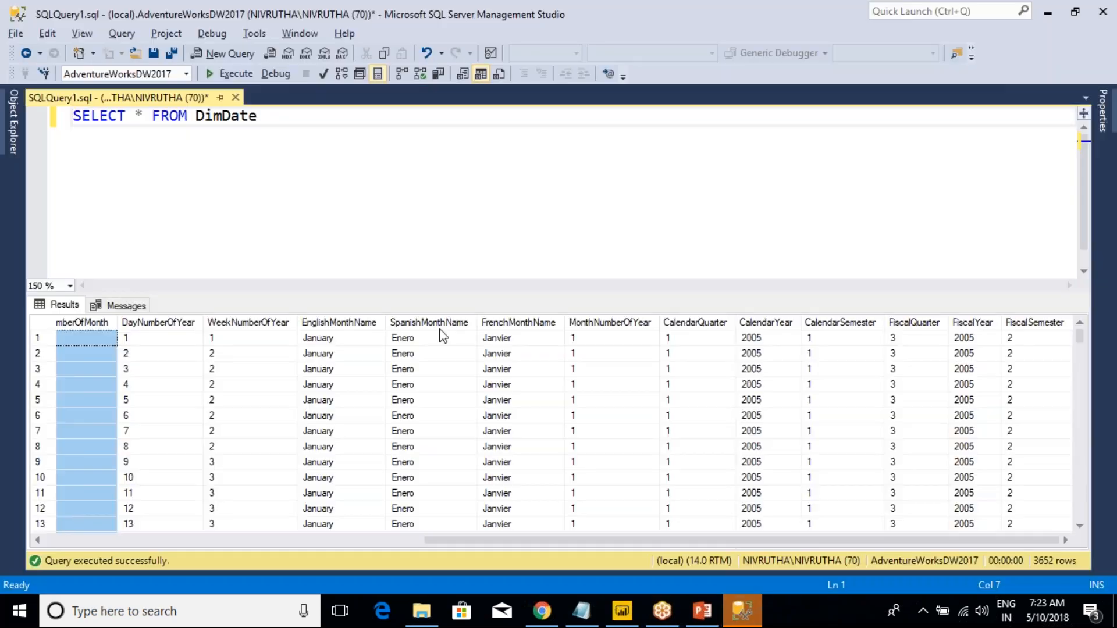
Step: Switch to Power BI Desktop and start a new SQL Server database connection
key("alt+Tab")
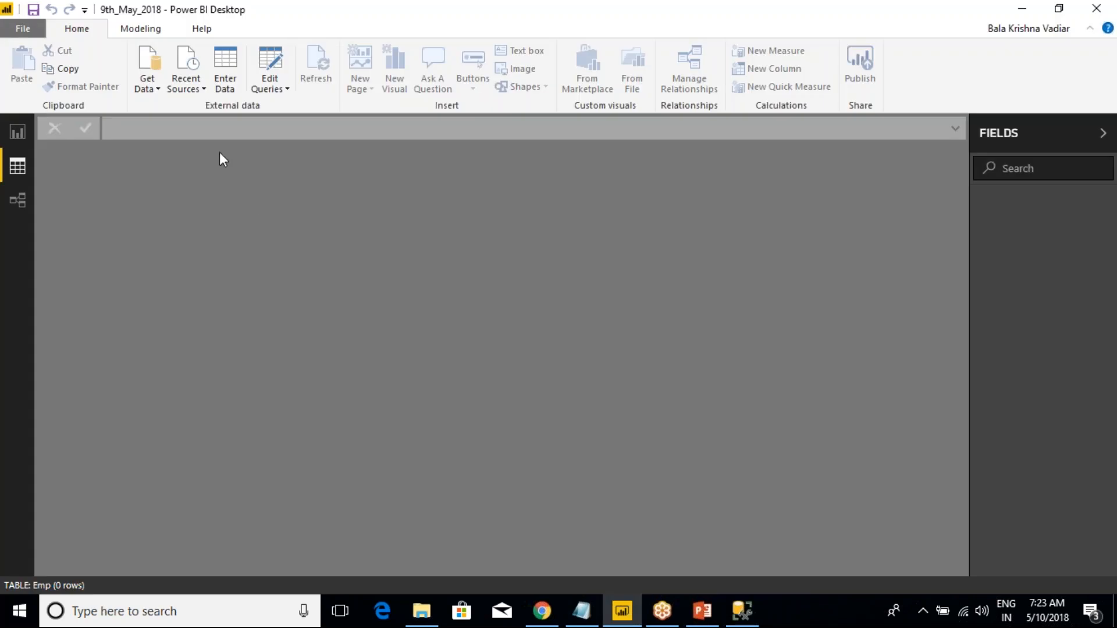
left_click(150, 86)
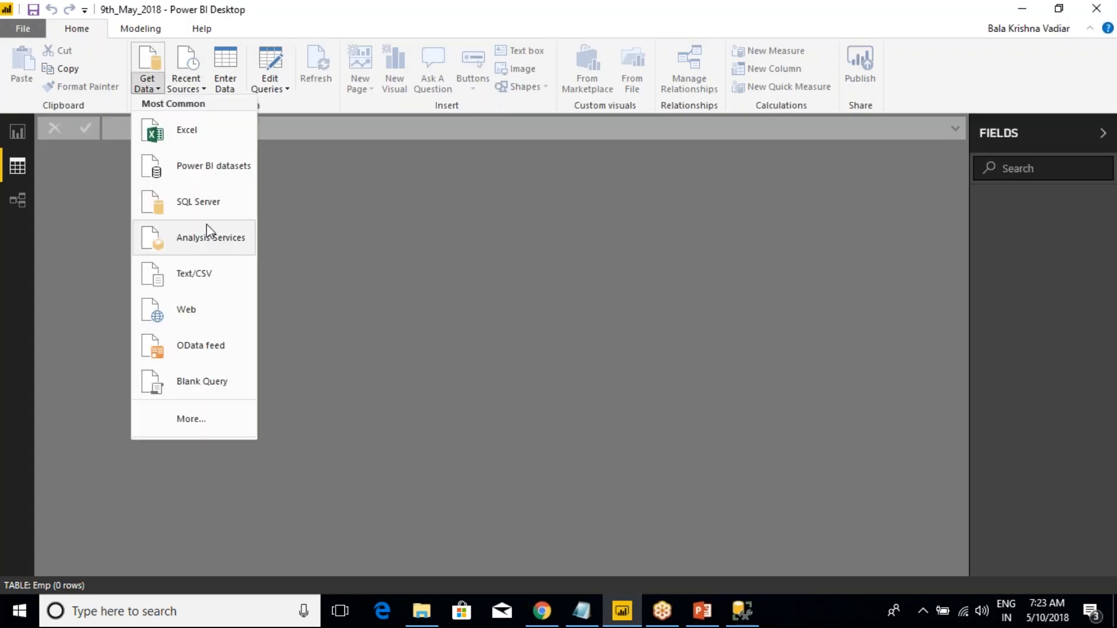
left_click(197, 212)
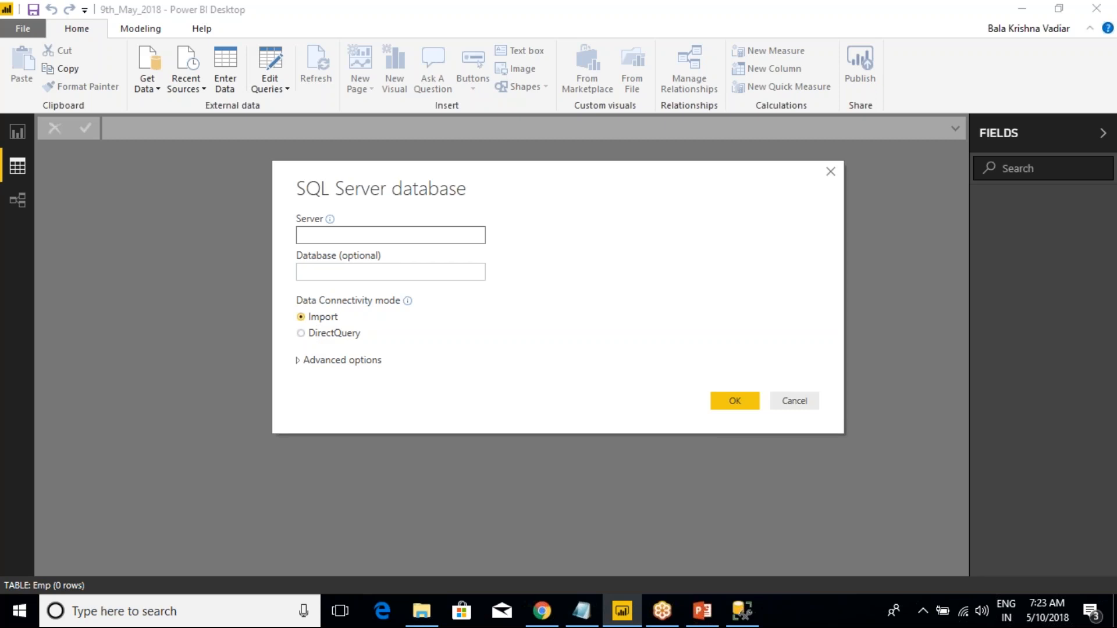
Step: Switch to SQL Server Management Studio, show Object Explorer, and collapse the Databases node under the server
key("alt+Tab")
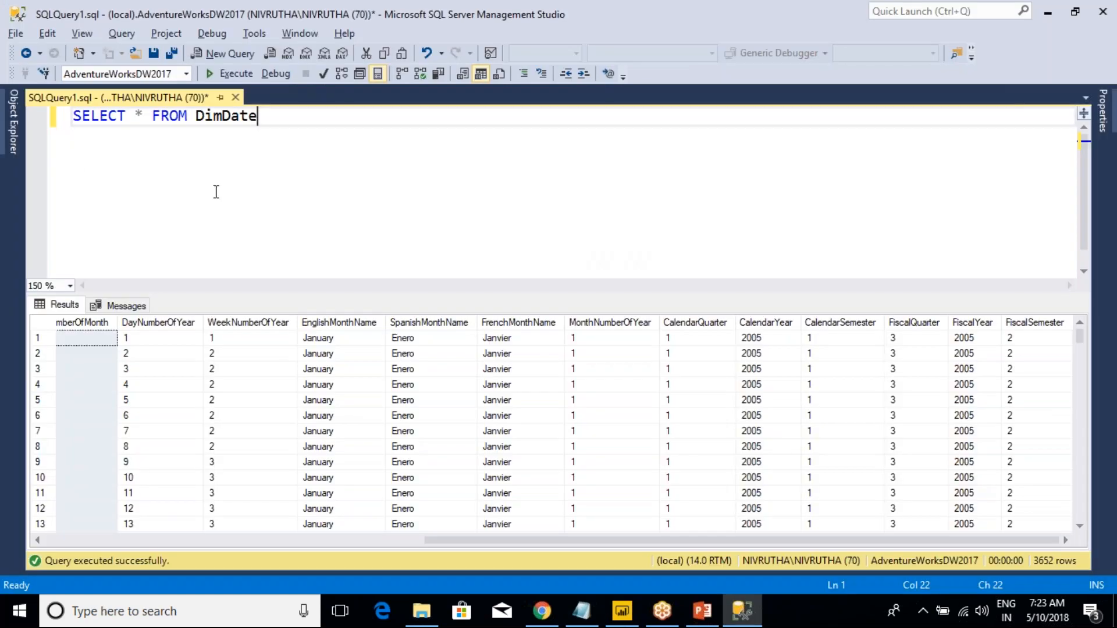
mouse_move(13, 128)
left_click(240, 98)
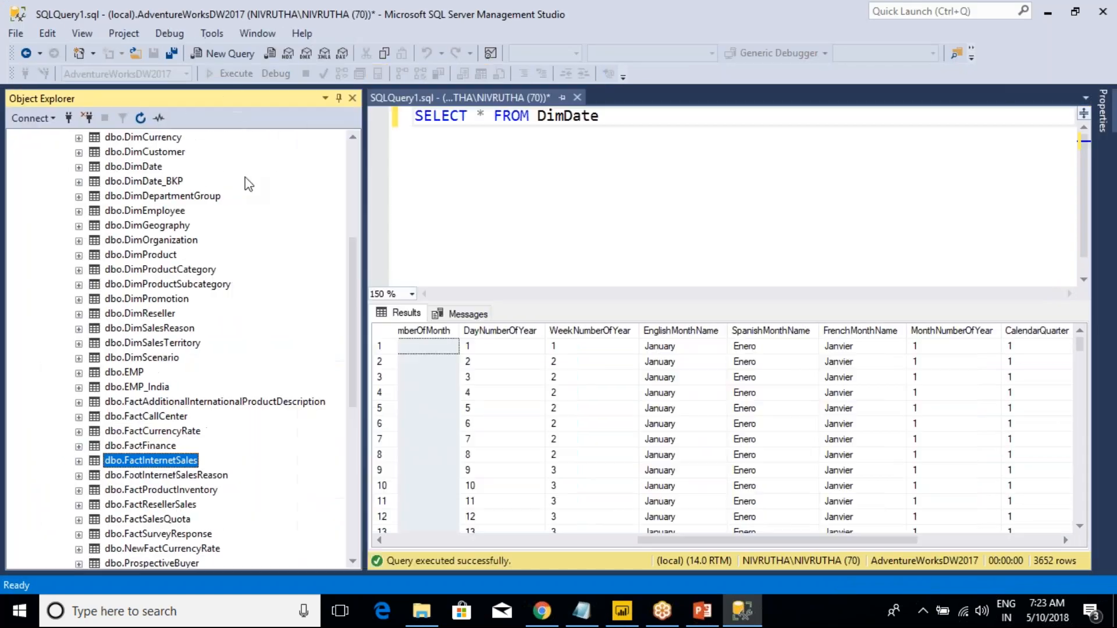
left_click(146, 186)
scroll(148, 195, "up", 3)
scroll(147, 196, "up", 3)
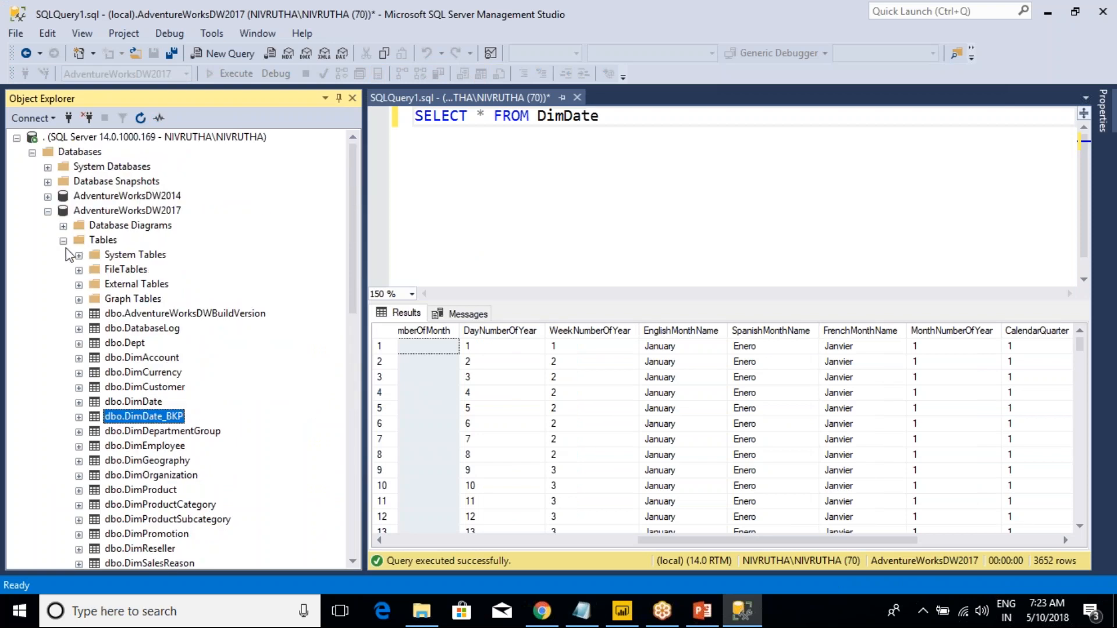
left_click(32, 152)
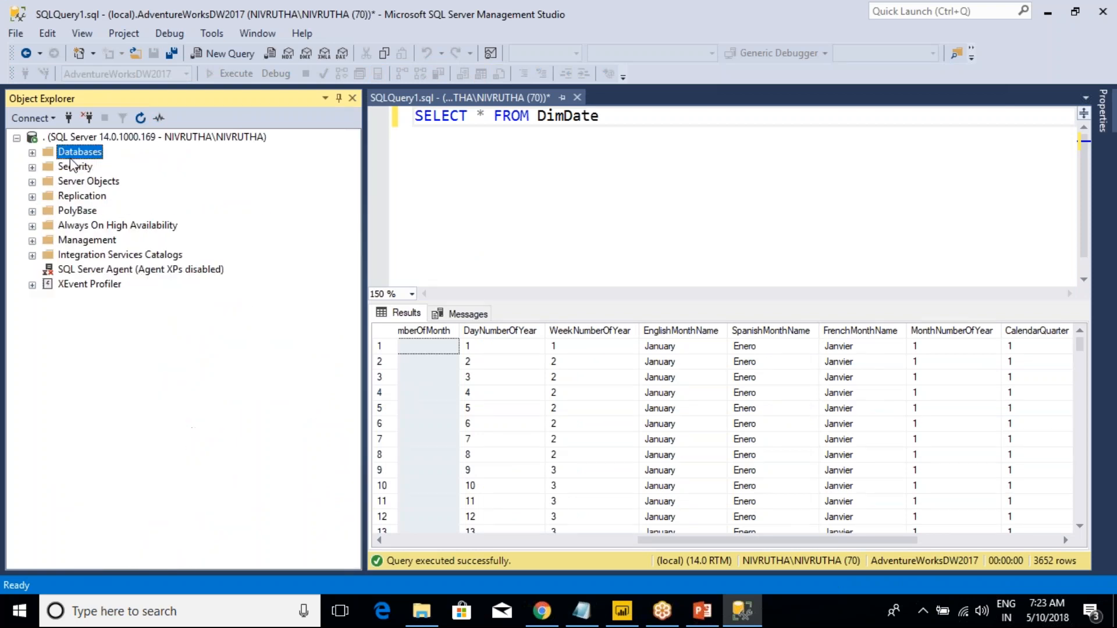
left_click(526, 120)
key("ctrl+a")
type("Select")
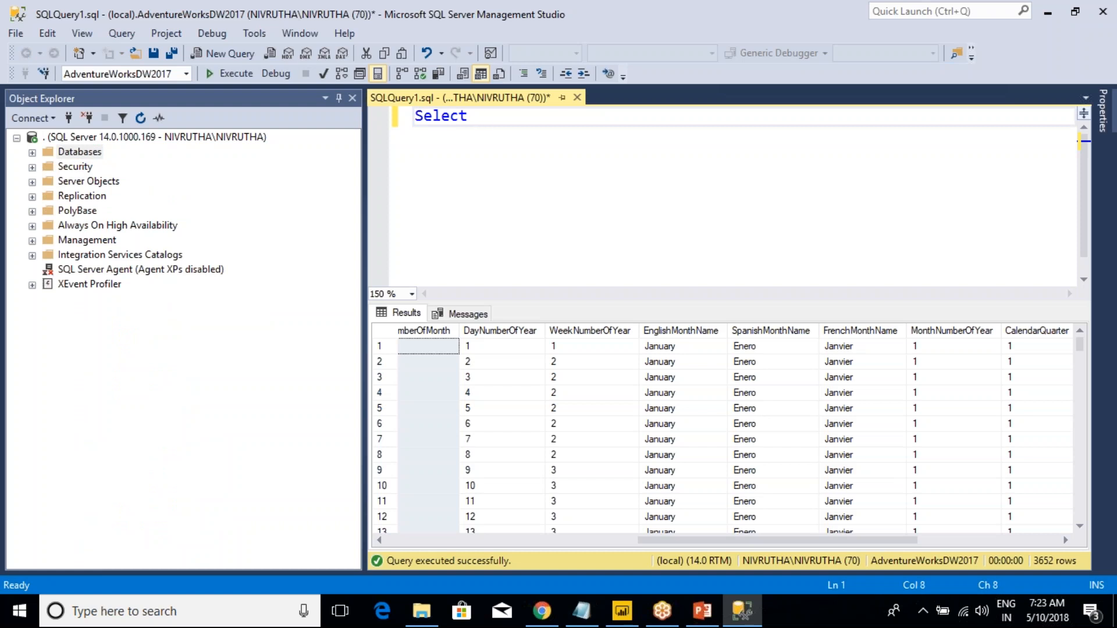
key("ctrl+a")
type("SELECT @@SERVERNAME")
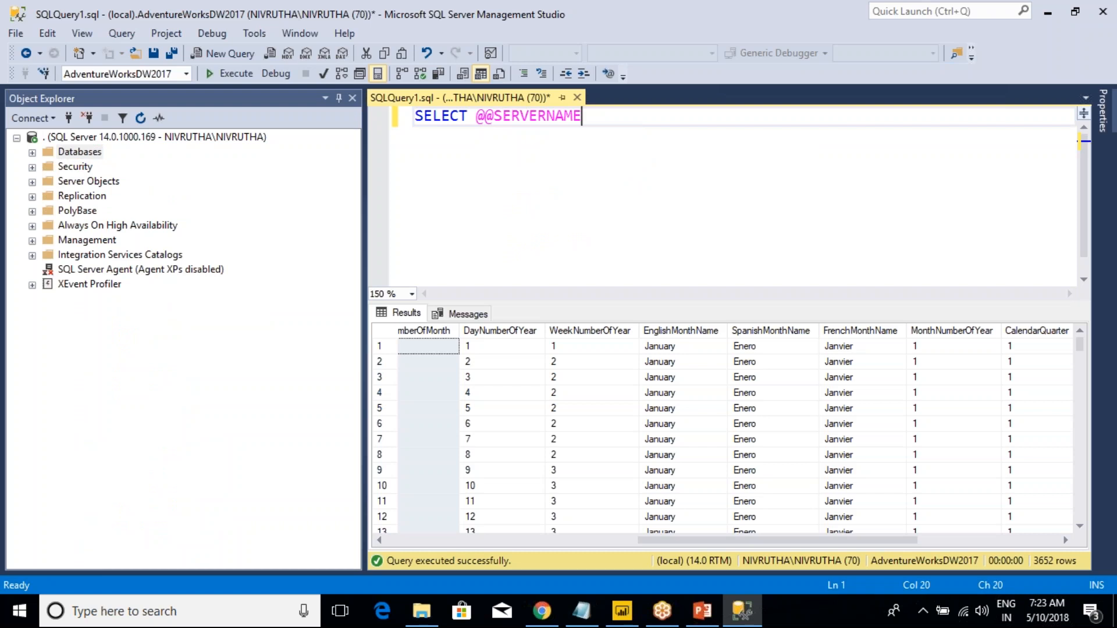
key("F5")
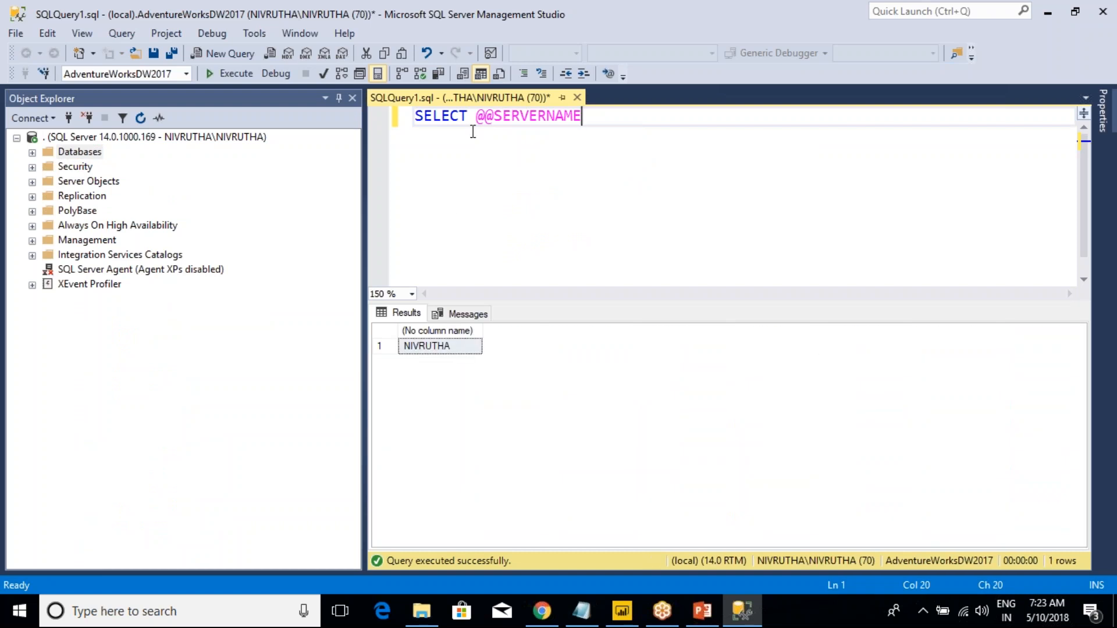
left_click(62, 136)
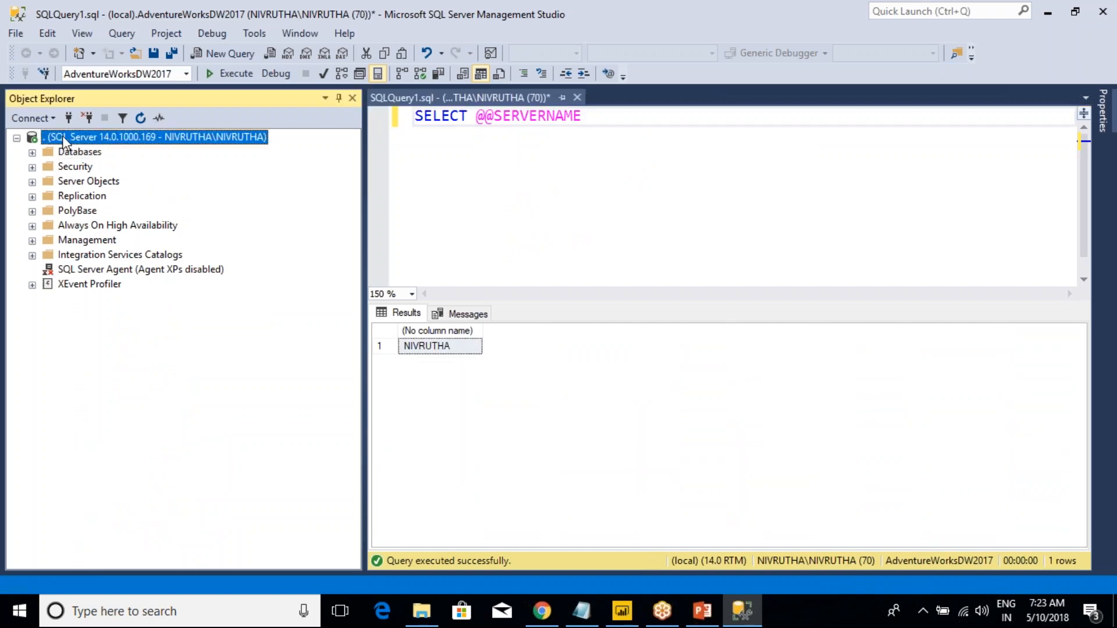
left_click(504, 122)
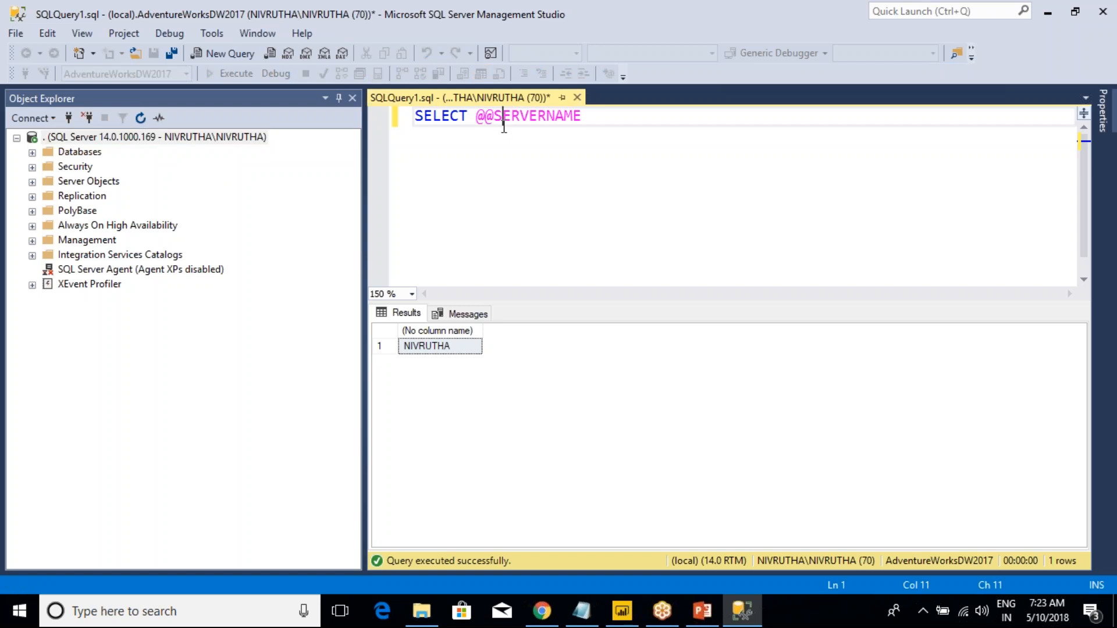
left_click(430, 349)
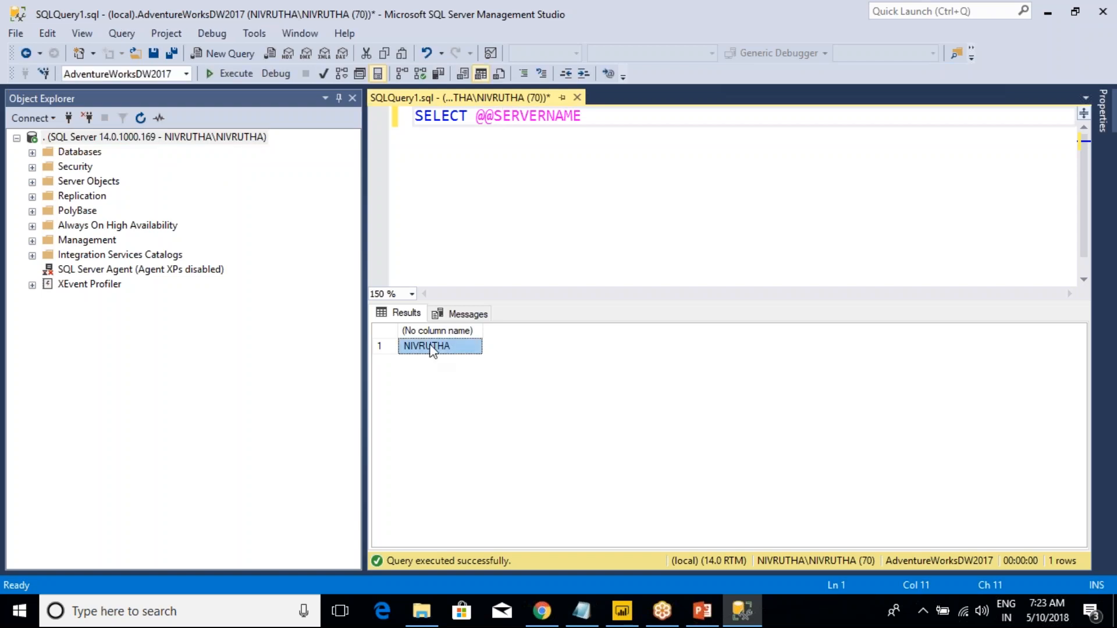
Step: Switch to Power BI Desktop and enter NIVRUTHA as the server of the SQL Server connection
key("alt+Tab")
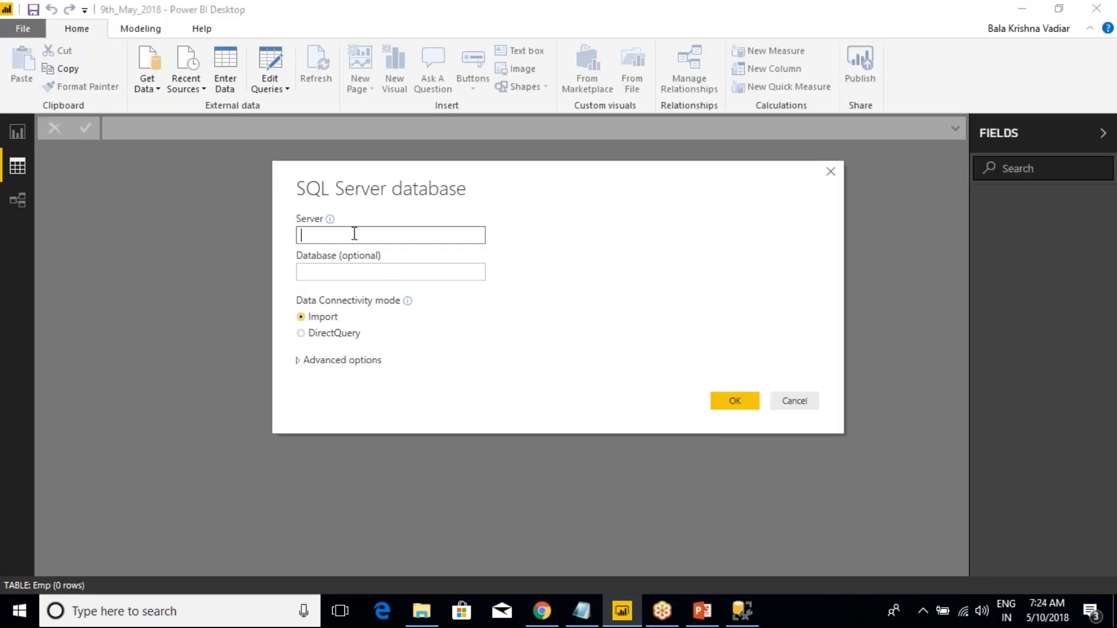
type("NIVRUTHA")
left_click(330, 274)
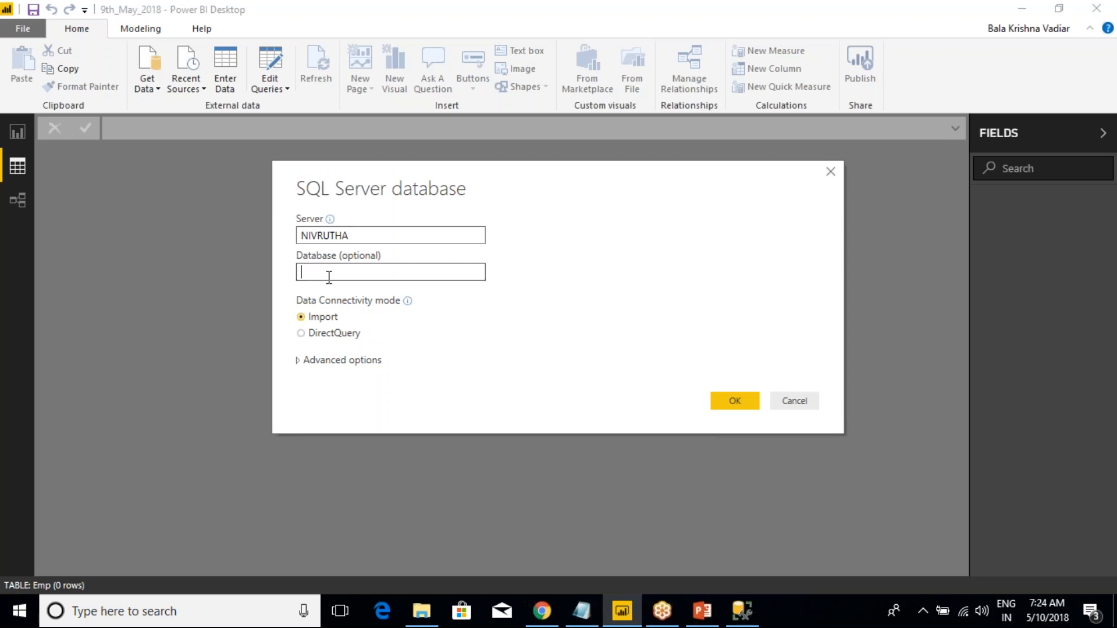
Step: Switch to SQL Server Management Studio, expand Databases to locate AdventureWorksDW2017, and return to Power BI Desktop
key("alt+Tab")
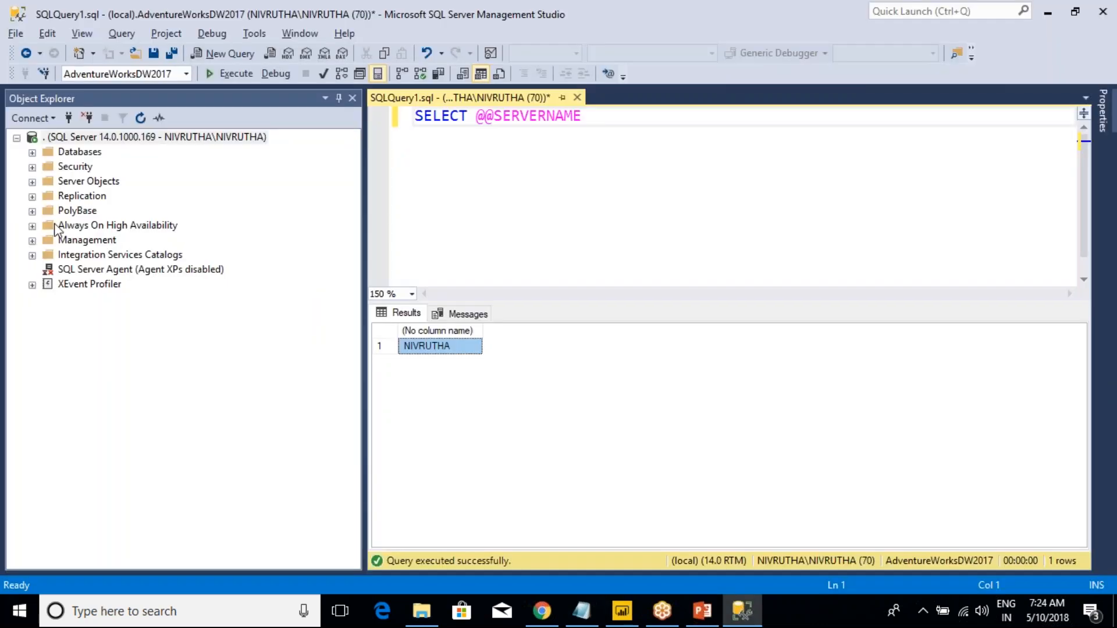
left_click(32, 153)
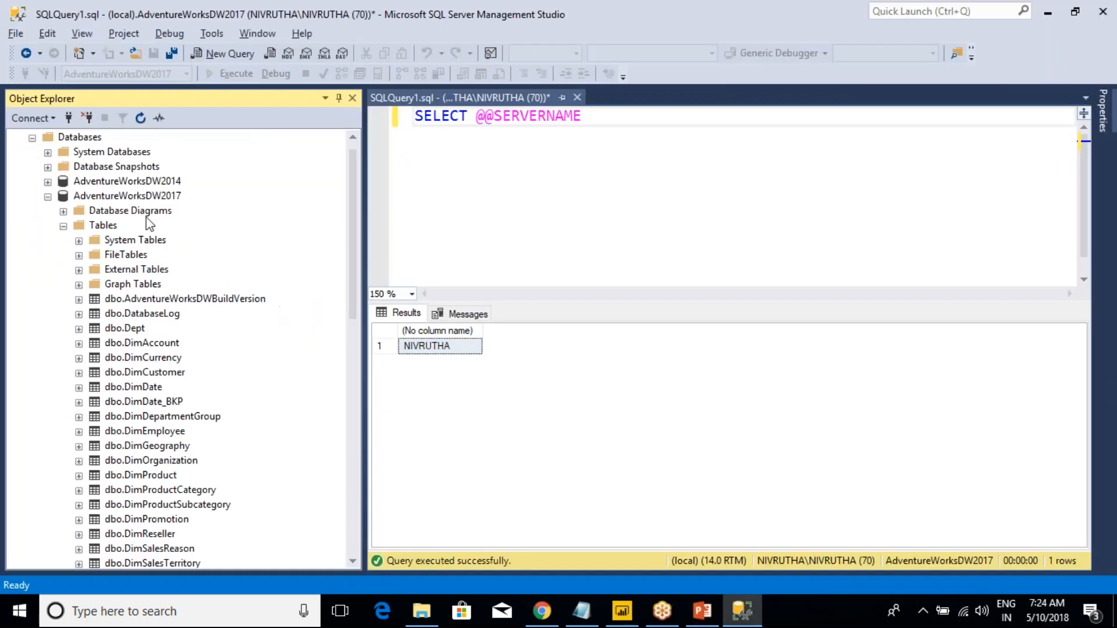
left_click(143, 197)
key("alt+Tab")
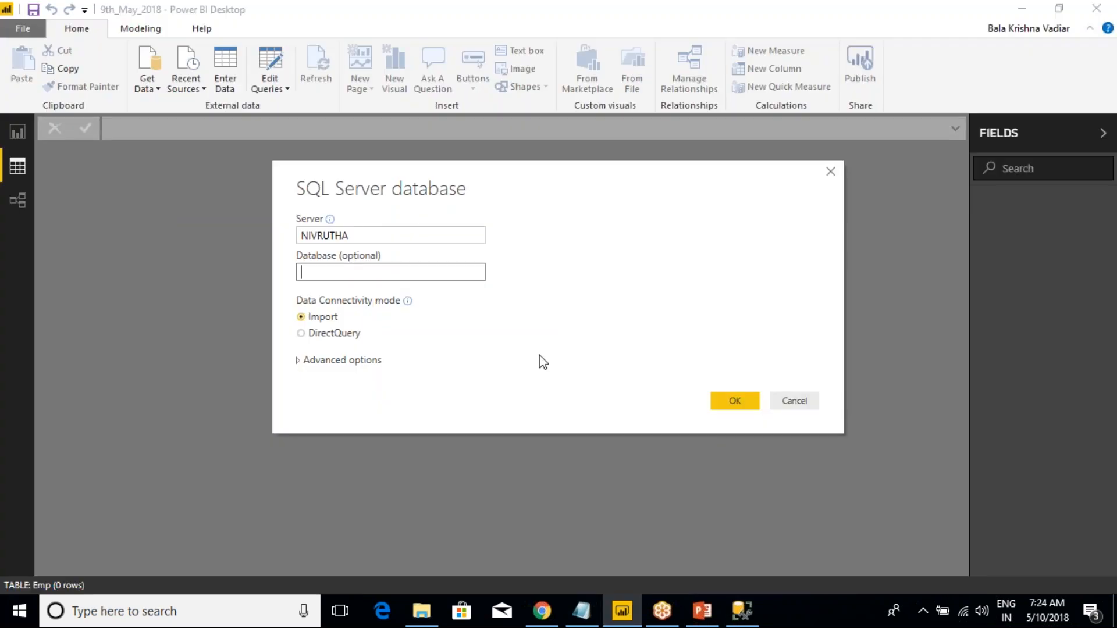
Step: Switch to SQL Server Management Studio, collapse AdventureWorksDW2017, and examine the list of databases available on the server
key("alt+Tab")
left_click(48, 198)
left_click(91, 197)
left_click(112, 228)
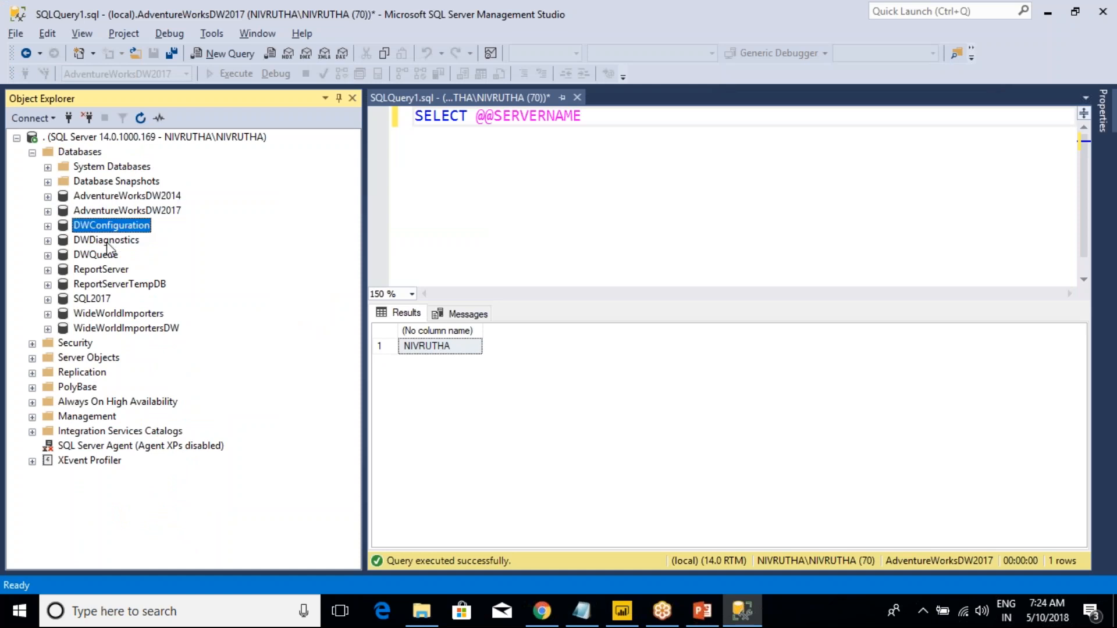
left_click(93, 300)
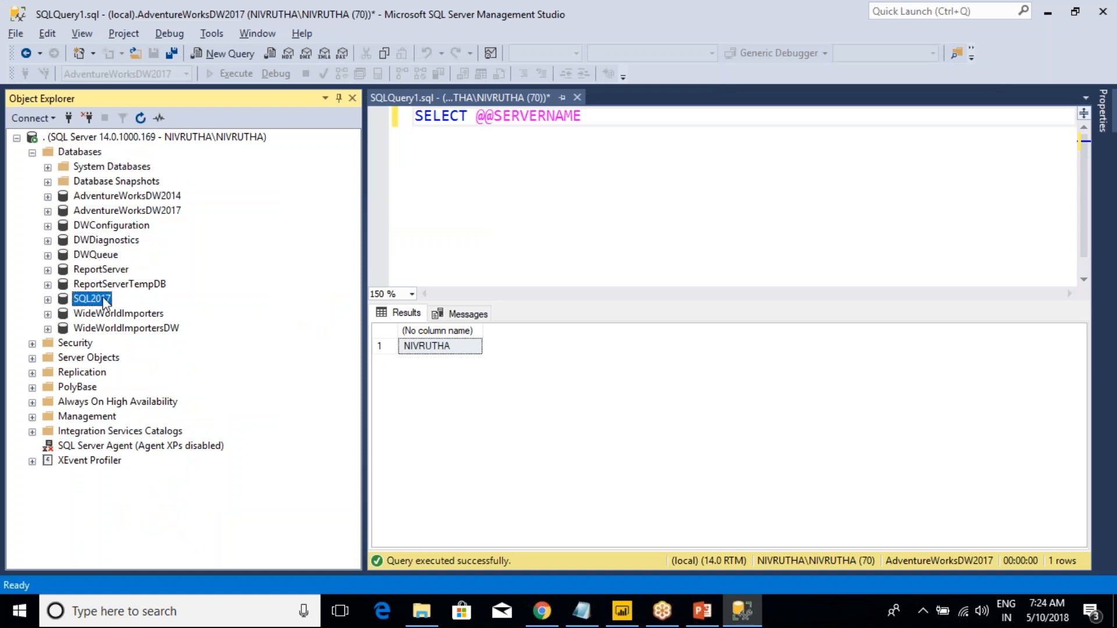
left_click(110, 271)
left_click(96, 256)
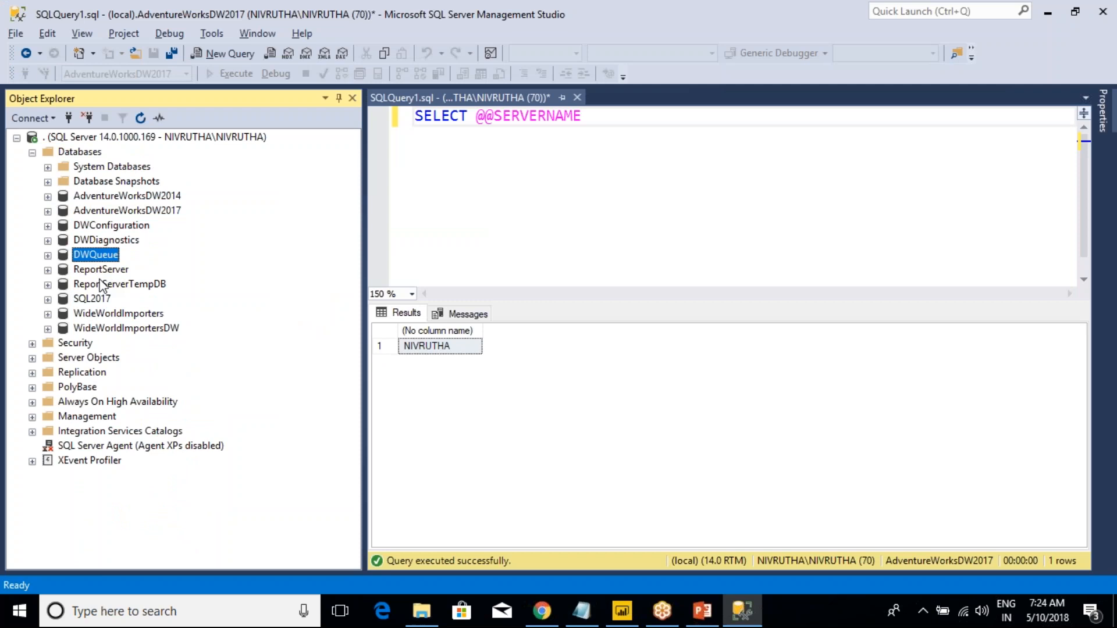
left_click(101, 282)
Step: Switch to Power BI Desktop, connect to the server in Import mode with the database left blank, and expand AdventureWorksDW2017
key("alt+Tab")
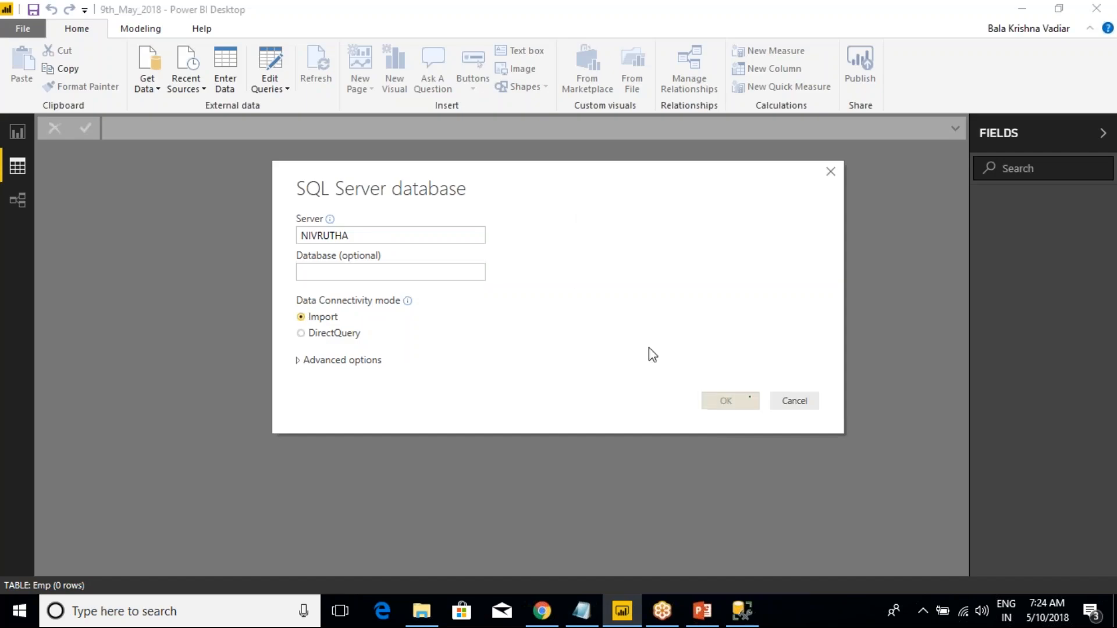
left_click(734, 402)
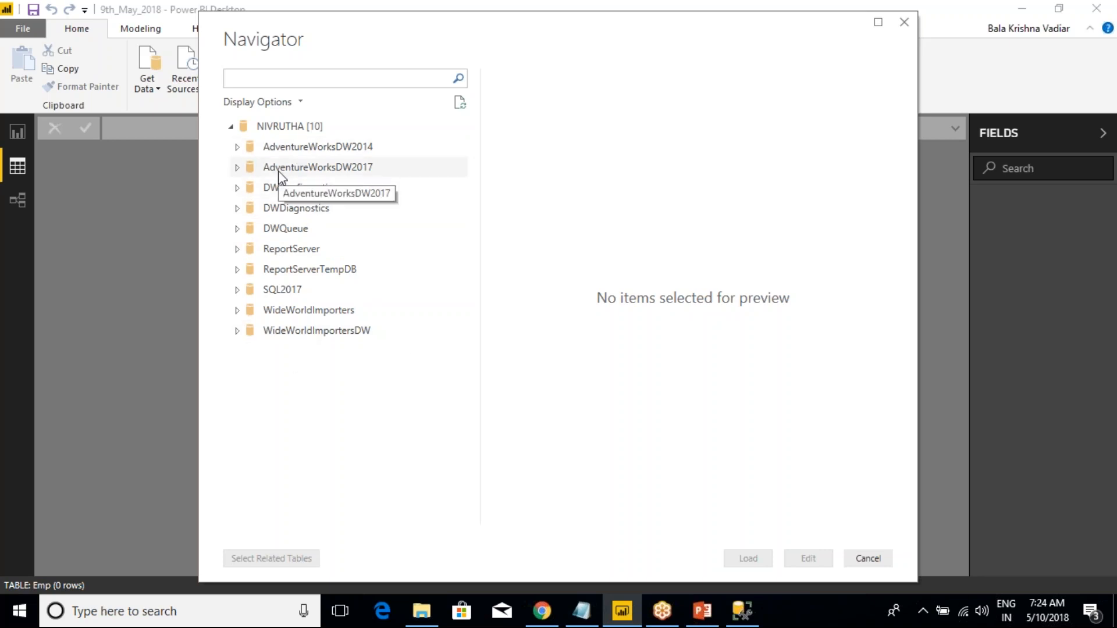
left_click(237, 168)
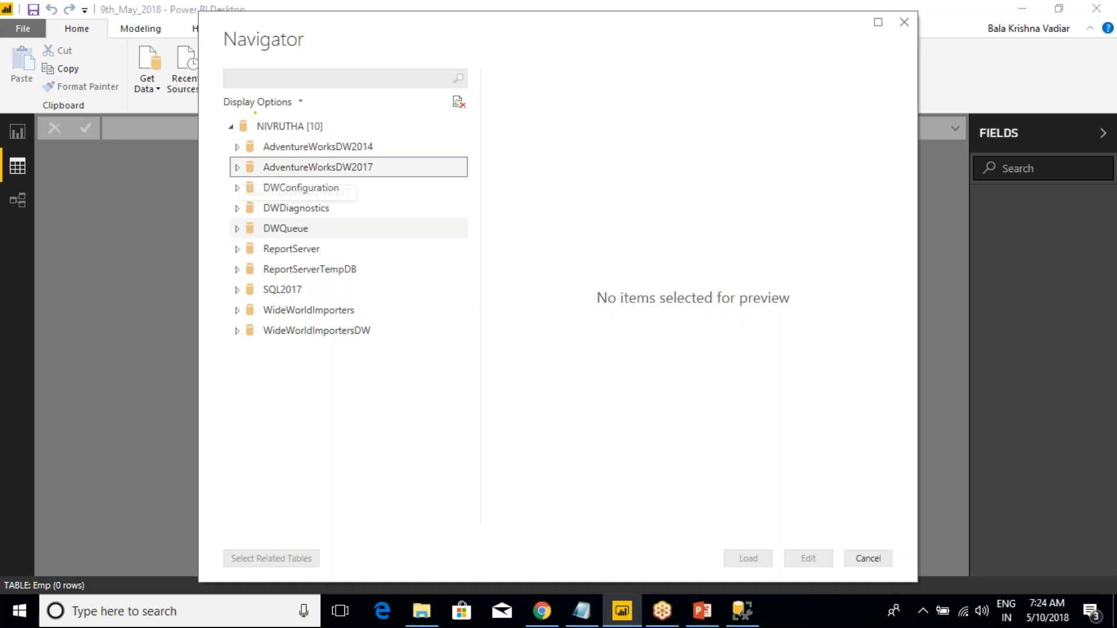
Step: Select the DimDate, DimCustomer and DimGeography tables of AdventureWorksDW2017 for loading
left_click(255, 412)
scroll(256, 331, "down", 1)
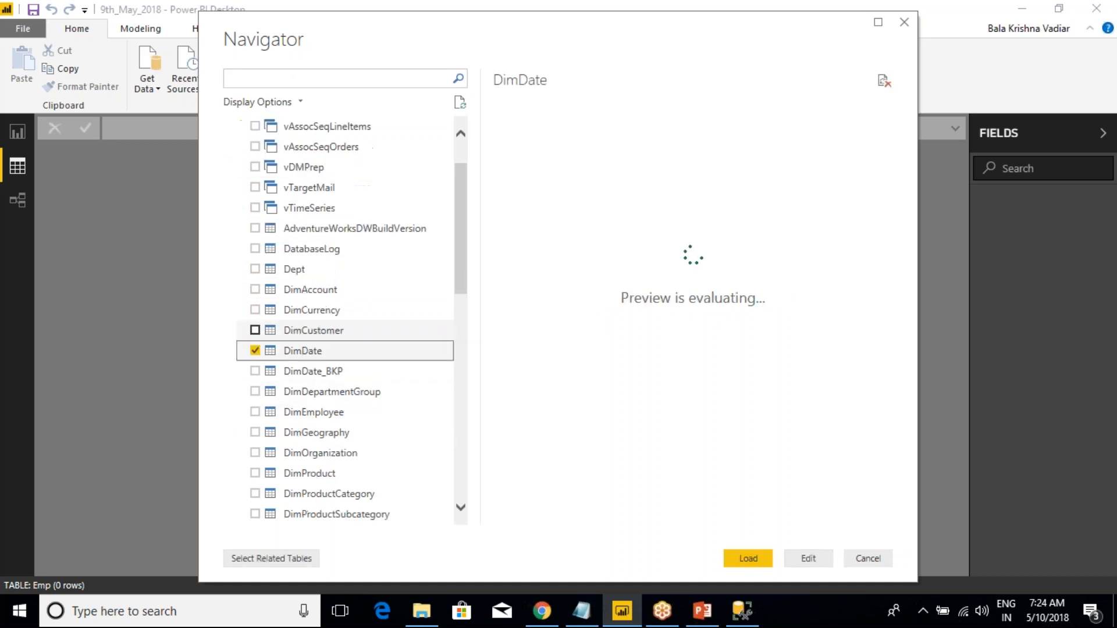
left_click(255, 330)
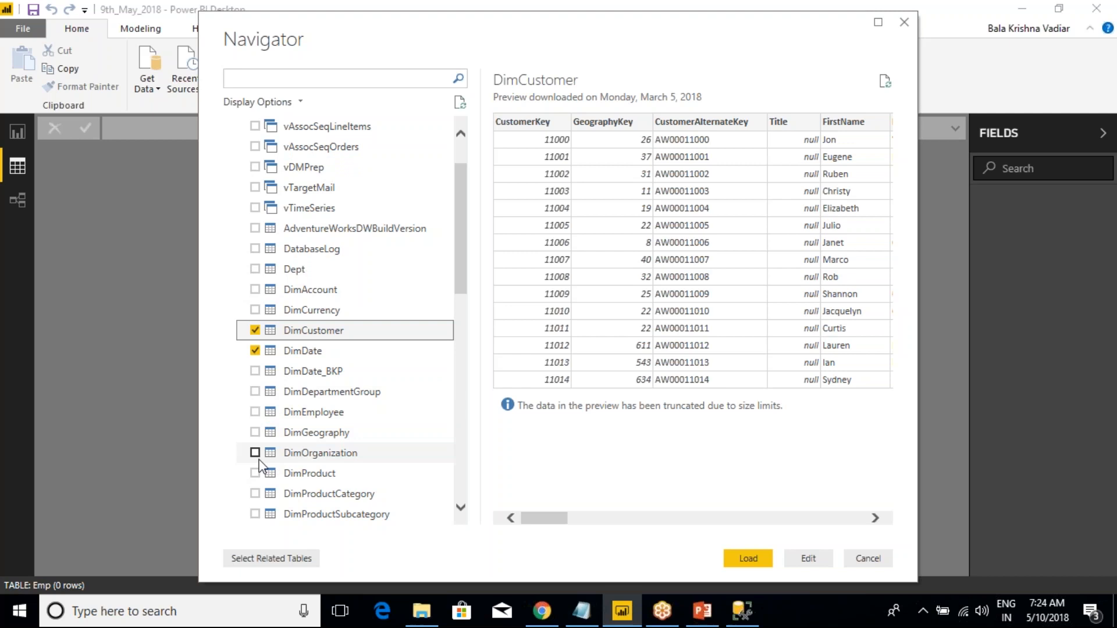
left_click(255, 434)
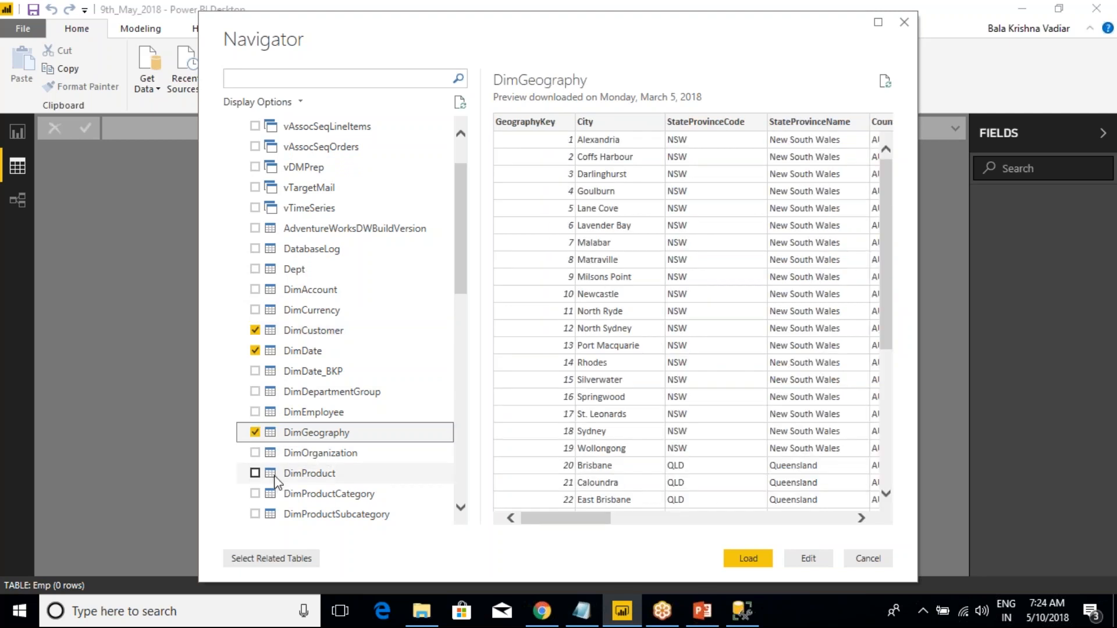
Step: Add the EMP and FactInternetSales tables to the selection of tables to load
scroll(271, 471, "down", 1)
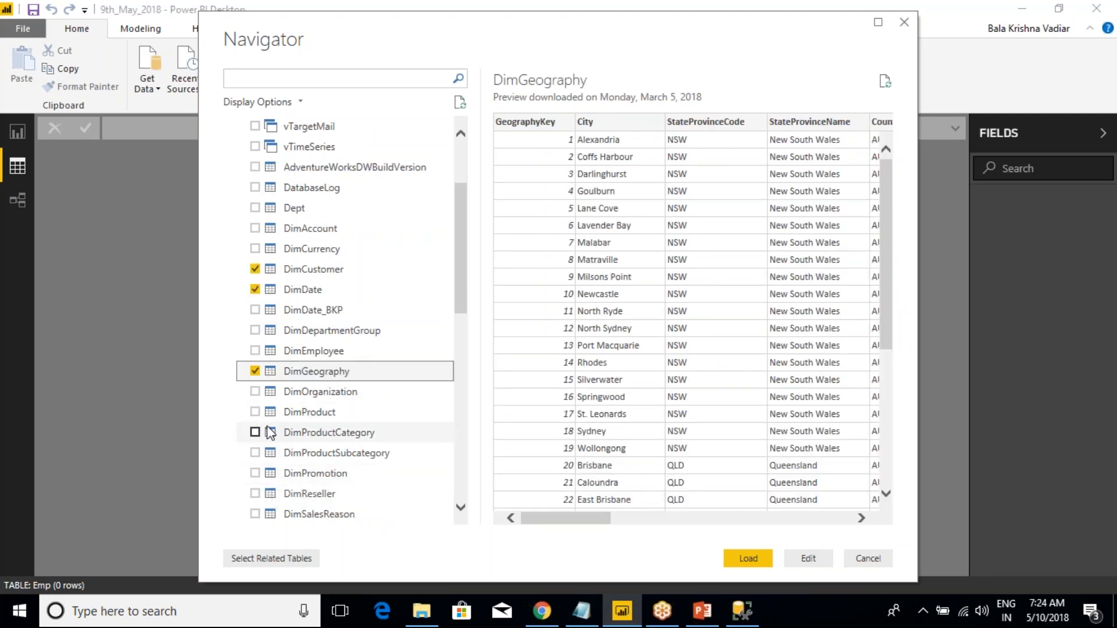
scroll(270, 429, "down", 2)
scroll(273, 430, "down", 1)
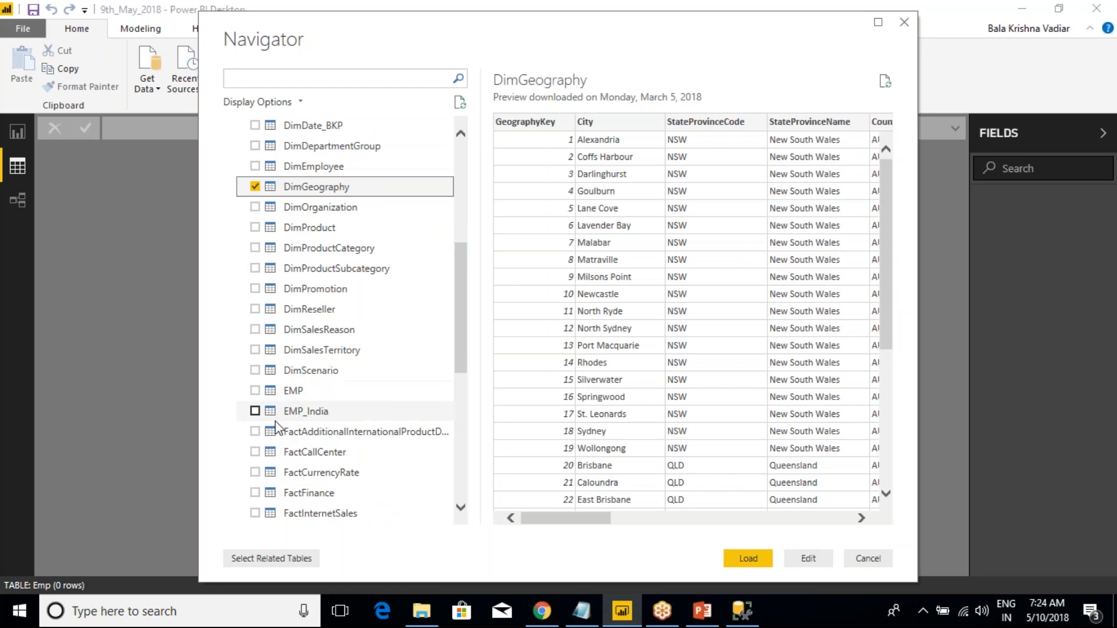
left_click(255, 390)
scroll(312, 447, "down", 2)
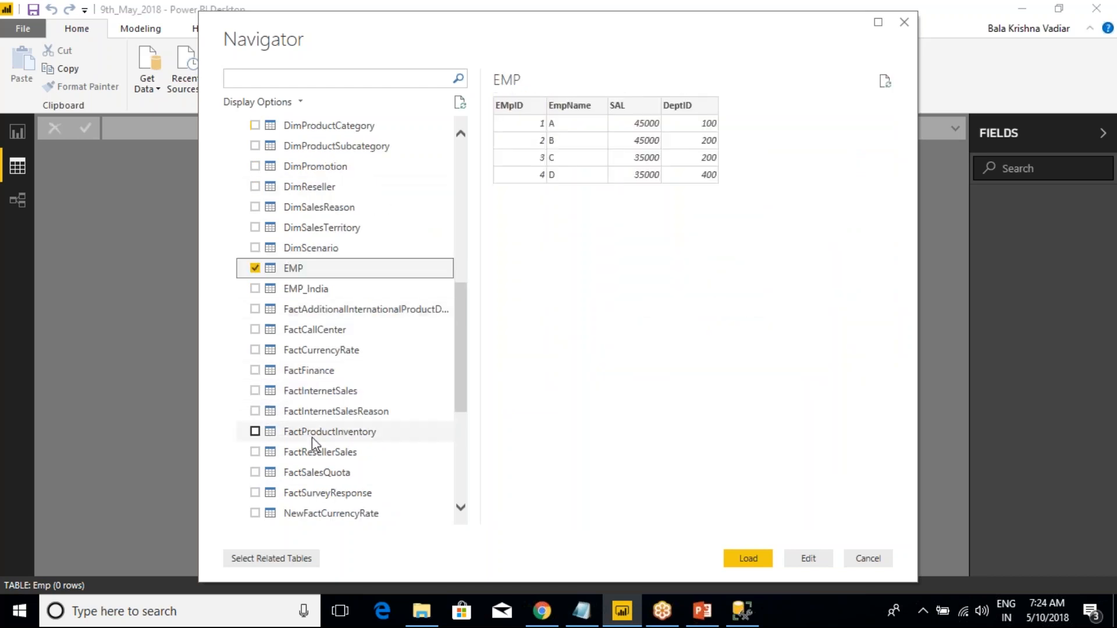
left_click(258, 396)
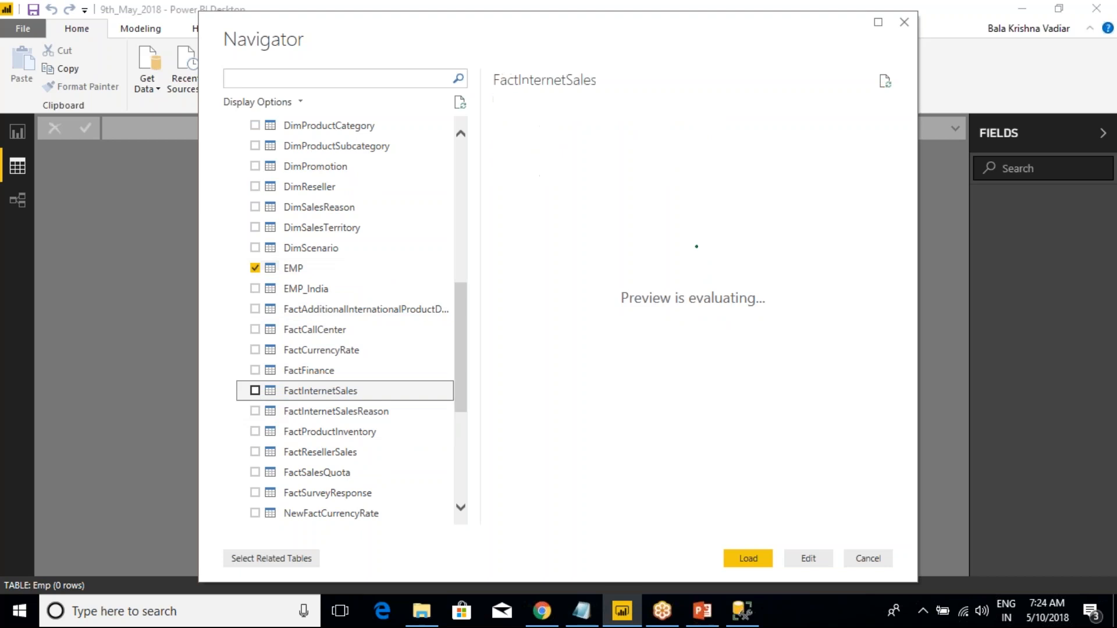
left_click(255, 391)
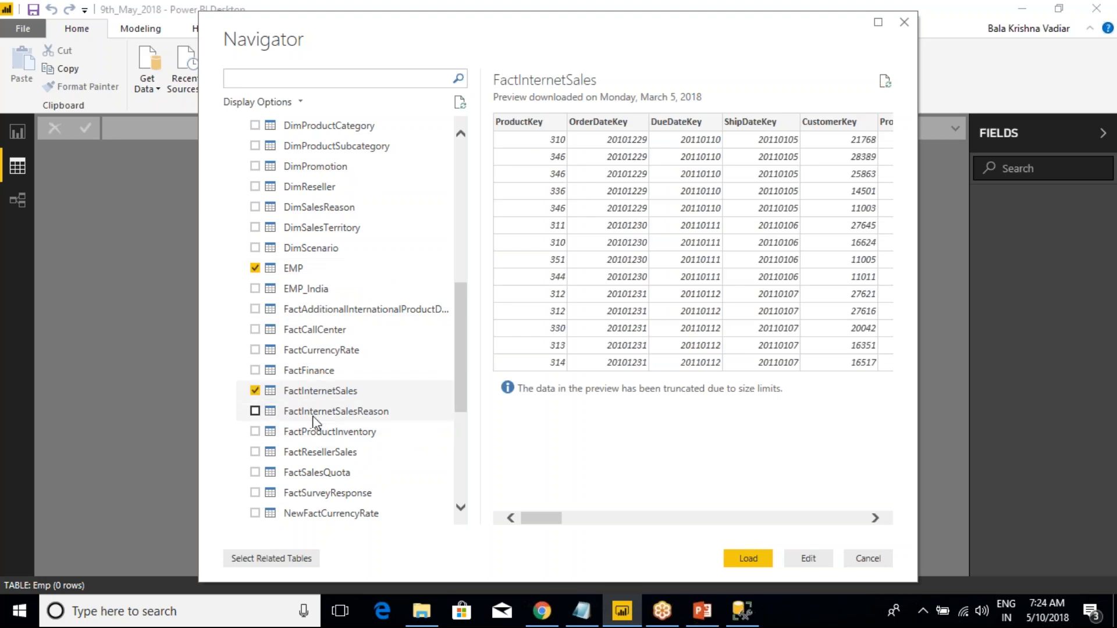
Step: Include the Dept table in the selection and load all selected tables into the model
scroll(312, 416, "up", 6)
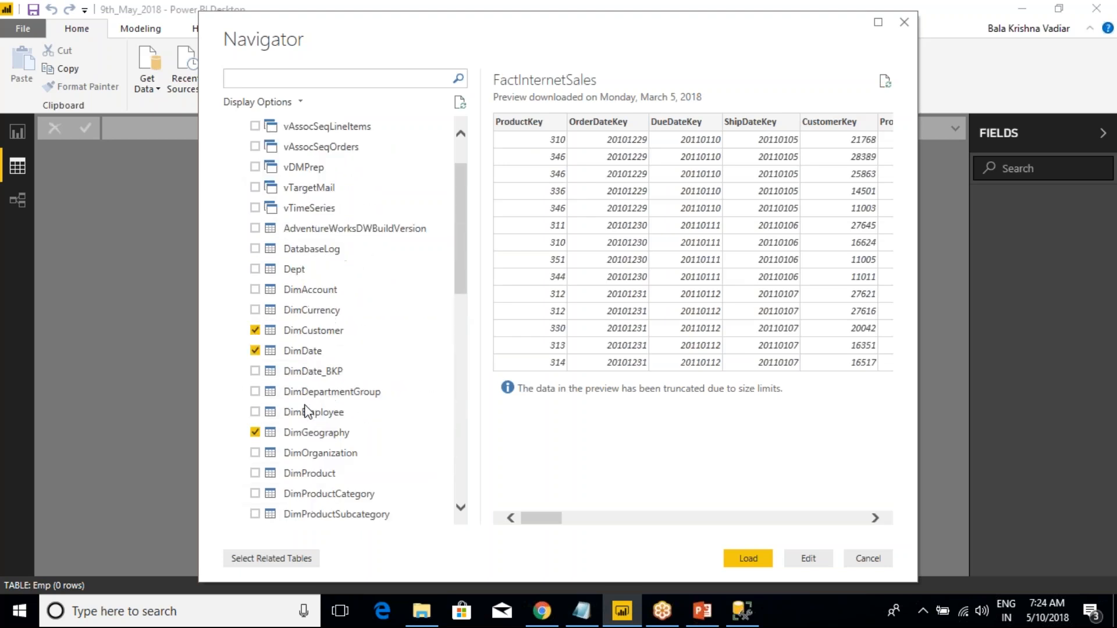
scroll(286, 381, "up", 1)
left_click(255, 330)
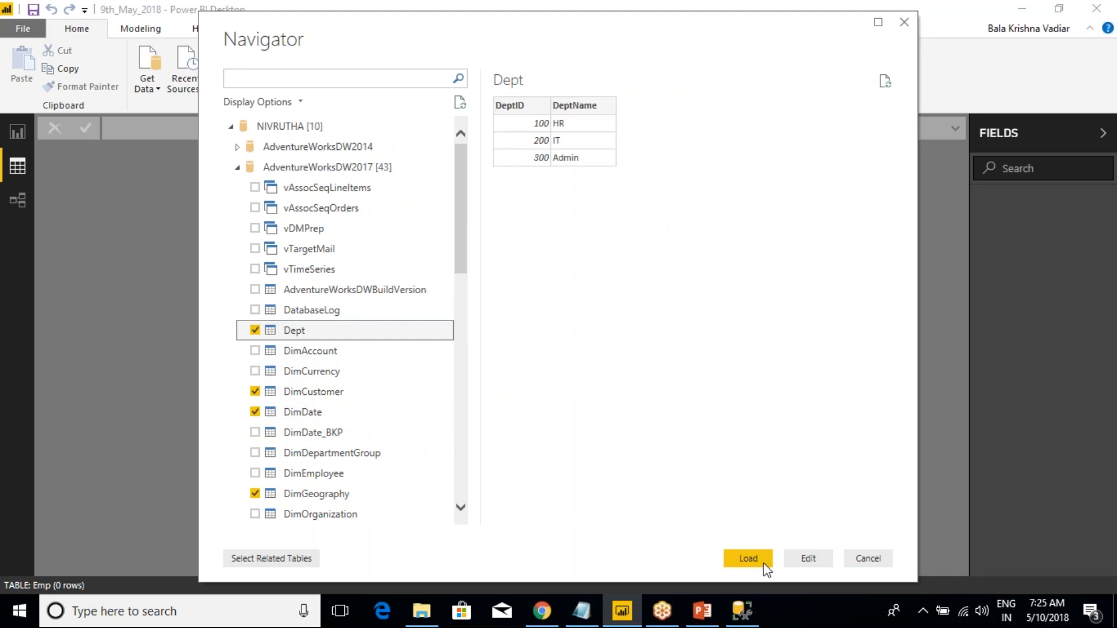
left_click(756, 560)
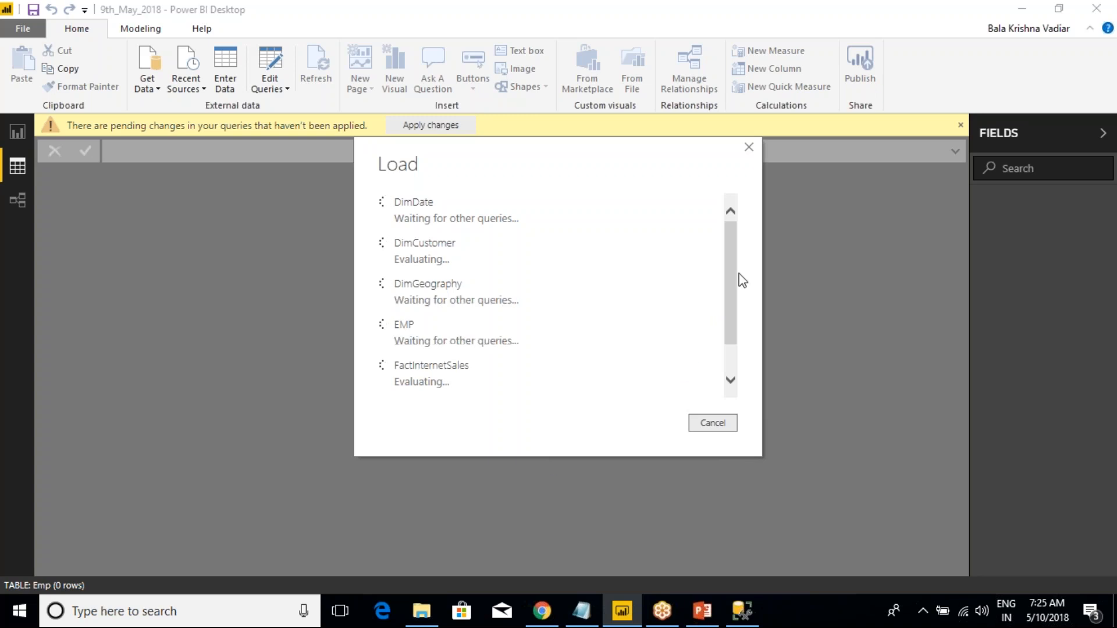
scroll(732, 285, "down", 1)
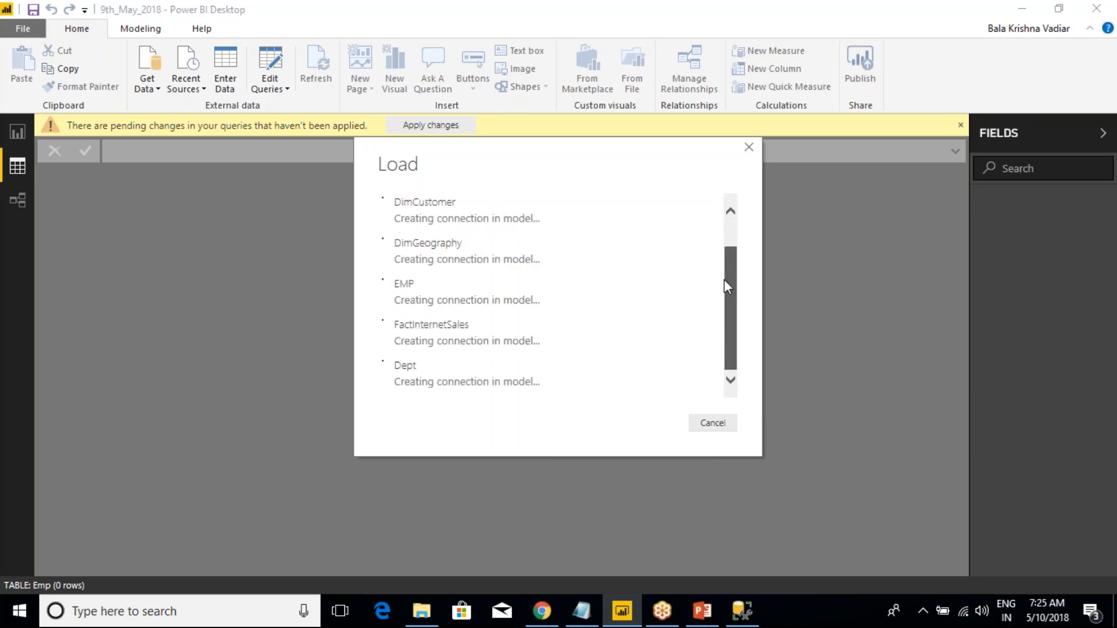
left_click_drag(725, 280, 718, 237)
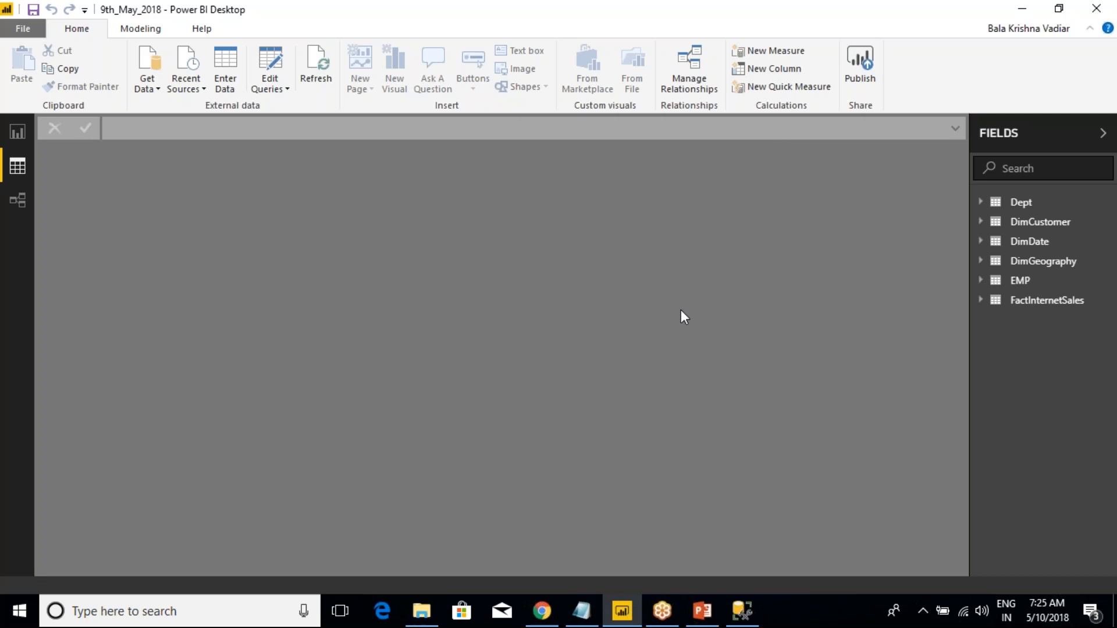
Step: Examine the list of loaded tables and view the columns and rows of the Dept table
mouse_move(929, 115)
left_mouse_down()
mouse_move(1073, 243)
mouse_move(1101, 350)
left_mouse_up()
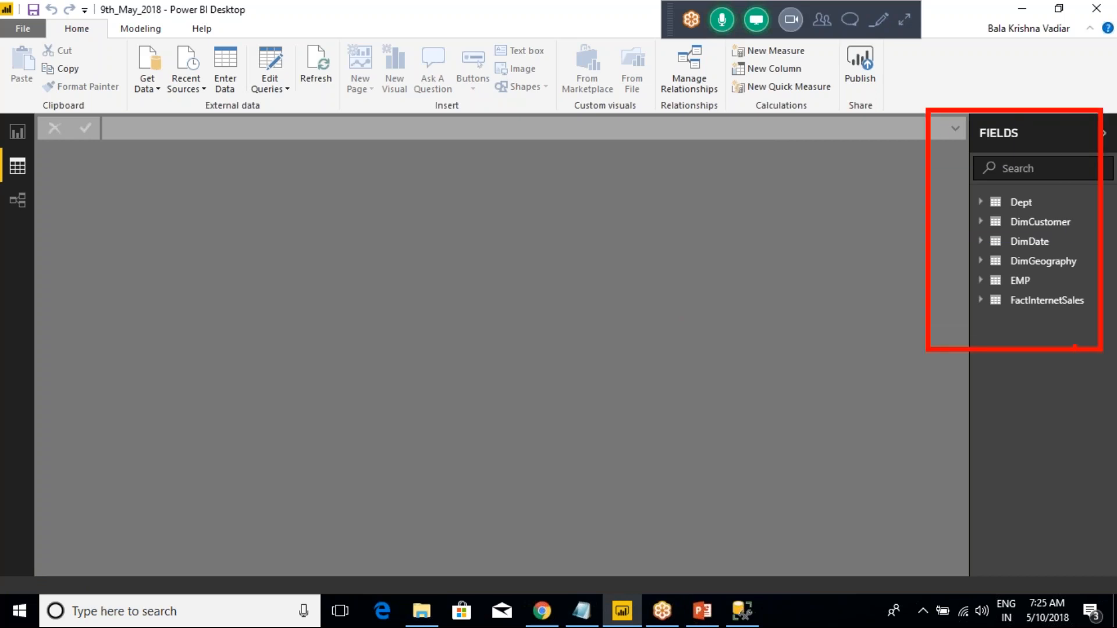
key("Escape")
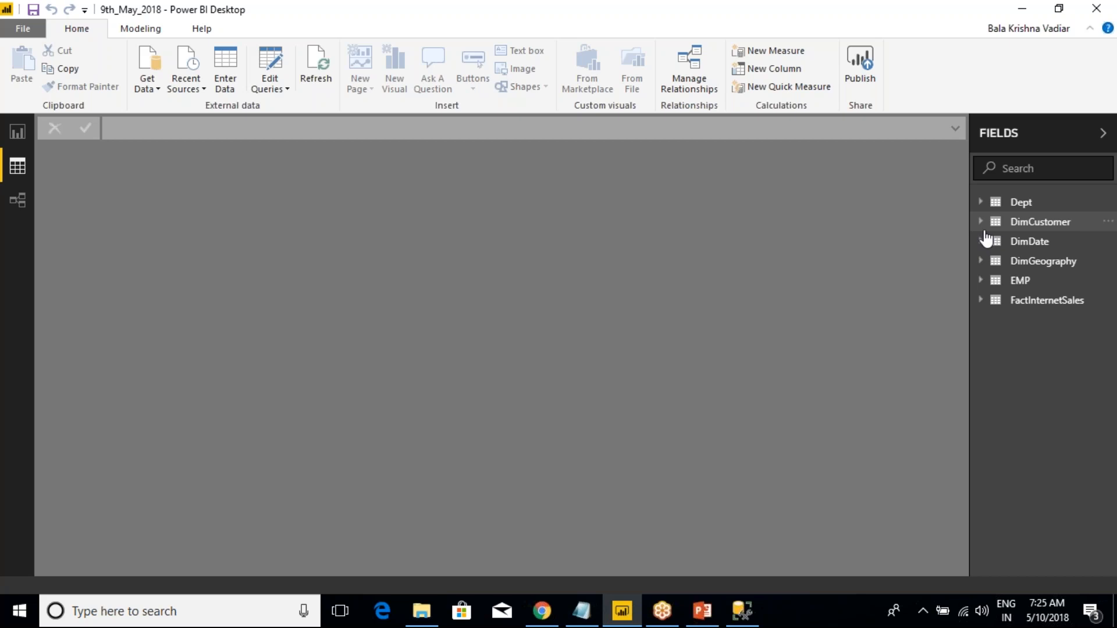
left_click(982, 204)
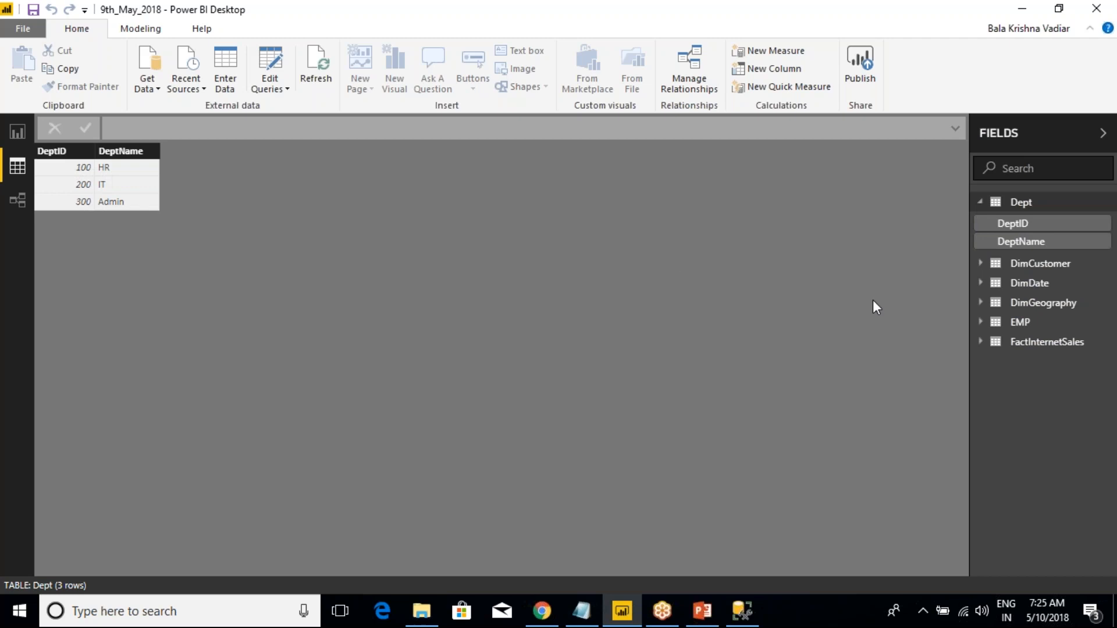
Step: In the relationships diagram, move DimCustomer below DimDate, FactInternetSales further from DimDate, and DimGeography beside DimCustomer, and inspect their key relationships
left_click(18, 200)
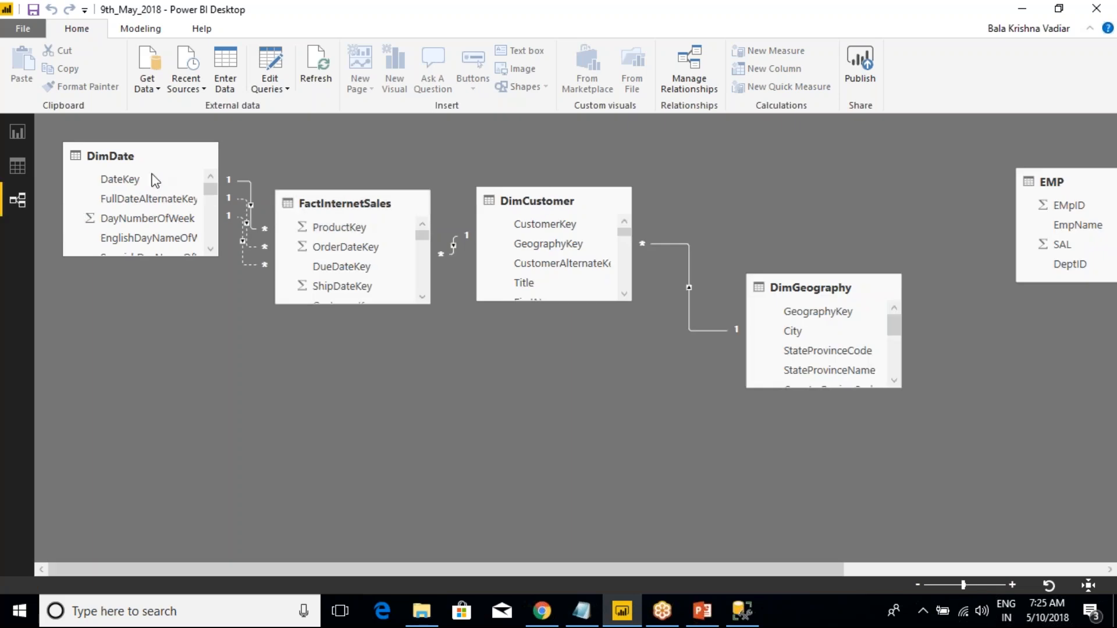
left_click_drag(551, 199, 179, 379)
left_click_drag(384, 204, 537, 201)
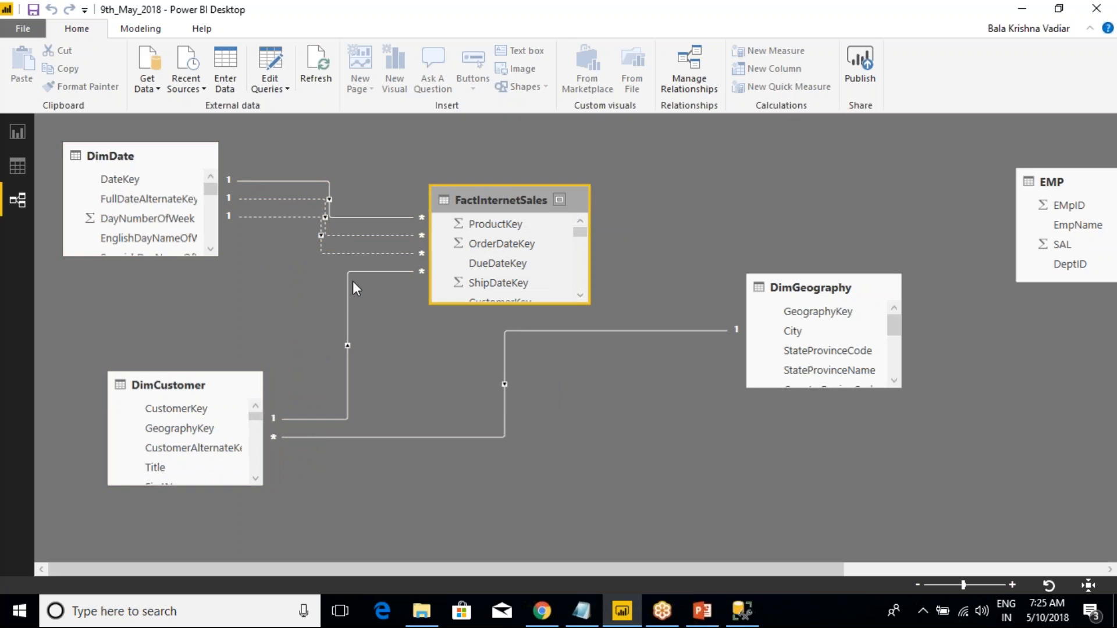
left_click_drag(798, 291, 472, 434)
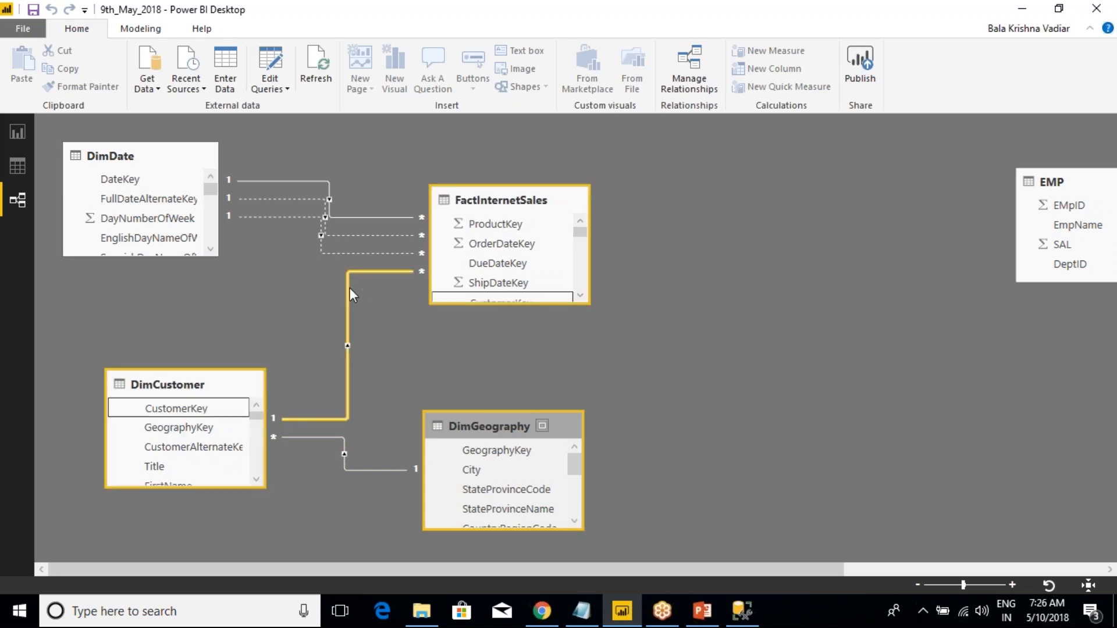
left_click(579, 295)
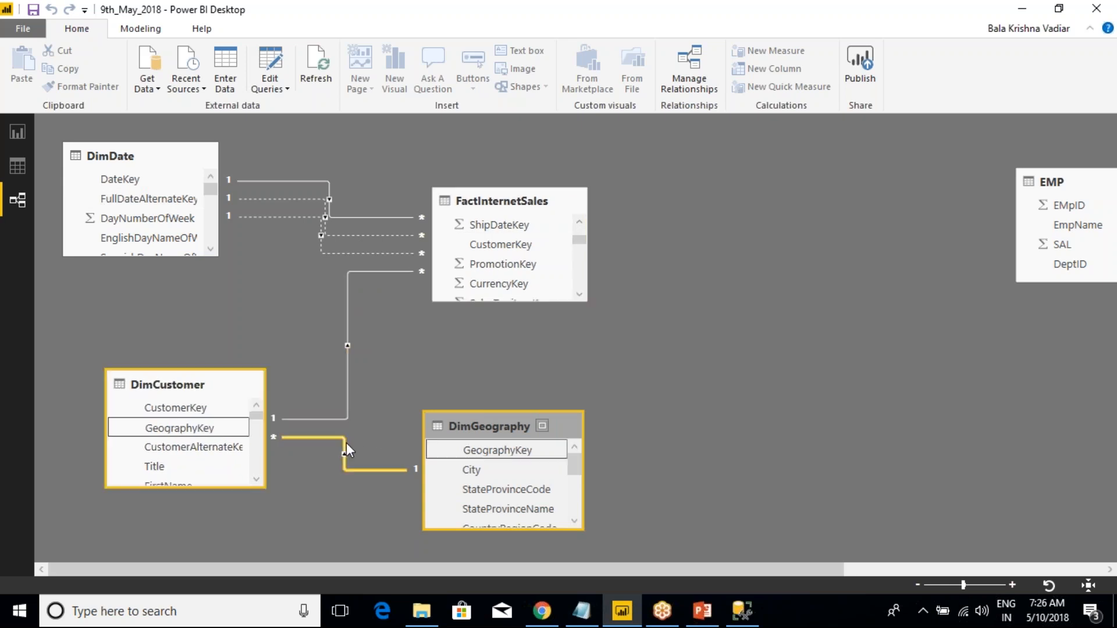
Step: Move the EMP table closer to FactInternetSales and the Dept table closer to EMP in the relationships diagram
left_click_drag(810, 567, 1025, 563)
left_click_drag(823, 177, 564, 188)
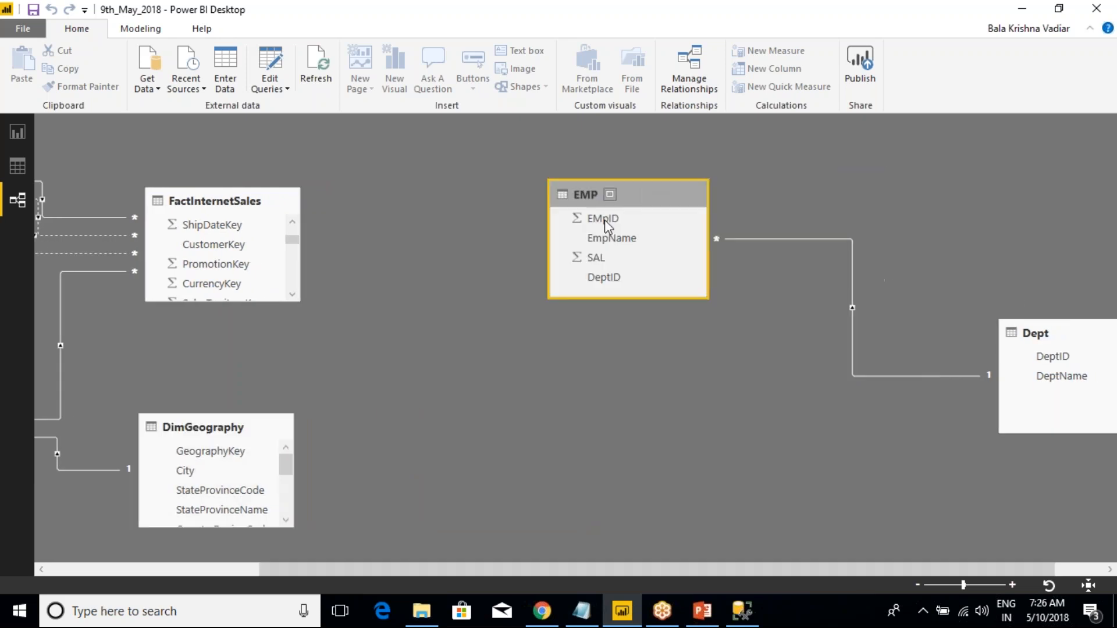
left_click_drag(1043, 330, 823, 298)
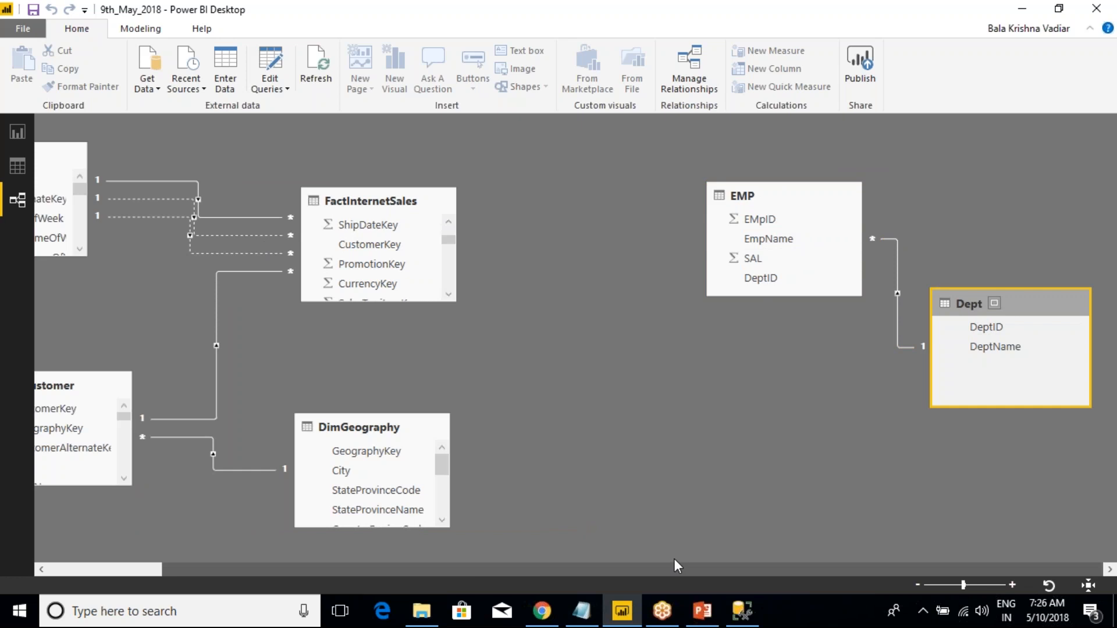
scroll(363, 539, "left", 5)
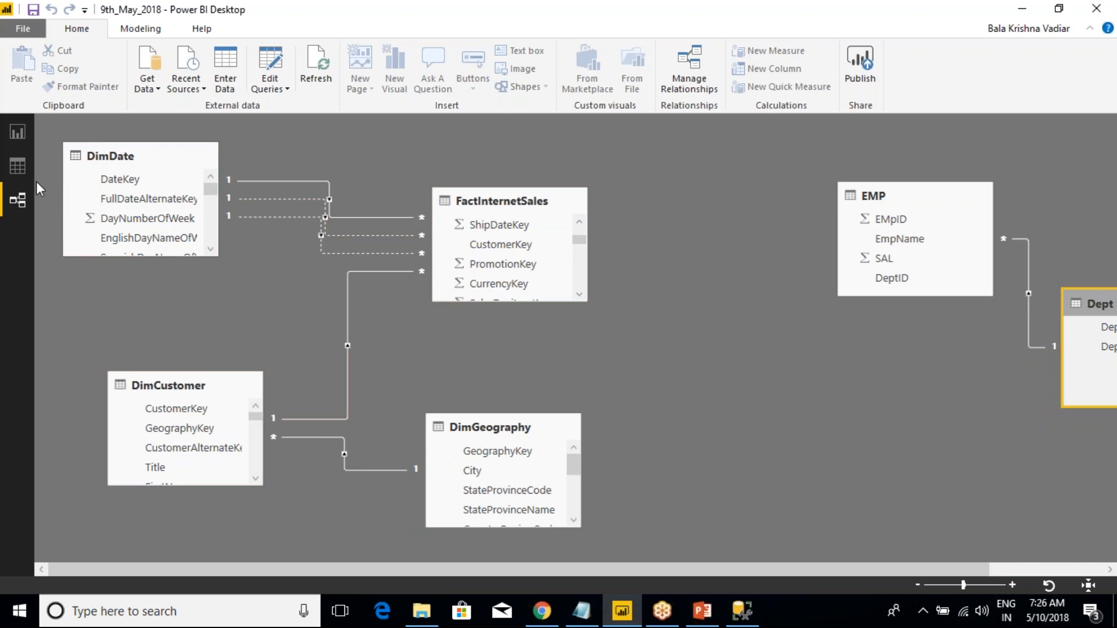
Step: Switch to the Report view and examine the Visualizations, Filters and Drillthrough areas
left_click(22, 134)
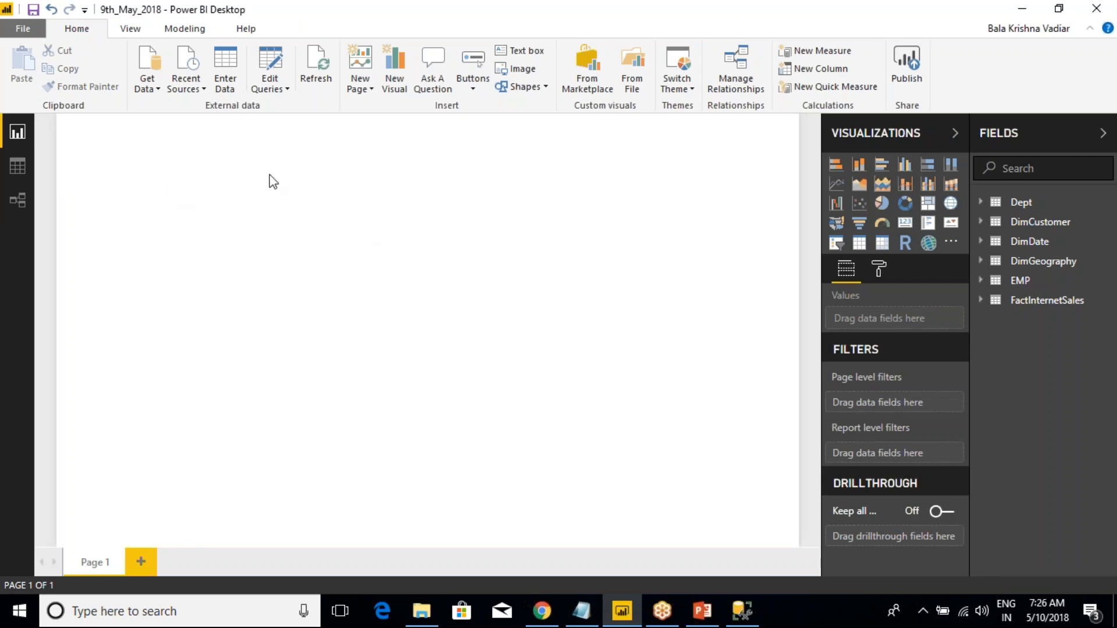
left_click_drag(809, 119, 973, 285)
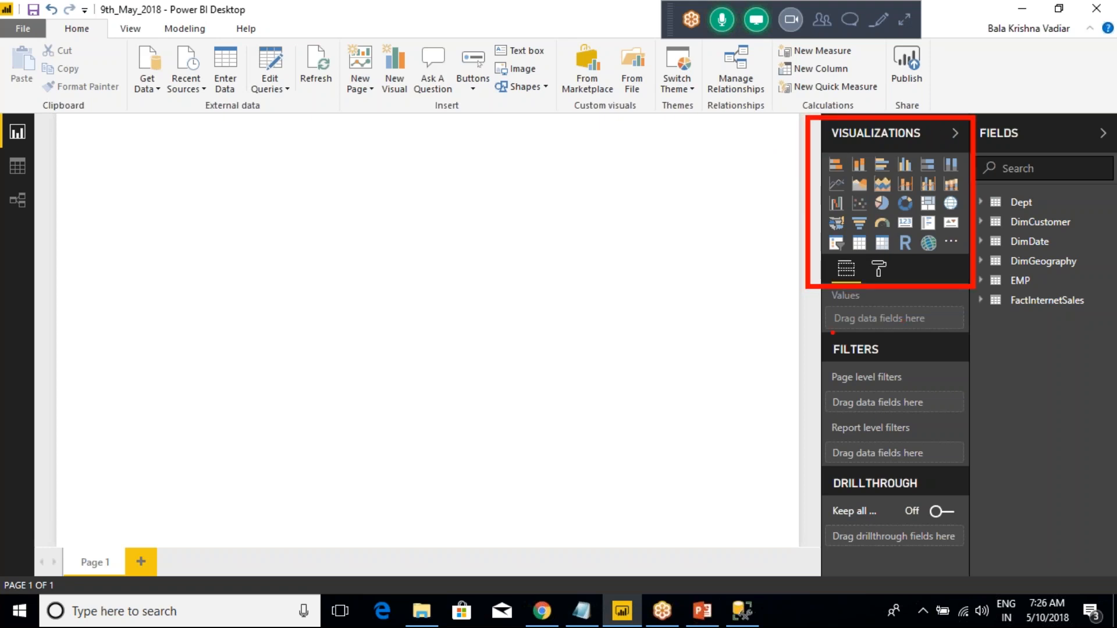
mouse_move(784, 333)
left_mouse_down()
mouse_move(831, 344)
mouse_move(967, 528)
mouse_move(967, 545)
left_mouse_up()
key("Escape")
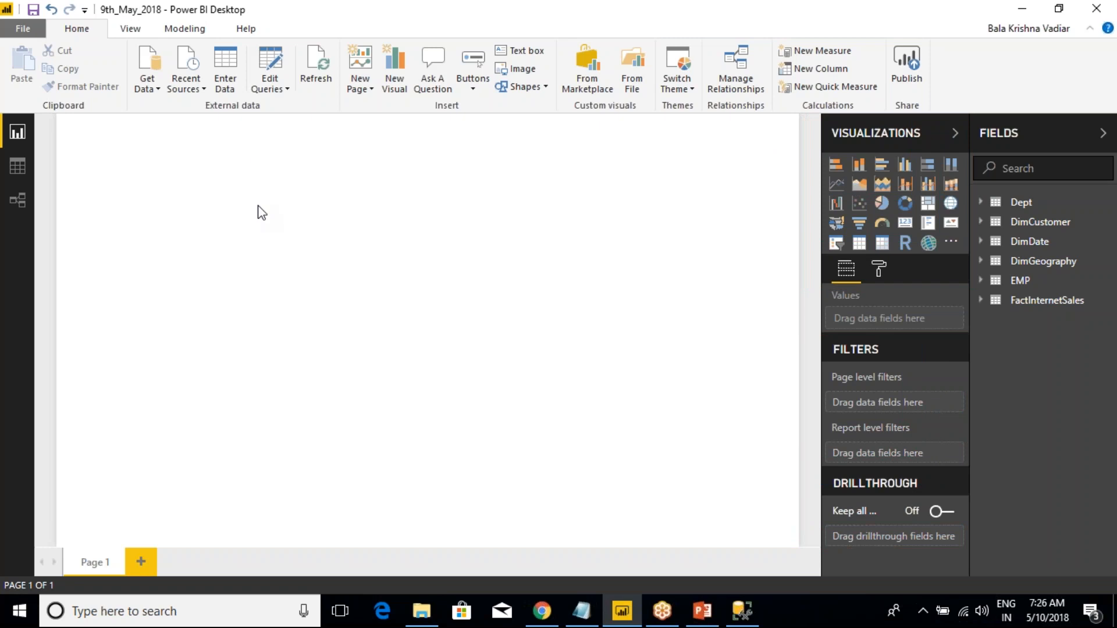
key("ctrl+2")
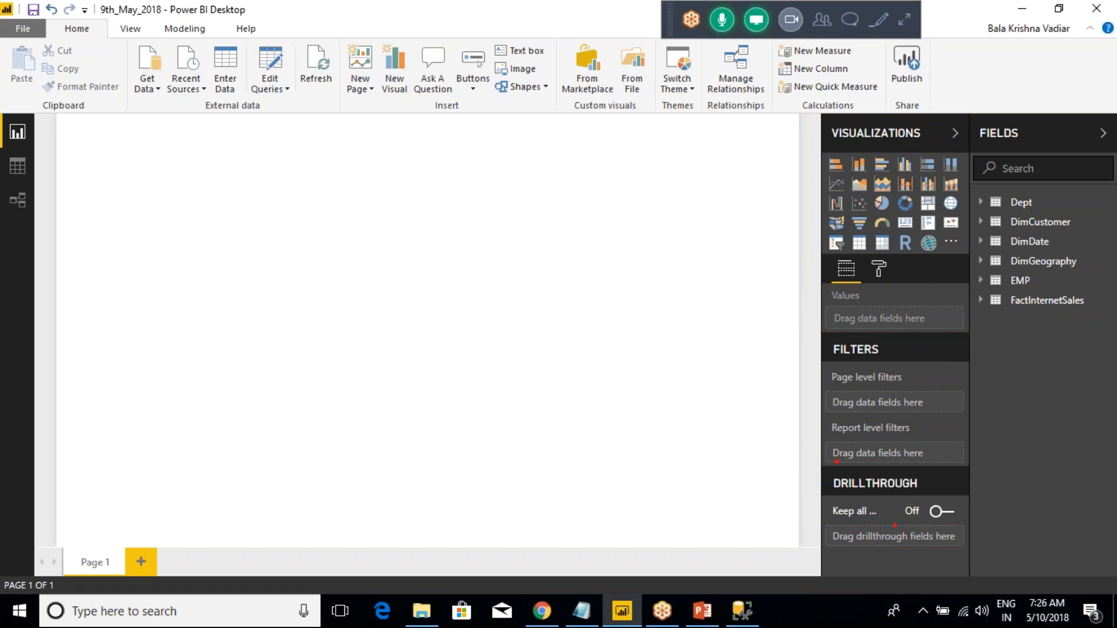
left_click_drag(804, 473, 983, 561)
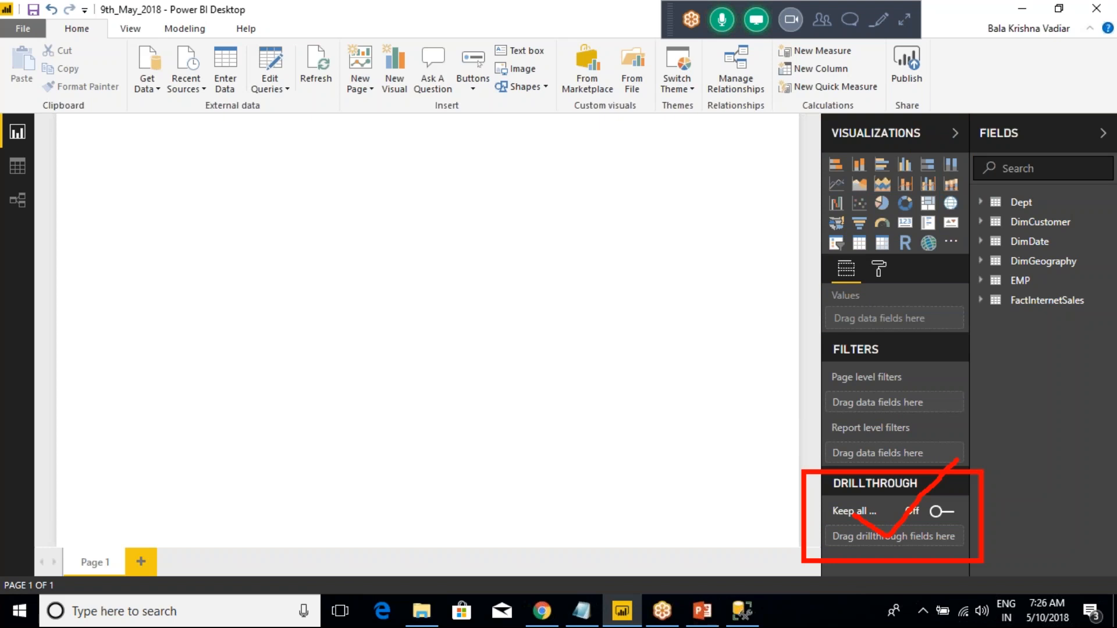
key("Escape")
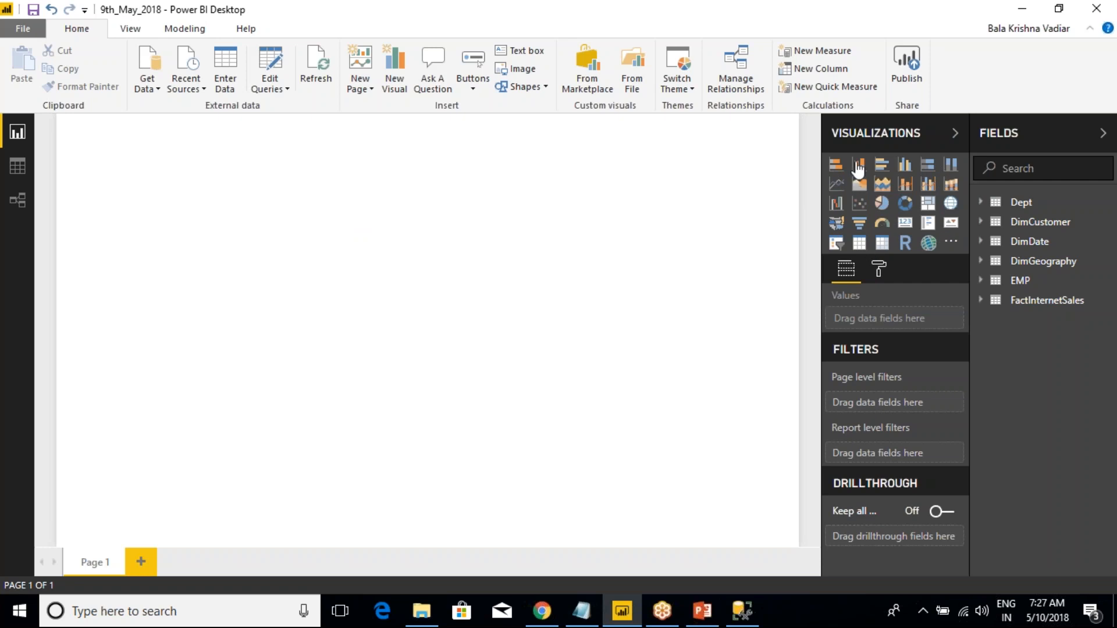
Step: Insert a stacked column chart on Page 1, enlarge it to fill most of the page and shift it toward the page's right edge
left_click(859, 166)
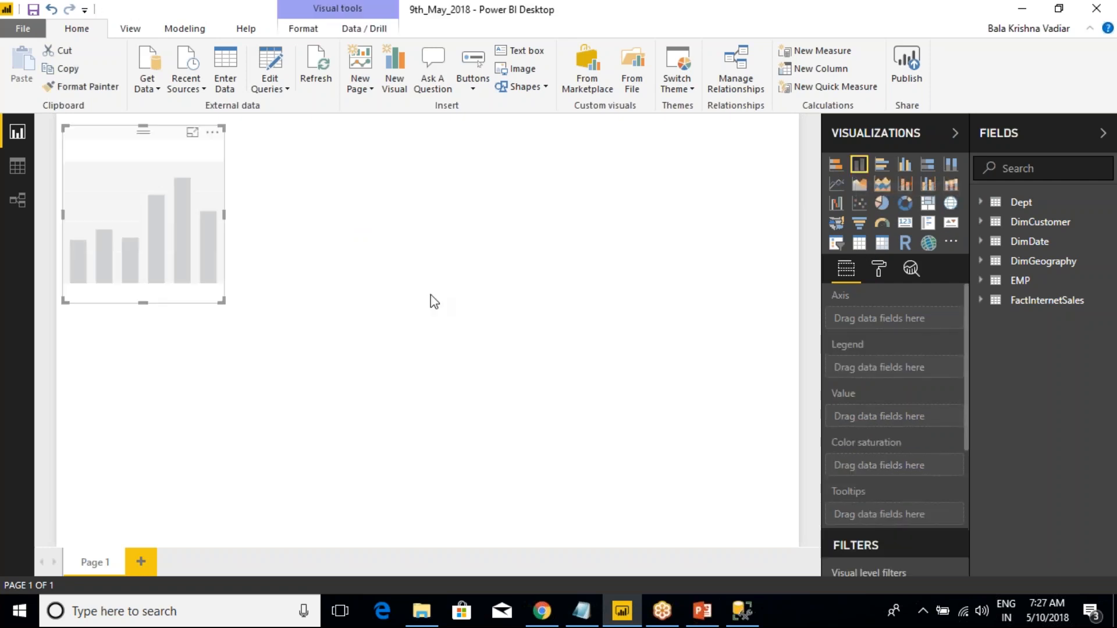
left_click_drag(227, 307, 692, 496)
left_click_drag(292, 328, 394, 317)
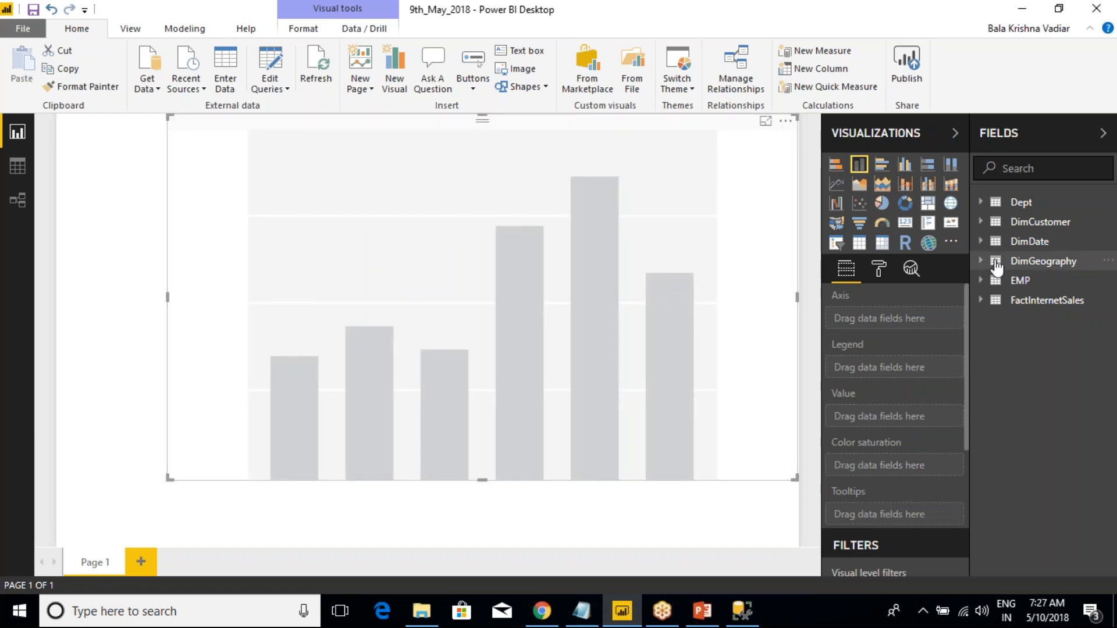
Step: Add SalesAmount from FactInternetSales as the column chart's value and collapse the table's field list
left_click(981, 300)
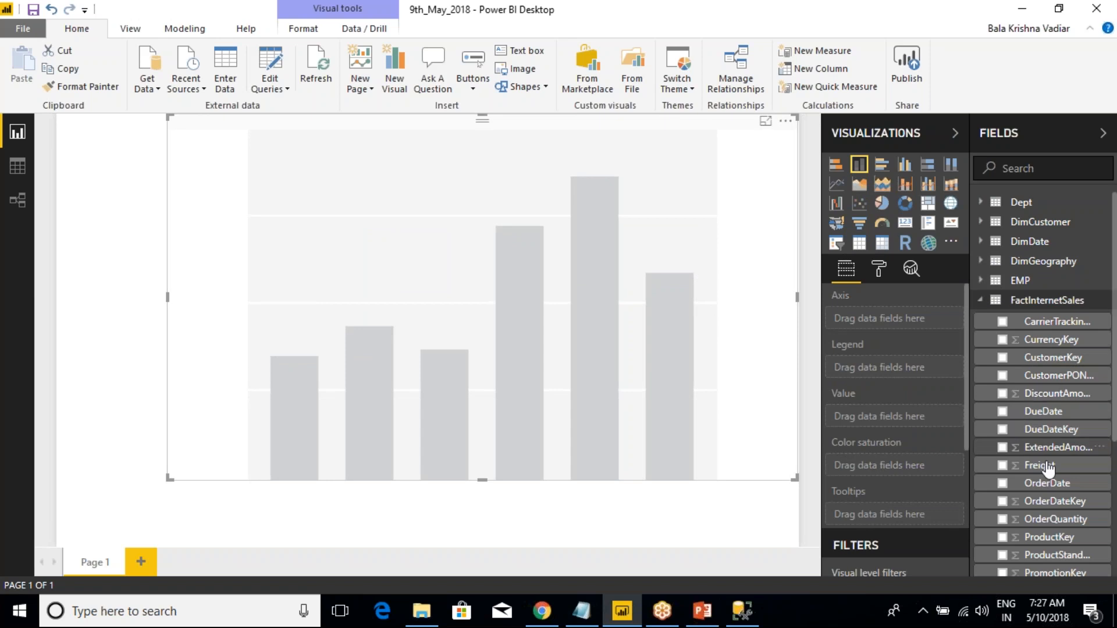
scroll(1003, 454, "down", 3)
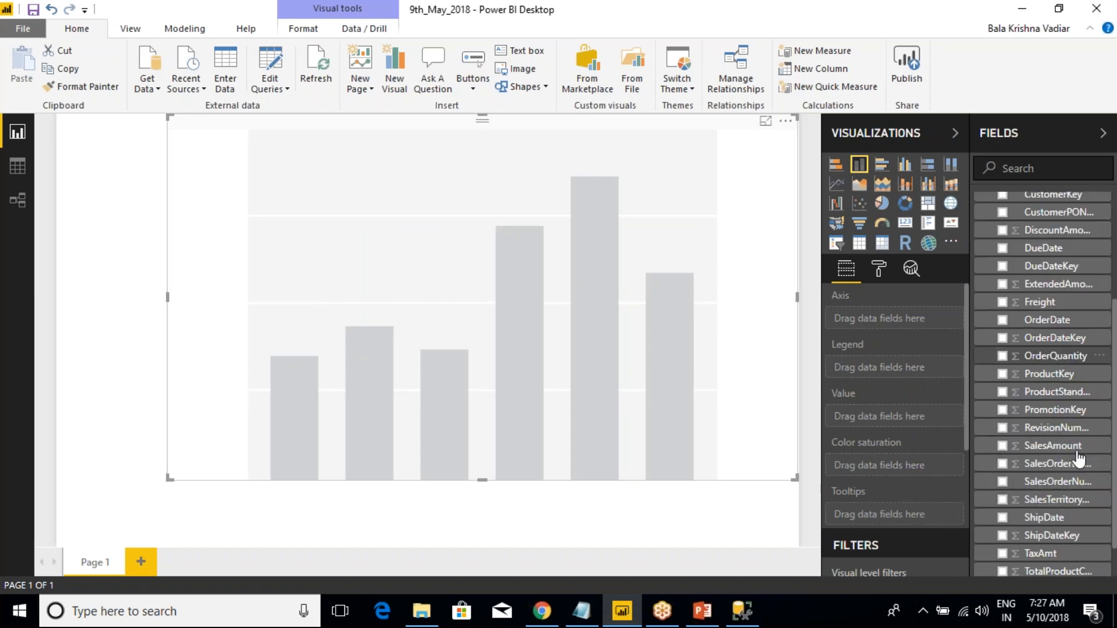
left_click(1002, 447)
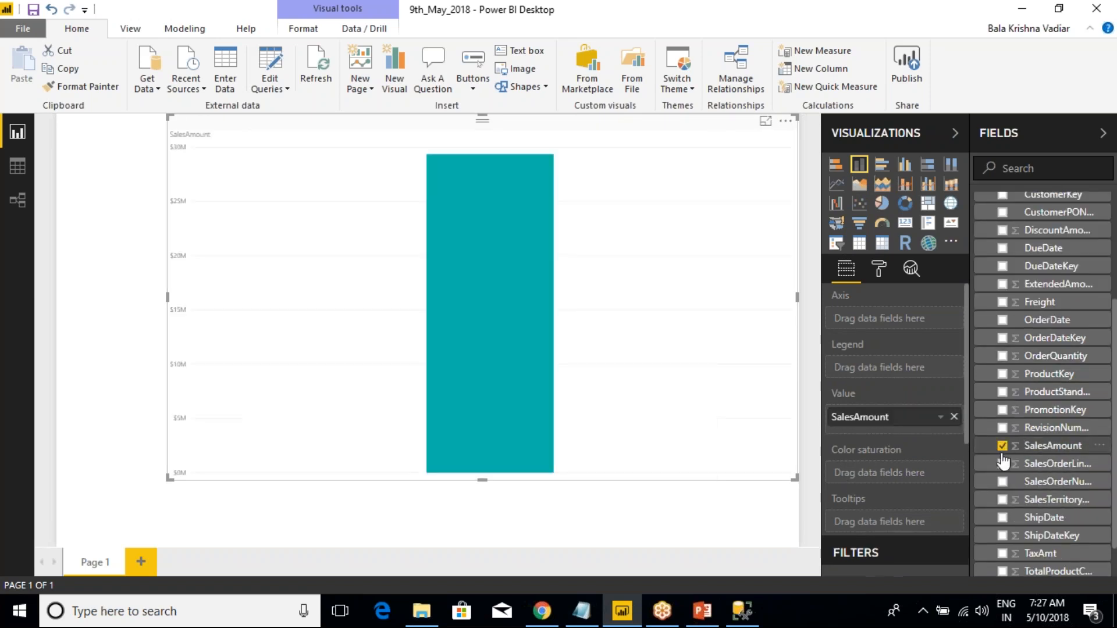
scroll(998, 460, "up", 3)
left_click(982, 302)
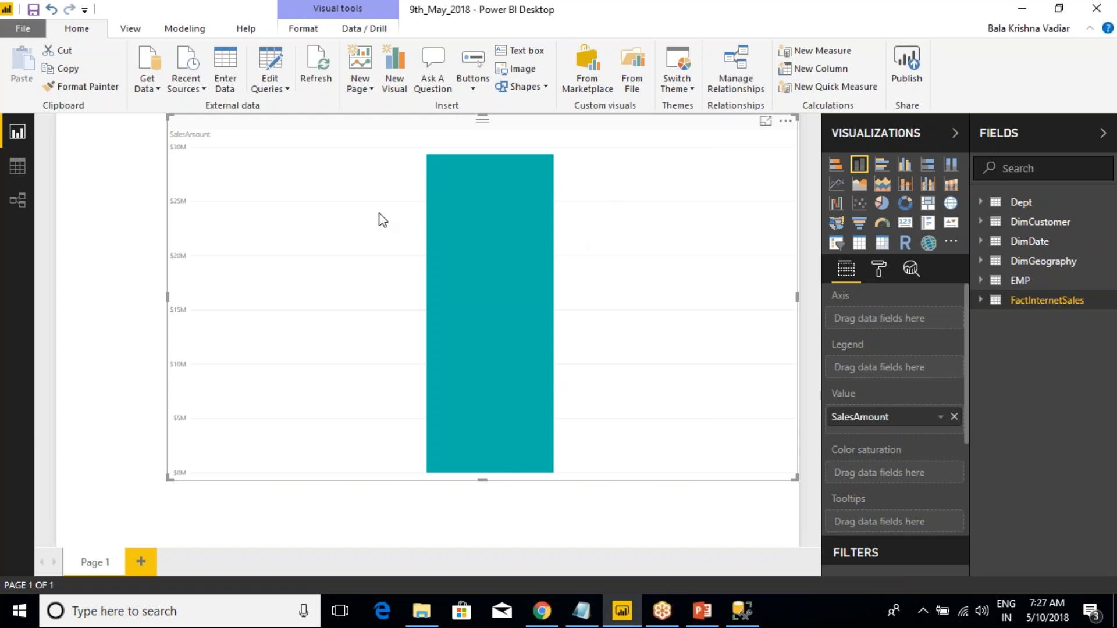
Step: Examine the DimCustomer, DimDate and DimGeography records in the Data view, and return to the Report view
left_click(982, 263)
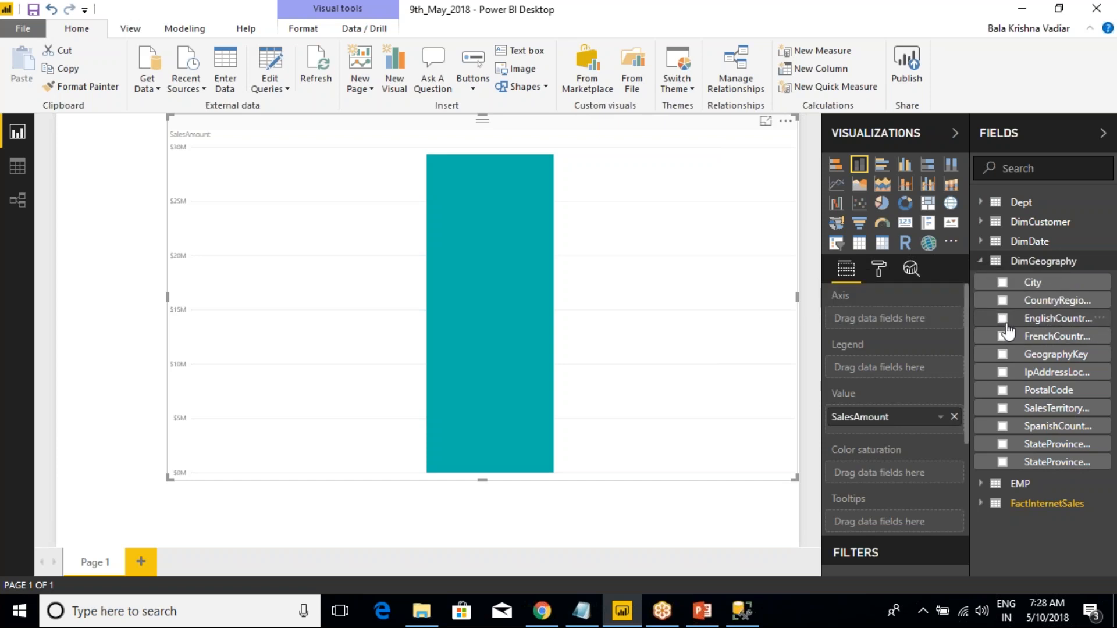
left_click(23, 167)
left_click(1041, 270)
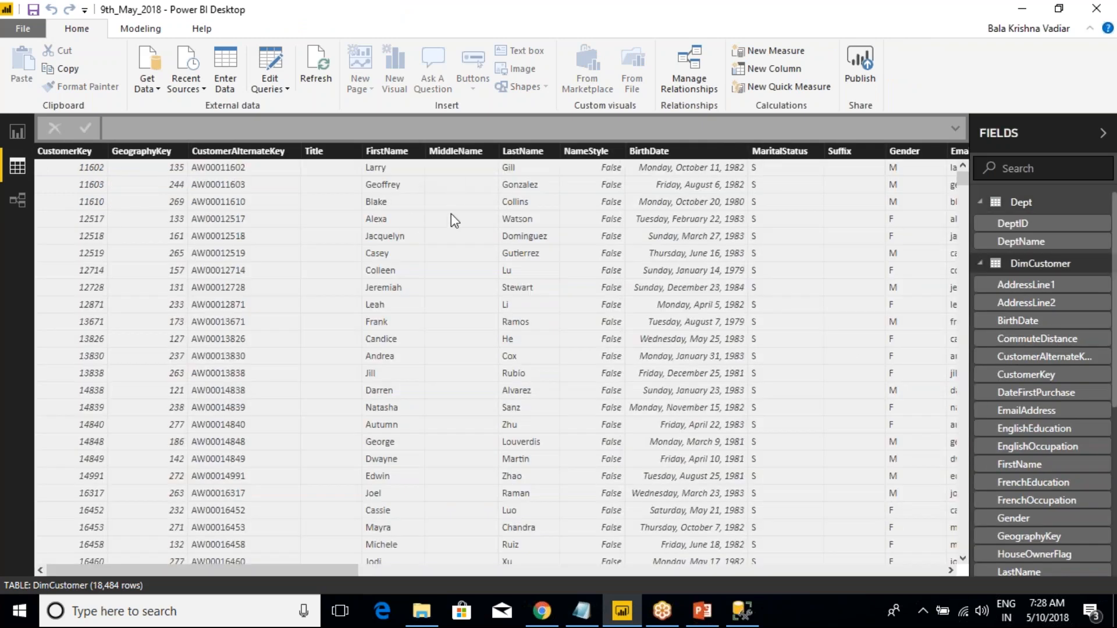
left_click(980, 265)
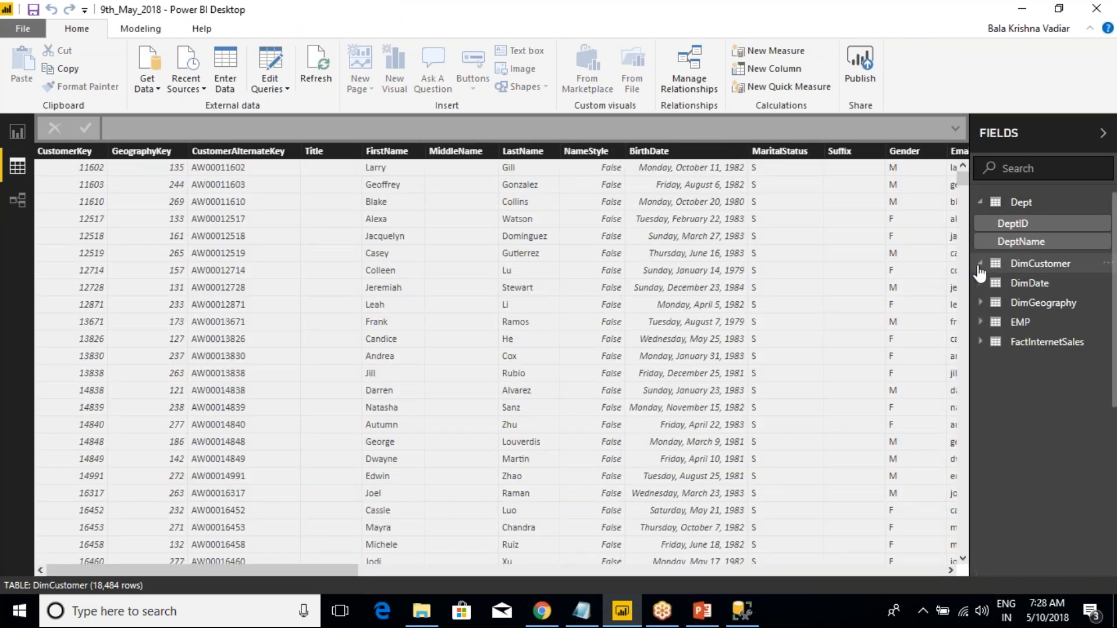
left_click(981, 283)
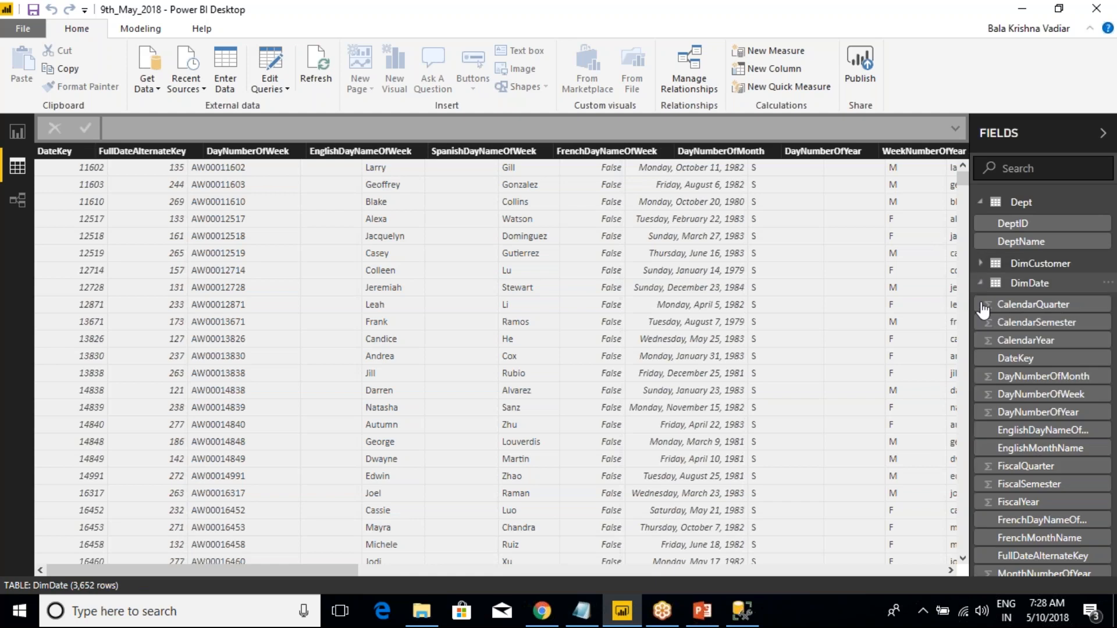
left_click(1007, 284)
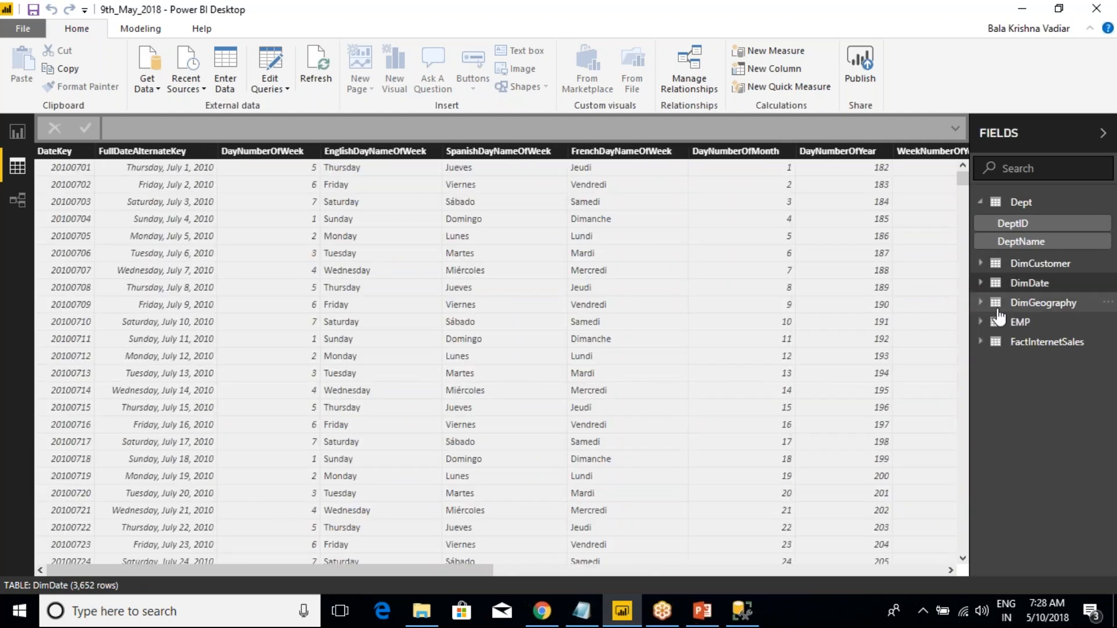
left_click(1033, 306)
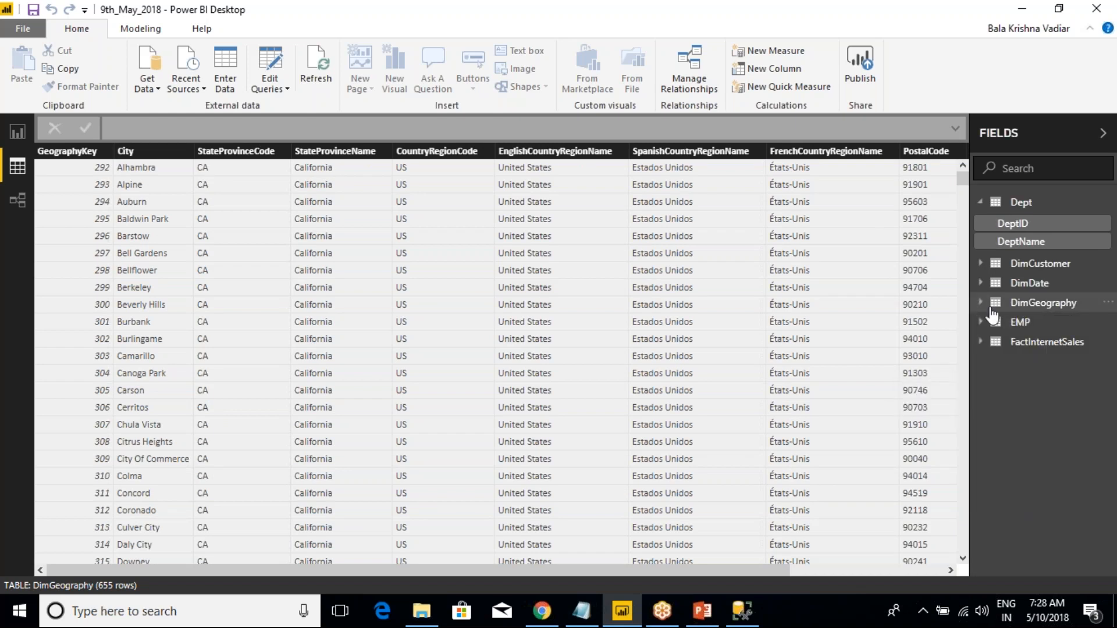
left_click(19, 132)
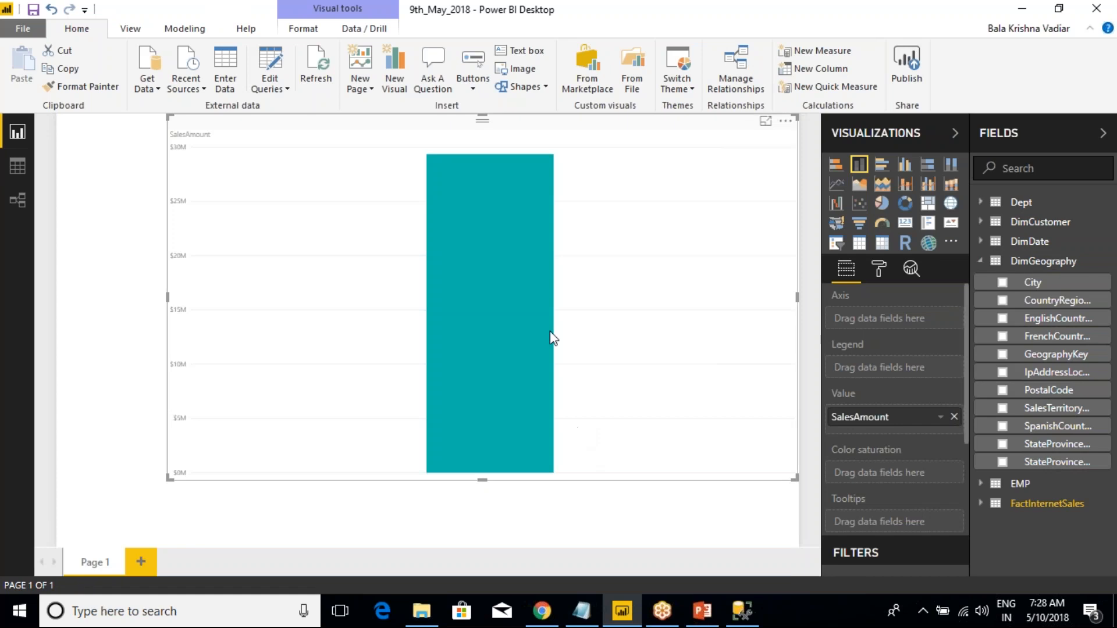
Step: Add EnglishCountryRegionName from DimGeography as the column chart's axis and narrow the chart by moving its left edge inward
left_click(981, 263)
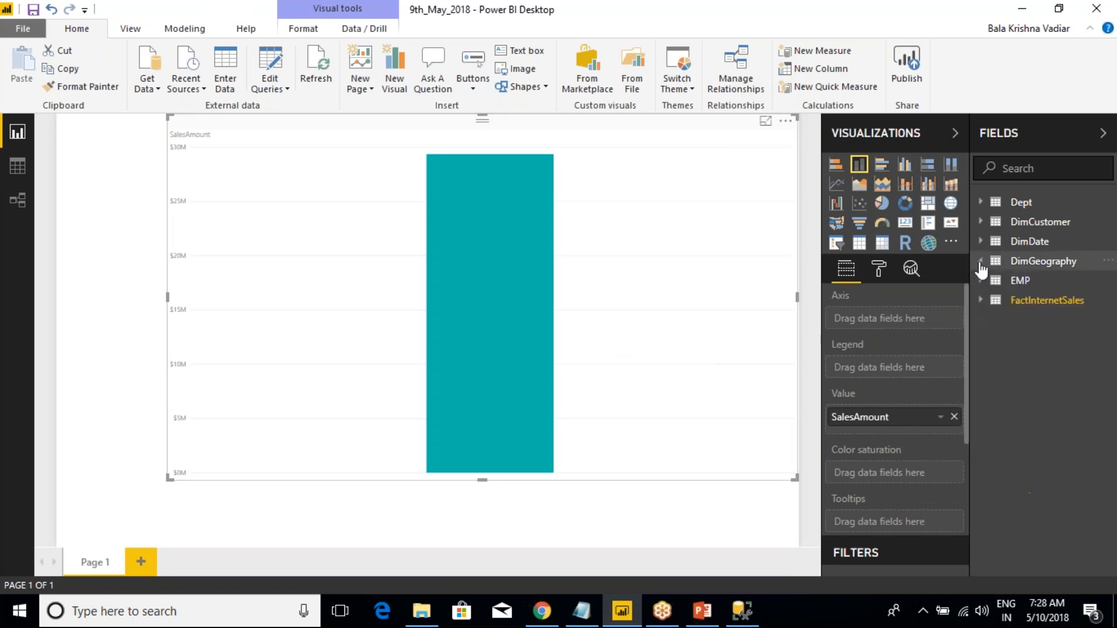
left_click(981, 301)
scroll(1054, 475, "down", 1)
scroll(1054, 474, "down", 4)
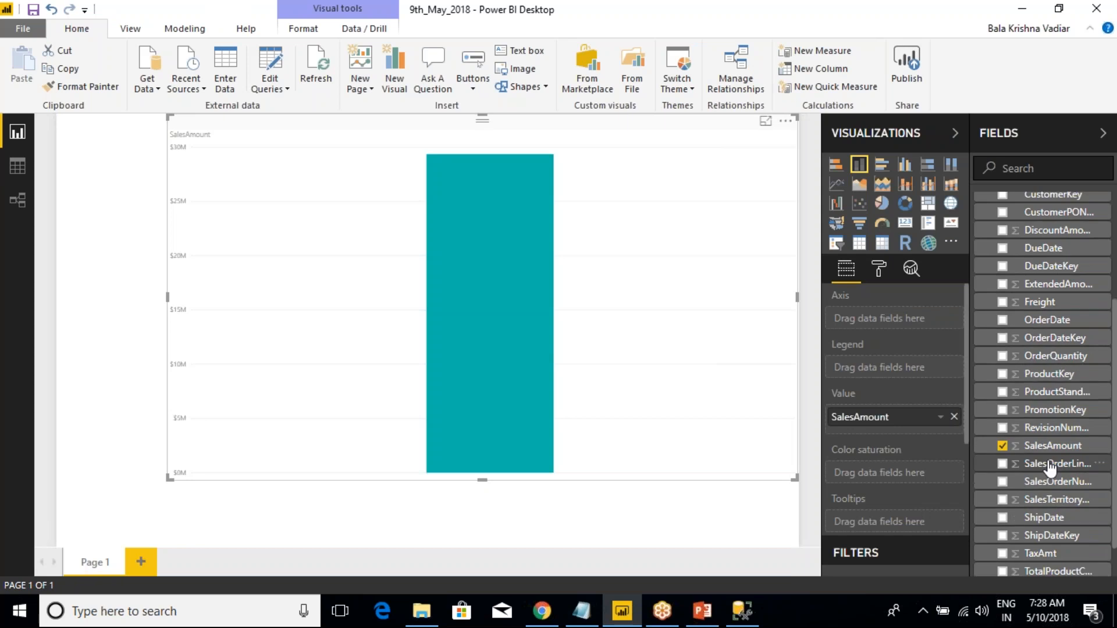
scroll(1055, 469, "up", 8)
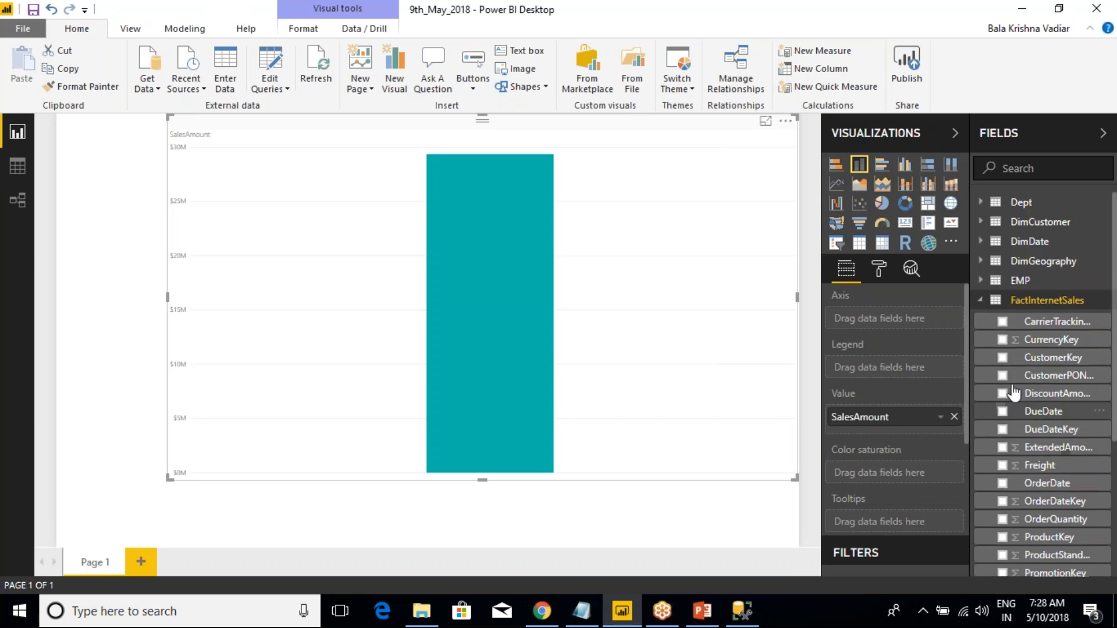
left_click(981, 301)
left_click(981, 263)
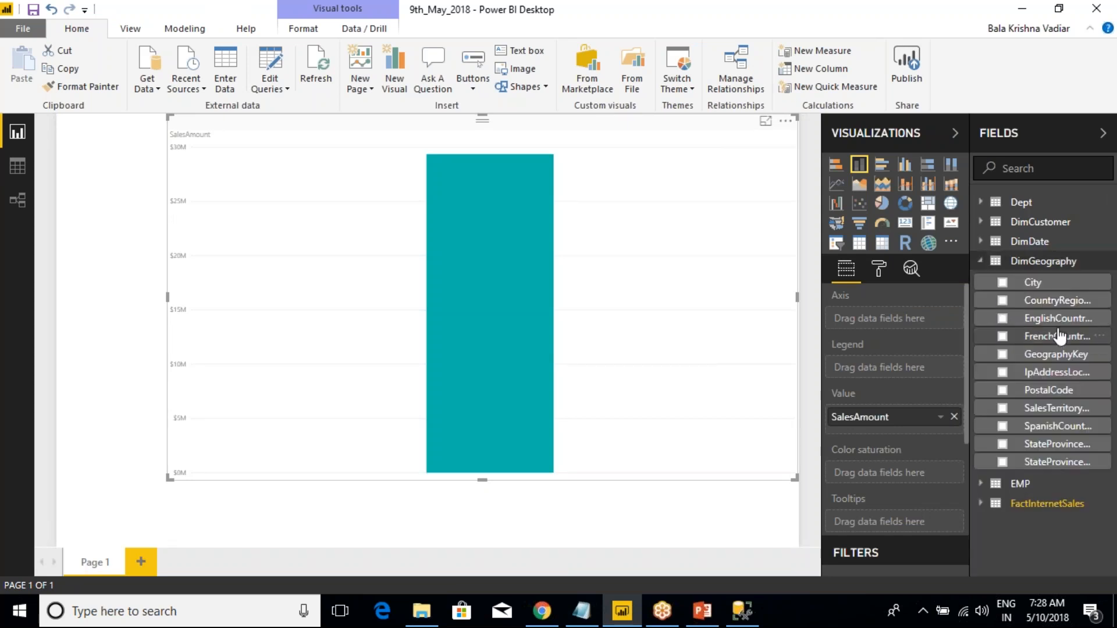
left_click(1002, 319)
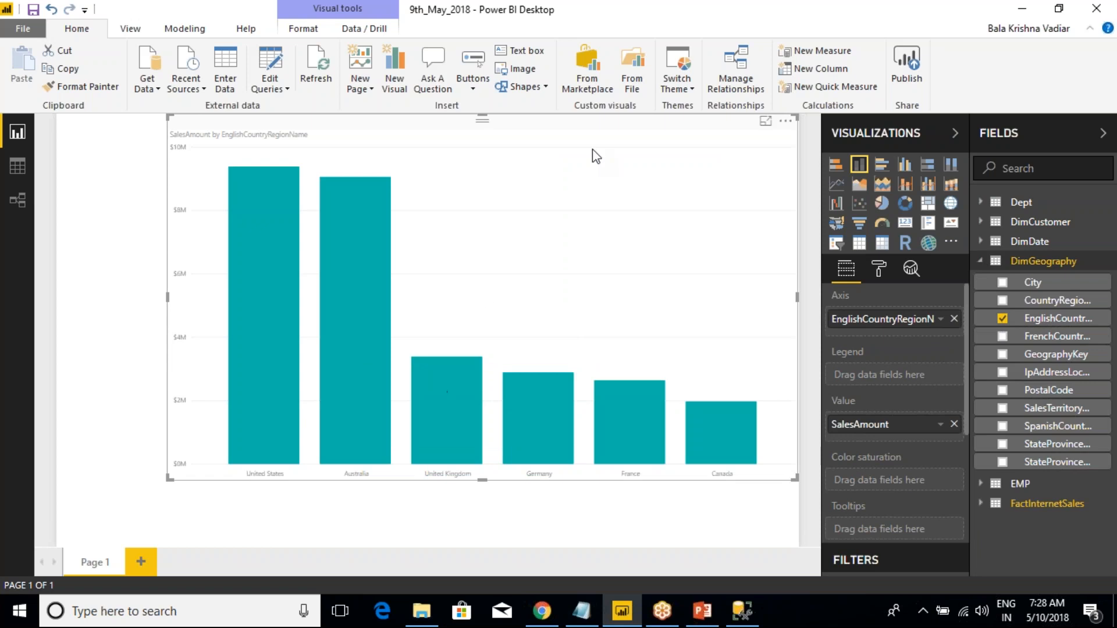
left_click_drag(169, 299, 250, 297)
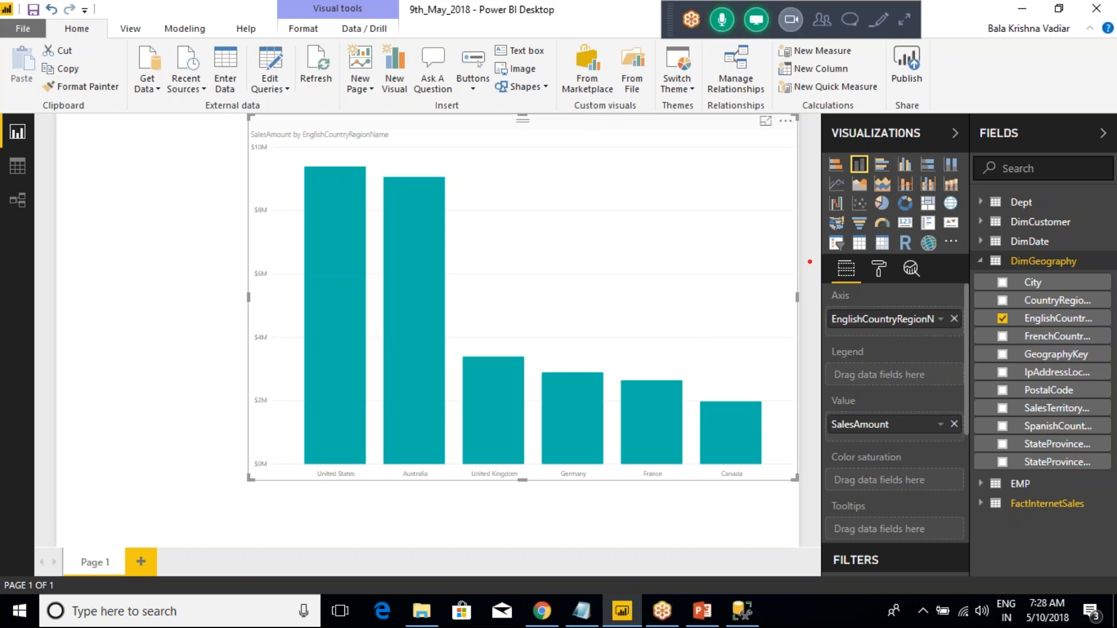
left_click_drag(809, 255, 957, 293)
key("Escape")
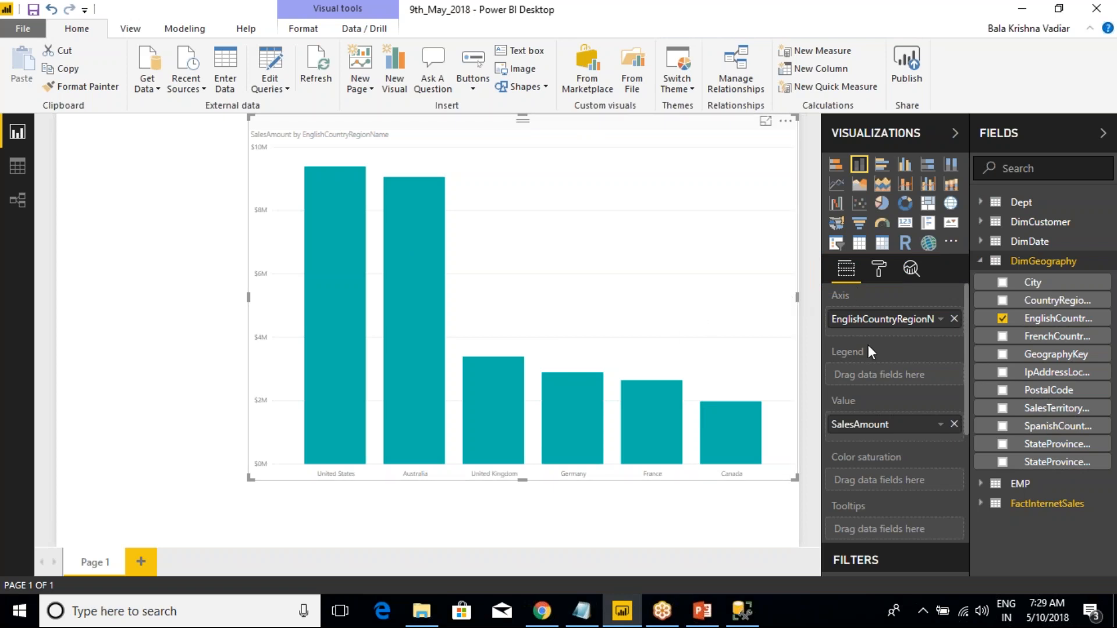
key("ctrl+2")
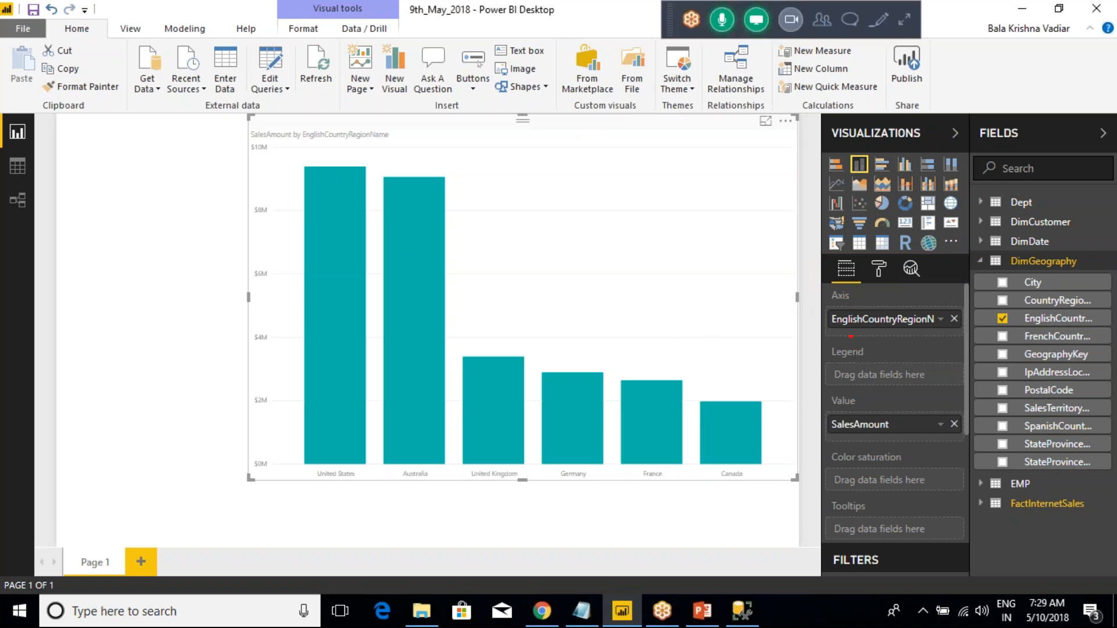
left_click_drag(844, 304, 907, 302)
left_click_drag(869, 427, 926, 386)
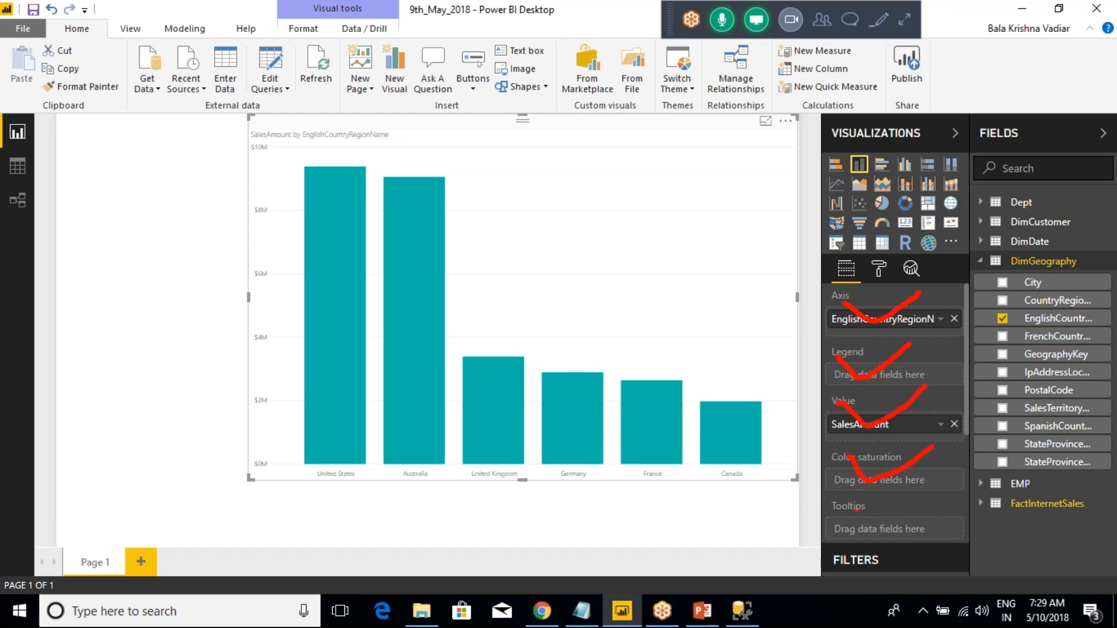
mouse_move(817, 307)
left_mouse_down()
mouse_move(795, 347)
mouse_move(826, 494)
left_mouse_up()
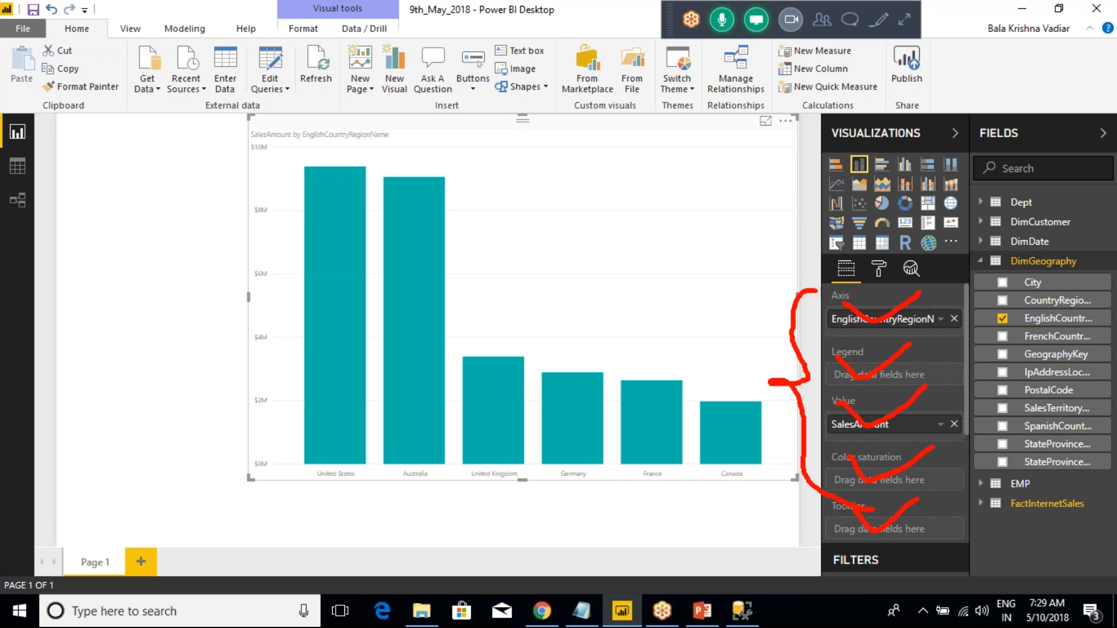
key("Escape")
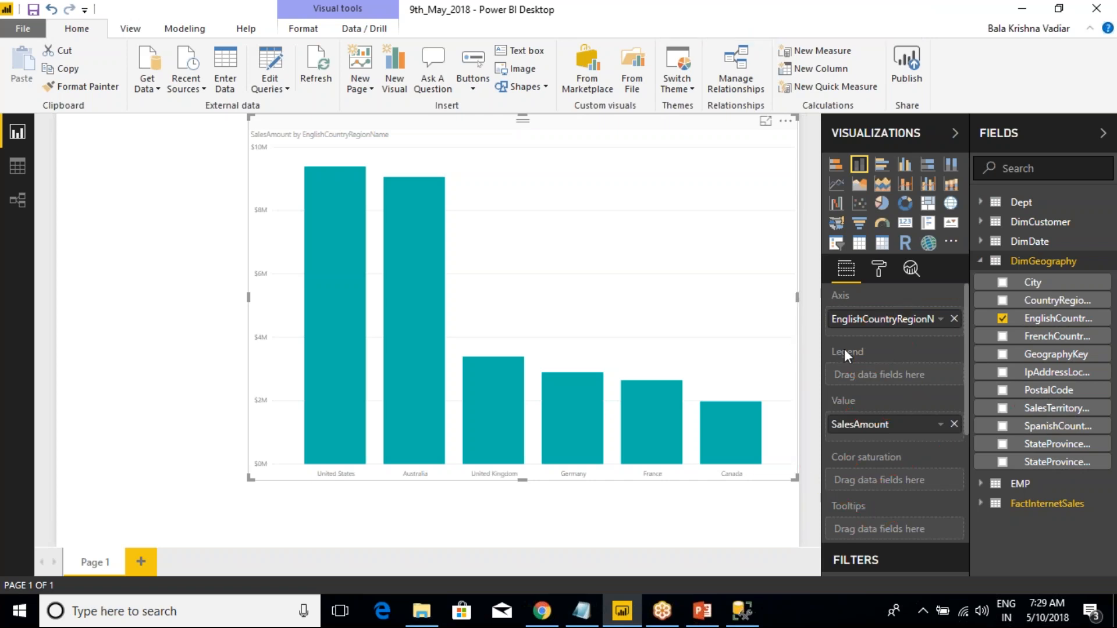
Step: Open the formatting options of the SalesAmount column chart
left_click(880, 273)
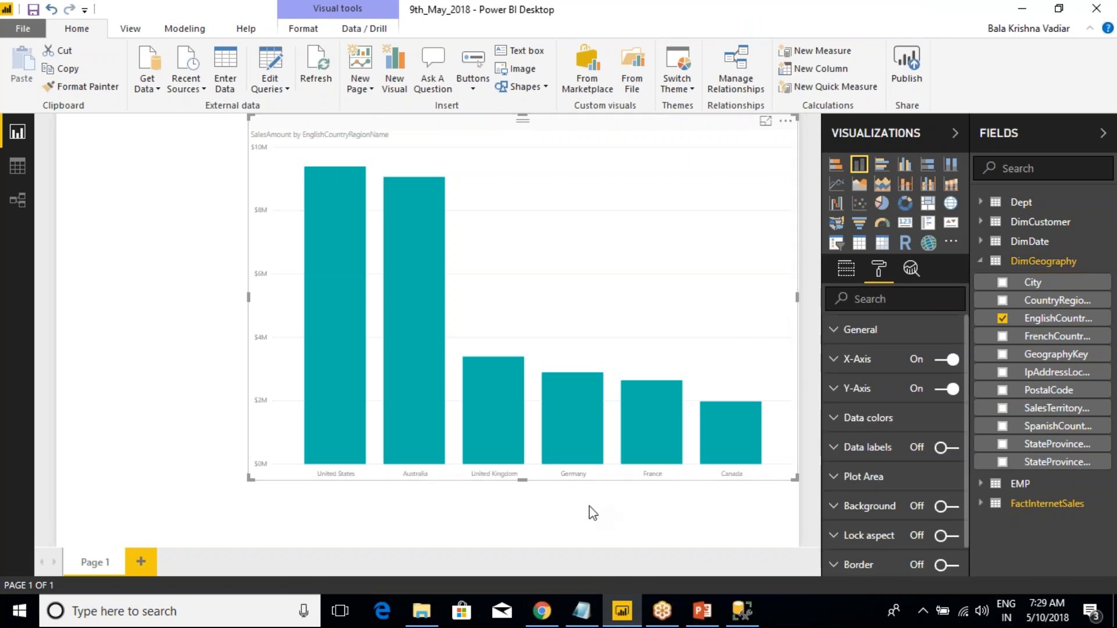
left_click_drag(483, 484, 840, 479)
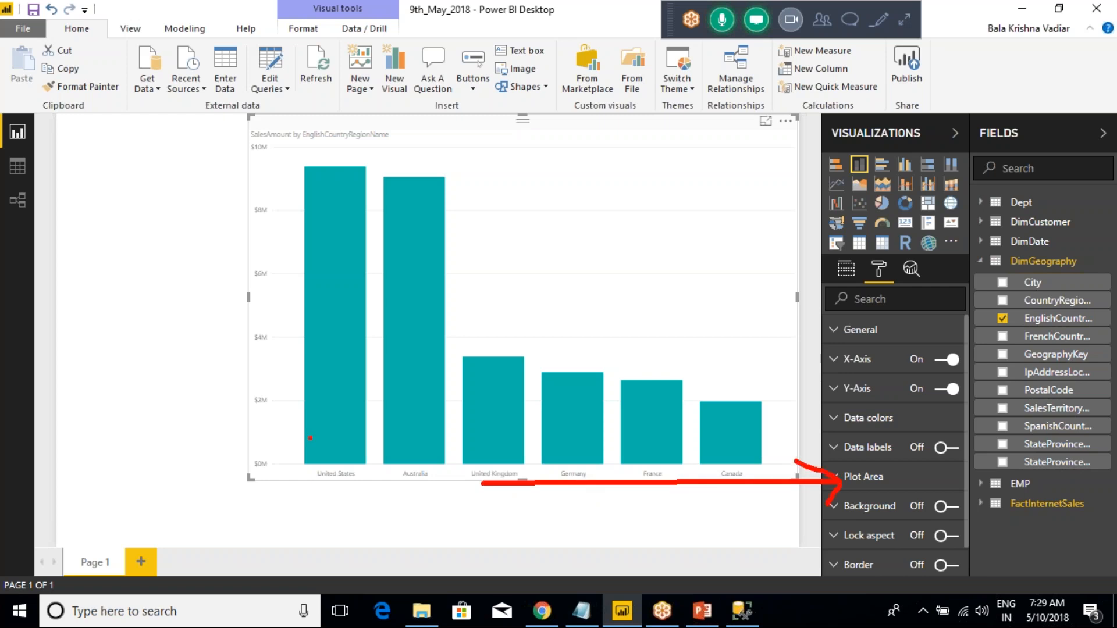
mouse_move(244, 493)
left_mouse_down()
mouse_move(256, 220)
mouse_move(271, 237)
left_mouse_up()
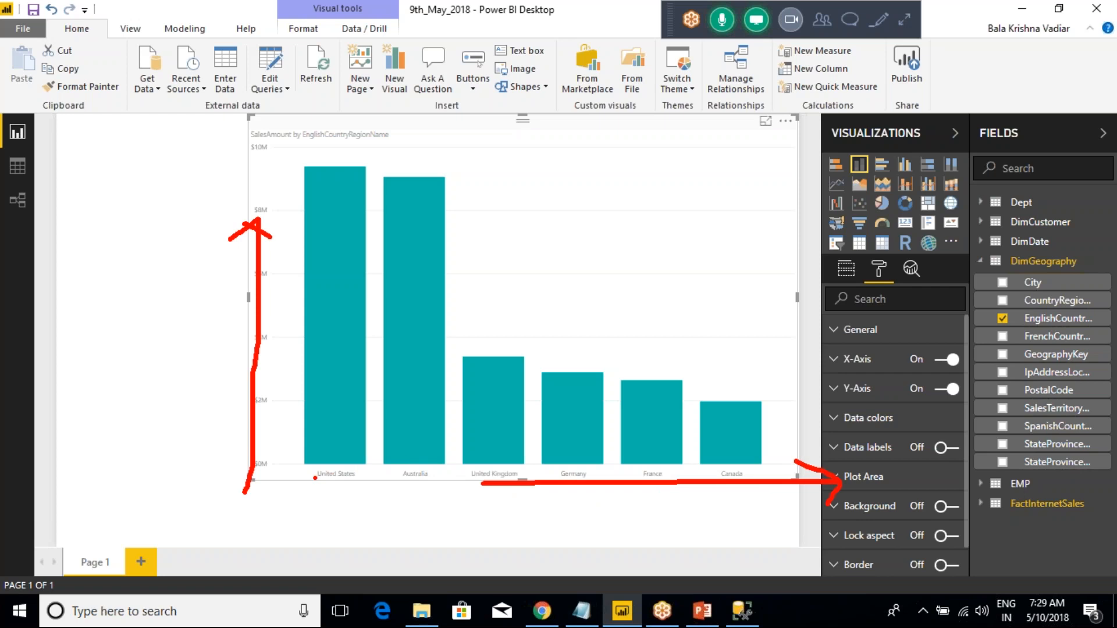
mouse_move(356, 461)
left_mouse_down()
mouse_move(279, 478)
mouse_move(454, 506)
mouse_move(371, 465)
mouse_move(431, 443)
left_mouse_up()
left_click(440, 450)
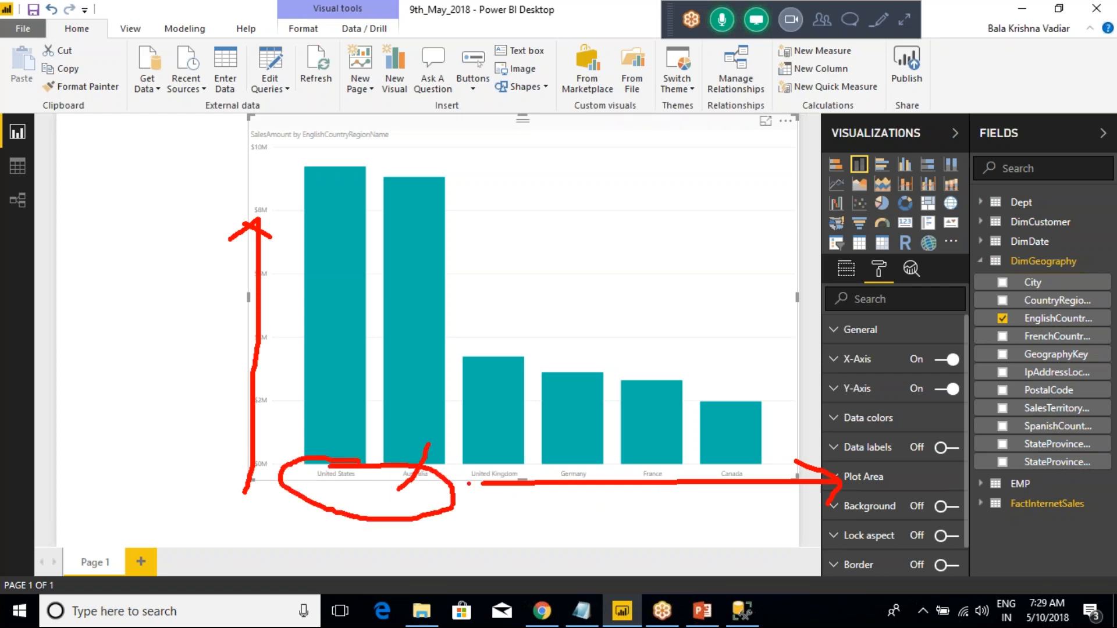
left_click_drag(475, 499, 509, 434)
left_click_drag(475, 329, 467, 372)
mouse_move(528, 353)
left_mouse_down()
mouse_move(509, 355)
mouse_move(582, 364)
left_mouse_up()
key("Escape")
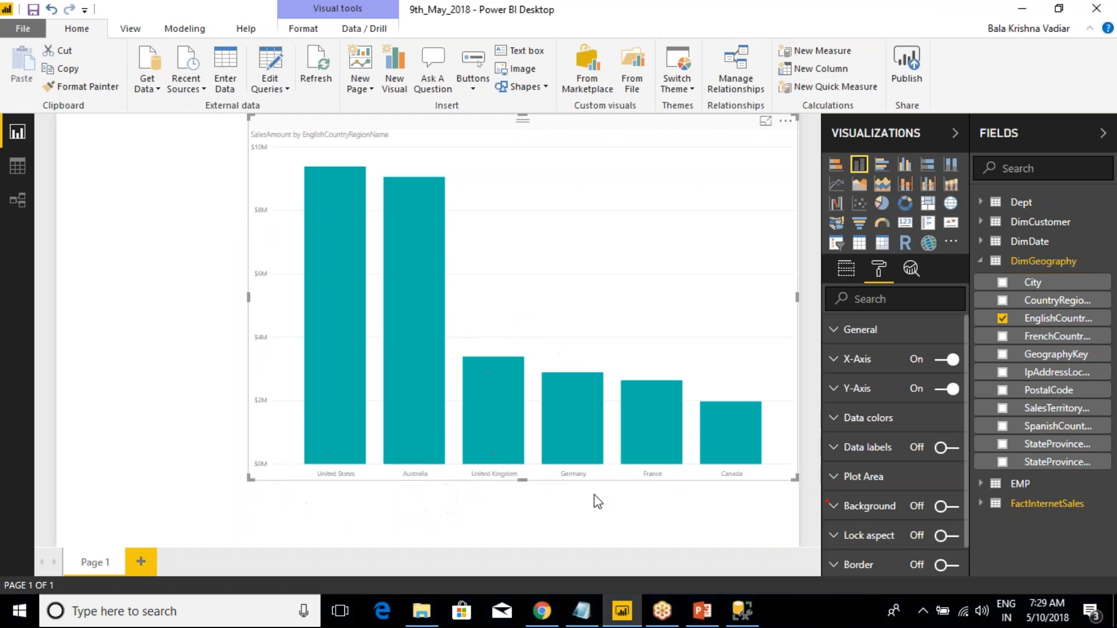
mouse_move(224, 495)
left_mouse_down()
mouse_move(227, 158)
mouse_move(203, 173)
mouse_move(299, 188)
left_mouse_up()
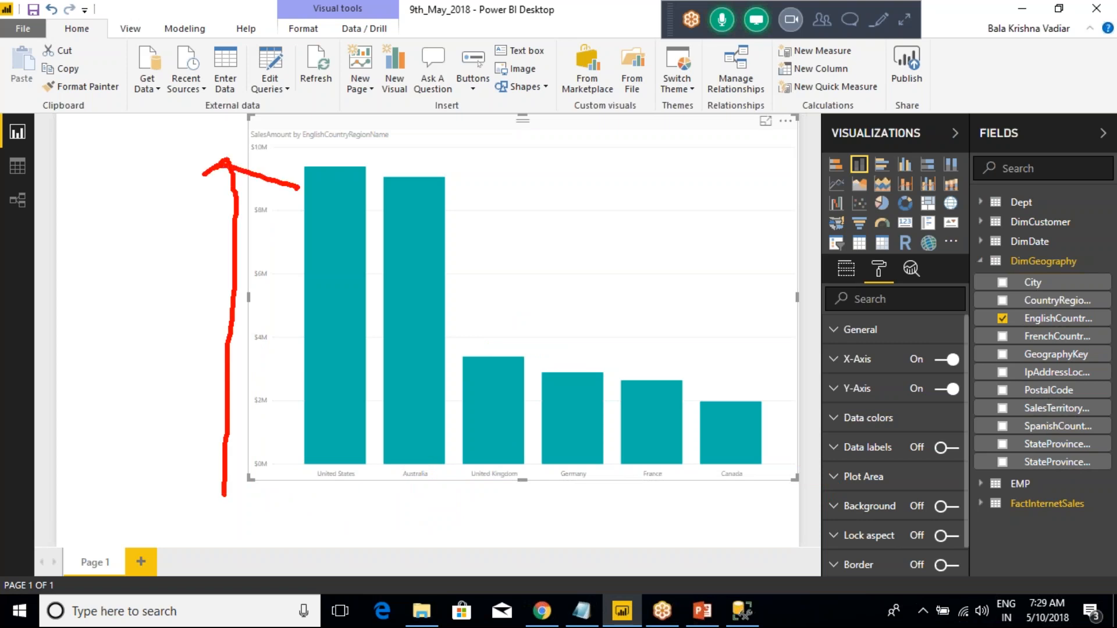
key("Escape")
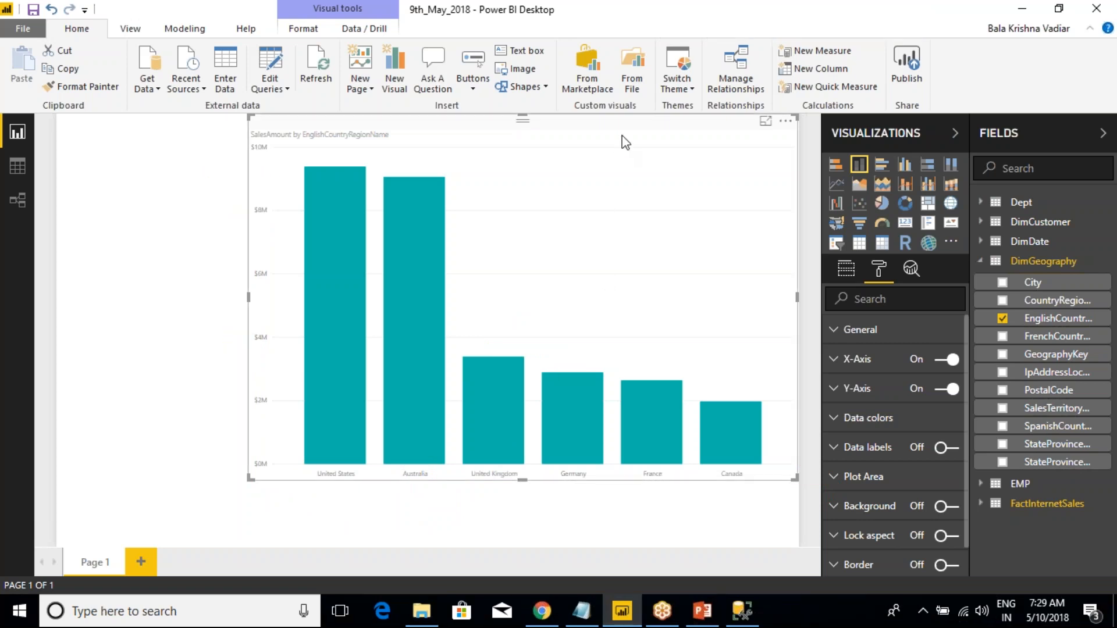
Step: Set the chart's X-axis text size to 18 and its color to black, and collapse the X-Axis settings
left_click(836, 360)
left_click(949, 413)
left_click(948, 413)
left_click(948, 414)
left_click(949, 414)
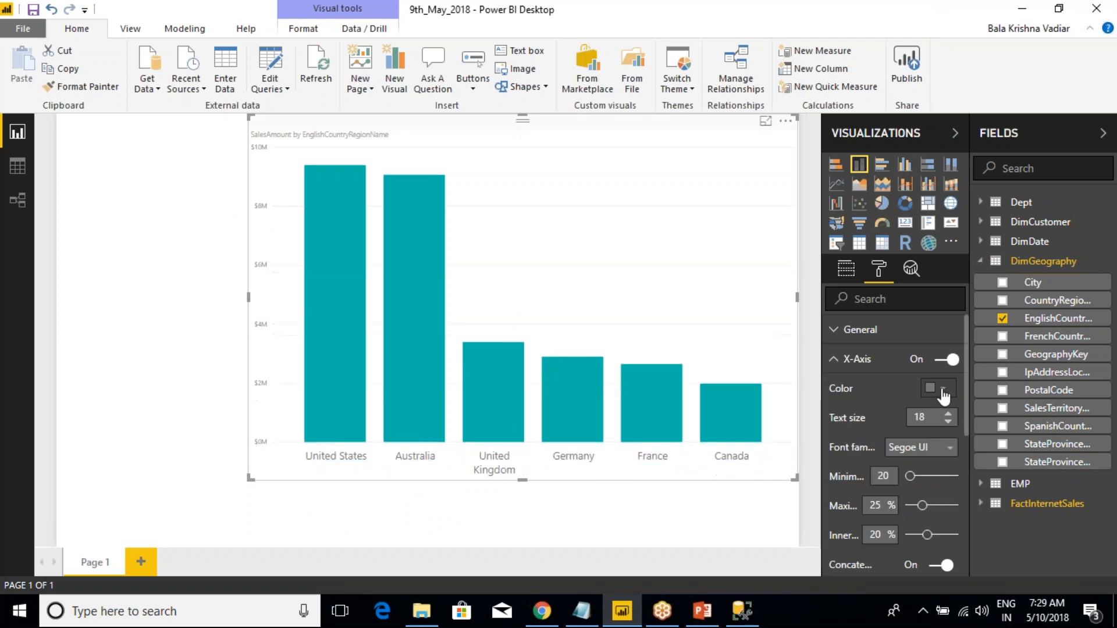
left_click(937, 388)
left_click(841, 434)
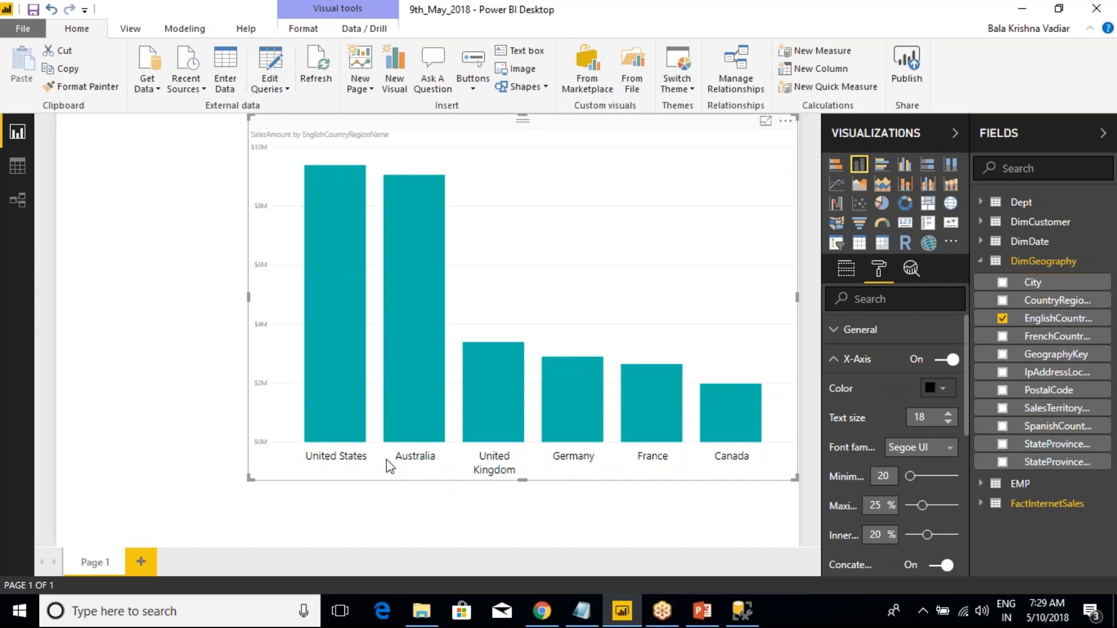
left_click(833, 359)
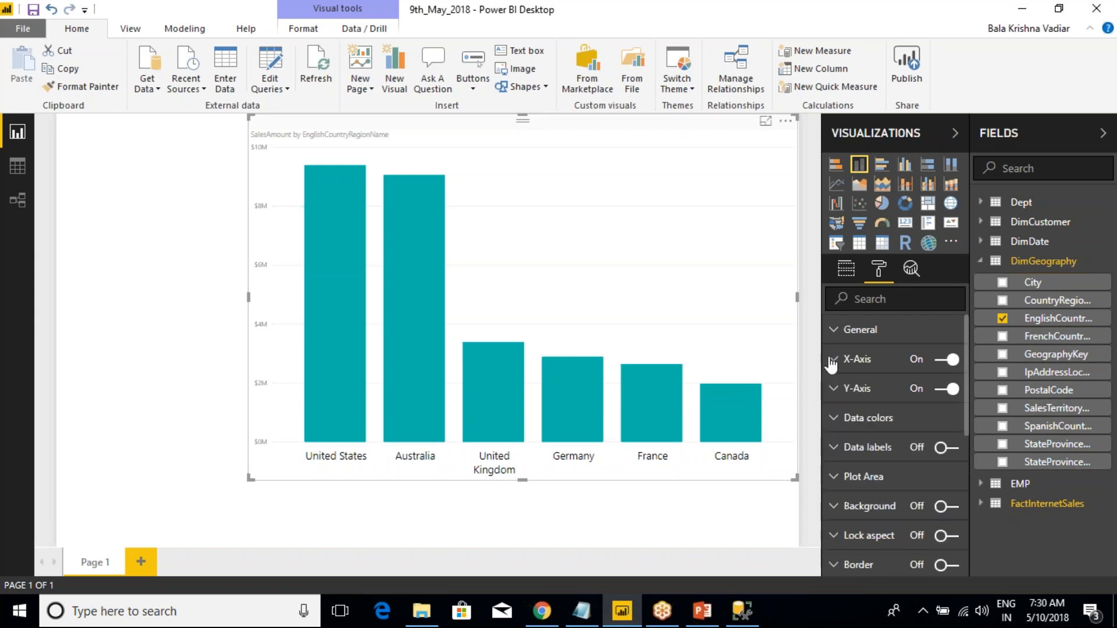
Step: Set the chart's Y-axis text size to 19 and collapse the Y-Axis settings
left_click(833, 388)
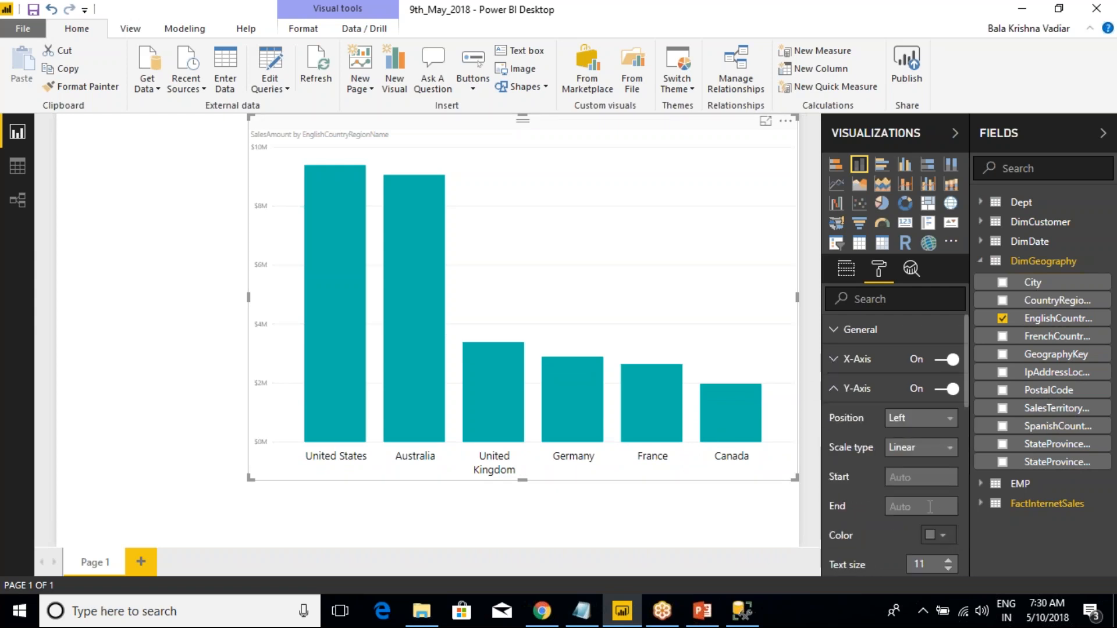
scroll(930, 506, "down", 2)
left_click(948, 479)
left_click(949, 479)
left_click(949, 479)
left_click(948, 478)
left_click(948, 480)
left_click(949, 481)
left_click(949, 480)
left_click(949, 480)
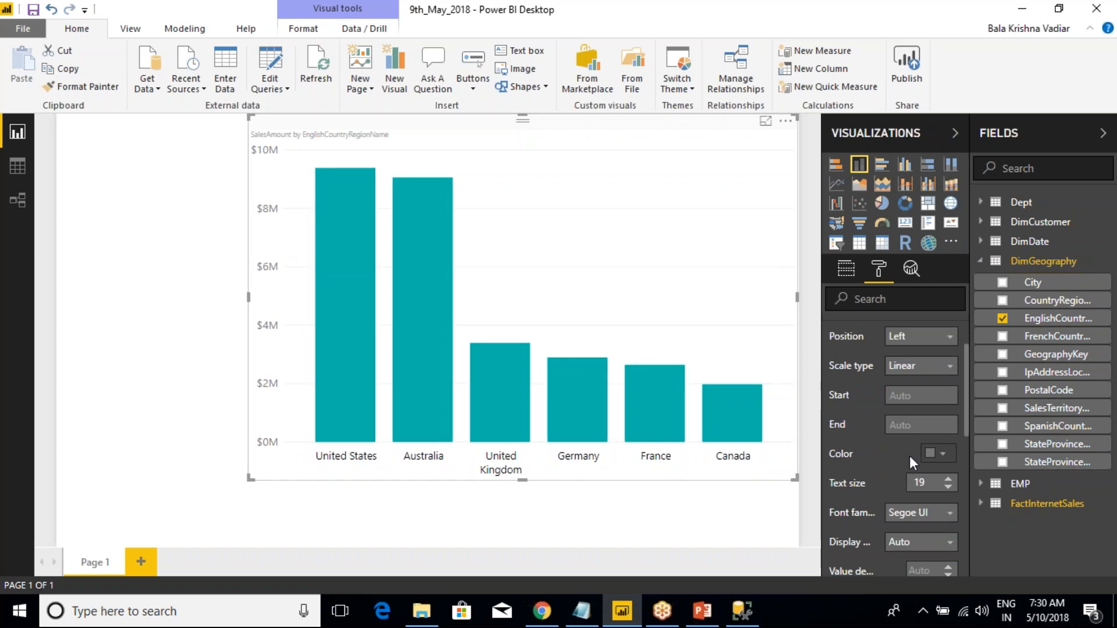
scroll(879, 466, "up", 2)
left_click(828, 401)
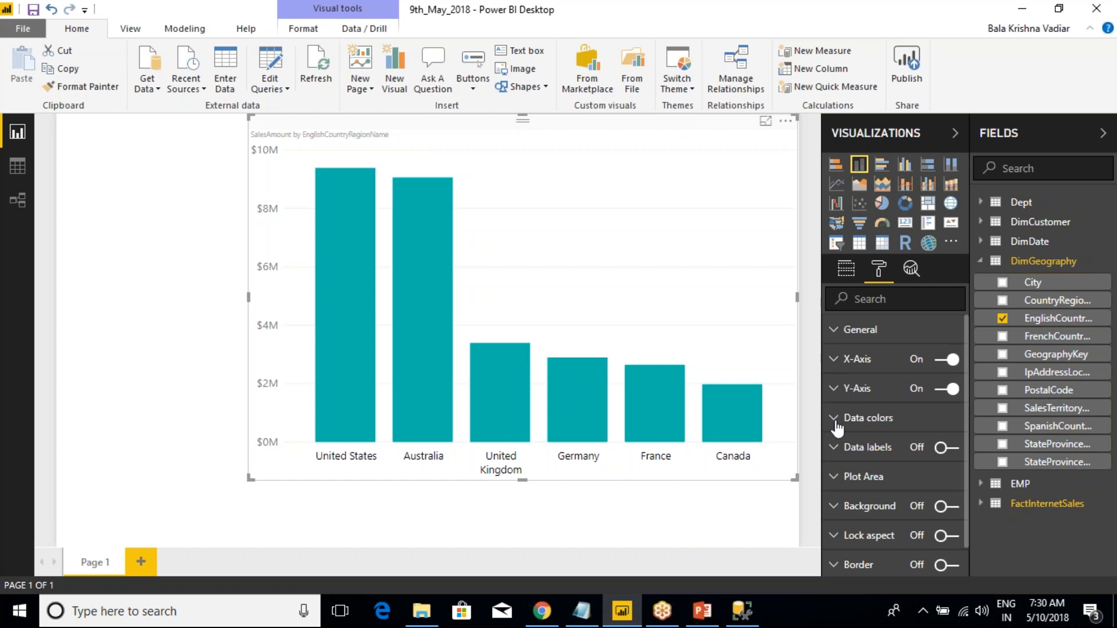
Step: Turn on the column chart's data labels and set their display units to None
left_click(945, 450)
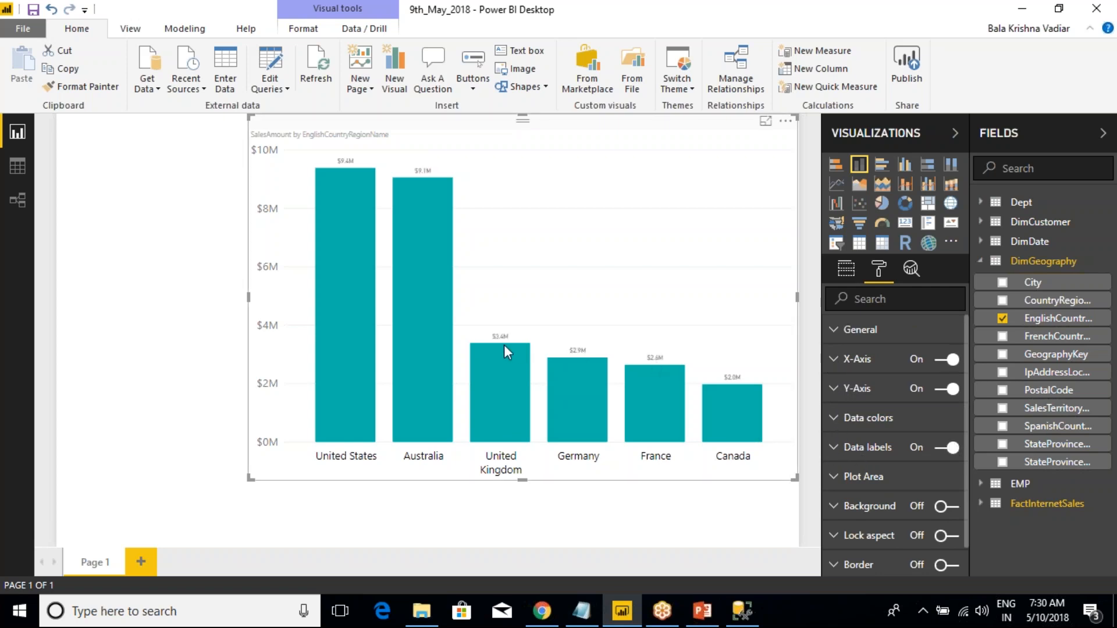
left_click(834, 448)
scroll(852, 452, "down", 3)
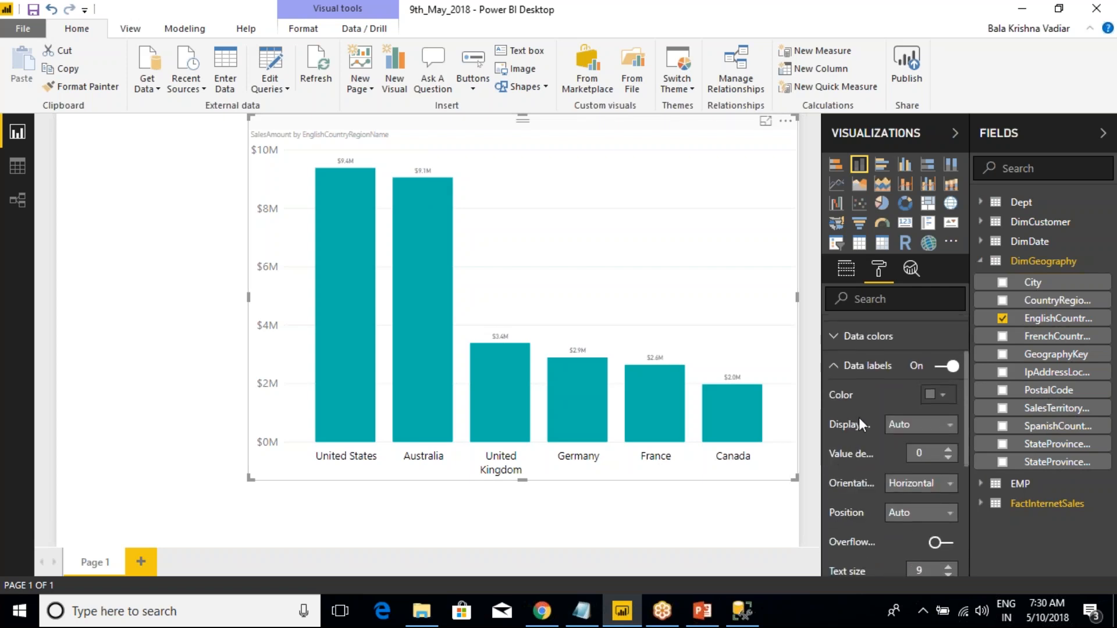
left_click(912, 426)
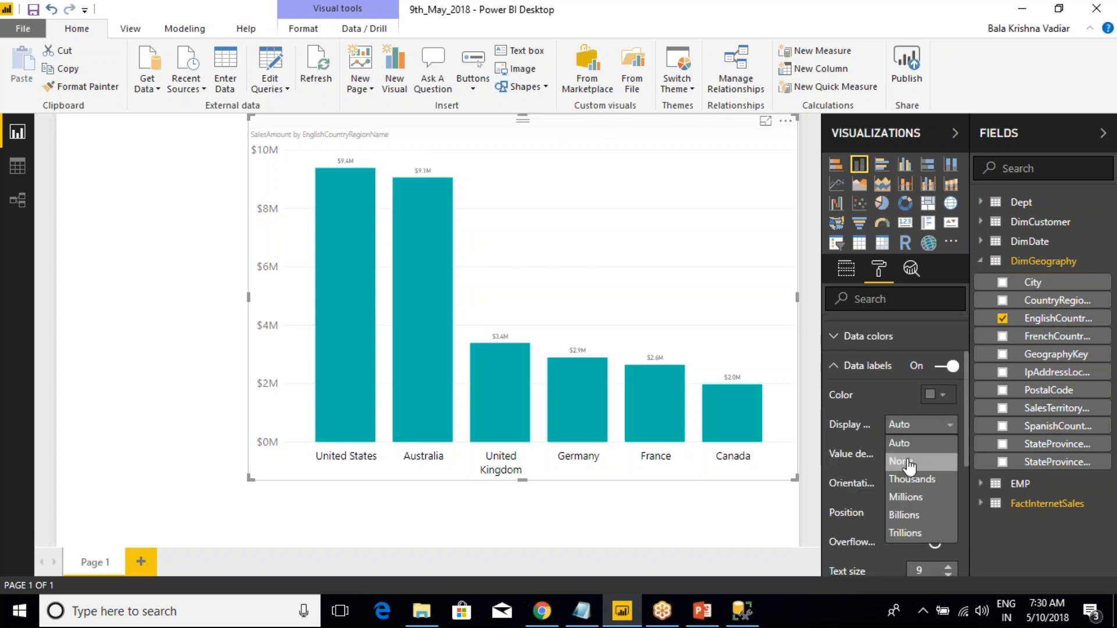
left_click(910, 464)
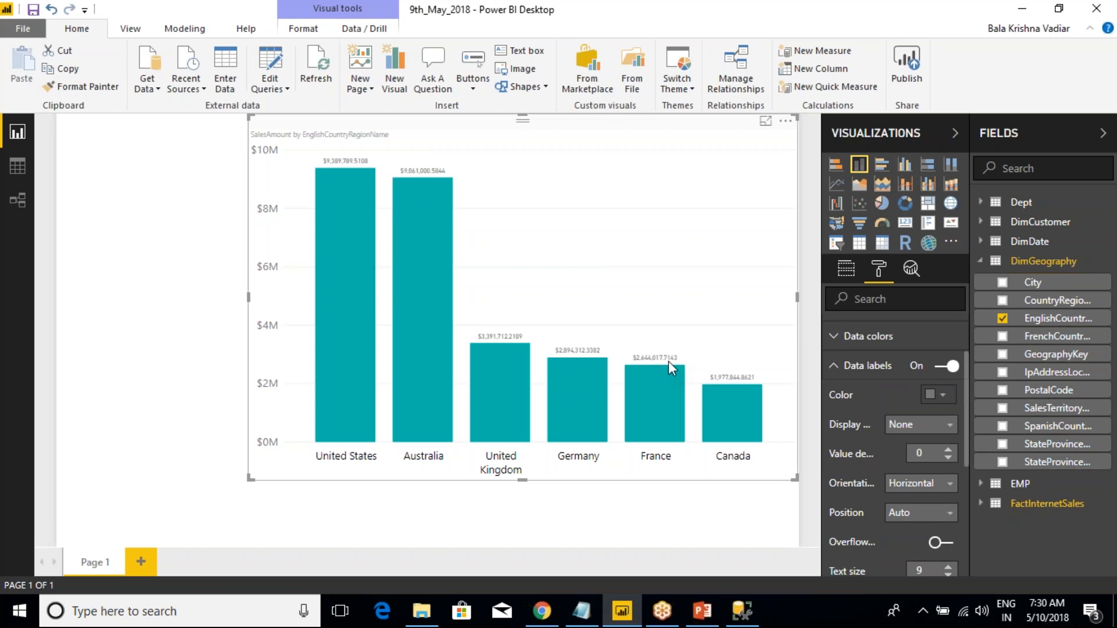
Step: Set the column chart's data label color to black and collapse the data label settings
left_click(941, 402)
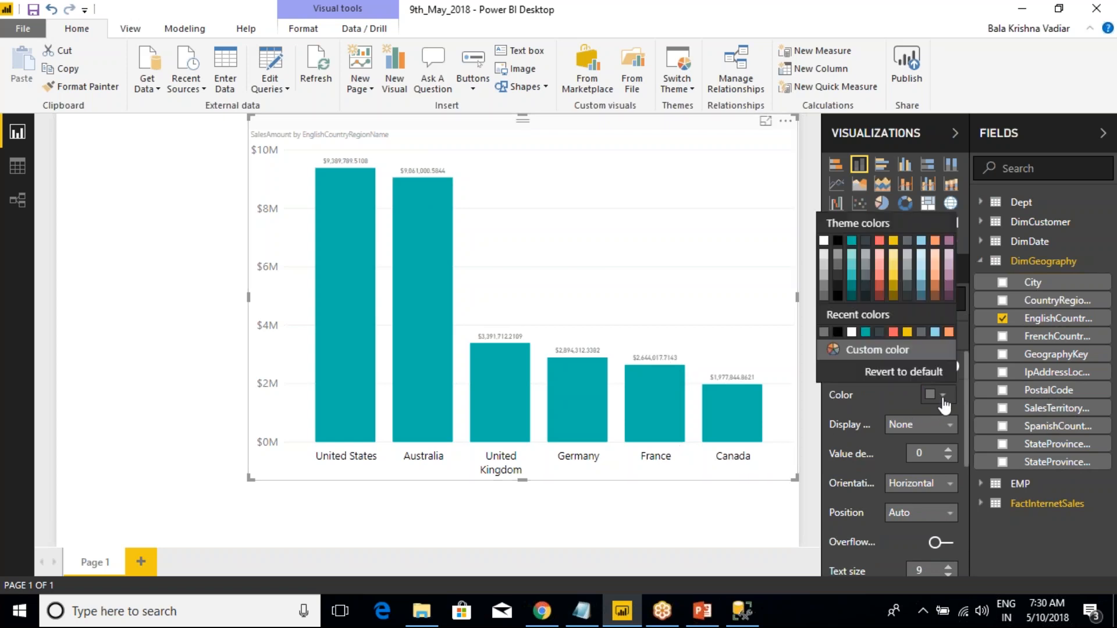
left_click(838, 331)
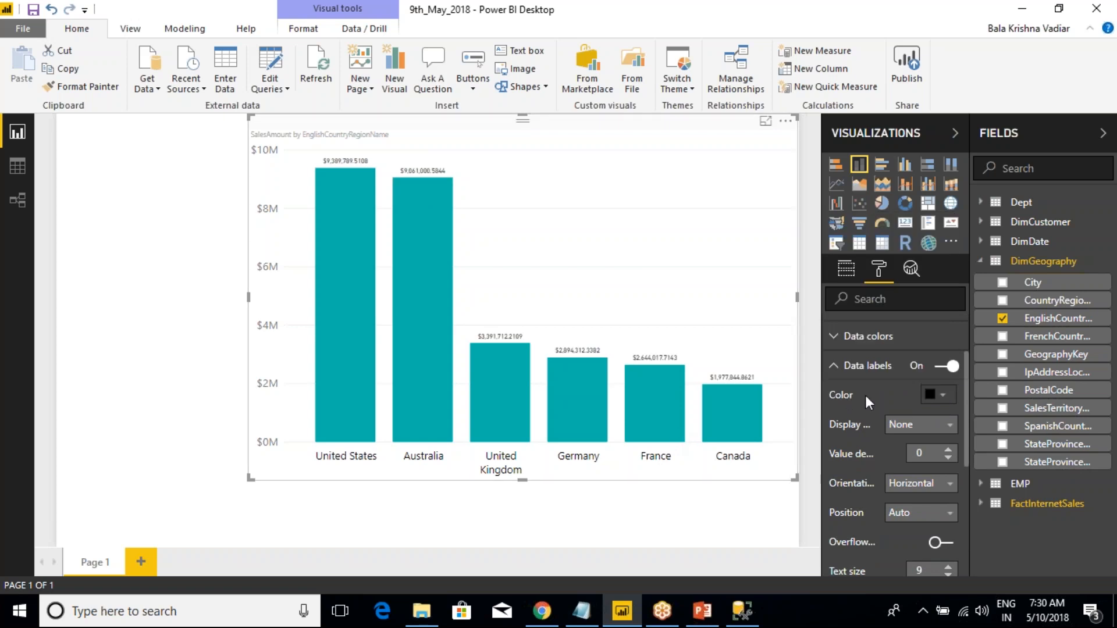
left_click(837, 366)
Step: Replace SalesAmount with OrderQuantity from FactInternetSales as the column chart's value
left_click(846, 268)
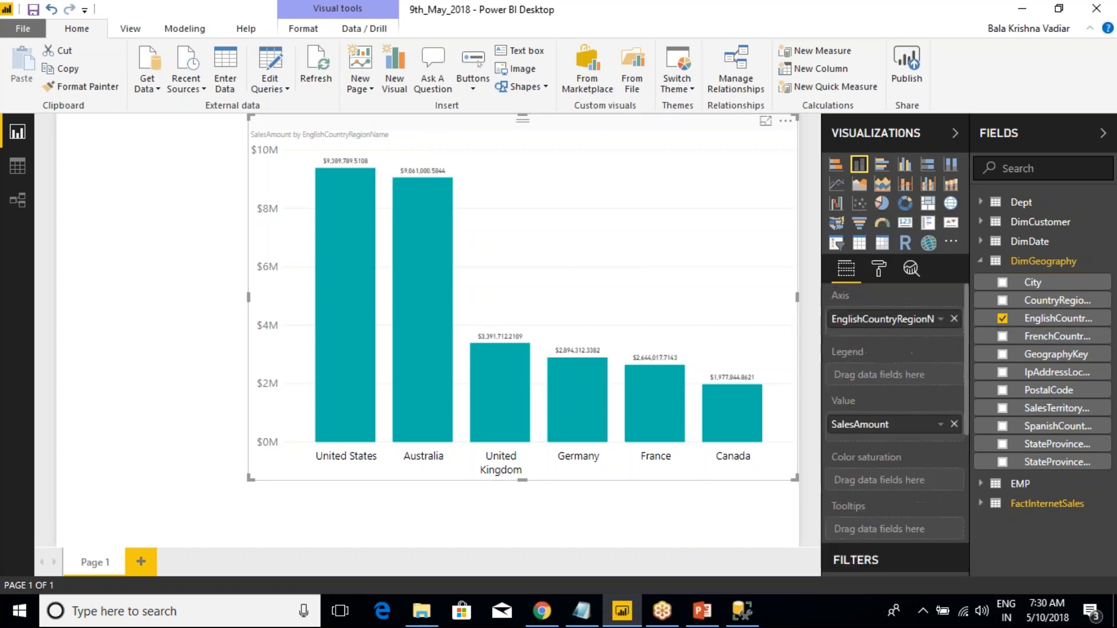
left_click(984, 266)
left_click(981, 299)
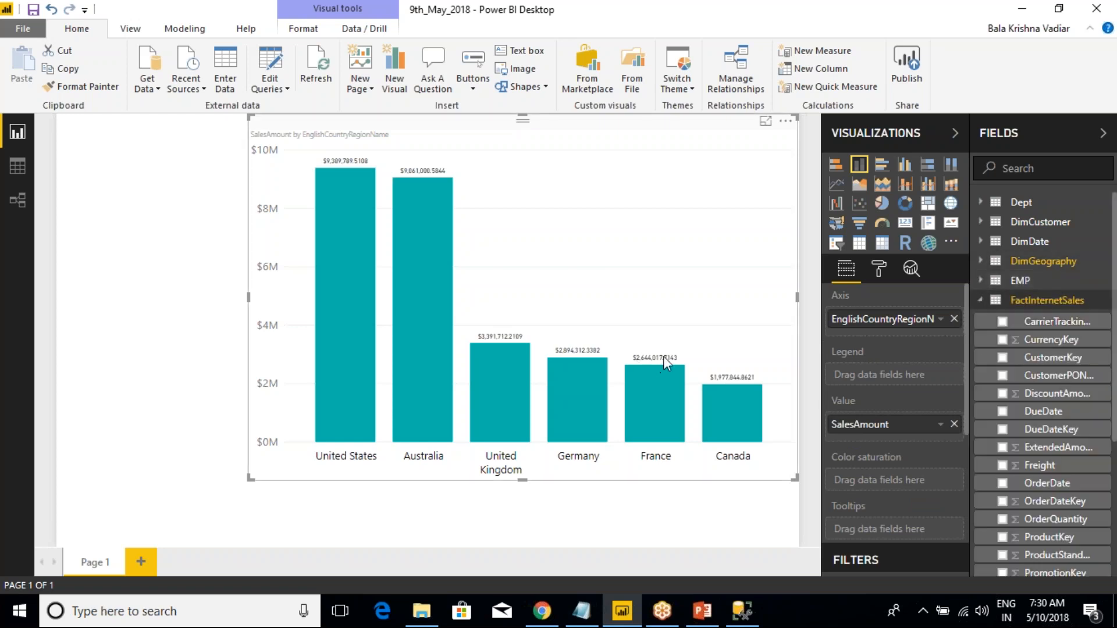
scroll(1045, 449, "down", 3)
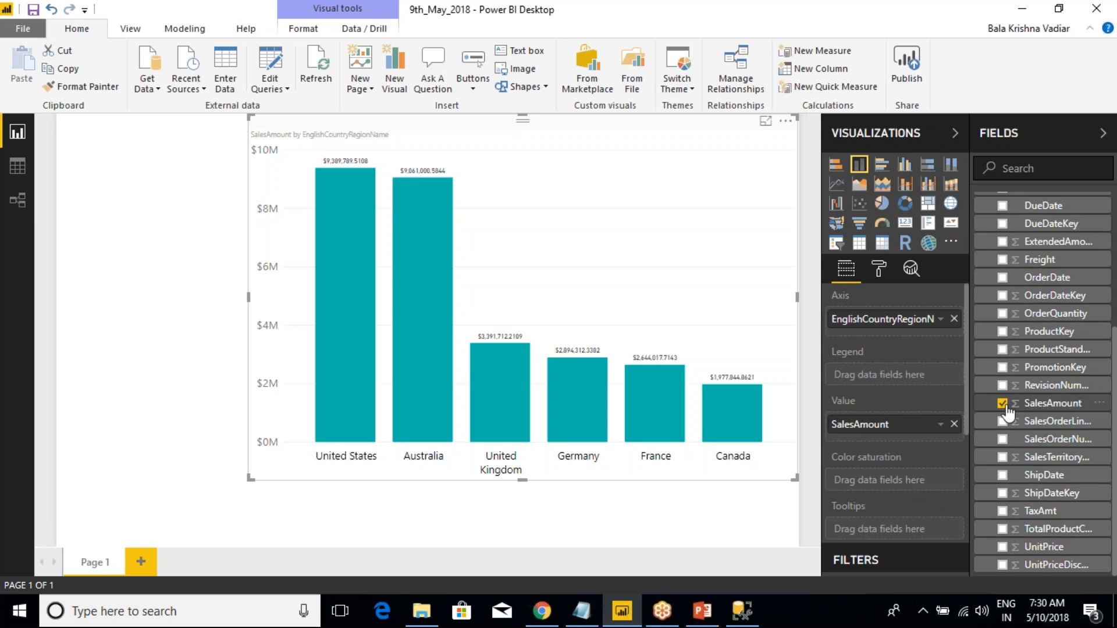
left_click_drag(1064, 319, 963, 433)
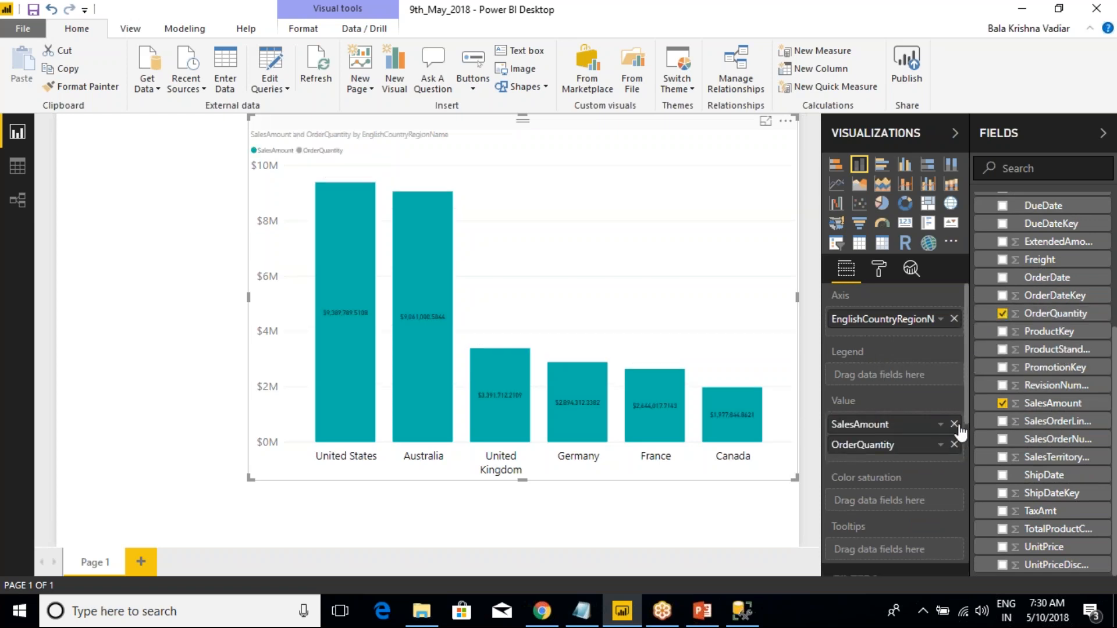
left_click(955, 424)
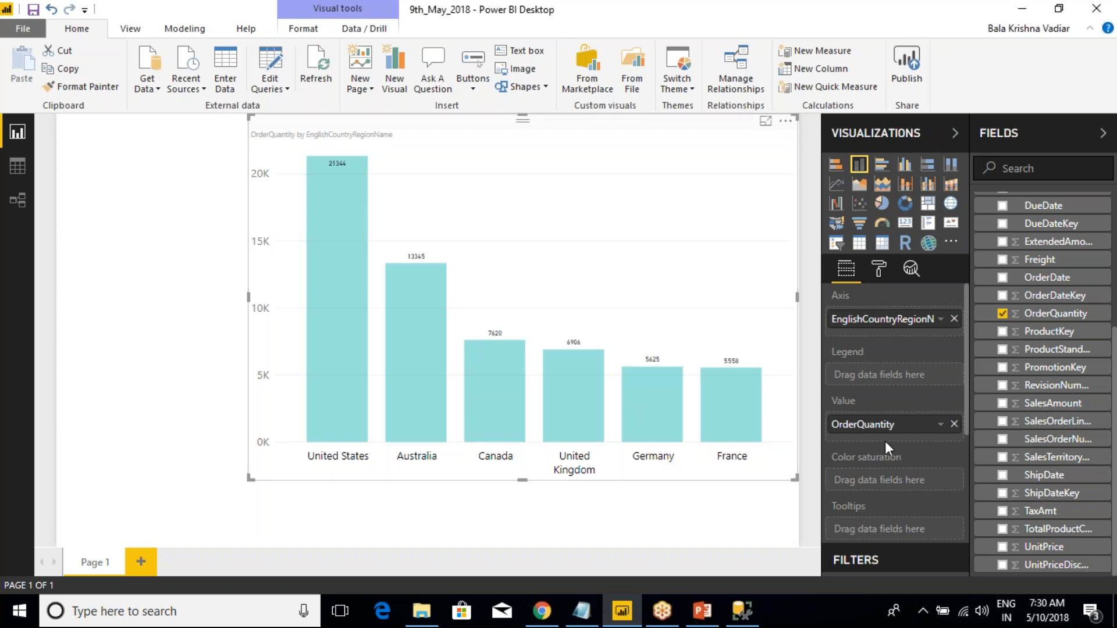
Step: Highlight the United States and Australia columns alternately, and clear the chart selection
left_click(316, 344)
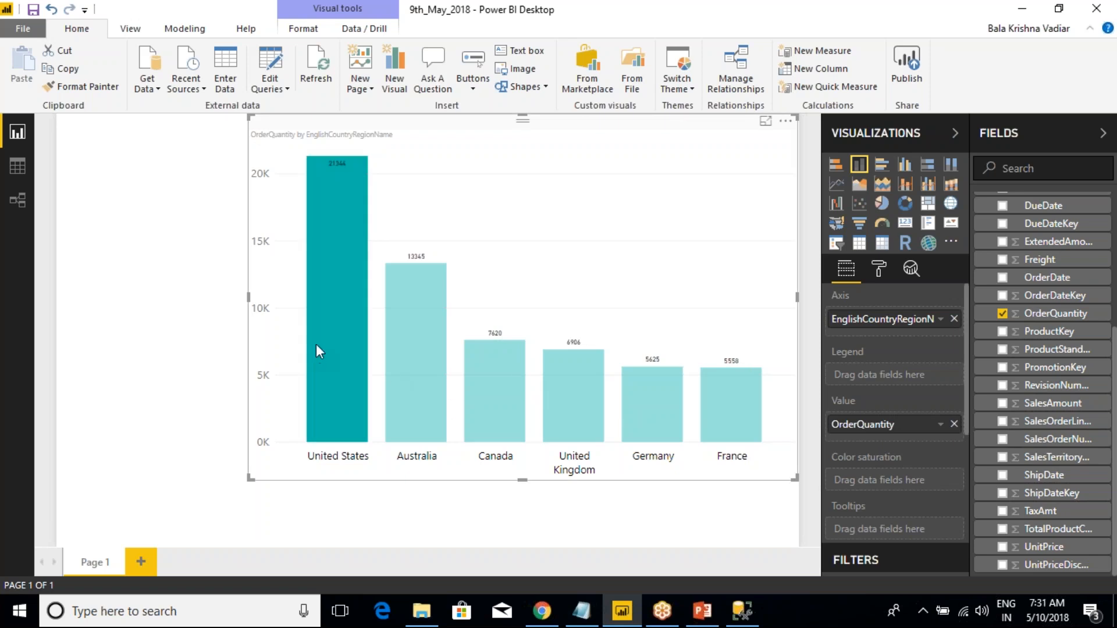
left_click(419, 333)
left_click(355, 355)
left_click(415, 361)
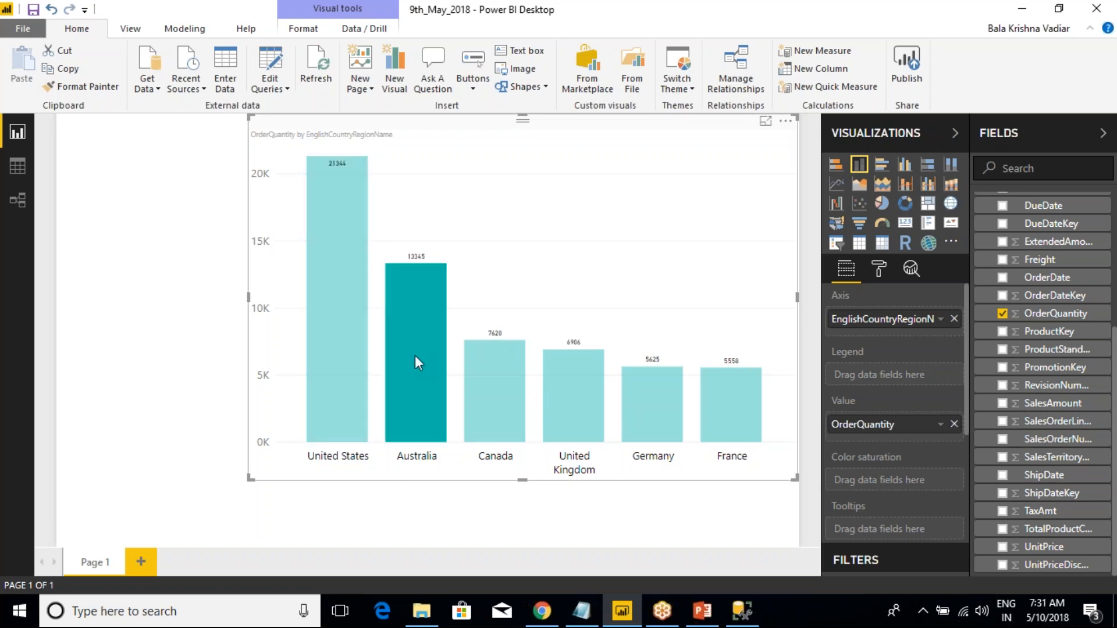
double_click(352, 358)
left_click(222, 383)
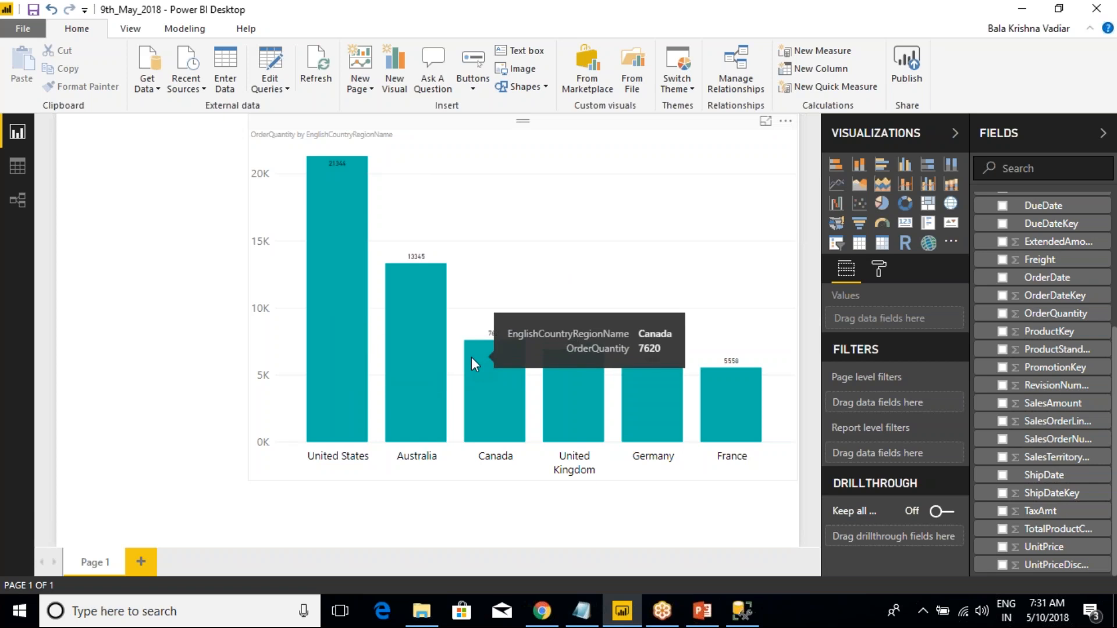
Step: Reduce the OrderQuantity chart's height slightly and move it lower on the page
left_click(452, 129)
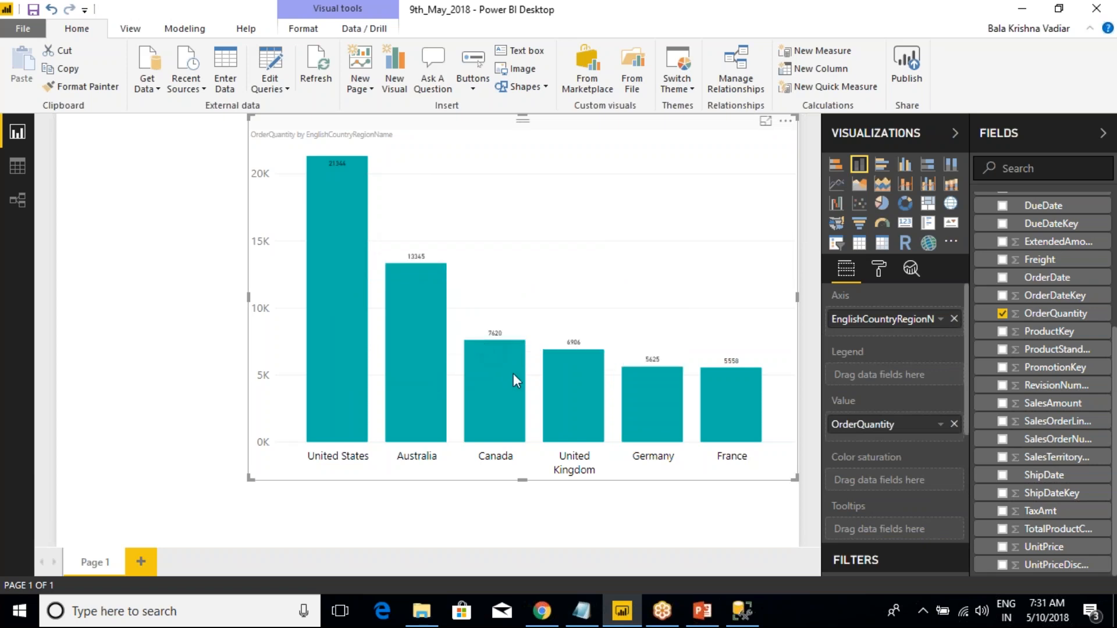
left_click_drag(523, 477, 523, 454)
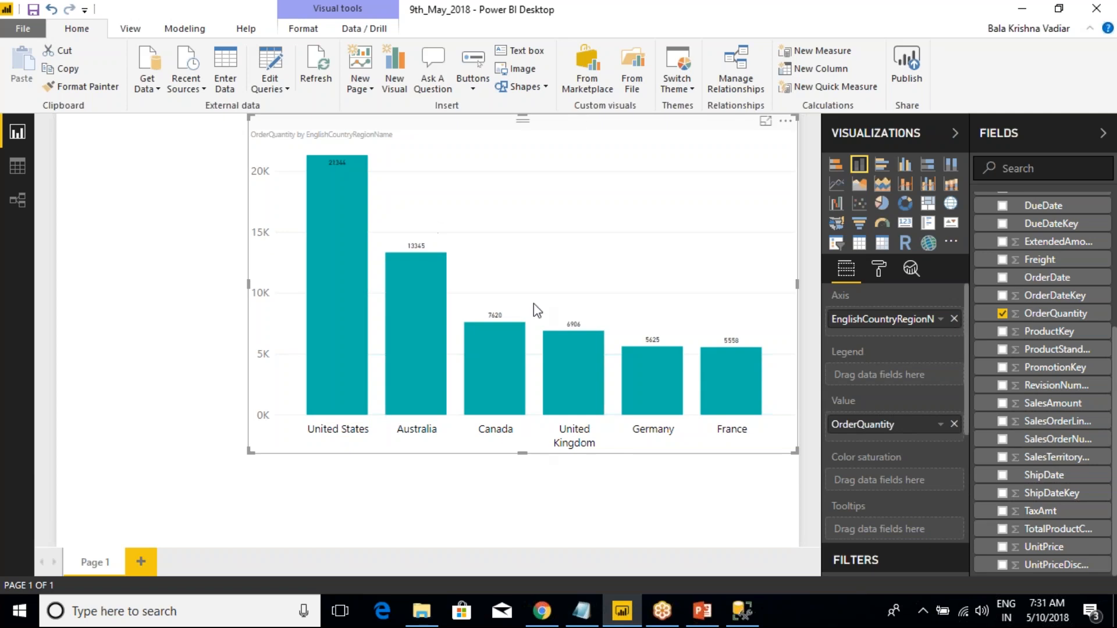
left_click_drag(538, 169, 547, 245)
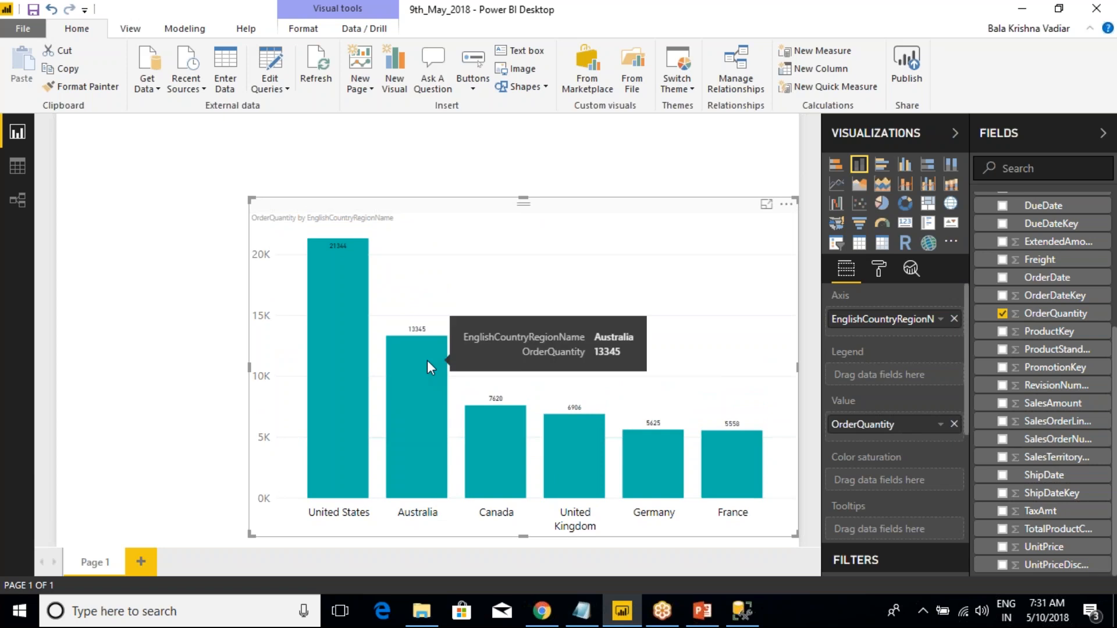
left_click(145, 210)
Step: Turn on the border of the OrderQuantity column chart
left_click(497, 215)
left_click(878, 269)
scroll(896, 430, "down", 1)
left_click(946, 533)
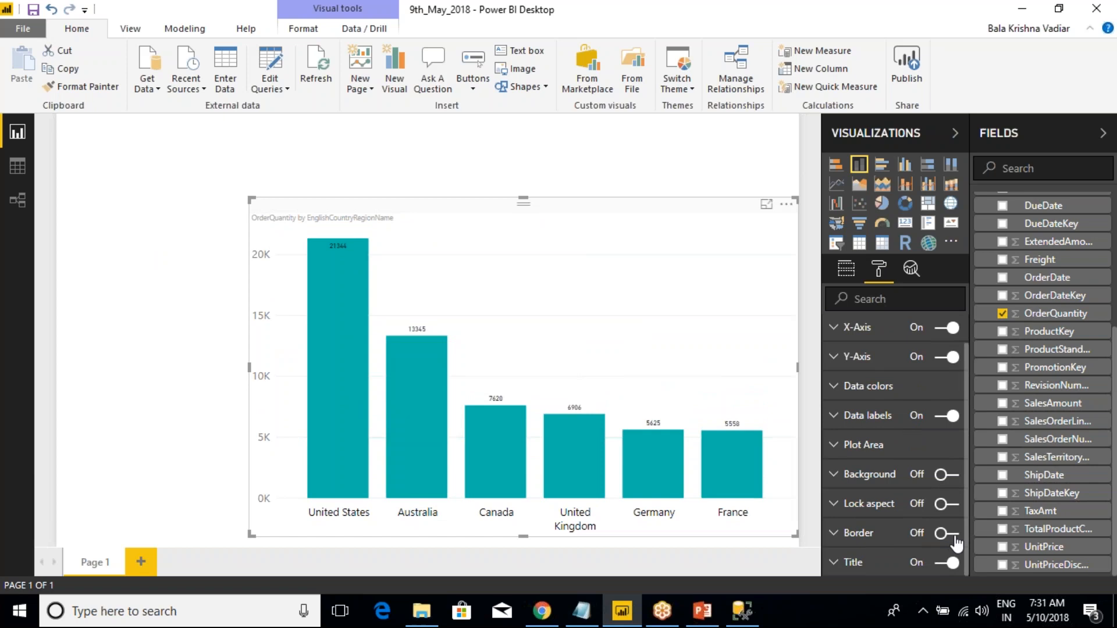
left_click(204, 226)
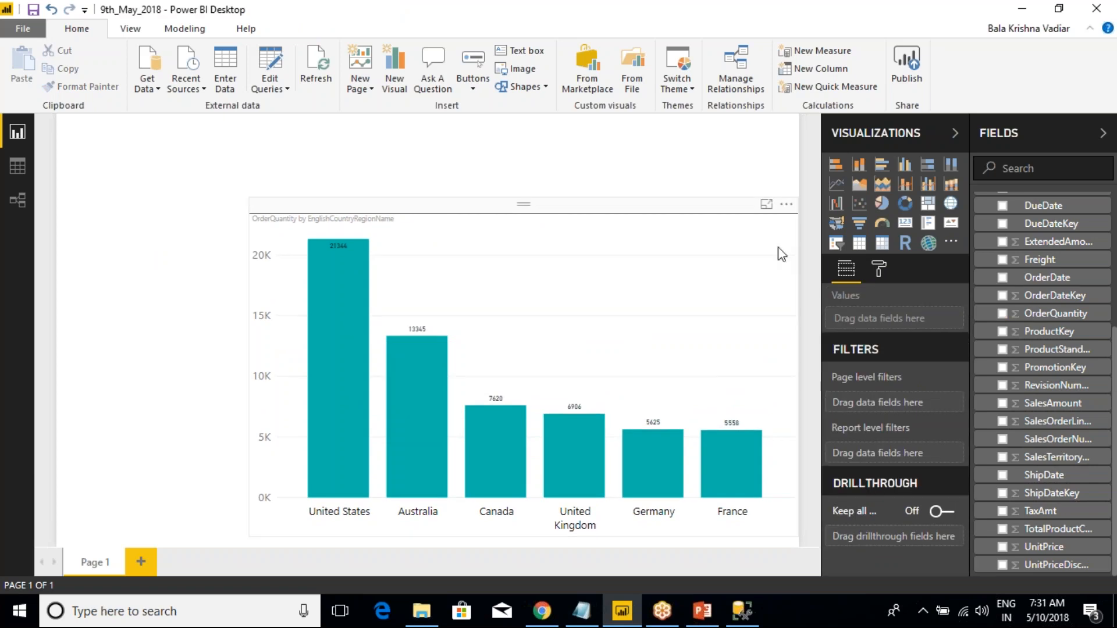
Step: Add a slicer, narrow it to fit beside the chart and place it in the page's upper-left corner
left_click(836, 243)
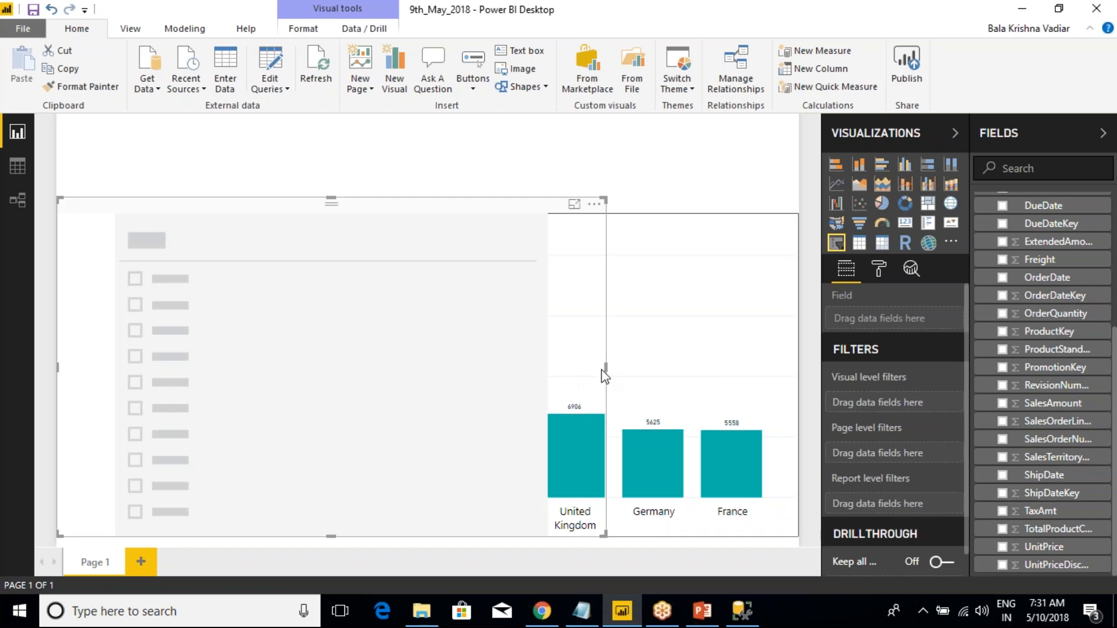
left_click_drag(607, 369, 203, 346)
left_click_drag(119, 221, 124, 128)
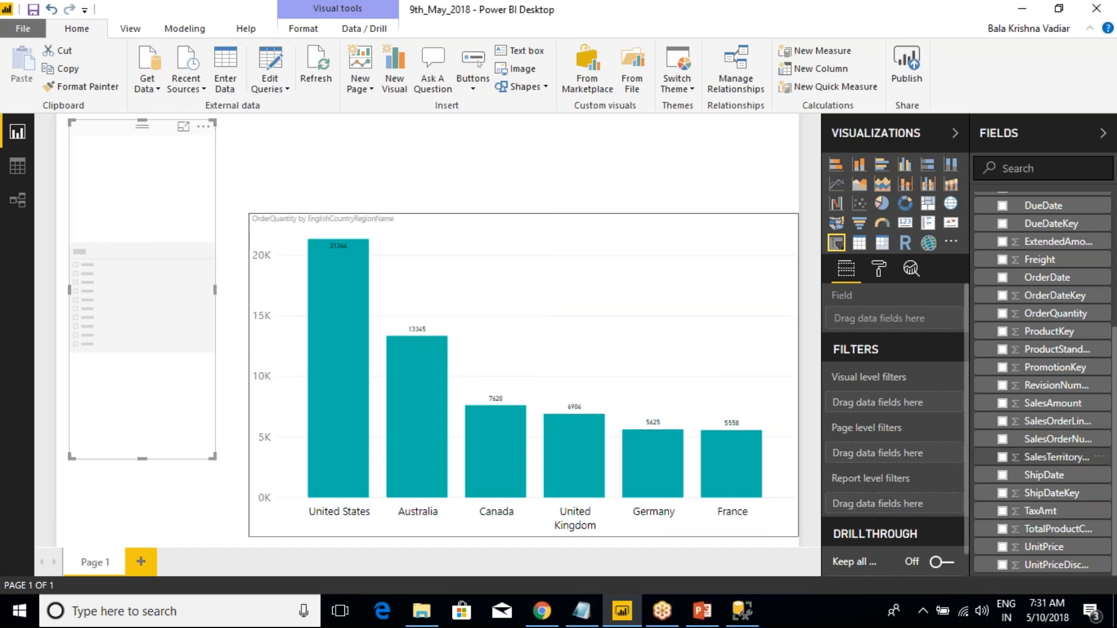
Step: Fill the slicer with EnglishCountryRegionName from DimGeography and shorten it to fit the country list
scroll(988, 302, "up", 2)
scroll(988, 303, "up", 2)
left_click(987, 300)
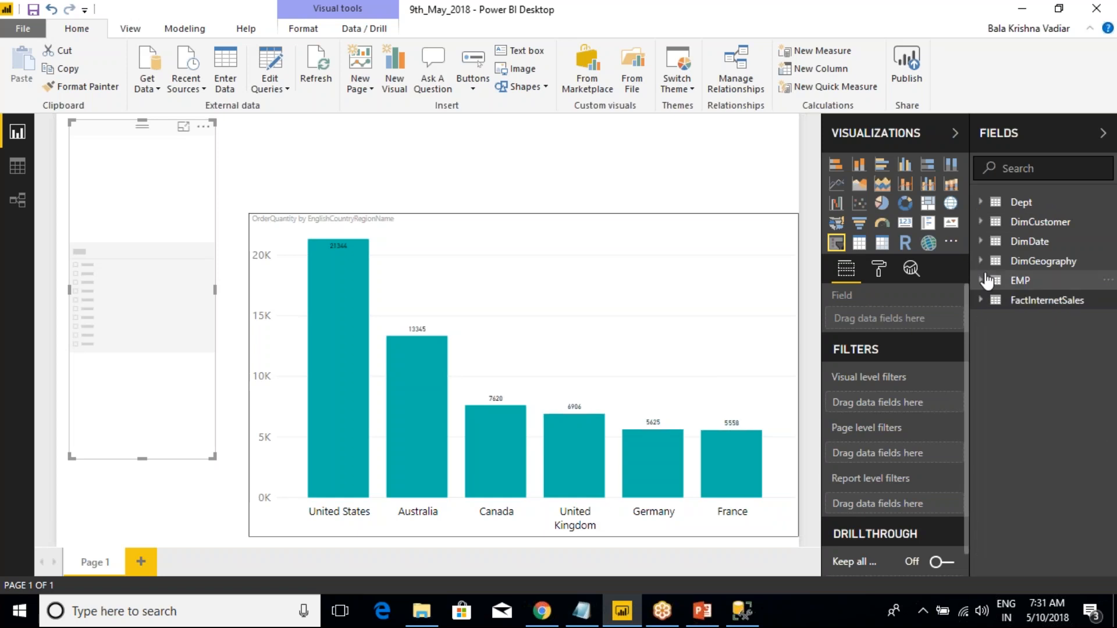
left_click(990, 261)
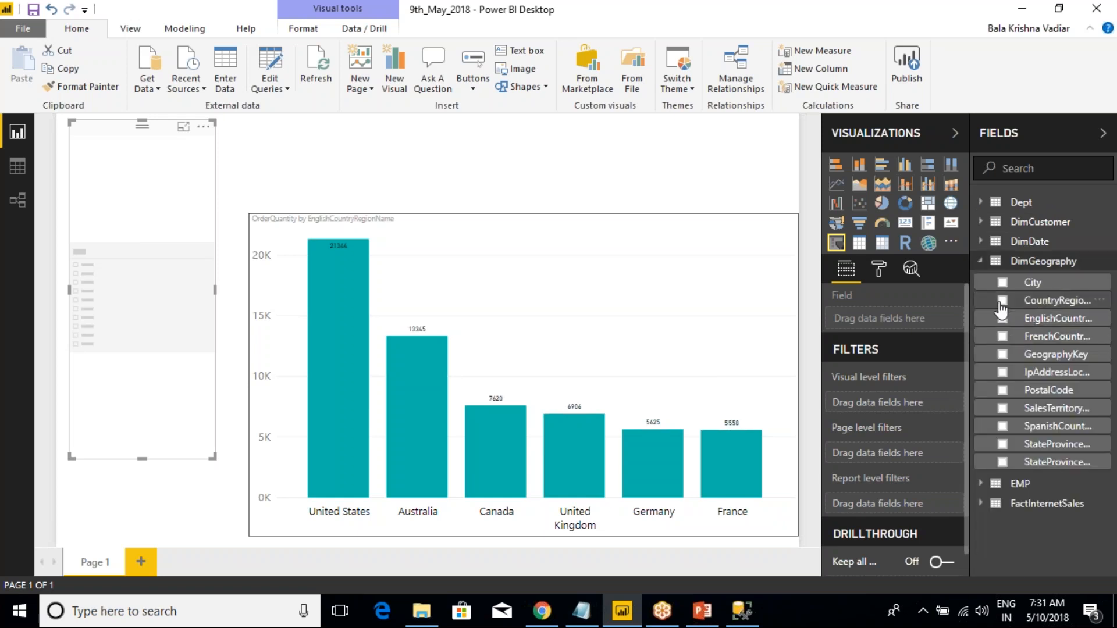
left_click(1002, 319)
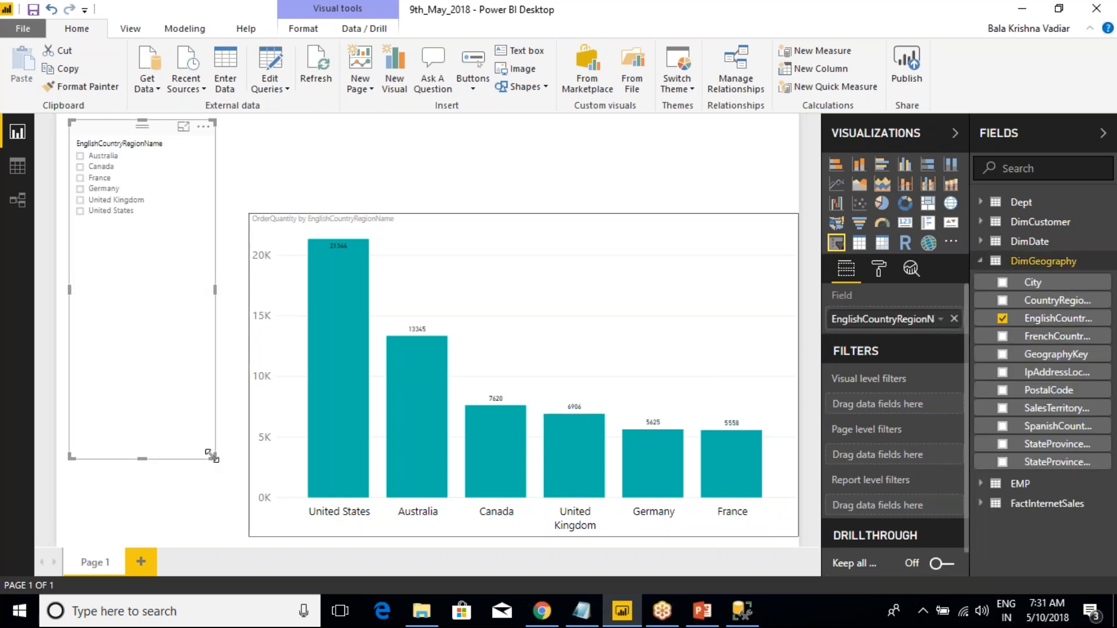
left_click_drag(211, 456, 207, 305)
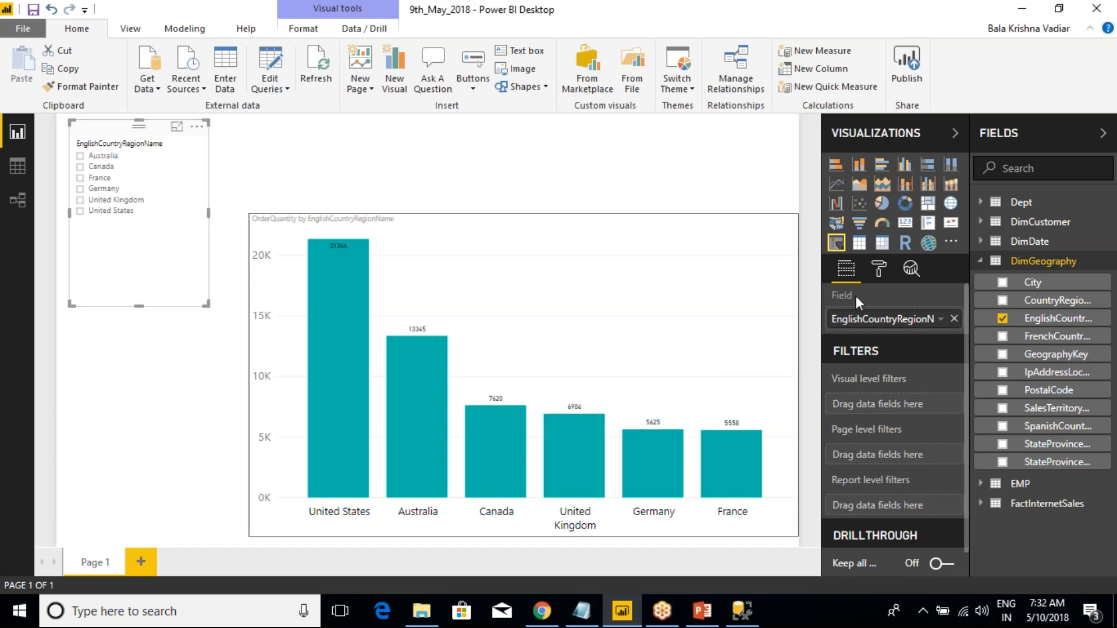
Step: Review the slicer's selection controls and set its item text size to 19
left_click(879, 271)
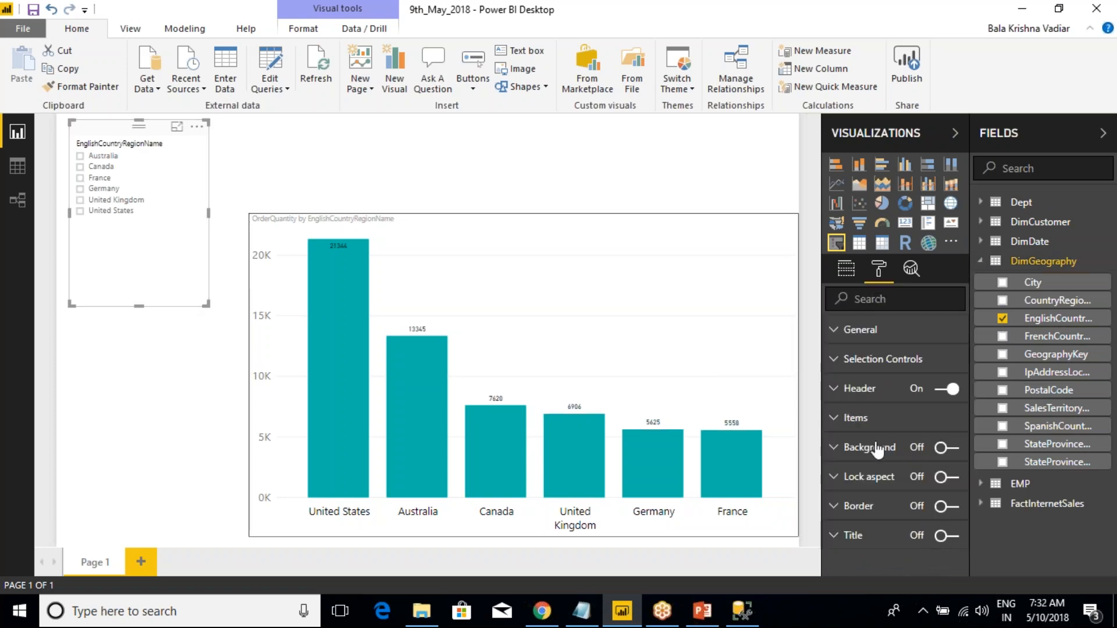
left_click(837, 359)
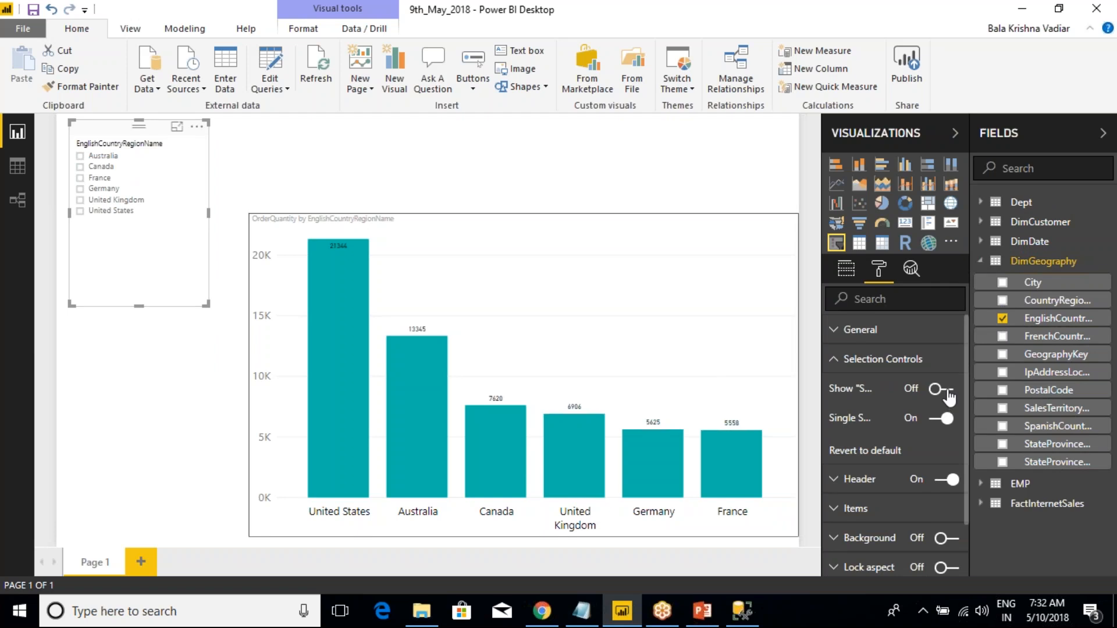
left_click(838, 361)
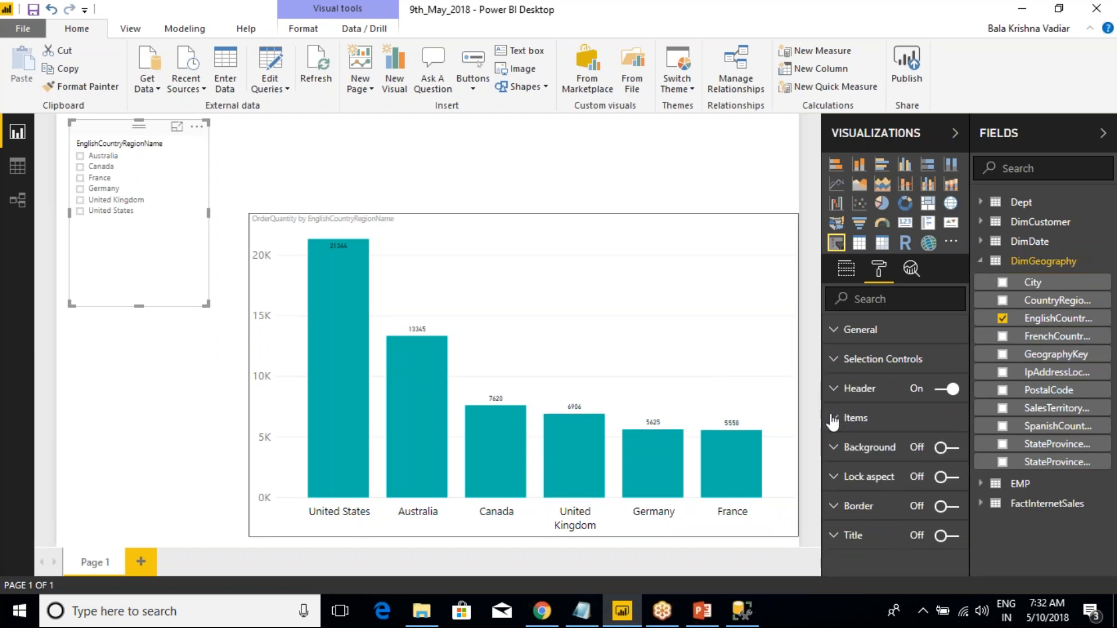
left_click(834, 419)
scroll(901, 481, "down", 3)
left_click(949, 379)
left_click(949, 380)
left_click(948, 379)
left_click(948, 380)
left_click(949, 380)
left_click(949, 379)
left_click(948, 380)
left_click(949, 380)
left_click(949, 379)
Step: Test the slicer by filtering the chart to Germany, France and Canada one at a time, finishing with France
left_click(81, 224)
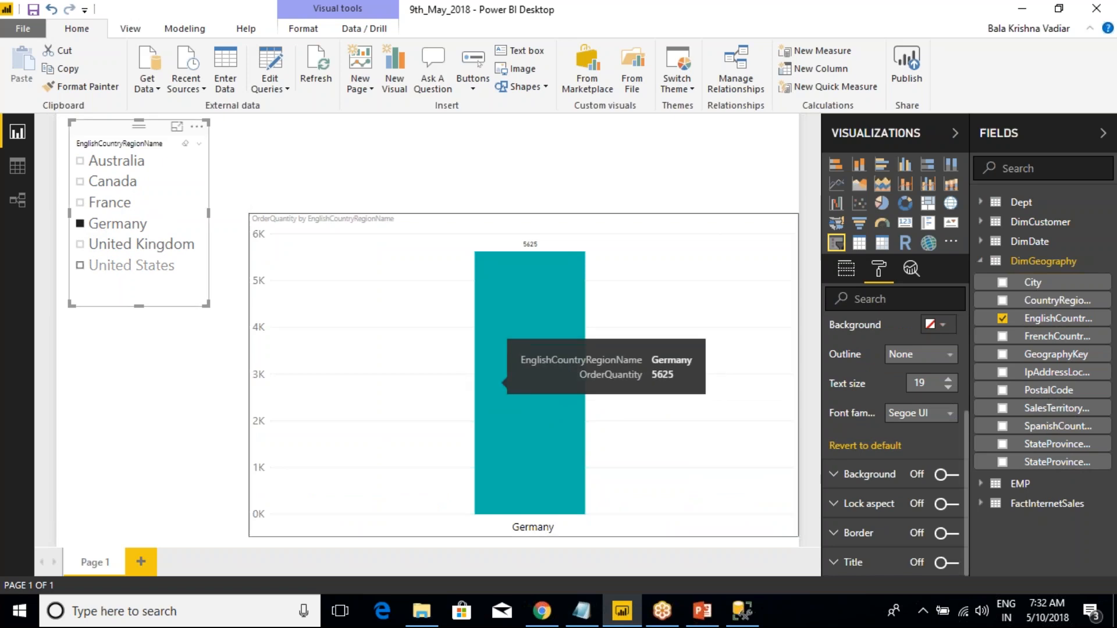
left_click(100, 208)
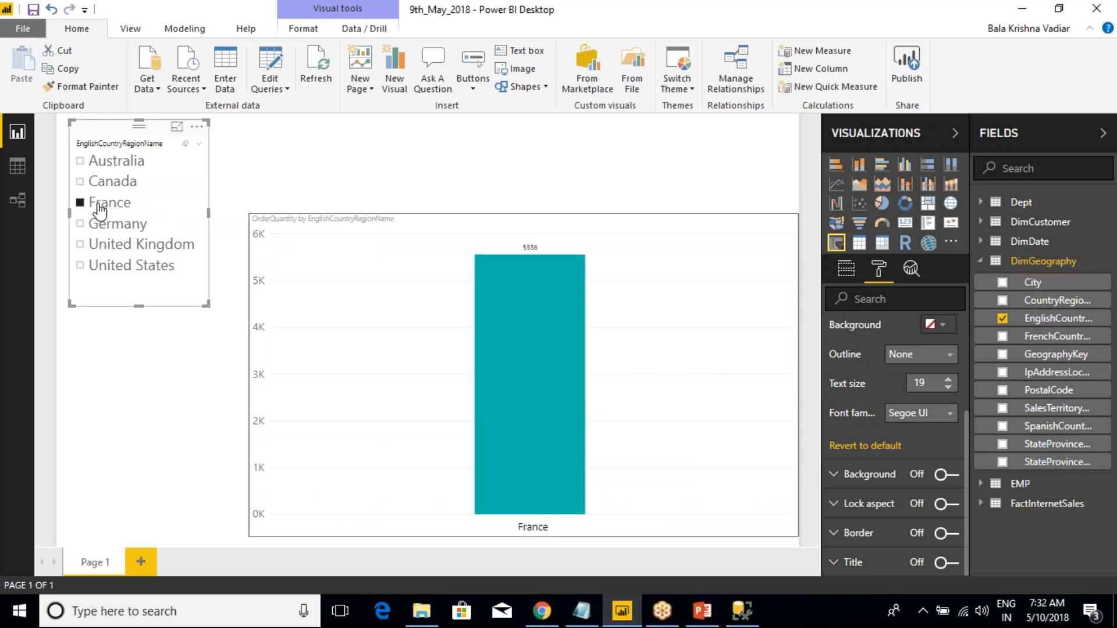
left_click(86, 224)
left_click(100, 205)
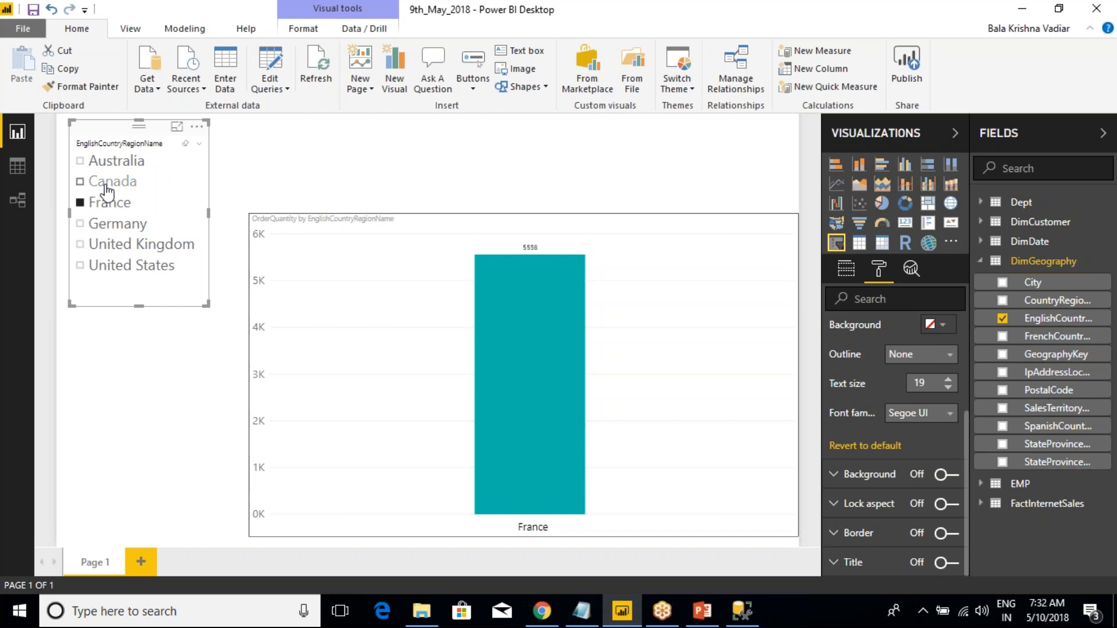
left_click(108, 185)
left_click(100, 205)
Step: Widen the visualization settings area and turn on the slicer's Select All option in its selection controls
scroll(856, 407, "up", 3)
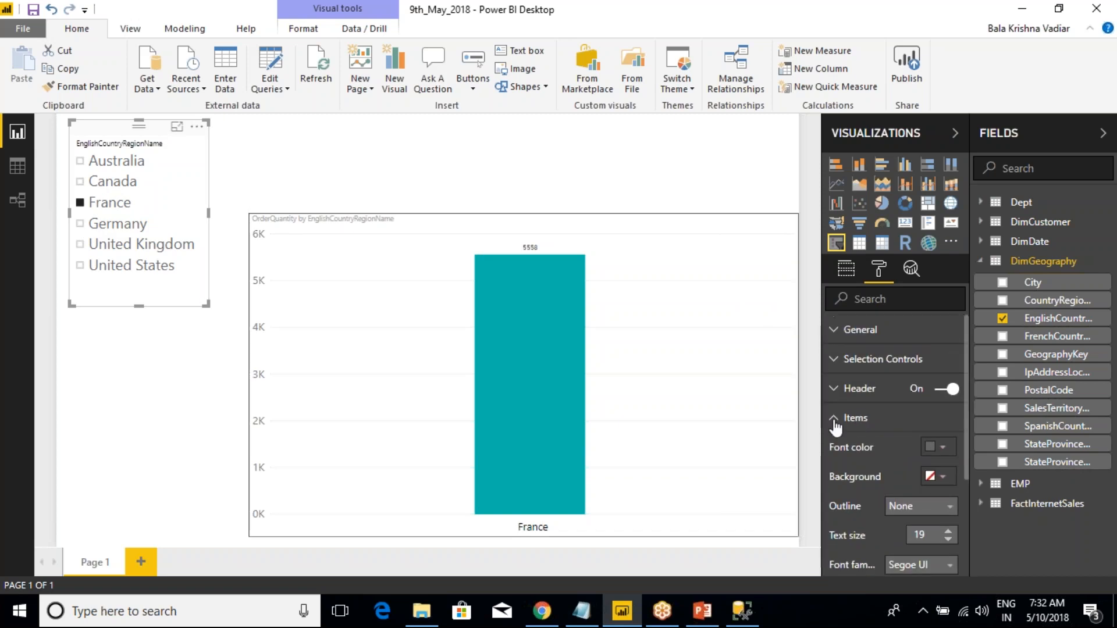
left_click(835, 418)
left_click(836, 361)
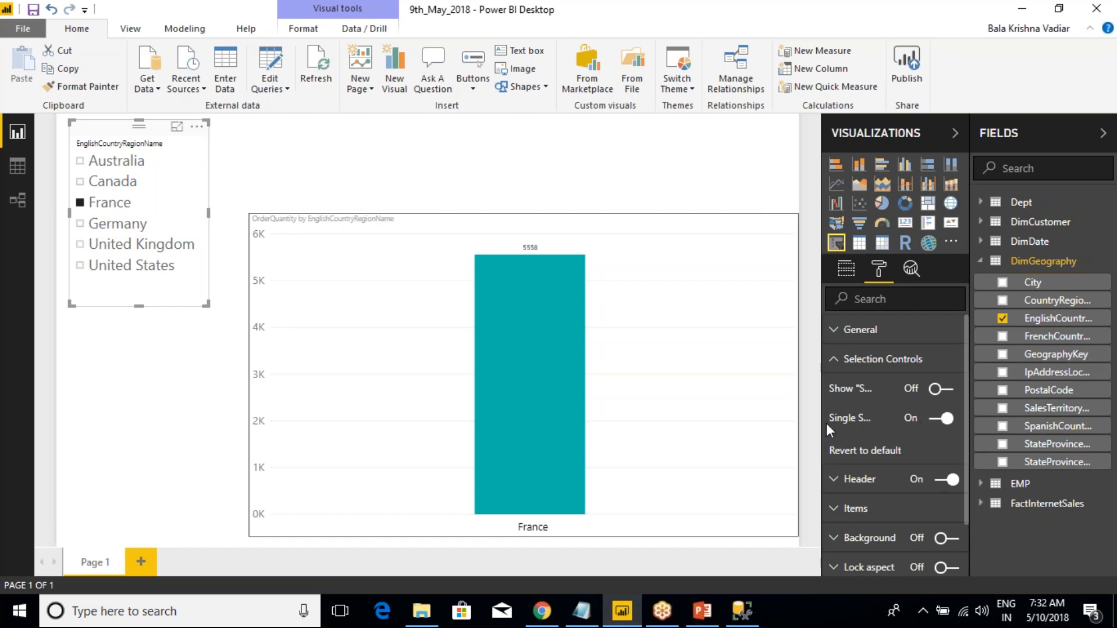
left_click_drag(821, 423, 716, 435)
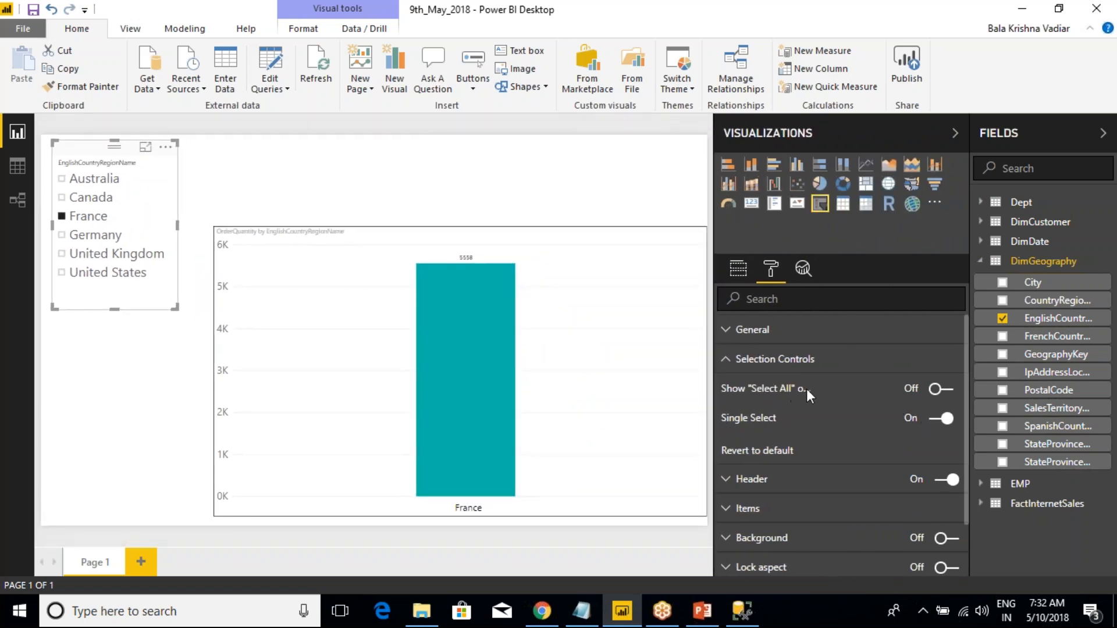
left_click(947, 392)
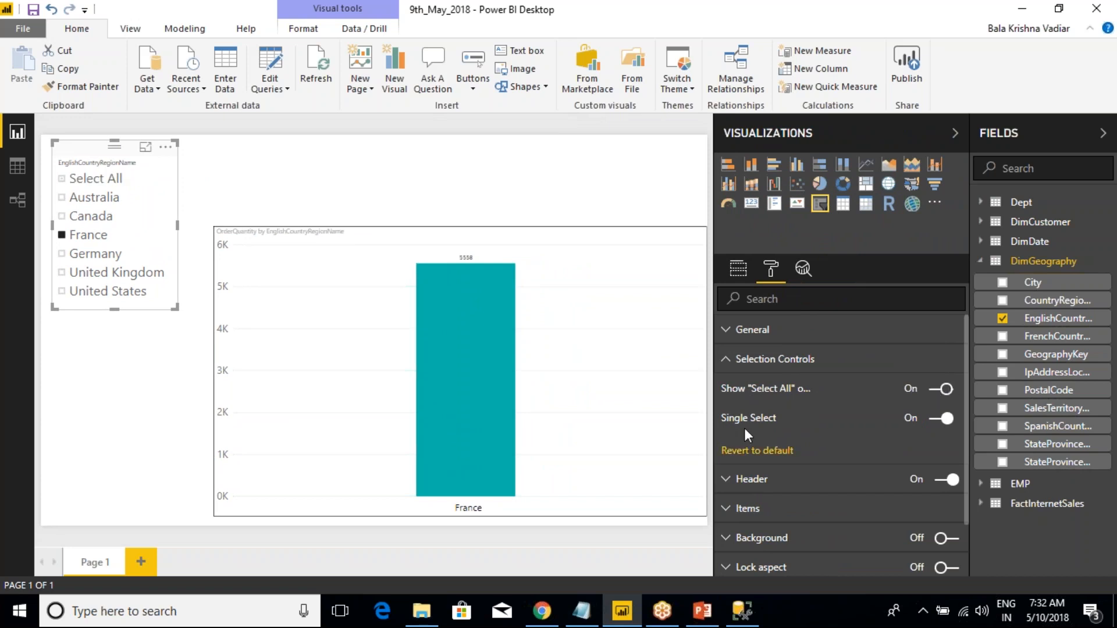
Step: Select and clear all countries with Select All, and filter the chart to Australia and finally Canada alone
left_click(63, 179)
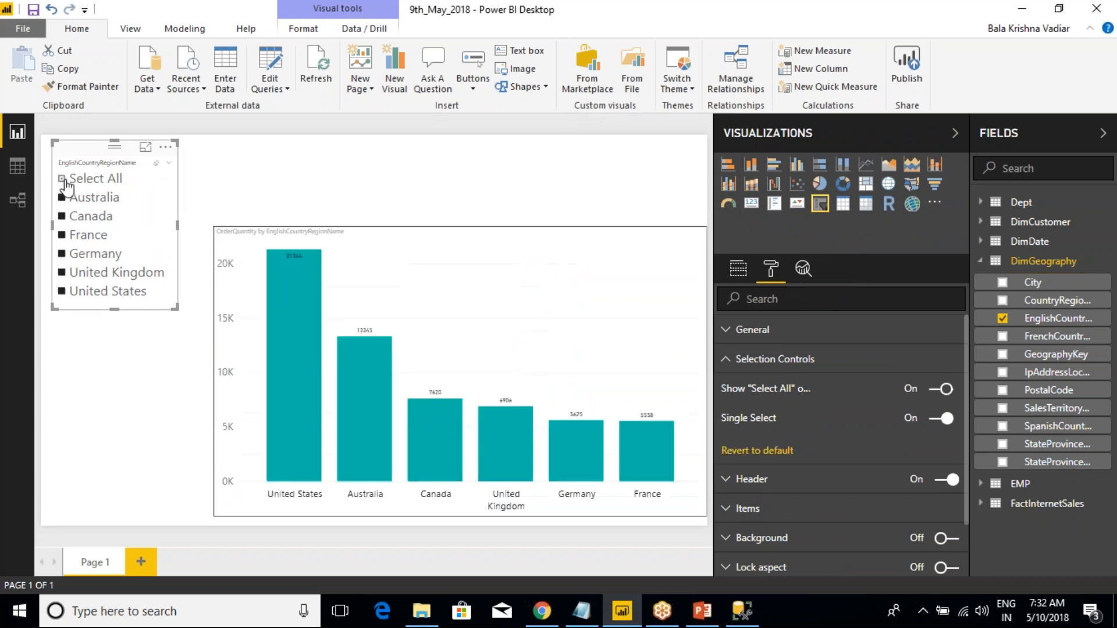
left_click(63, 179)
left_click(63, 198)
left_click(62, 217)
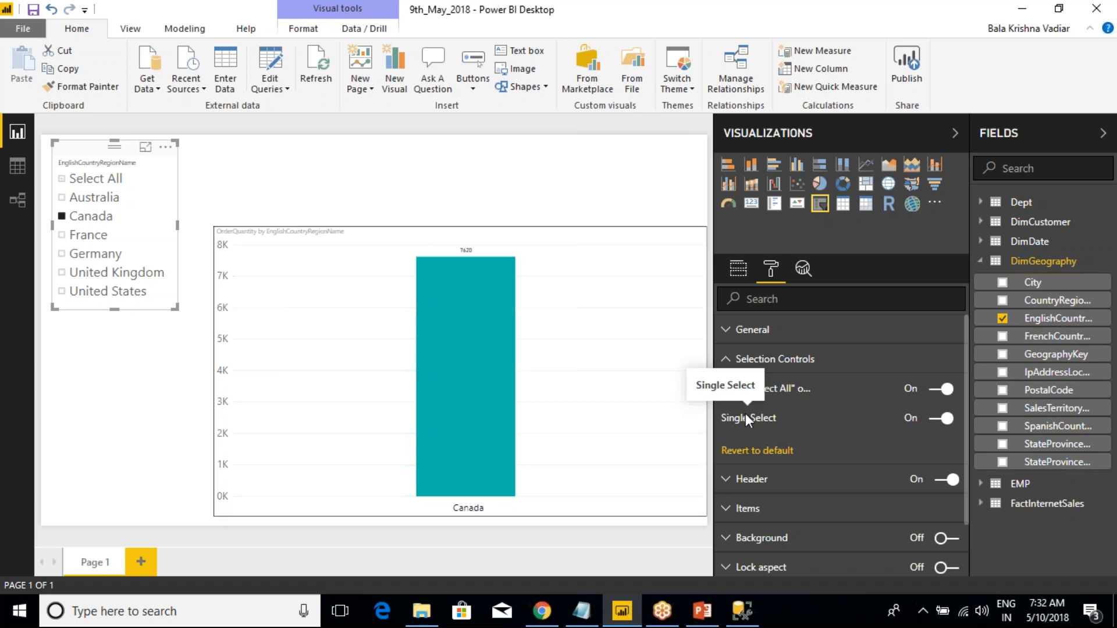
Step: Turn off Single Select for the slicer and add Australia to the Canada selection
left_click(935, 419)
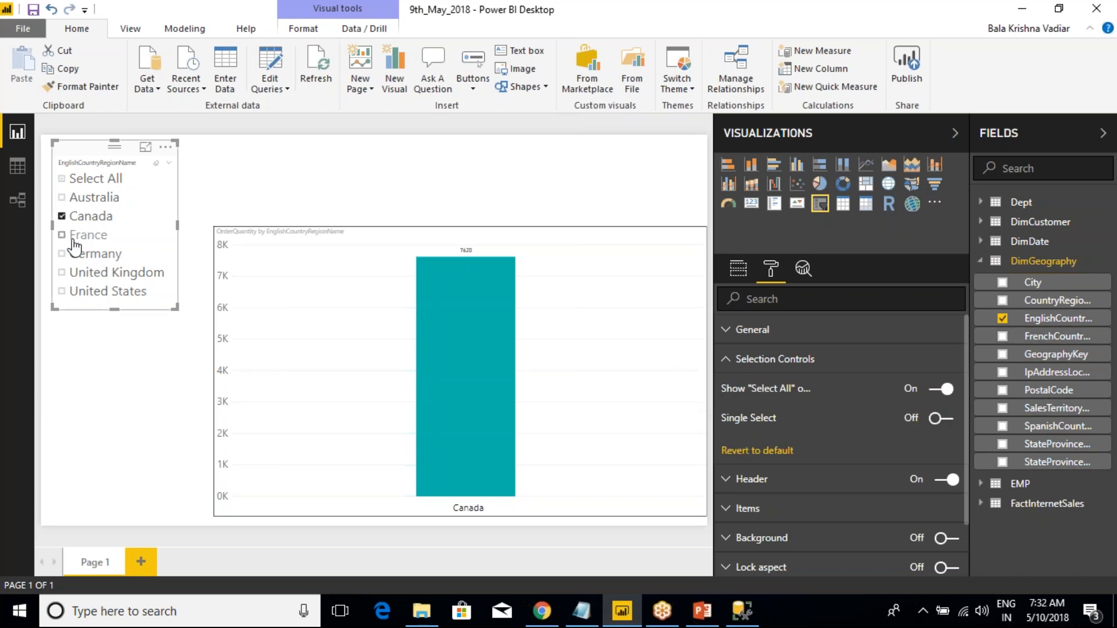
left_click(62, 198)
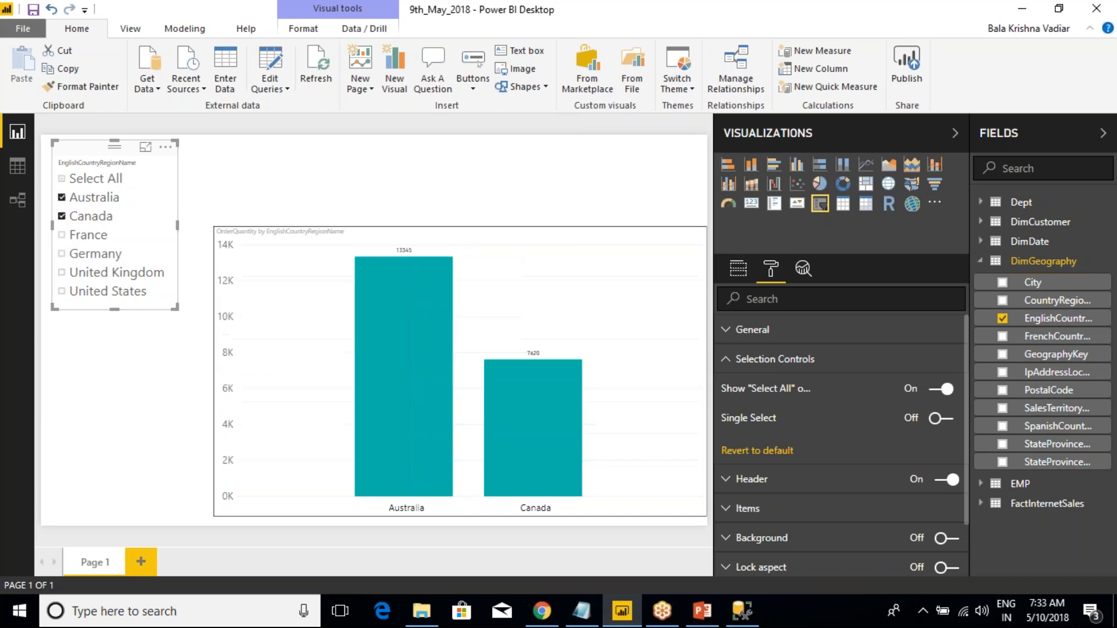
Step: Test multiple selection in the slicer with France and Germany added, and reduce the selection to France alone
left_click(62, 234)
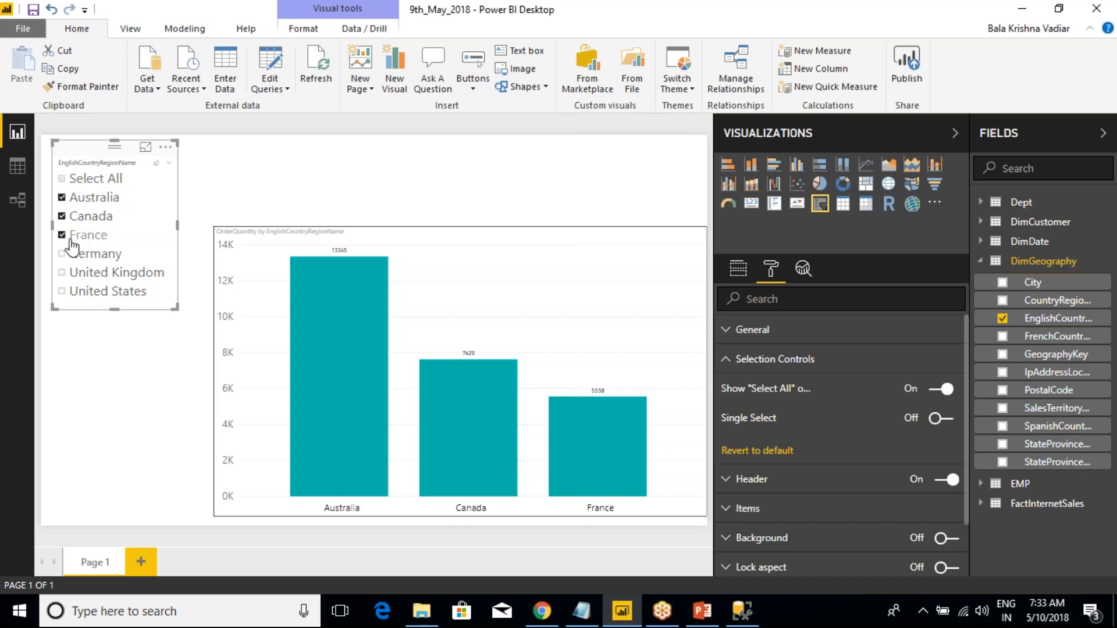
left_click(62, 254)
left_click(62, 235)
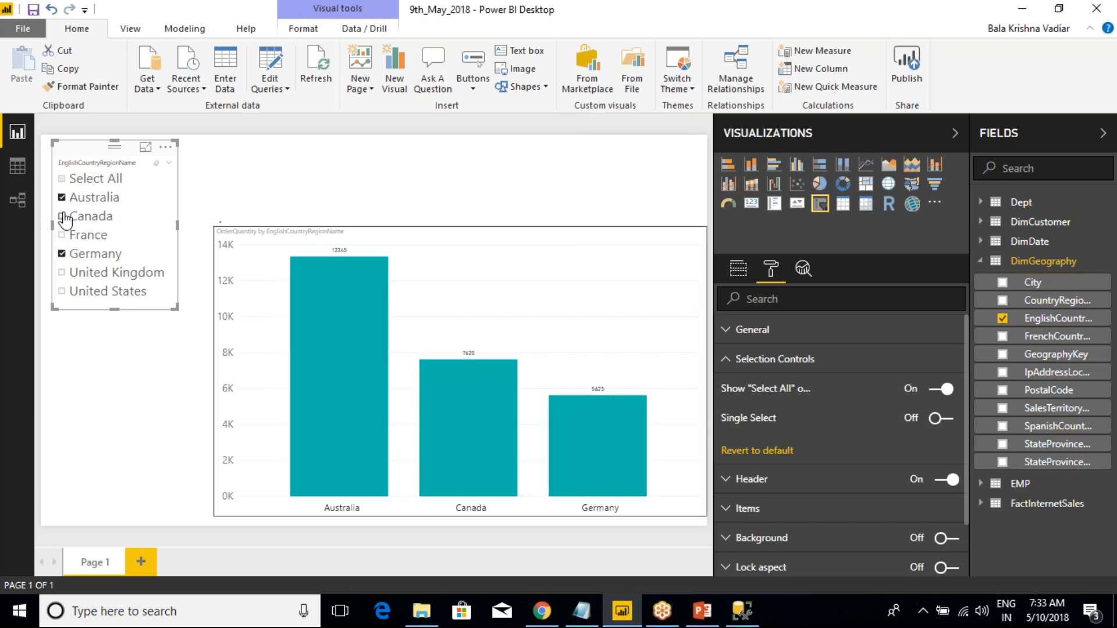
left_click(62, 217)
left_click(62, 198)
left_click(63, 235)
left_click(62, 254)
Step: Select the column chart and the slicer in turn, and add Canada to the France selection
left_click(377, 233)
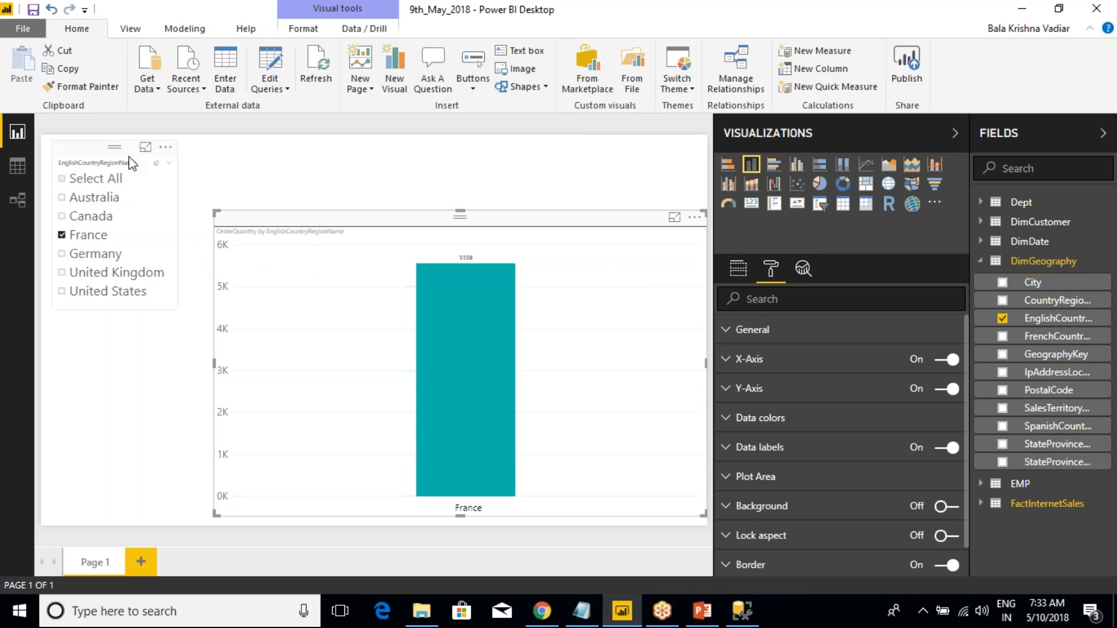
left_click(96, 156)
mouse_move(455, 289)
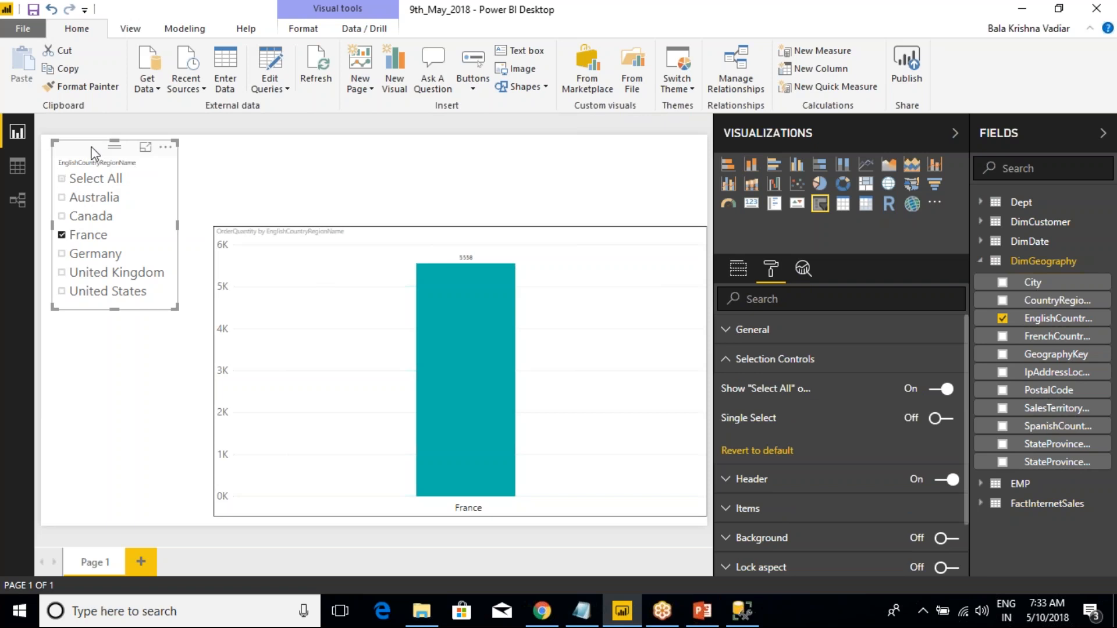
left_click(88, 219)
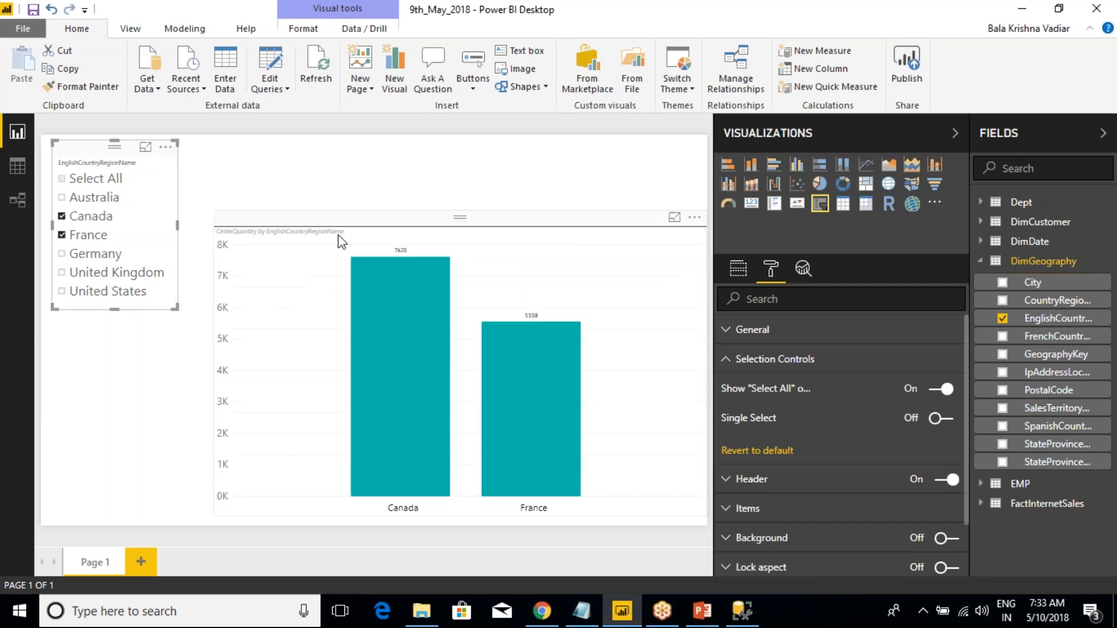
Step: Shorten the column chart from its upper edge, and enlarge the canvas area by narrowing the visualization settings and collapsing the fields list
left_click(349, 220)
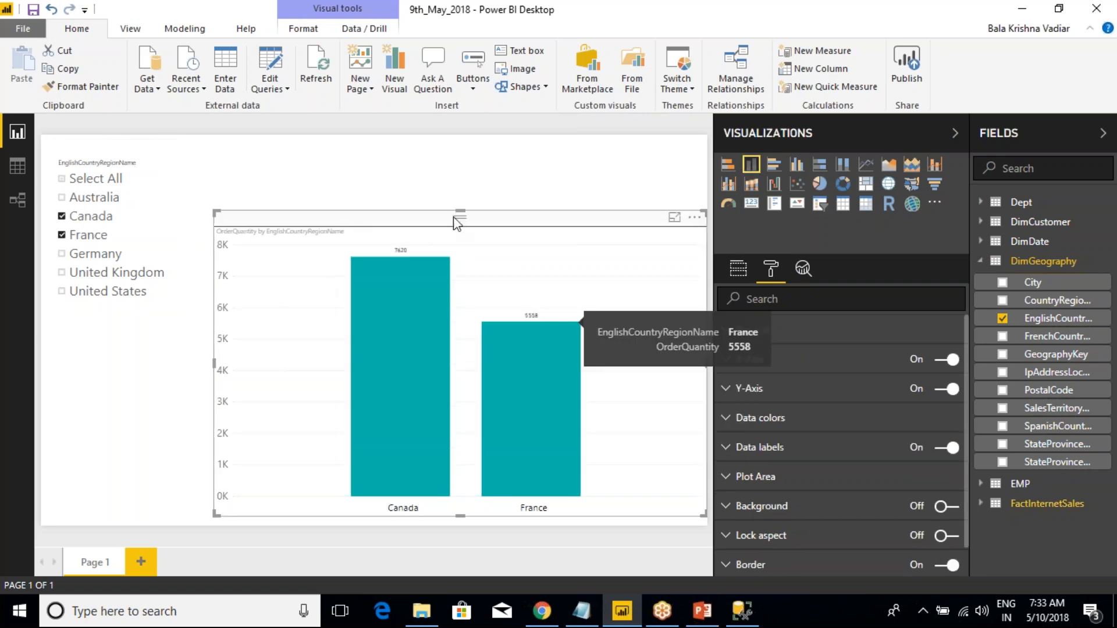
left_click_drag(459, 215, 456, 274)
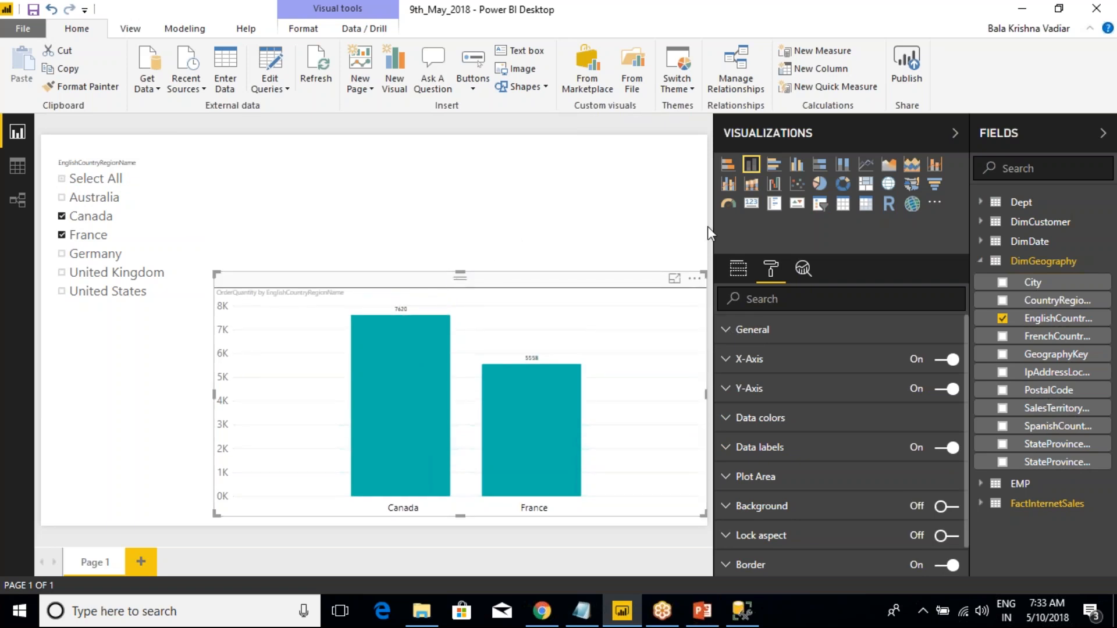
left_click_drag(716, 233, 809, 240)
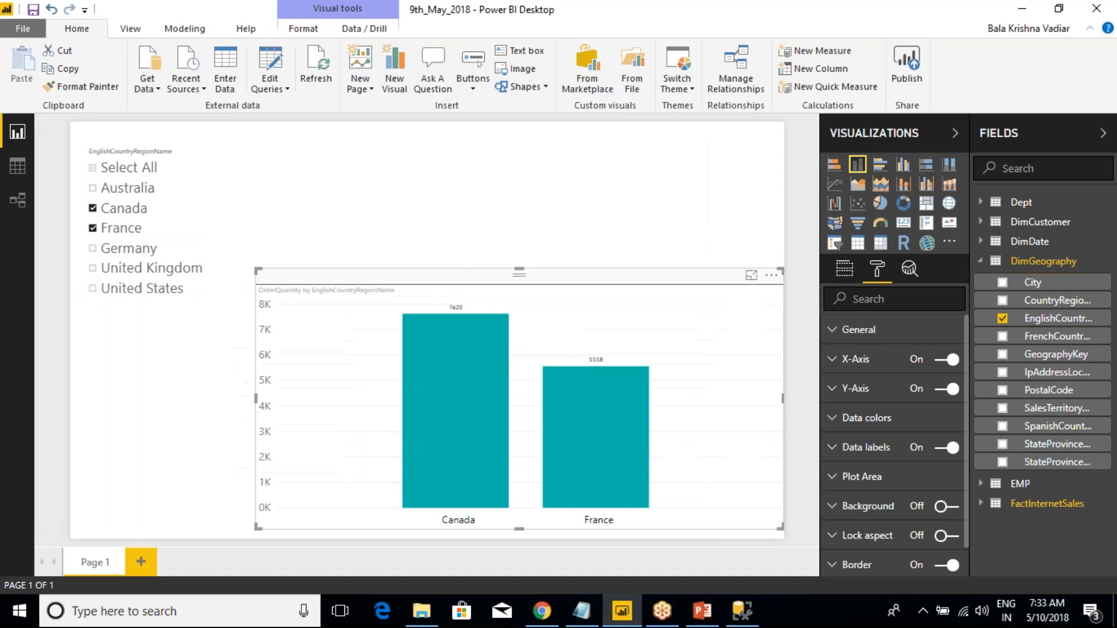
left_click(1104, 134)
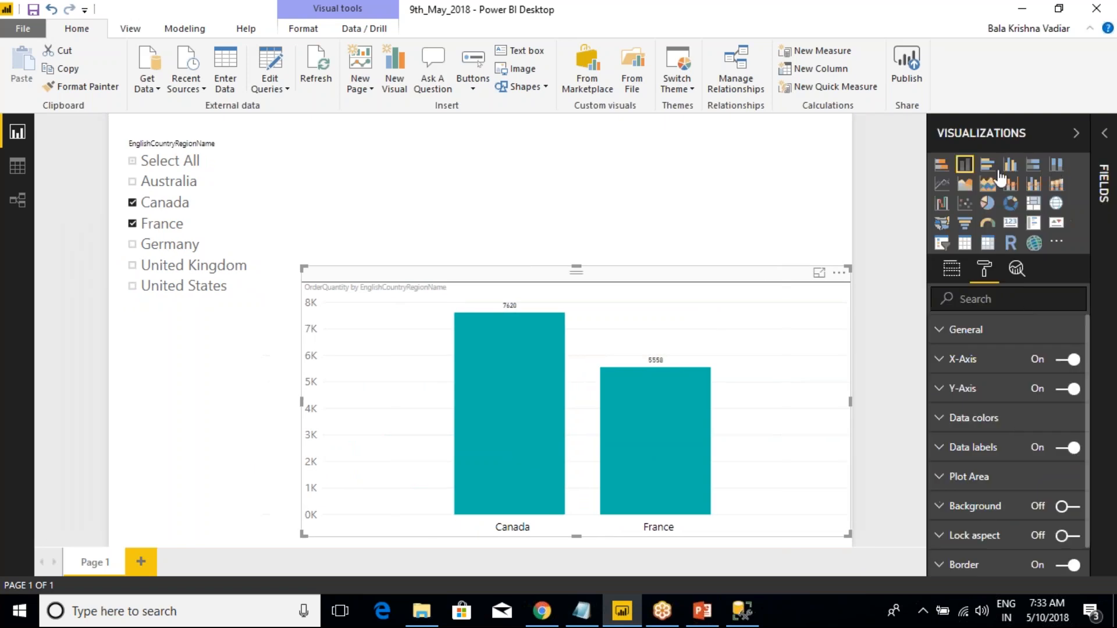
Step: Insert an empty Card visual above the column chart and shrink it to a small box beside the slicer
left_click(524, 198)
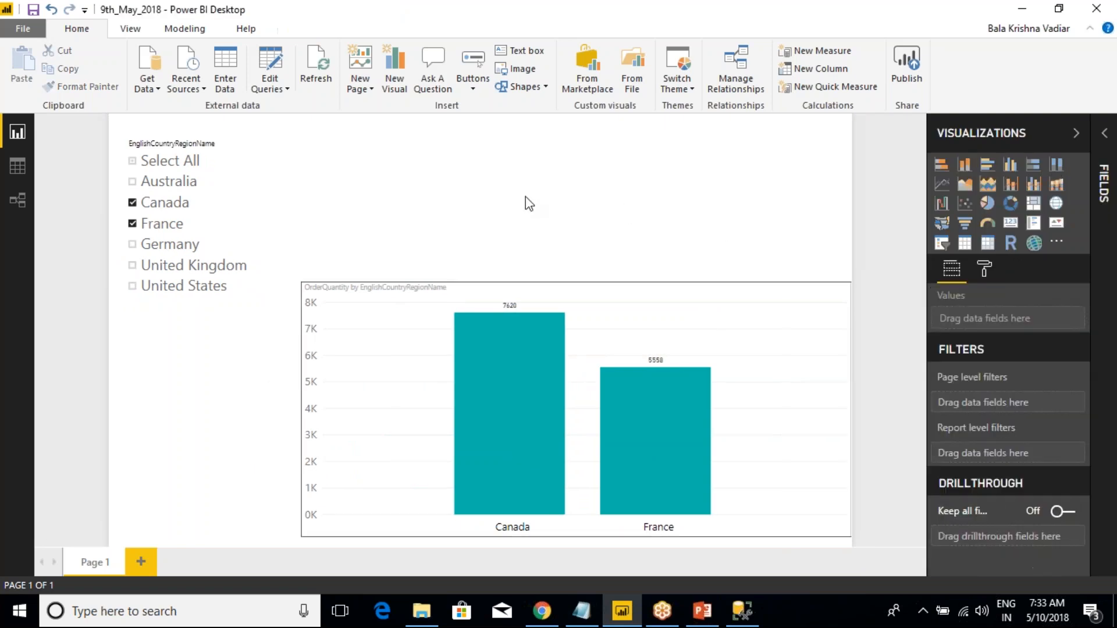
left_click(1009, 224)
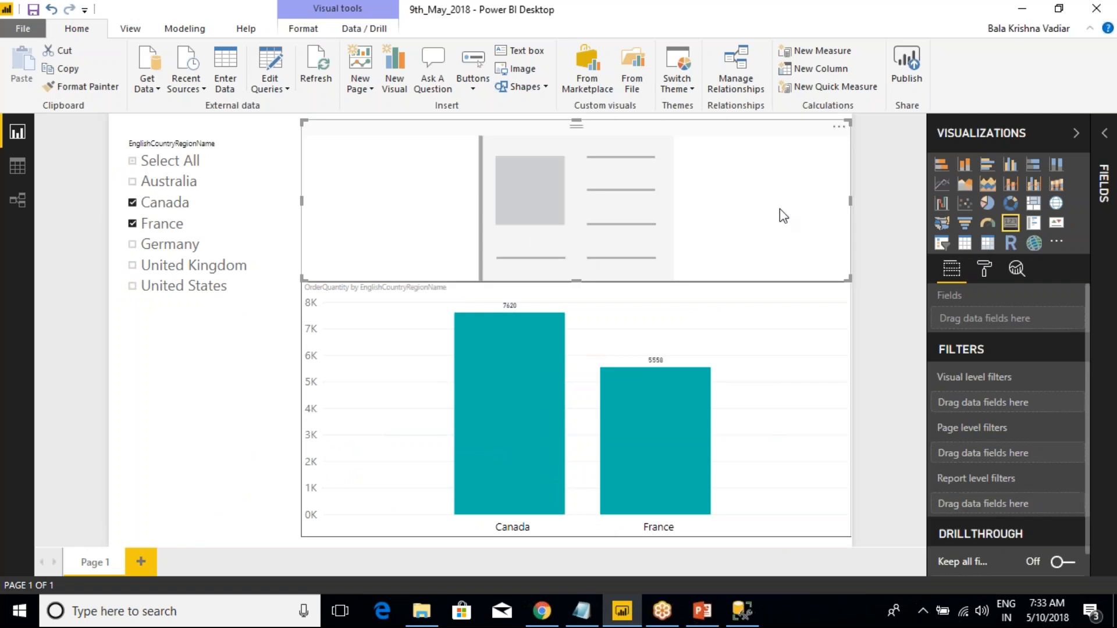
left_click_drag(848, 199, 429, 173)
left_click_drag(367, 282, 369, 229)
left_click(369, 229)
left_click(361, 161)
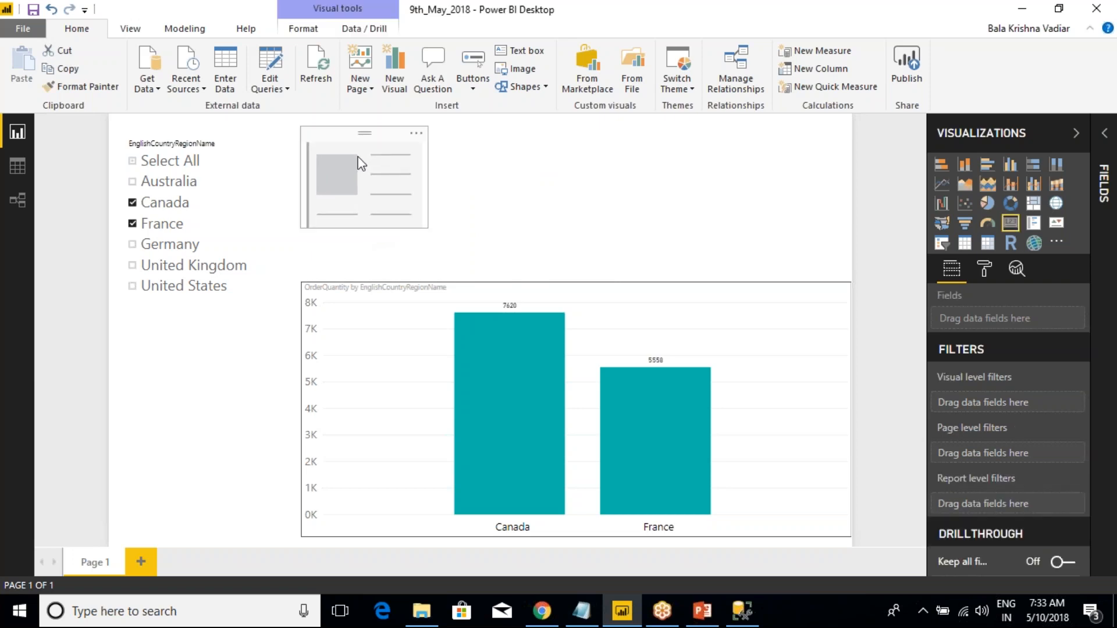
left_click(984, 269)
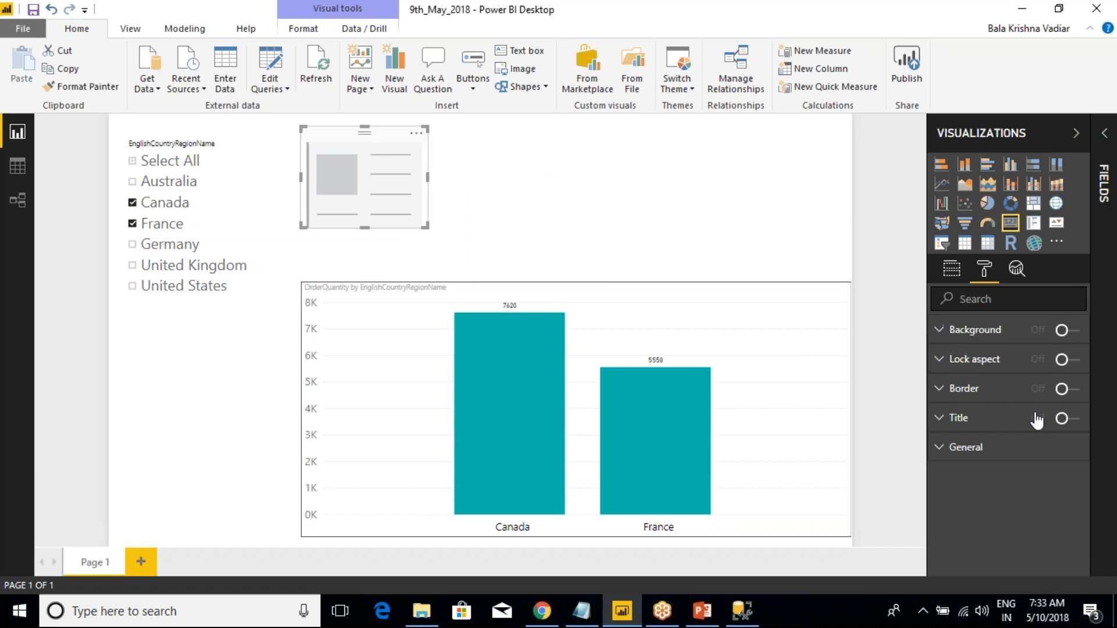
left_click(485, 175)
left_click(394, 161)
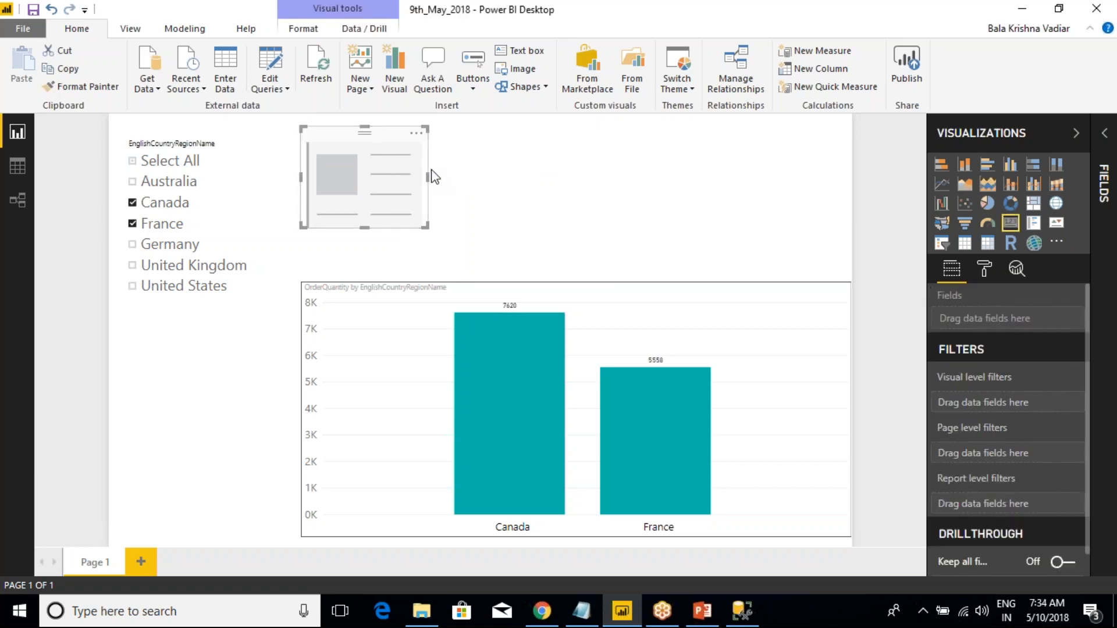
Step: Switch to SQL Server Management Studio and replace the existing query with a SELECT from FactInternetSales
left_click(749, 620)
left_click(474, 169)
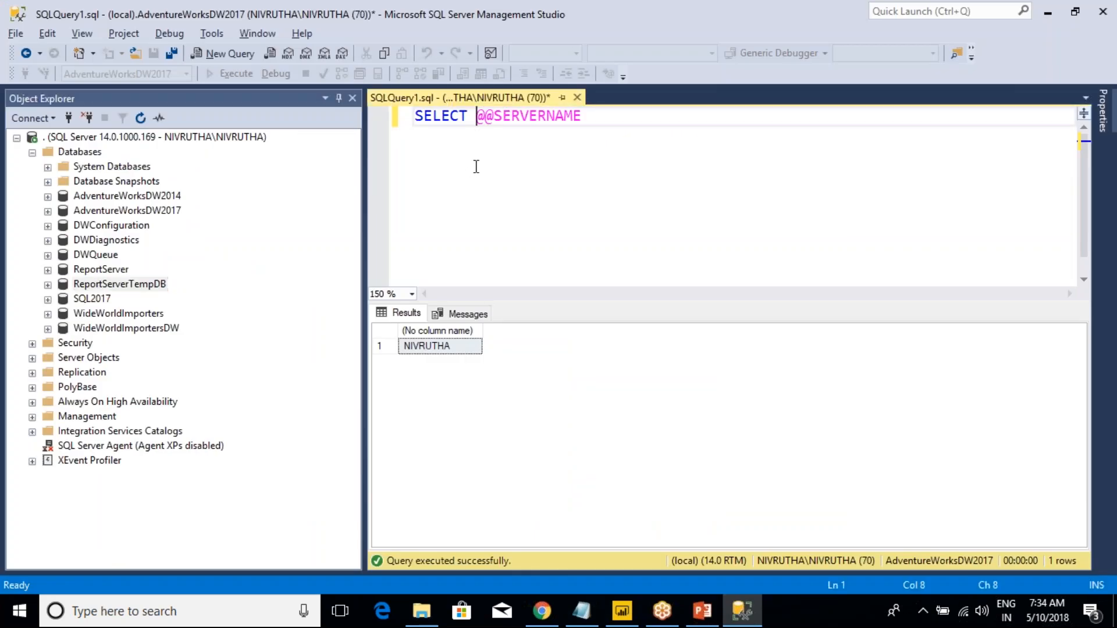
key("ctrl+a")
type("S")
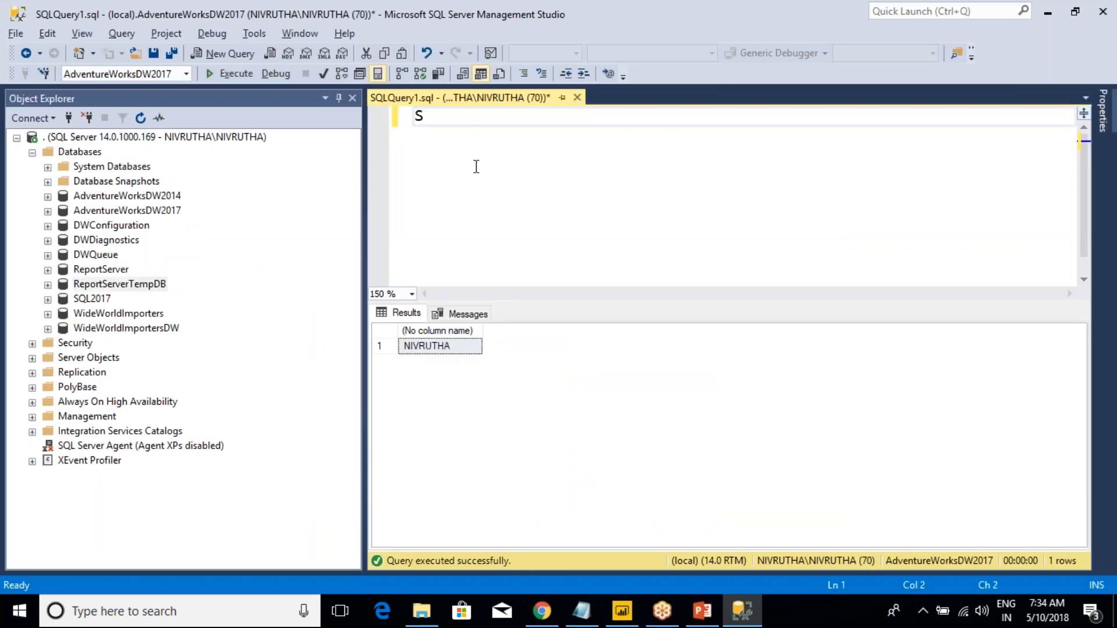
type("ELECT FROM FACT")
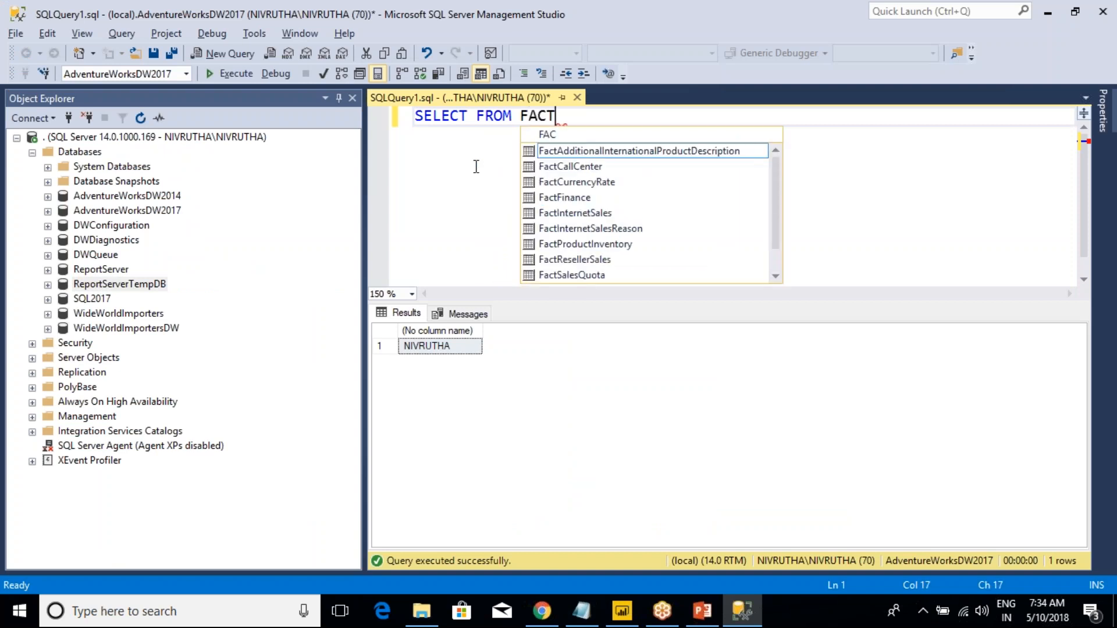
type("INTER")
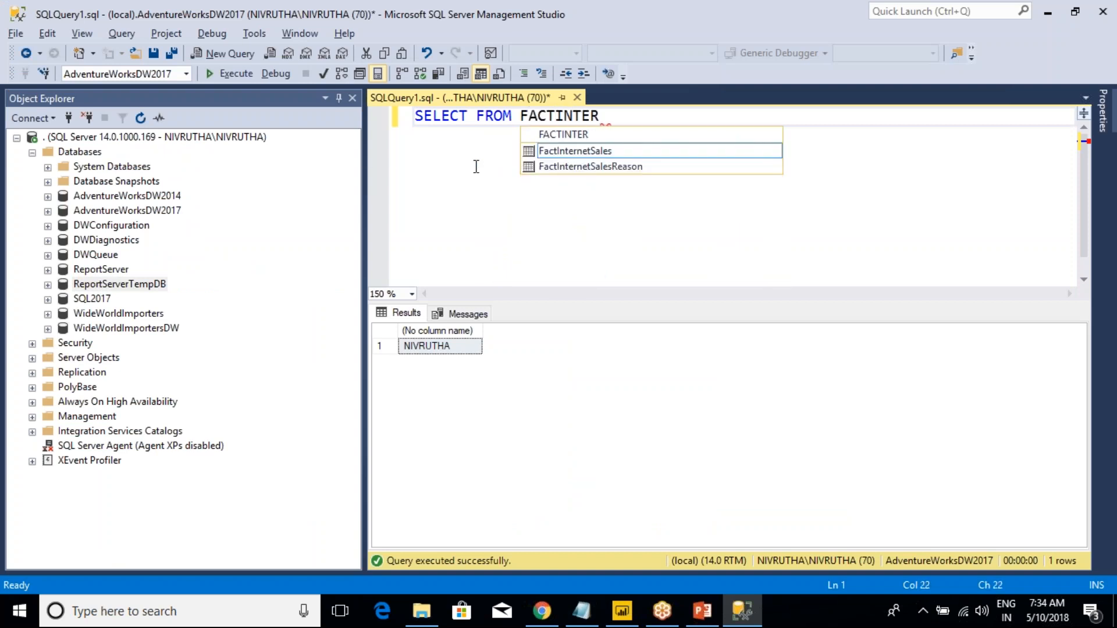
key("Tab")
key("ctrl+Left")
key("ctrl+Left")
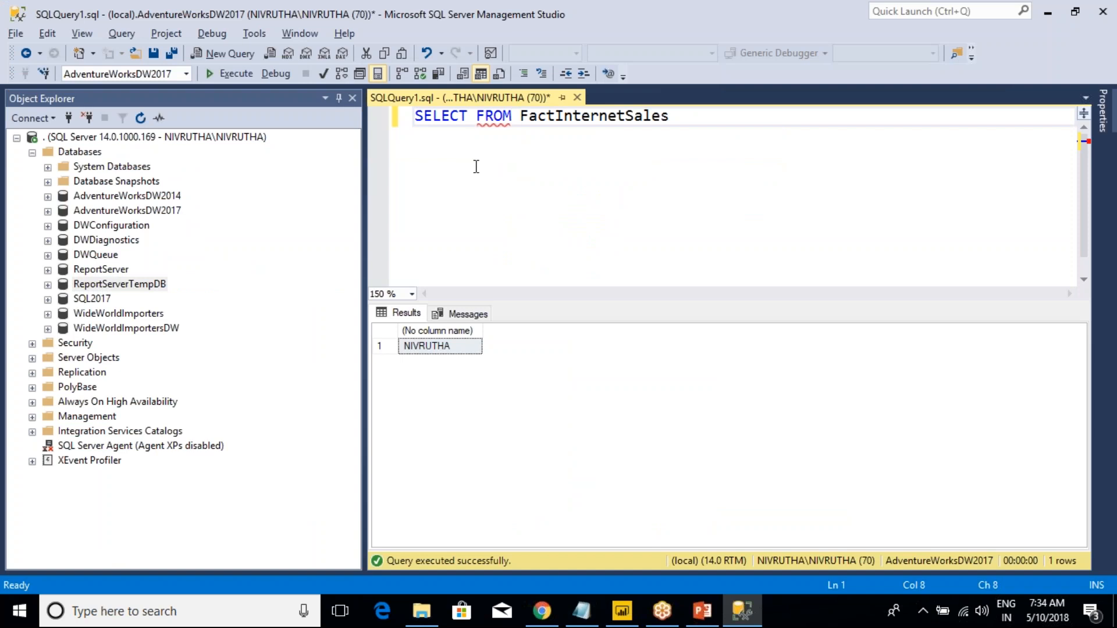
Step: Add COUNT(OrderQuantity) as the selected expression in the FactInternetSales query
type("COUNT()")
key("Left")
key("Left")
type("ORDERS")
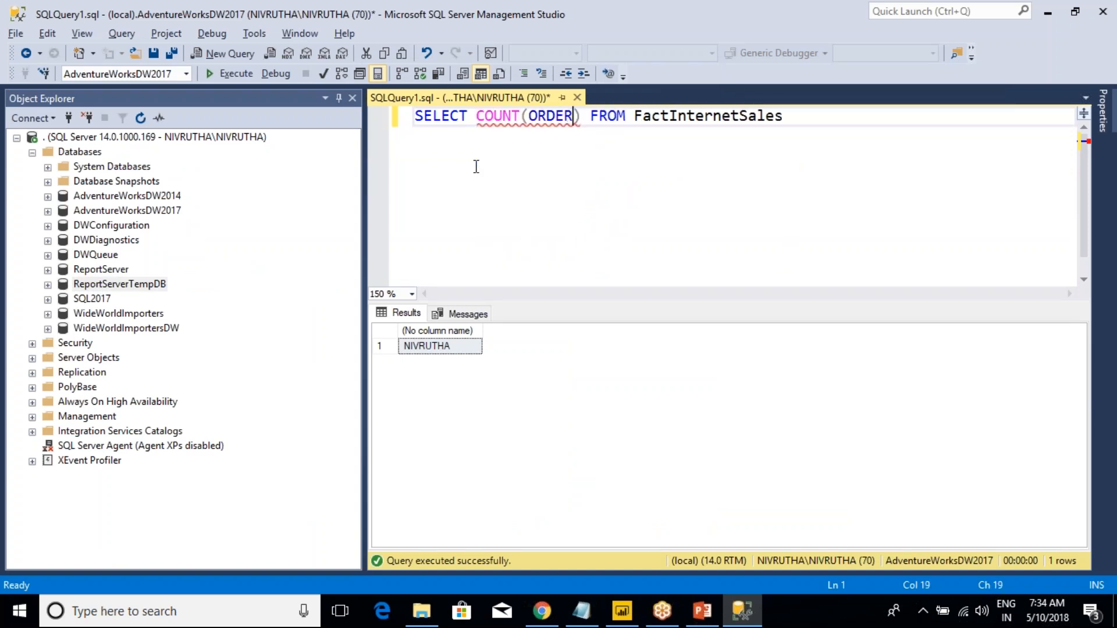
key("BackSpace")
key("BackSpace")
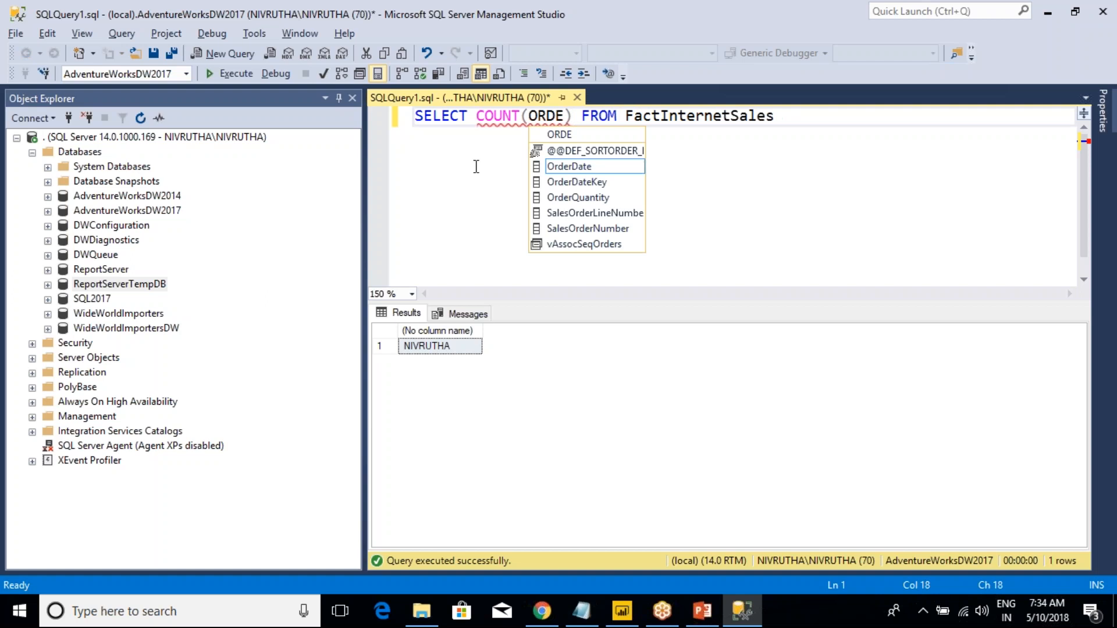
key("Down")
key("Down")
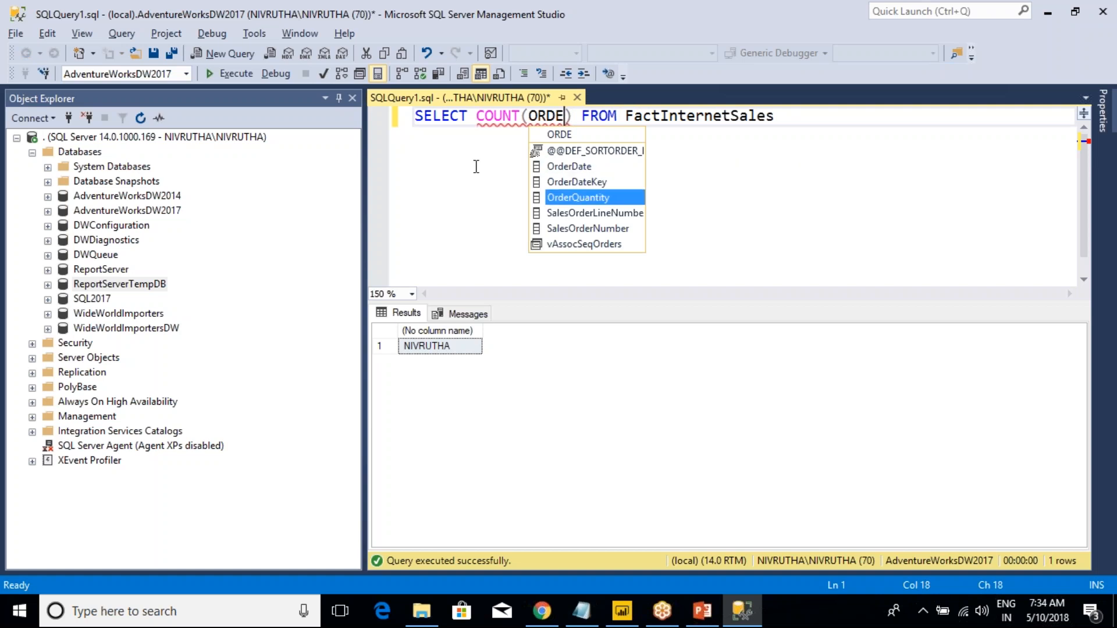
key("Tab")
Step: Change the aggregate function on OrderQuantity to SUM, run the query and select its result
key("BackSpace")
key("BackSpace")
key("BackSpace")
key("BackSpace")
key("BackSpace")
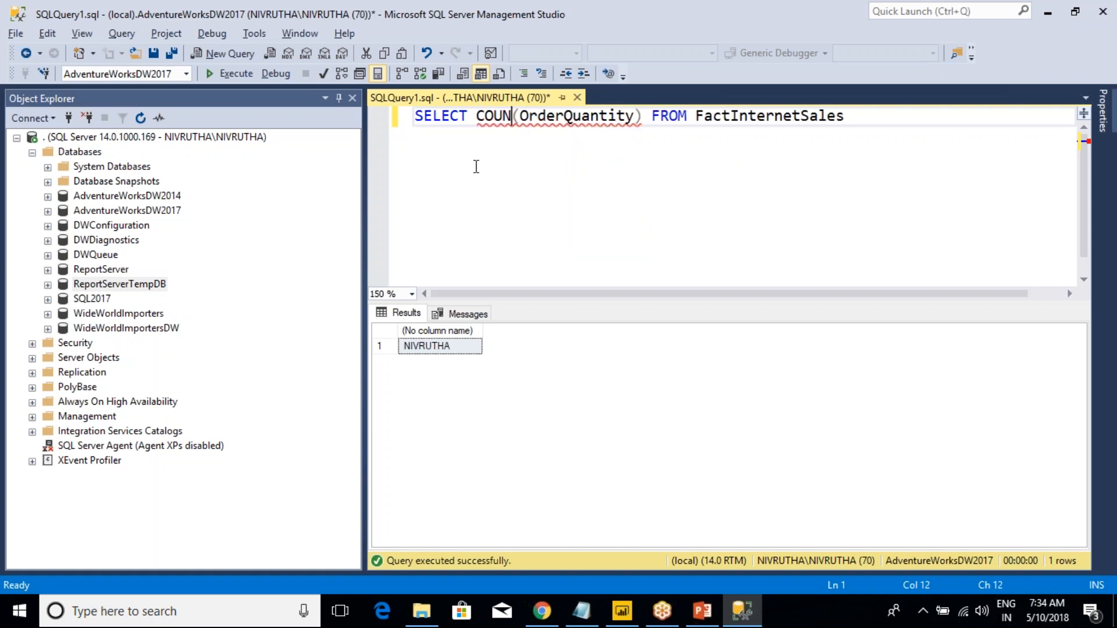
type("SUM")
key("F5")
left_click(429, 347)
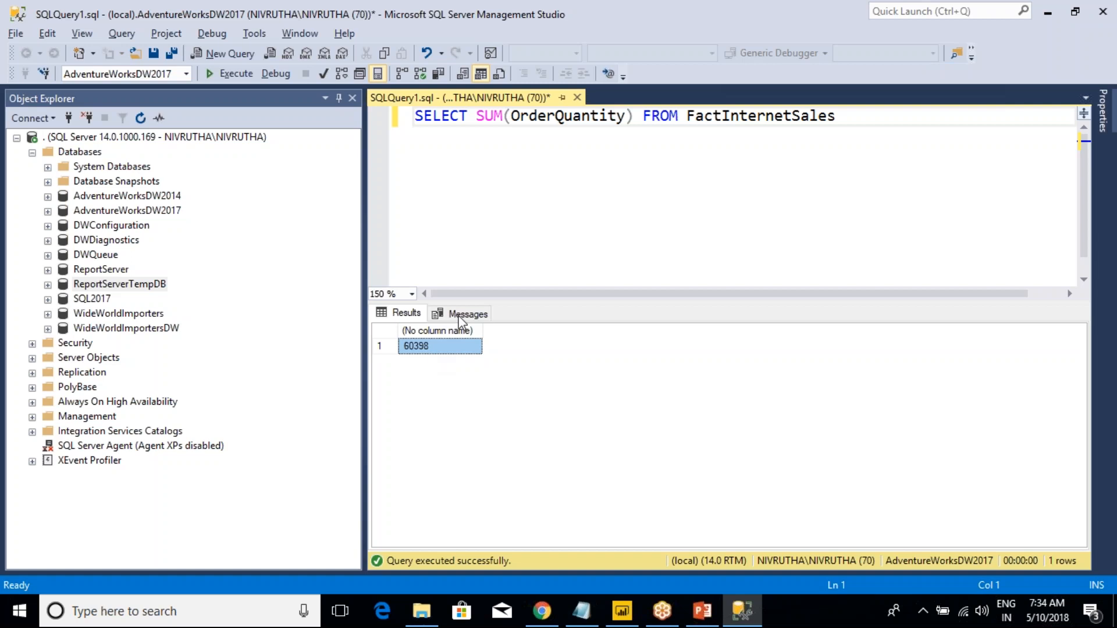
Step: Duplicate the SUM(OrderQuantity) query on a second line
left_click(547, 162)
key("ctrl+a")
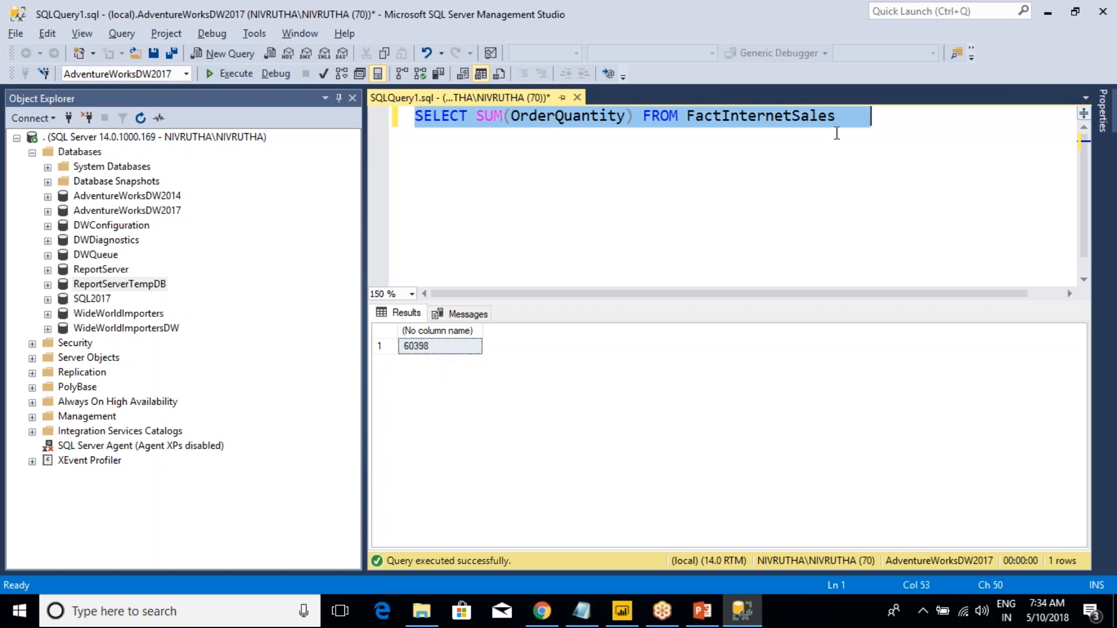
key("ctrl+c")
key("End")
key("Return")
key("ctrl+v")
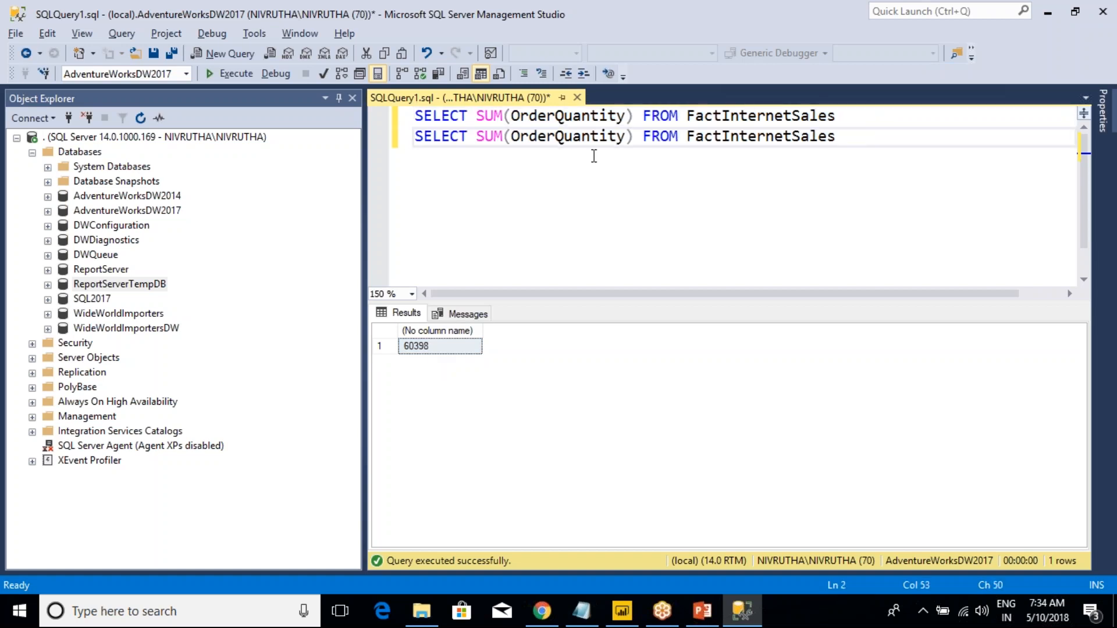
Step: Change the second query's summed column to SalesAmount and run both queries
double_click(563, 136)
type("SALES")
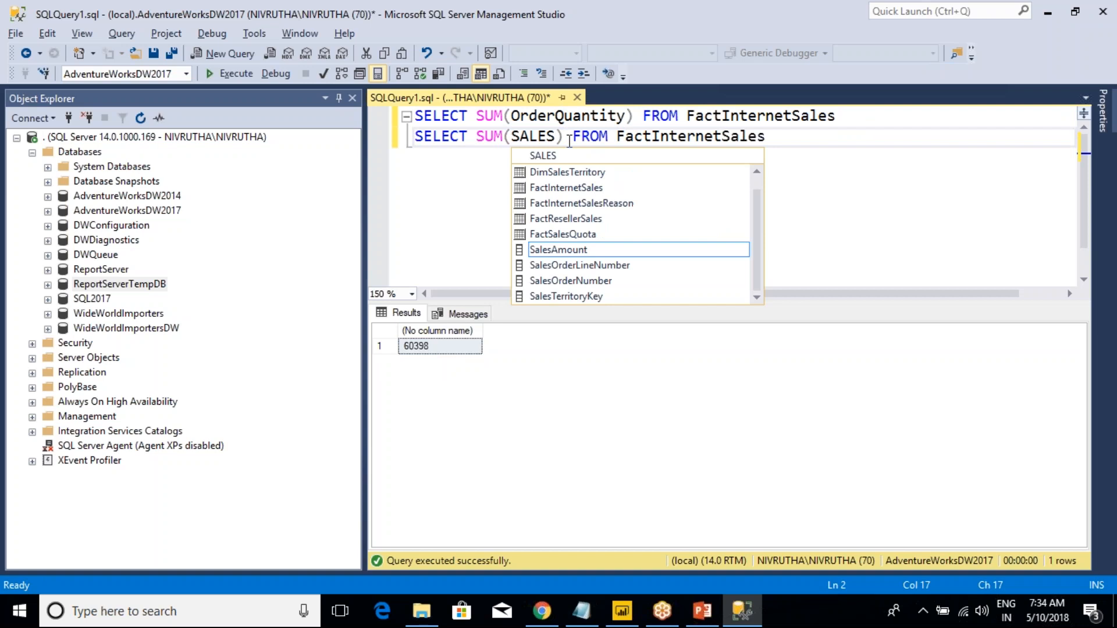
key("Tab")
left_click(572, 136)
key("F5")
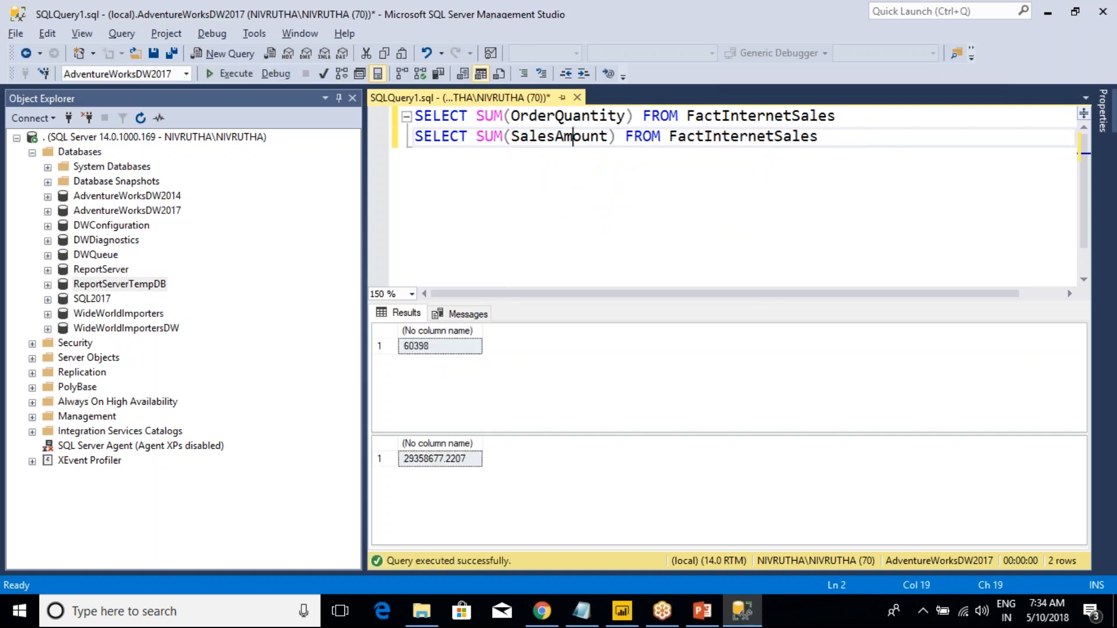
Step: Examine the results for total sales amount and total order quantity from FactInternetSales
left_click(431, 461)
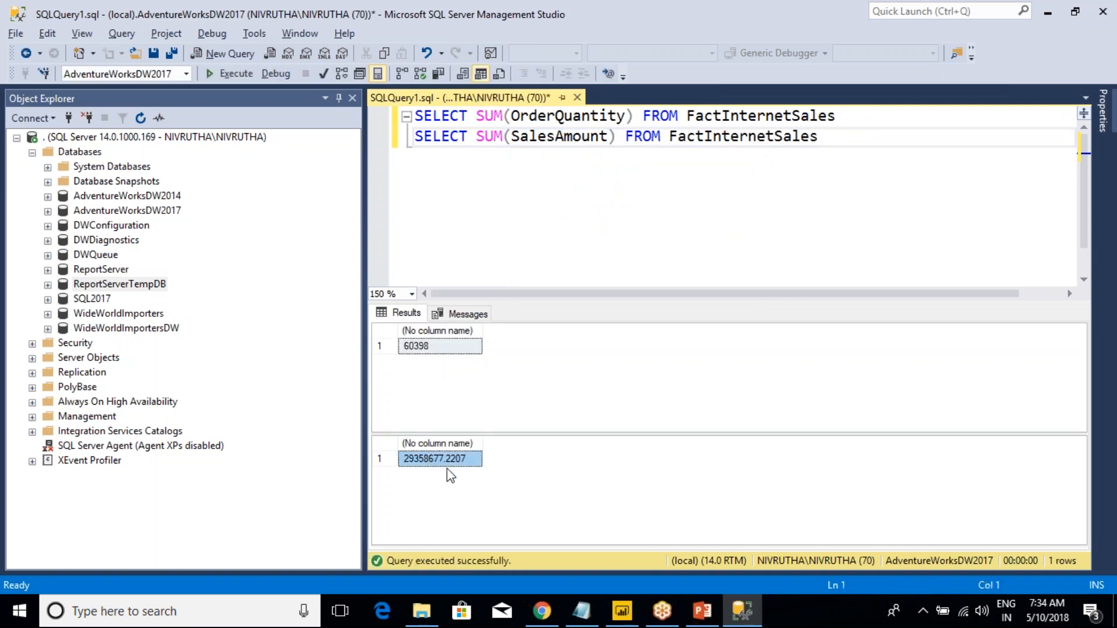
left_click(613, 177)
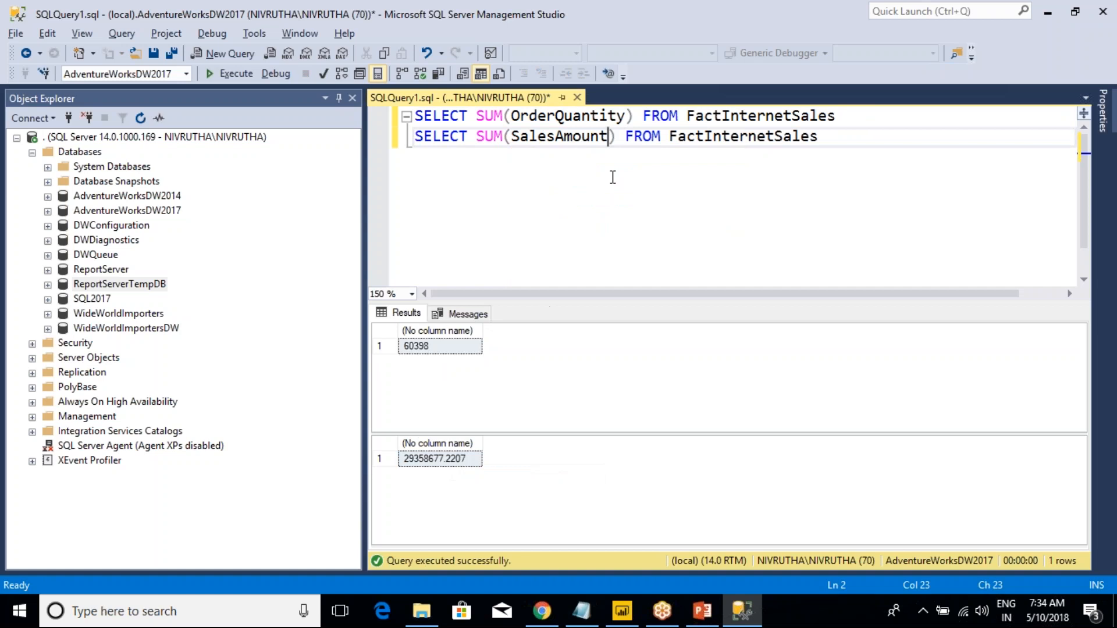
double_click(749, 138)
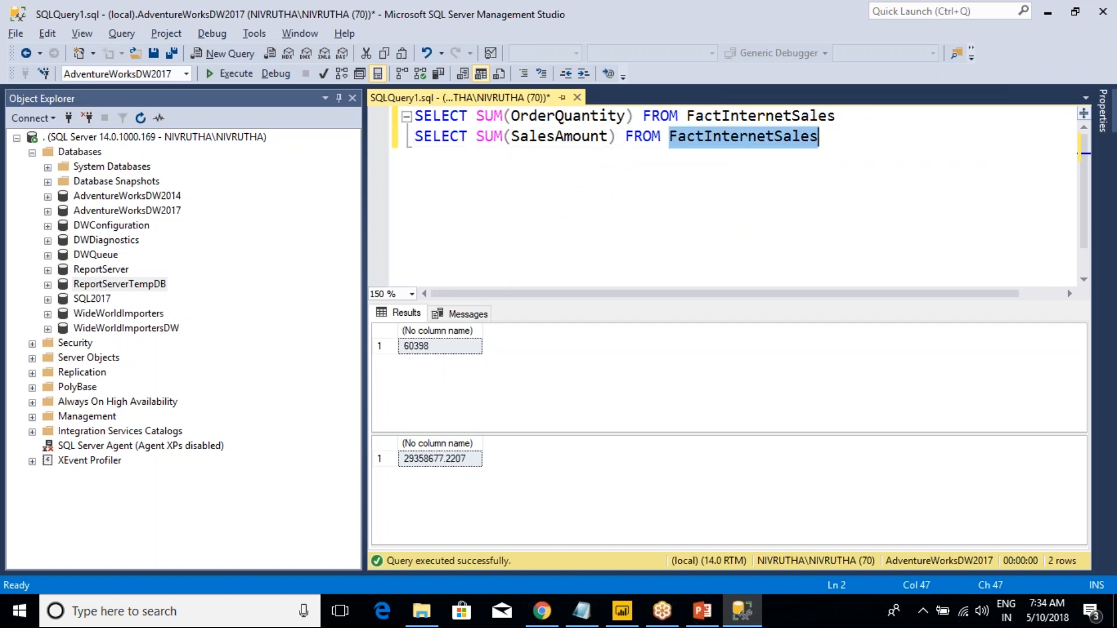
left_click(432, 458)
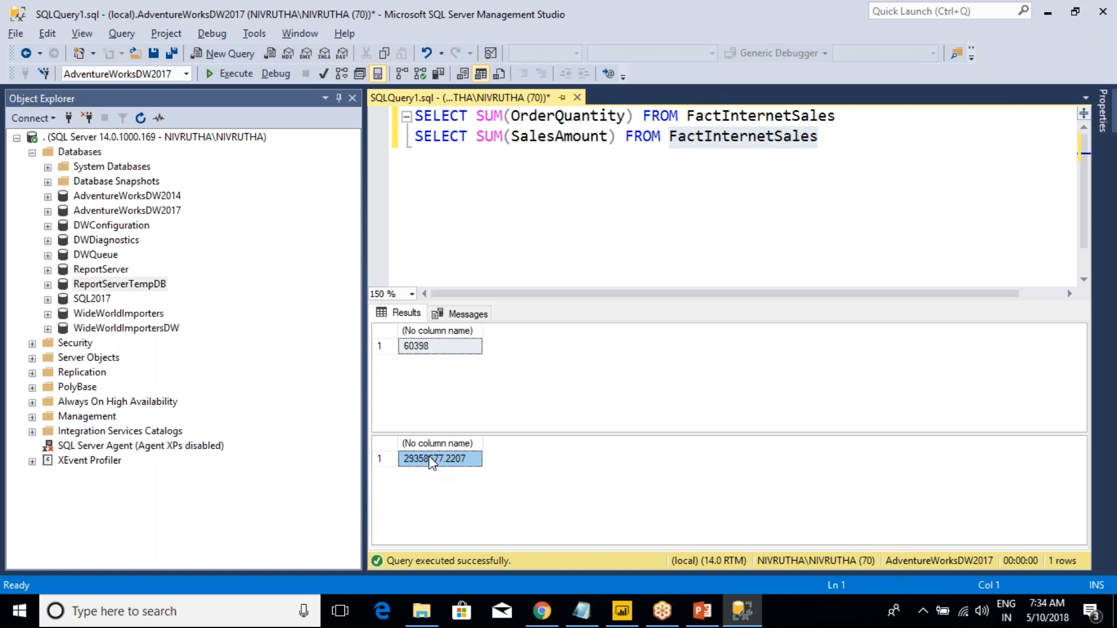
left_click(438, 348)
left_click(413, 460)
left_click(436, 345)
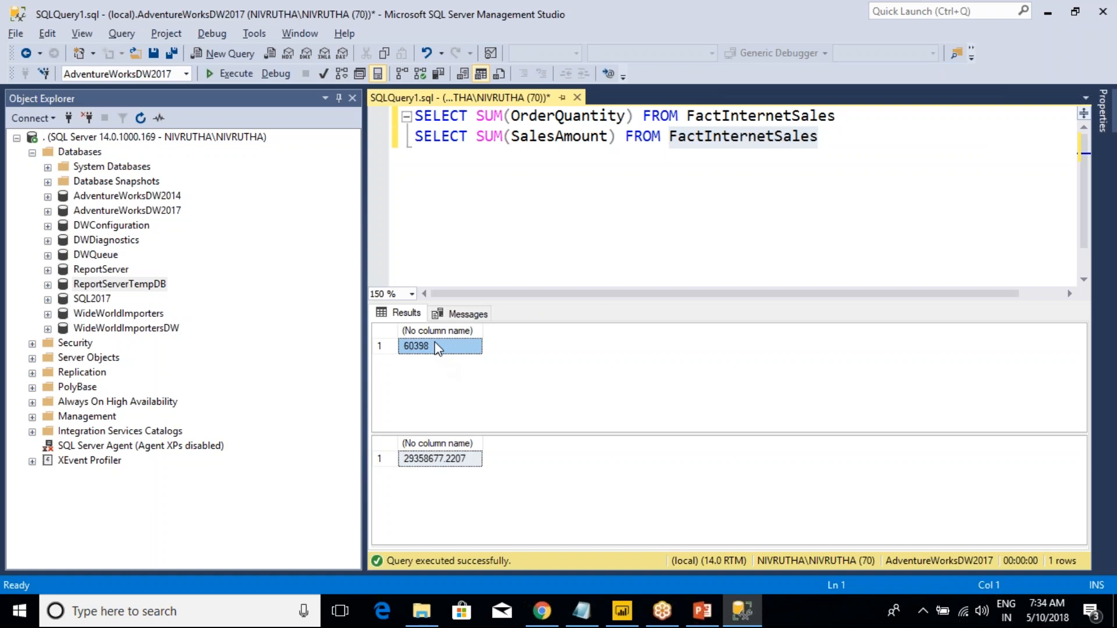
Step: Switch to Power BI Desktop, add OrderQuantity from FactInternetSales to the empty card and enlarge the card slightly
key("alt+Tab")
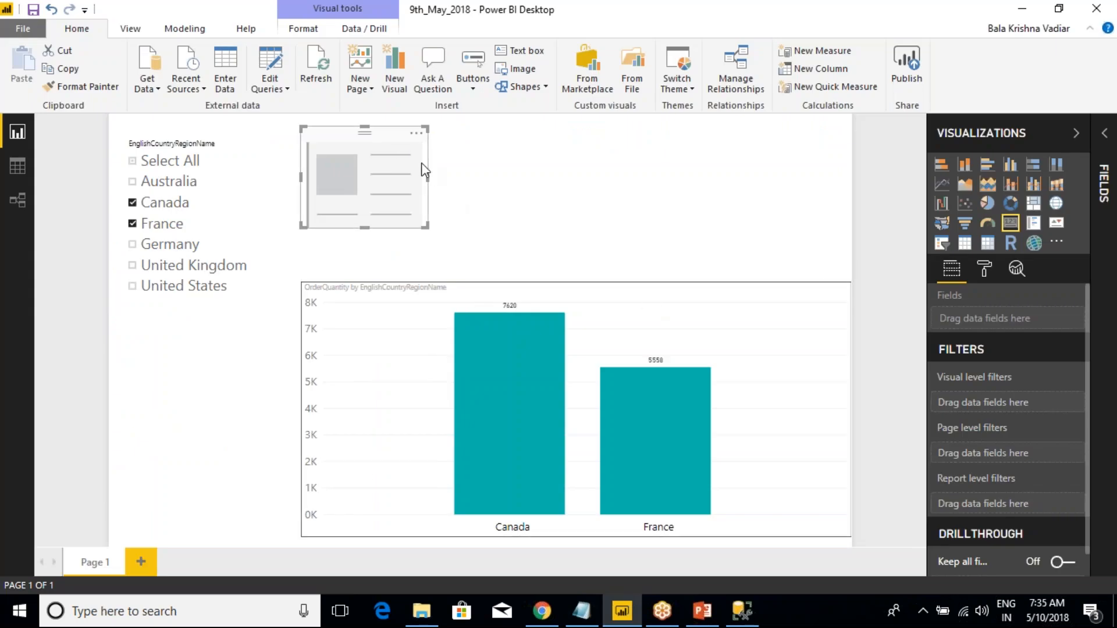
left_click(1104, 134)
left_click(981, 300)
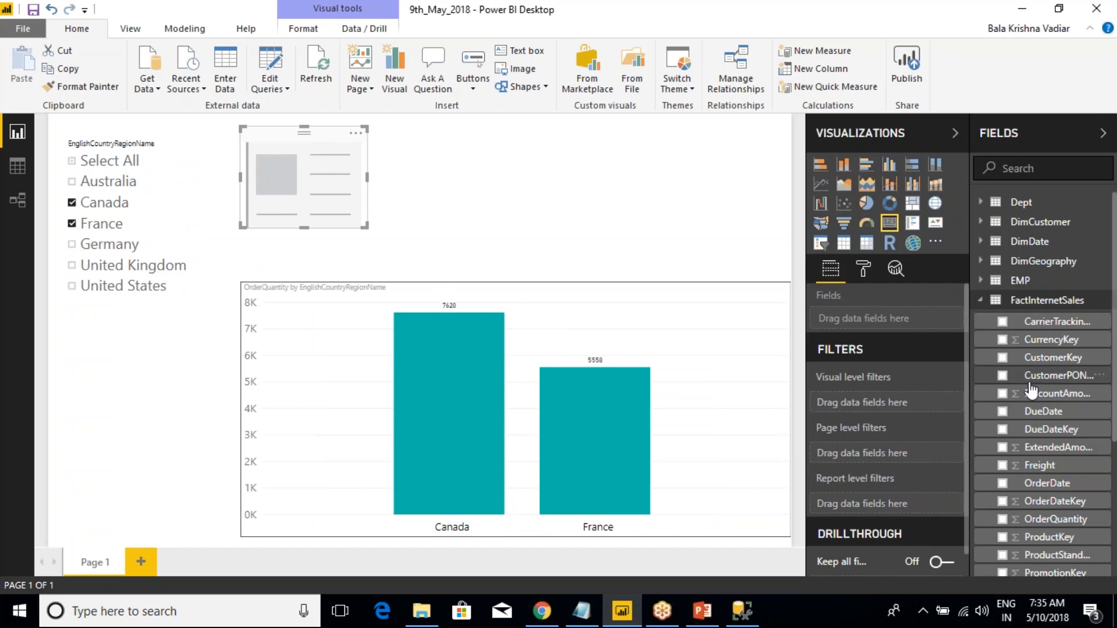
scroll(1033, 402, "down", 4)
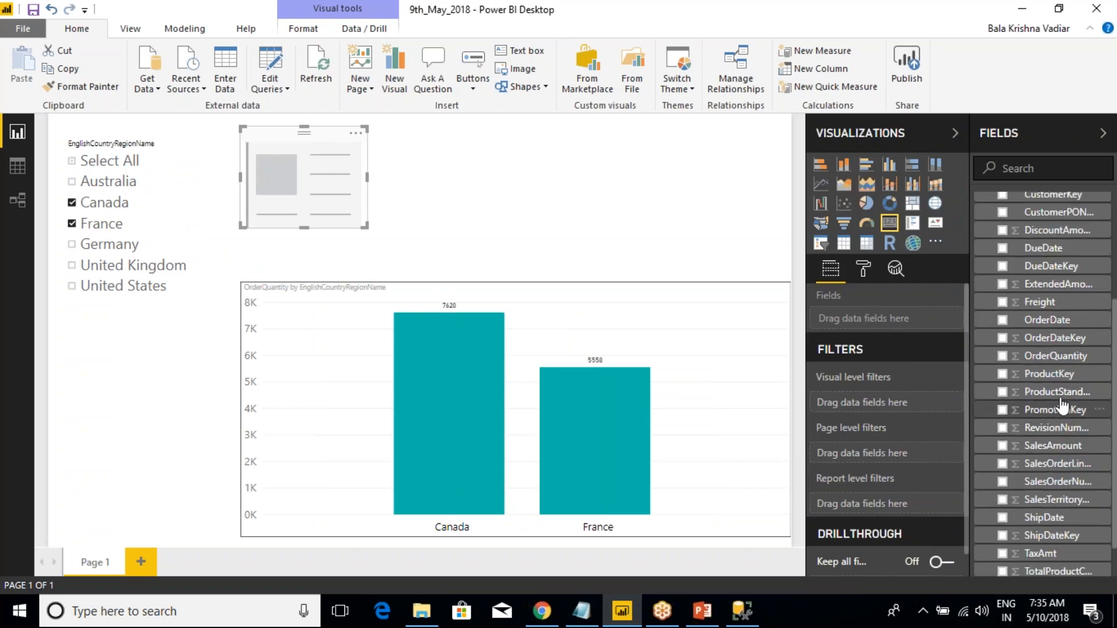
left_click(1002, 356)
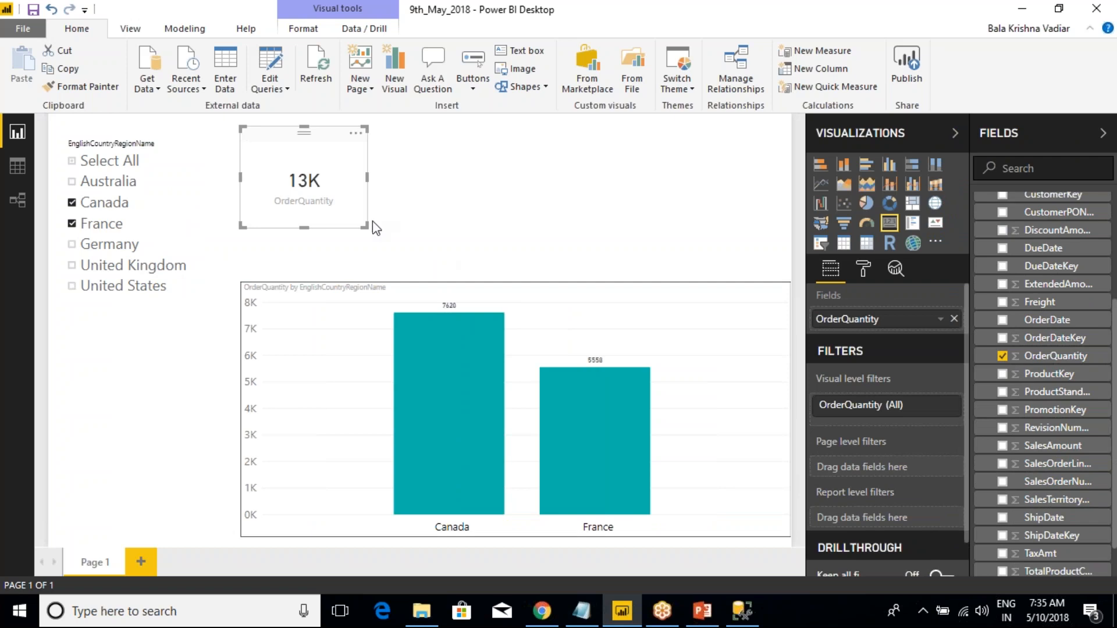
left_click_drag(374, 226, 406, 243)
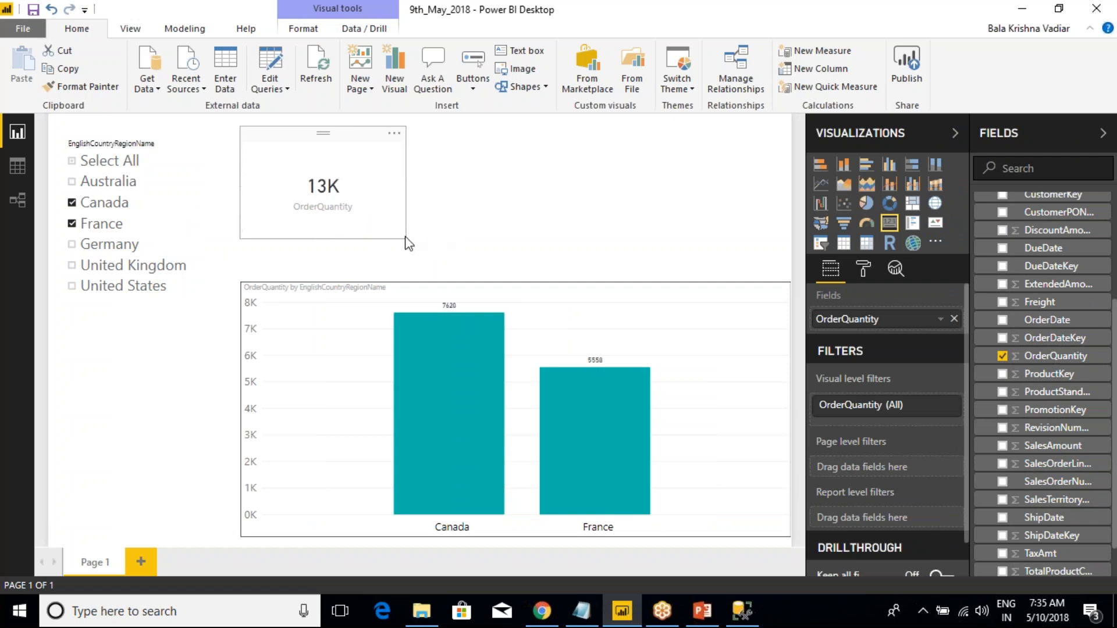
Step: Set the display units of the card's data label to None
left_click(864, 269)
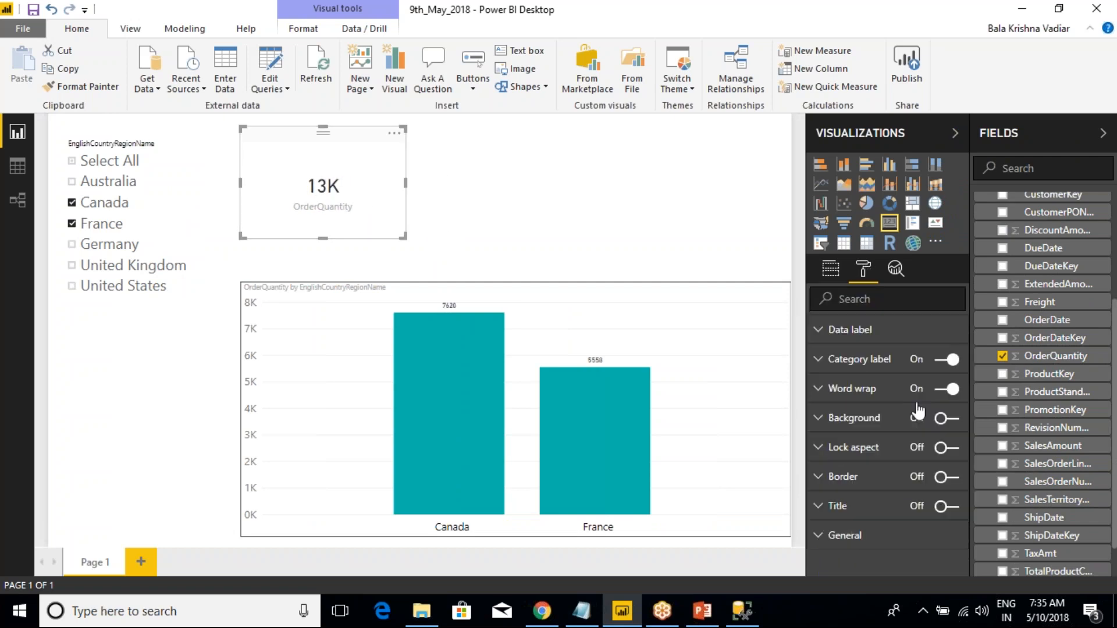
left_click(821, 362)
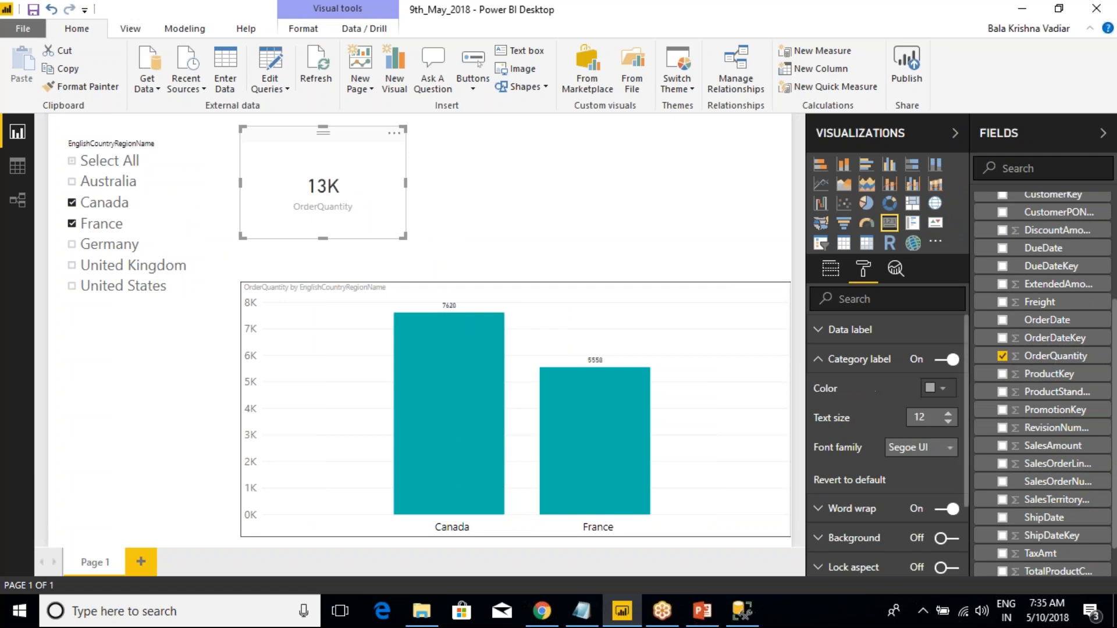
left_click(829, 362)
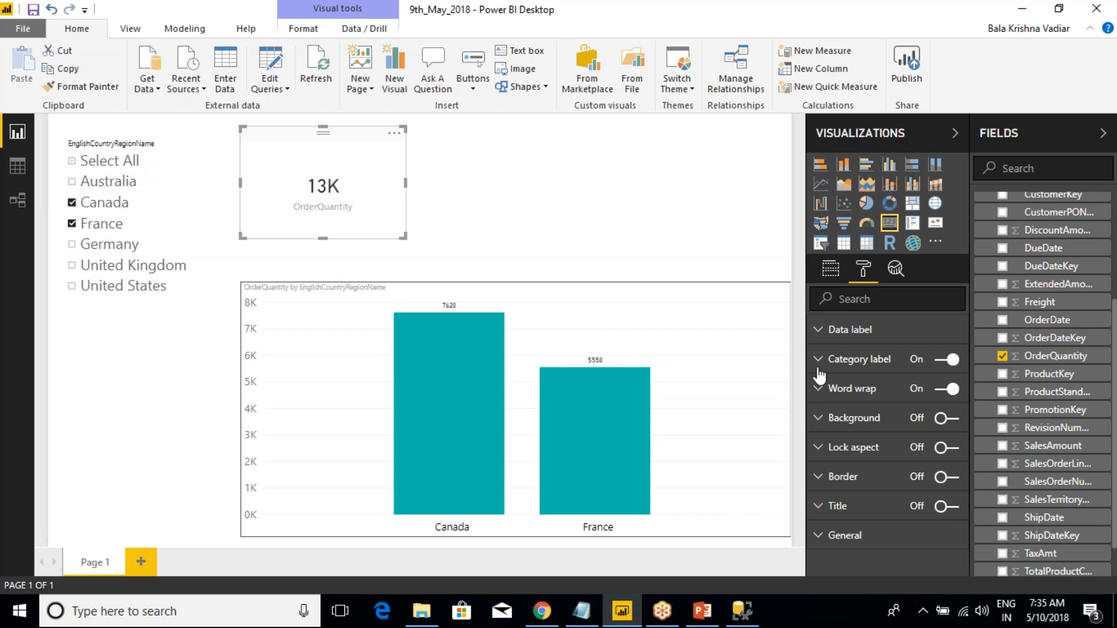
left_click(818, 340)
left_click(918, 398)
left_click(905, 425)
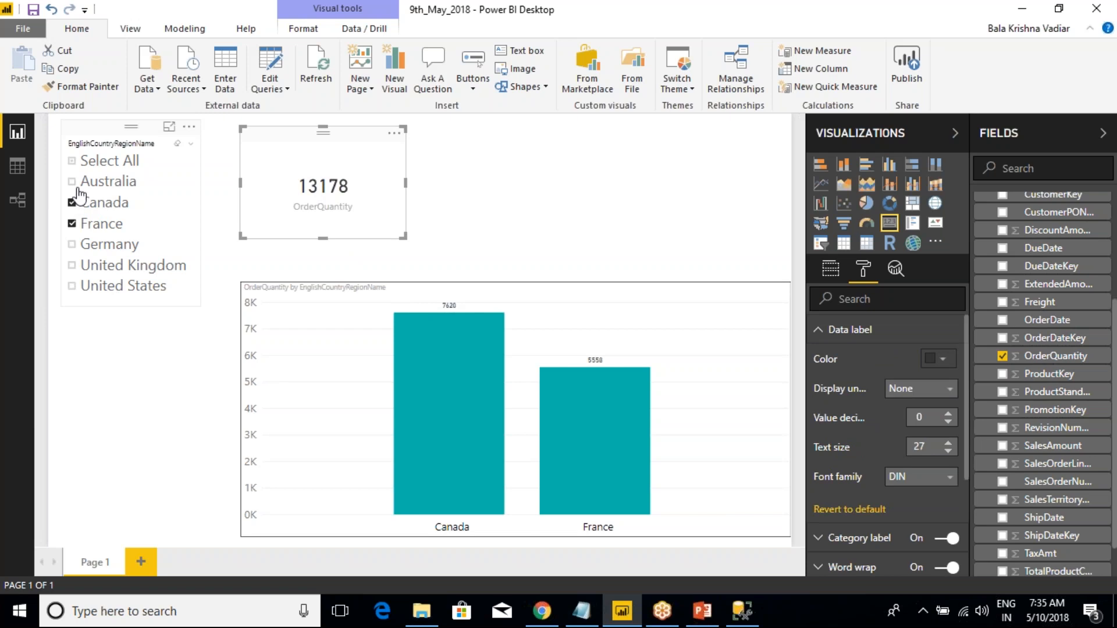
Step: Select all countries in the slicer and turn on the border of the OrderQuantity card
left_click(71, 161)
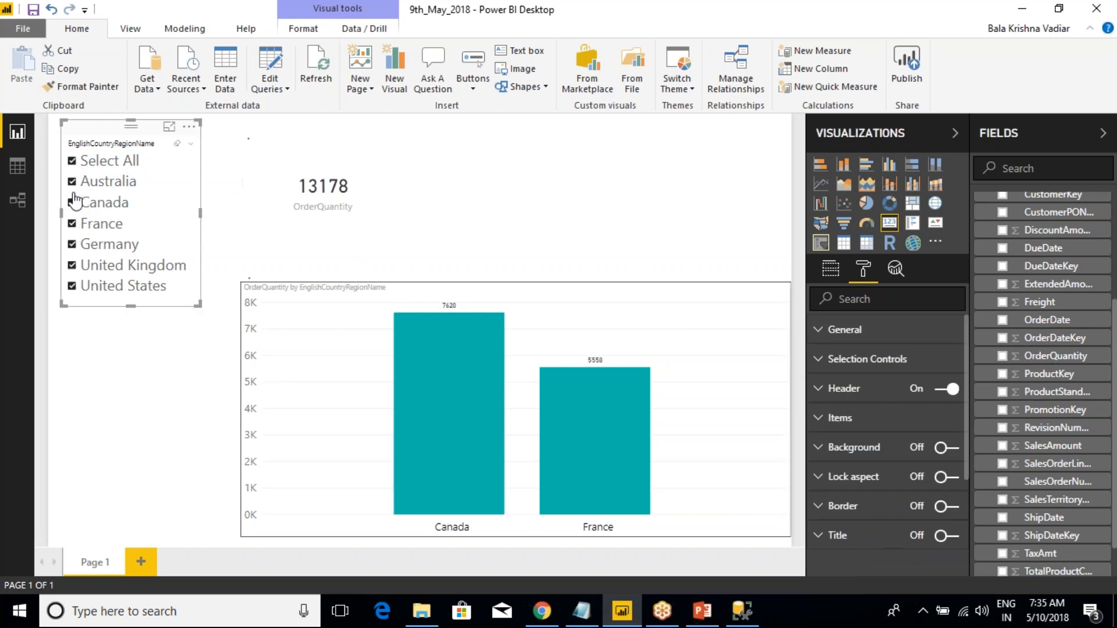
left_click(355, 178)
scroll(920, 530, "down", 3)
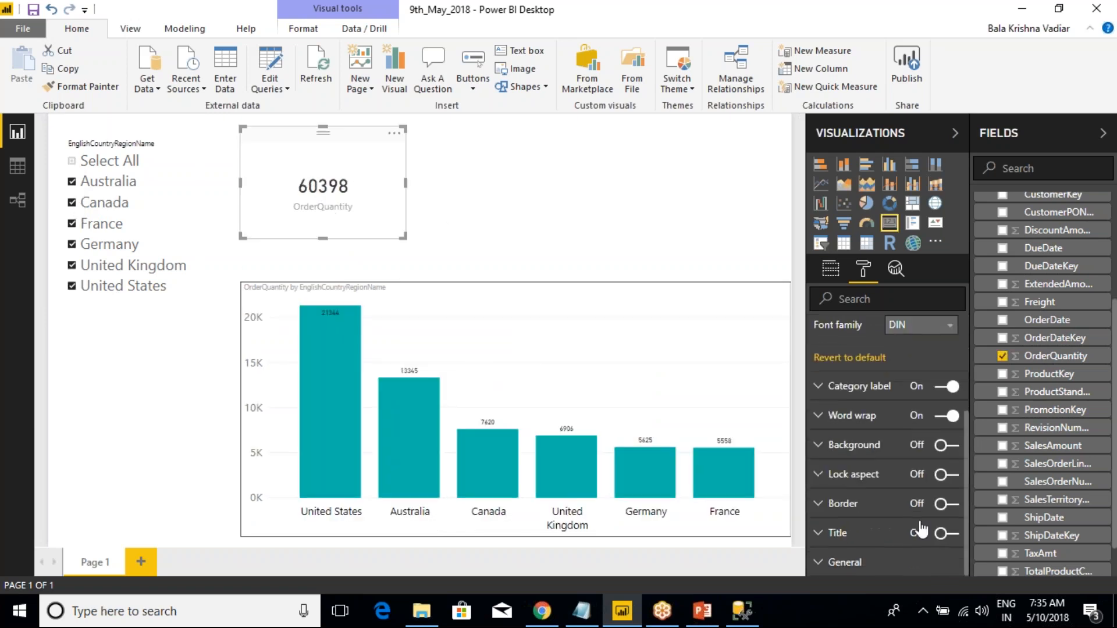
left_click(951, 533)
left_click(951, 533)
left_click(951, 504)
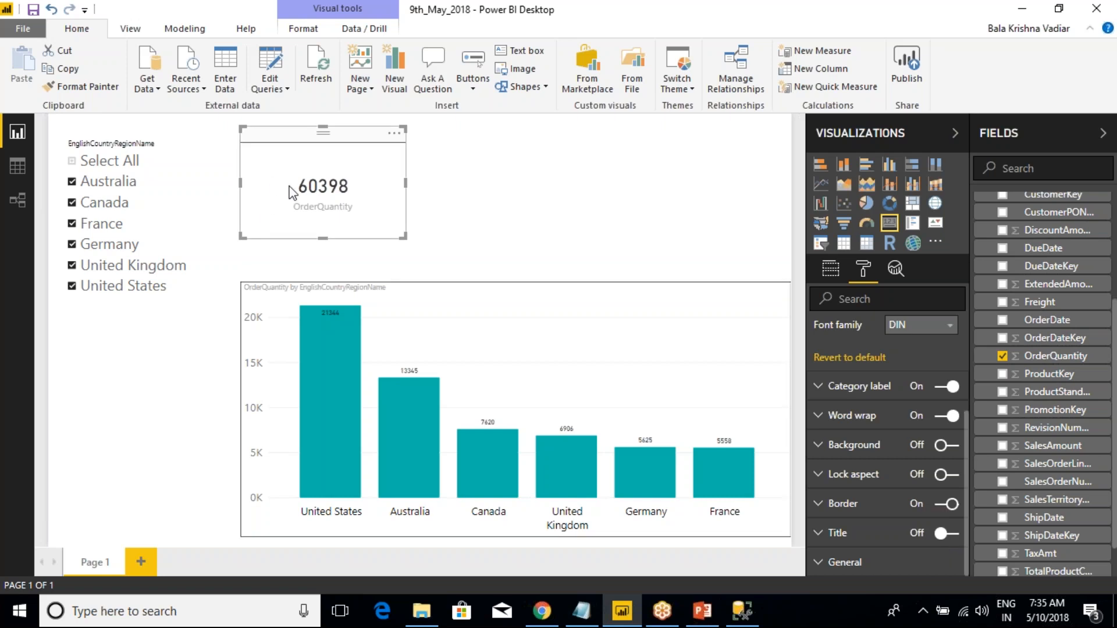
Step: Compare the card's order quantity with the SUM(OrderQuantity) result in SQL Server Management Studio and return to Power BI Desktop
key("alt+Tab")
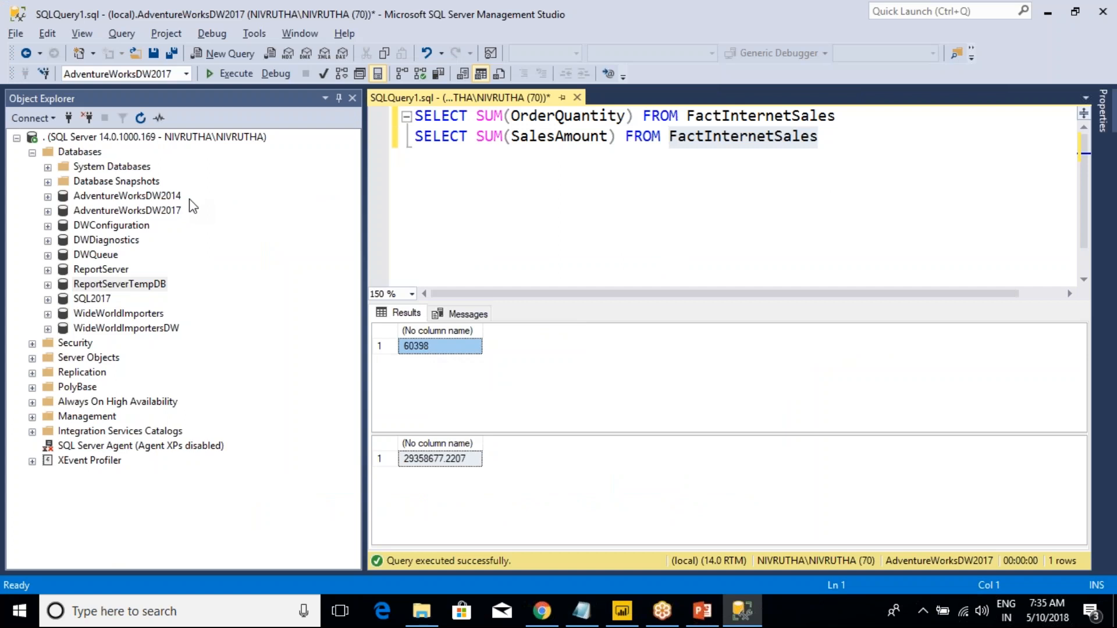
key("alt+Tab")
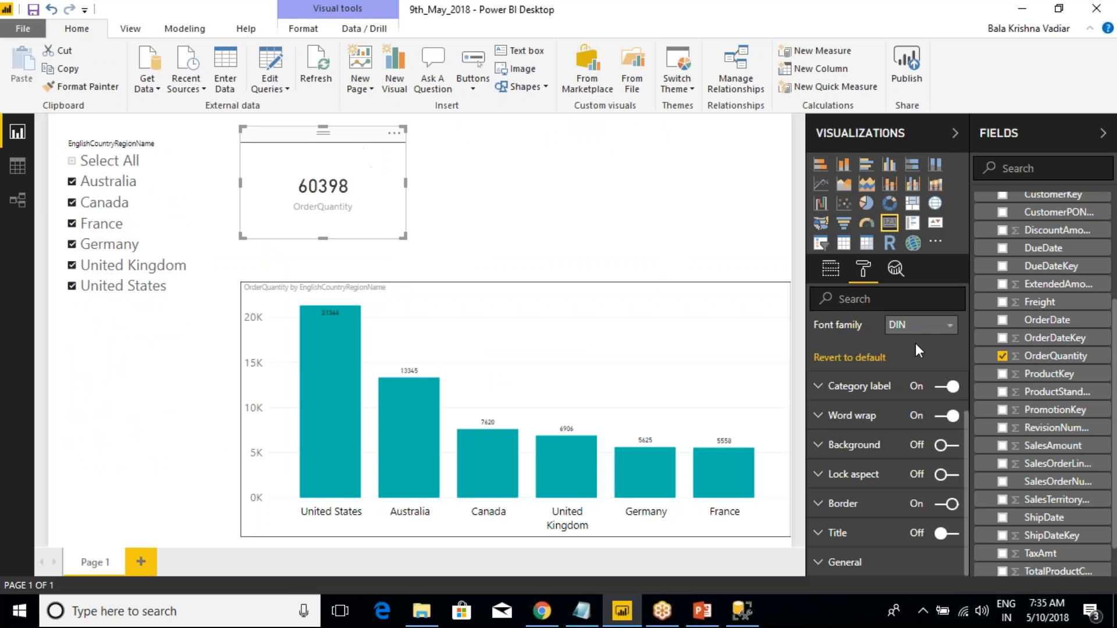
Step: Replace OrderQuantity with SalesAmount from FactInternetSales as the card's field
left_click(831, 270)
left_click(863, 269)
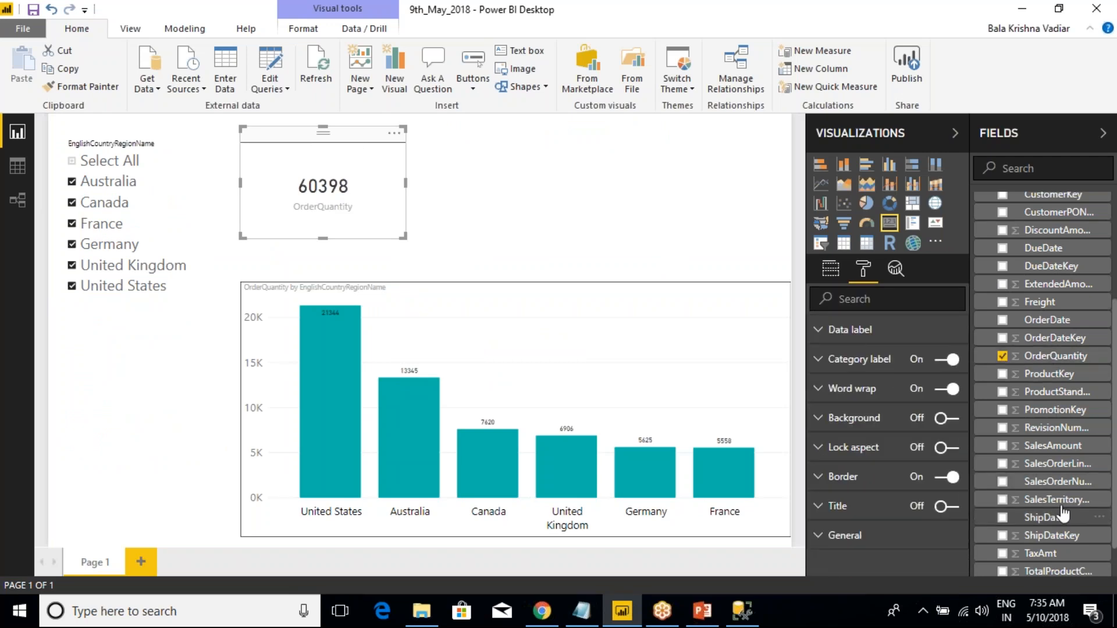
left_click_drag(1068, 448, 1046, 393)
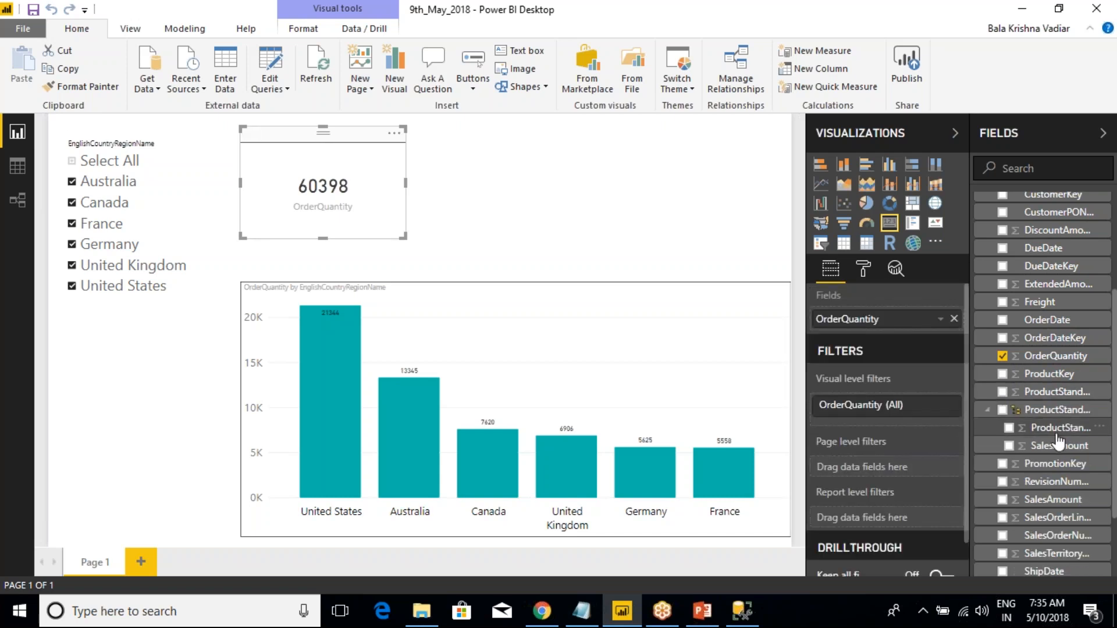
left_click(988, 410)
left_click(988, 411)
left_click_drag(1059, 445, 885, 326)
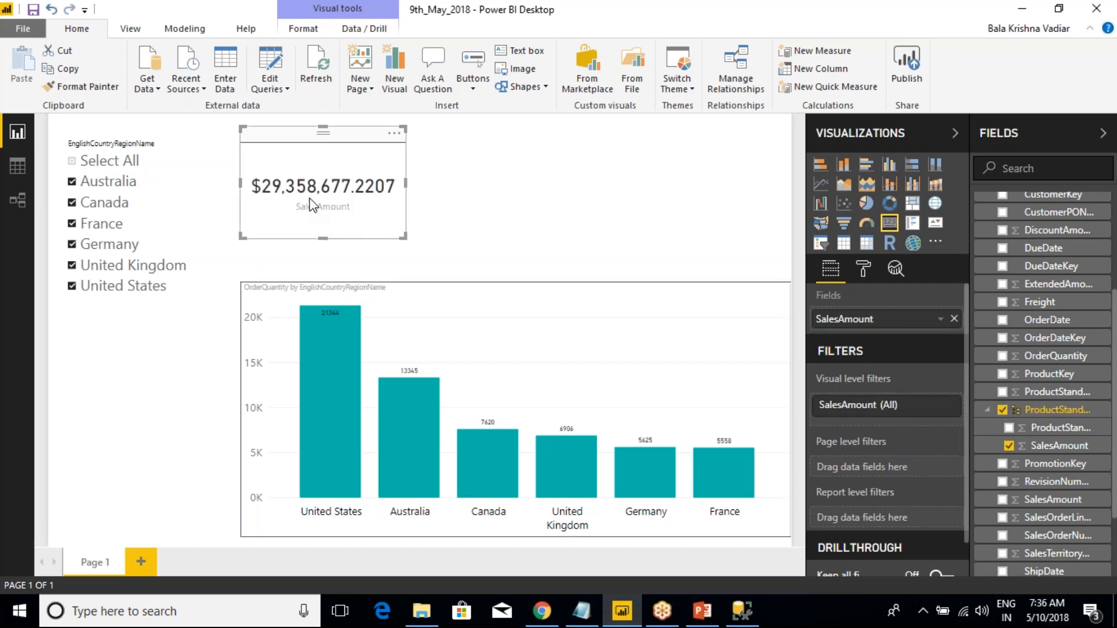
Step: Compare the card's sales amount with the SUM(SalesAmount) result in SQL Server Management Studio and return to Power BI Desktop
key("alt+Tab")
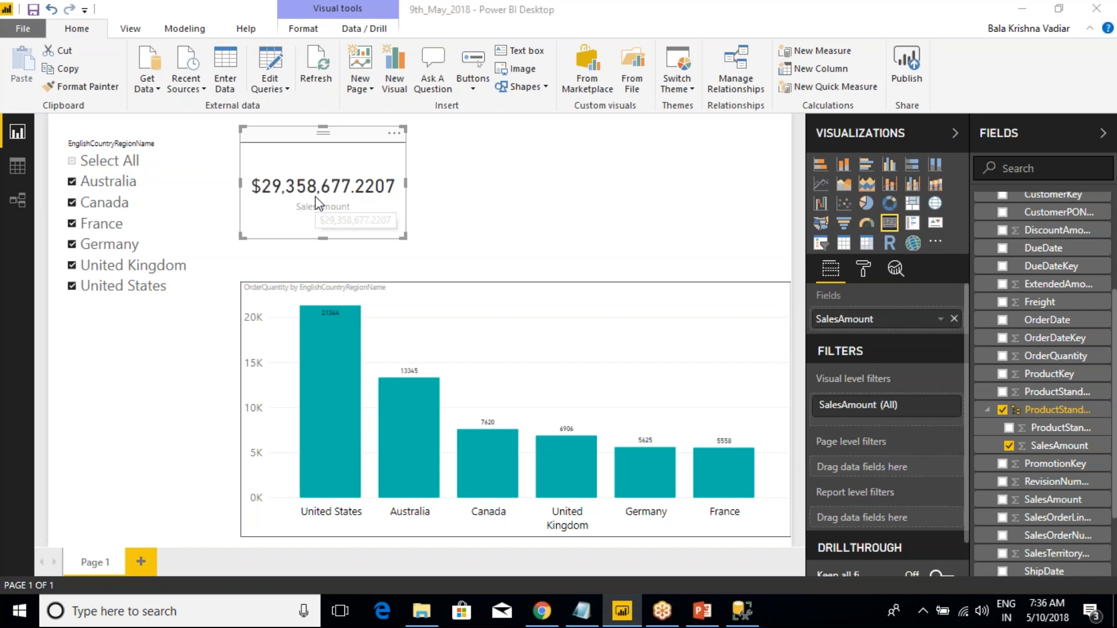
left_click(449, 464)
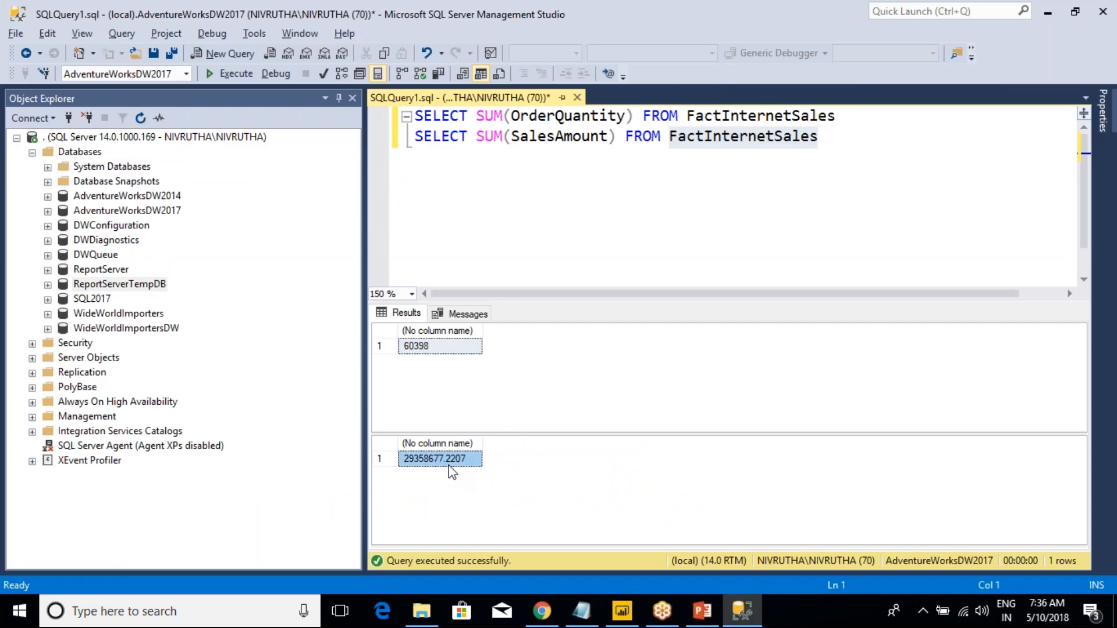
key("alt+Tab")
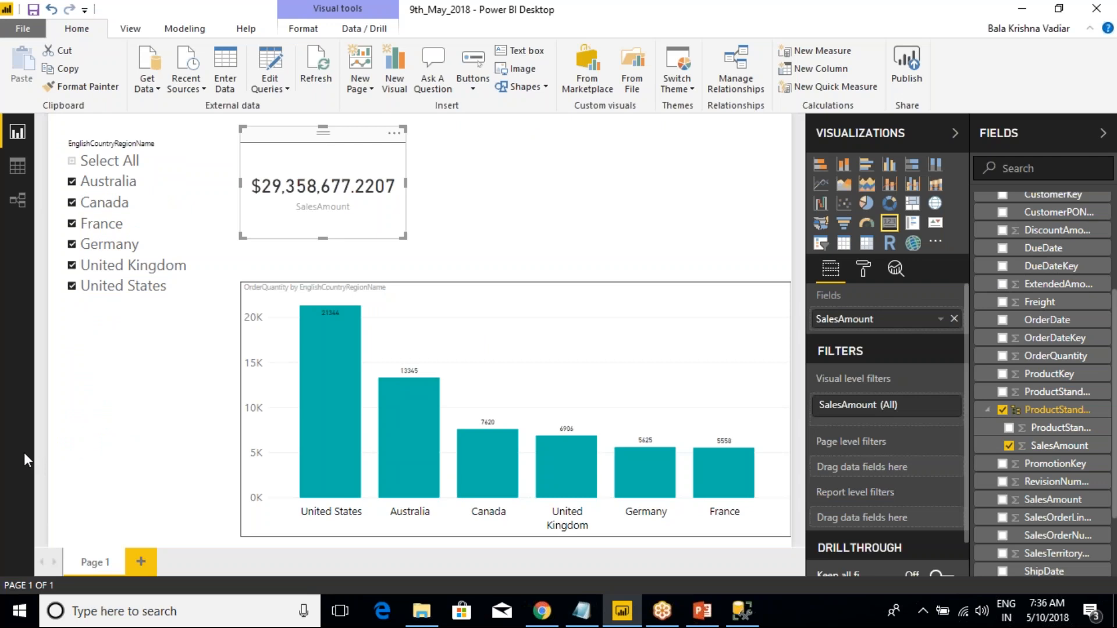
Step: Turn on the border of the EnglishCountryRegionName slicer
left_click(109, 128)
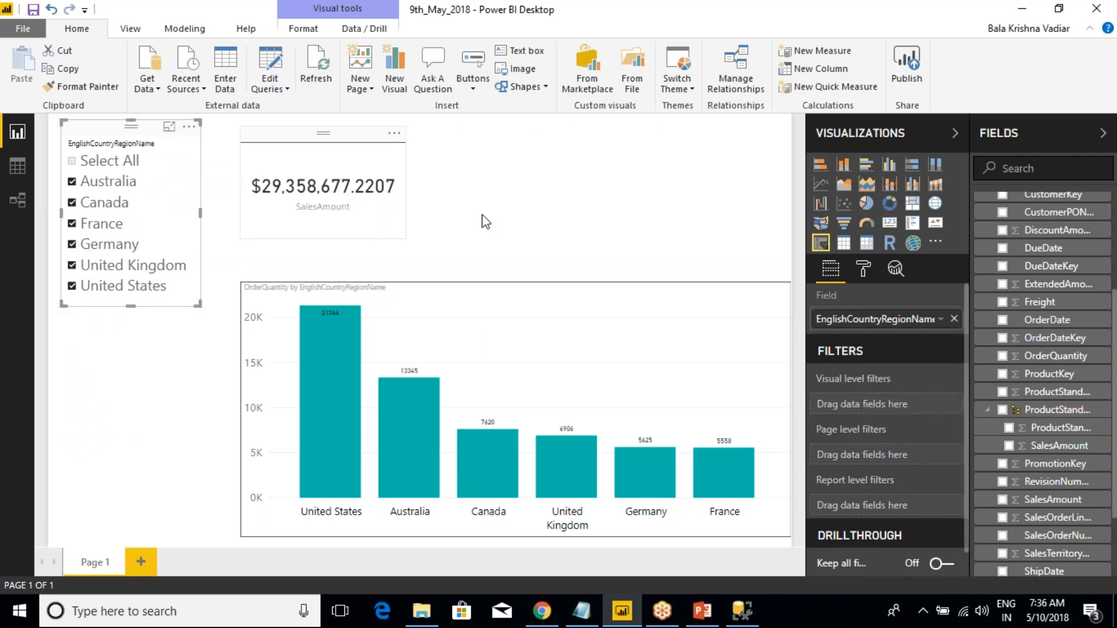
left_click(864, 269)
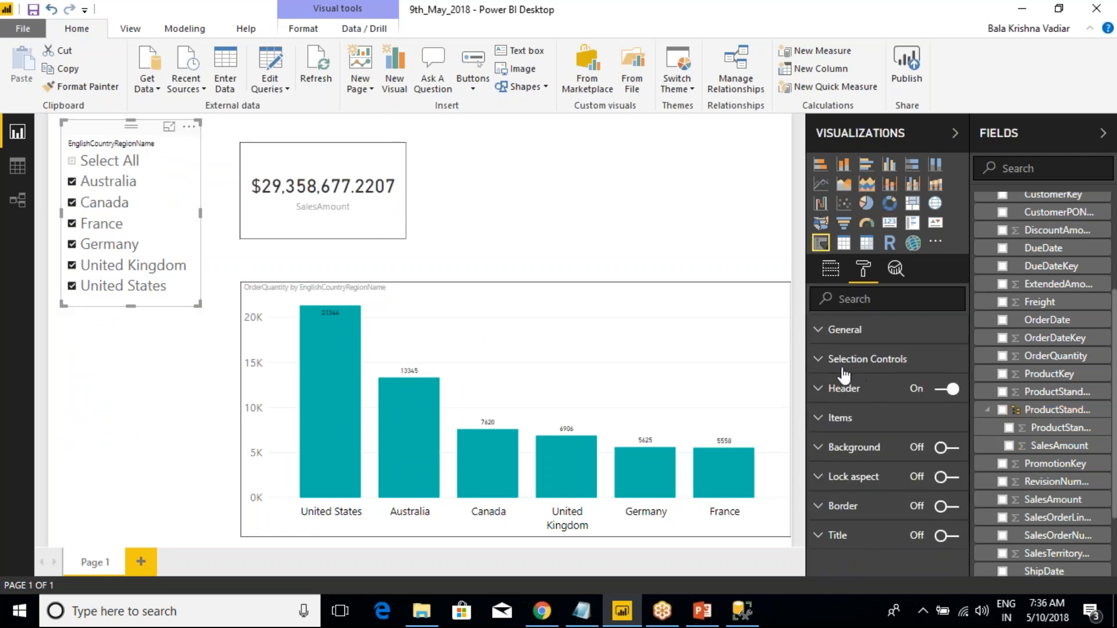
left_click(829, 419)
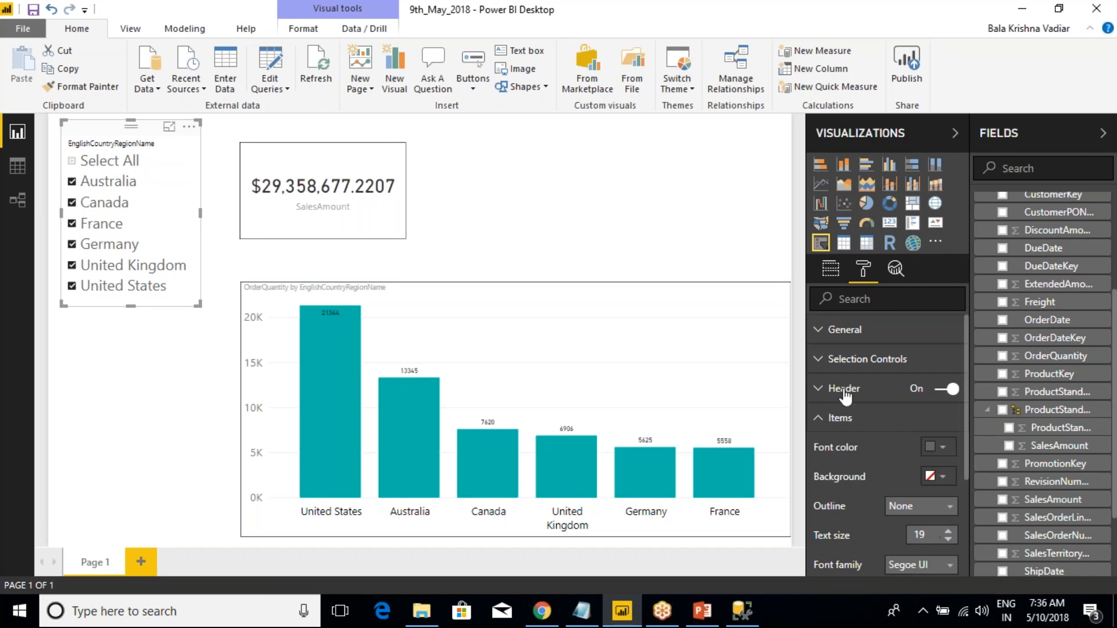
left_click(820, 417)
left_click(947, 507)
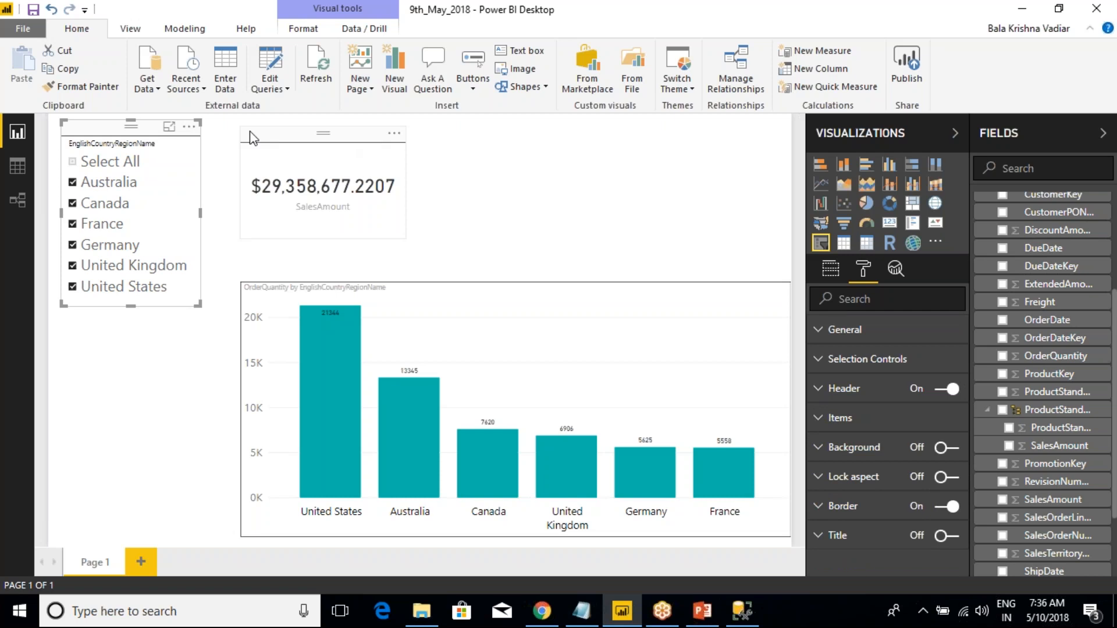
Step: Clear all countries in the slicer and select only Canada
left_click(355, 219)
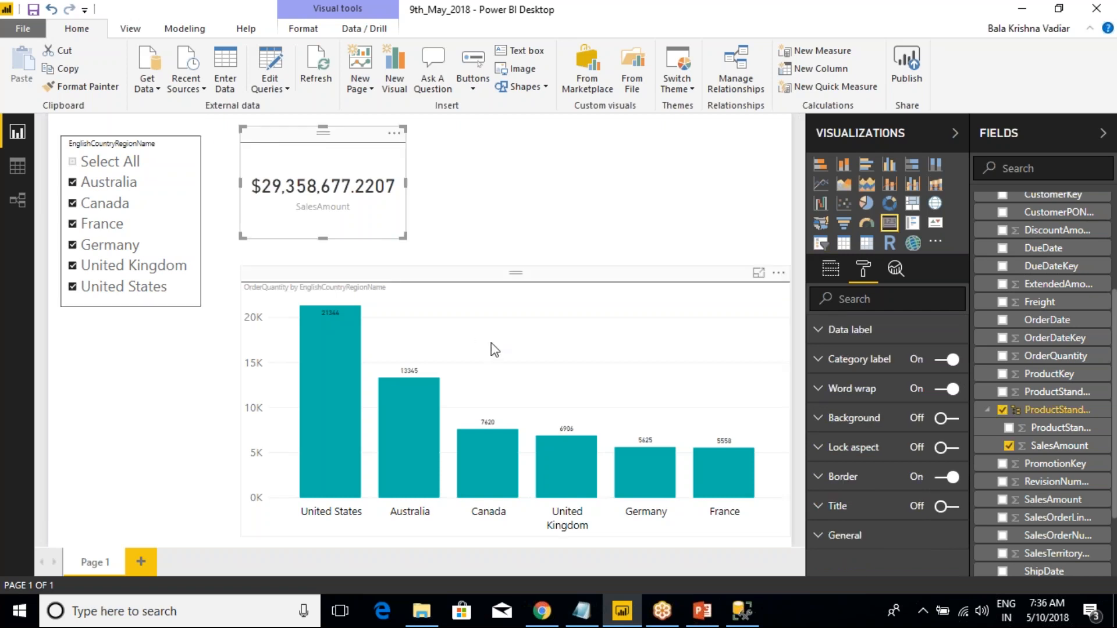
left_click(487, 288)
left_click(73, 162)
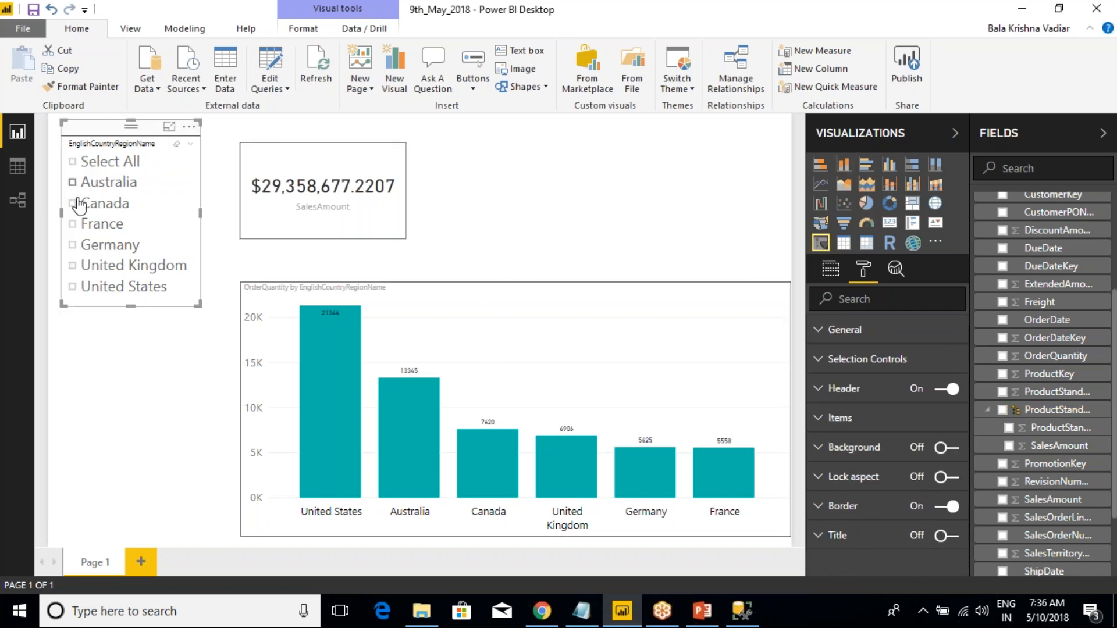
left_click(73, 204)
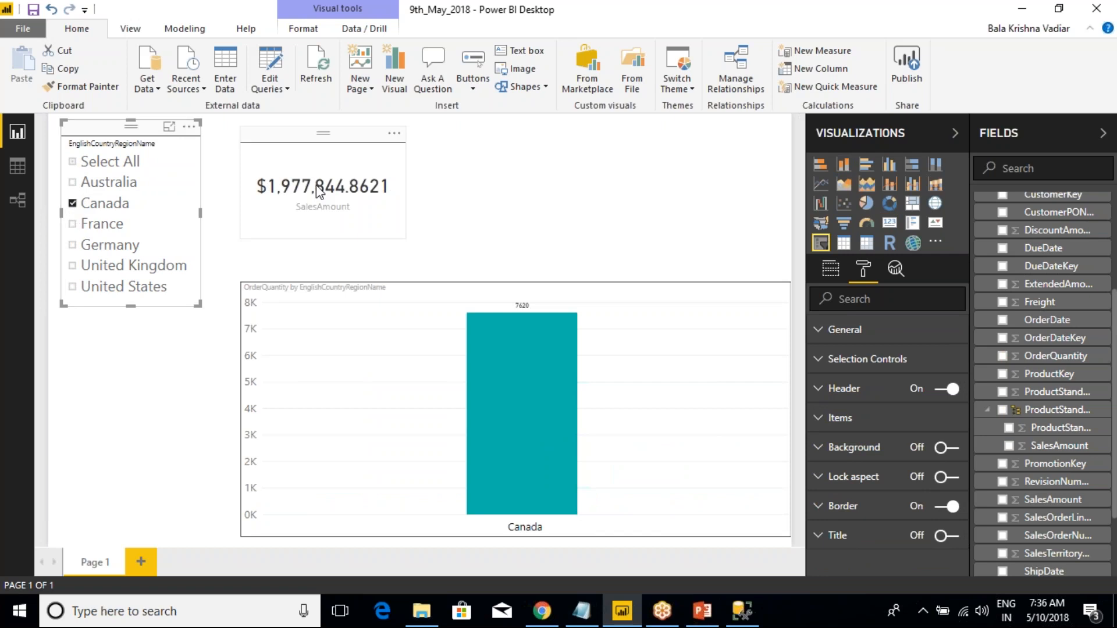
Step: Reduce the column chart's height from its upper edge to free space above it, then deselect it
left_click(343, 143)
left_click(404, 289)
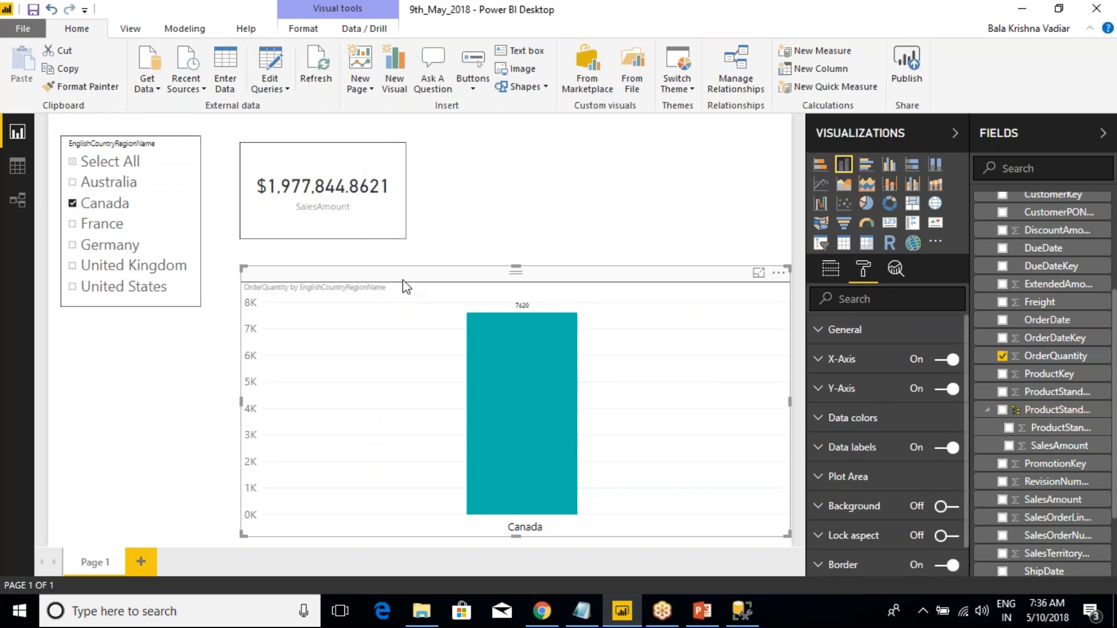
left_click_drag(516, 269, 515, 372)
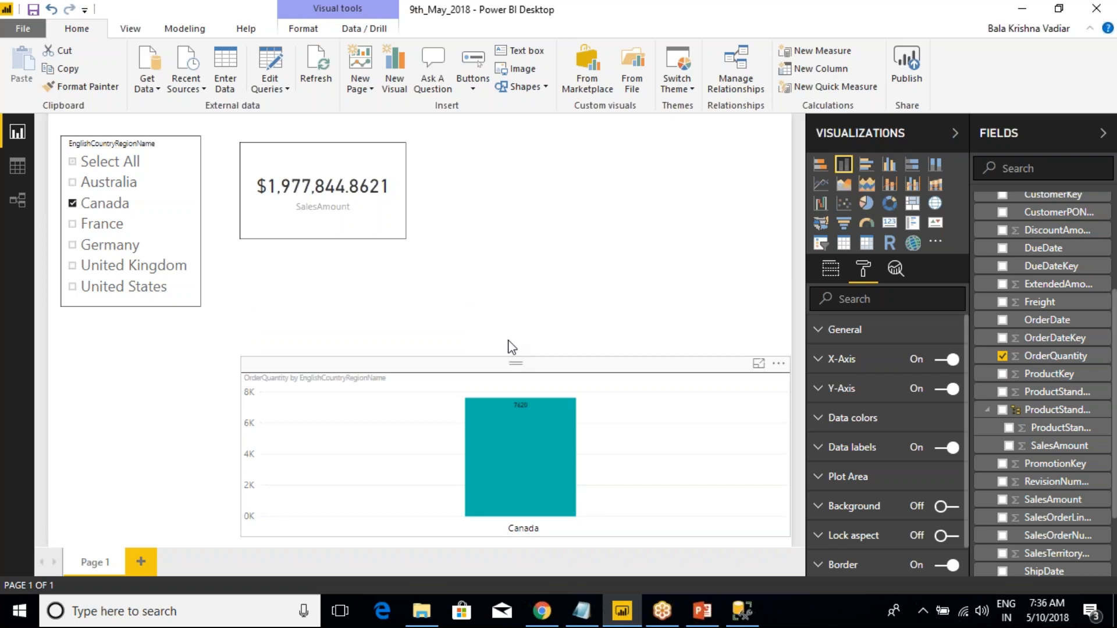
left_click(522, 258)
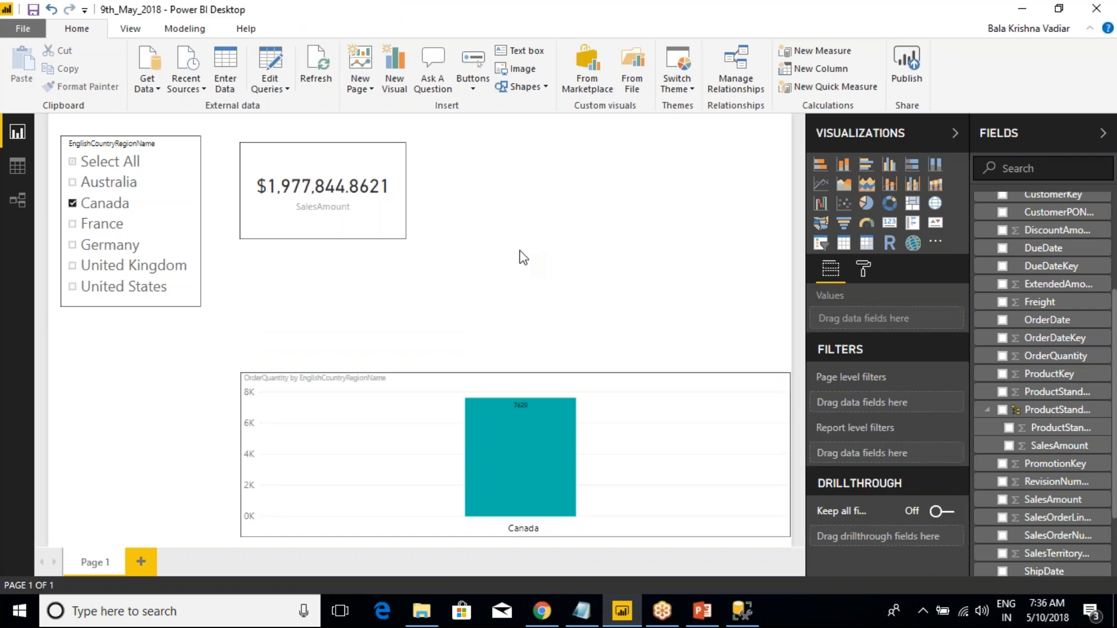
Step: Insert a pie chart, place it beside the SalesAmount card above the column chart and enlarge it to fill that space
left_click(867, 203)
left_click_drag(311, 313, 531, 183)
left_click_drag(621, 228, 779, 358)
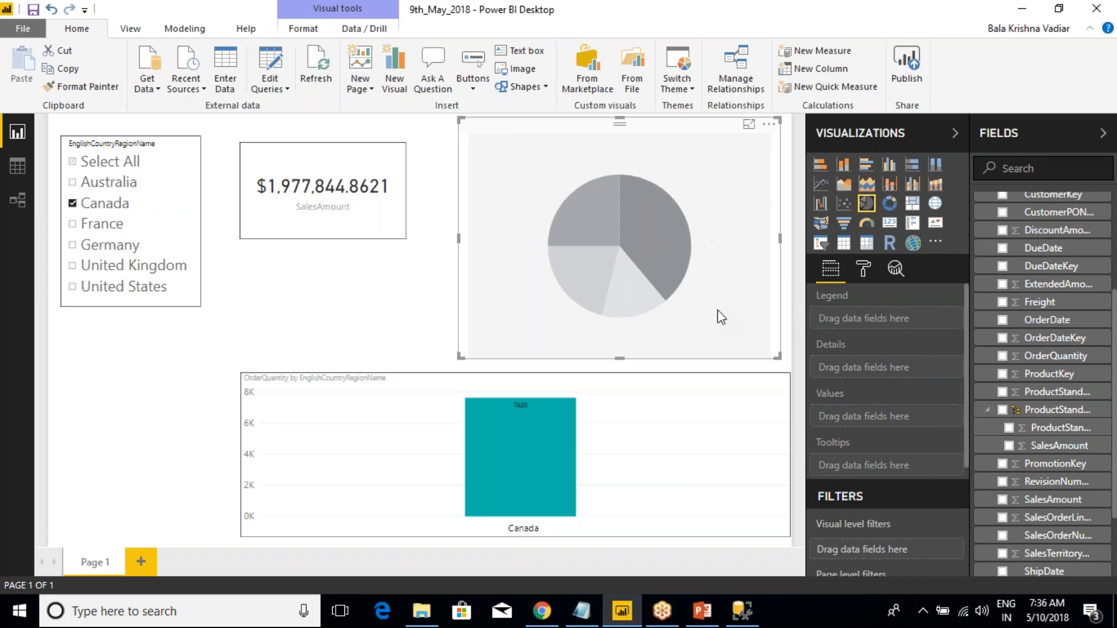
Step: Add EnglishCountryRegionName from DimGeography as the pie chart's legend
scroll(1076, 302, "up", 3)
left_click(981, 300)
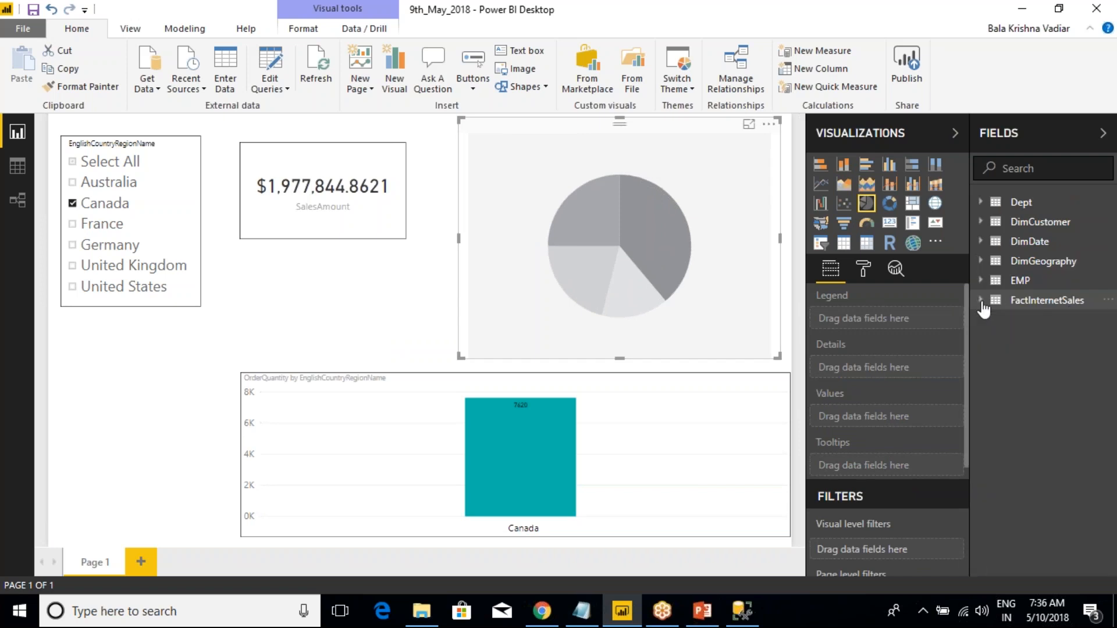
left_click(983, 262)
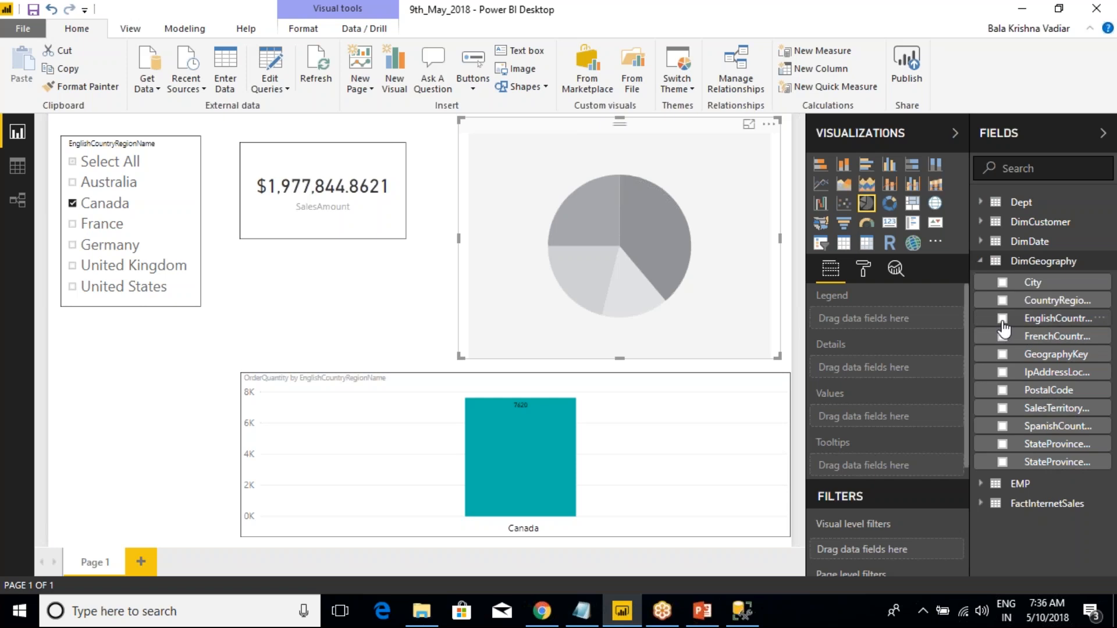
left_click(1002, 319)
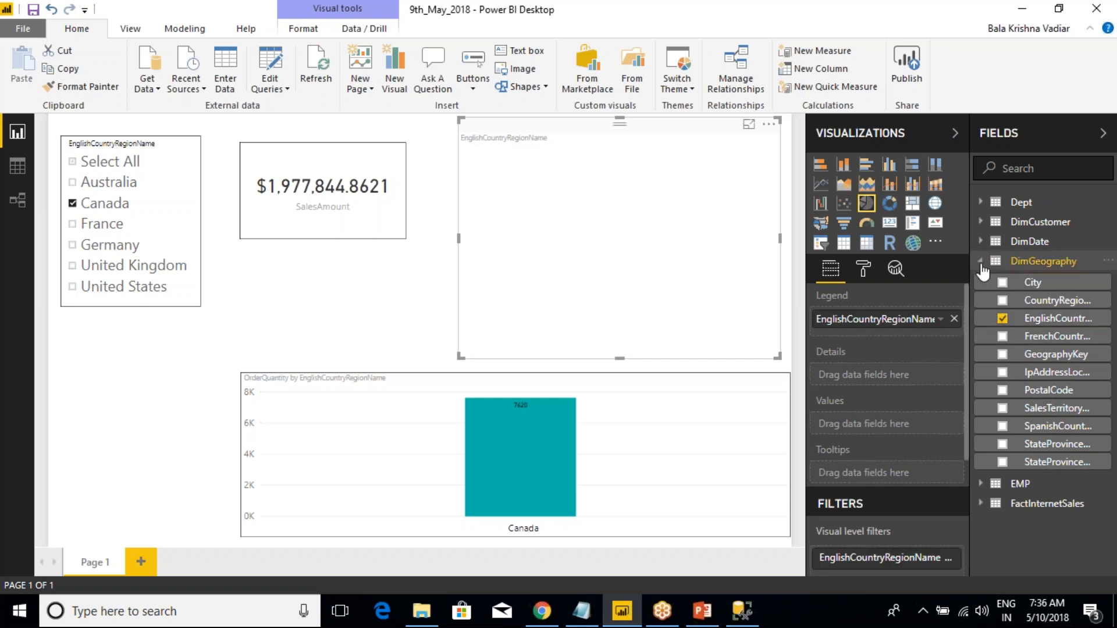
Step: Add OrderQuantity from FactInternetSales as the pie chart's values and select all countries in the slicer
left_click(981, 262)
left_click(981, 300)
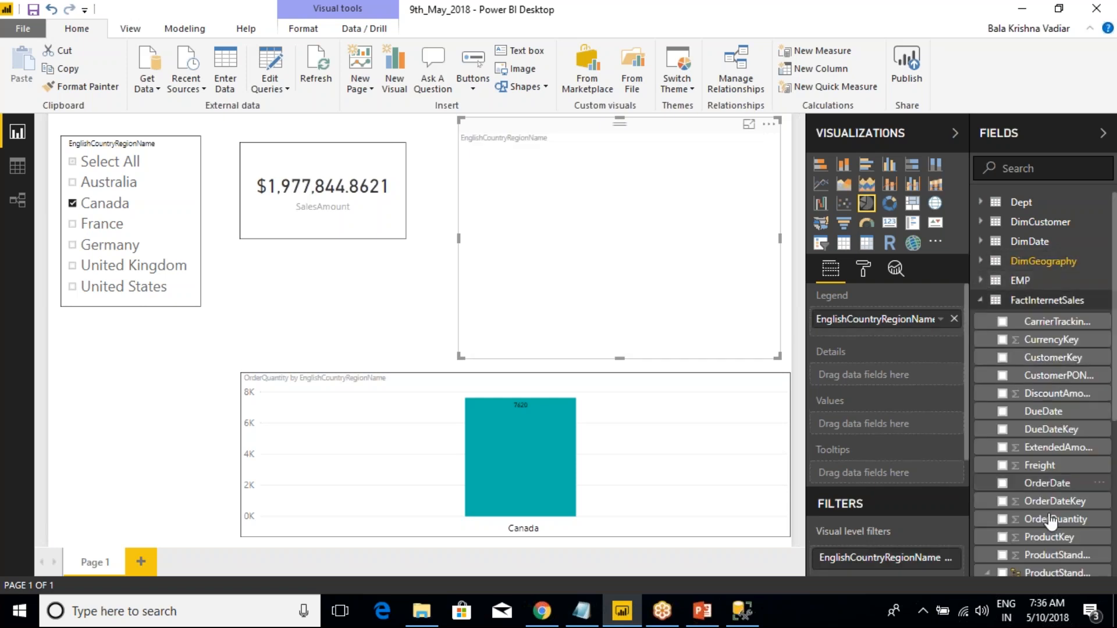
left_click(1002, 519)
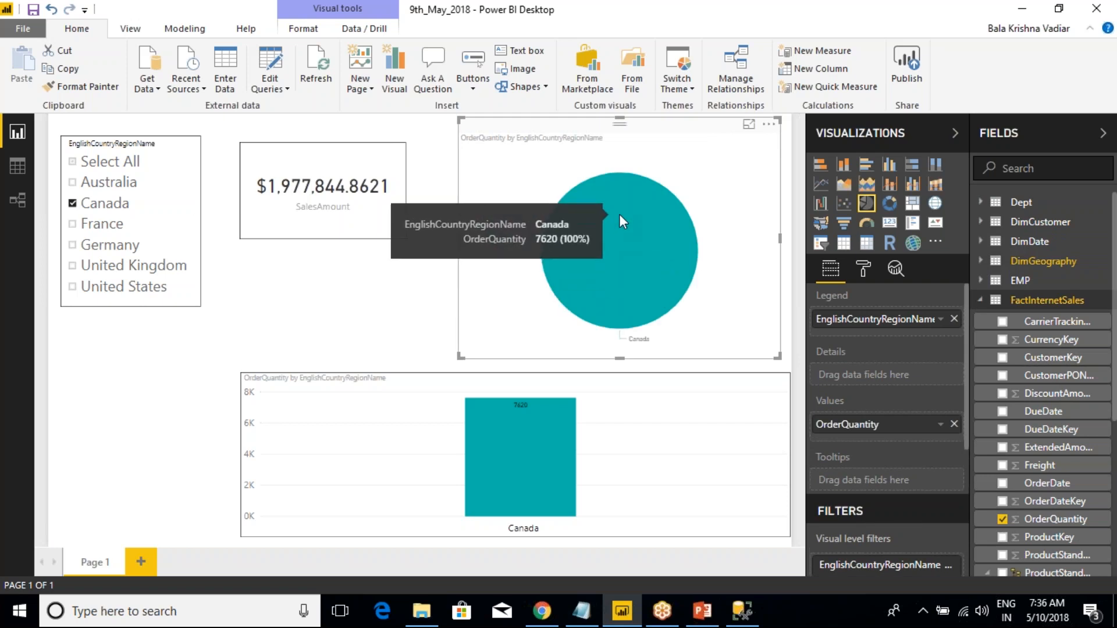
left_click(72, 161)
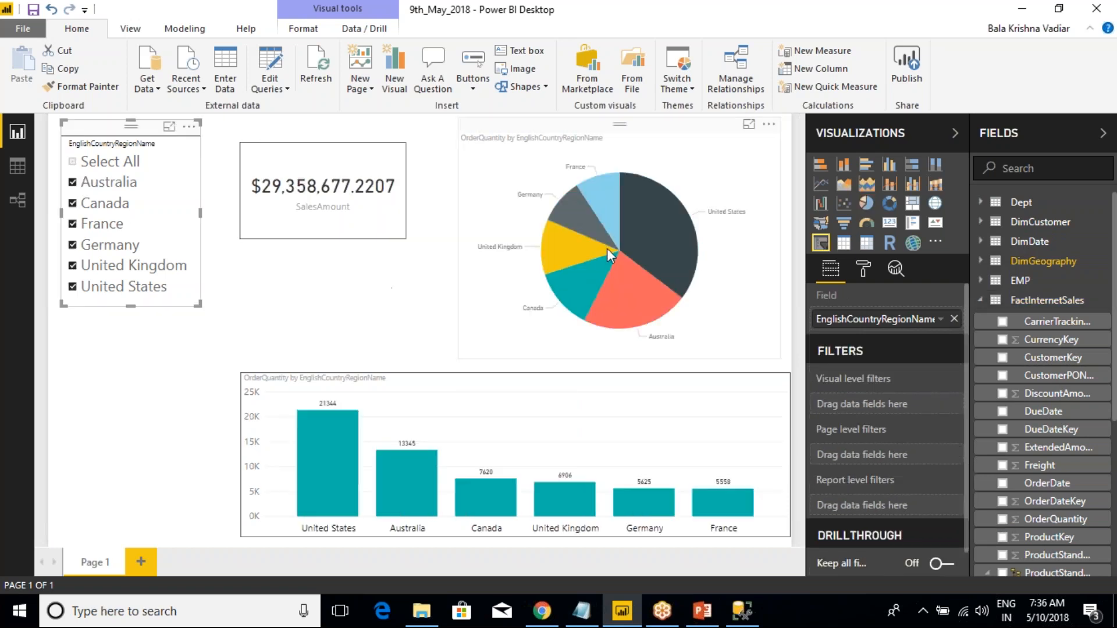
Step: Turn on the border around the pie chart
left_click(644, 169)
left_click(863, 268)
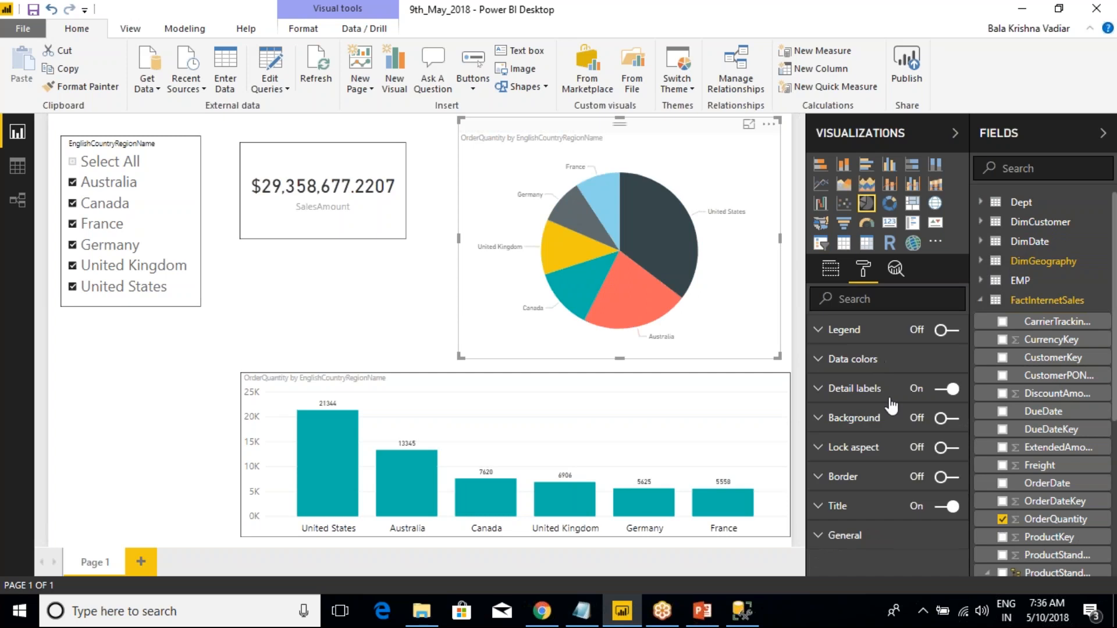
left_click(950, 478)
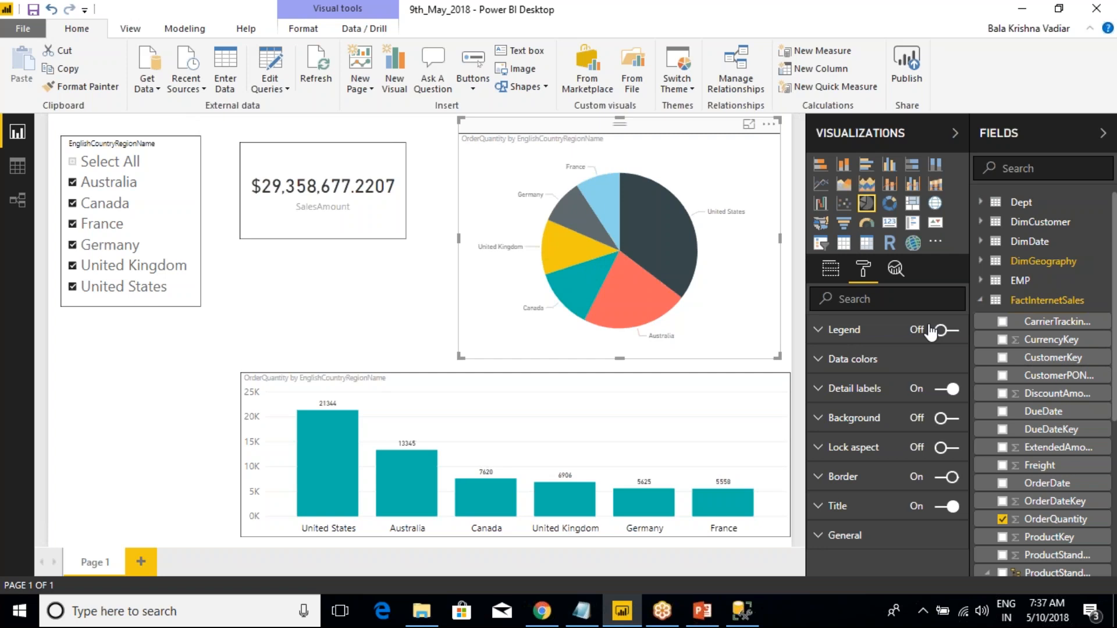
Step: Turn on the pie chart's legend to preview it, and turn it back off
left_click(838, 276)
left_click(864, 271)
left_click(820, 333)
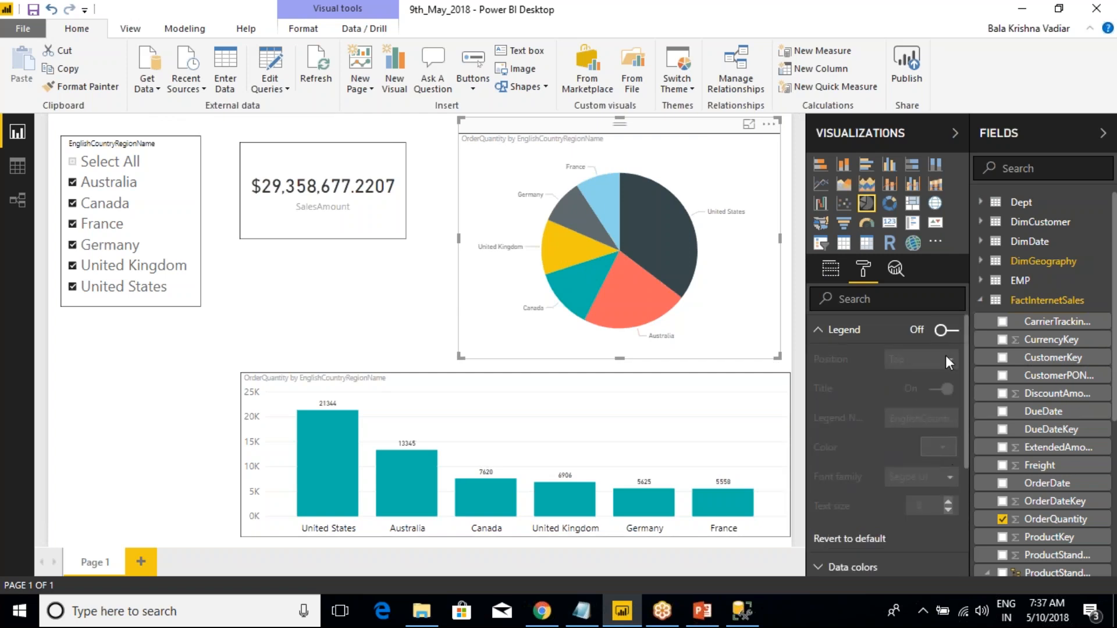
left_click(946, 330)
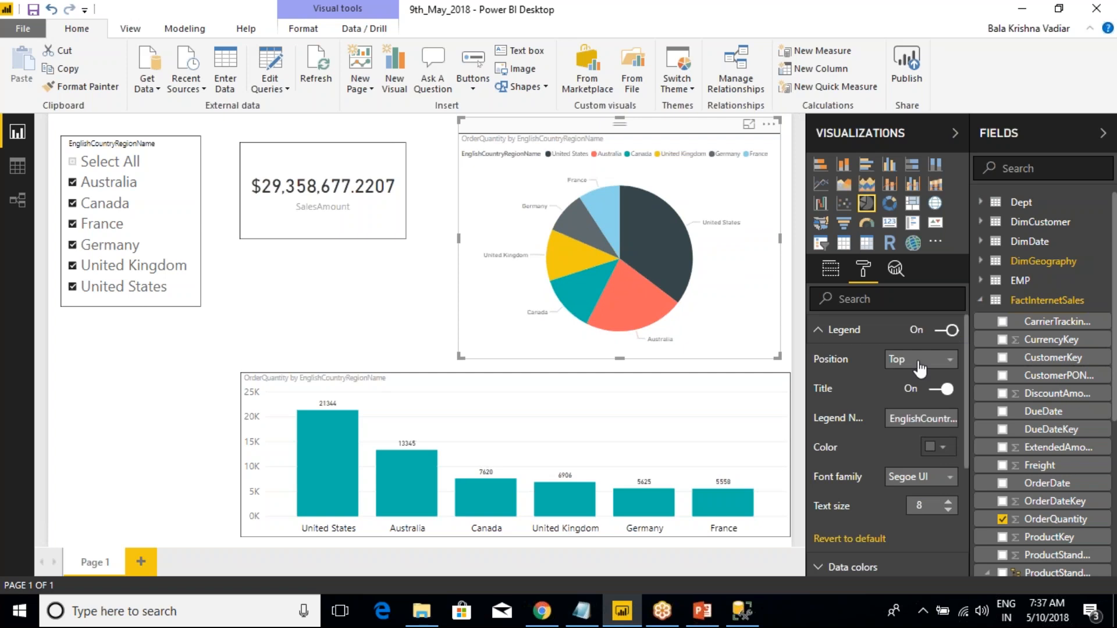
left_click(947, 330)
left_click(819, 334)
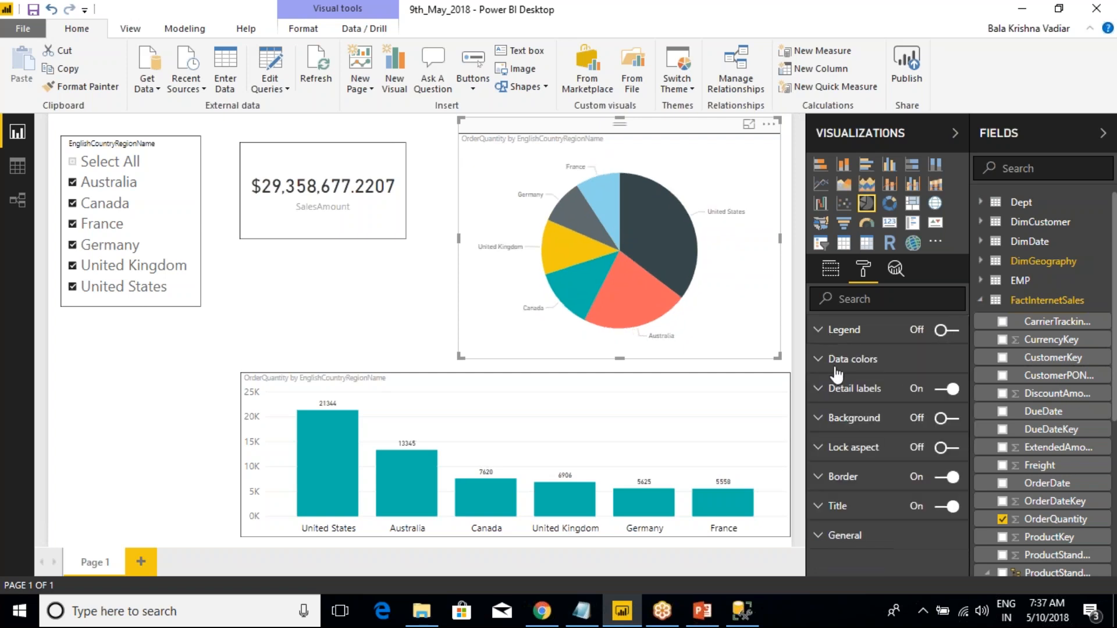
Step: Open the pie chart's detail label settings
left_click(820, 391)
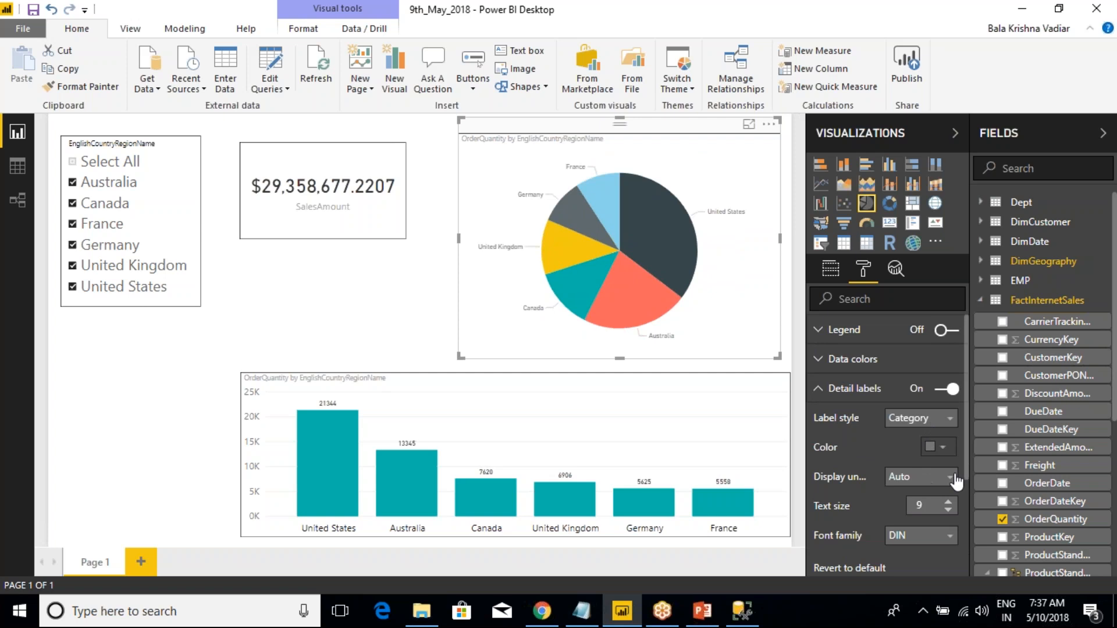
Step: Set the pie chart's detail labels to text size 13 in black and widen the chart toward the card visual
left_click(949, 501)
left_click(949, 501)
left_click(949, 501)
left_click(948, 501)
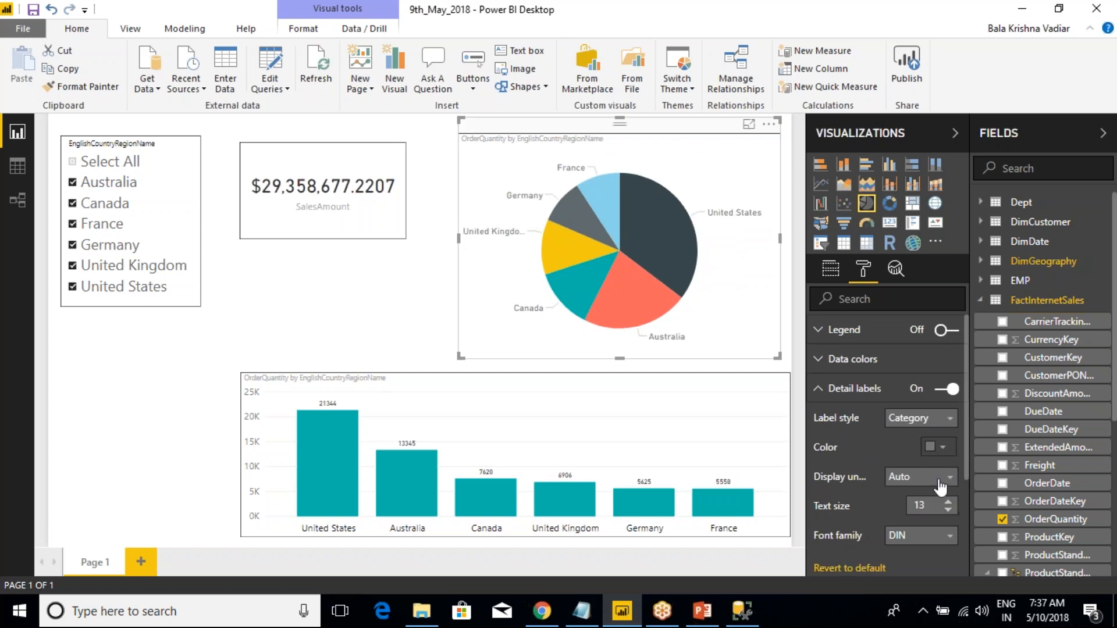
left_click(946, 448)
left_click(838, 483)
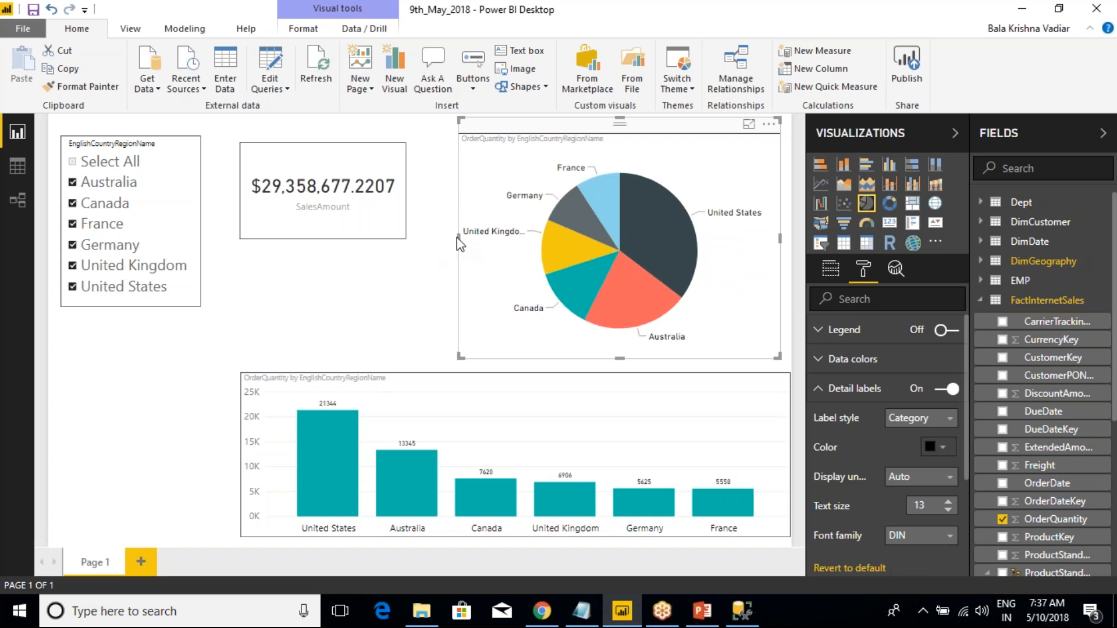
left_click_drag(460, 238, 417, 245)
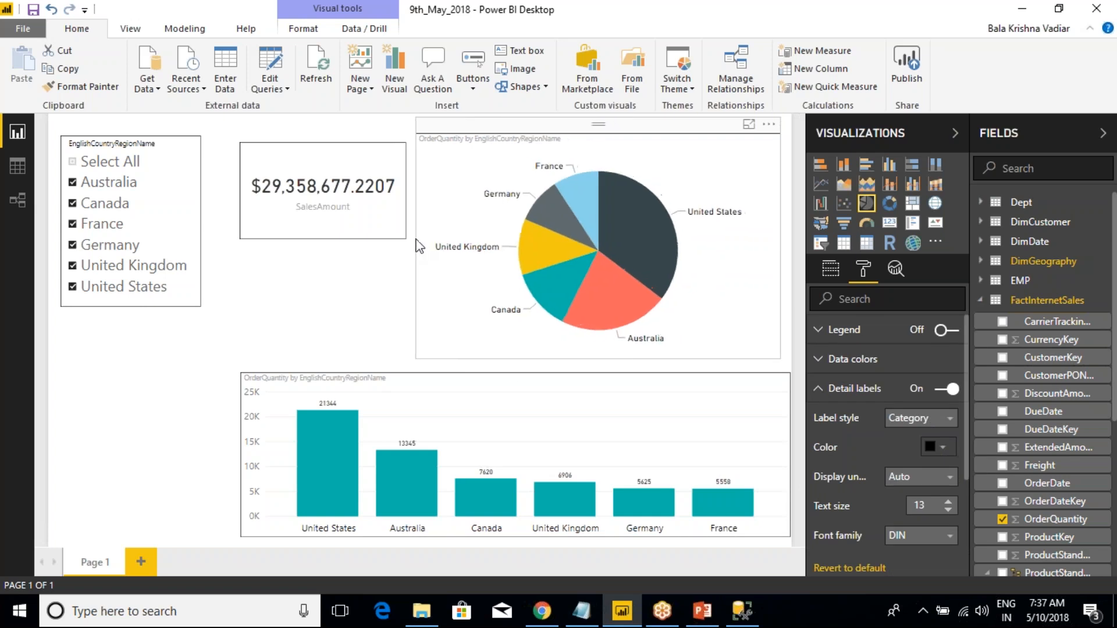
left_click(259, 299)
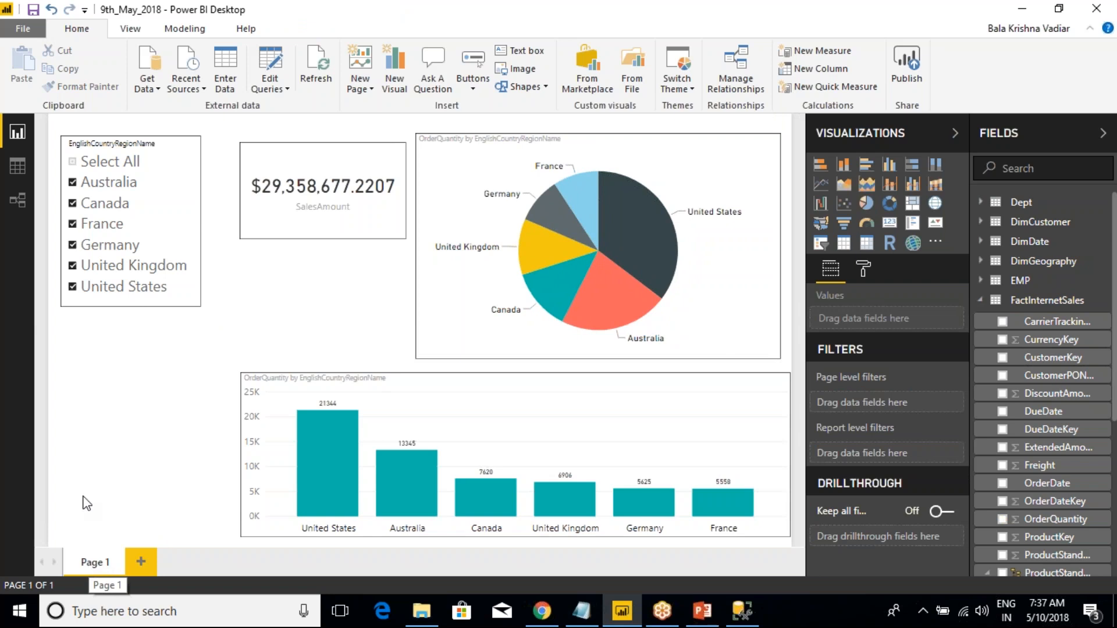
Step: Deselect all countries in the slicer, select only Australia, and inspect the SalesAmount card, pie chart and column chart
left_click(73, 162)
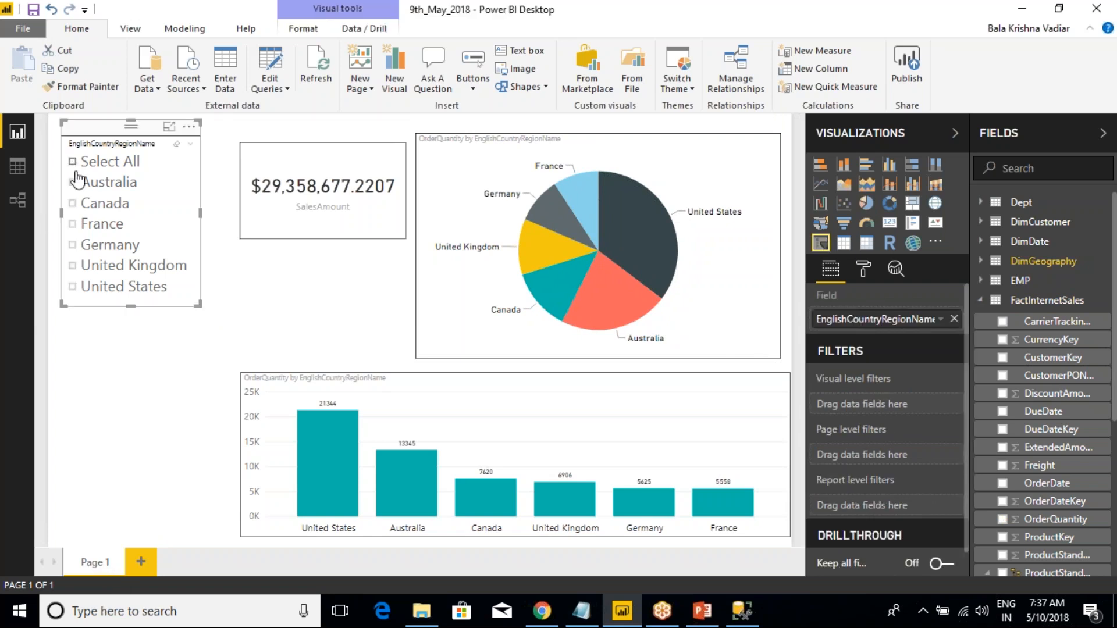
left_click(72, 182)
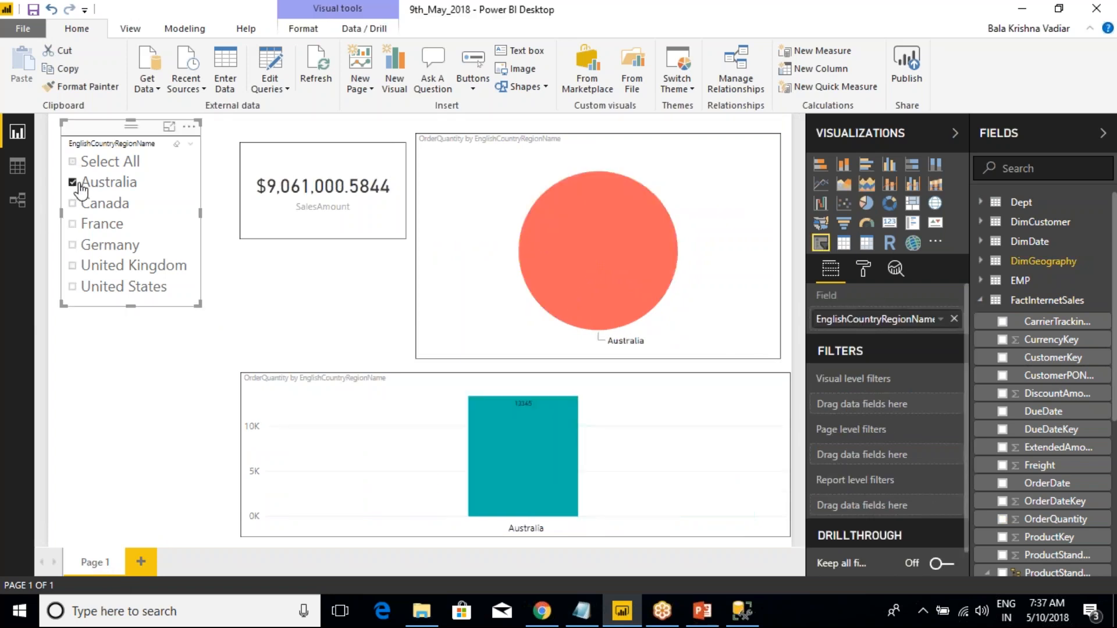
left_click(313, 146)
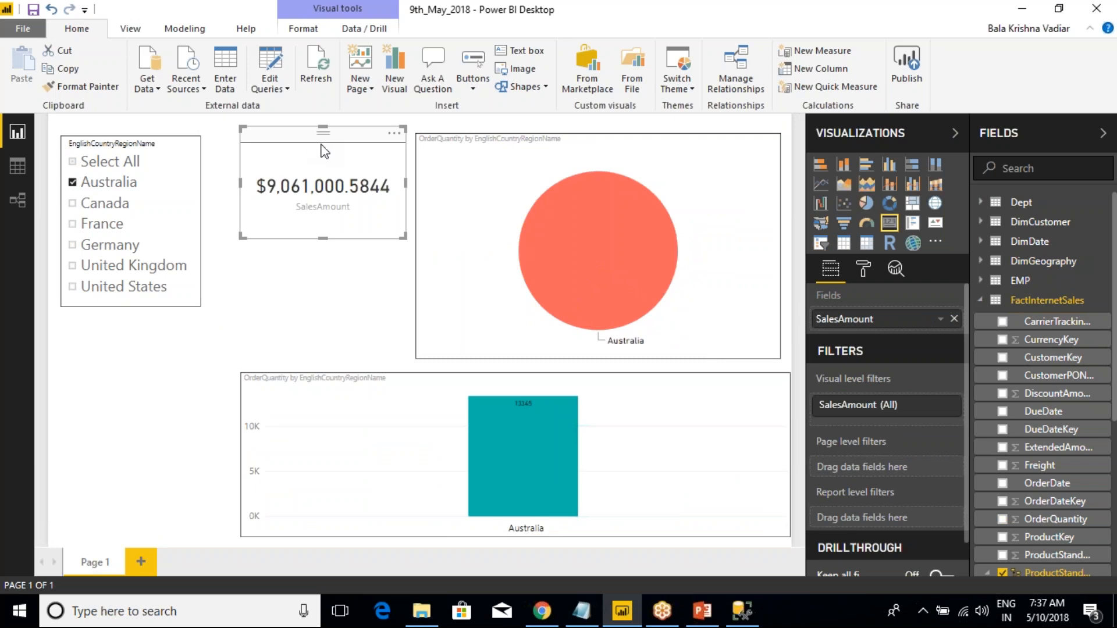
left_click(495, 131)
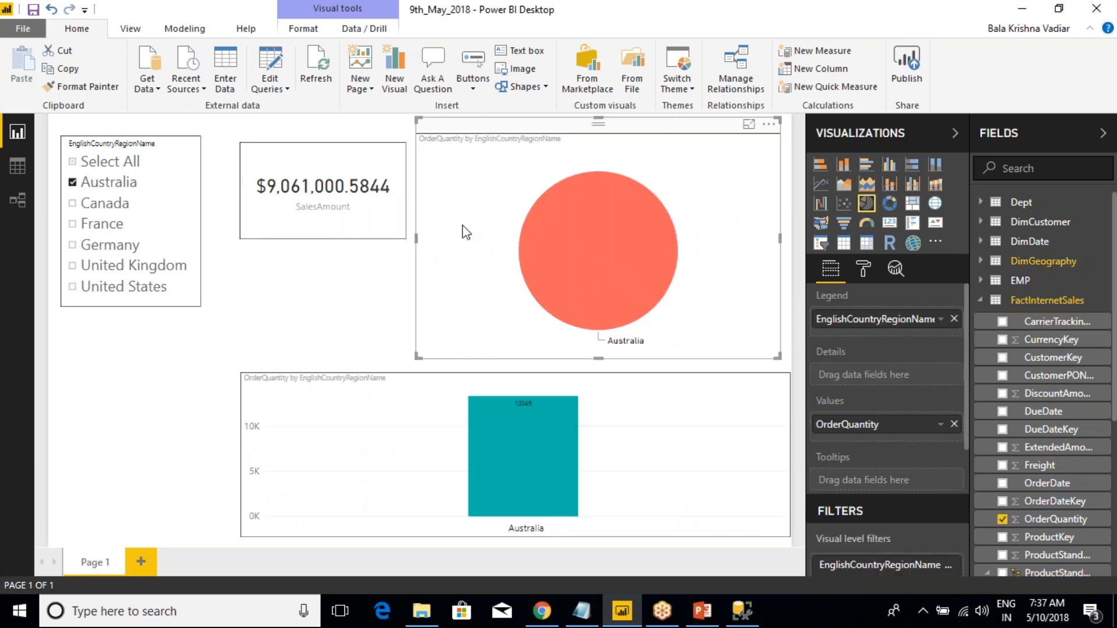
left_click(381, 371)
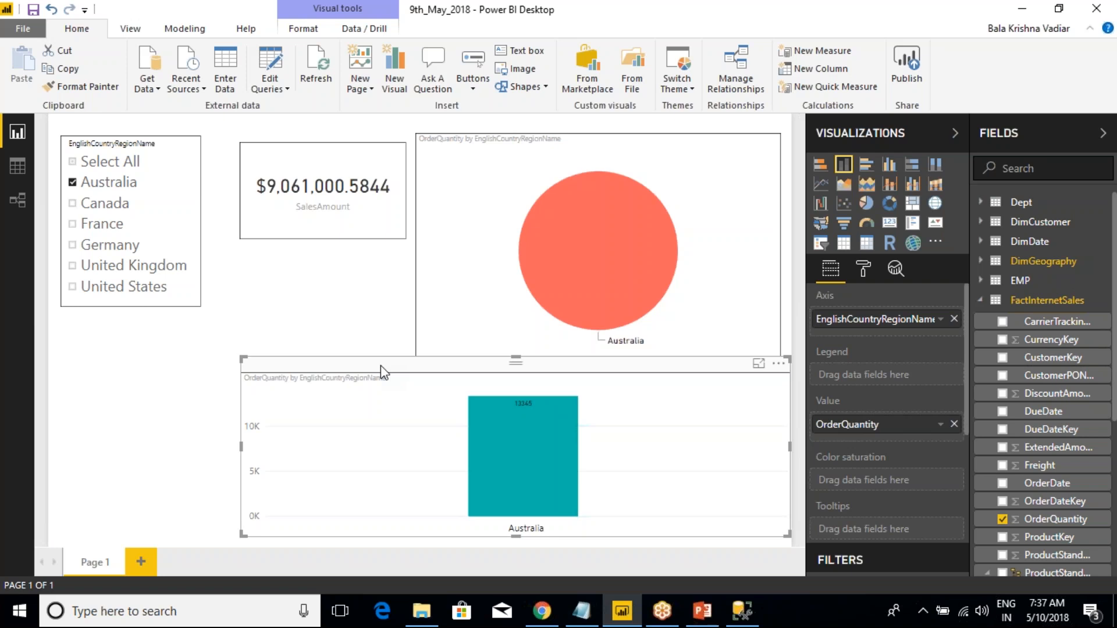
Step: Add Canada to the country slicer selection, and clear Australia and Canada to remove the country filtering
left_click(91, 209)
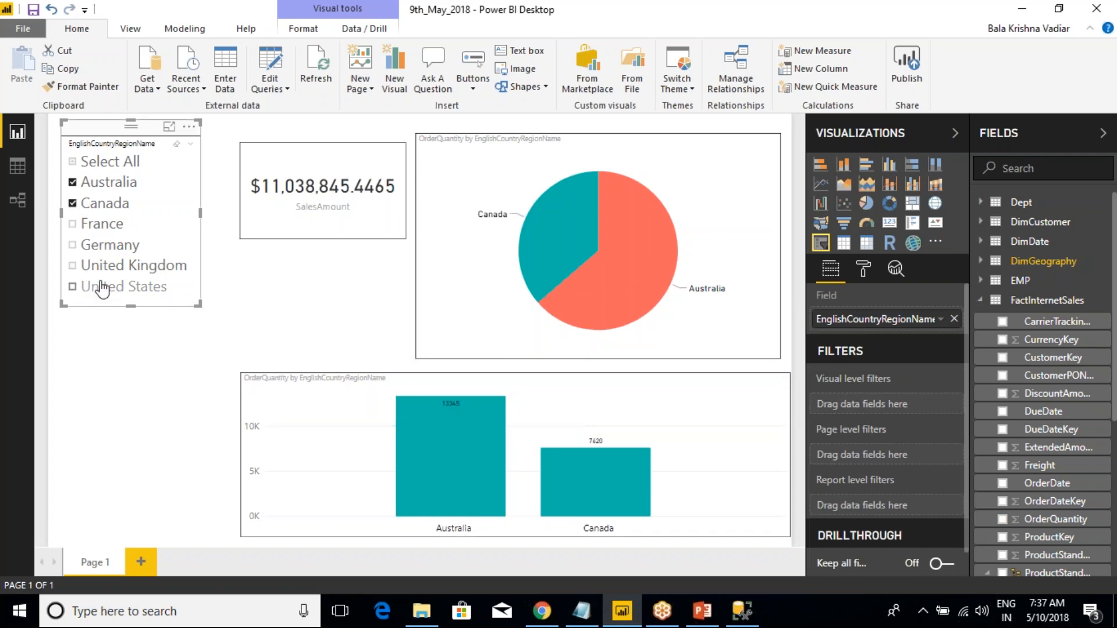
left_click(76, 183)
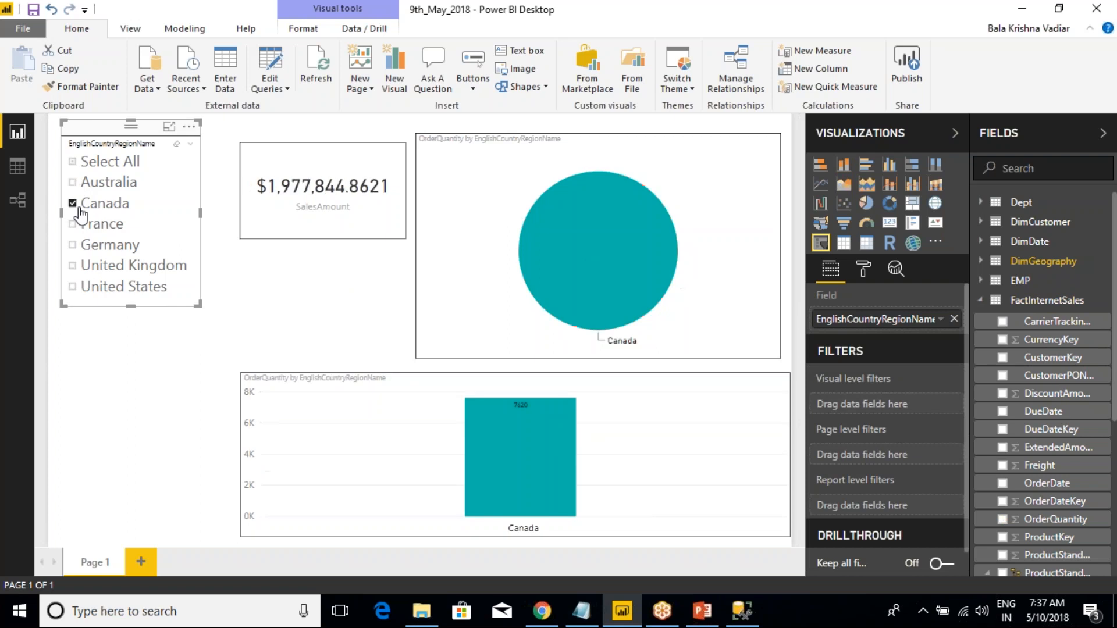
left_click(72, 203)
Step: Switch to the Class Notes in Notepad and add the headings "Slicer :-" and "Filter :-" below the Import Query notes
mouse_move(562, 515)
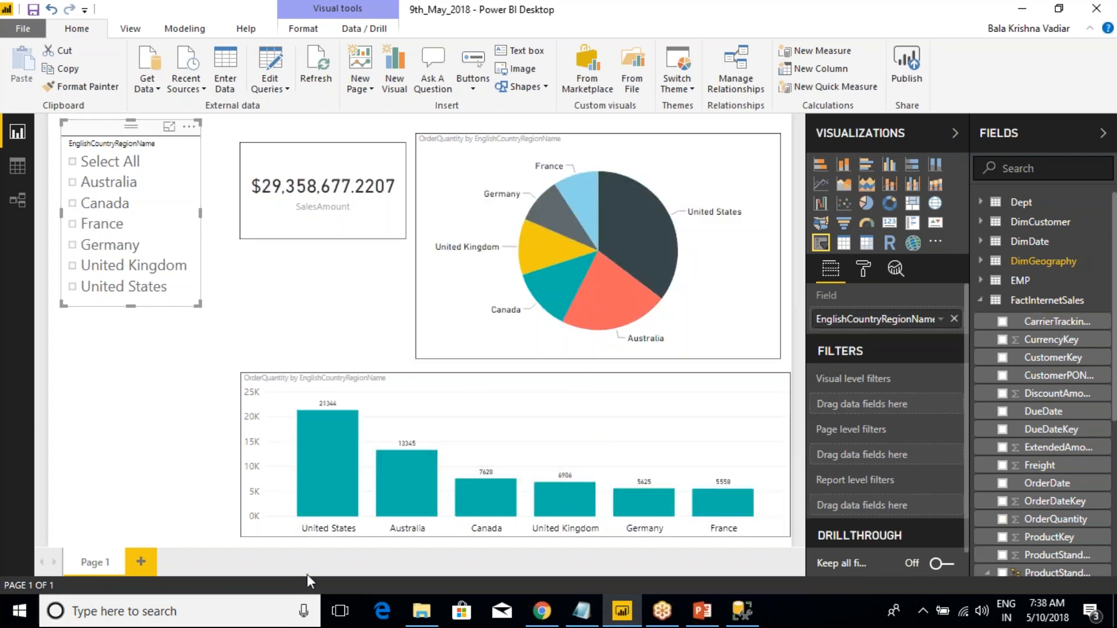
left_click(581, 611)
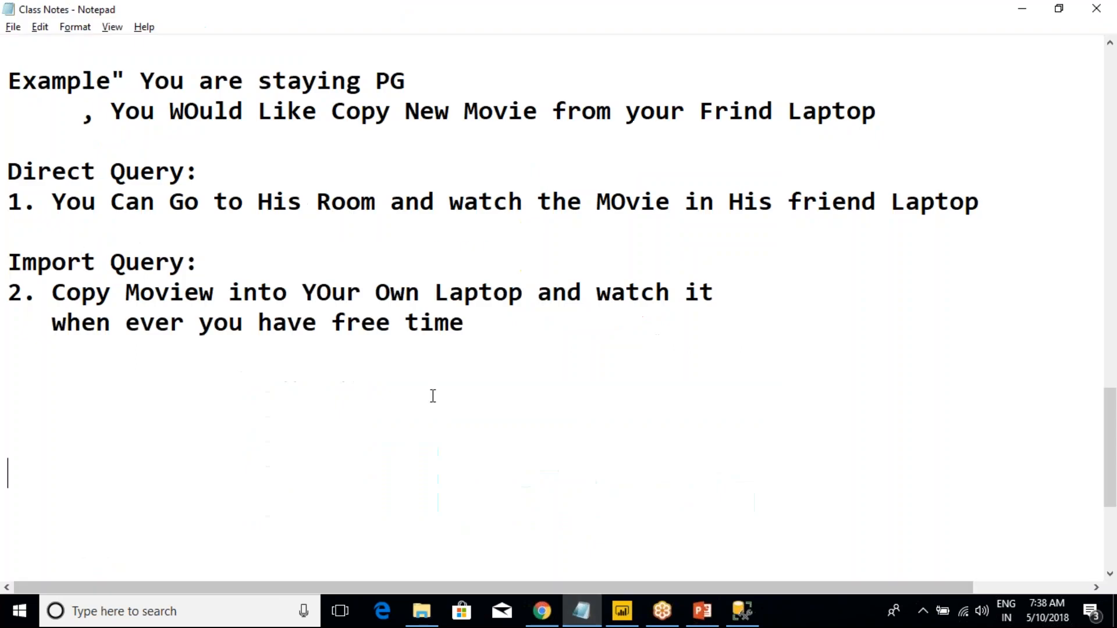
left_click(459, 360)
key("Return")
type("f")
key("BackSpace")
type("Filter :")
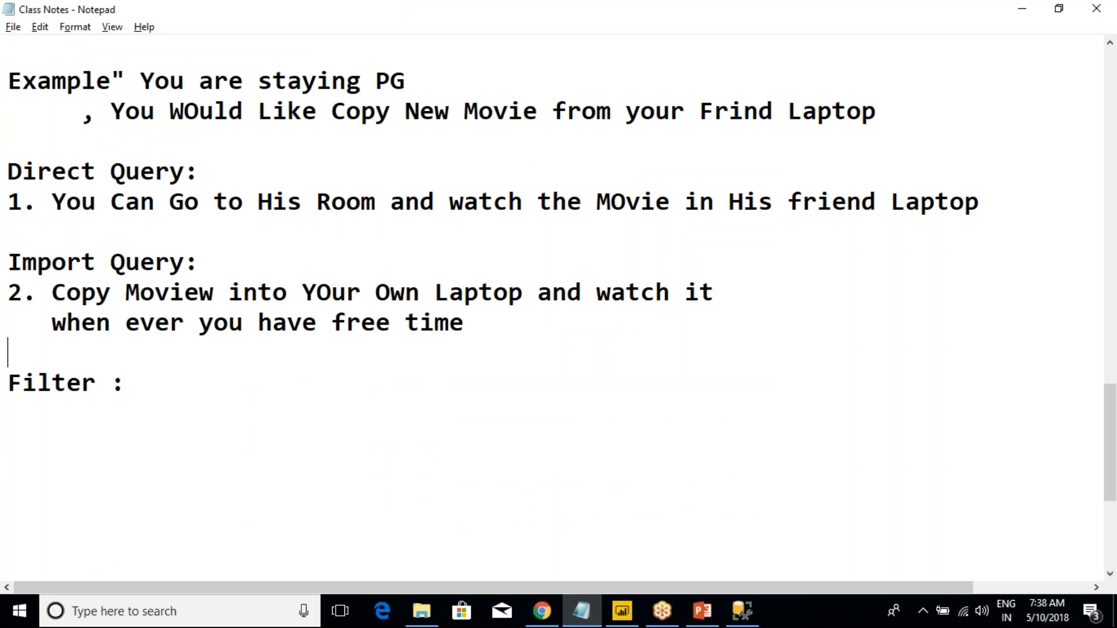
key("Return")
type("Slicer")
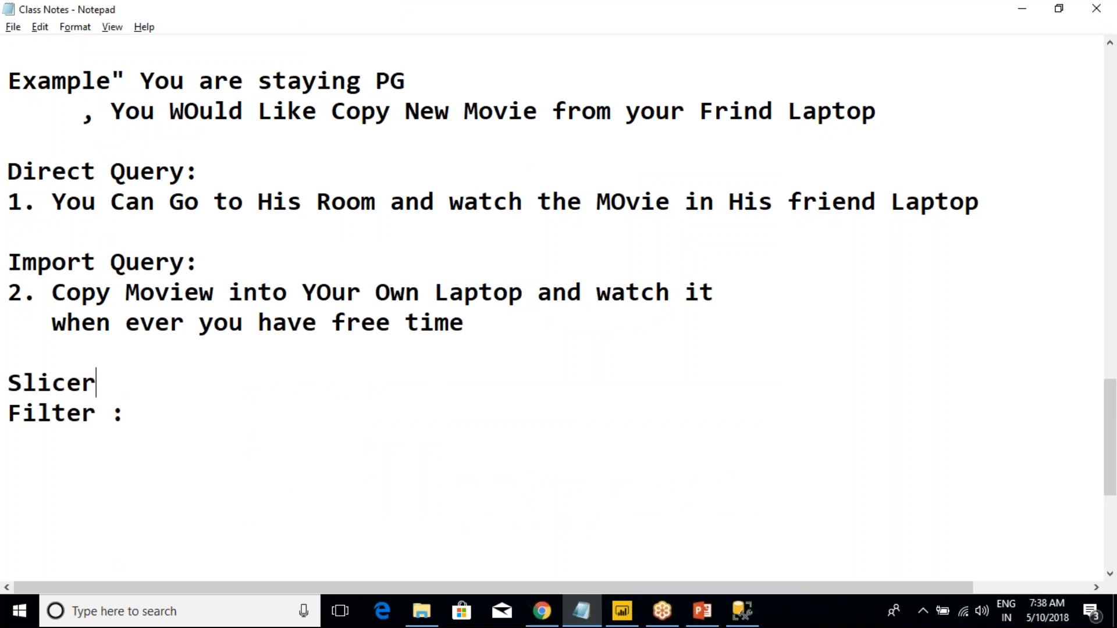
type(" :")
left_click(126, 383)
Step: Write "Used to select the required data similar to WHERE in SQL." on an indented line under the Filter heading
key("Return")
type("Used to ")
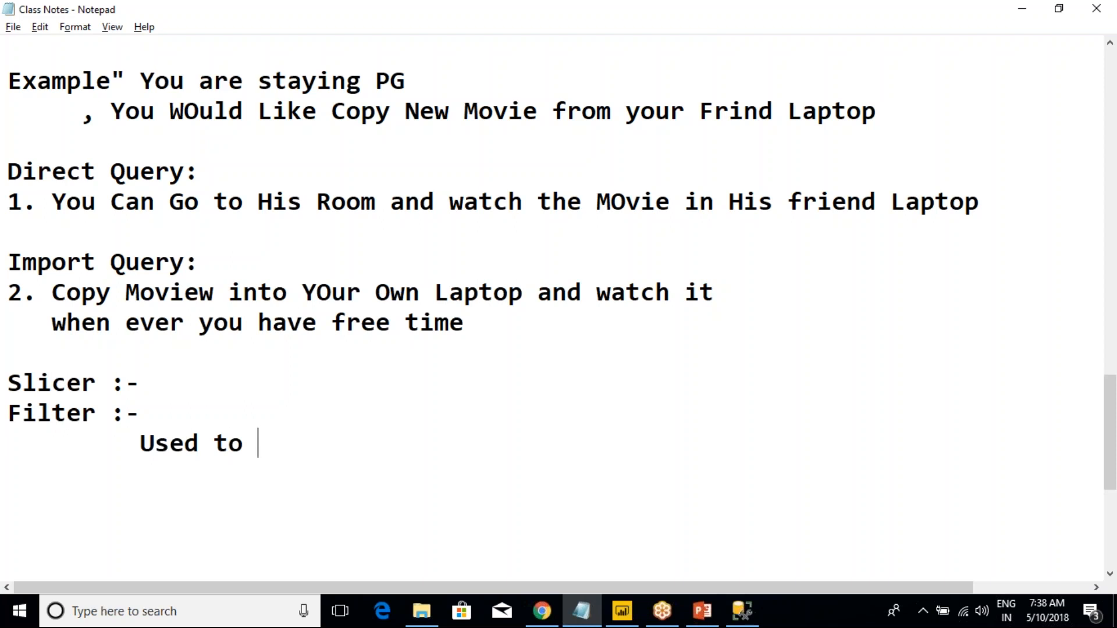
type("Selec")
key("BackSpace")
key("BackSpace")
key("BackSpace")
key("BackSpace")
key("BackSpace")
type("select ")
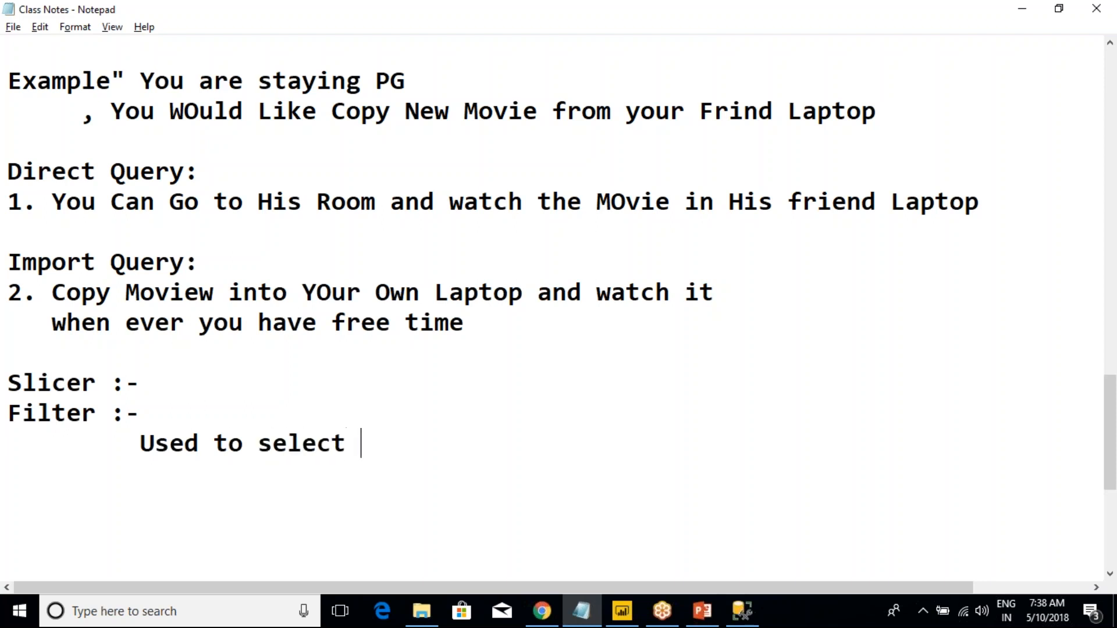
type("the req")
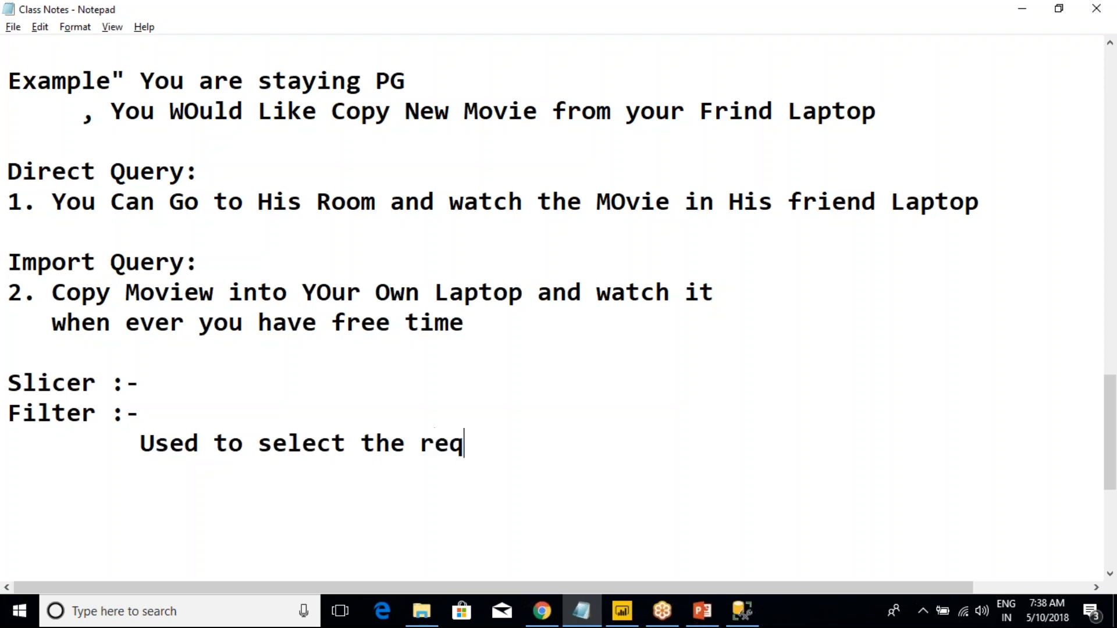
type("uired data")
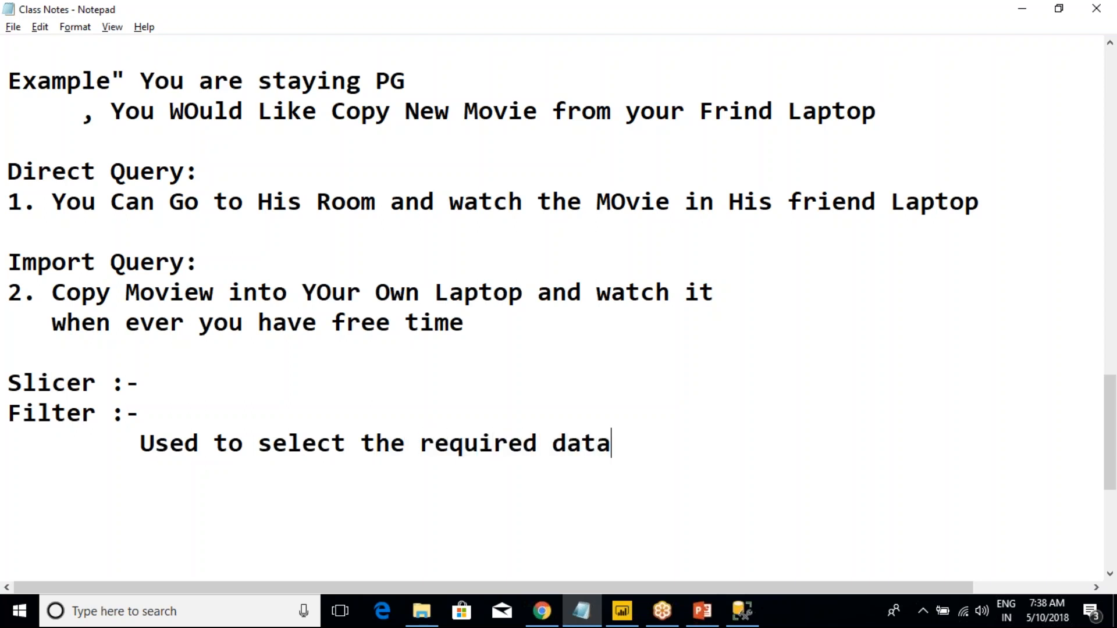
type(" simila")
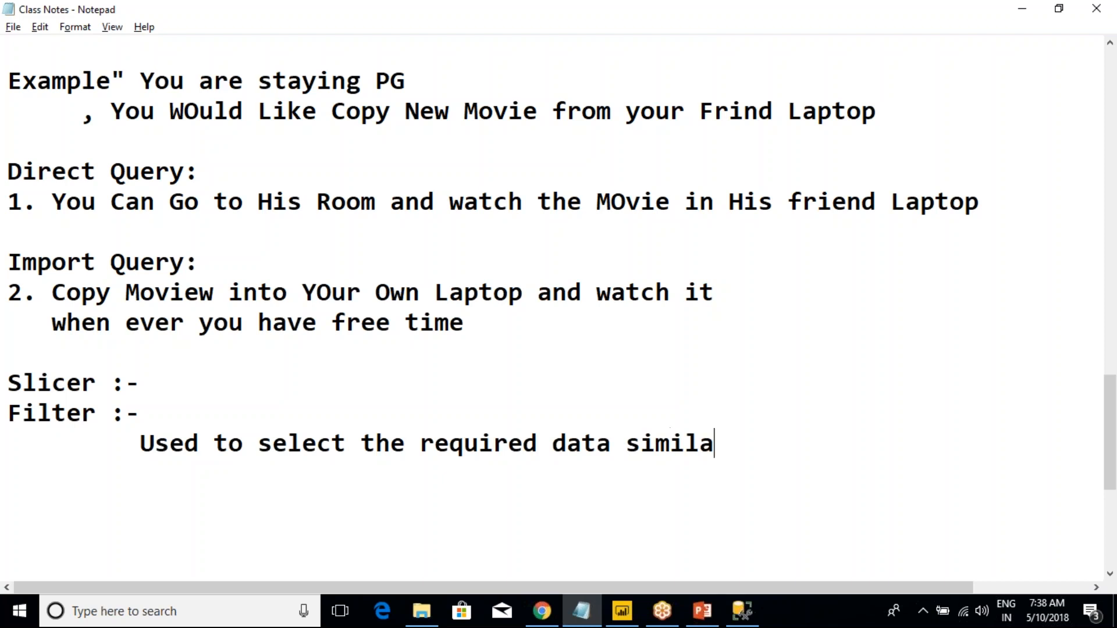
type("r to WH")
key("BackSpace")
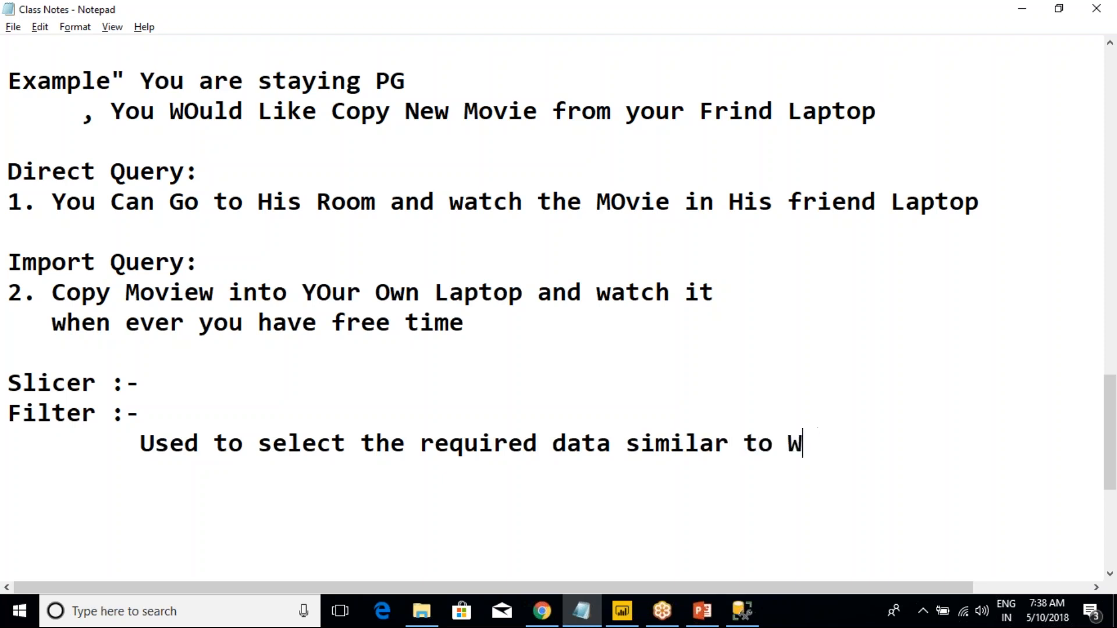
type("HERE in SQL.")
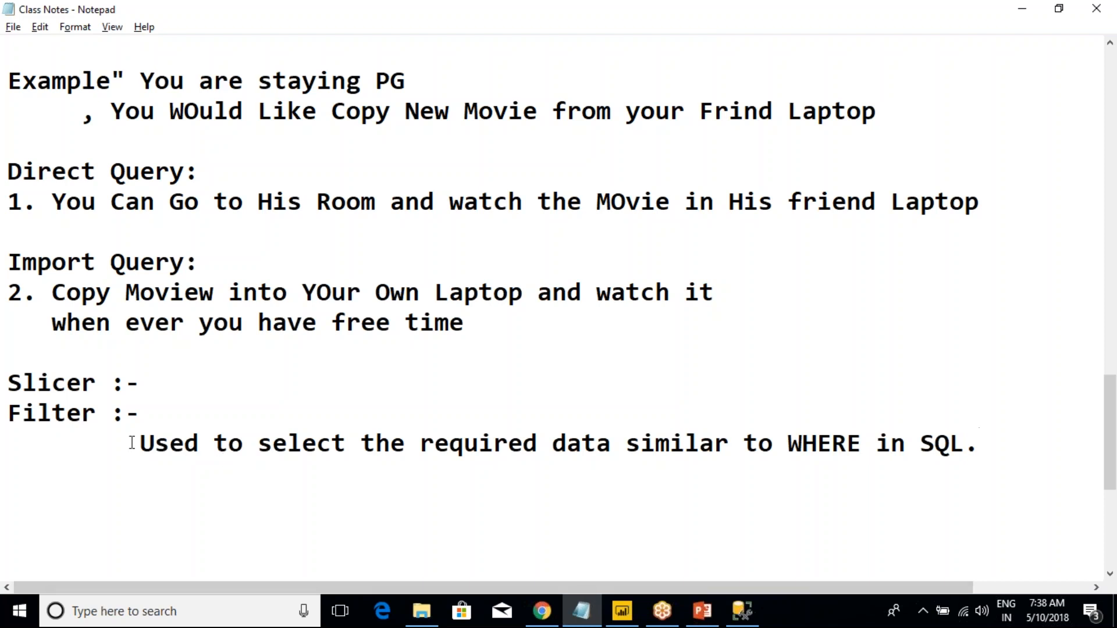
Step: Review the Slicer and Filter headings, and filter the report to Australia with the country slicer in Power BI Desktop
left_click_drag(154, 419, 108, 385)
left_click_drag(35, 414, 123, 414)
left_click(126, 413)
key("alt+Tab")
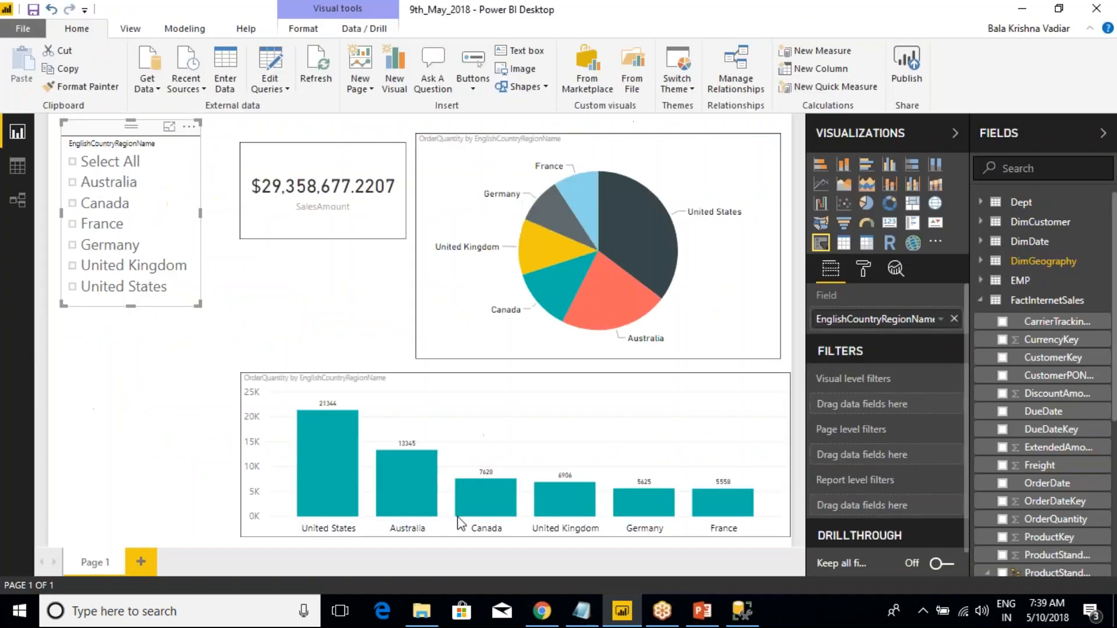
left_click(73, 182)
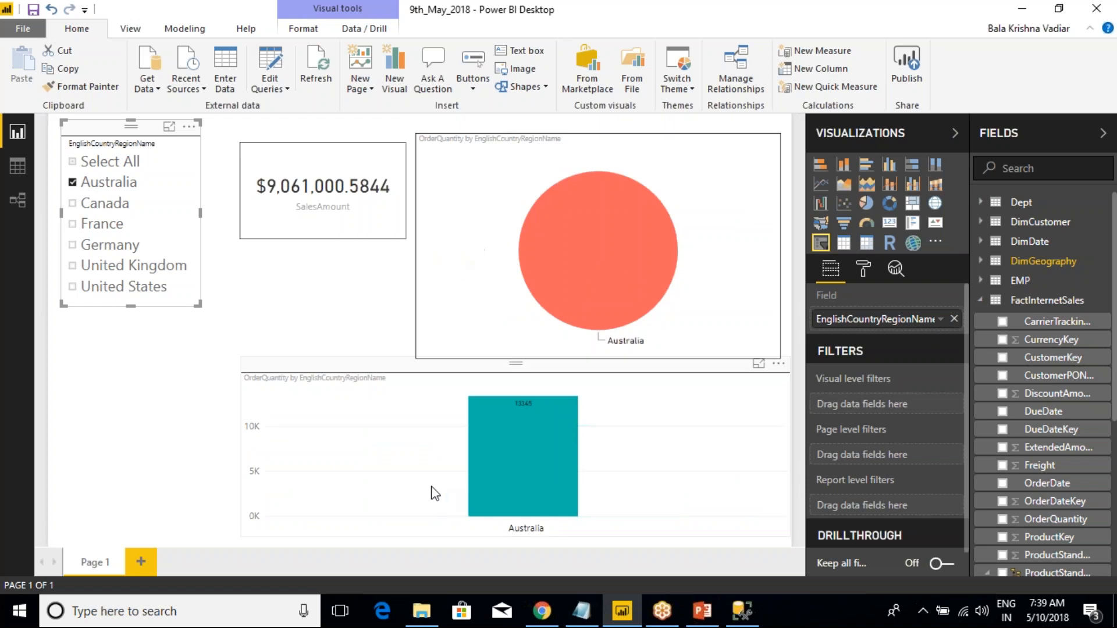
Step: Review the Filter definition in the Notepad notes and compare it with the filtered column chart in Power BI Desktop
key("alt+Tab")
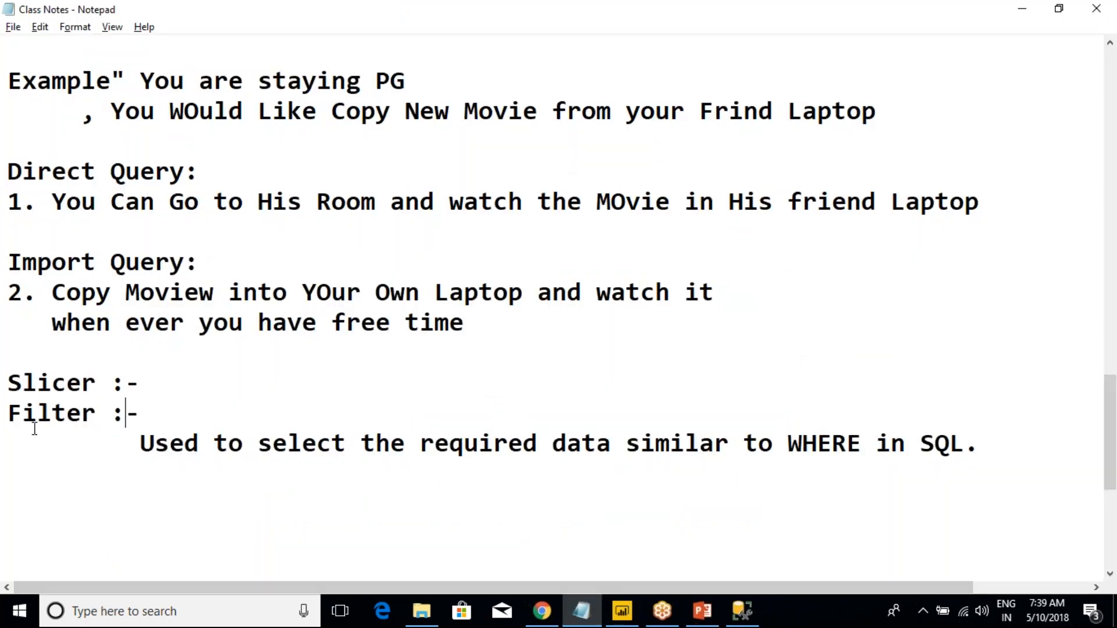
left_click_drag(9, 413, 409, 470)
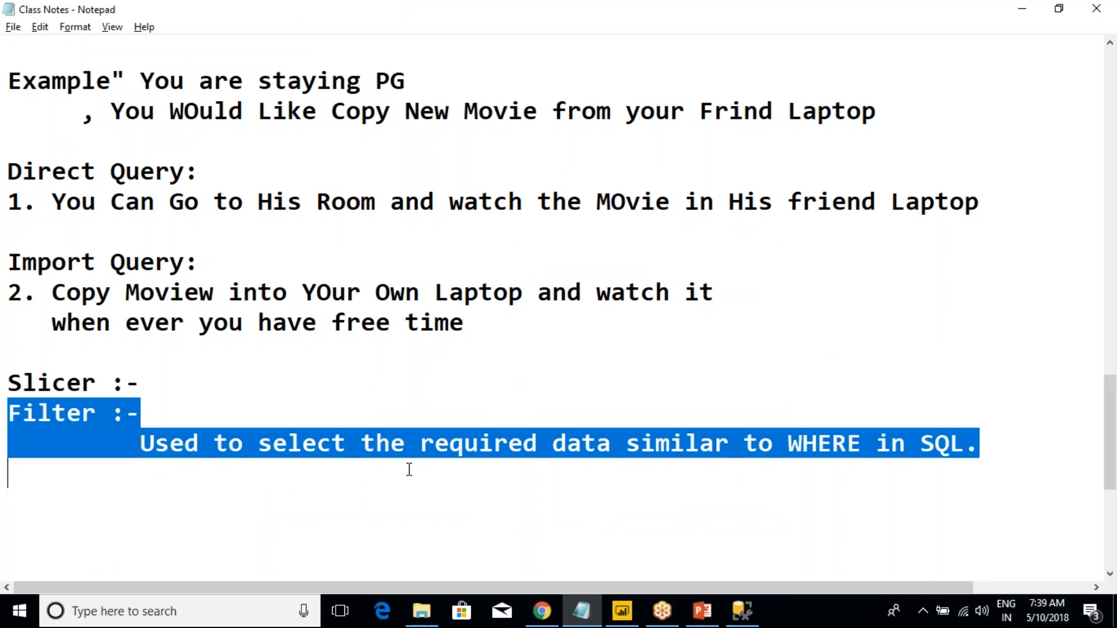
left_click(991, 456)
key("alt+Tab")
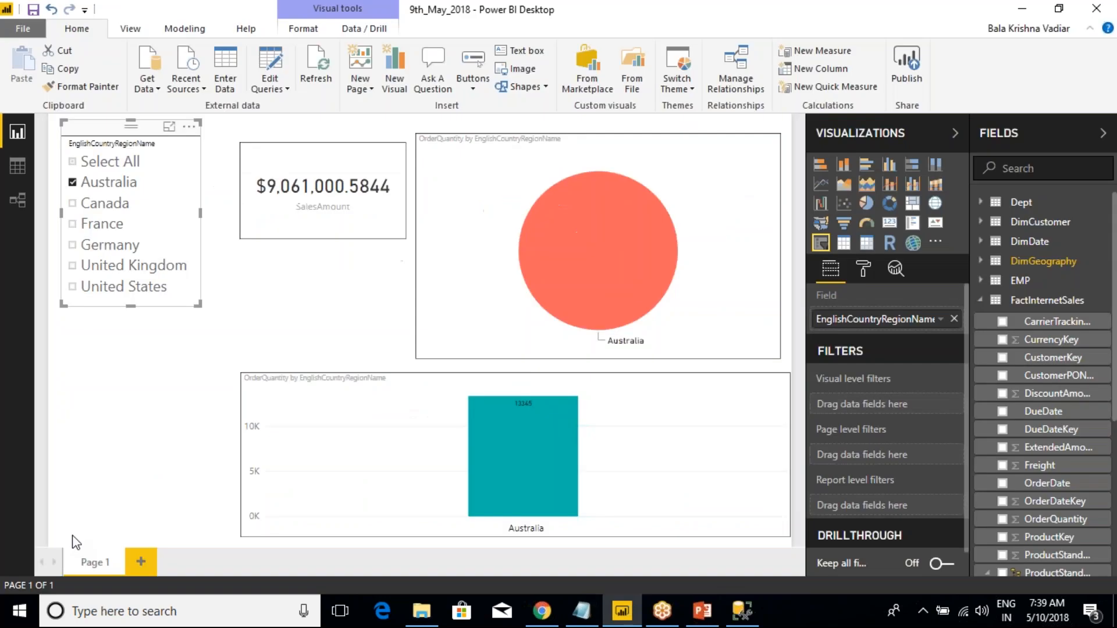
left_click(399, 442)
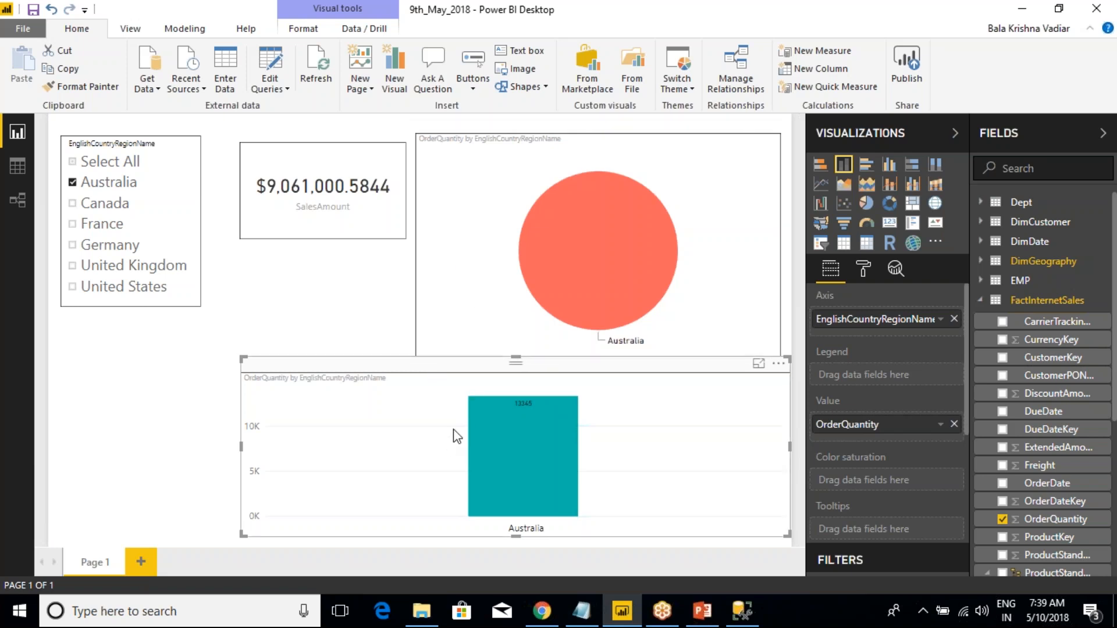
Step: Check the Filter note in Notepad once more and clear Australia from the country slicer in Power BI Desktop
key("alt+Tab")
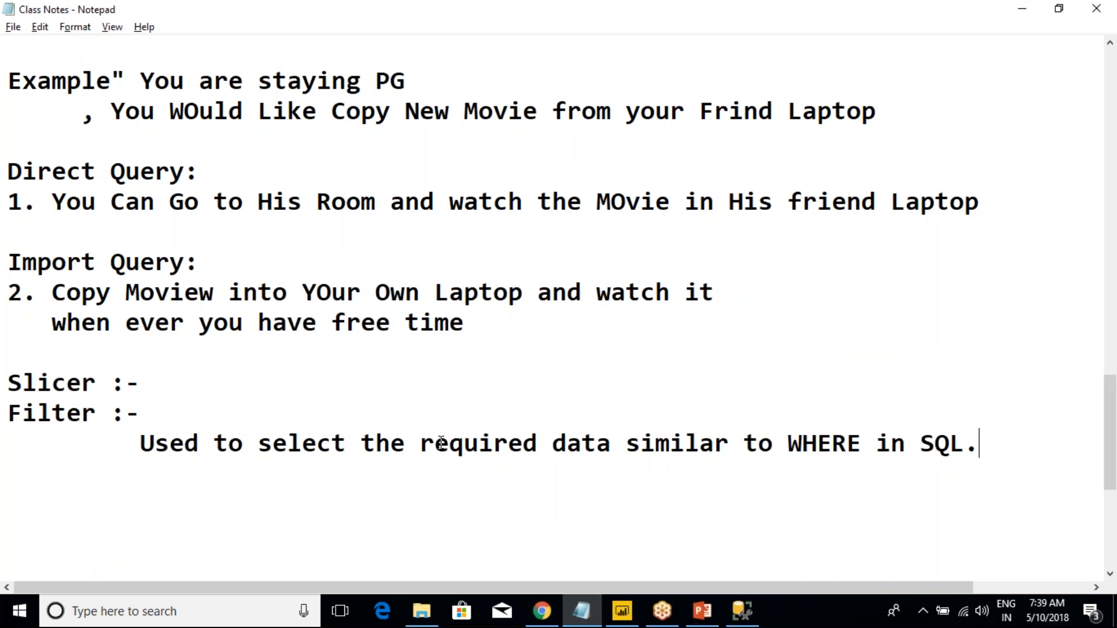
scroll(530, 458, "down", 1)
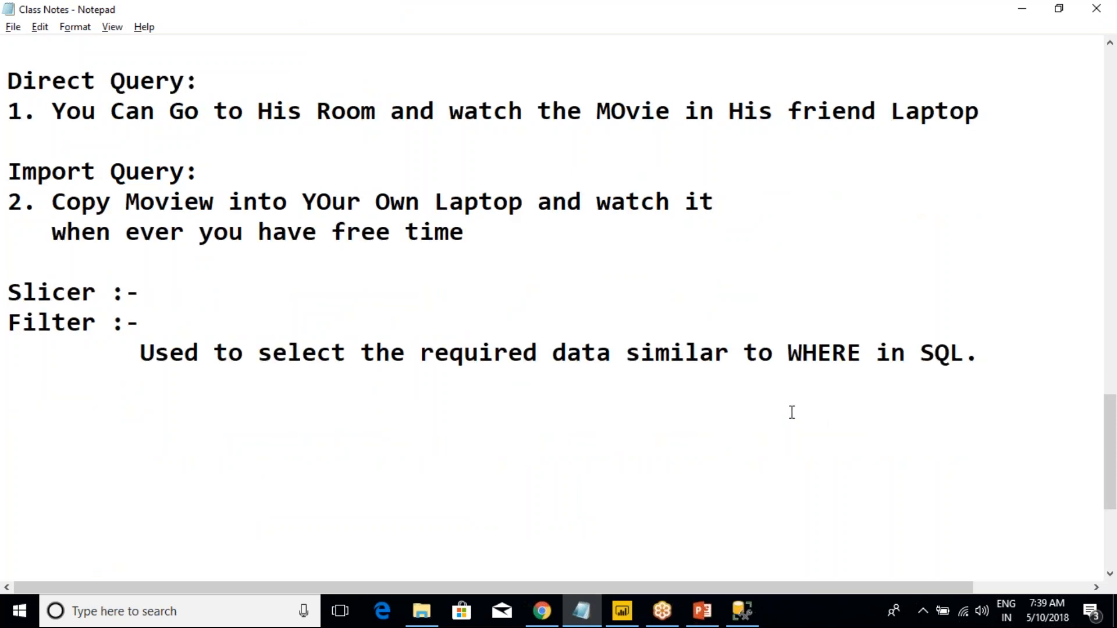
key("alt+Tab")
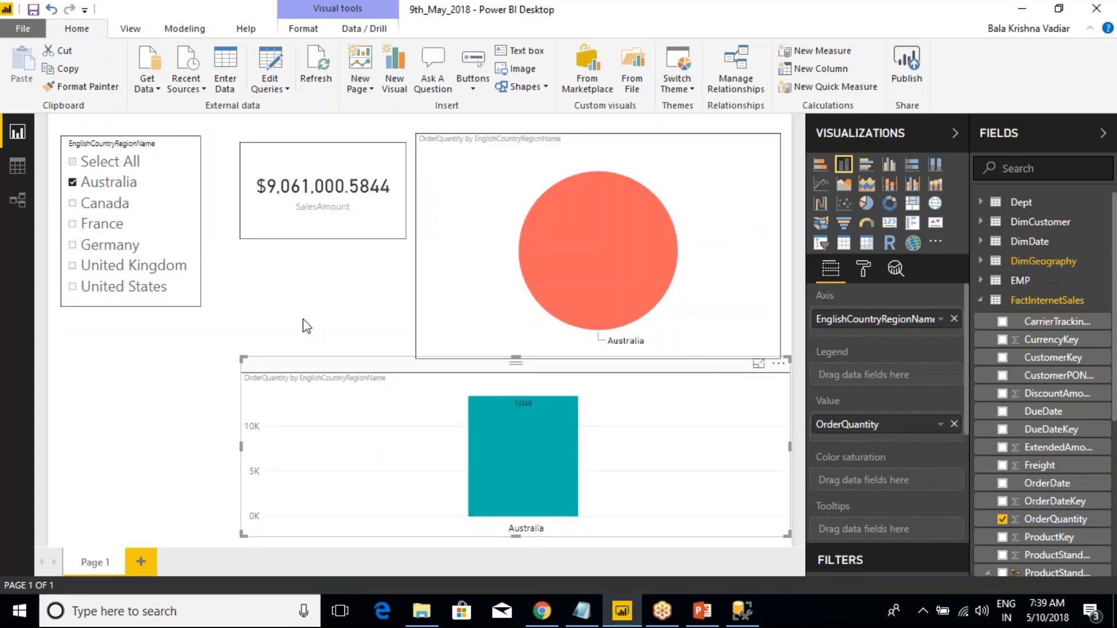
left_click(103, 185)
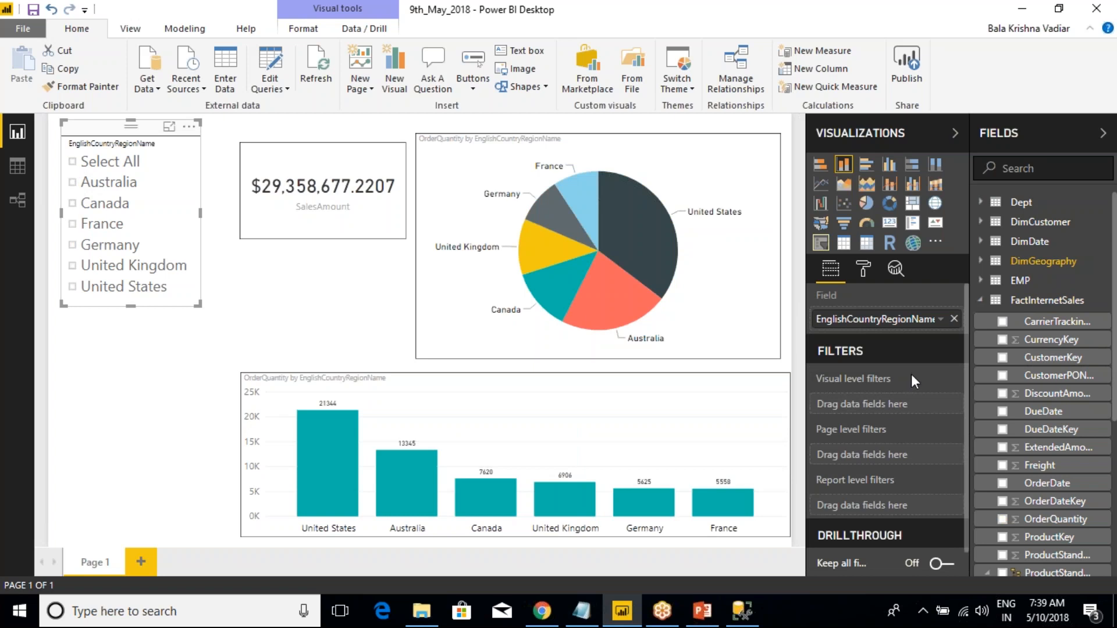
Step: Examine the page and report level filter areas with no visual selected, and the pie chart's visual level filters
scroll(912, 374, "down", 1)
scroll(905, 375, "up", 1)
left_click(335, 300)
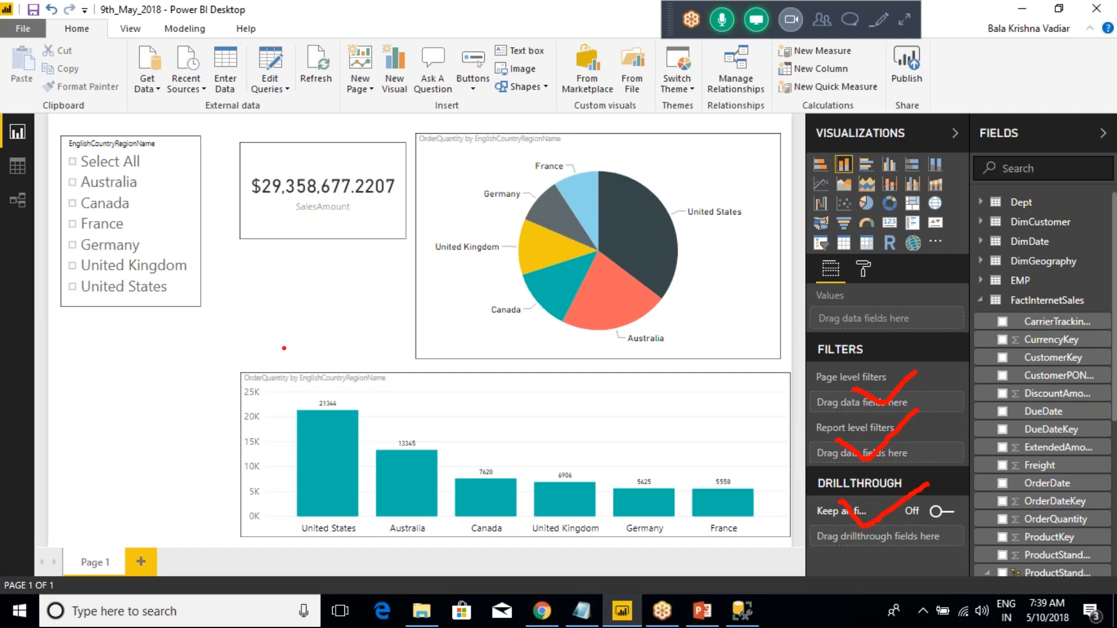
left_click(519, 150)
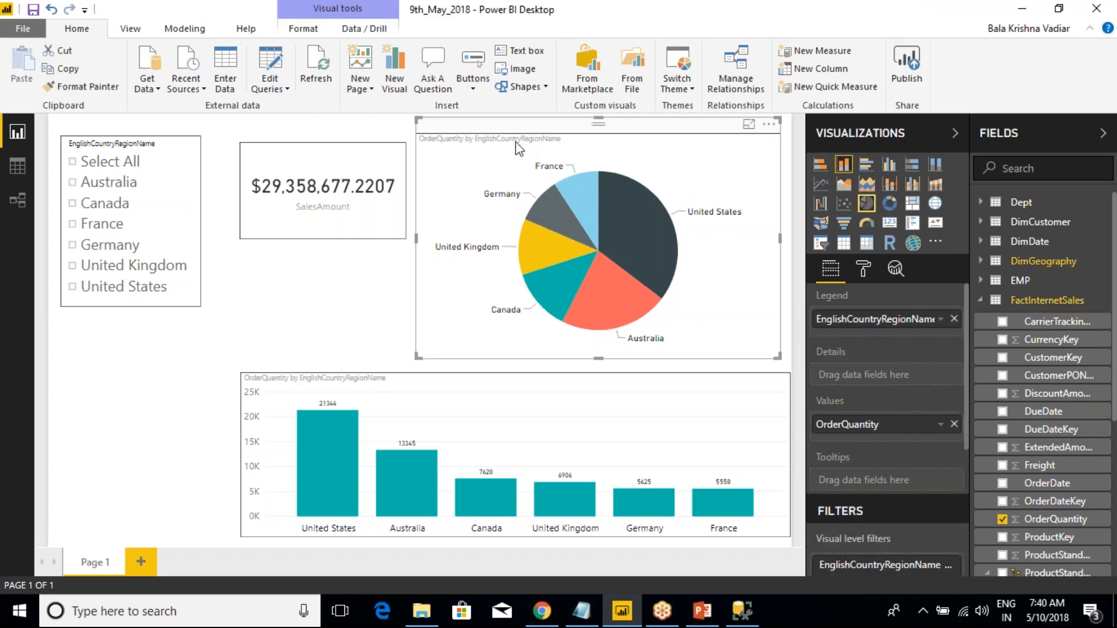
scroll(843, 466, "down", 3)
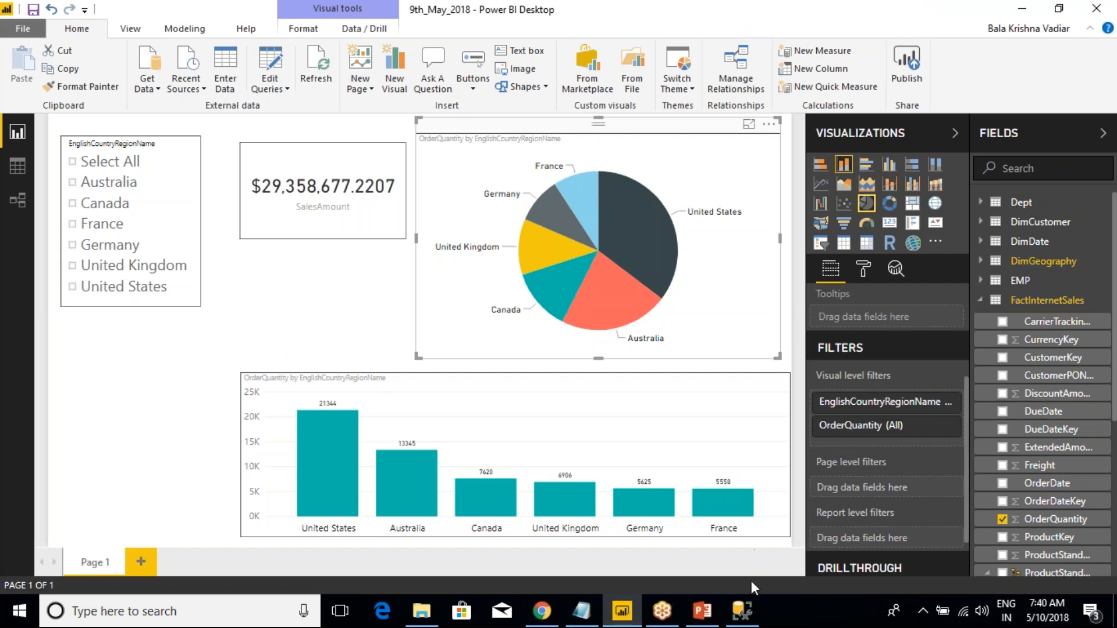
Step: Switch to the Notepad class notes and add the heading "Types :" below the Filter definition
left_click(577, 614)
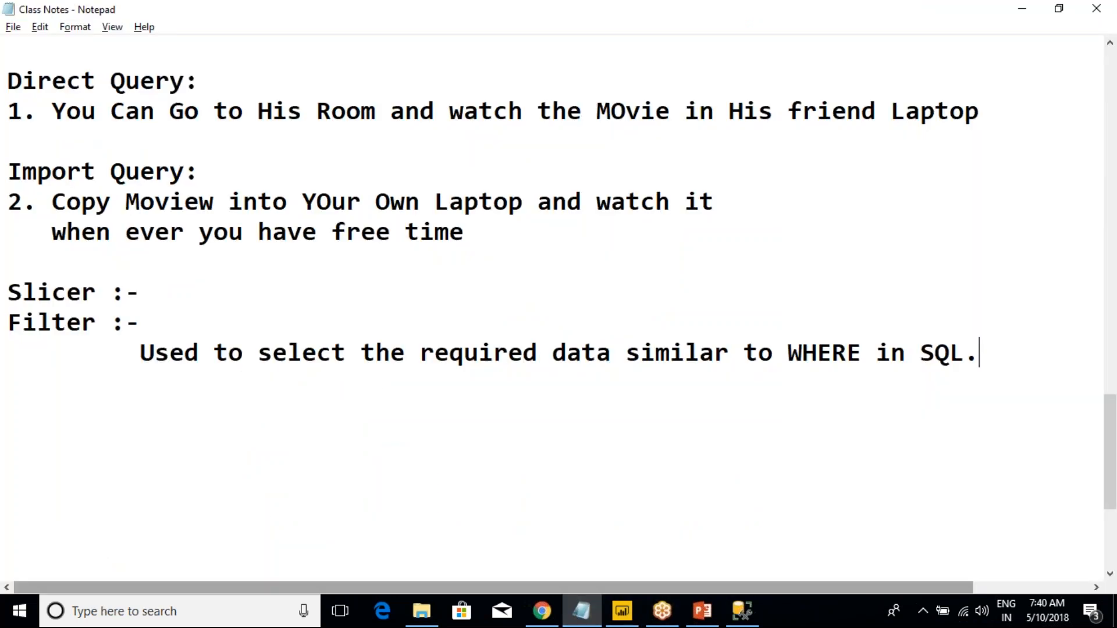
left_click(532, 411)
key("Return")
key("BackSpace")
type("Ty")
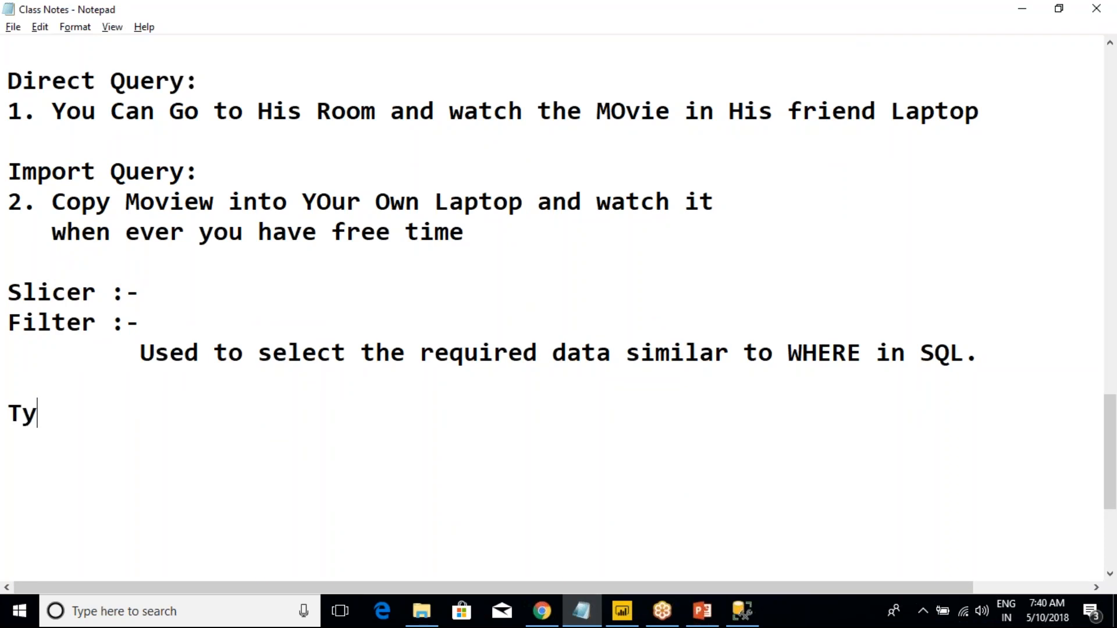
type("pes :")
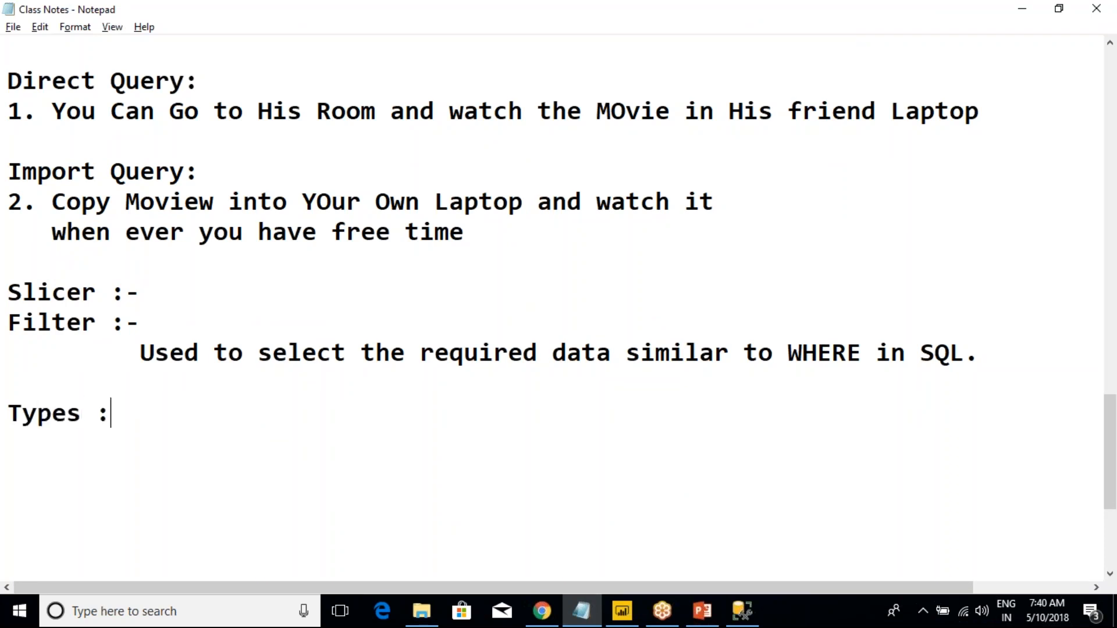
Step: List the four filter types under the heading: 1. Visual, 2. Page, 3. Report and 4. DrillThrough
key("Return")
key("Return")
key("BackSpace")
key("BackSpace")
type("1. Visual")
key("Return")
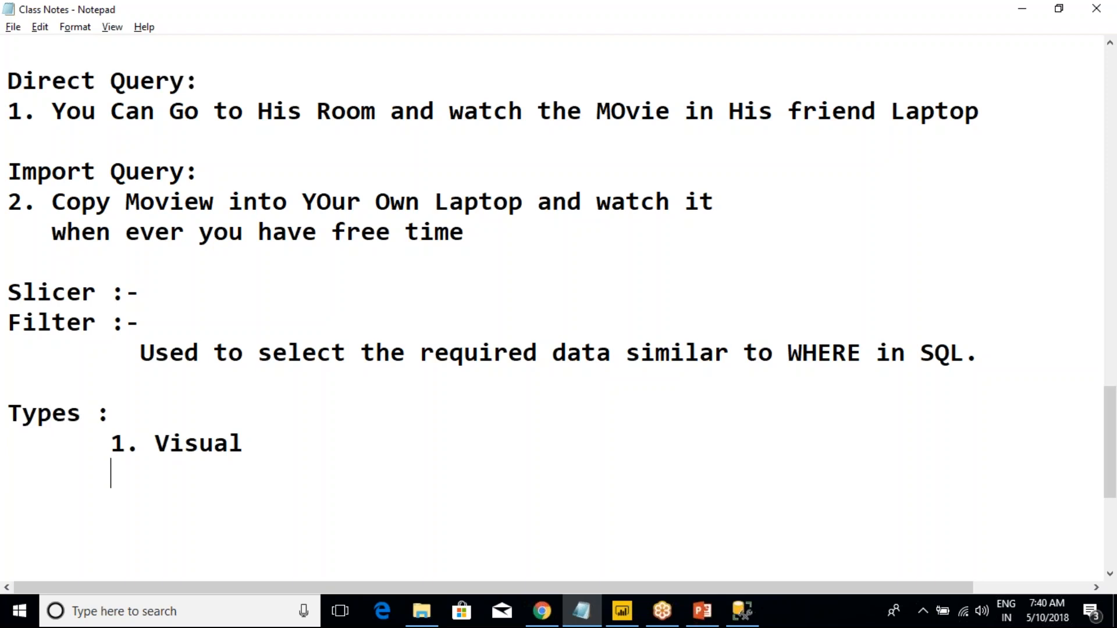
type("2. Page")
key("Return")
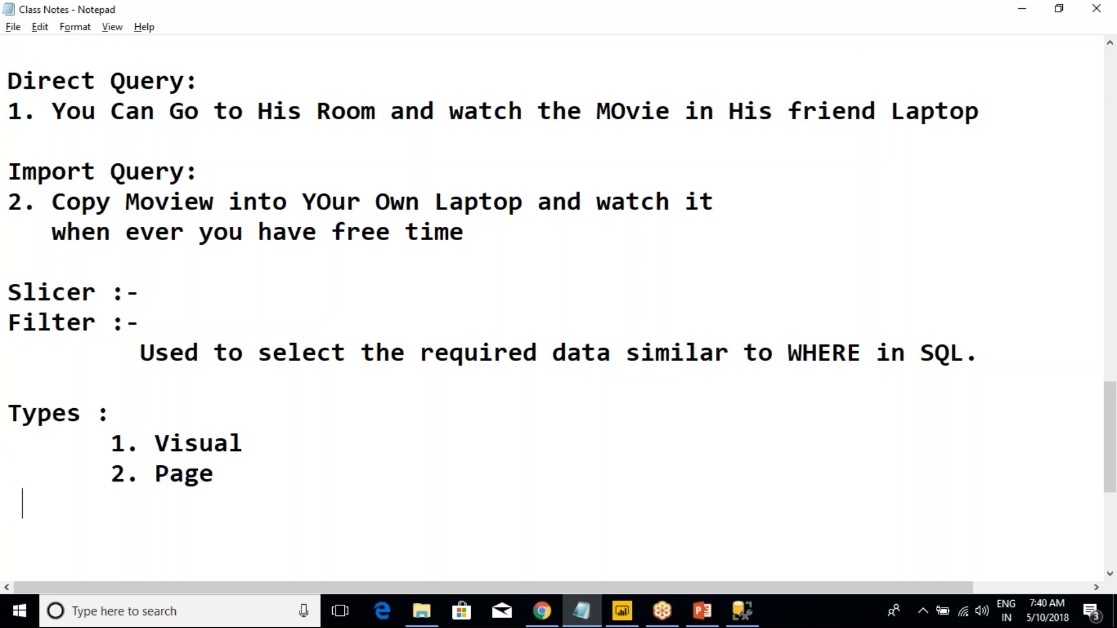
type("3. Report")
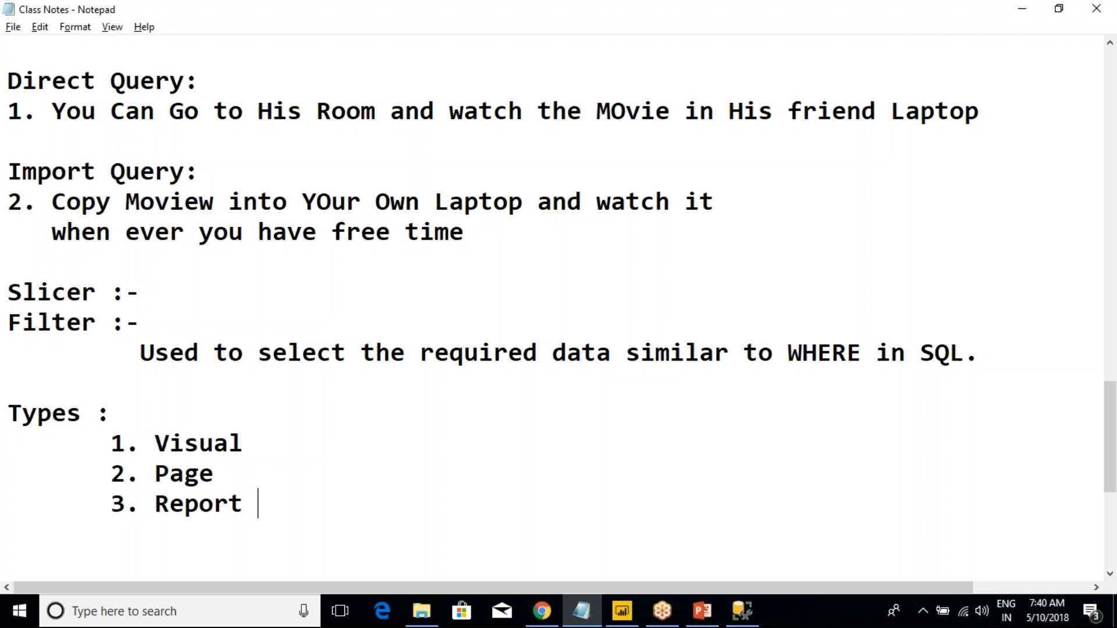
key("Return")
type("4. Dri")
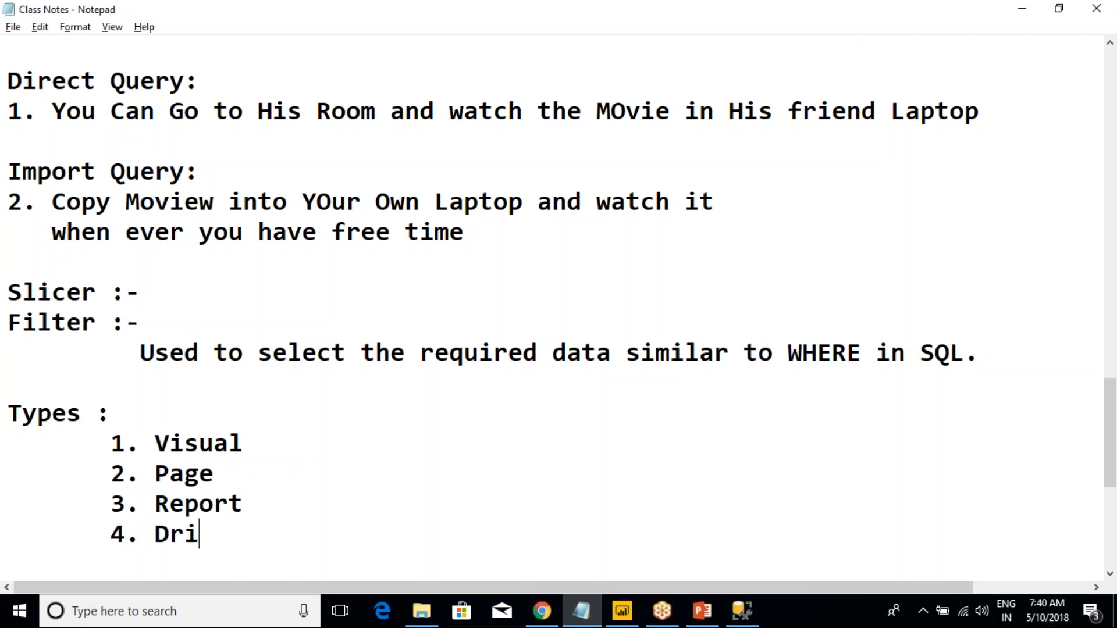
type("llThrough")
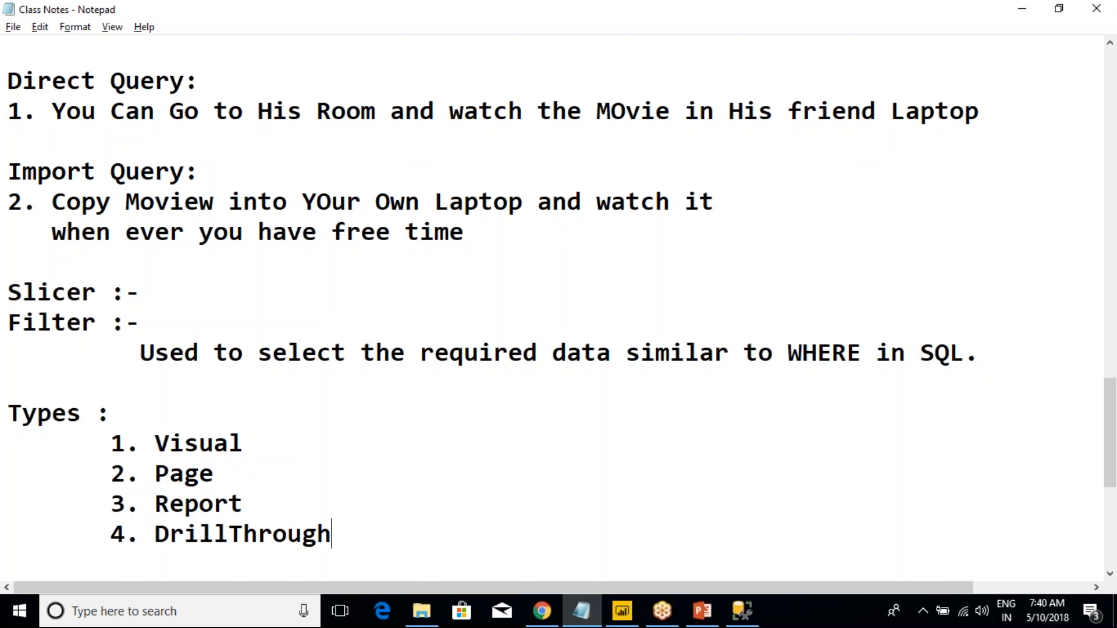
scroll(257, 420, "down", 1)
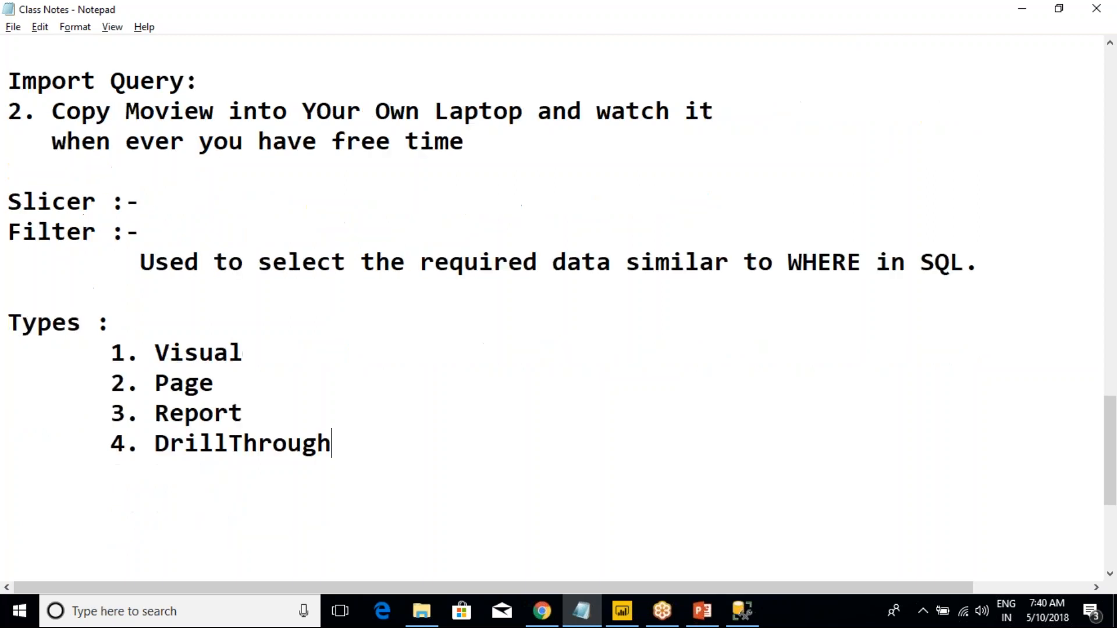
Step: Review the listed filter types in Notepad and examine the Drillthrough area and its Keep all filters option in Power BI Desktop
left_click_drag(260, 414, 8, 324)
left_click(200, 444)
left_click_drag(344, 449, 9, 448)
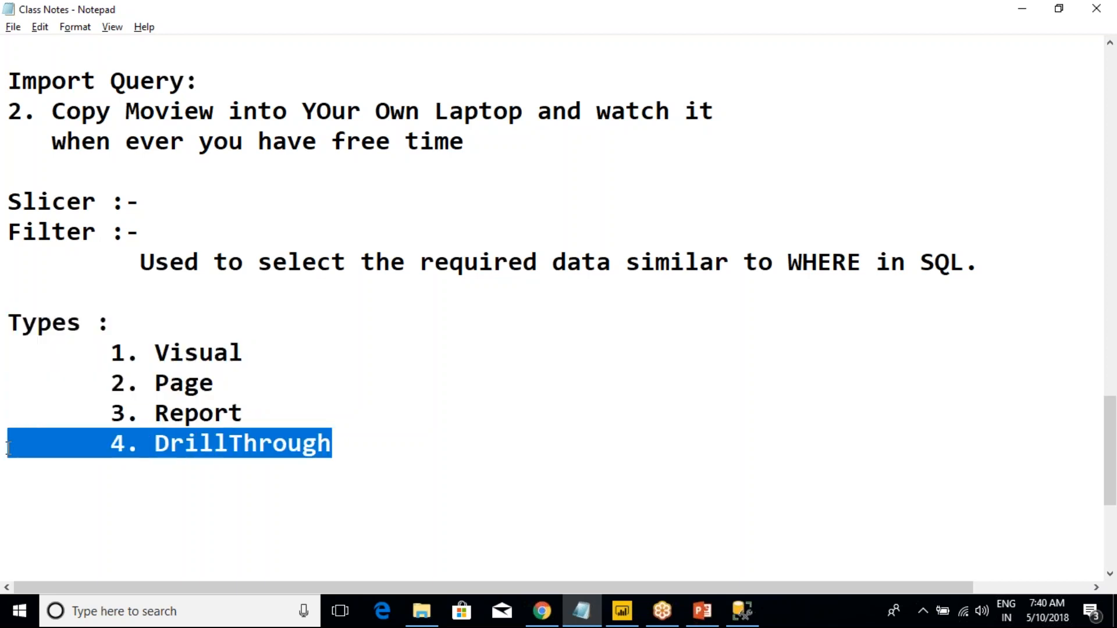
key("alt+Tab")
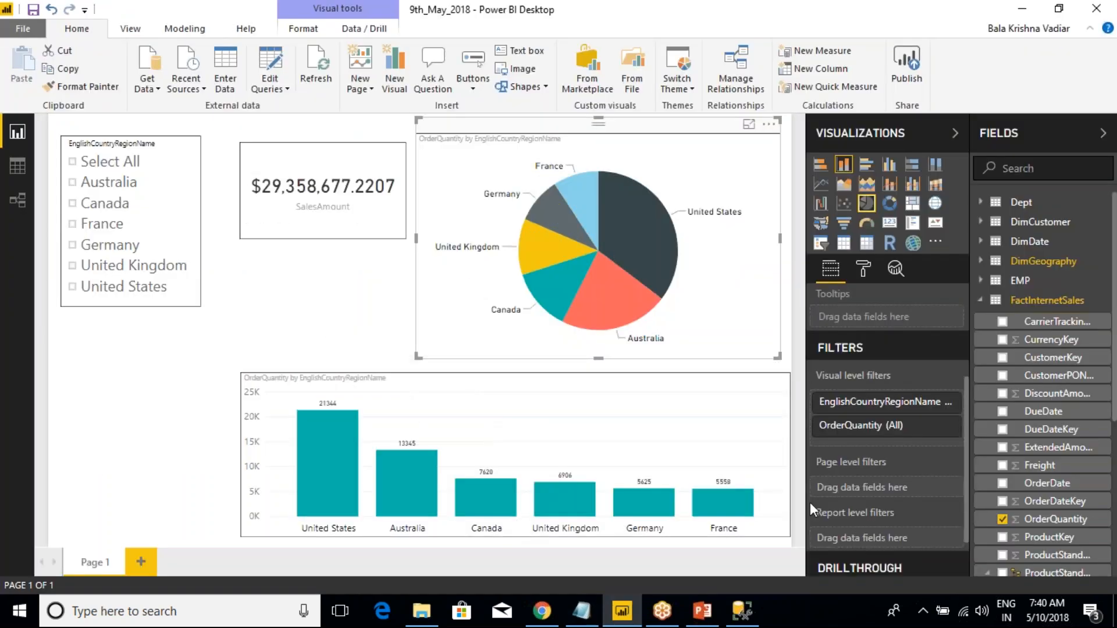
scroll(810, 502, "down", 1)
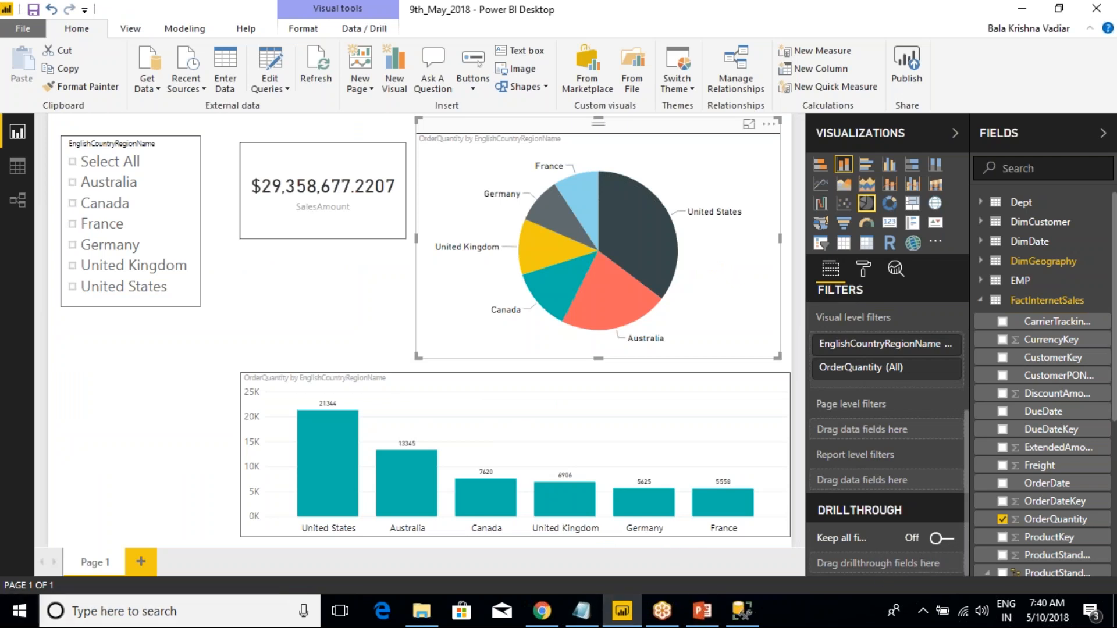
mouse_move(867, 550)
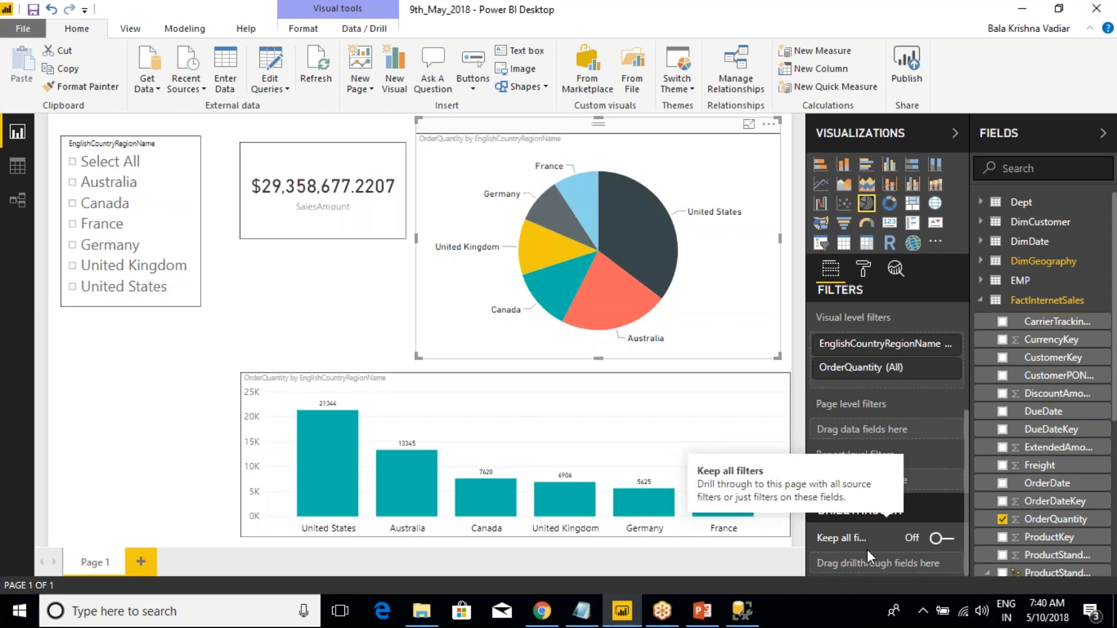
Step: Return to Notepad and review the Visual entry in the list of filter types
left_click(581, 611)
left_click(340, 315)
left_click_drag(96, 352, 263, 351)
left_click(263, 352)
Step: Switch to Power BI Desktop and compare the visual level filters of the column chart, SalesAmount card and pie chart
key("alt+Tab")
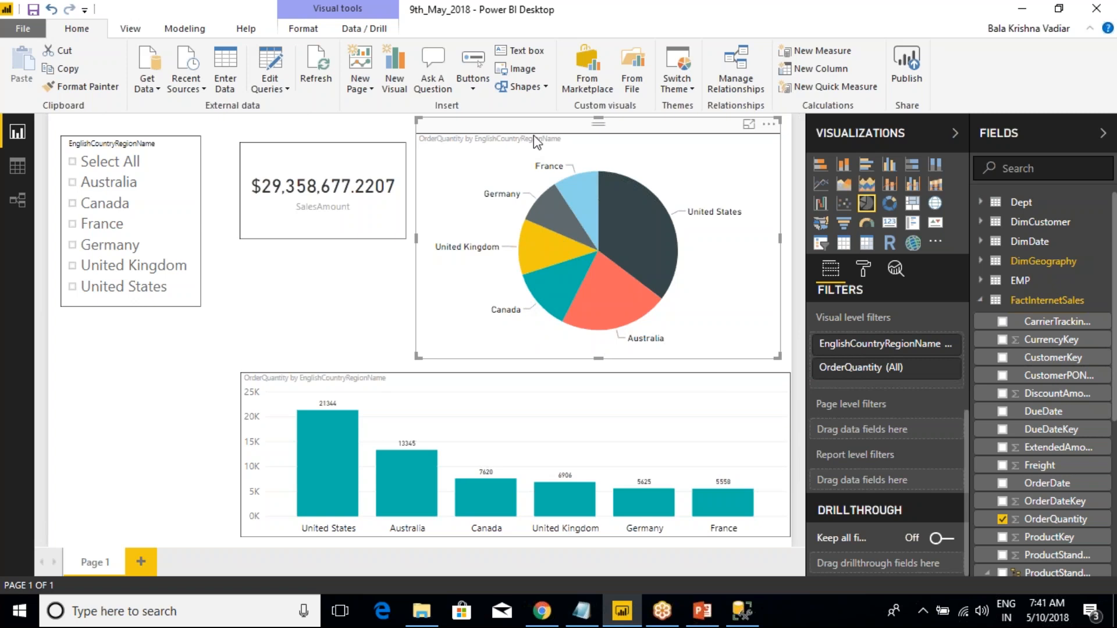
left_click(337, 145)
left_click(363, 375)
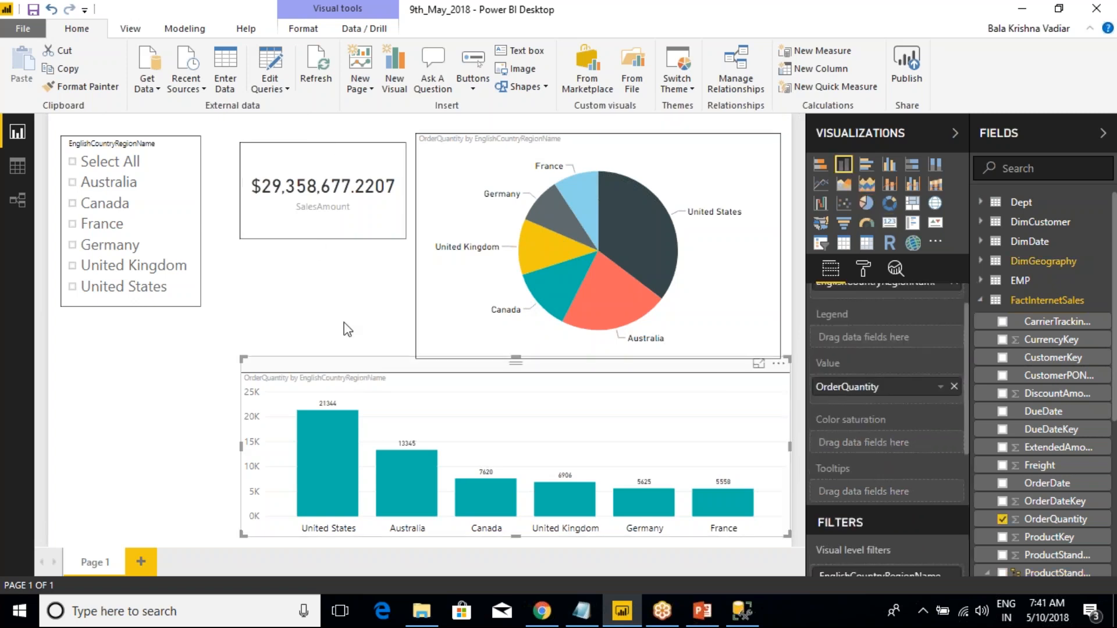
left_click(297, 139)
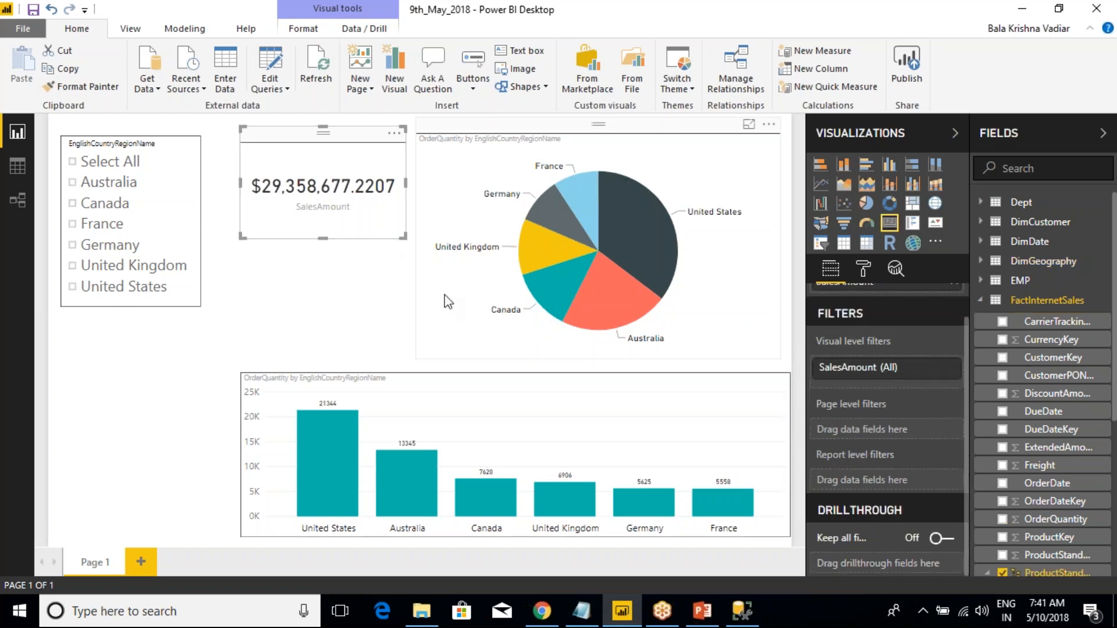
left_click(625, 138)
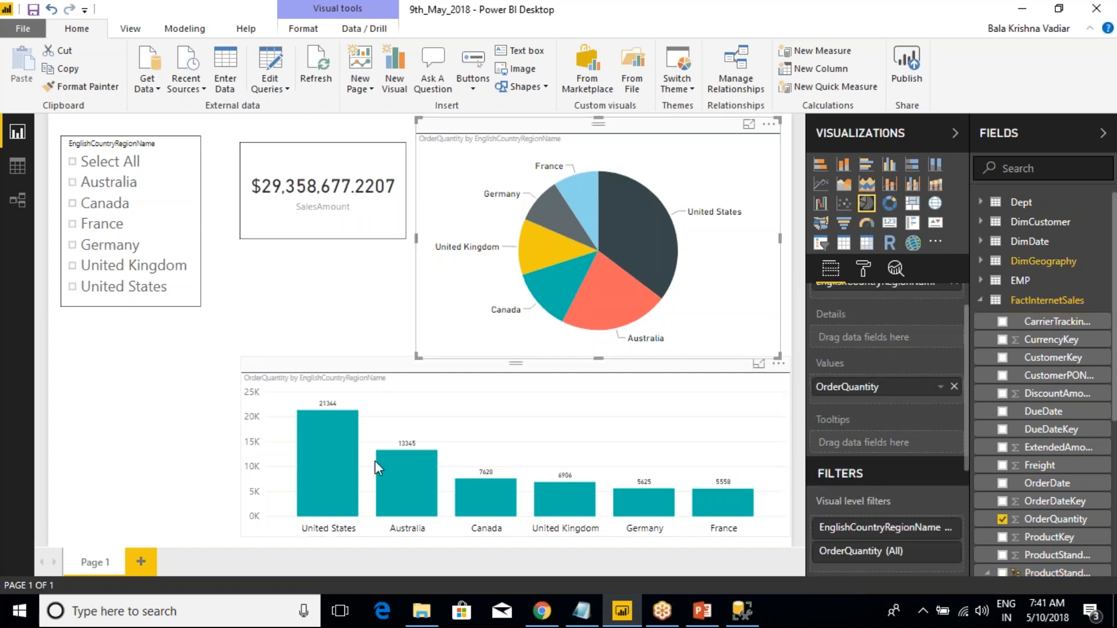
Step: Filter the pie chart to Canada and Australia with its visual level filter on EnglishCountryRegionName, using Basic filtering
left_click(342, 304)
left_click(515, 129)
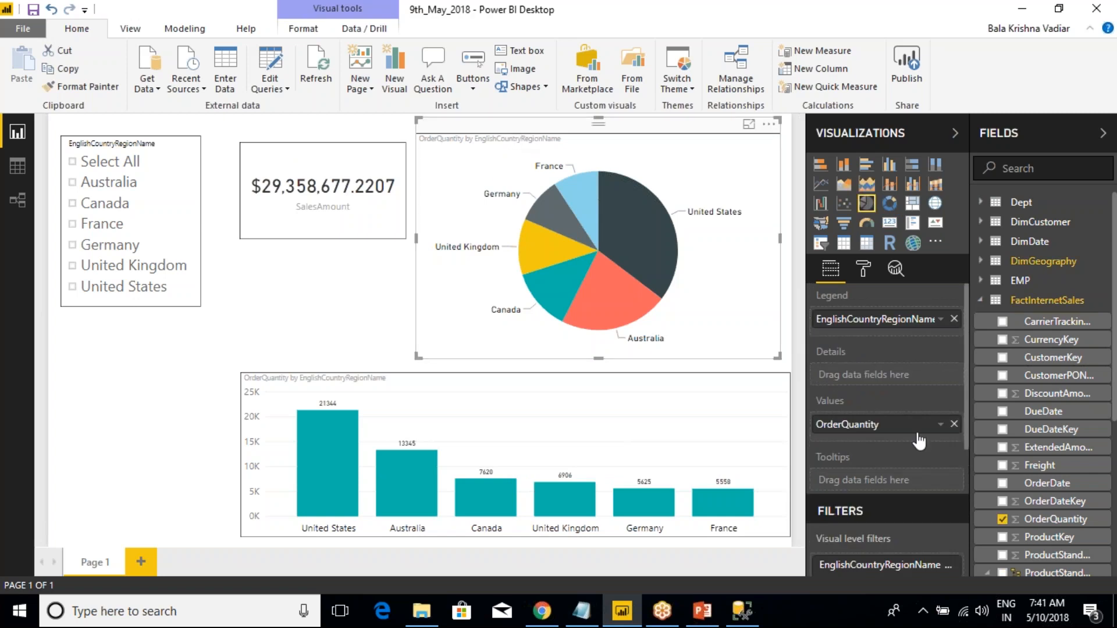
scroll(918, 441, "down", 3)
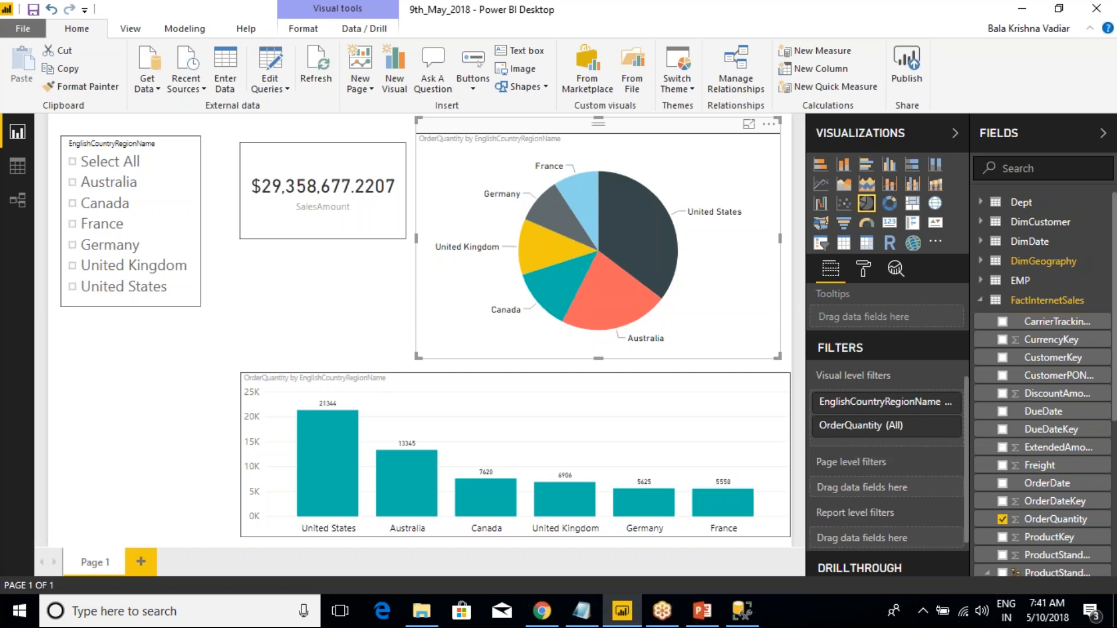
left_click(947, 403)
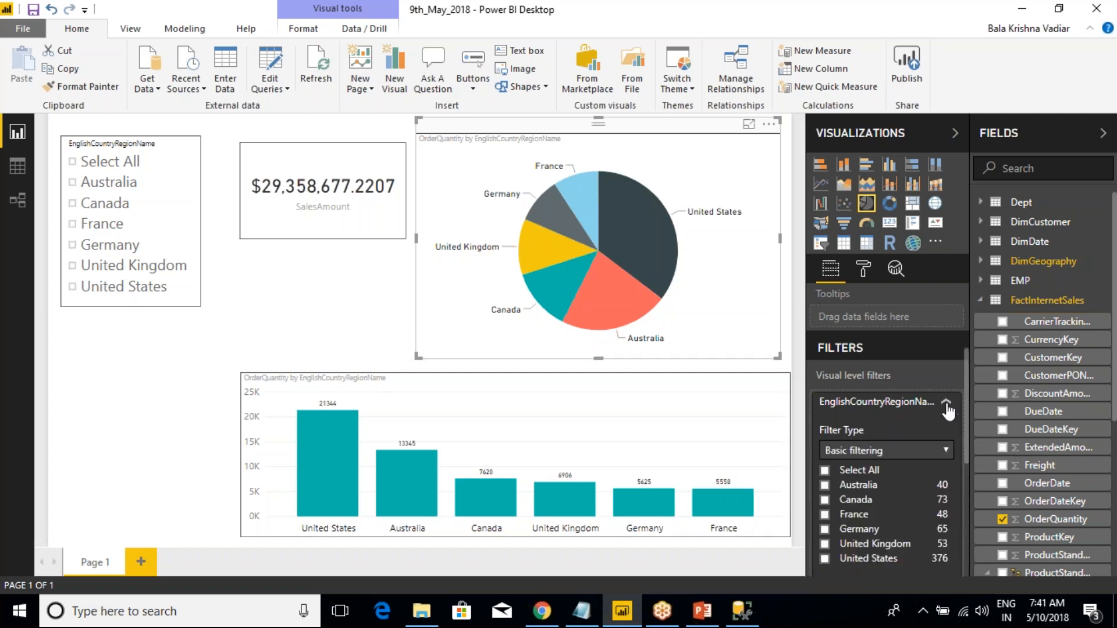
scroll(942, 416, "down", 3)
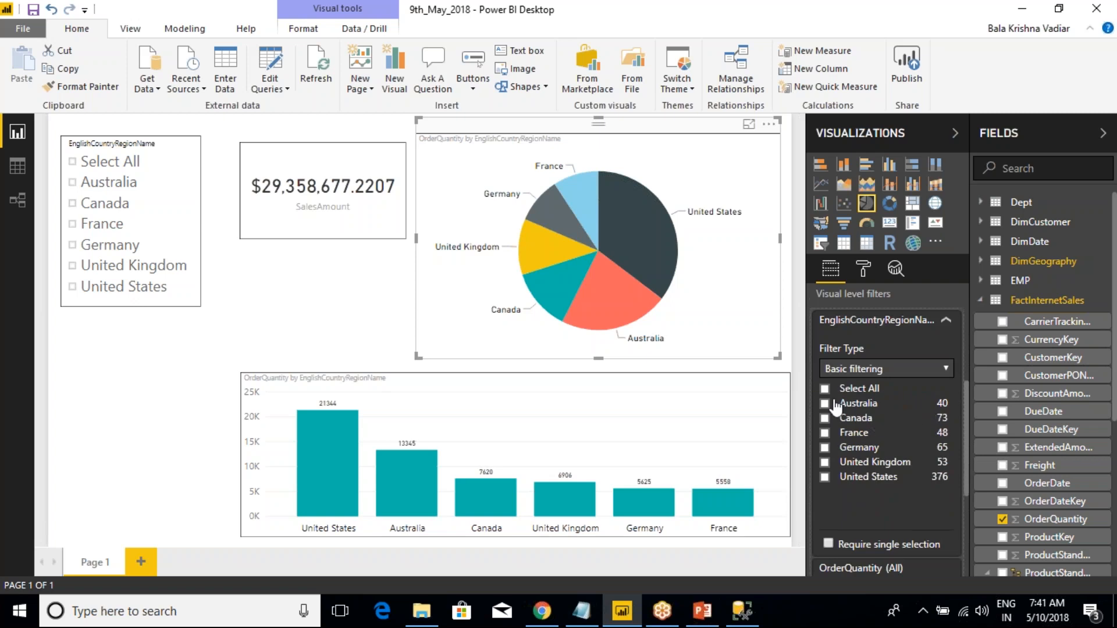
left_click(826, 419)
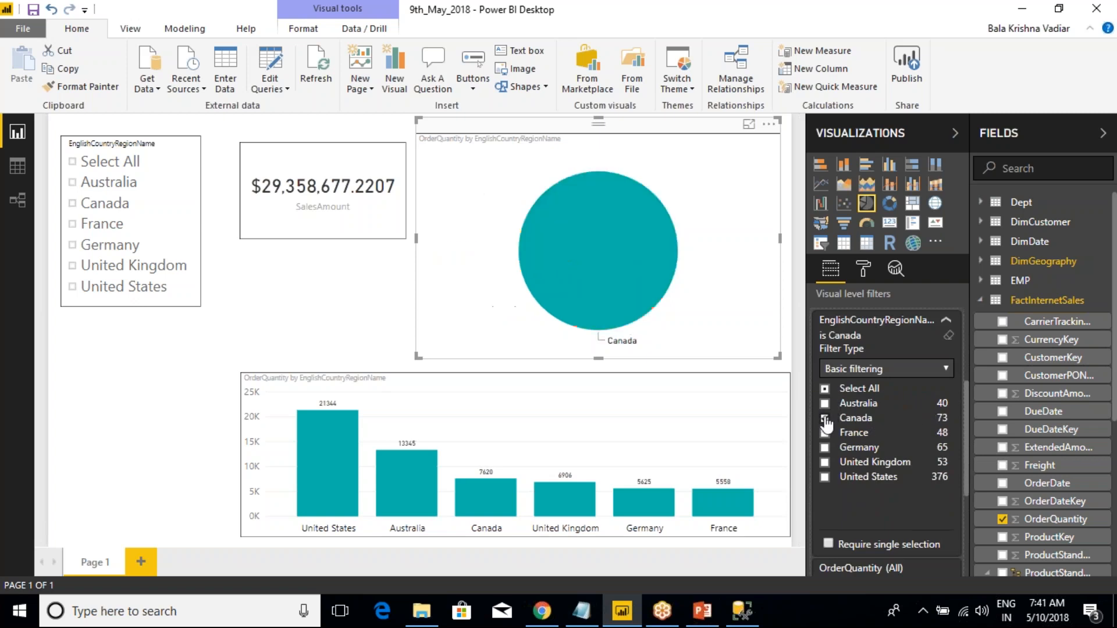
left_click(826, 404)
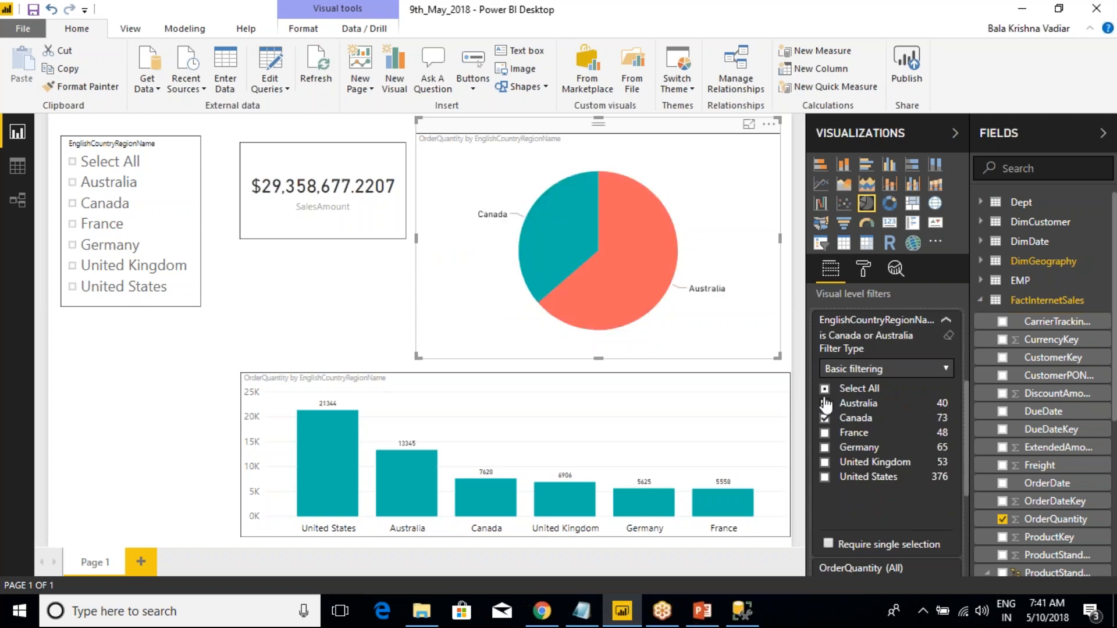
Step: Reselect the pie chart, review its EnglishCountryRegionName filter card and clear the country filter
left_click(336, 284)
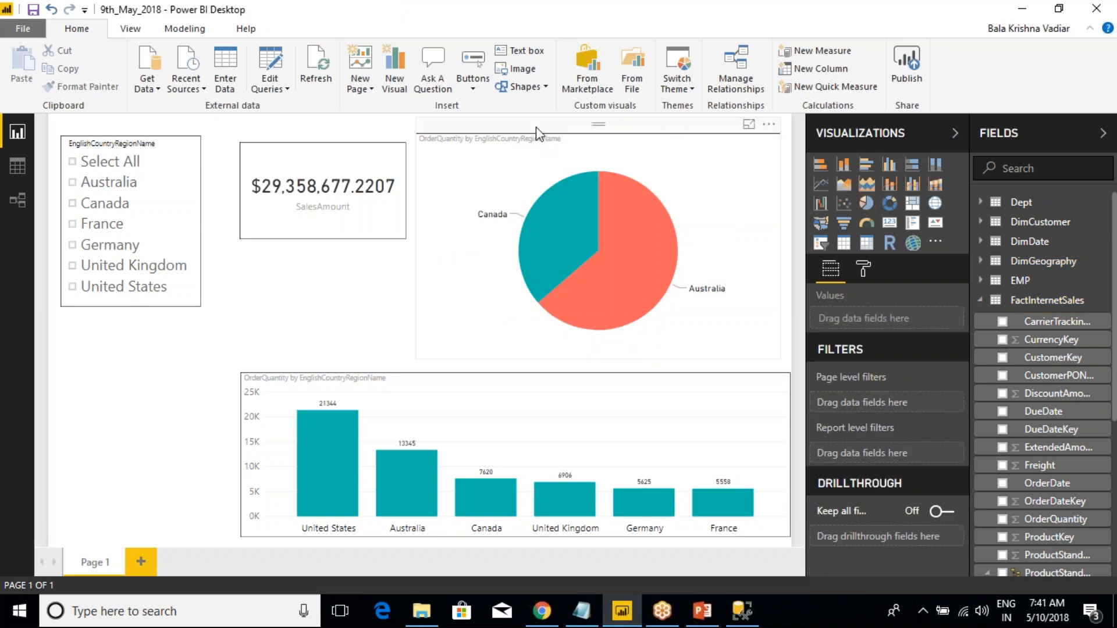
left_click(552, 149)
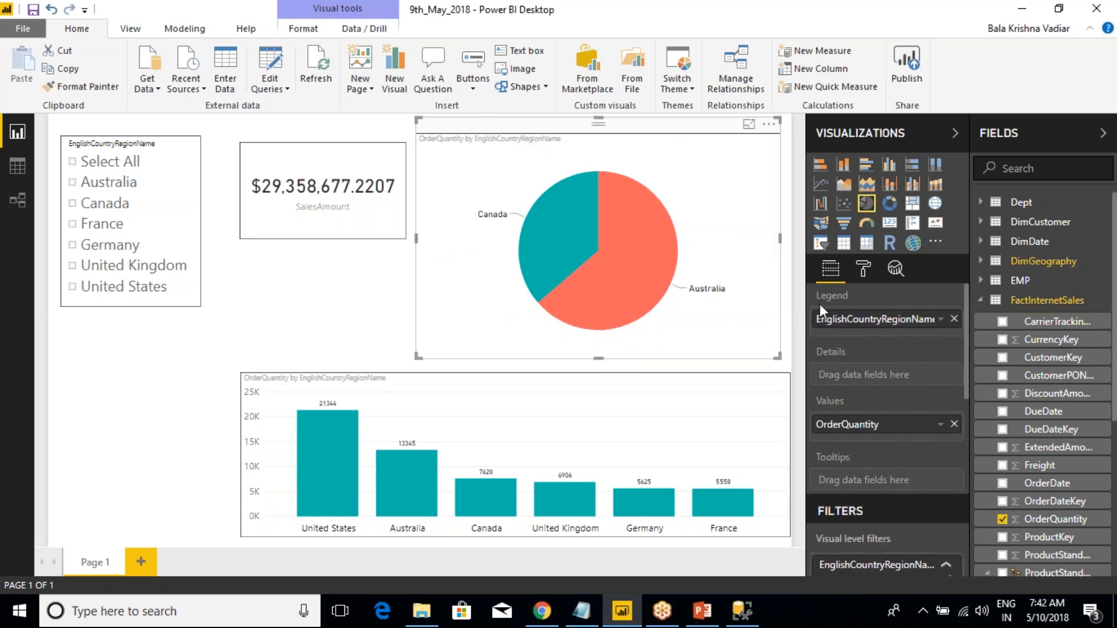
scroll(840, 439, "down", 5)
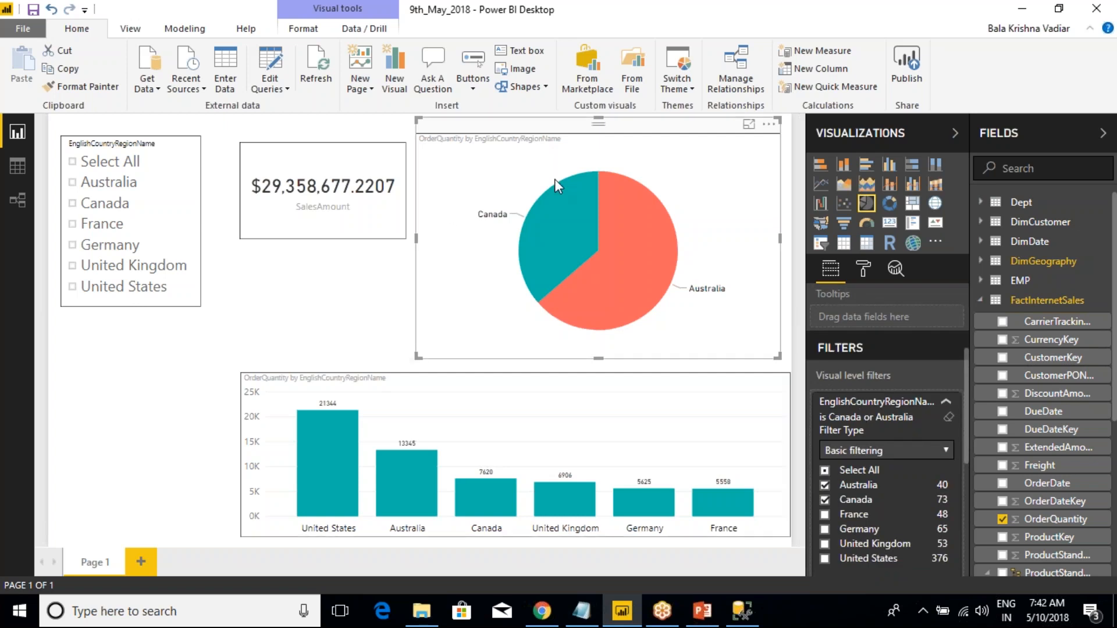
left_click(947, 403)
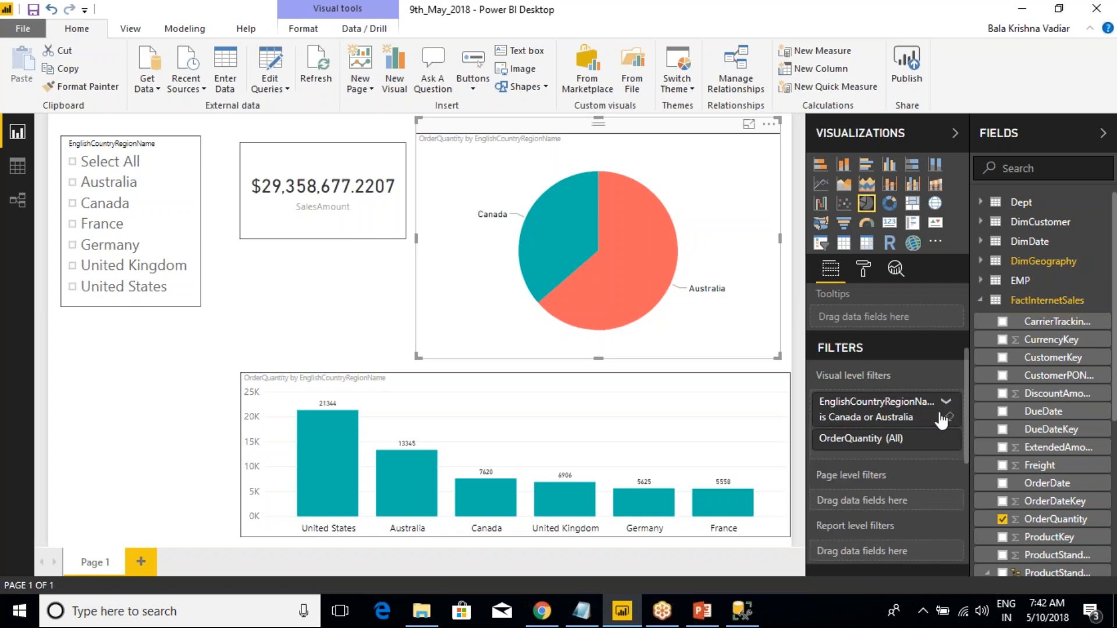
left_click(946, 404)
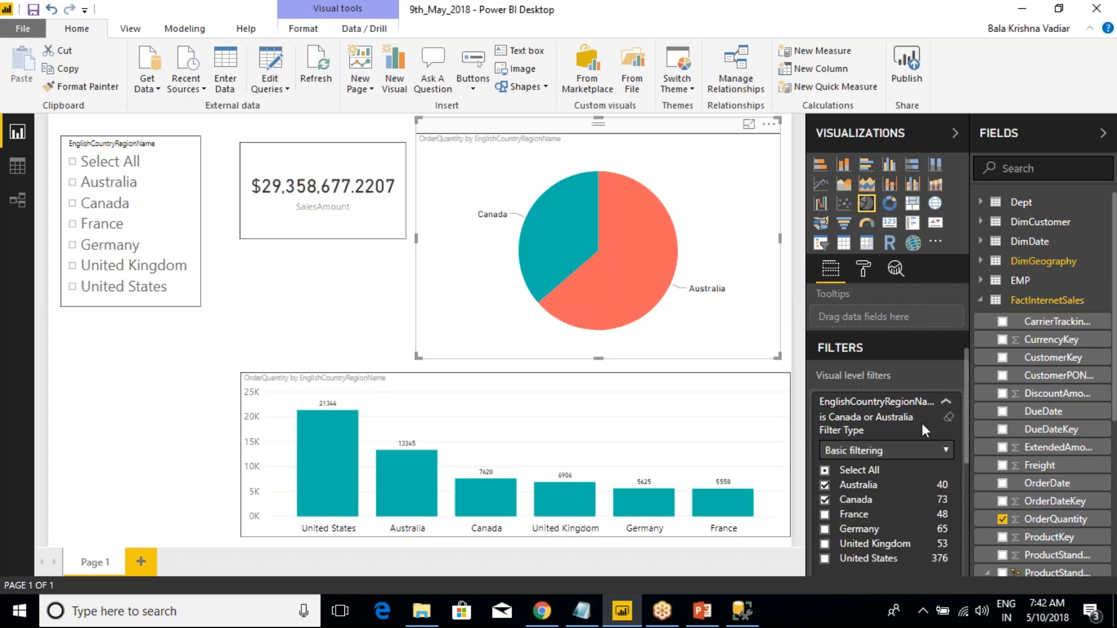
left_click(949, 418)
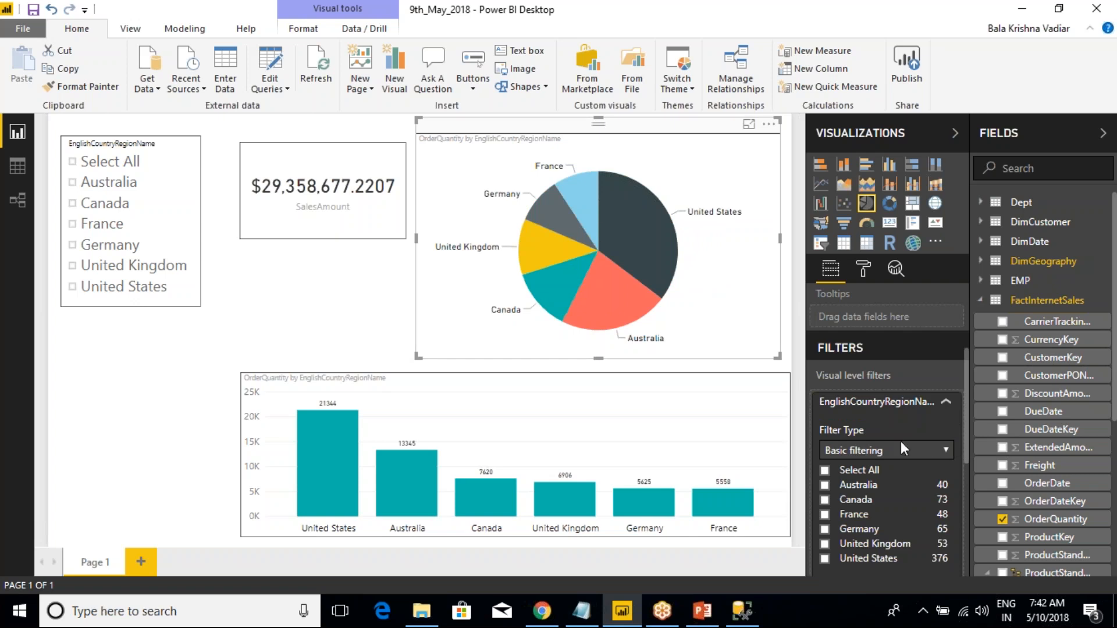
Step: Reapply the pie chart's visual level country filter for Canada and Australia, and deselect the chart
left_click(825, 500)
left_click(825, 484)
left_click(279, 315)
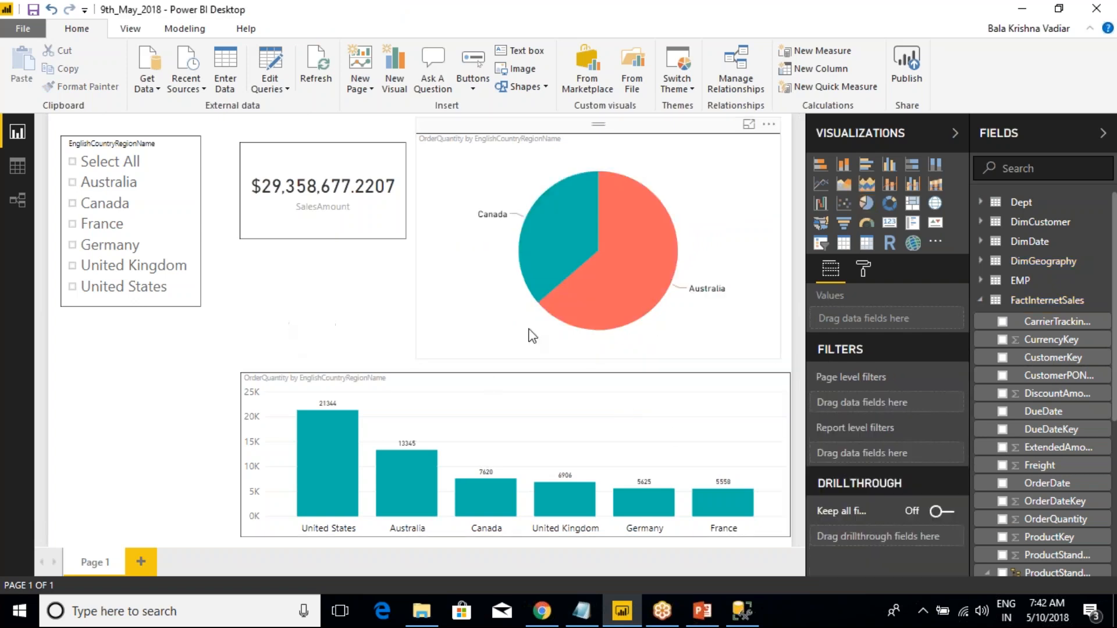
Step: Clear the pie chart's country filter again and review its available filter types, keeping Basic filtering
left_click(641, 169)
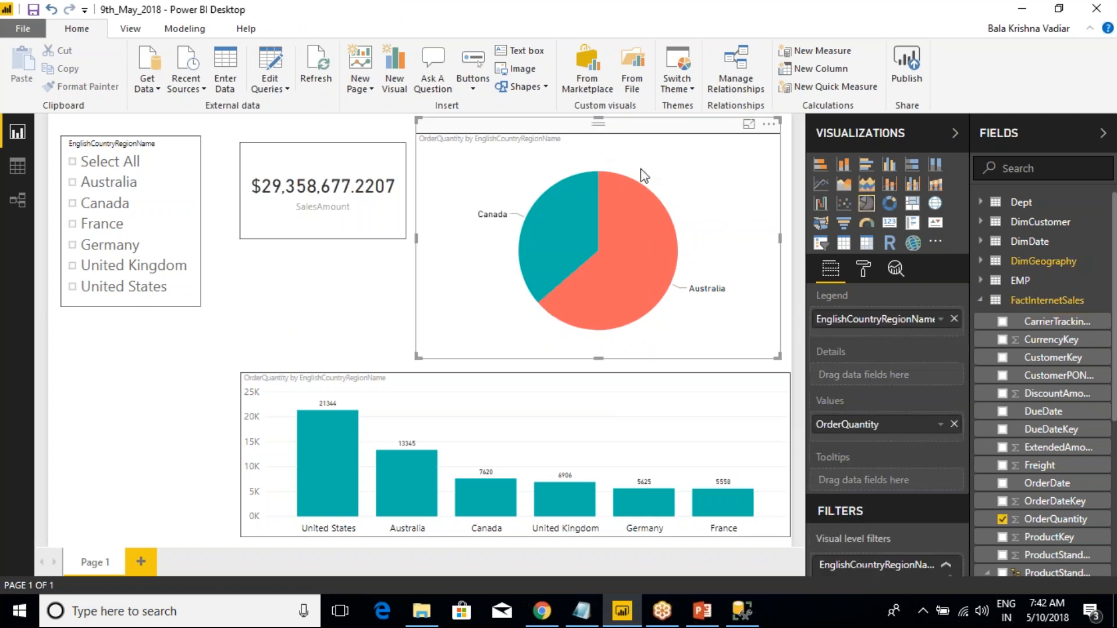
scroll(879, 436, "down", 3)
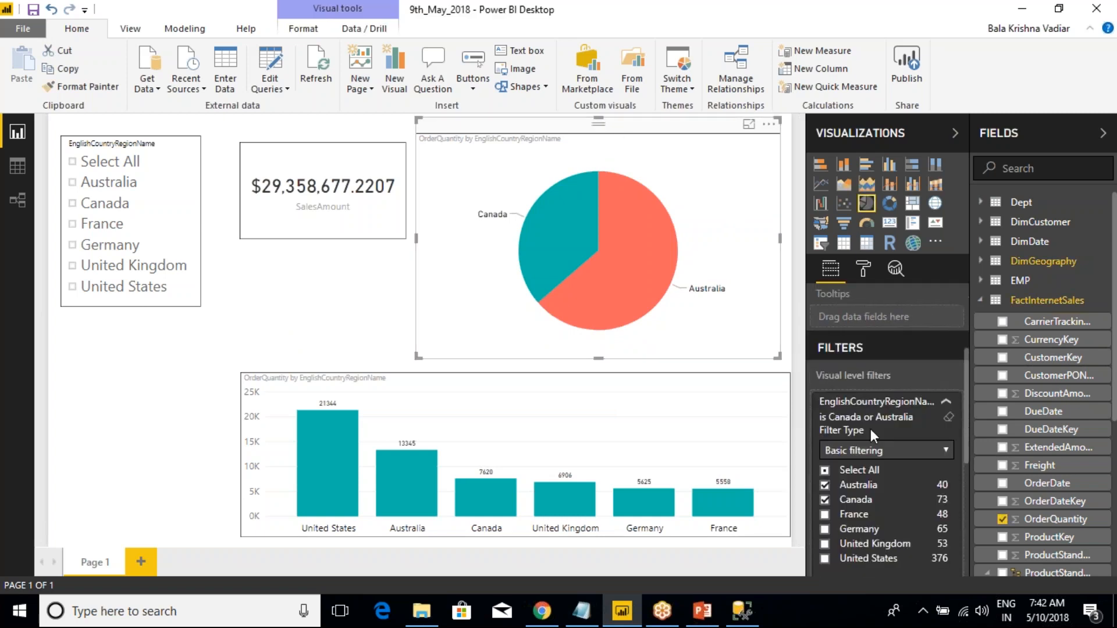
left_click(948, 419)
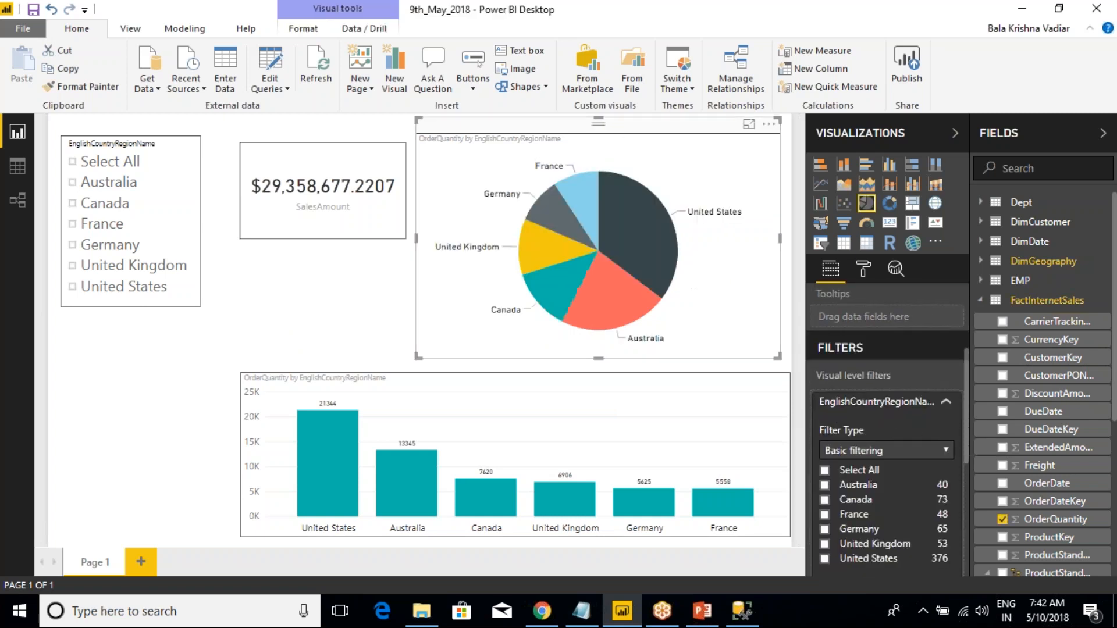
left_click(864, 452)
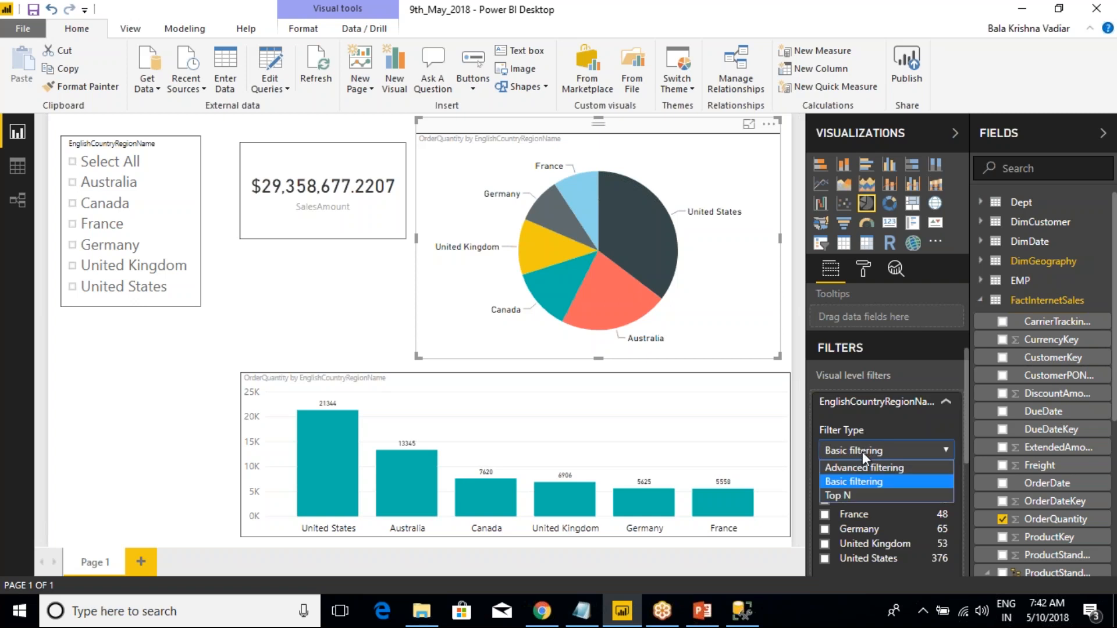
left_click(848, 483)
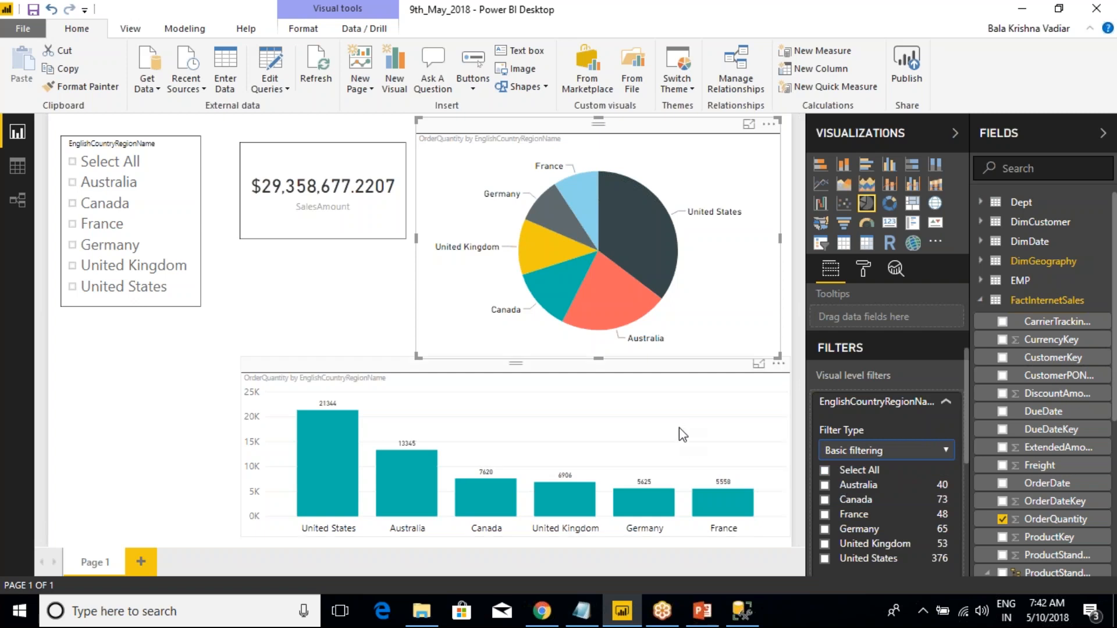
Step: Switch to the class notes in Notepad and add an indented line under Visual reading "Filter Type: 1. Basic"
key("alt+Tab")
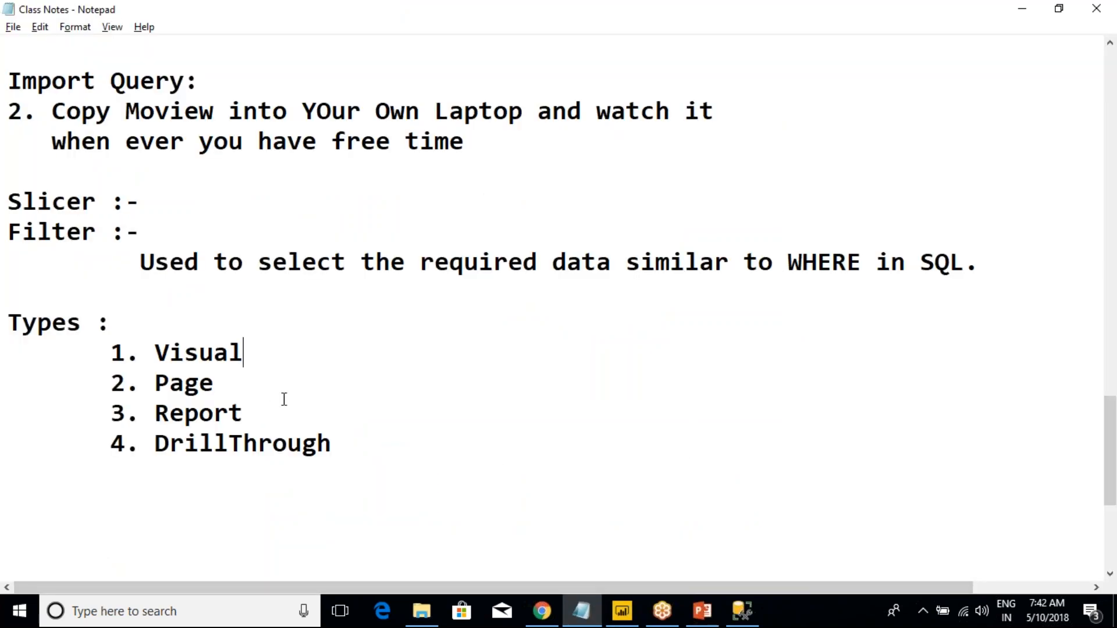
key("Return")
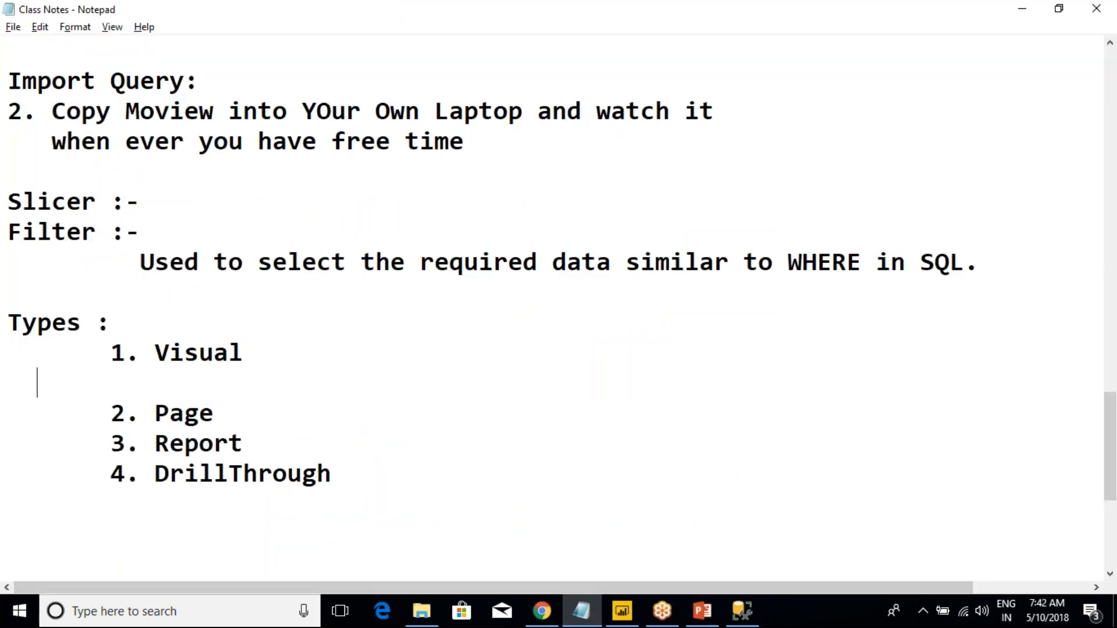
key("Tab")
key("Tab")
type("TYpes of")
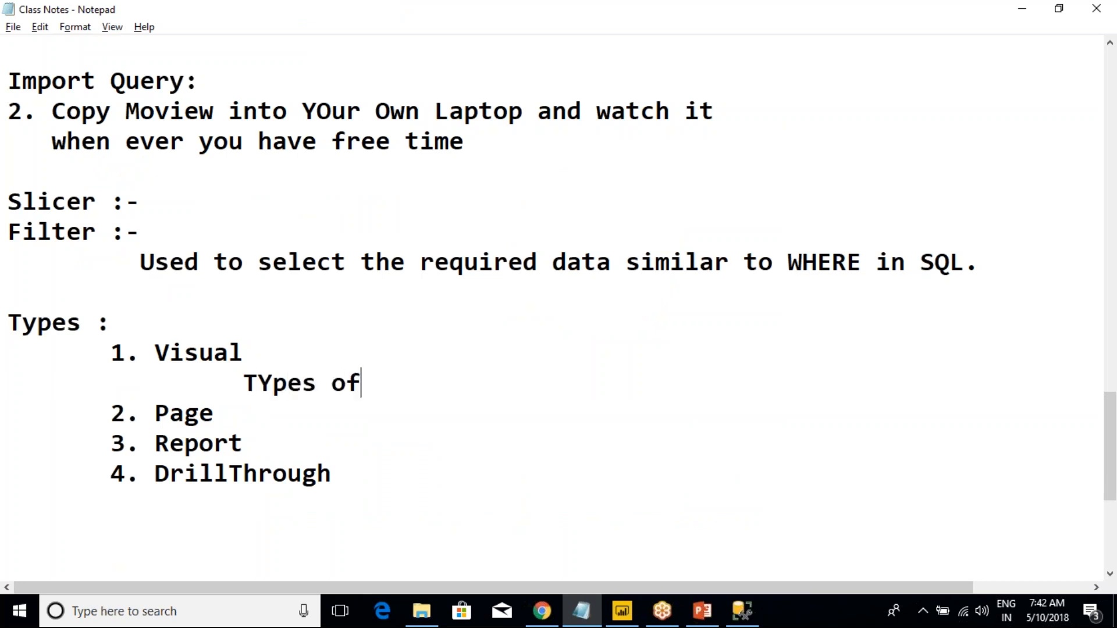
key("alt+Tab")
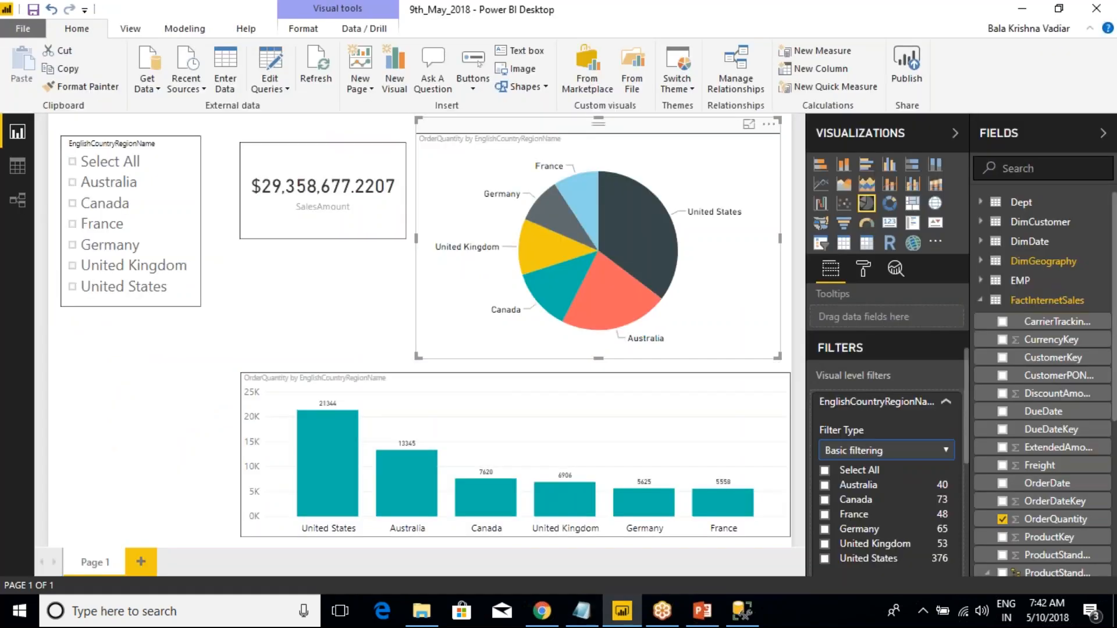
key("alt+Tab")
left_click(252, 384)
left_click_drag(252, 384, 393, 380)
type("Filt")
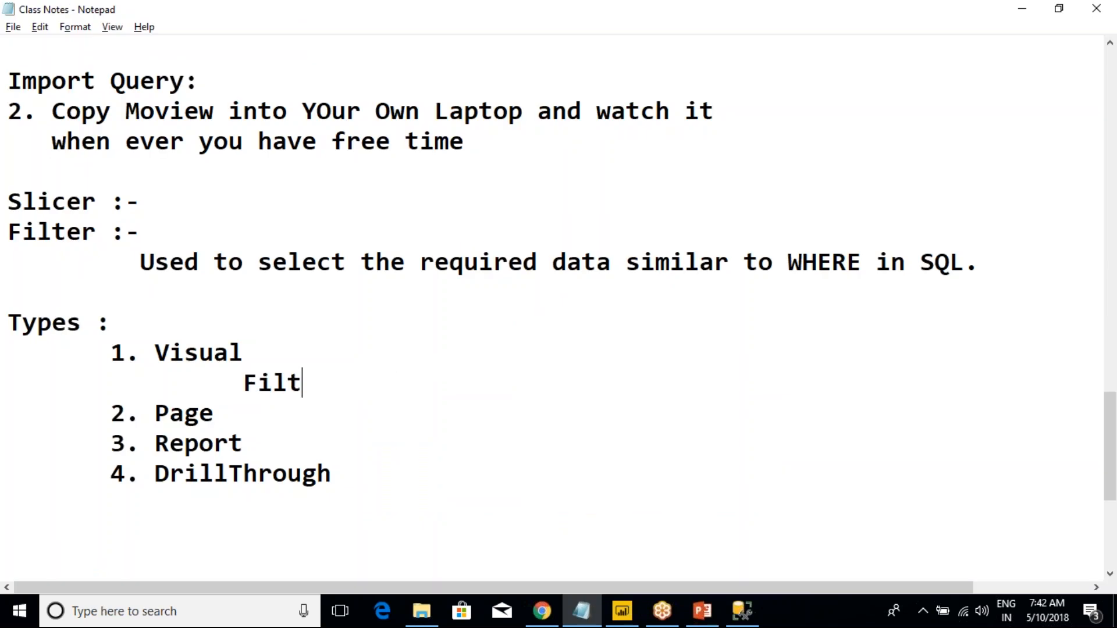
type("er Type")
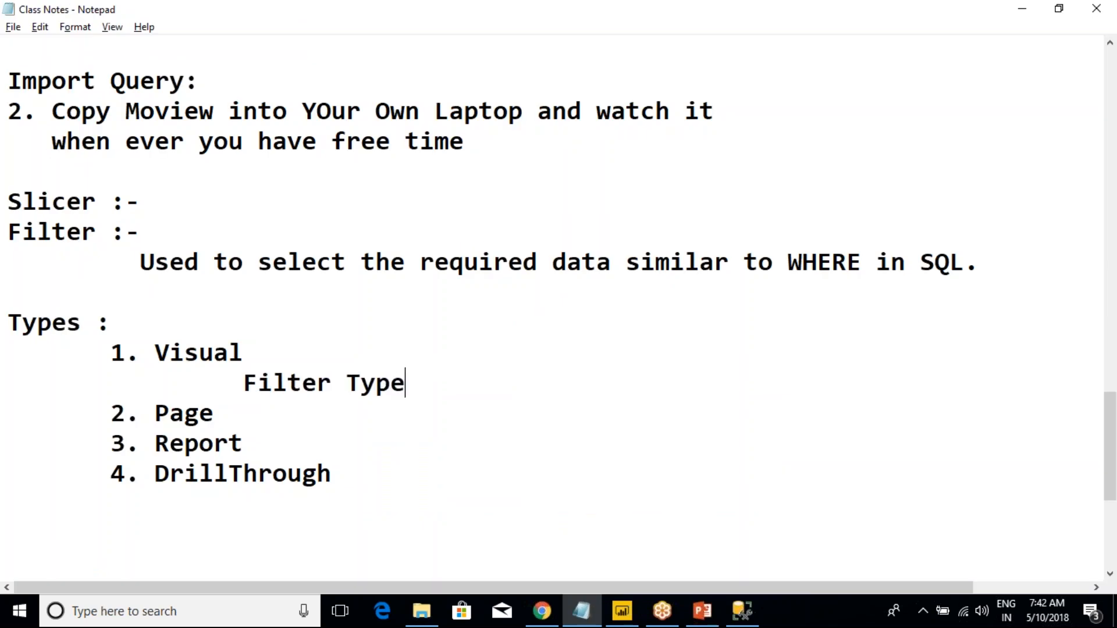
type(": 1. Basic")
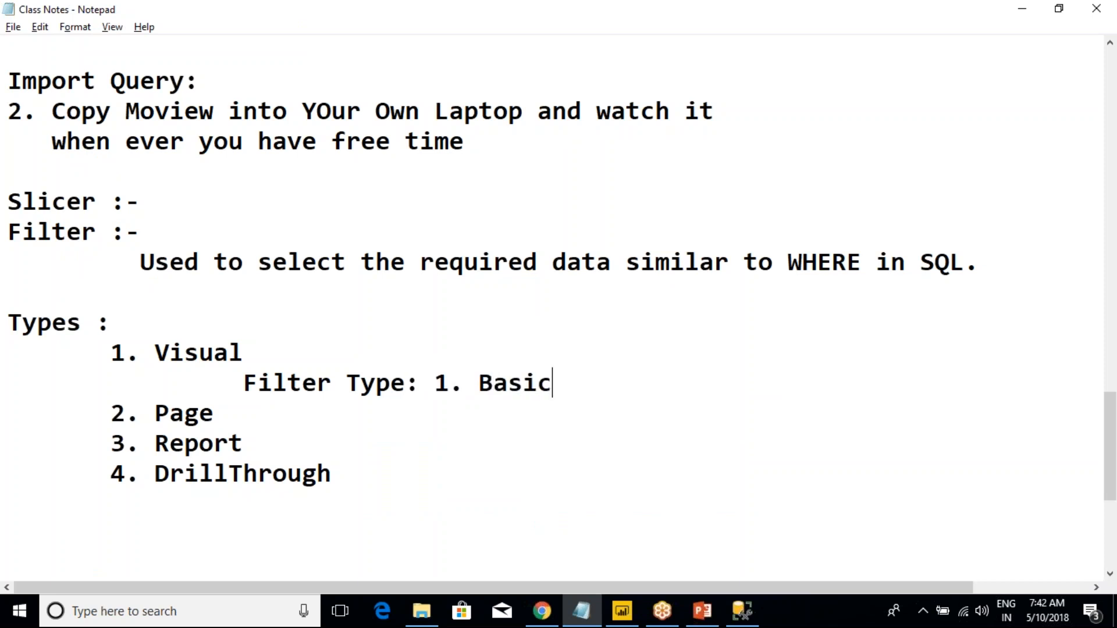
Step: Check the filter type options in Power BI and complete the first filter type in the notes as "Basic Filtering"
key("alt+Tab")
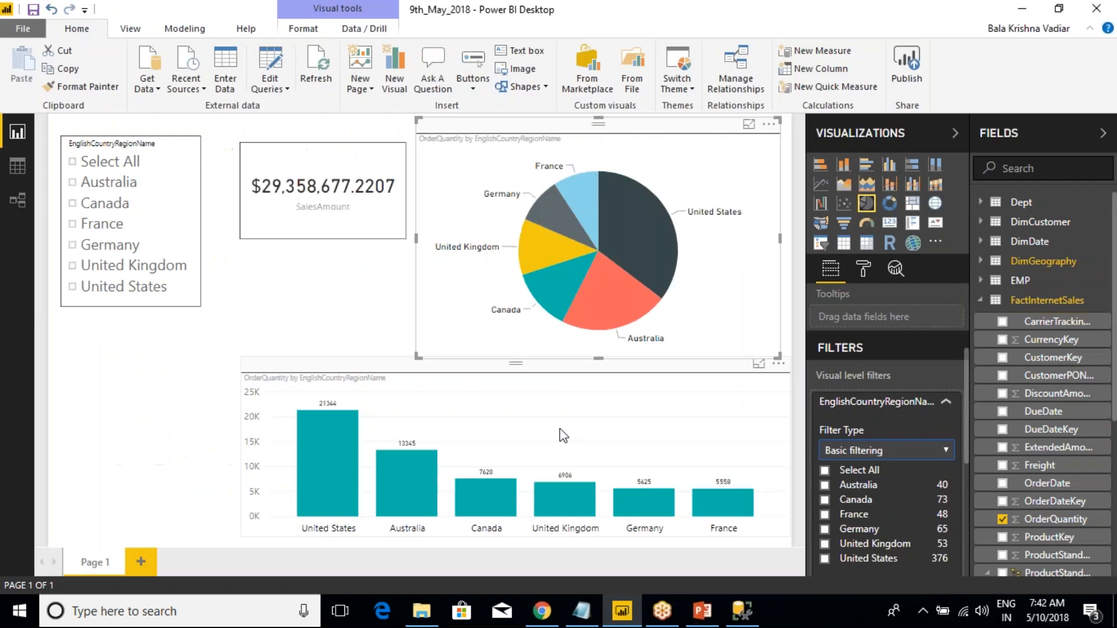
left_click(853, 453)
left_click(864, 480)
key("alt+Tab")
type("Filte")
type("rin")
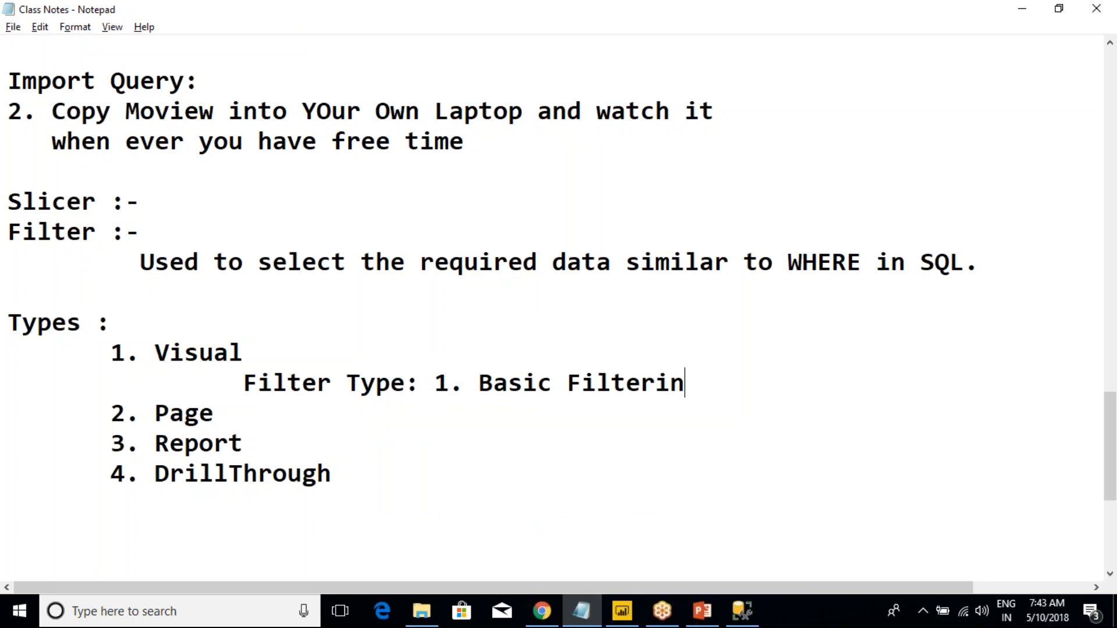
type("g,")
key("BackSpace")
key("BackSpace")
Step: Add "2. Advance Filtering" and "3. Top N" on separate lines below Basic Filtering in the notes
key("Return")
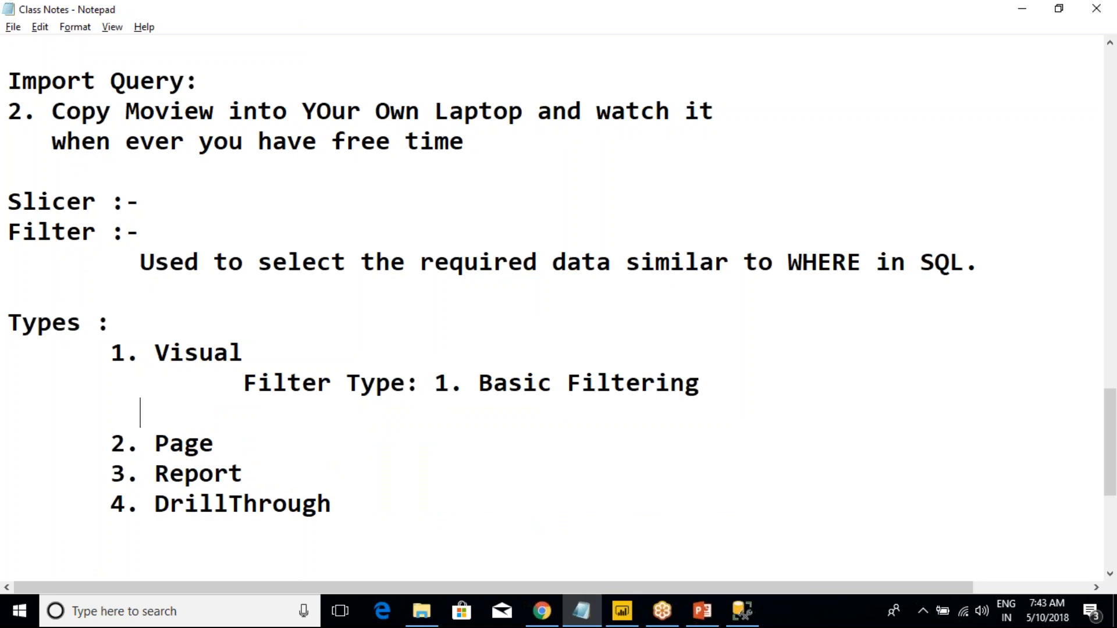
type("2. Advance F")
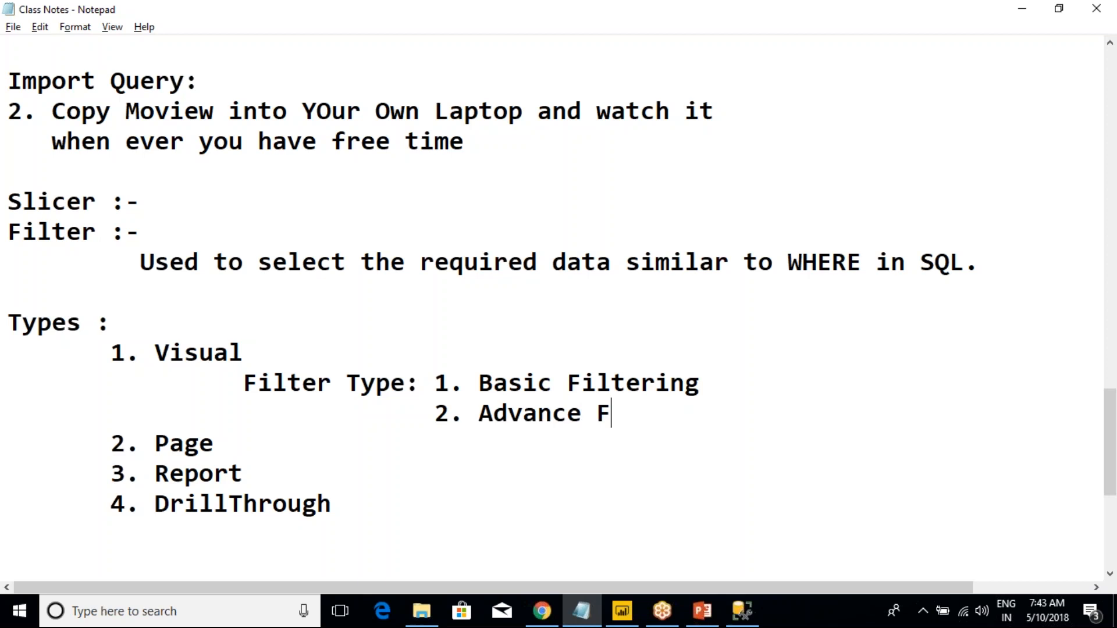
type("iltering")
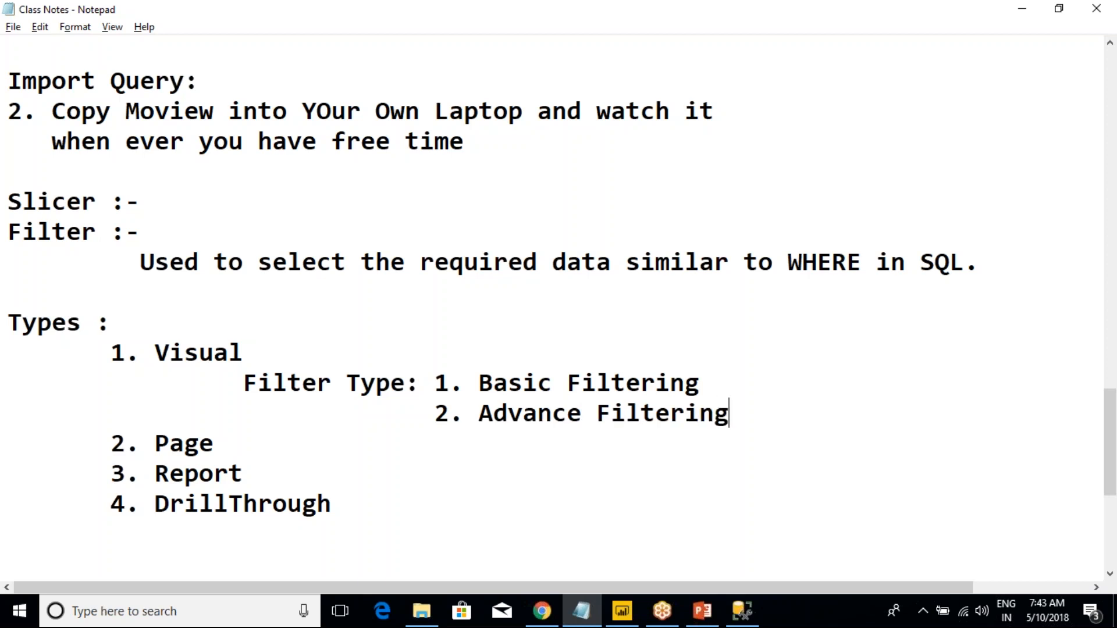
key("Return")
type("3. Top N")
Step: Review the pie chart's country filter in Power BI, and add the query SELECT * FROM DimGeography in SQL Server Management Studio
key("alt+Tab")
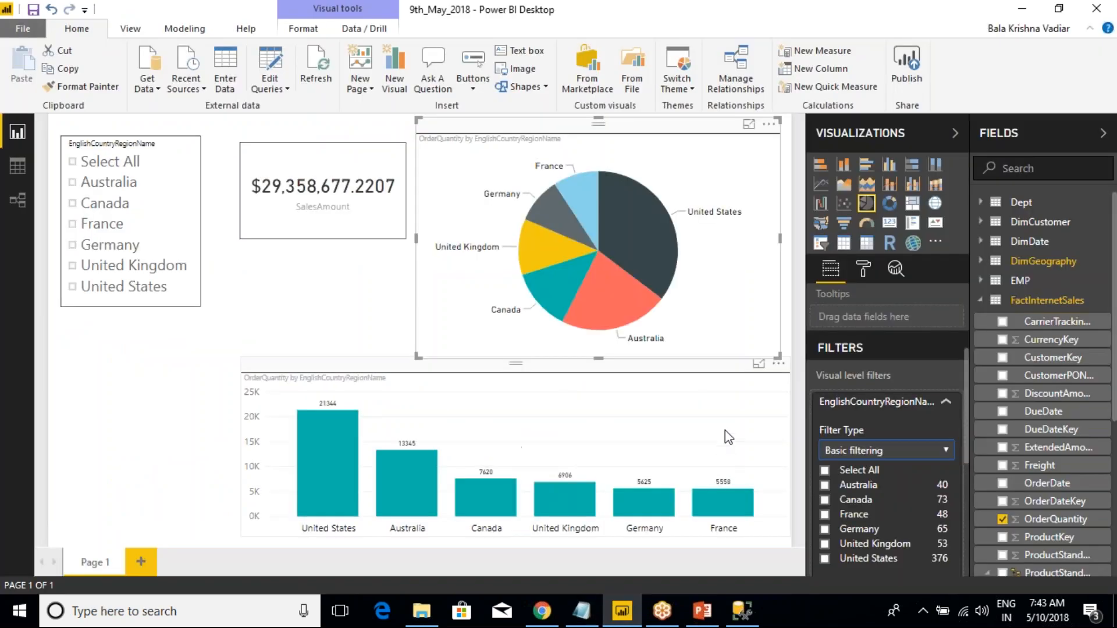
scroll(890, 472, "down", 3)
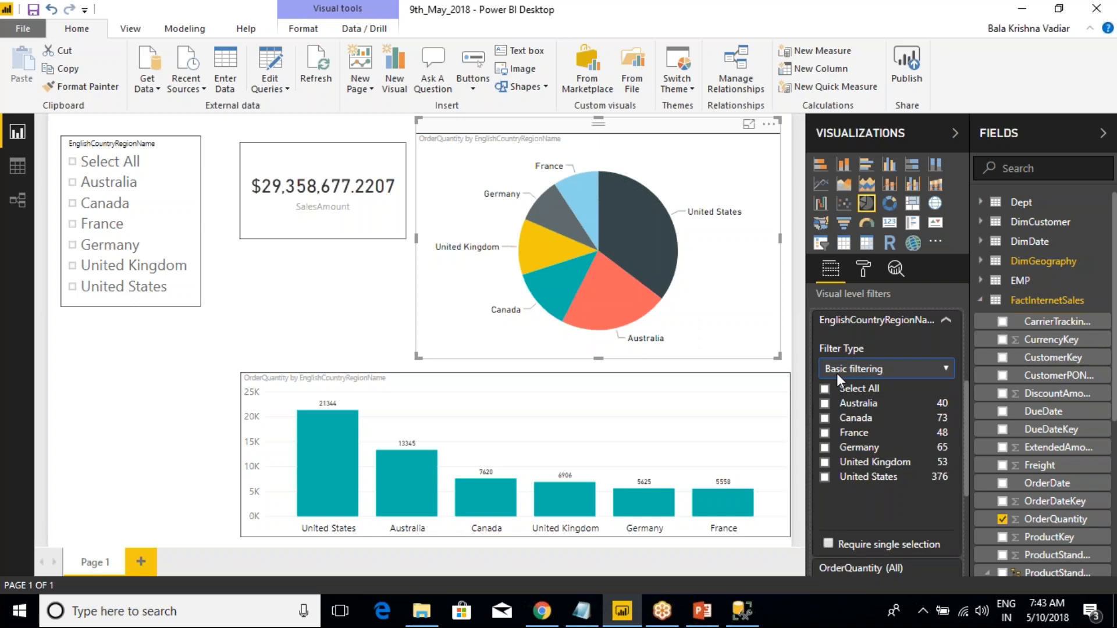
key("alt+Tab")
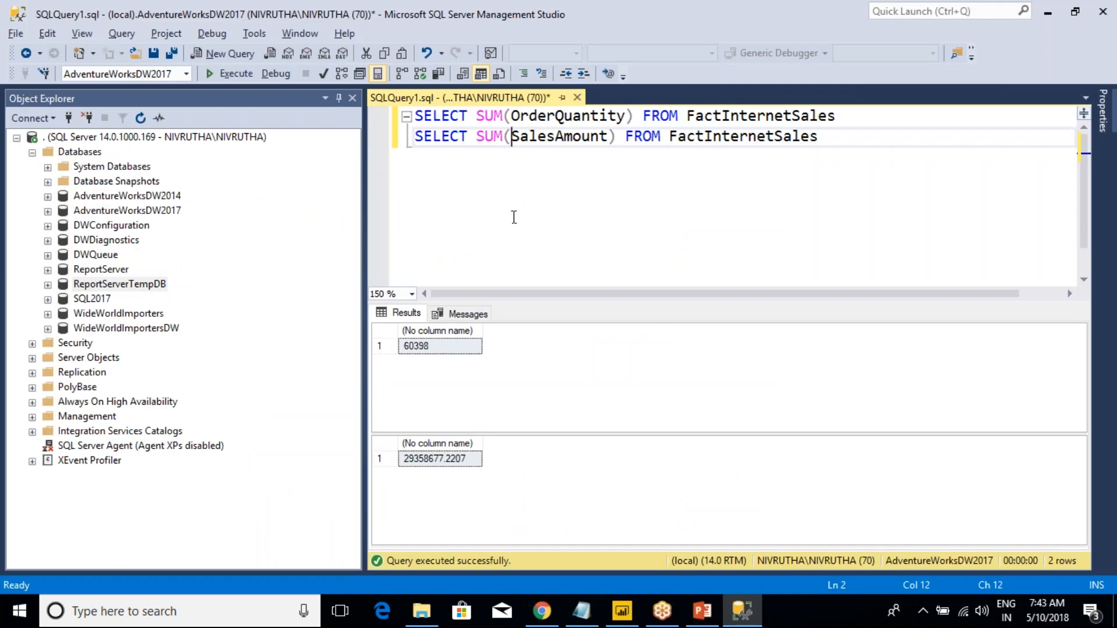
key("alt+Tab")
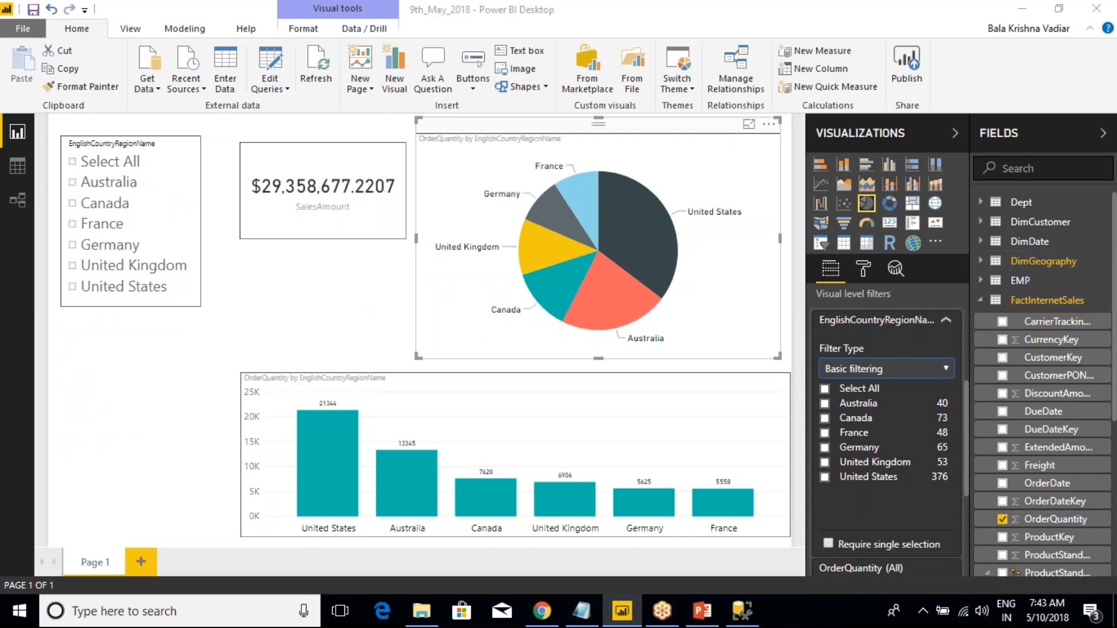
key("alt+Tab")
left_click(837, 135)
key("Return")
key("Return")
type("SELECT ")
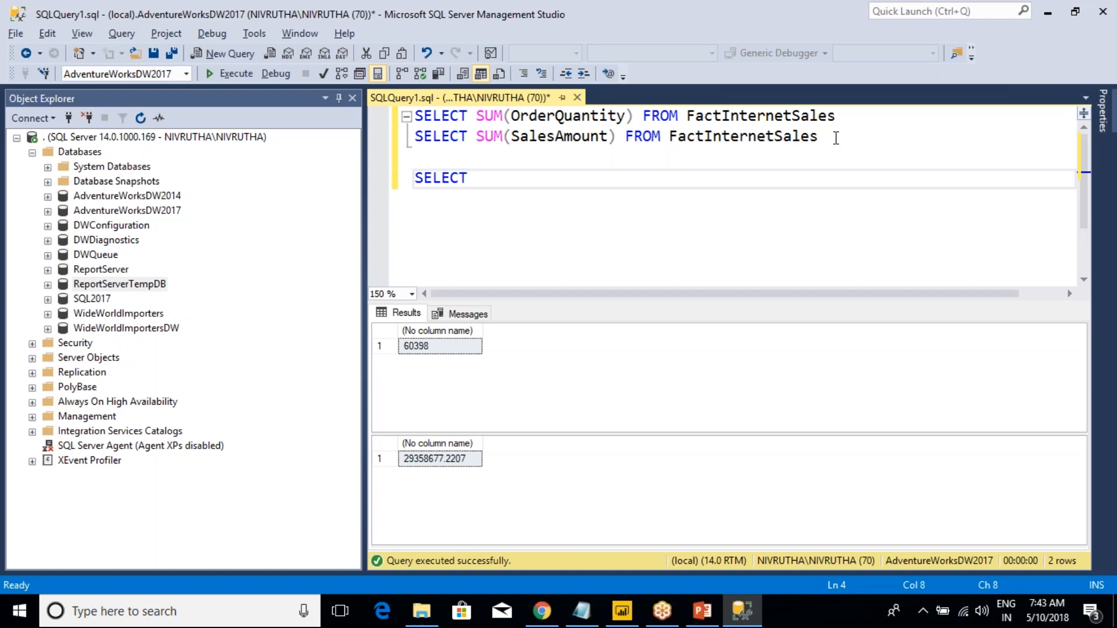
type("* FROM DIMGEO")
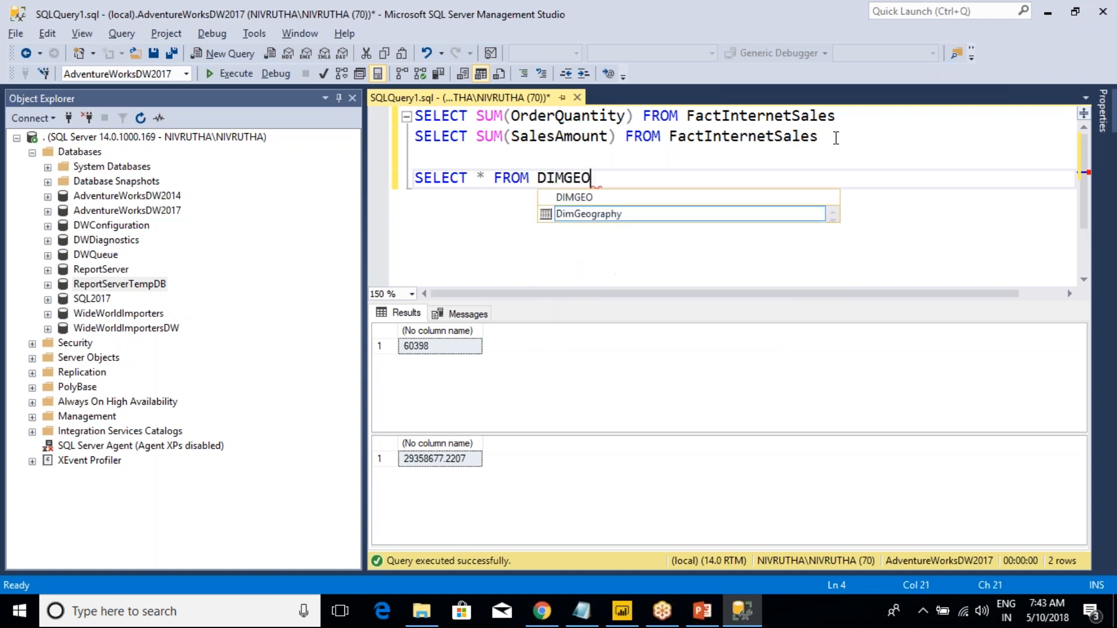
key("Tab")
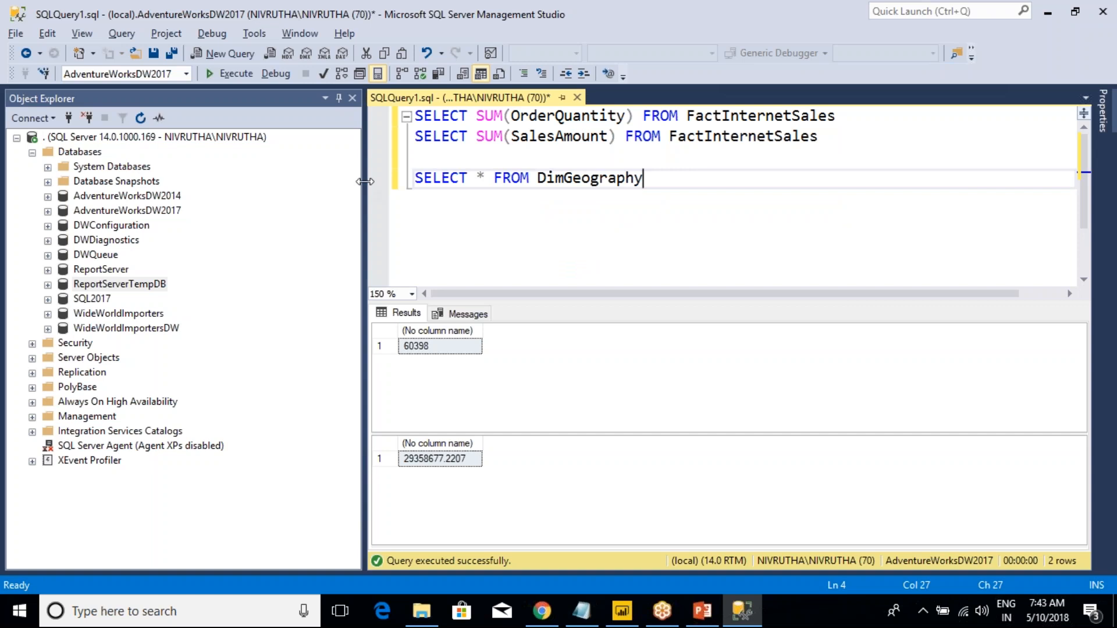
Step: Widen the query editor by narrowing Object Explorer, and run only the SELECT * FROM DimGeography statement
left_click_drag(365, 183, 236, 183)
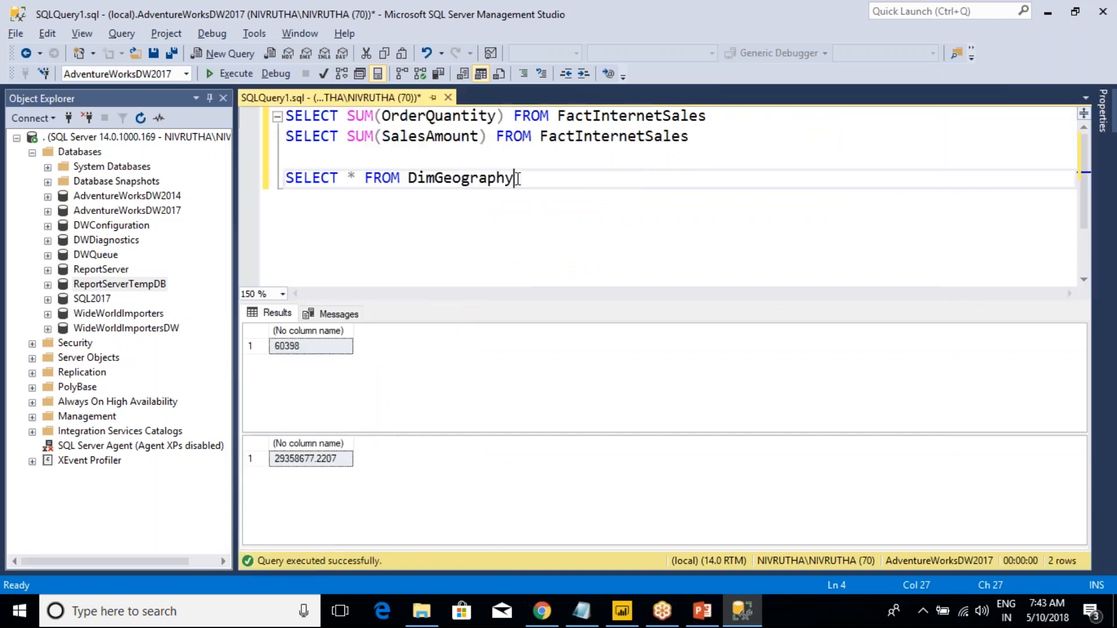
left_click(358, 180)
key("End")
key("shift+Home")
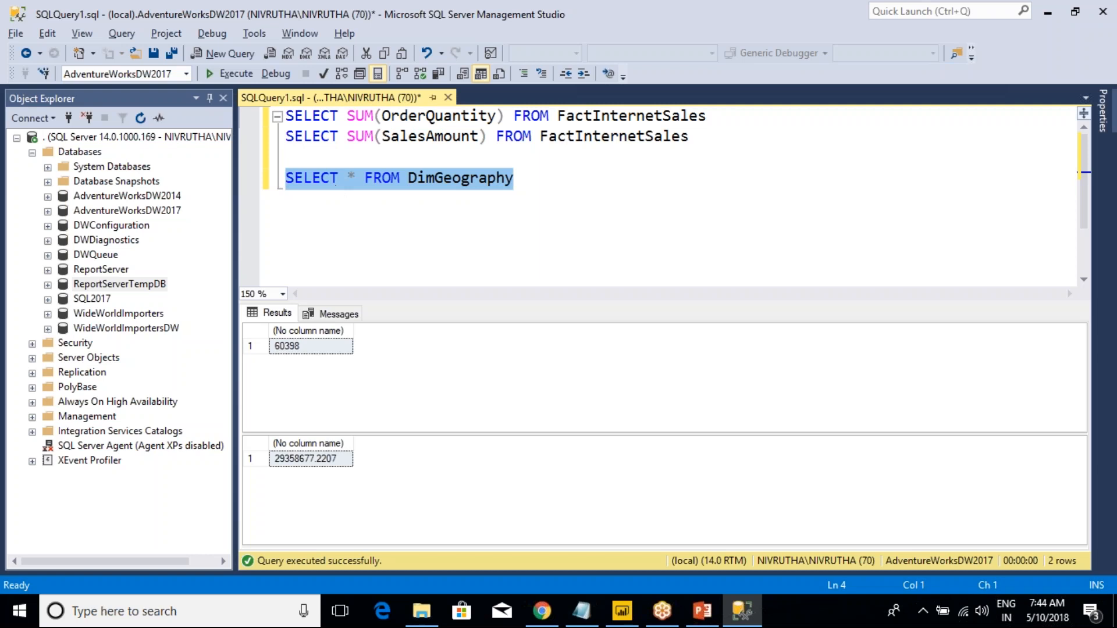
left_click(229, 74)
Step: Replace the asterisk in the DimGeography query with EnglishCountryRegionName, run that statement and select the returned column
left_click(374, 192)
key("BackSpace")
type("ENG")
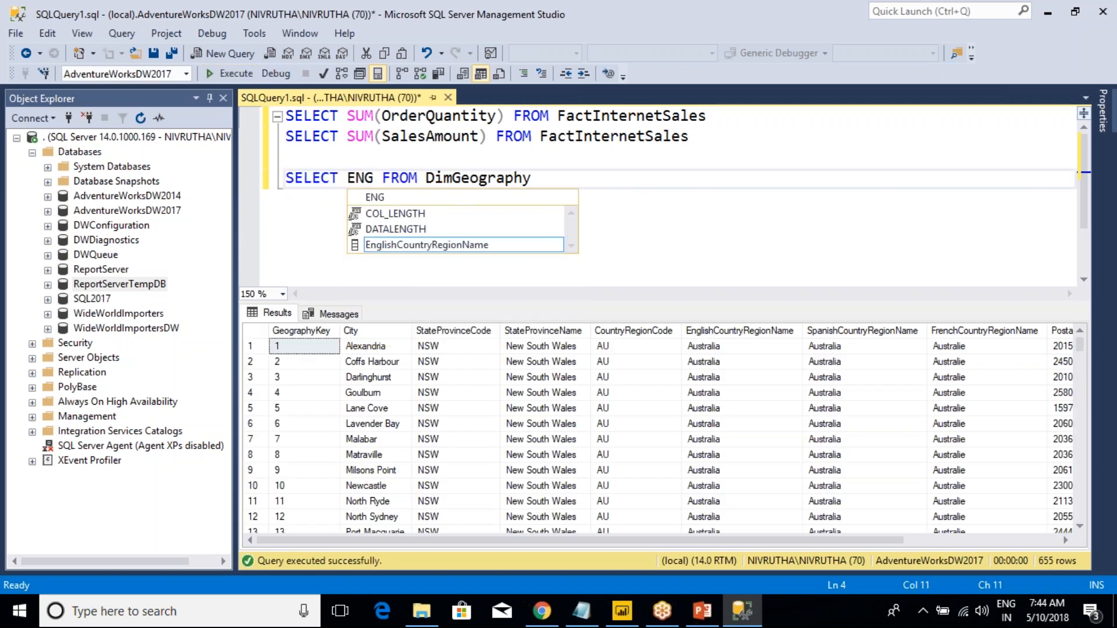
double_click(431, 249)
left_click_drag(700, 178, 272, 200)
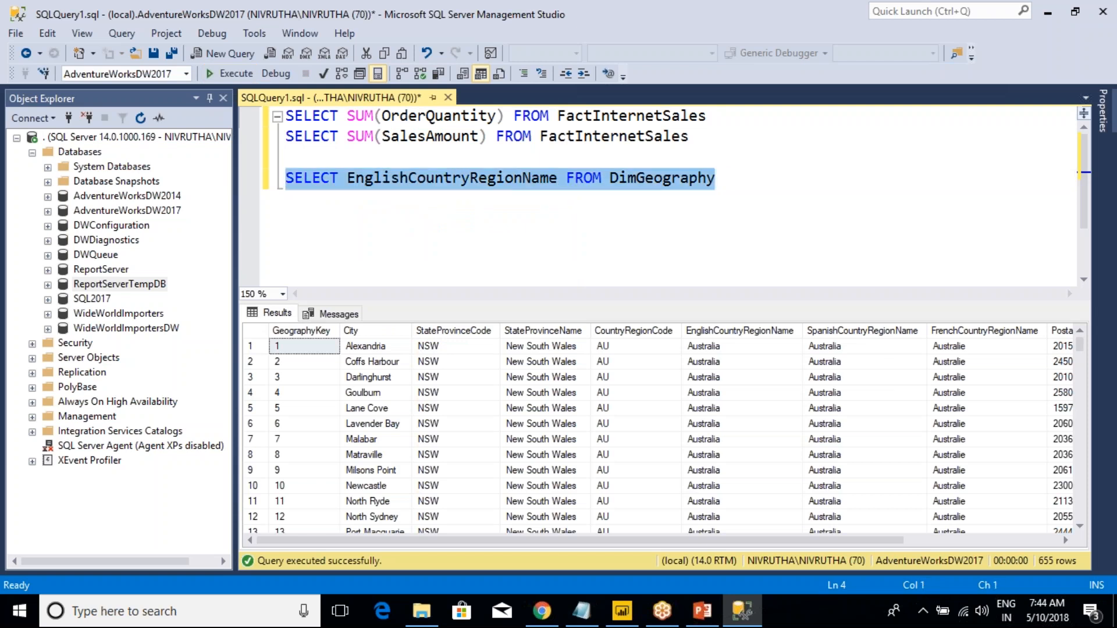
key("F5")
left_click(293, 332)
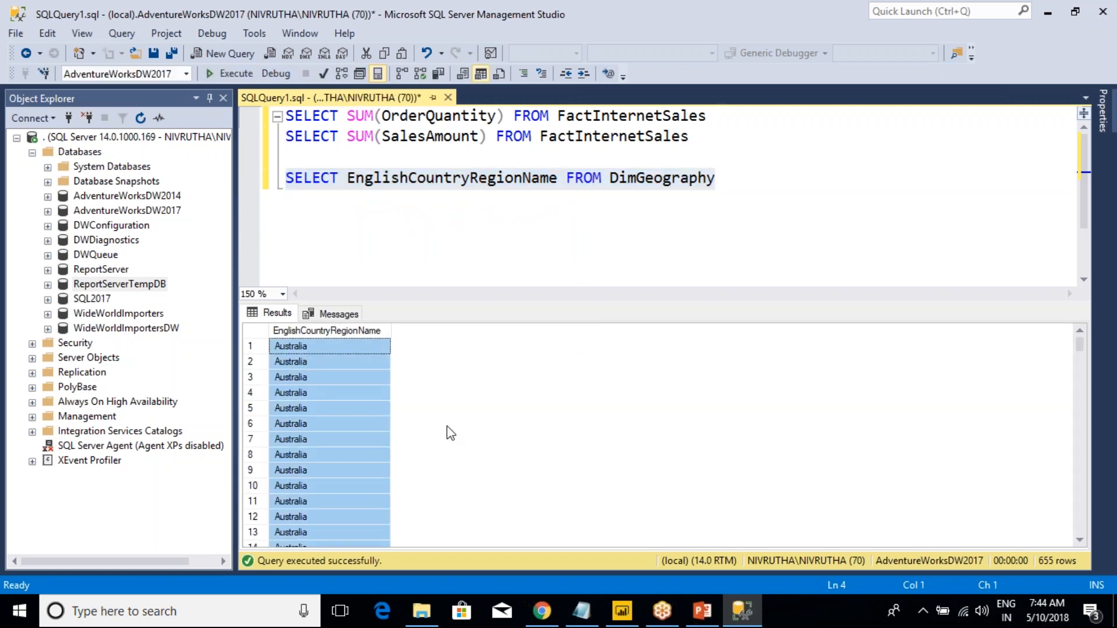
Step: Compare the country values with the Power BI filter list, add DISTINCT before EnglishCountryRegionName and rerun the DimGeography query
key("alt+Tab")
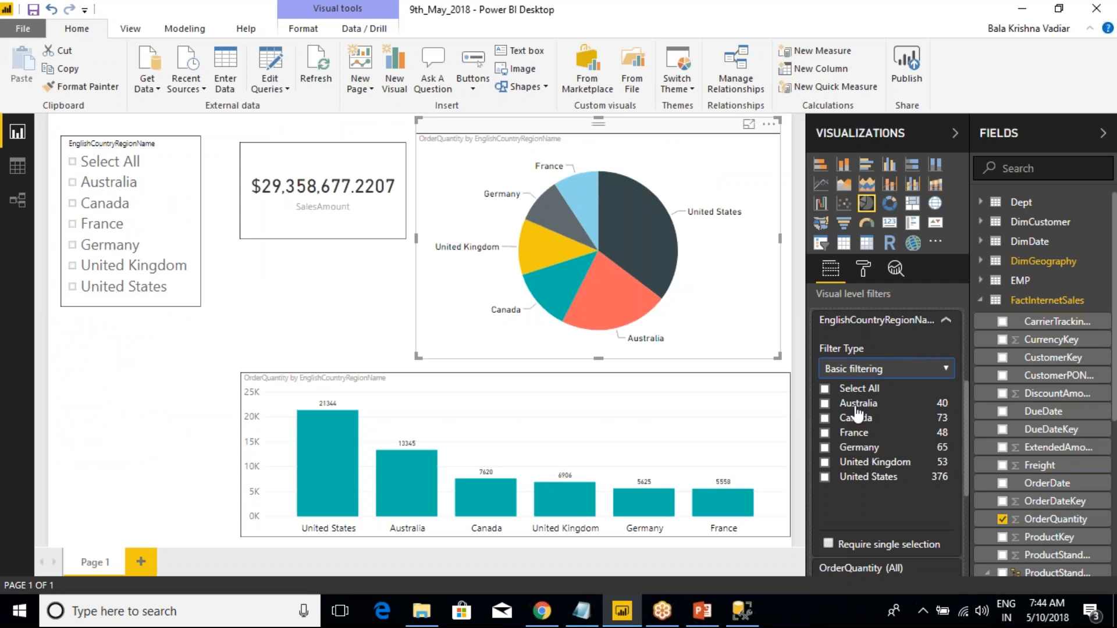
key("alt+Tab")
left_click(407, 249)
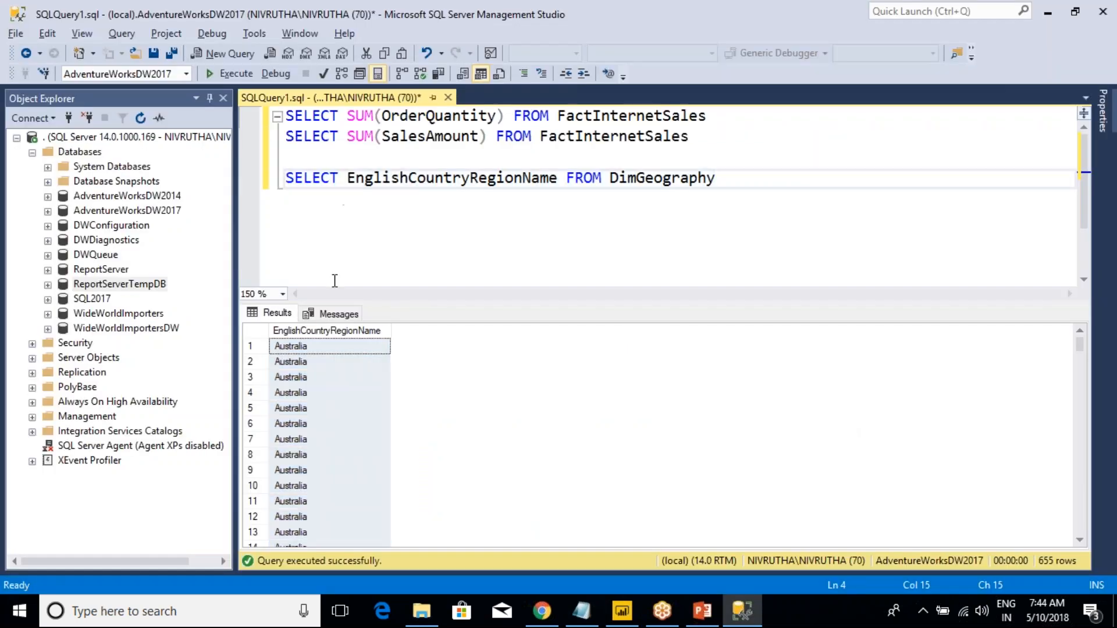
left_click(261, 334)
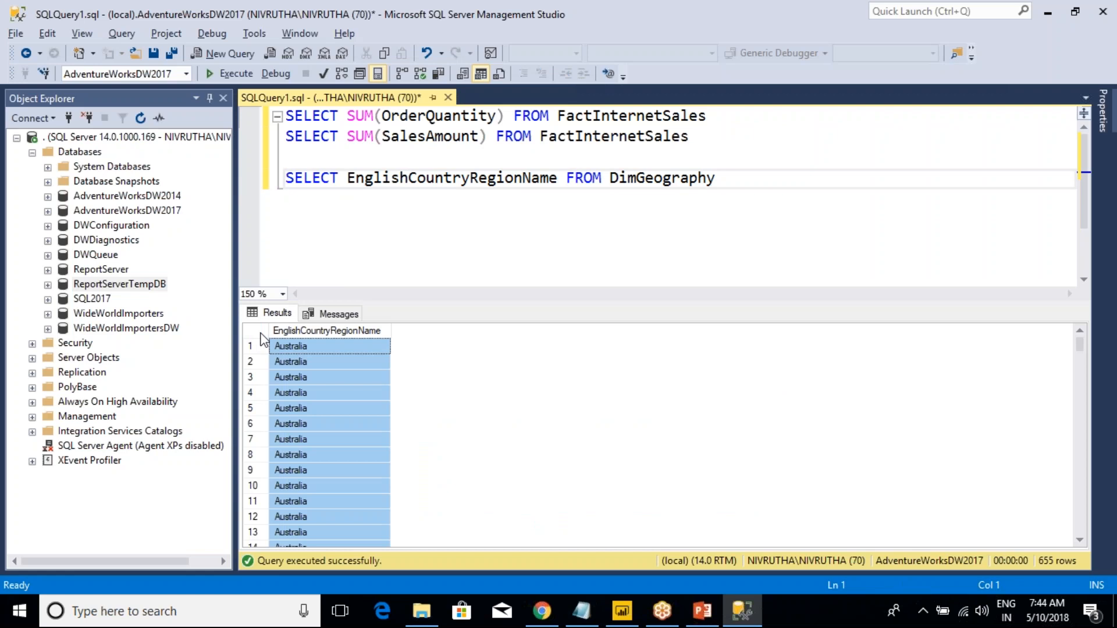
left_click(342, 185)
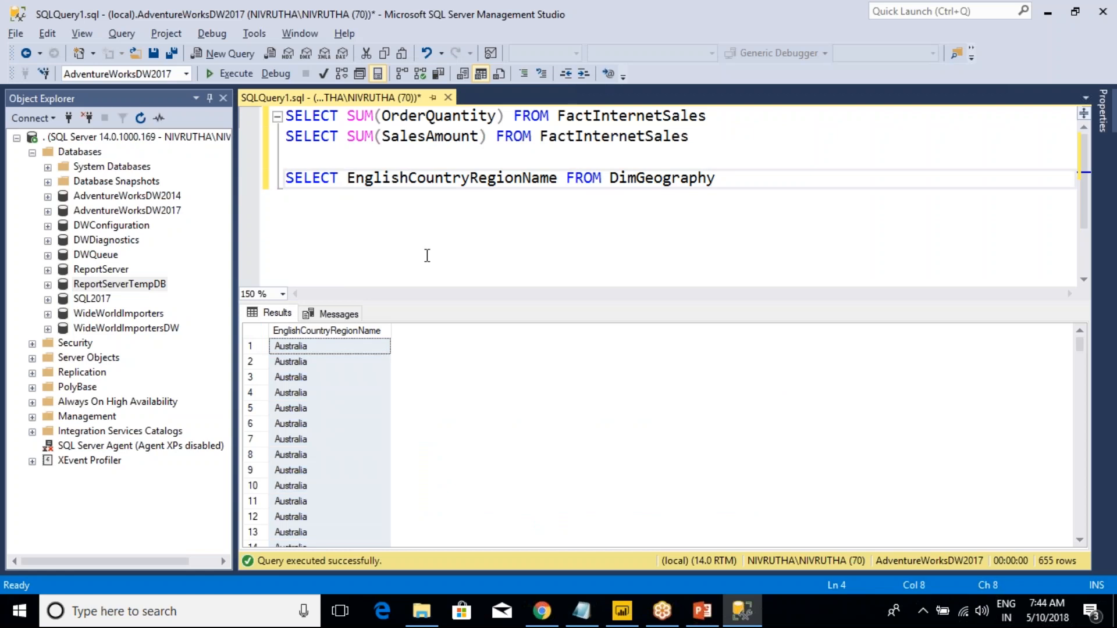
type("DISTINCT")
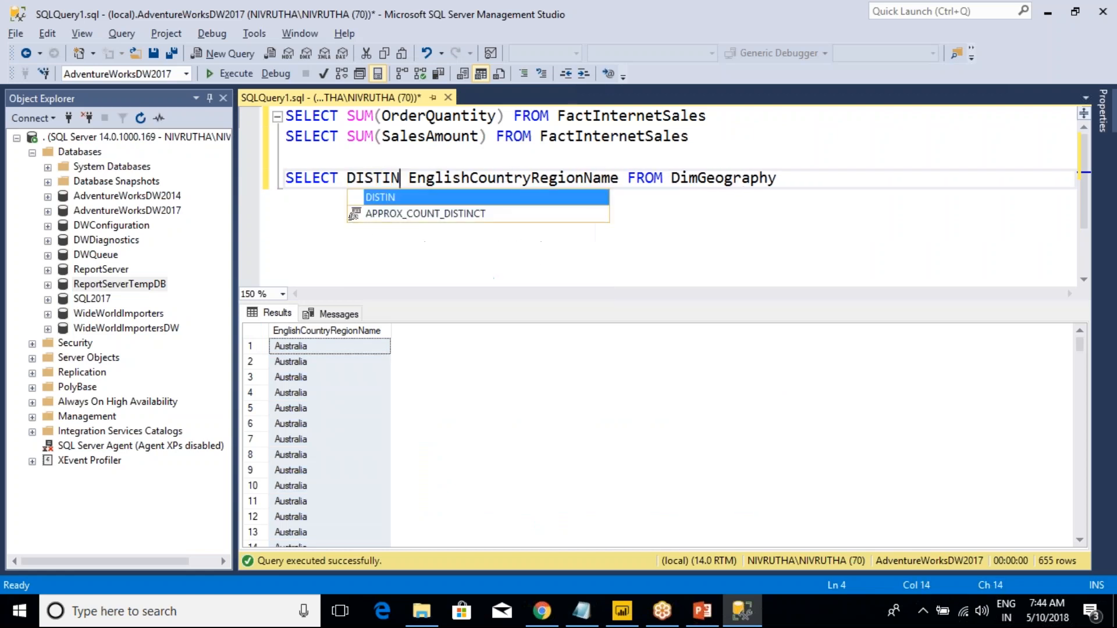
left_click_drag(795, 178, 285, 178)
key("F5")
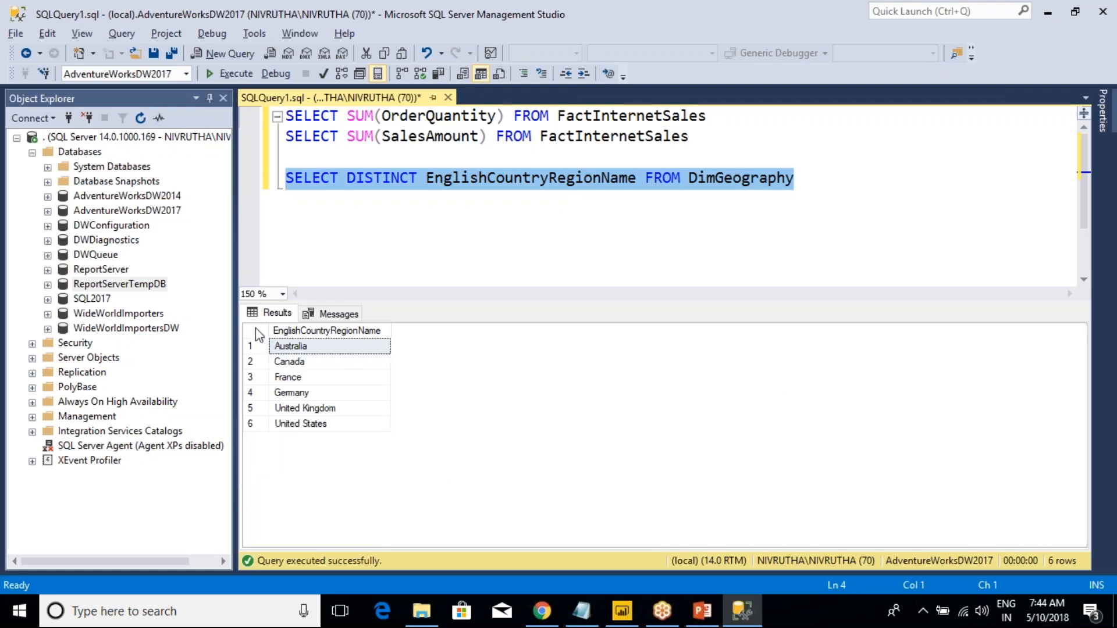
left_click(315, 330)
Step: Compare the distinct countries with Power BI's filter list and set the pie chart's EnglishCountryRegionName filter type to Top N
key("alt+Tab")
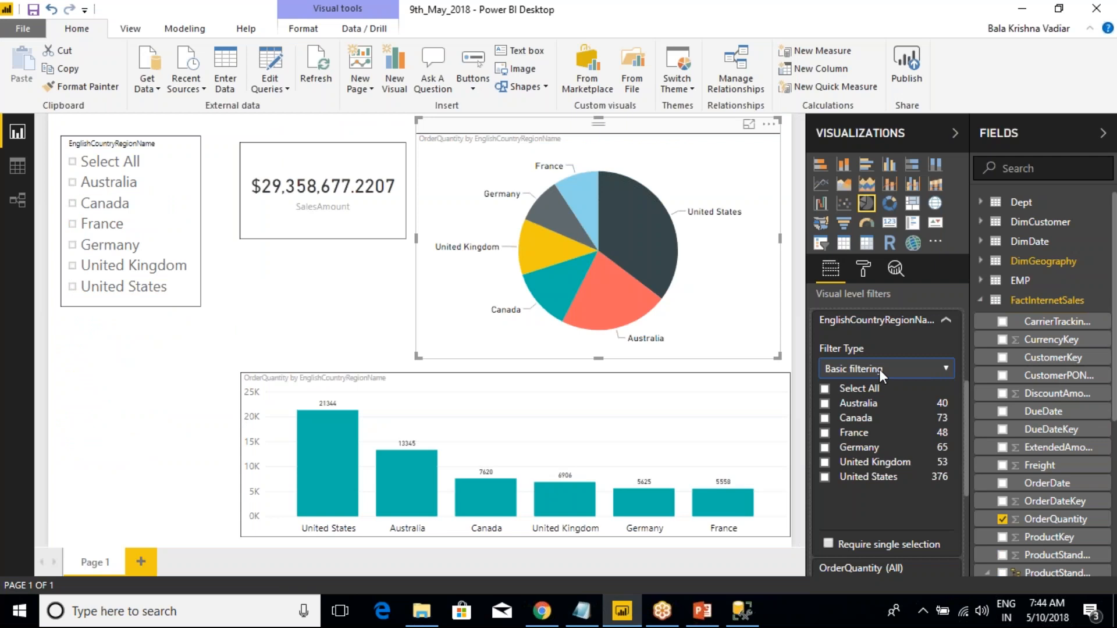
key("alt+Tab")
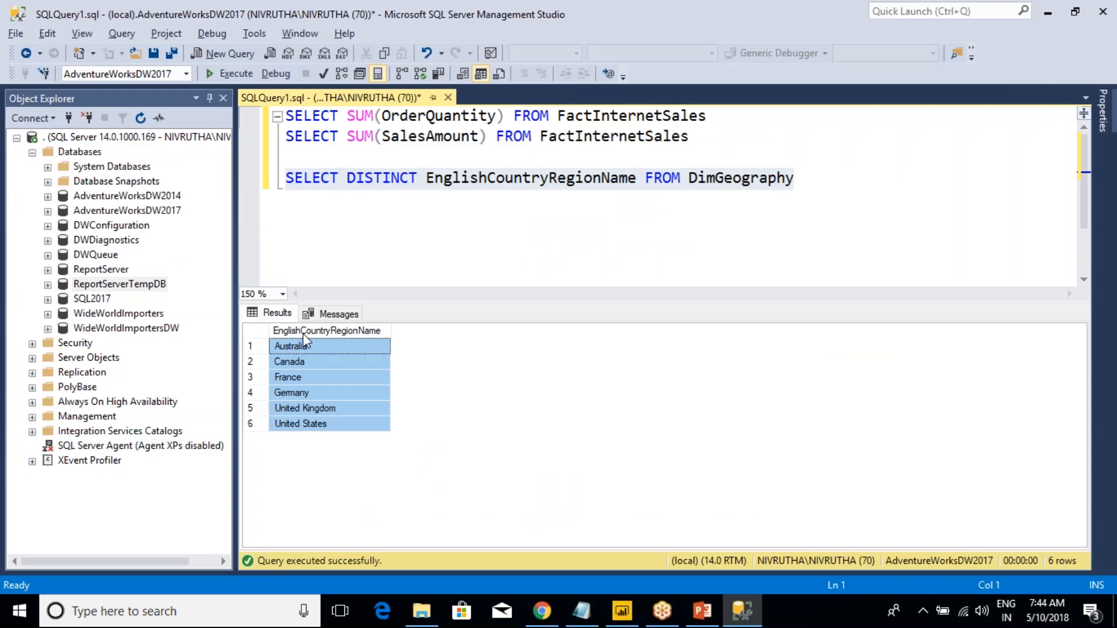
key("alt+Tab")
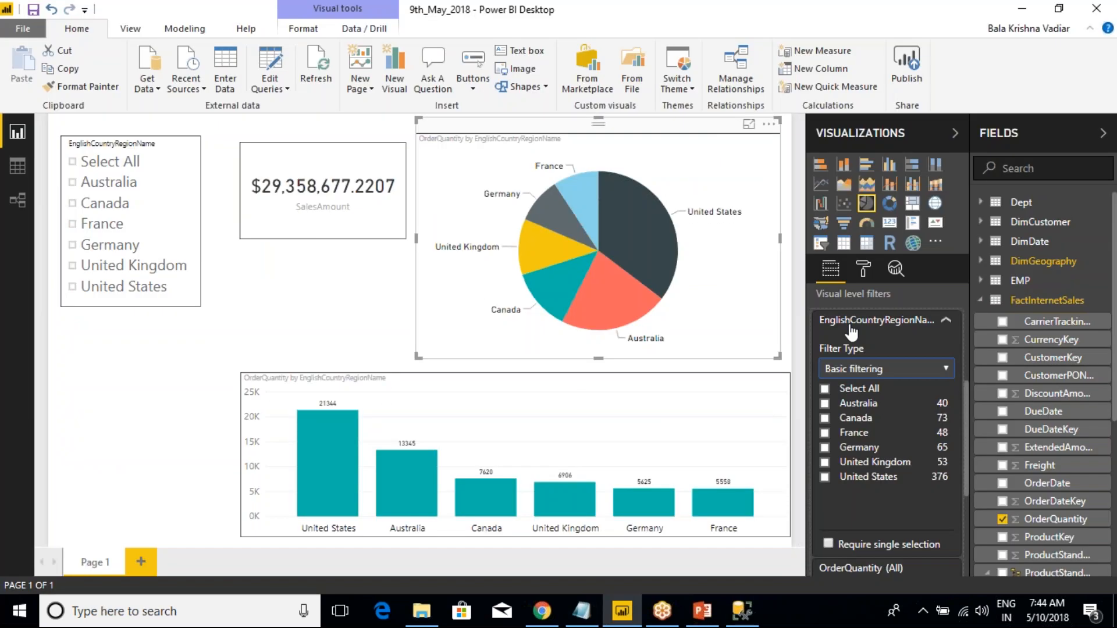
left_click(865, 372)
left_click(837, 413)
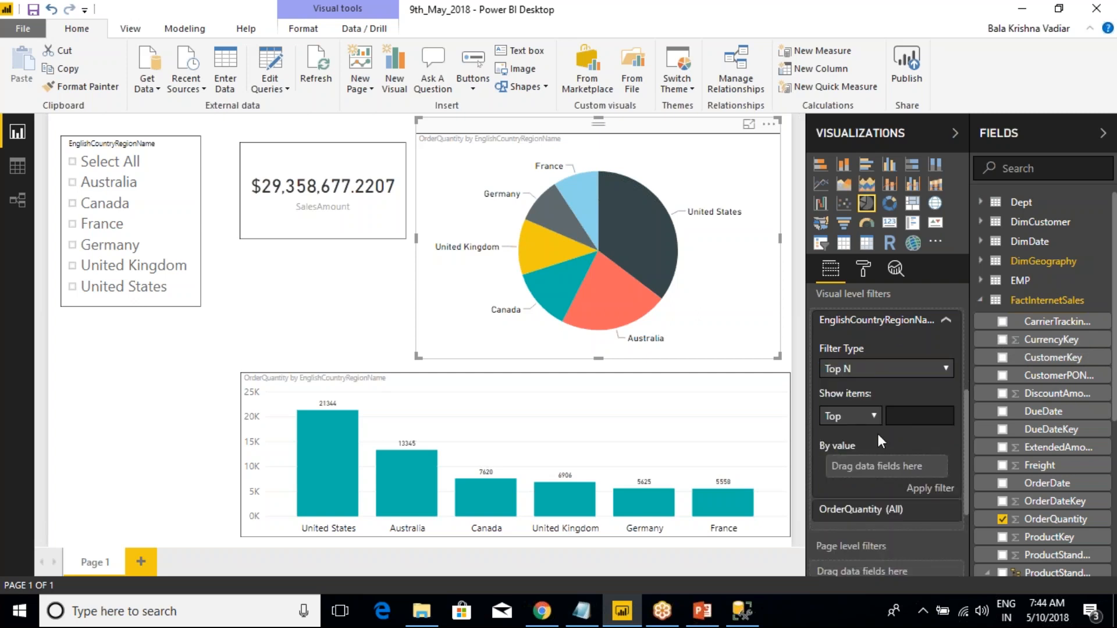
scroll(875, 449, "down", 3)
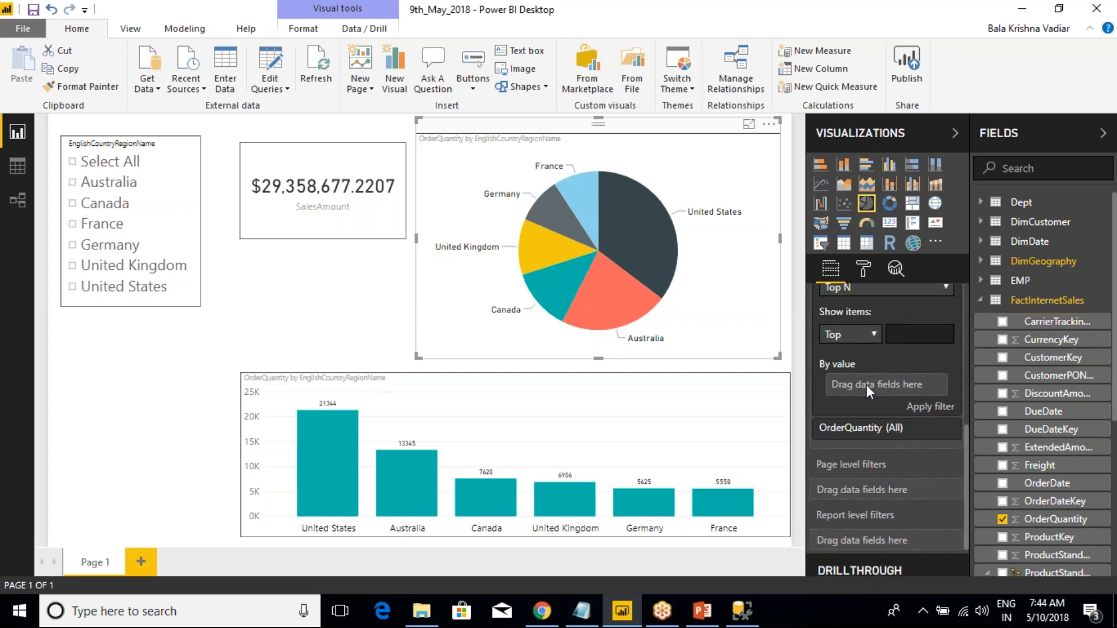
Step: Show the top 2 items by First EnglishCountryRegionName from DimGeography in the pie chart's Top N filter and apply it
left_click(915, 334)
type("2")
scroll(868, 382, "up", 3)
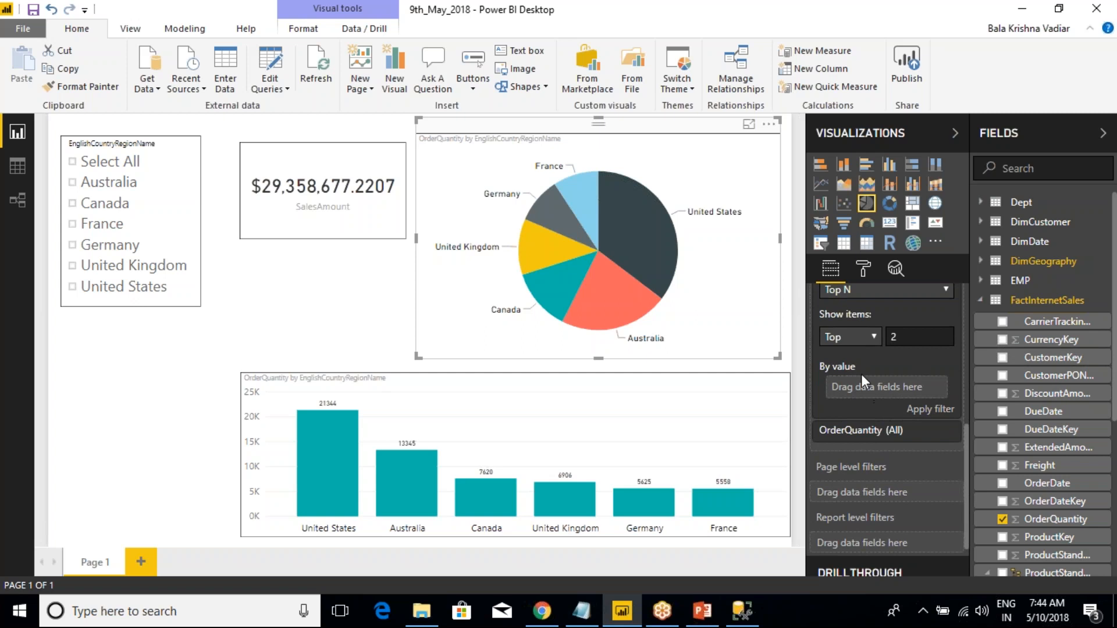
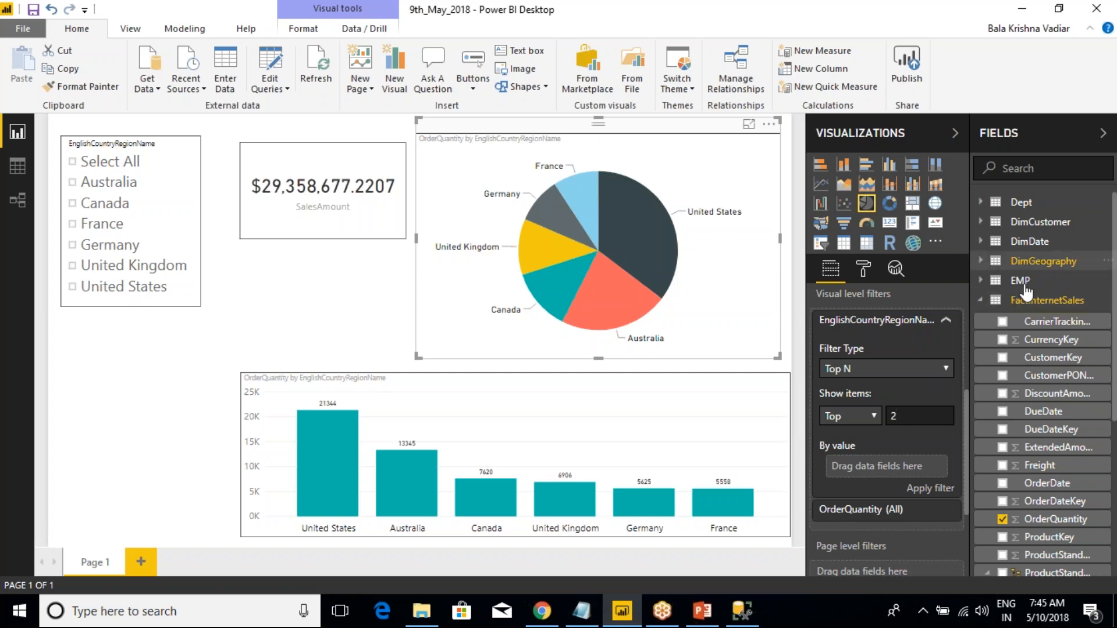
left_click(1025, 261)
left_click_drag(1041, 320, 899, 480)
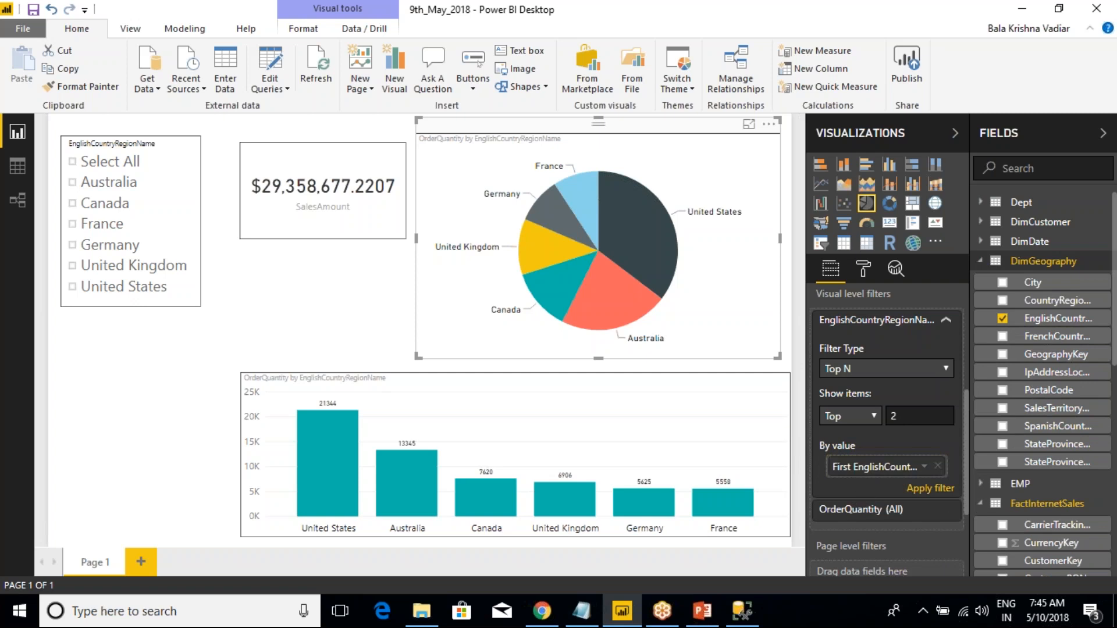
left_click(930, 487)
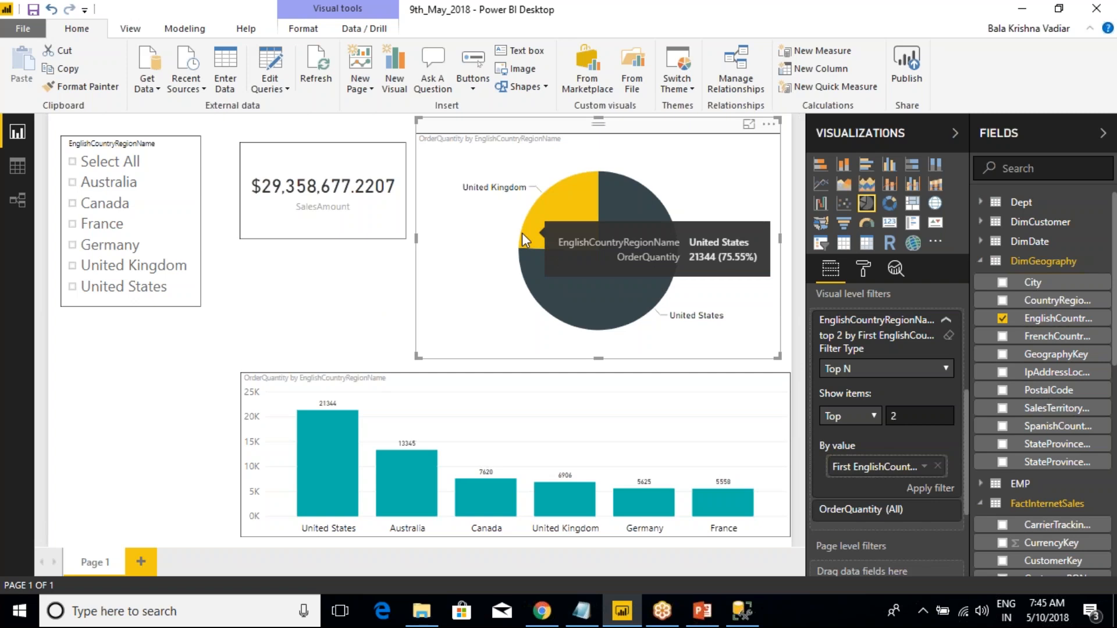
Step: Switch to SQL Server Management Studio and duplicate the SELECT DISTINCT EnglishCountryRegionName statement on the line below it
key("alt+Tab")
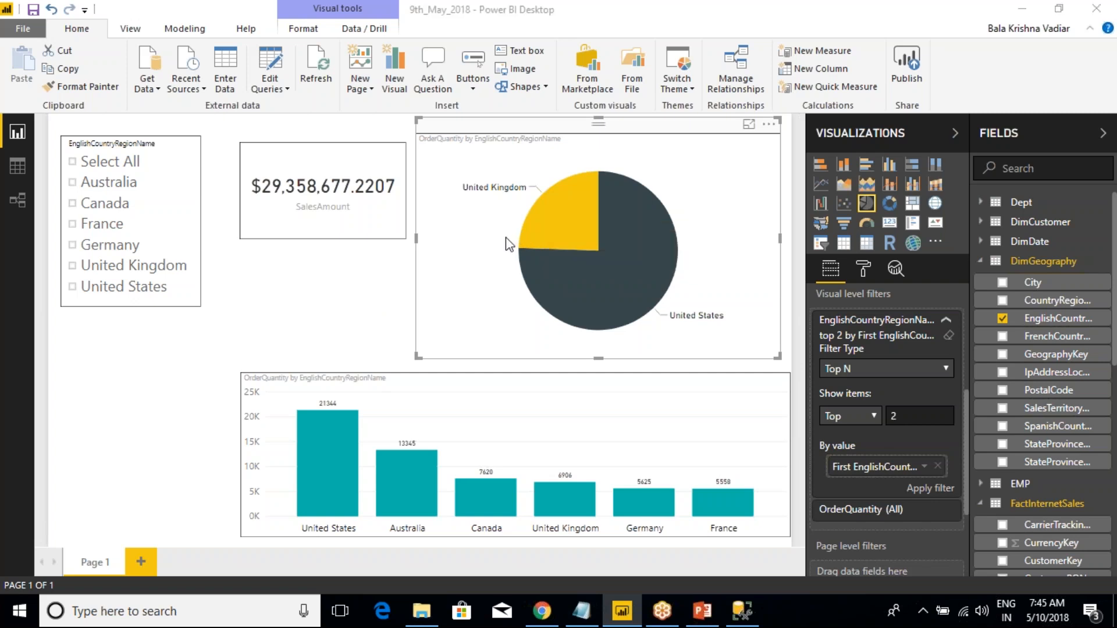
left_click_drag(817, 178, 256, 192)
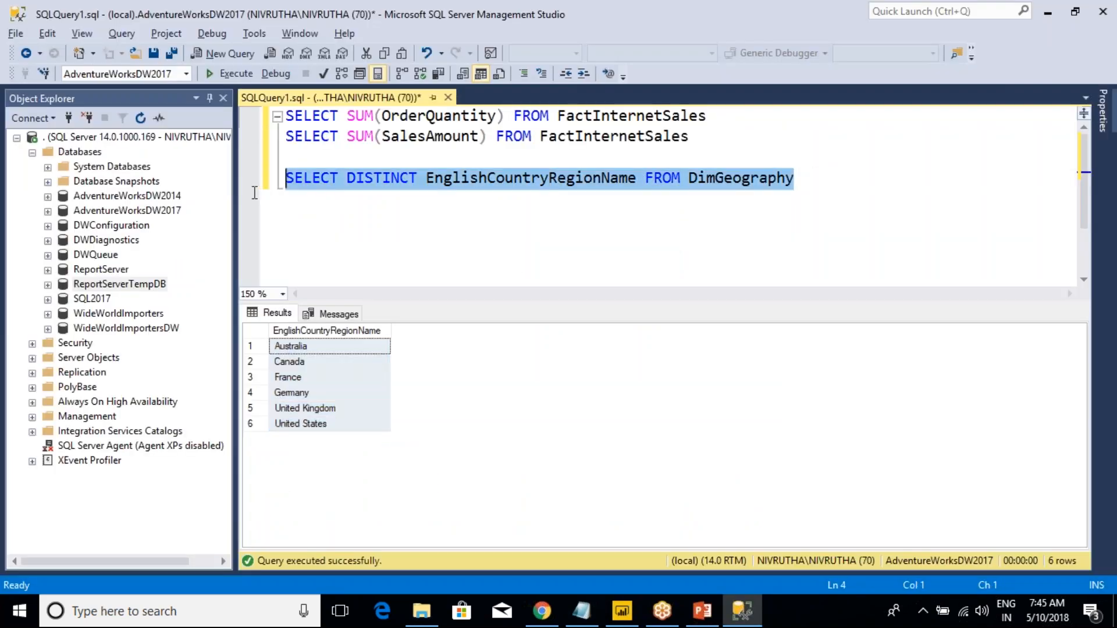
key("ctrl+c")
left_click(828, 181)
key("Return")
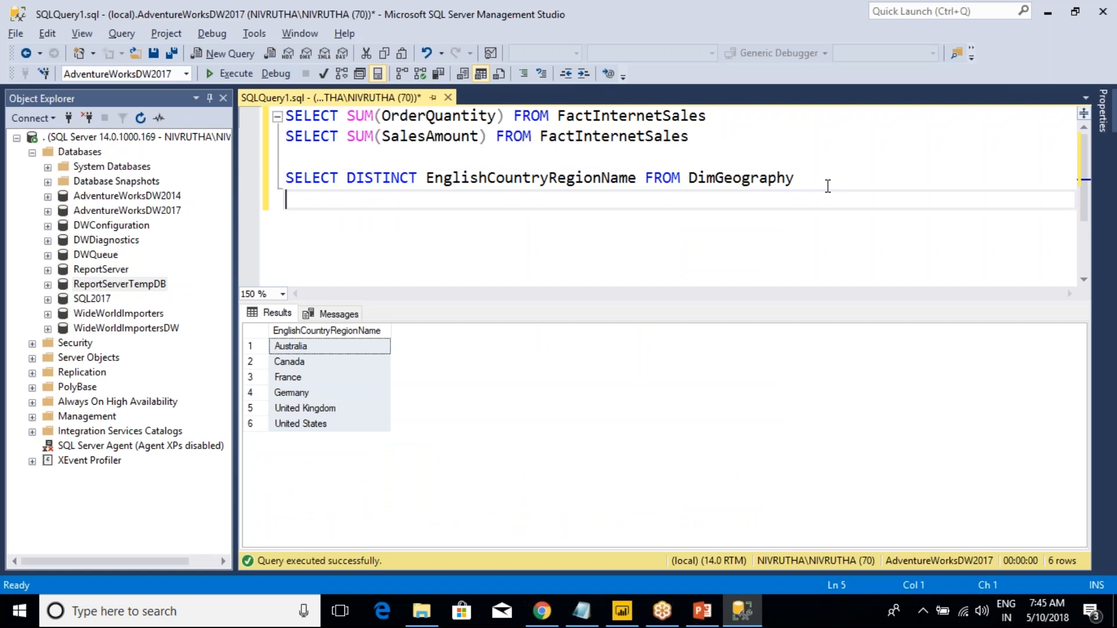
key("ctrl+v")
Step: Replace DISTINCT with TOP 2 in the duplicated DimGeography statement and run only that statement
double_click(382, 199)
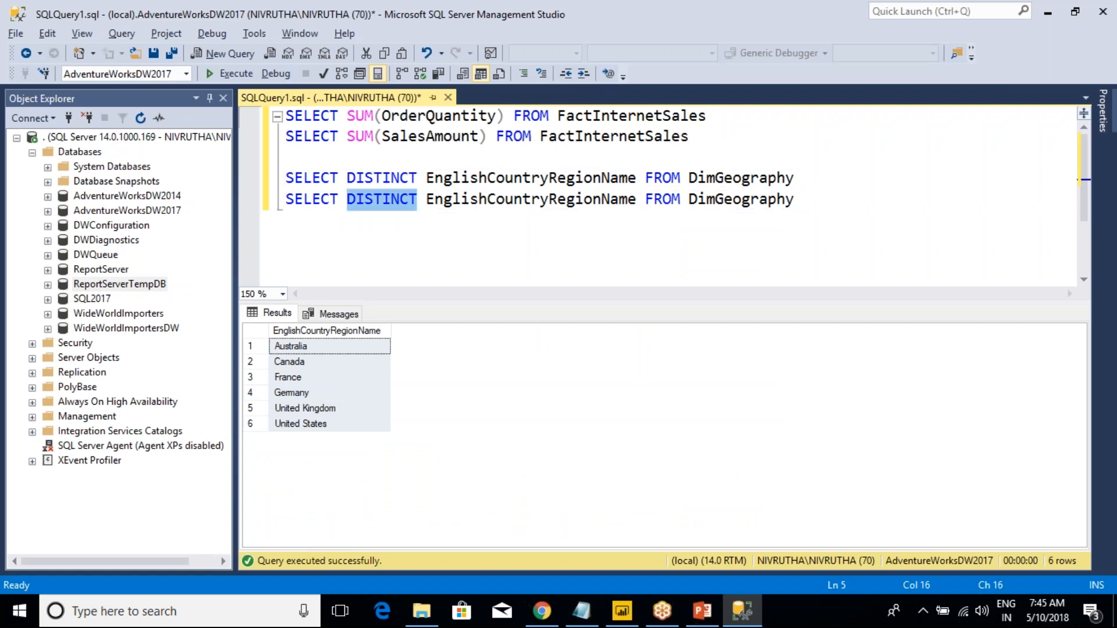
key("Delete")
key("Delete")
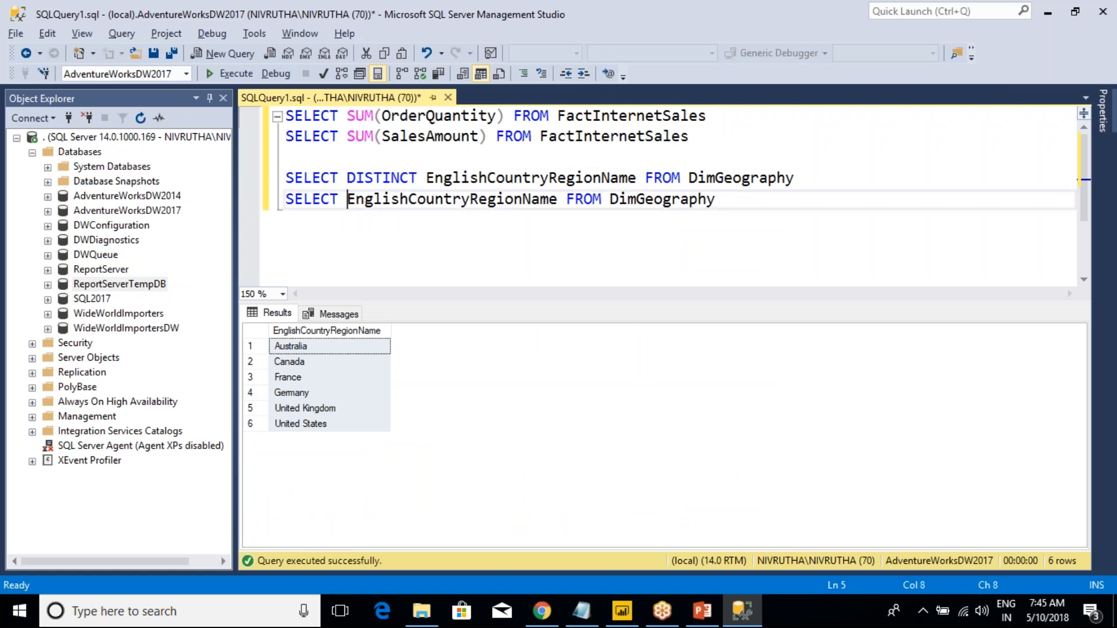
type("TOP 2")
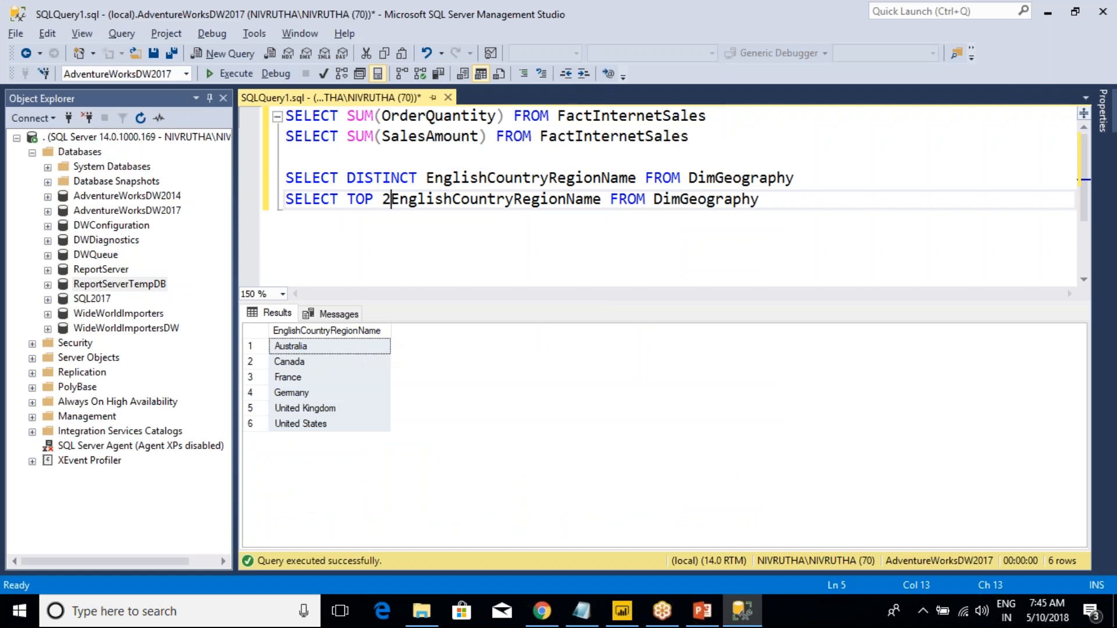
key("shift+Home")
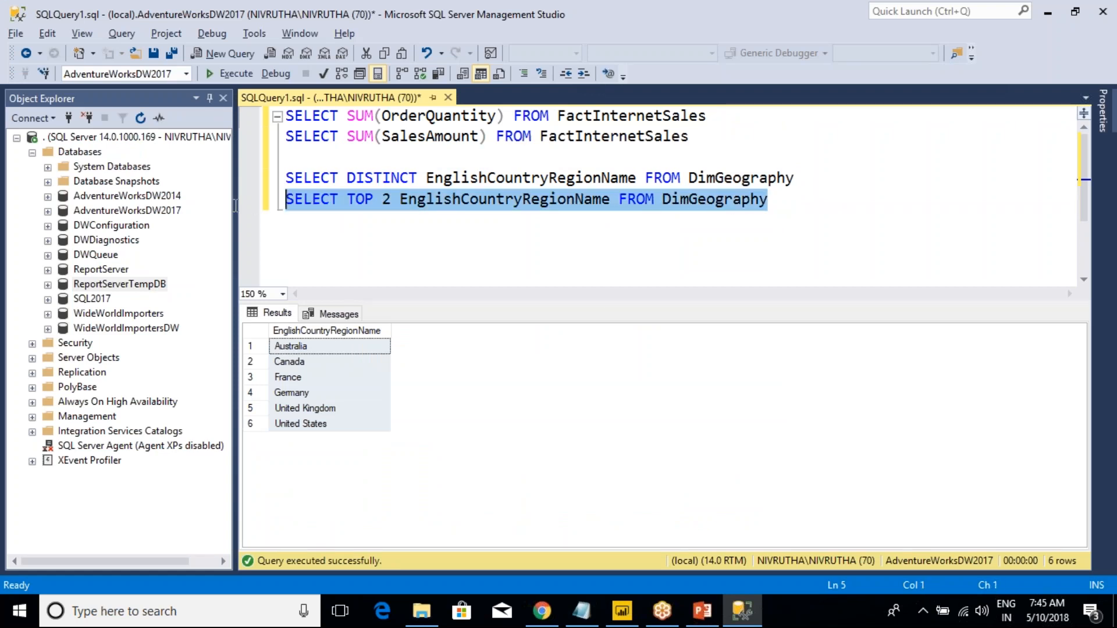
key("F5")
left_click(446, 242)
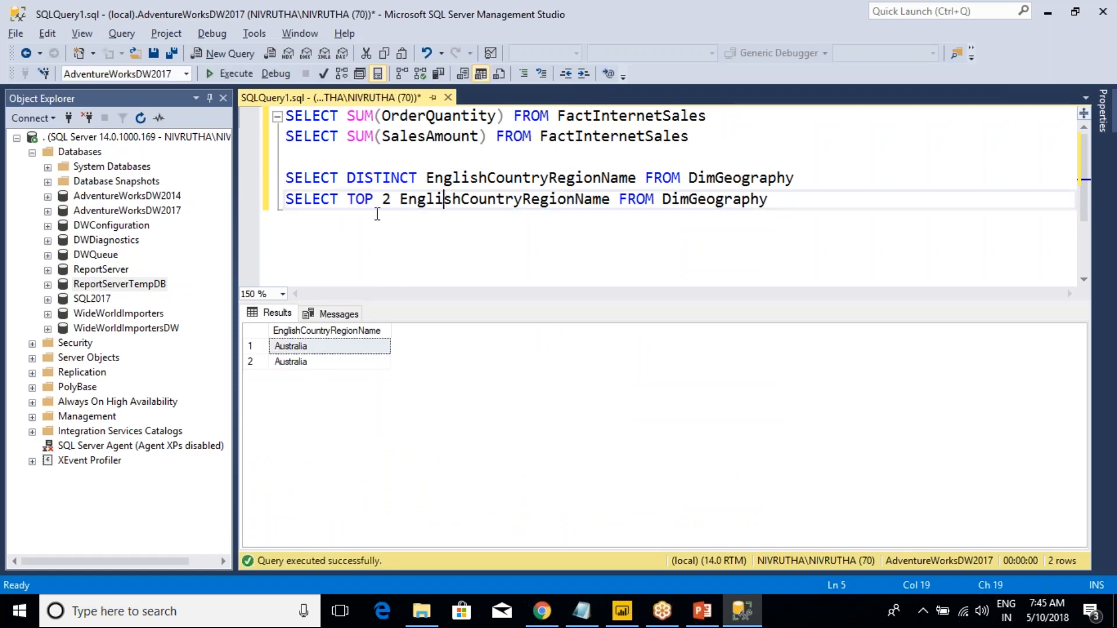
Step: Try running the duplicated statement with DISTINCT added between TOP 2 and EnglishCountryRegionName
left_click(402, 201)
type("DSI")
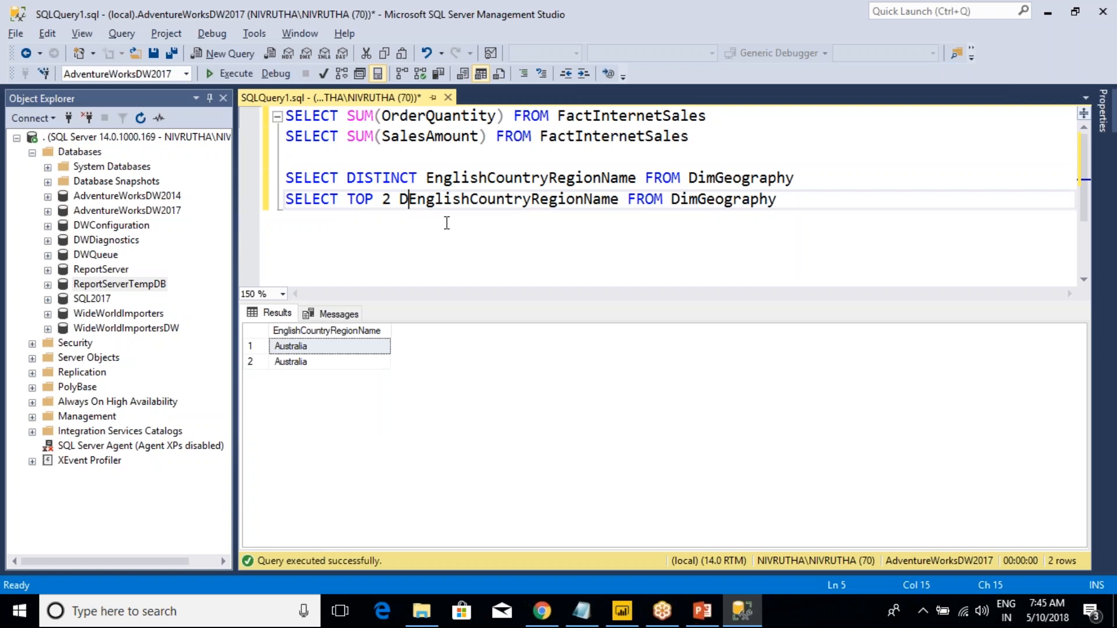
key("BackSpace")
key("BackSpace")
type("ISTINCT")
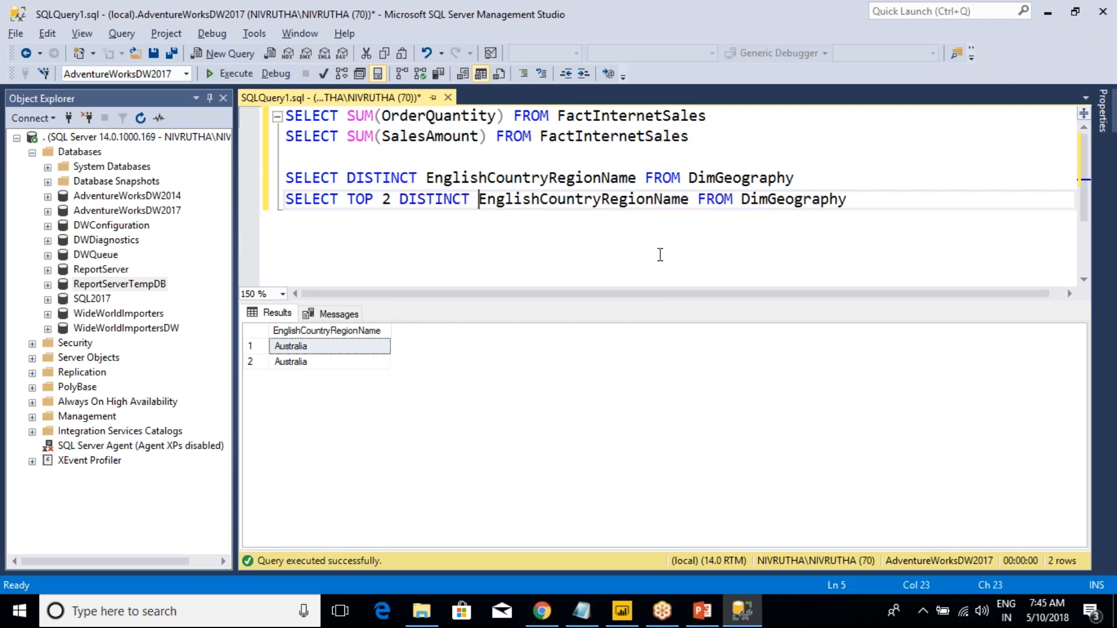
key("End")
key("shift+Home")
key("F5")
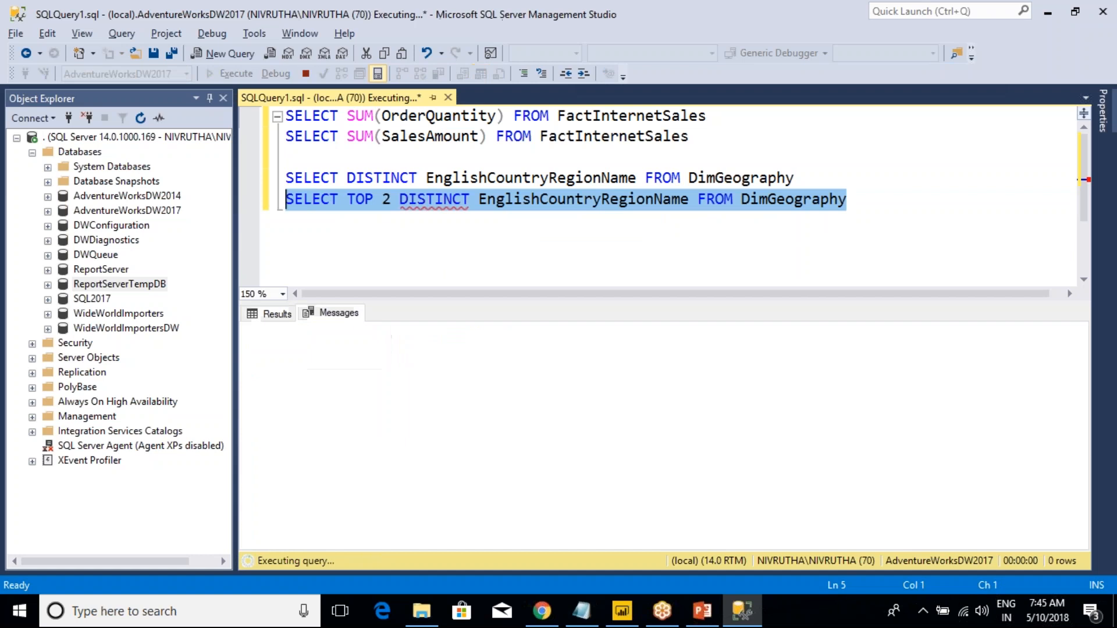
left_click(435, 256)
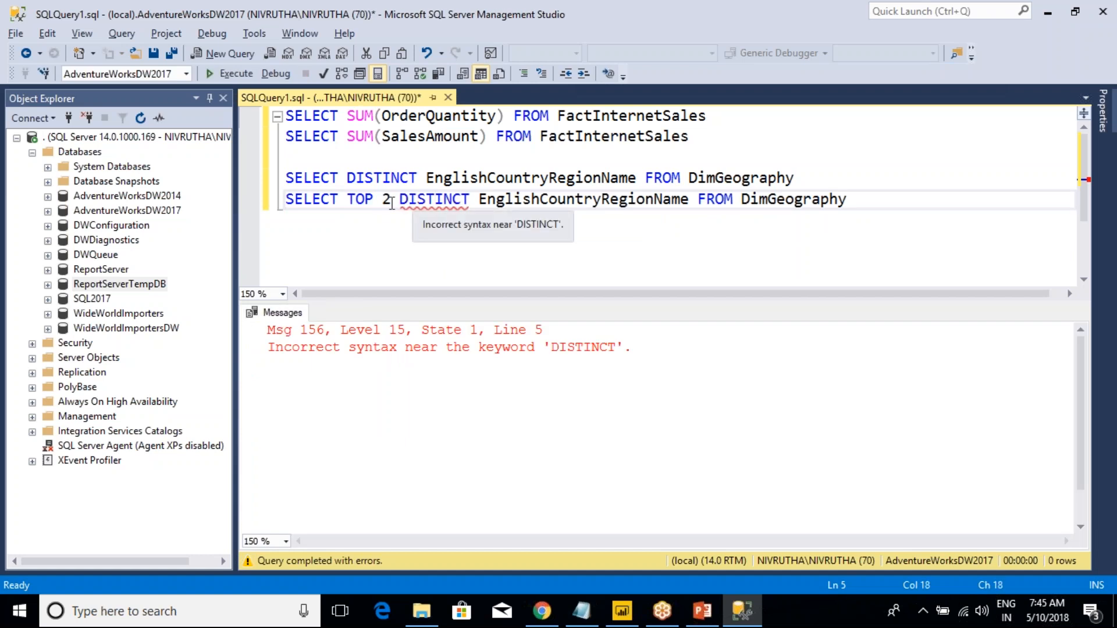
Step: Remove TOP 2 from the duplicated statement, insert an empty line above it and hide the results pane
left_click_drag(395, 200, 346, 200)
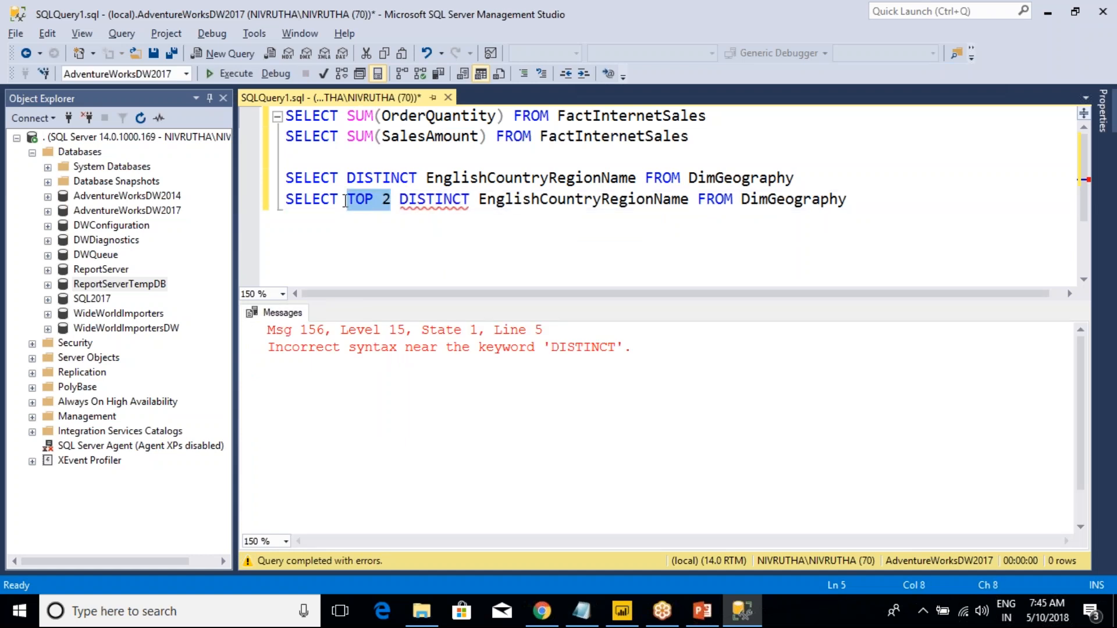
key("Delete")
key("Delete")
key("Home")
key("Return")
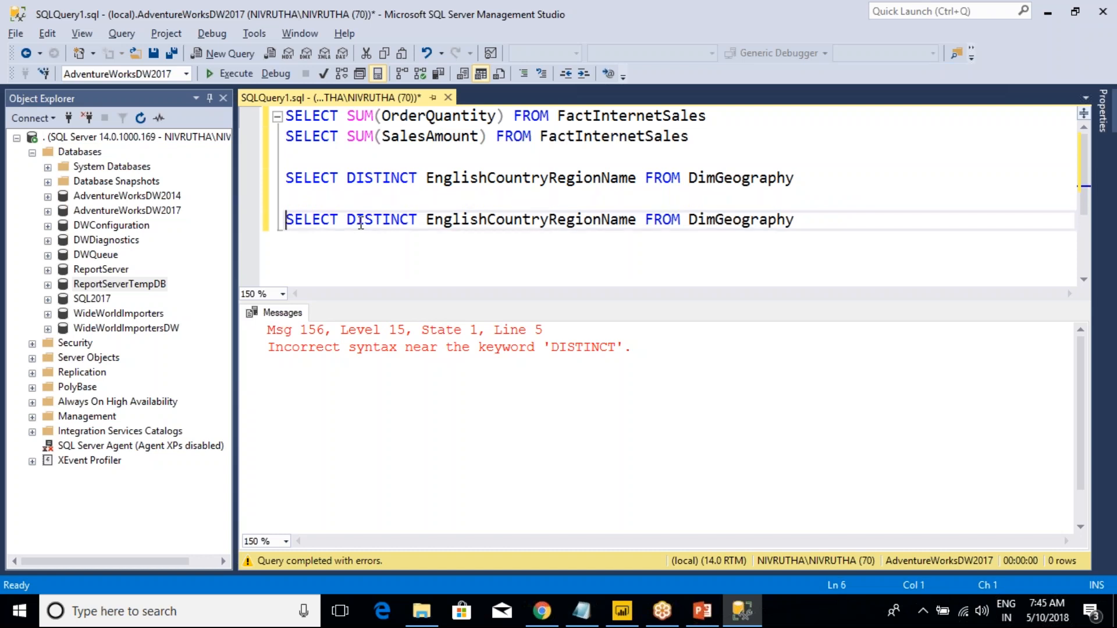
key("Up")
key("ctrl+r")
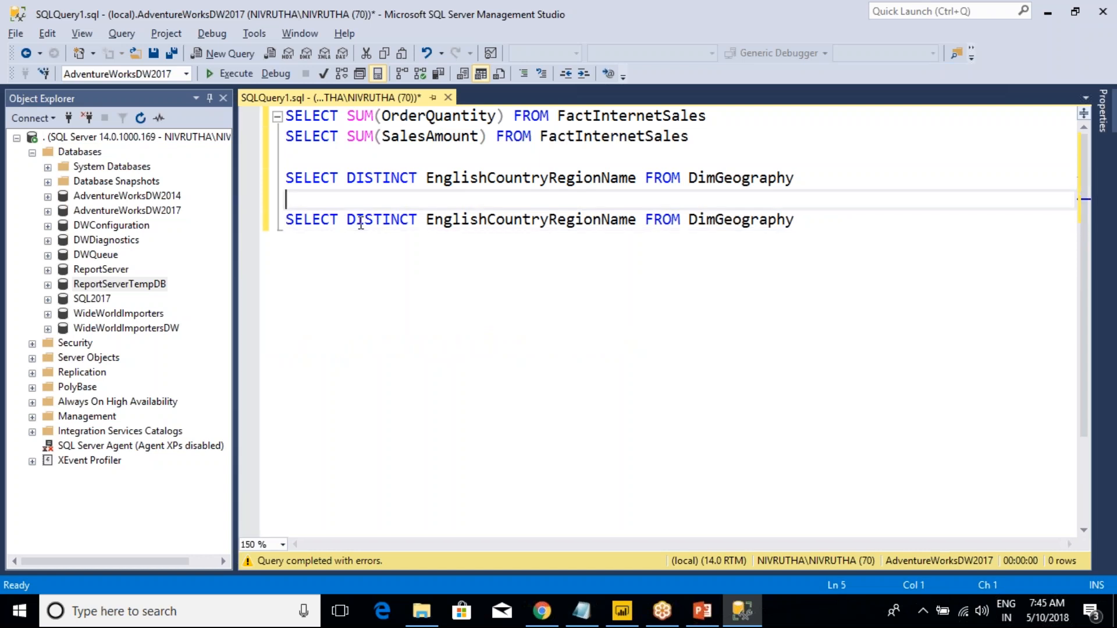
Step: Wrap the duplicated DISTINCT statement as a subquery with alias T inside a SELECT TOP 2 * FROM query
type("SELECT TOP 2")
key("Return")
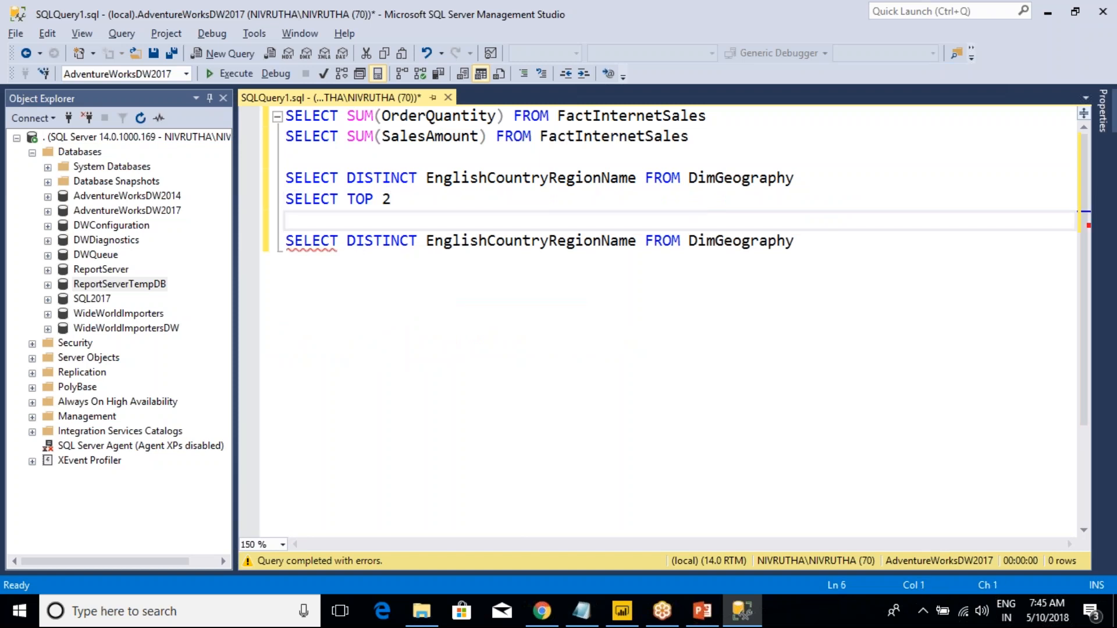
type("FROM(")
left_click(820, 242)
key("Return")
type(")")
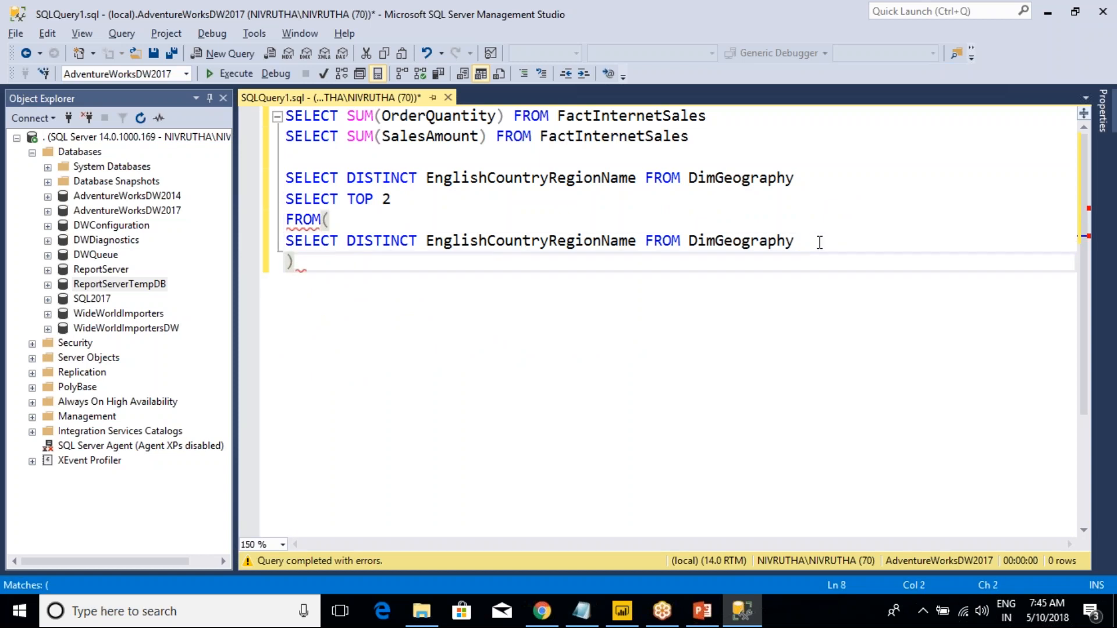
type(" T")
left_click(408, 200)
type("*")
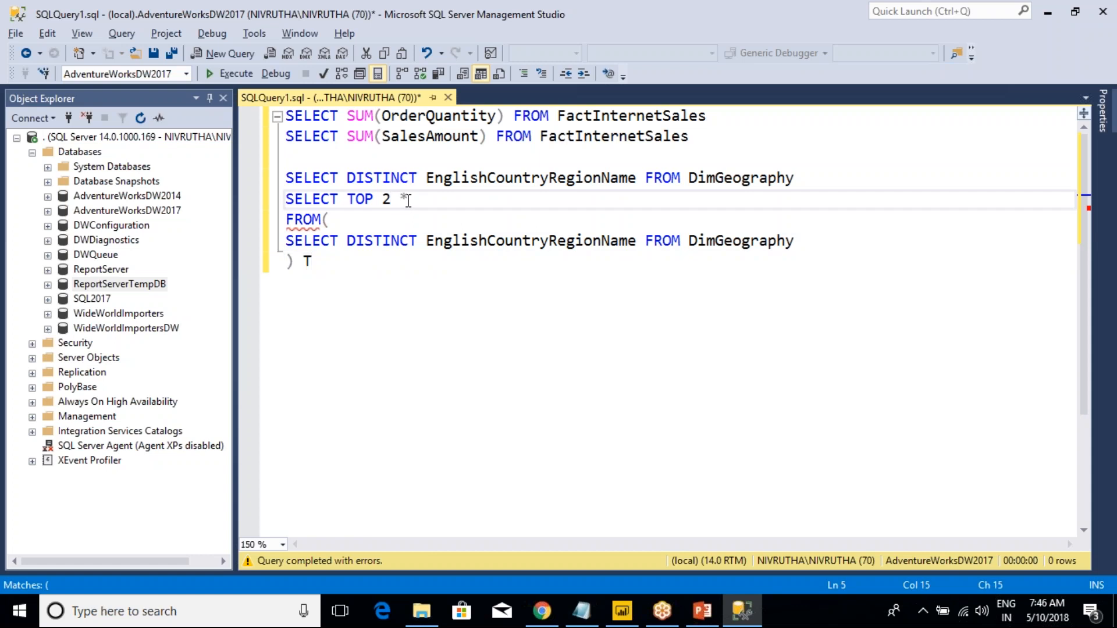
Step: Run the TOP 2 subquery statement and compare the two returned countries with the pie chart in Power BI
left_click_drag(312, 262, 246, 207)
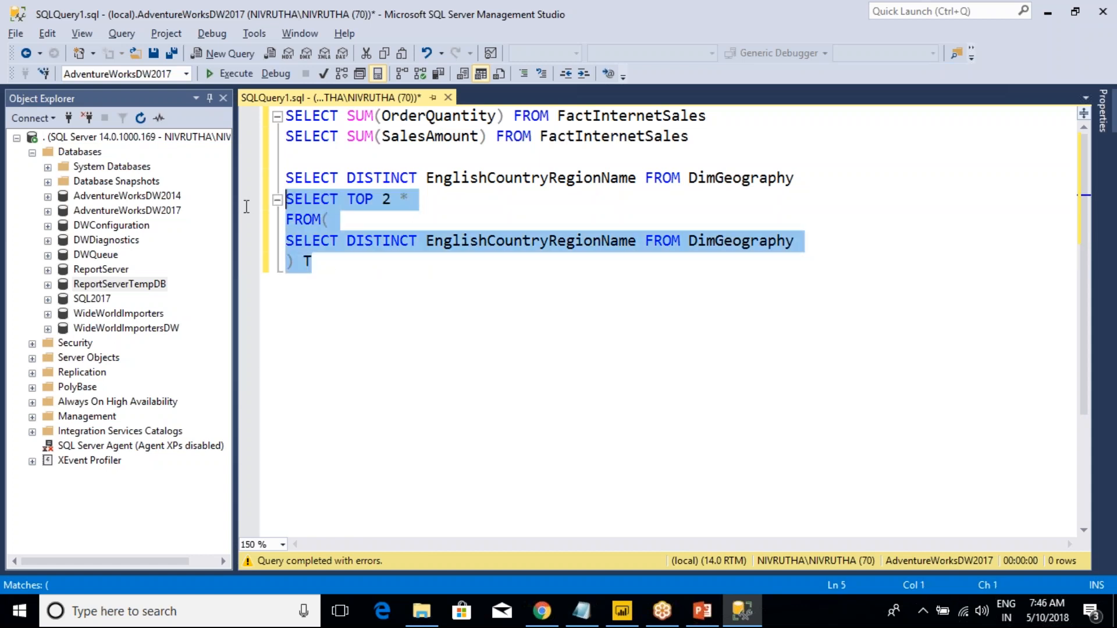
key("F5")
left_click(310, 348)
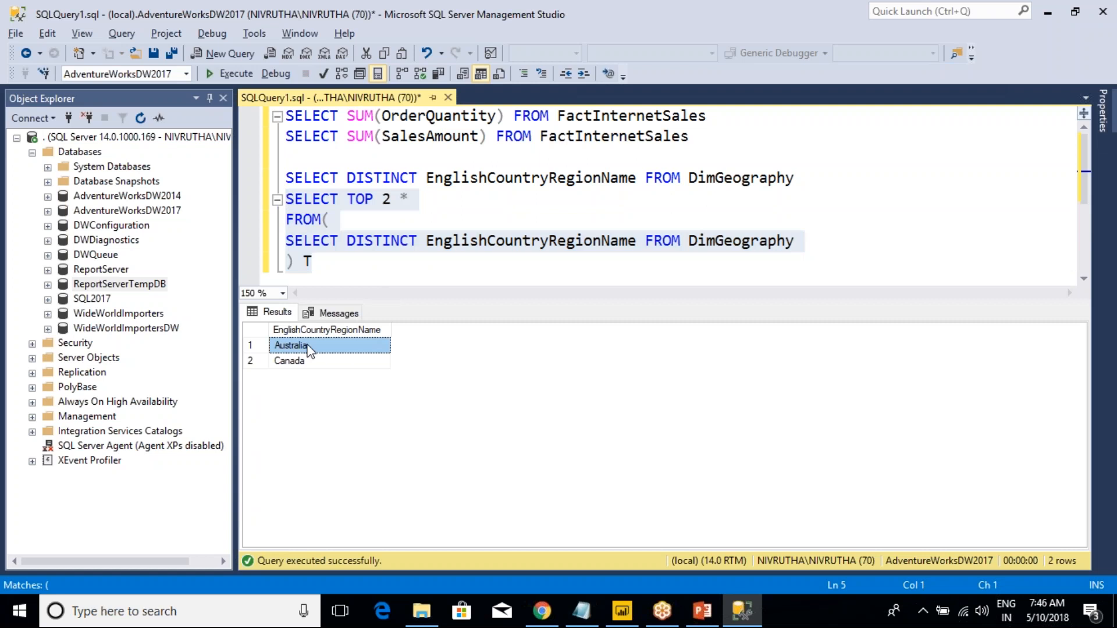
left_click(301, 361)
left_click(307, 347)
left_click(299, 359)
key("alt+Tab")
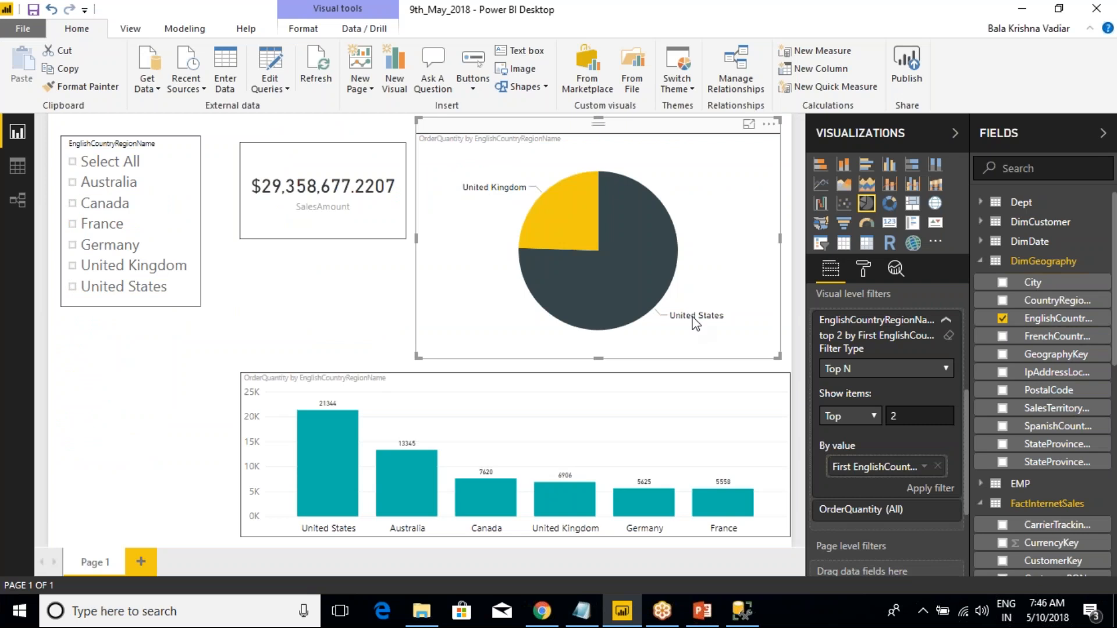
Step: Back in SQL Server Management Studio, append ORDER BY EnglishCountryRegionName to the TOP 2 query and run it
key("alt+Tab")
left_click(357, 265)
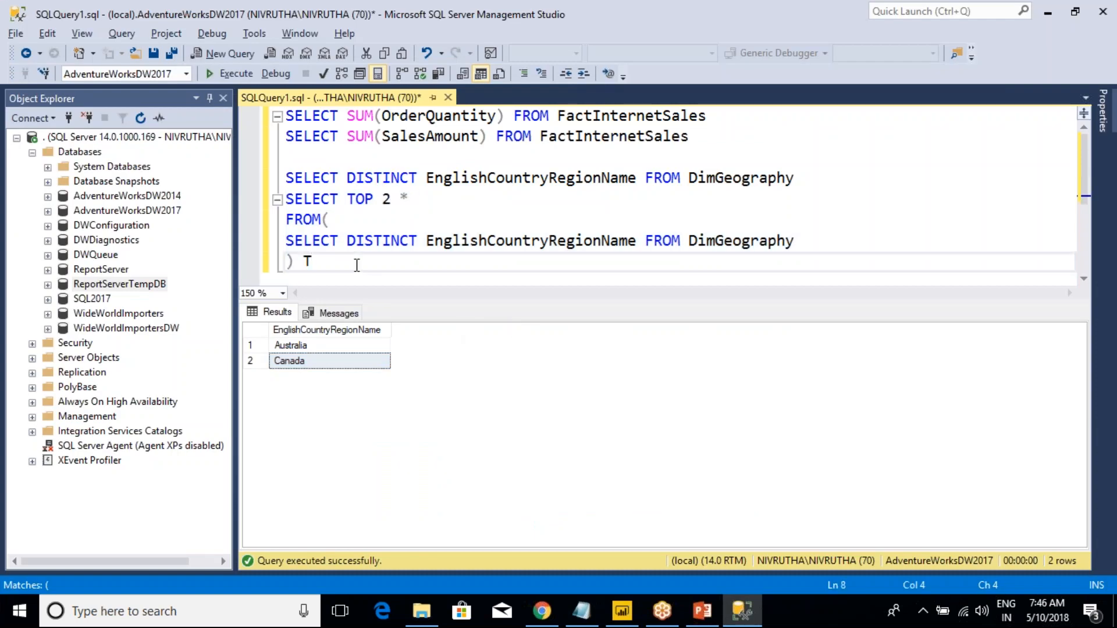
key("Return")
type("ORDER BY ")
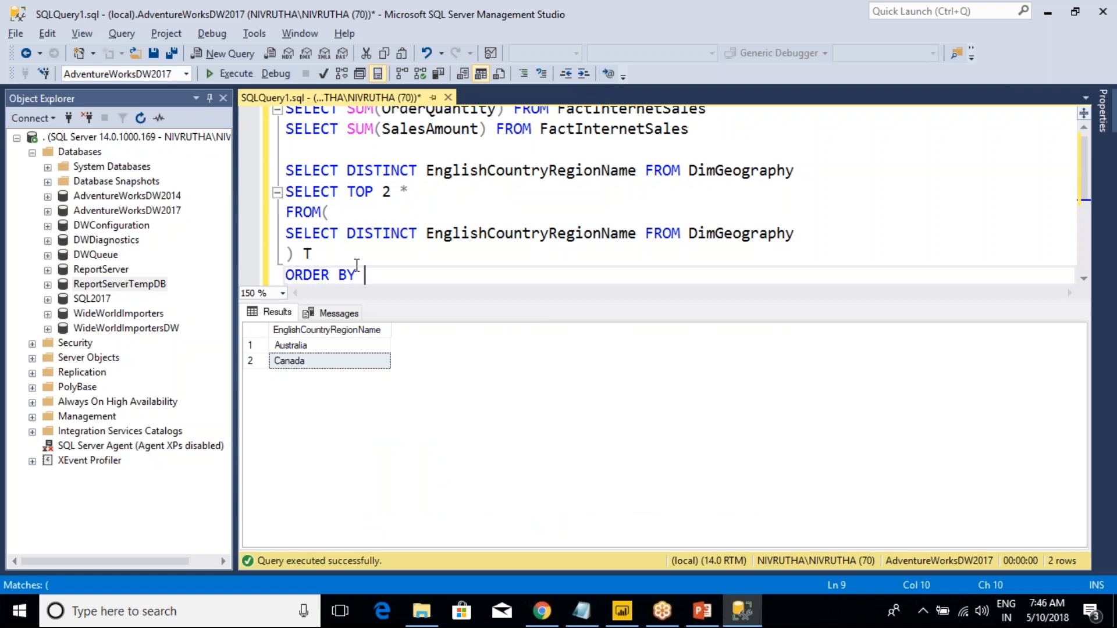
type("ENG")
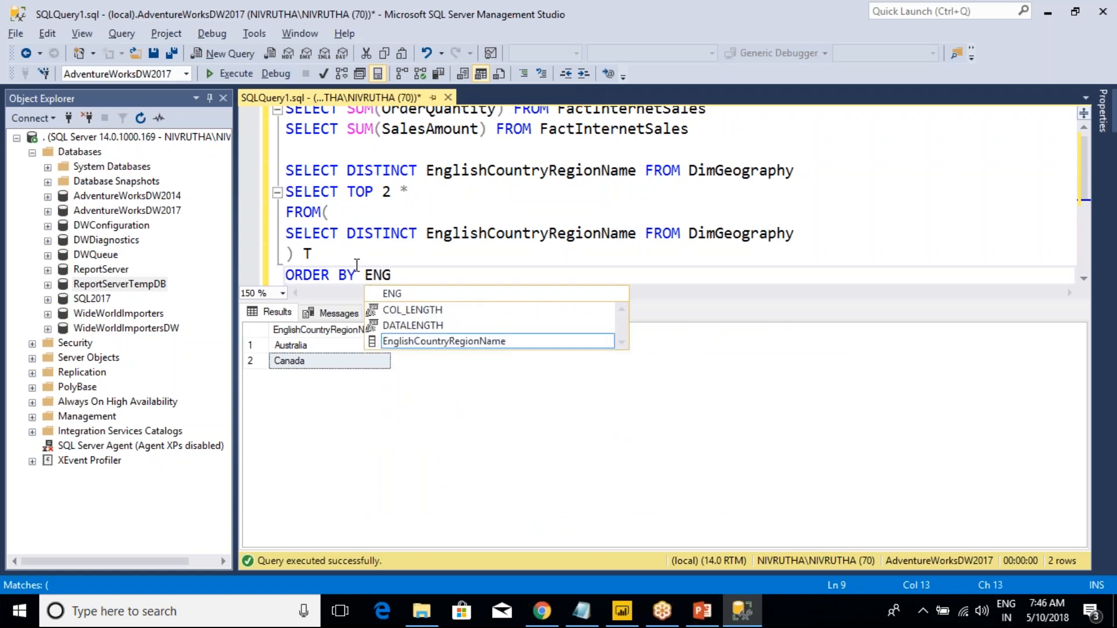
double_click(442, 341)
left_click_drag(575, 275, 284, 192)
key("F5")
Step: Add DESC to the ORDER BY clause and rerun the whole TOP 2 query
left_click(588, 276)
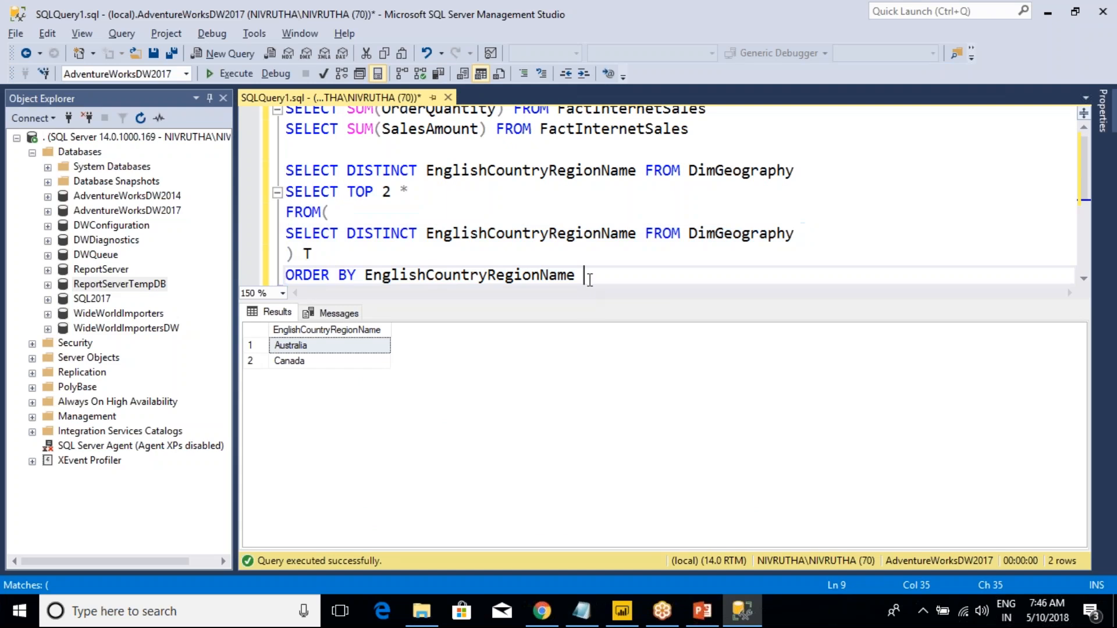
type("DESC")
key("shift+Up")
key("shift+Up")
key("shift+Up")
key("shift+Up")
key("shift+Home")
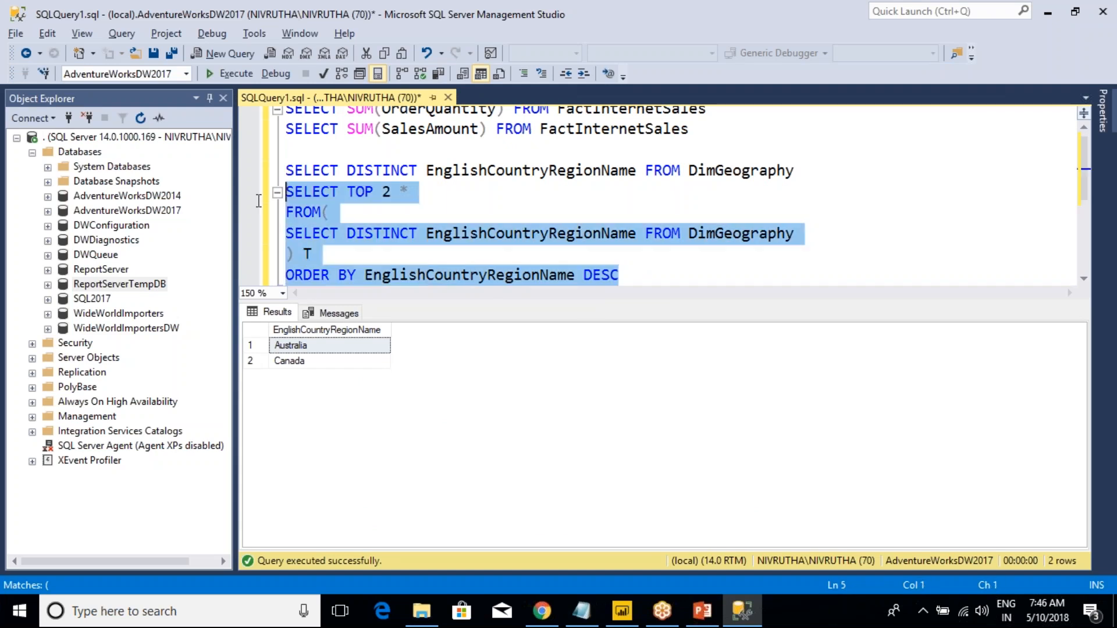
key("F5")
Step: Return to Power BI, change the Top N filter's by-value aggregation to Last and apply the filter
key("alt+Tab")
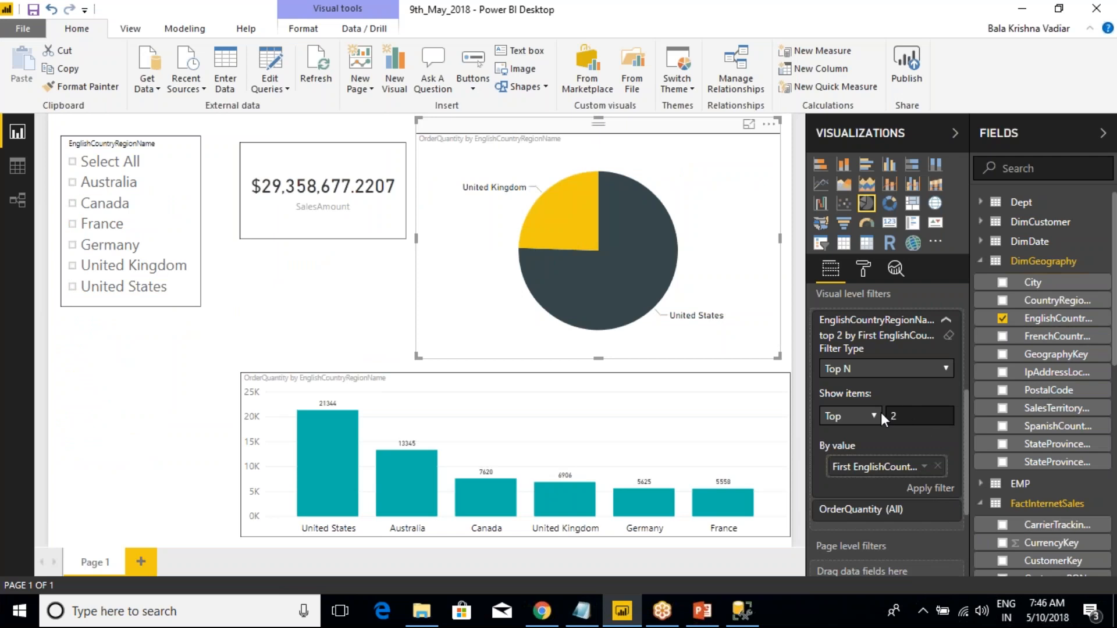
left_click(923, 472)
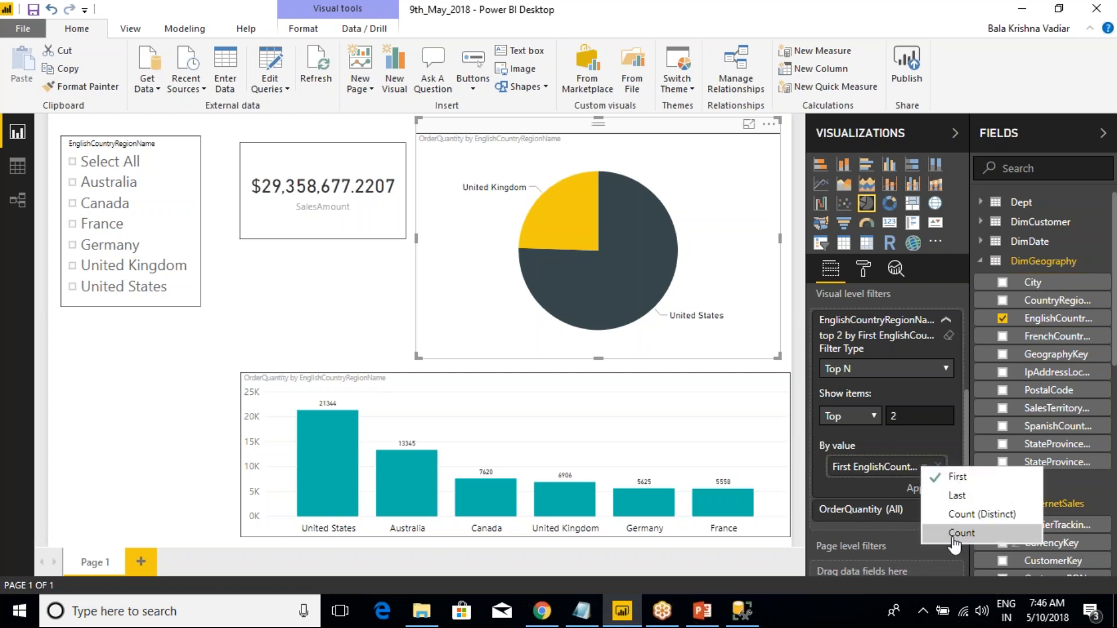
left_click(957, 495)
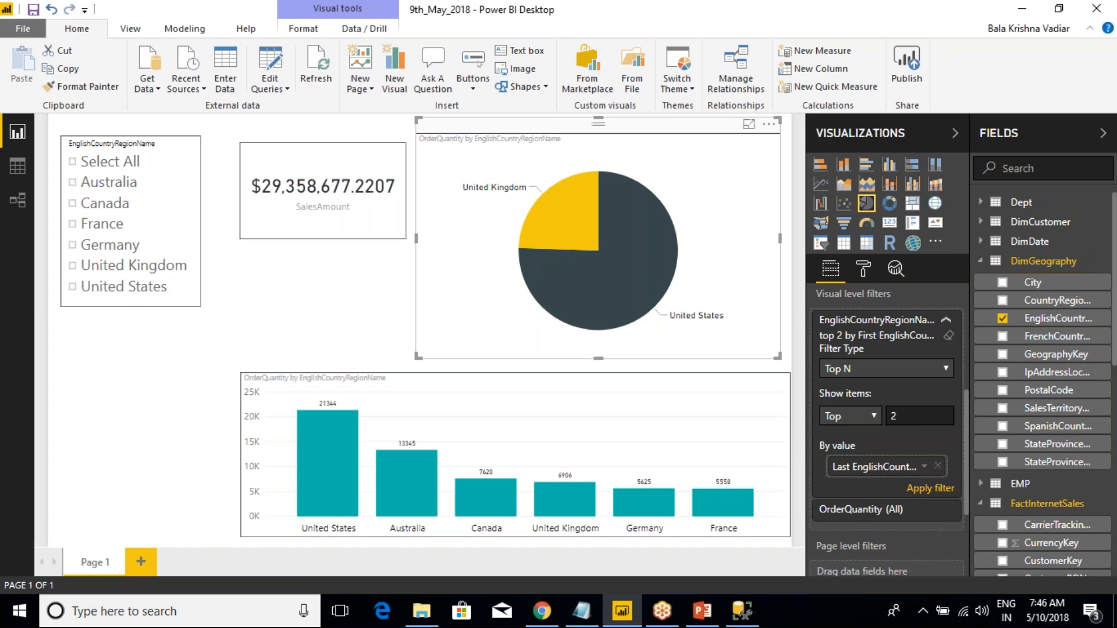
left_click(931, 488)
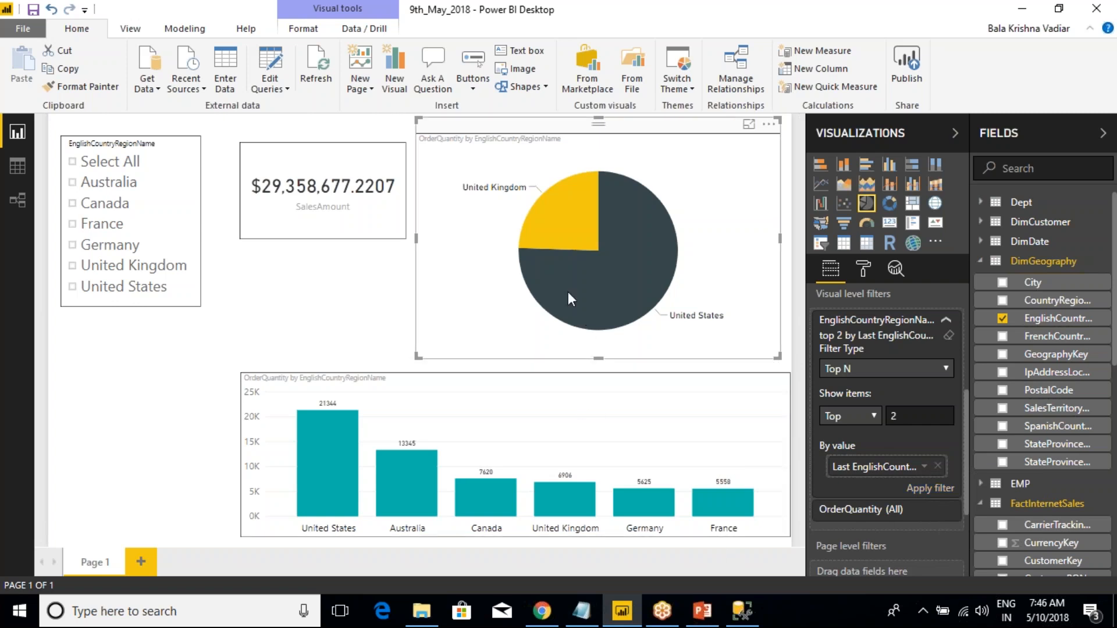
Step: Set the Top N filter's by-value aggregation to First and apply the filter
left_click(927, 476)
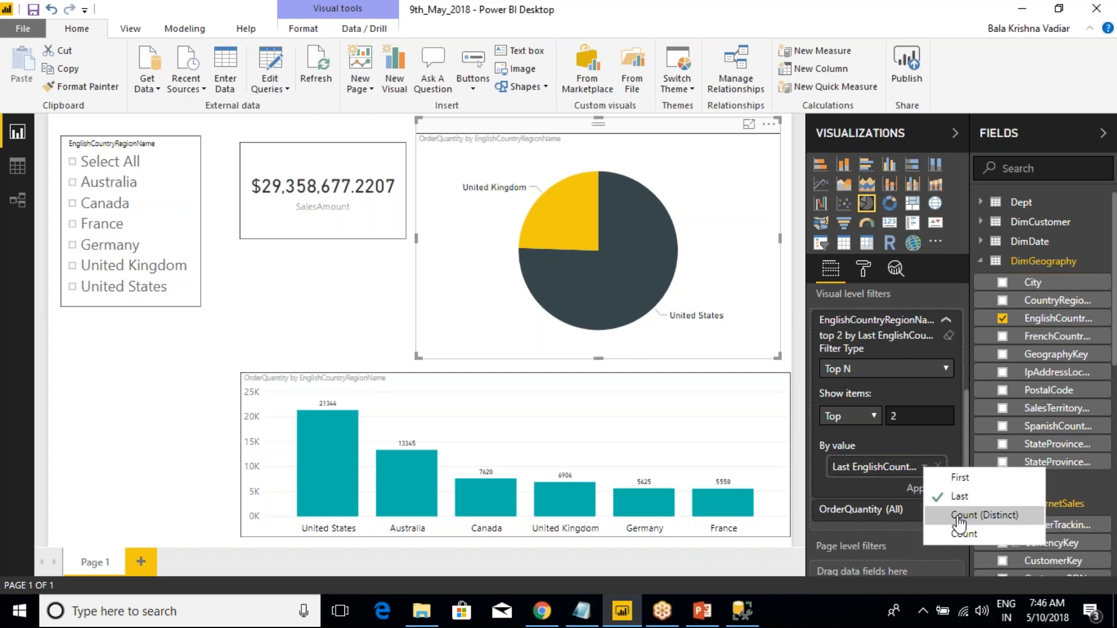
key("Escape")
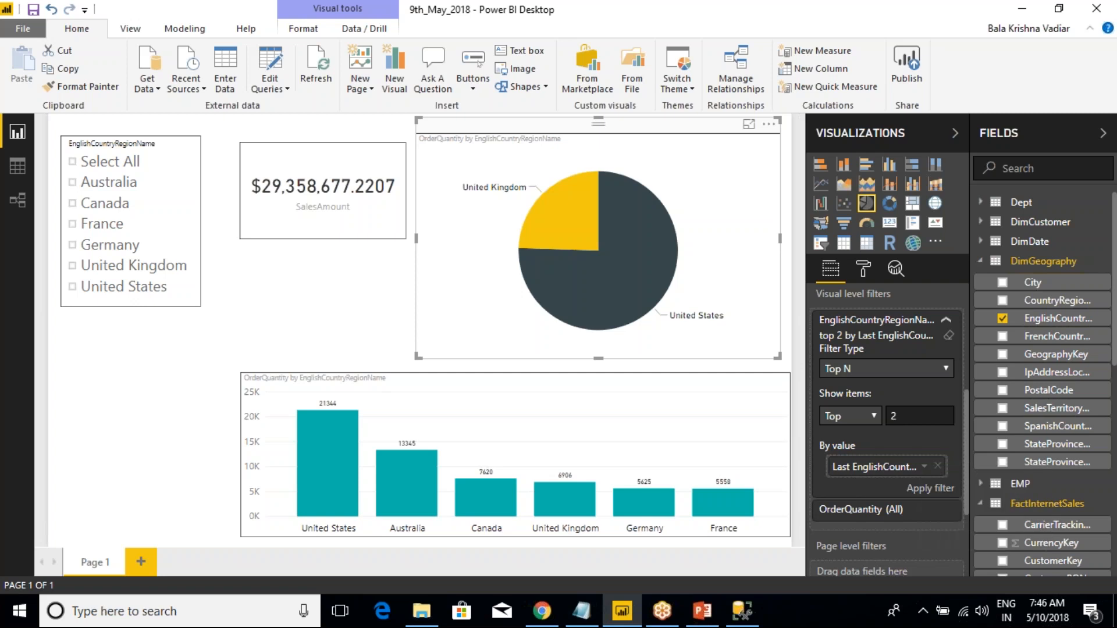
left_click(930, 468)
left_click(936, 478)
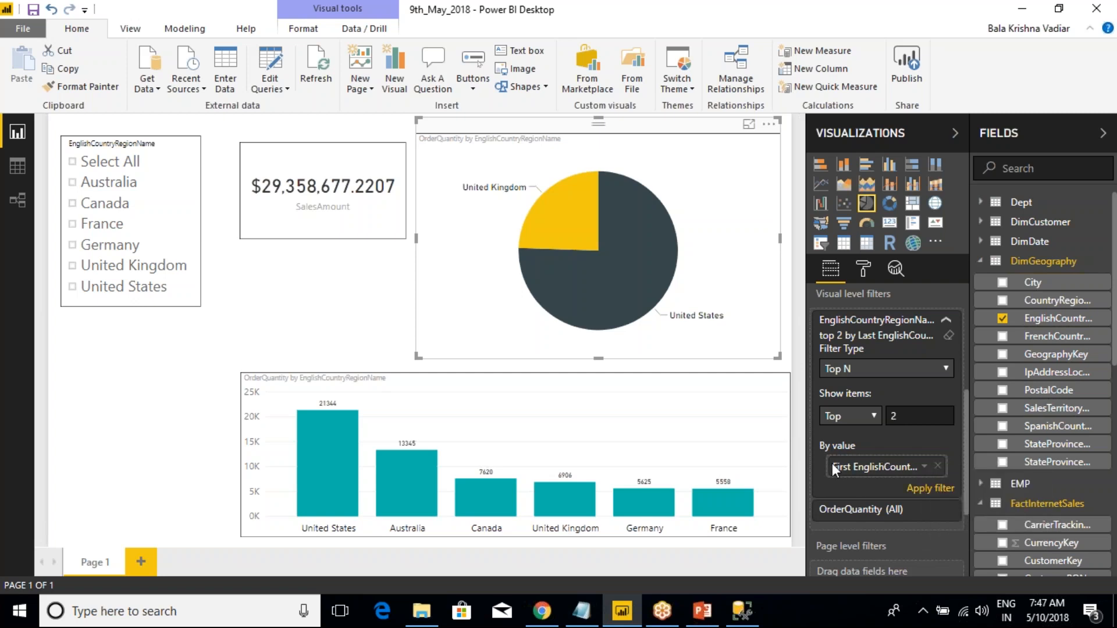
left_click(930, 492)
Step: Limit the pie chart's Top N country filter to the top 1 item and apply it
left_click(904, 417)
key("BackSpace")
type("1")
left_click(930, 489)
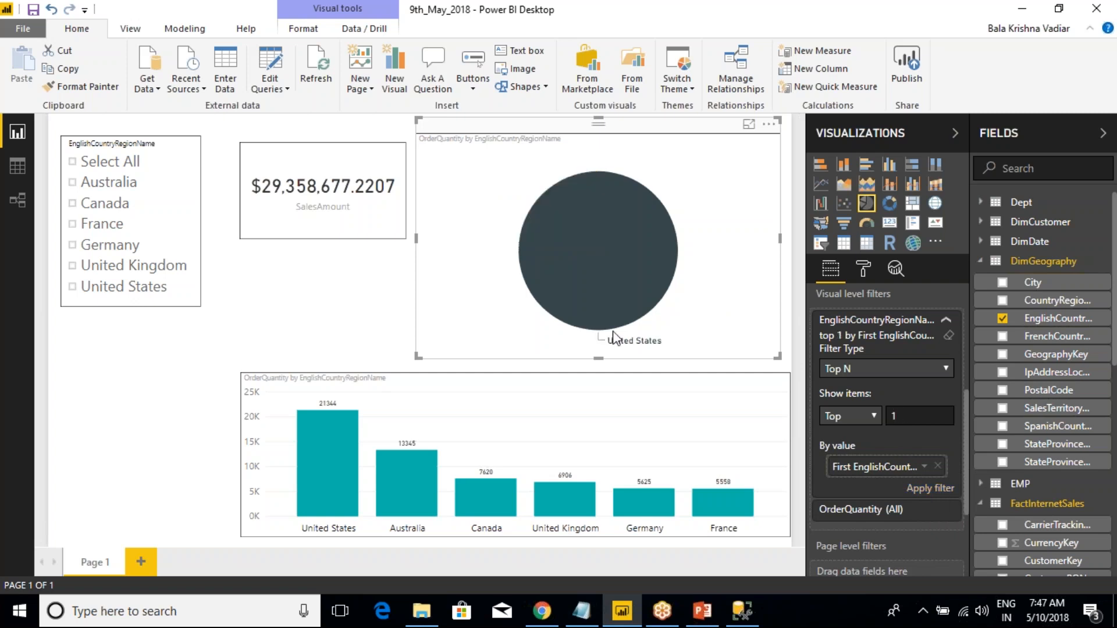
Step: Change the Top N item count to 3 and apply the filter to the pie chart
left_click(895, 415)
key("BackSpace")
type("3")
left_click(930, 489)
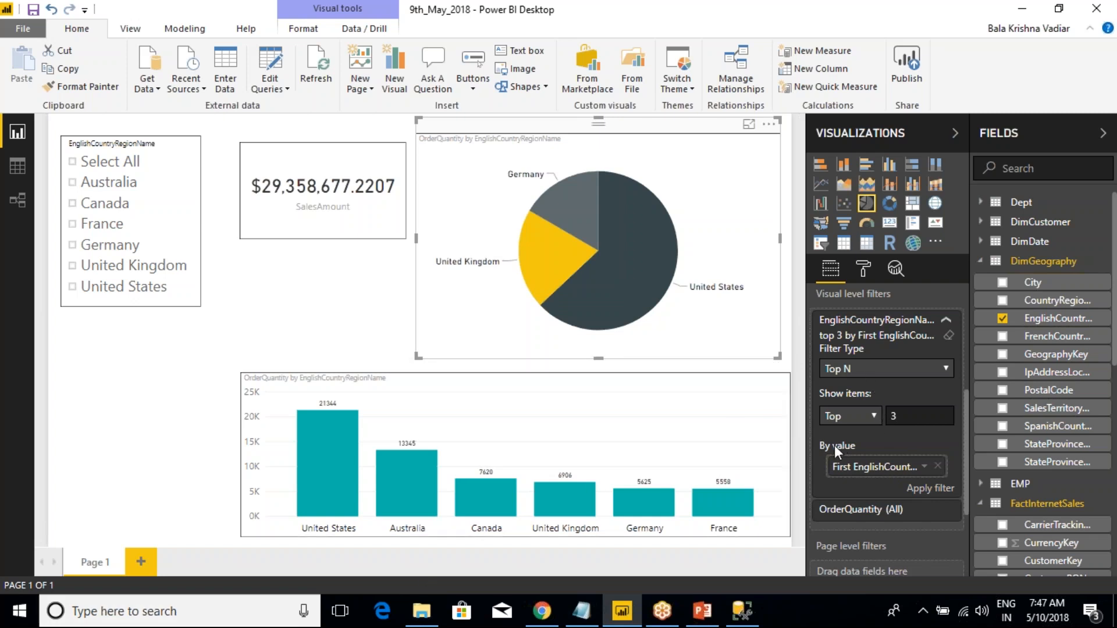
Step: Review the by-value aggregation options, check the TOP 2 query output in SQL Server Management Studio and return to Power BI
left_click(925, 468)
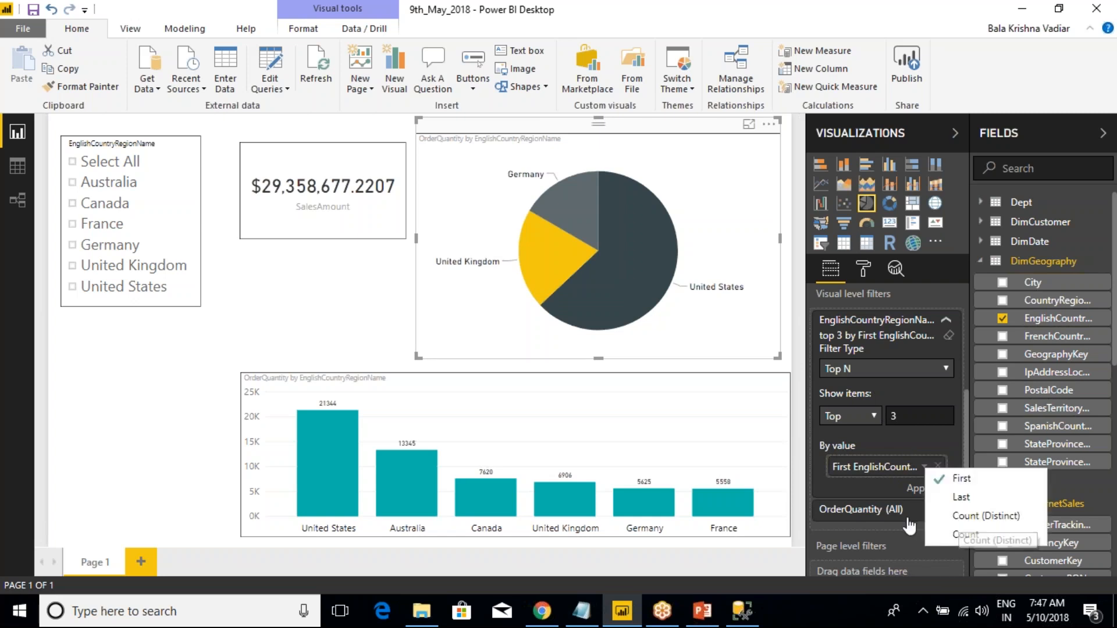
left_click(742, 611)
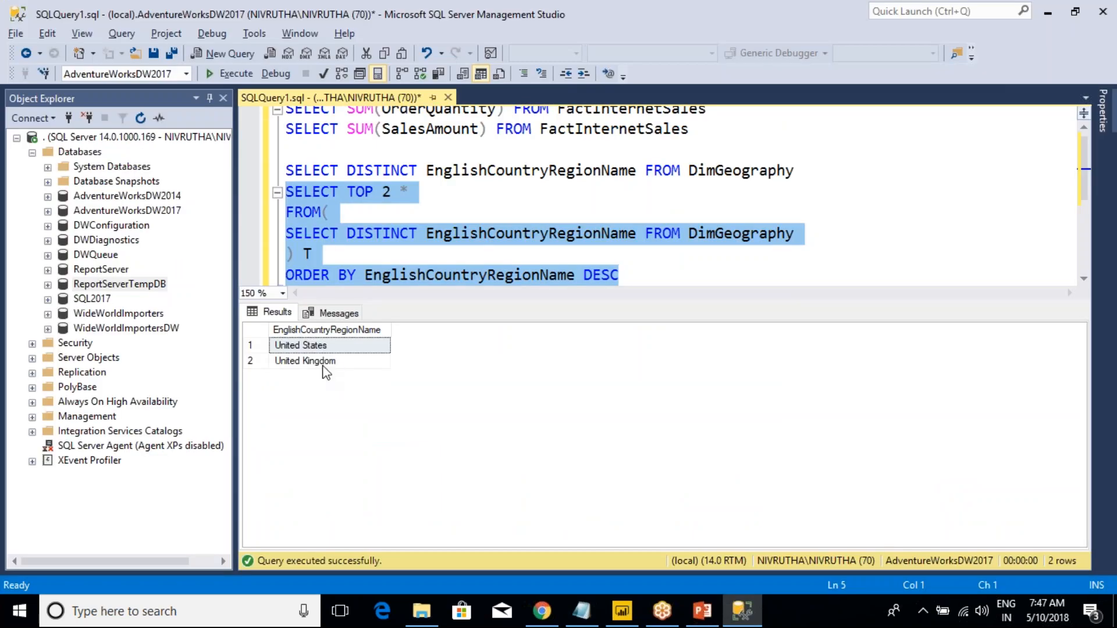
key("alt+Tab")
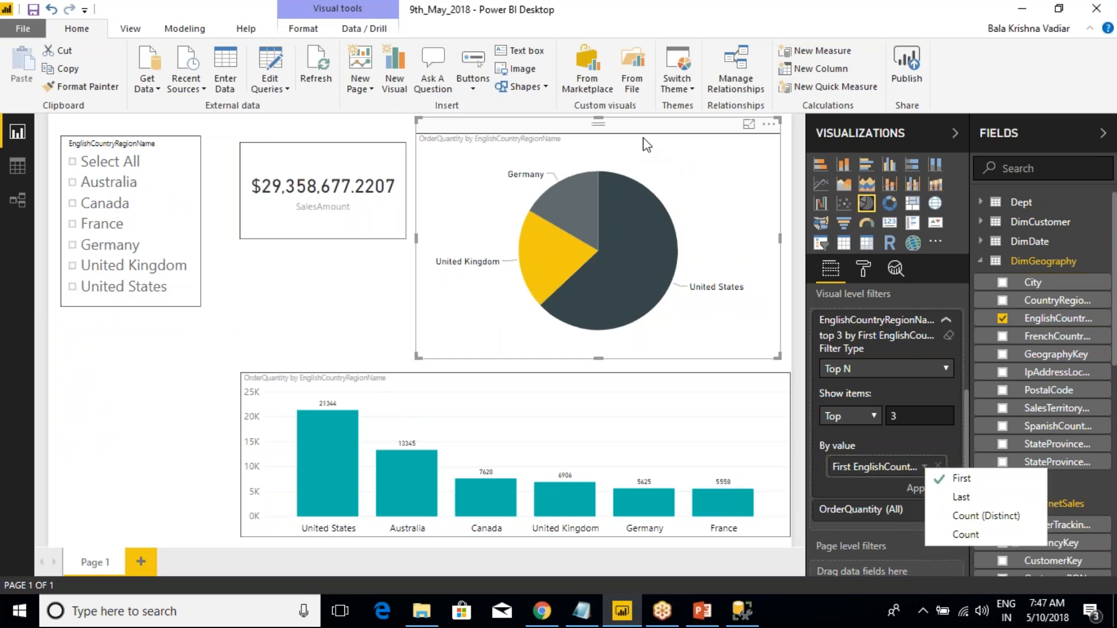
left_click(743, 398)
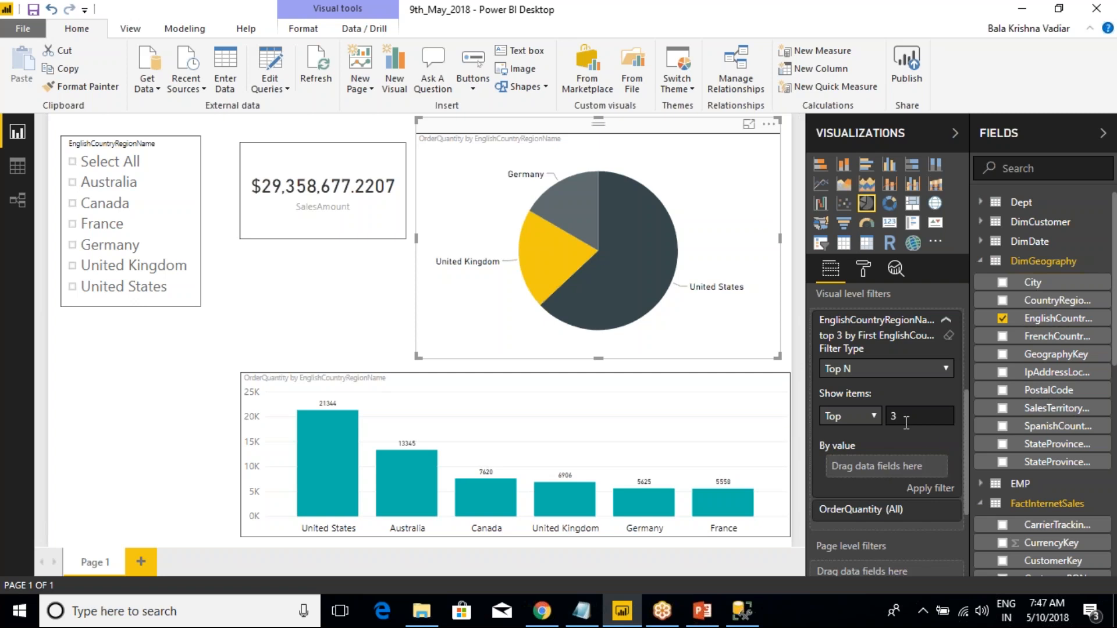
Step: Switch the country filter type to Advanced filtering, look over its conditions, and switch it to Basic filtering
left_click(905, 368)
left_click(859, 386)
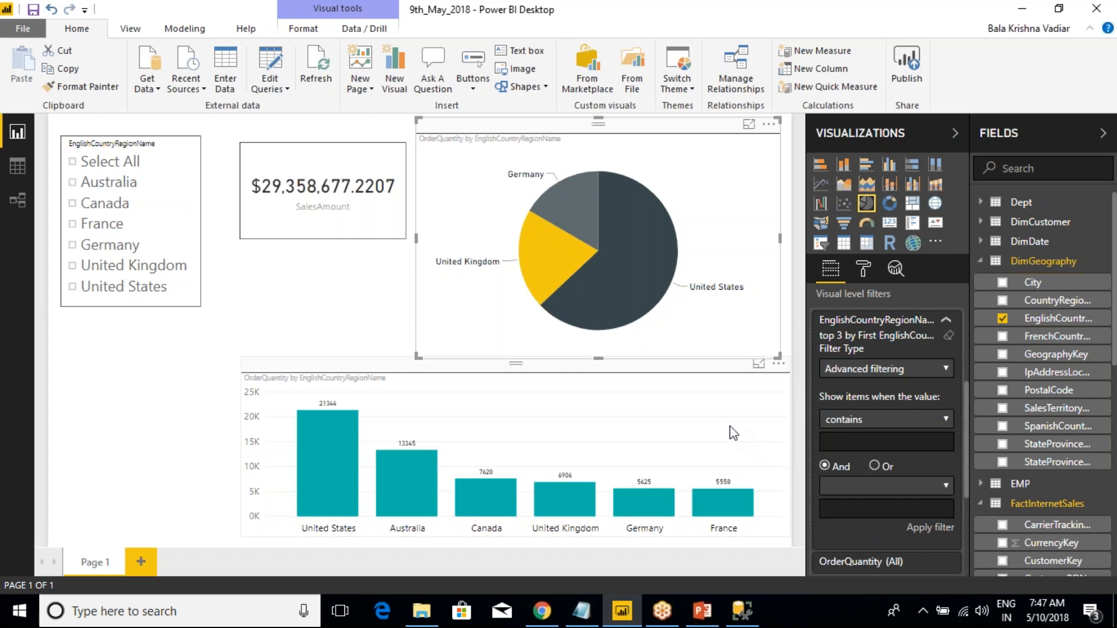
scroll(875, 387, "up", 3)
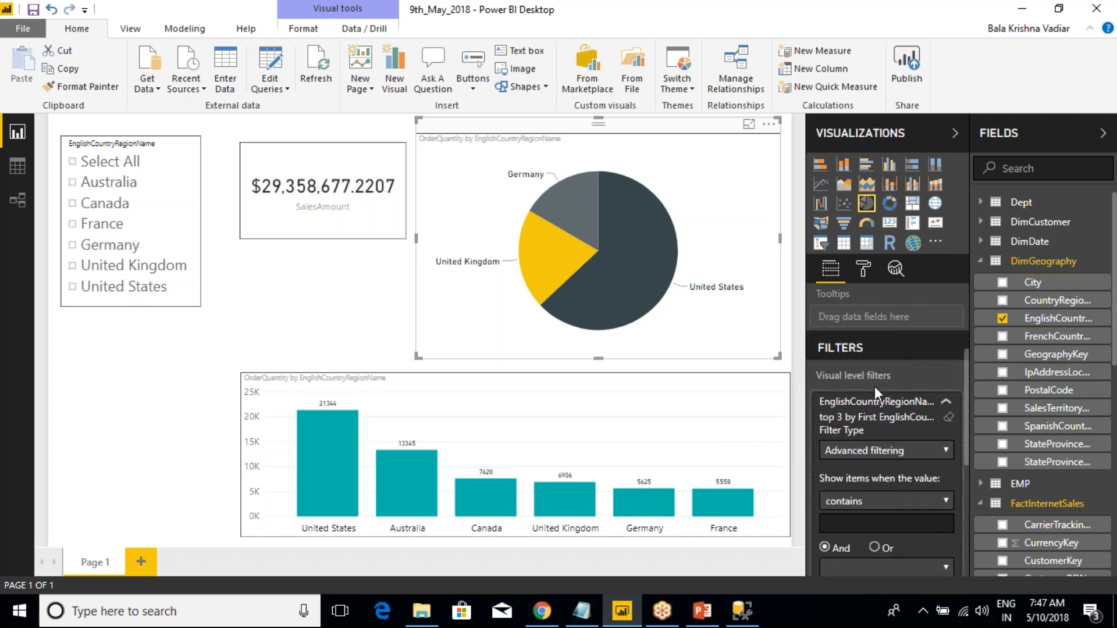
scroll(875, 386, "down", 5)
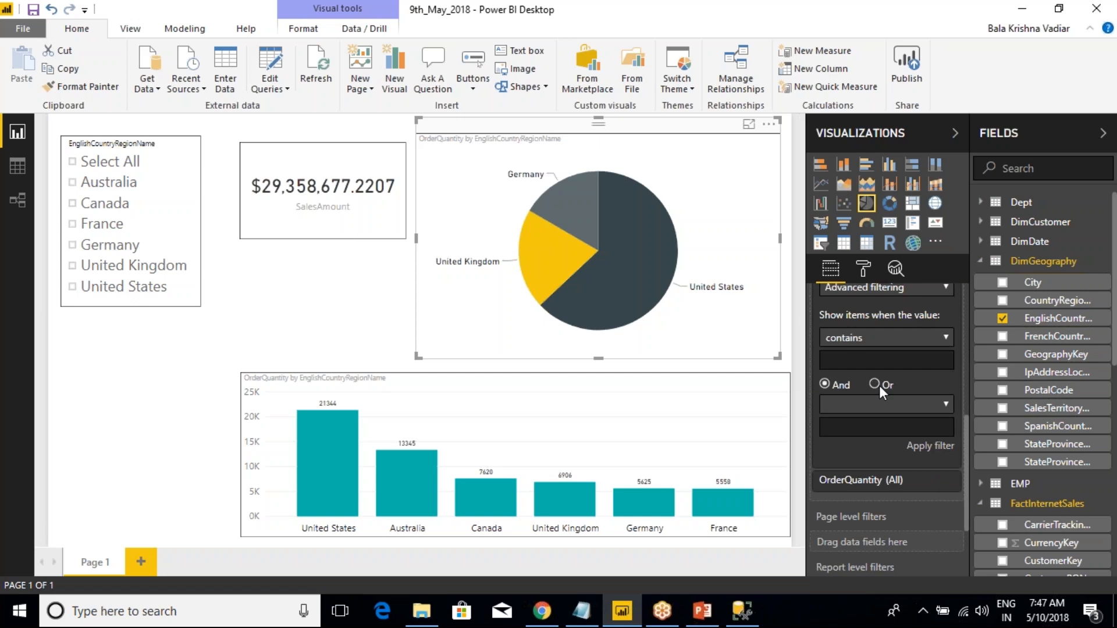
scroll(885, 340, "up", 3)
left_click(879, 360)
left_click(868, 398)
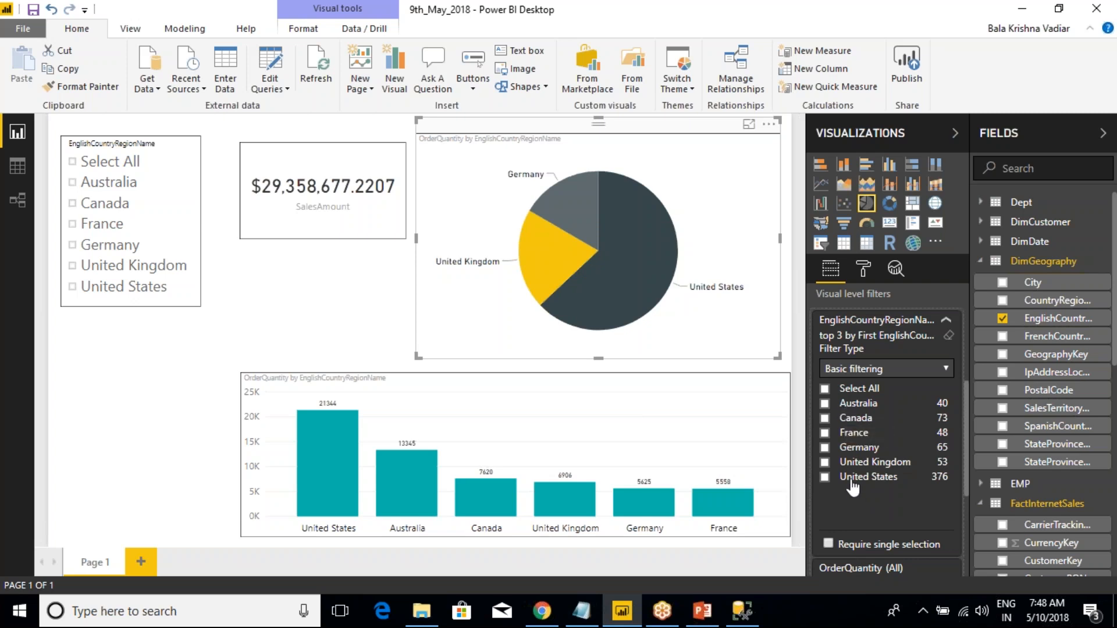
Step: Apply an Advanced filter to the pie chart showing countries whose name contains "U"
left_click(873, 369)
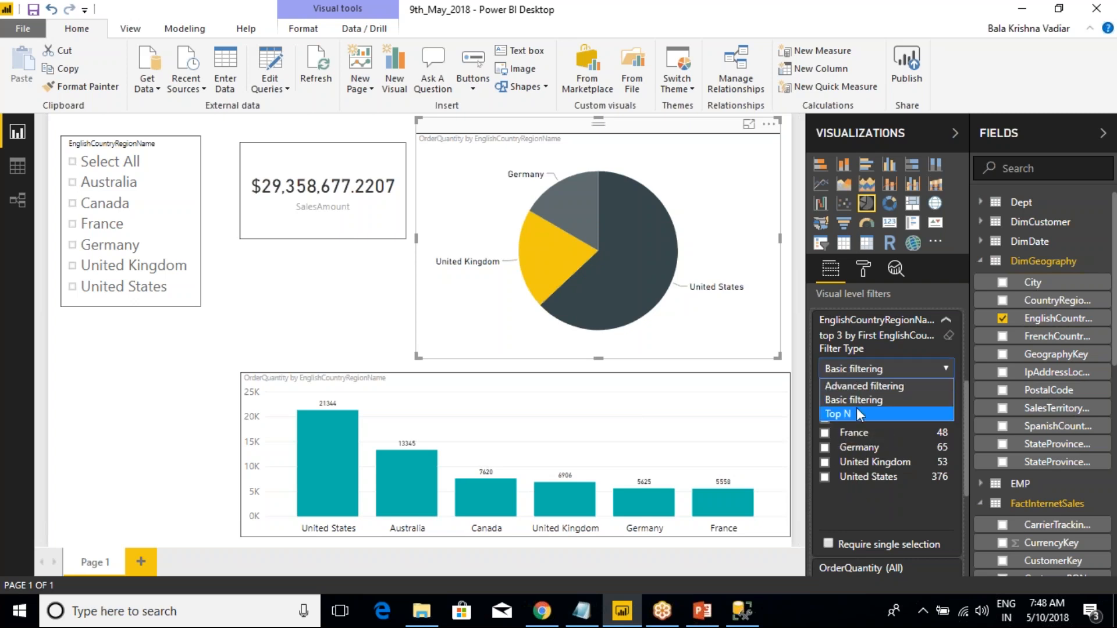
left_click(859, 389)
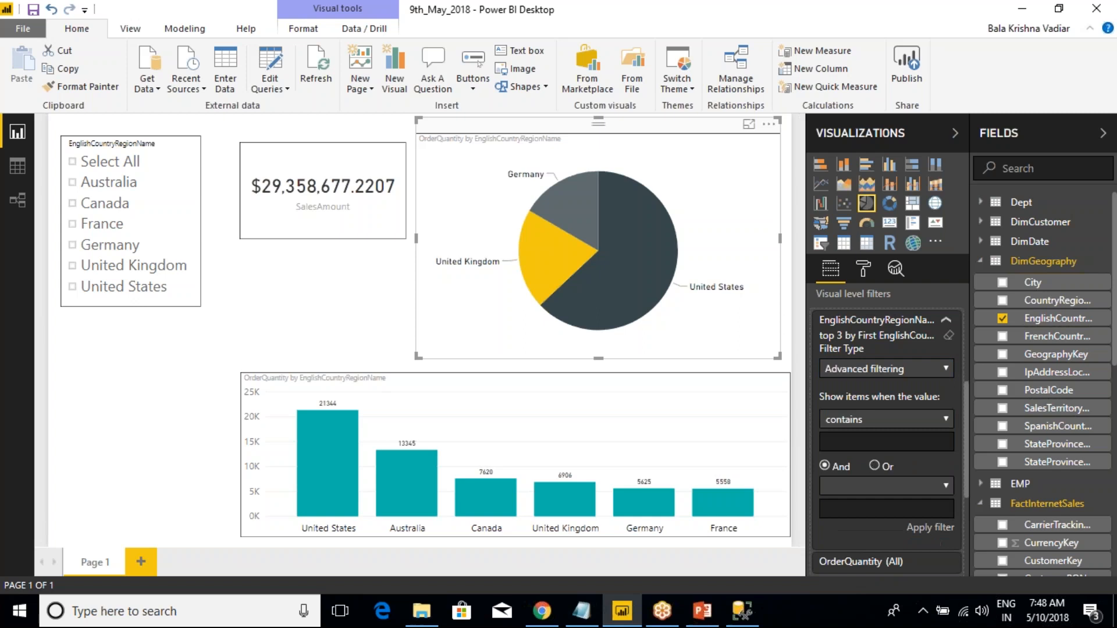
left_click(864, 422)
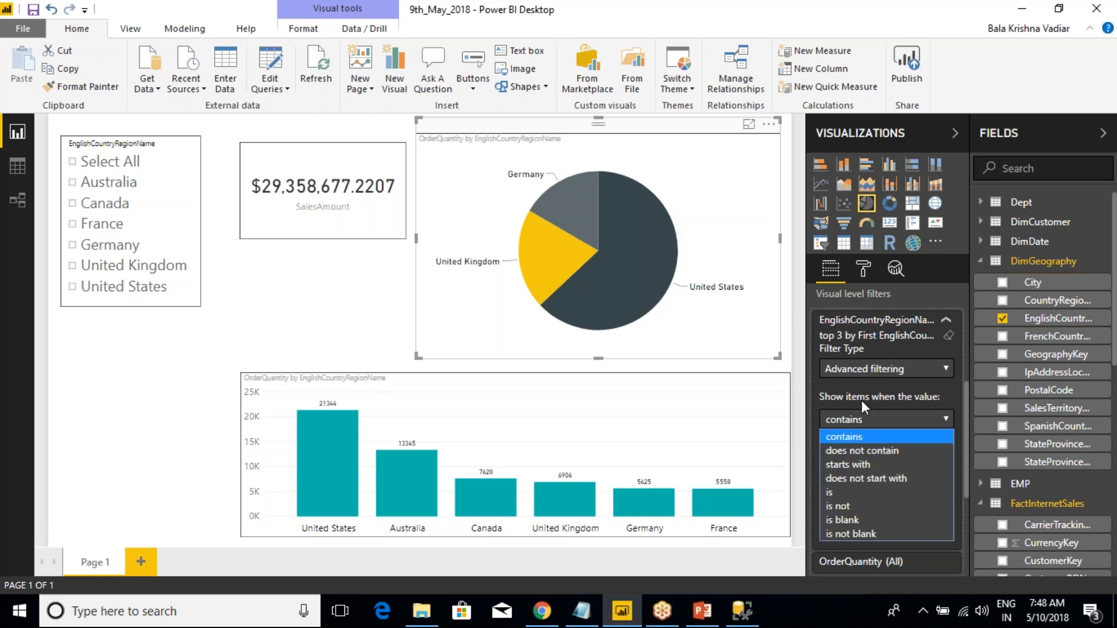
left_click(846, 435)
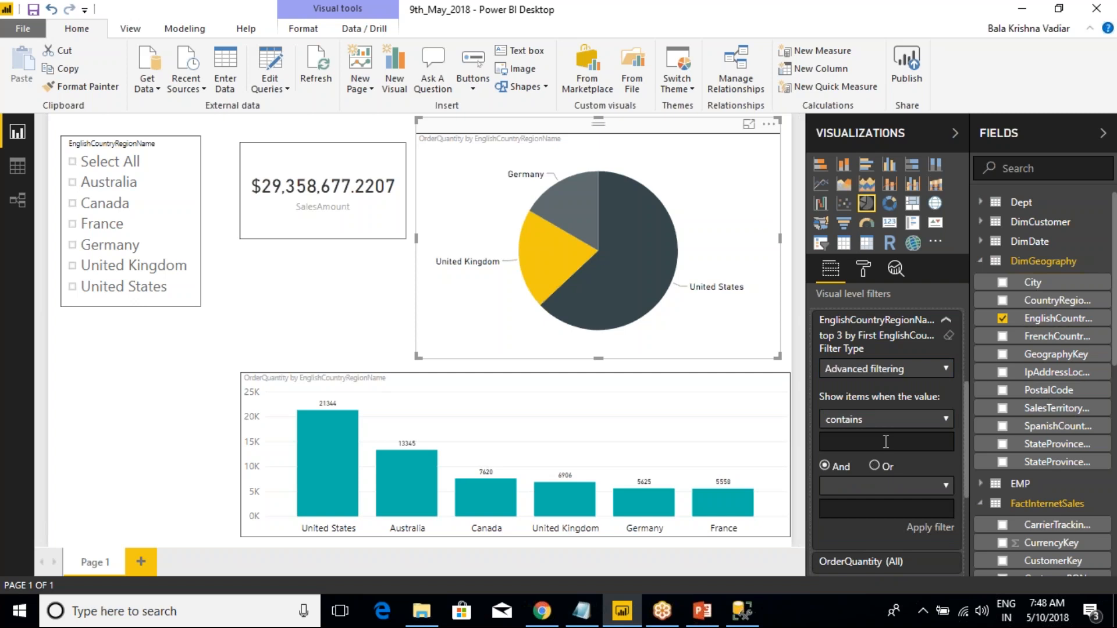
type("U")
scroll(885, 443, "down", 3)
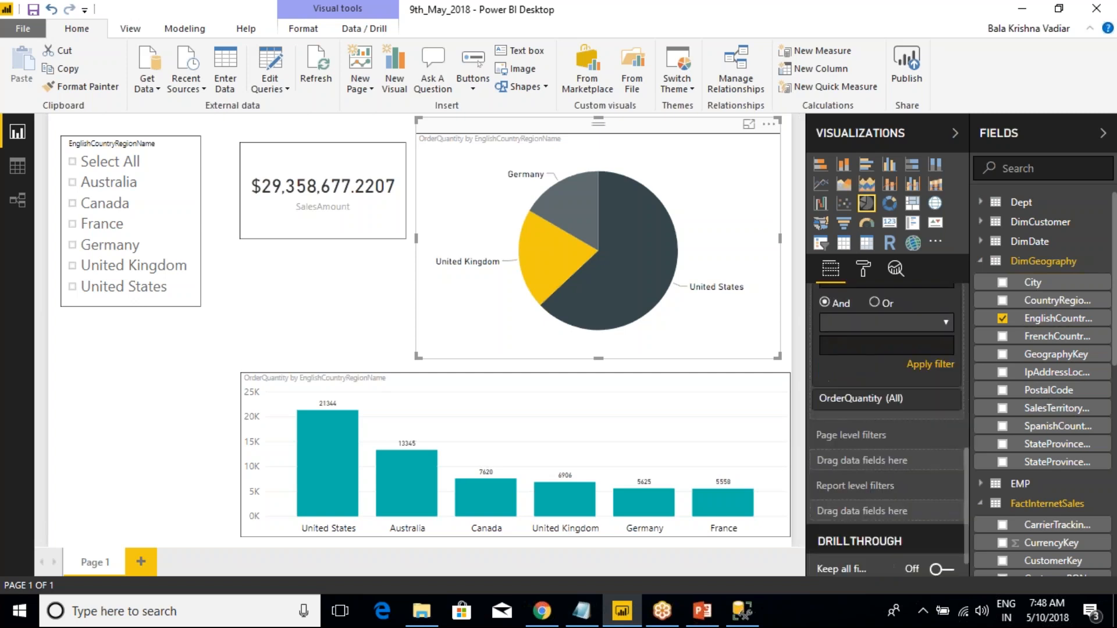
left_click(931, 364)
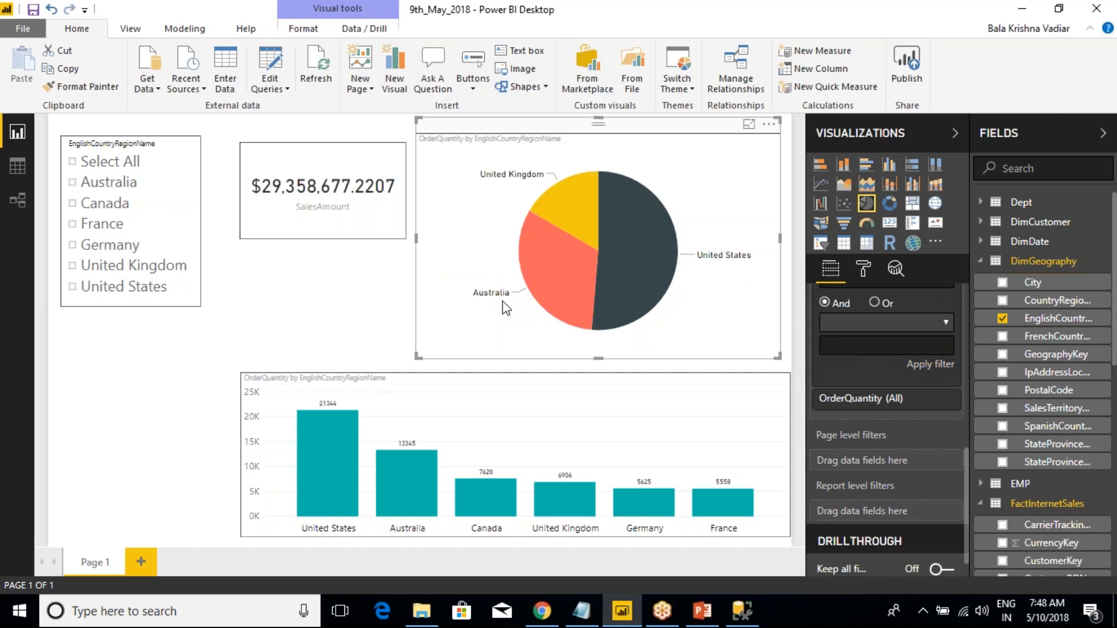
Step: Change the "contains" condition's value to "A" and apply the filter
mouse_move(528, 212)
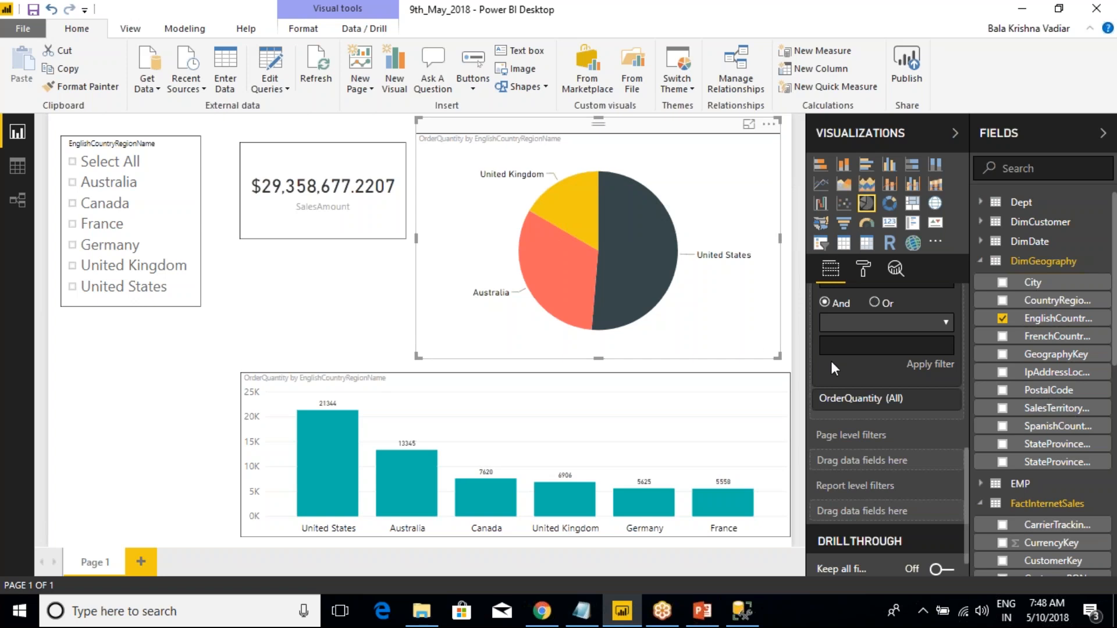
scroll(891, 353, "up", 2)
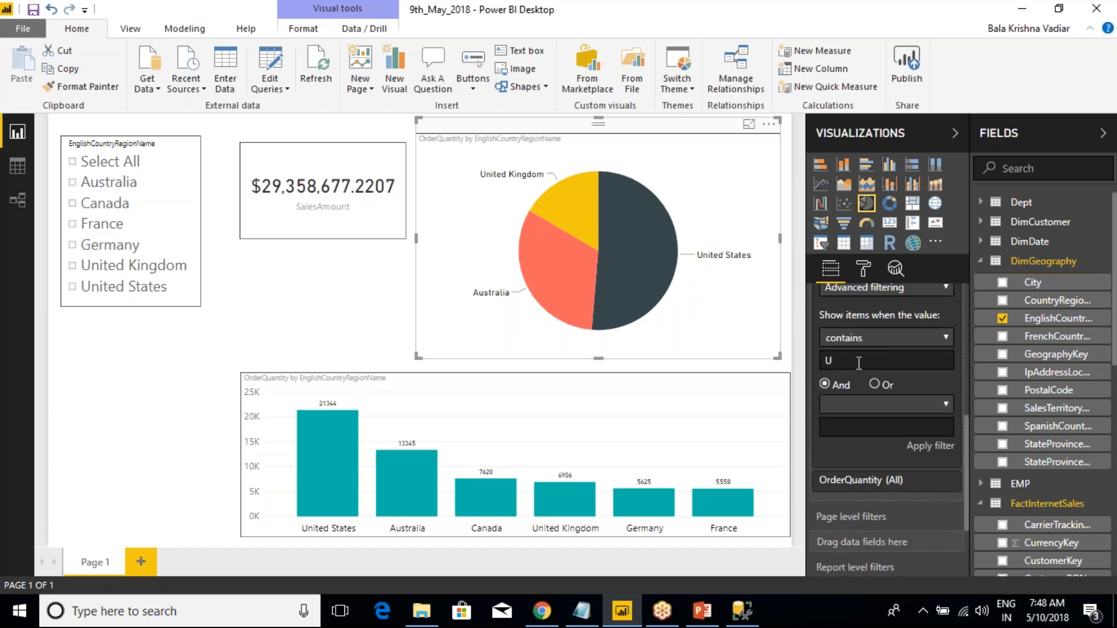
key("BackSpace")
type("A")
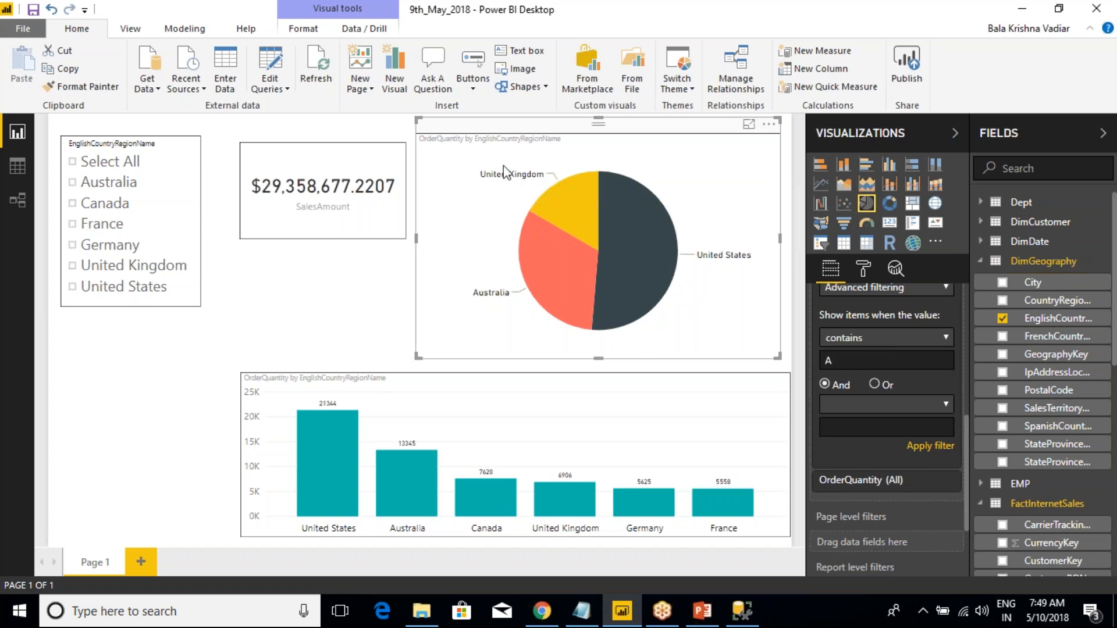
left_click(930, 447)
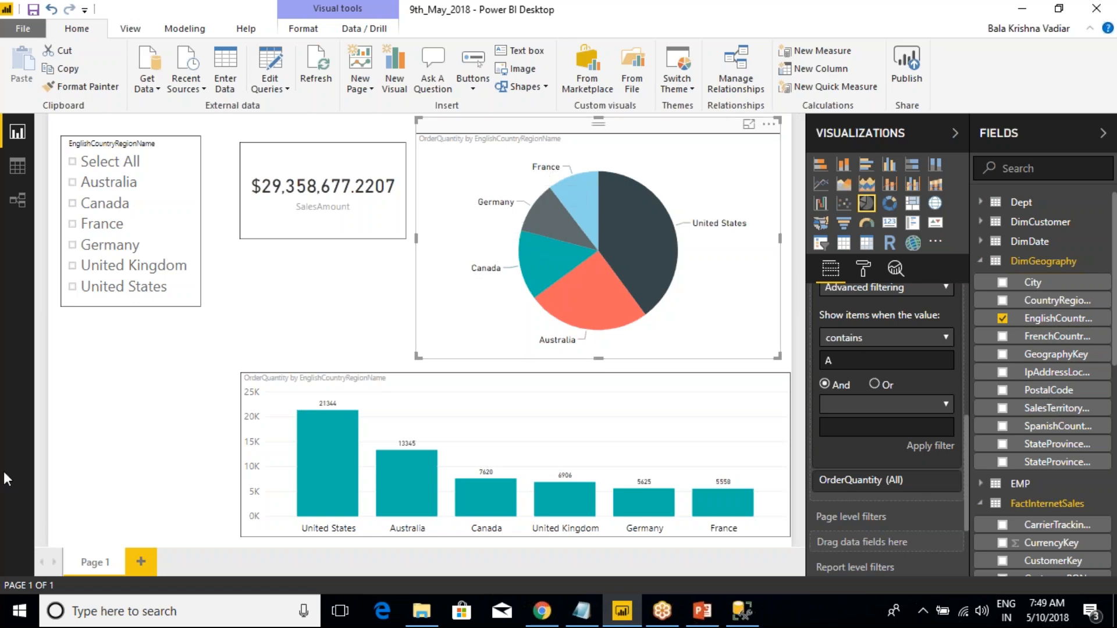
Step: Change the advanced filter's condition to "starts with" for the value A and apply it
left_click(865, 336)
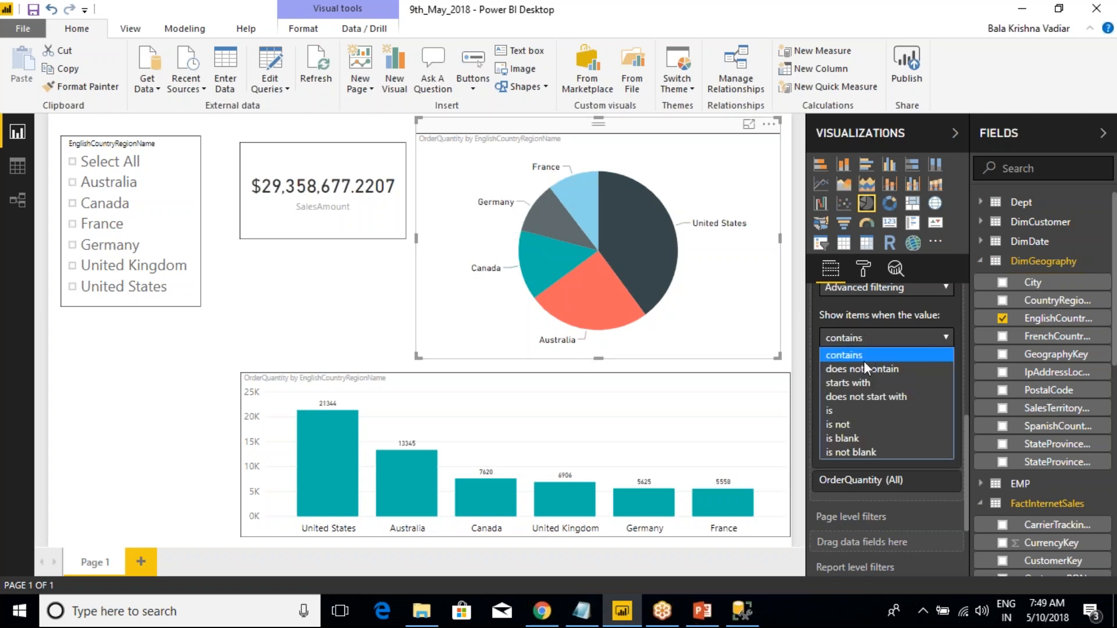
left_click(863, 382)
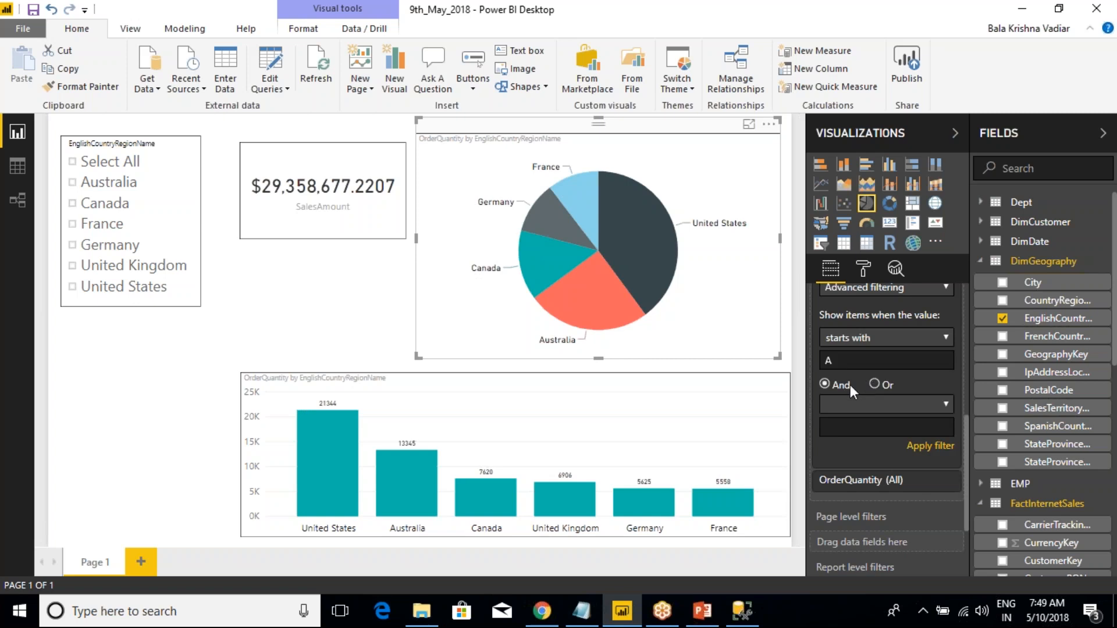
left_click(934, 452)
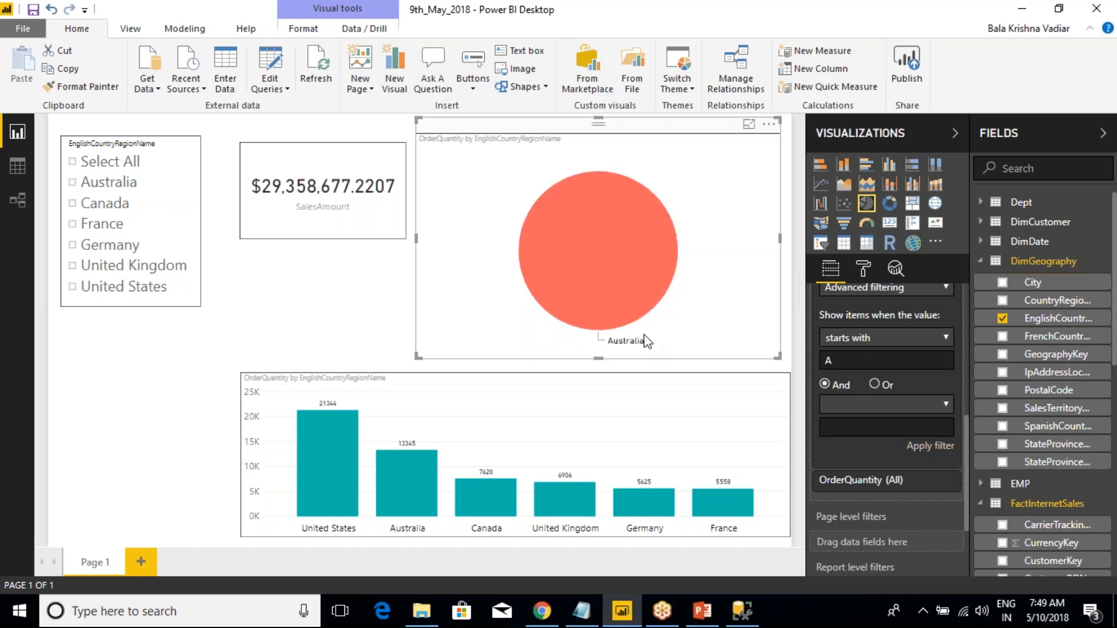
left_click(881, 343)
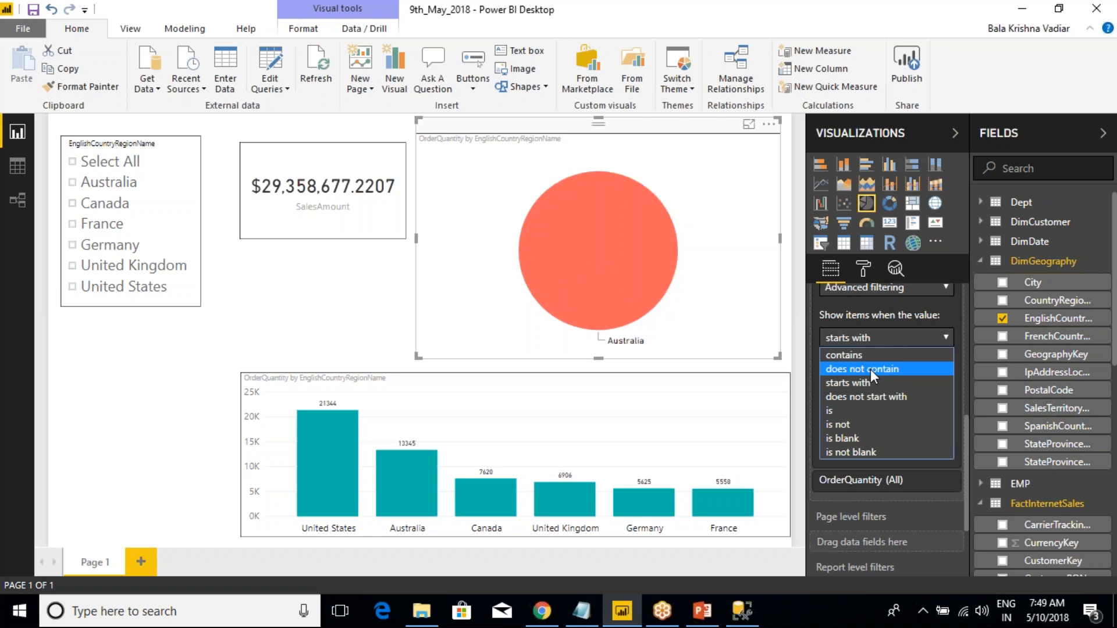
left_click(881, 338)
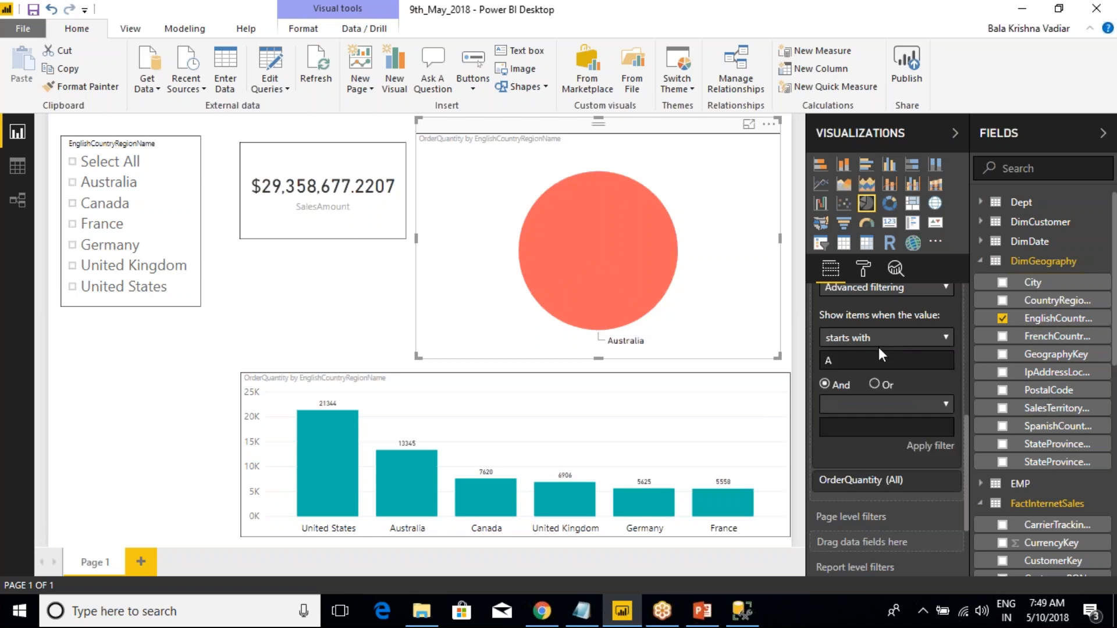
Step: Clear the EnglishCountryRegionName visual level filter from the pie chart
scroll(882, 348, "up", 5)
scroll(872, 414, "down", 4)
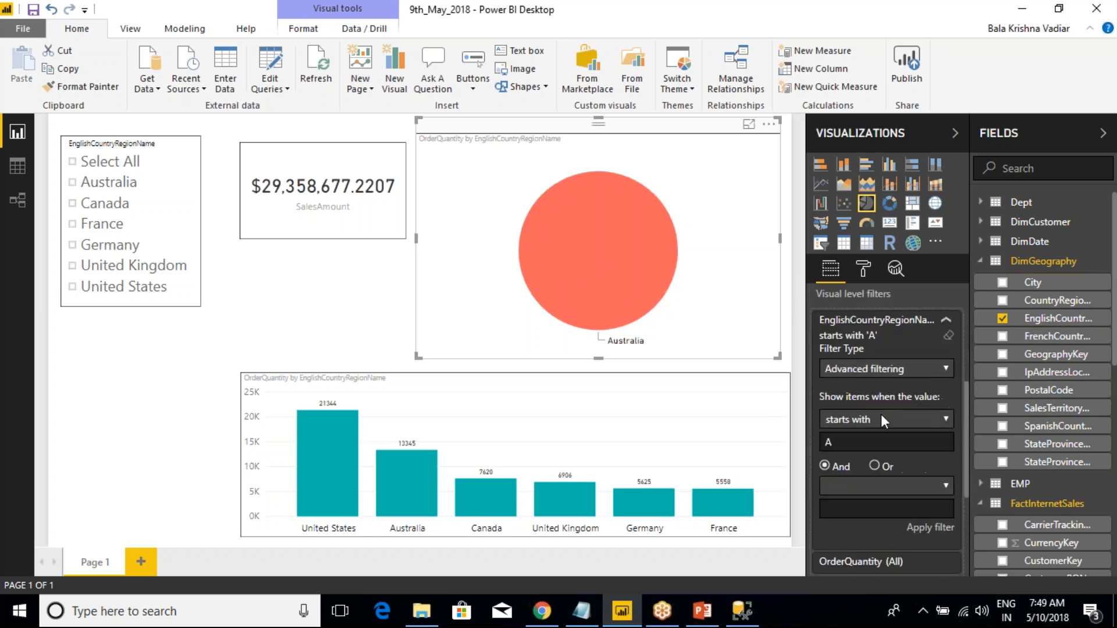
left_click(927, 370)
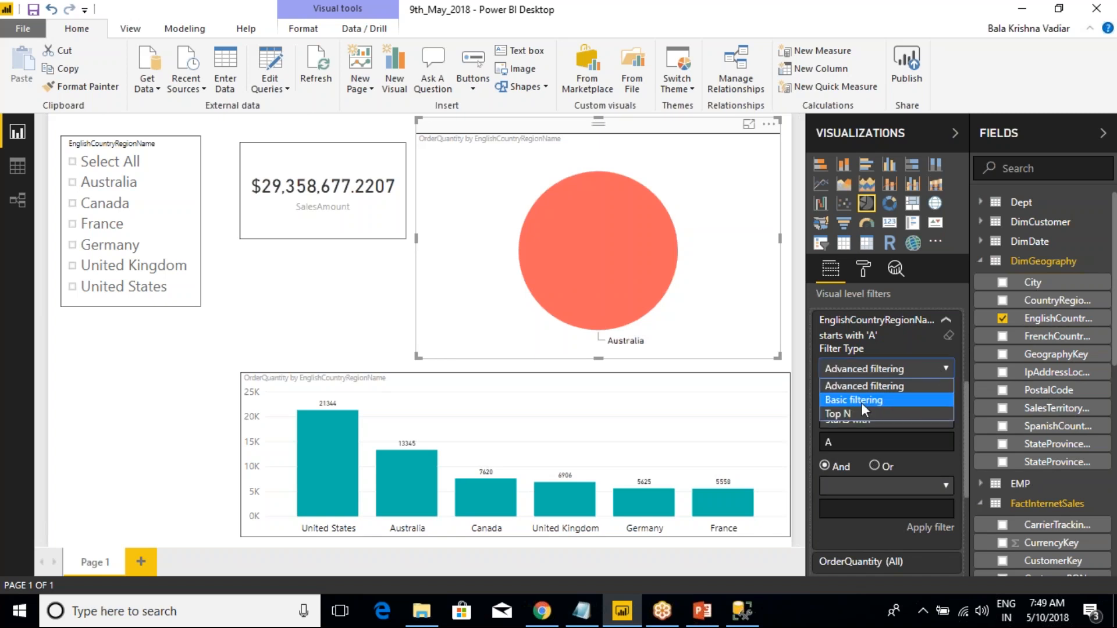
left_click(948, 338)
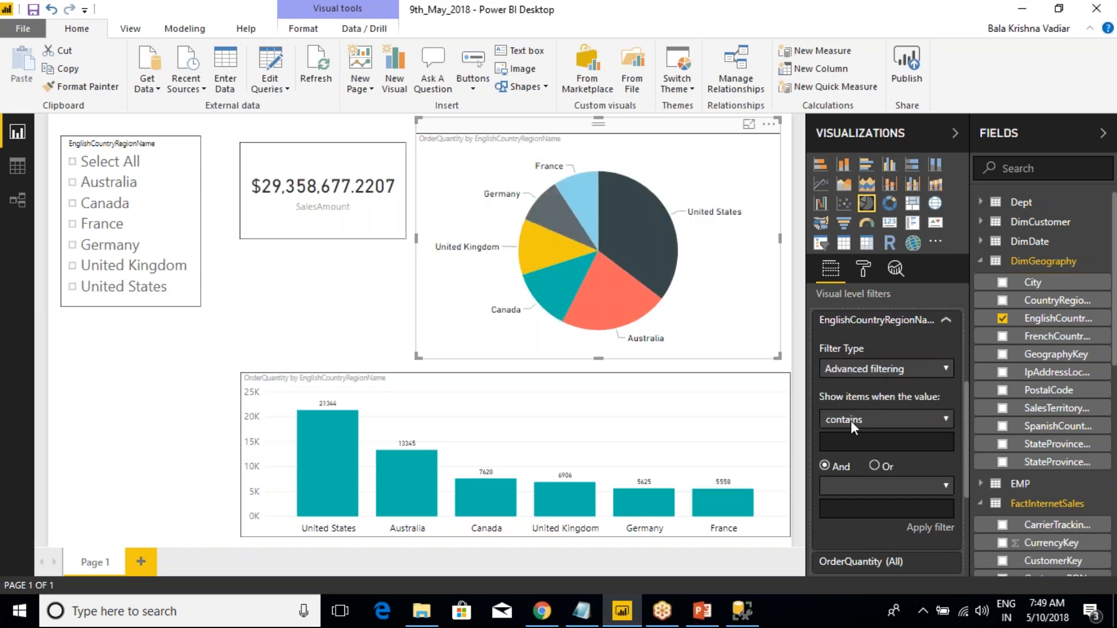
Step: Cross-highlight the report by the pie chart's France and United States slices, and clear the highlight
left_click(594, 177)
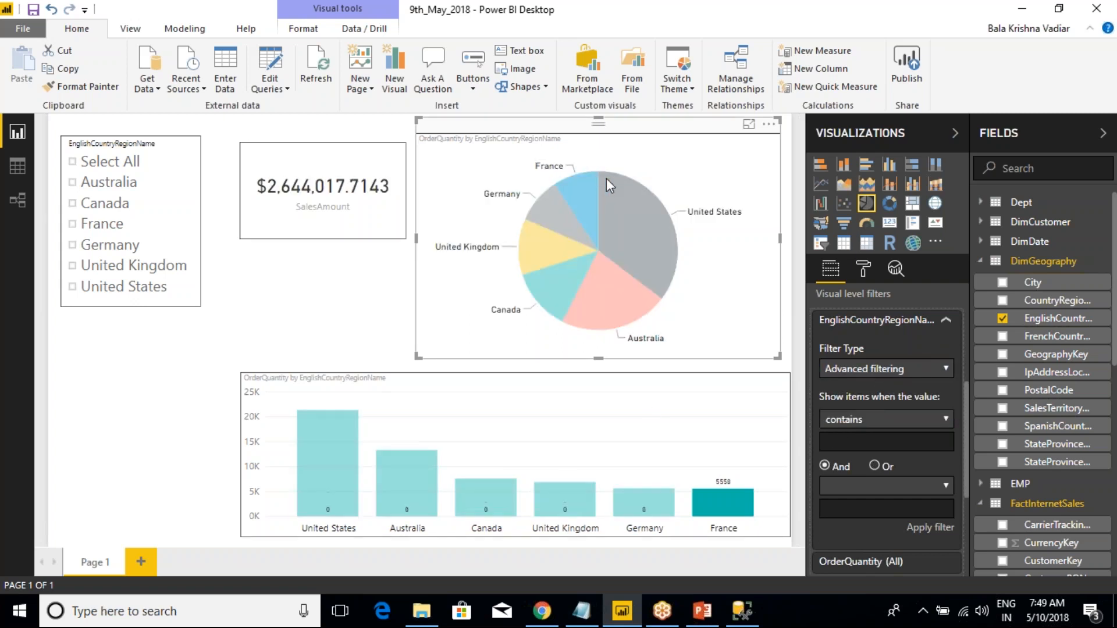
left_click(606, 190)
left_click(647, 221)
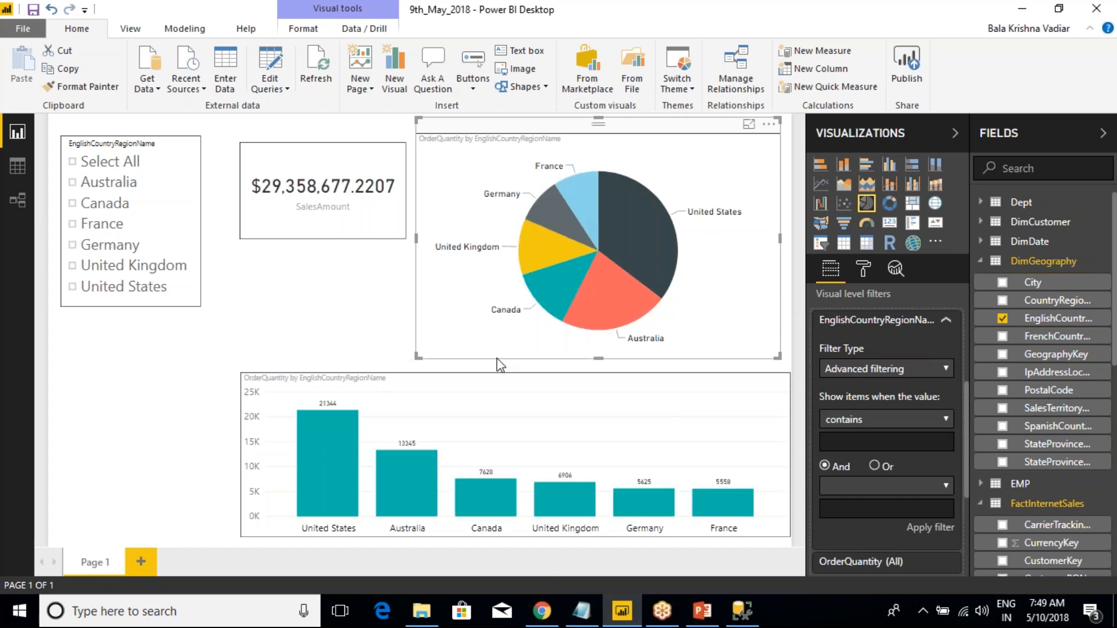
Step: Switch to the Class Notes in Notepad and select the Visual filter entry with its three filter types
left_click(589, 617)
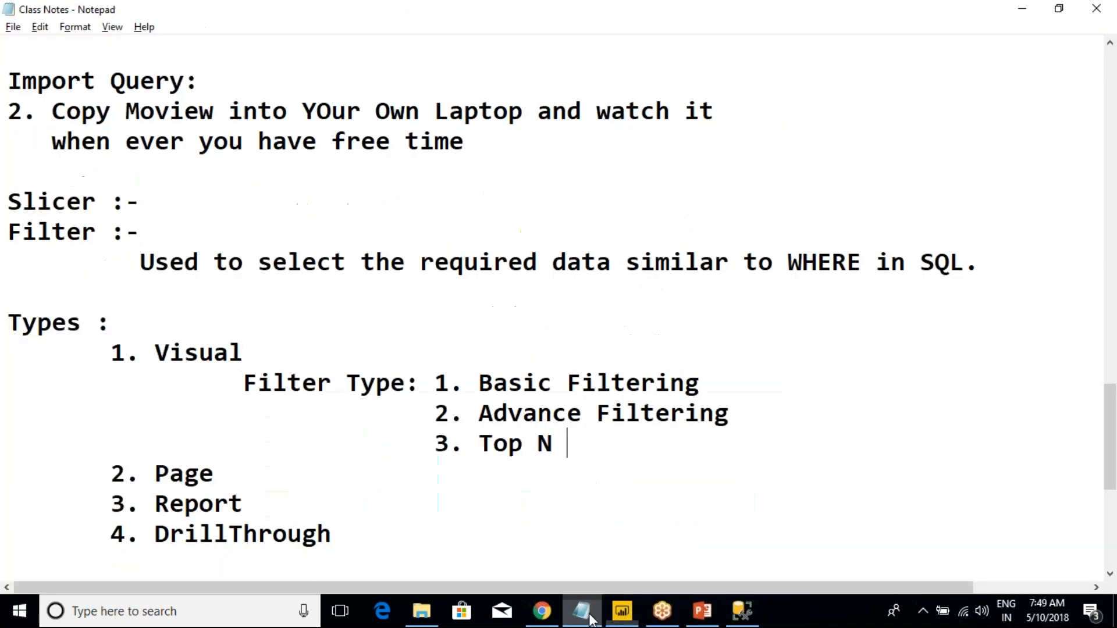
left_click_drag(588, 447, 58, 407)
key("shift+Up")
key("shift+Up")
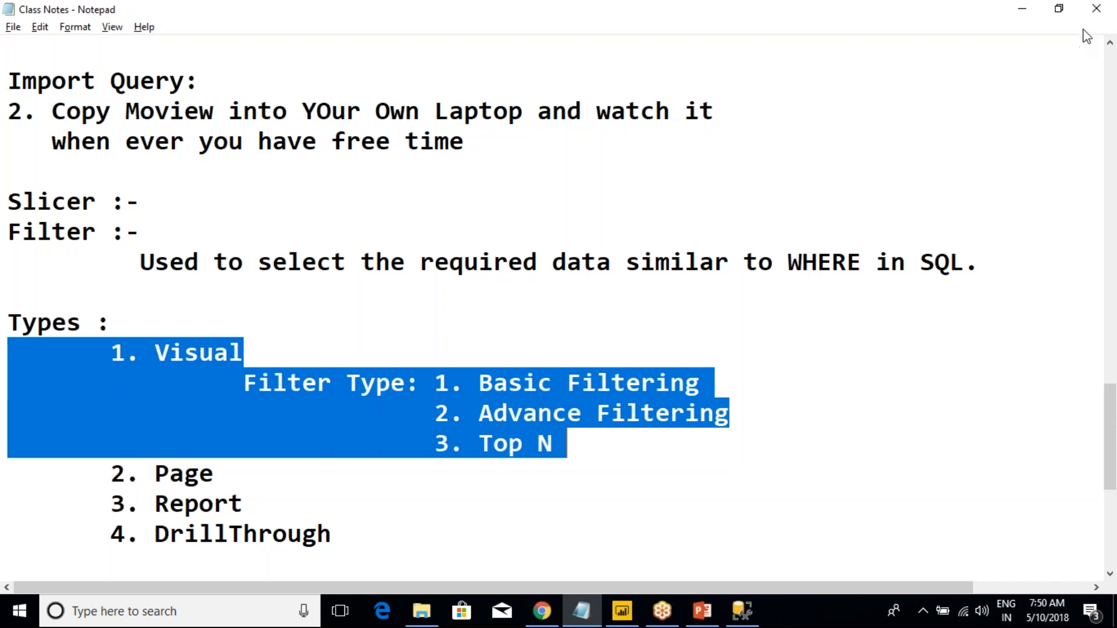
Step: Clear the selection in the Class Notes and place the cursor at the end of the Page filter entry
left_click(1046, 28)
left_click(551, 411)
scroll(547, 411, "down", 1)
left_click_drag(111, 385, 229, 387)
left_click(229, 389)
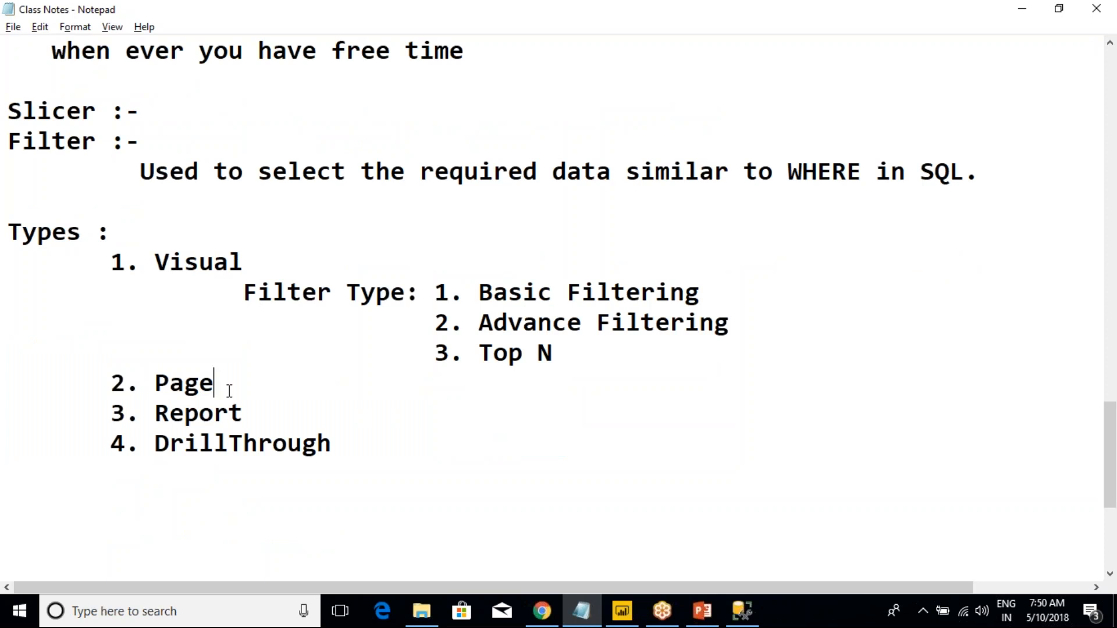
Step: Switch to Power BI Desktop and set the pie chart's EnglishCountryRegionName filter type to Basic filtering, then collapse that filter
key("alt+Tab")
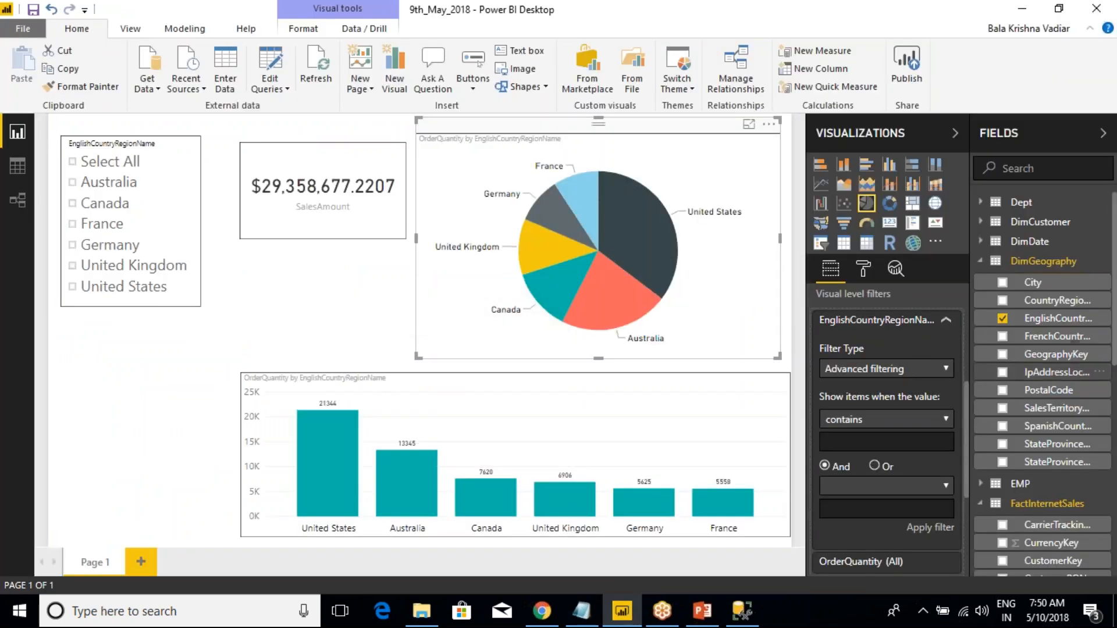
scroll(858, 389, "up", 3)
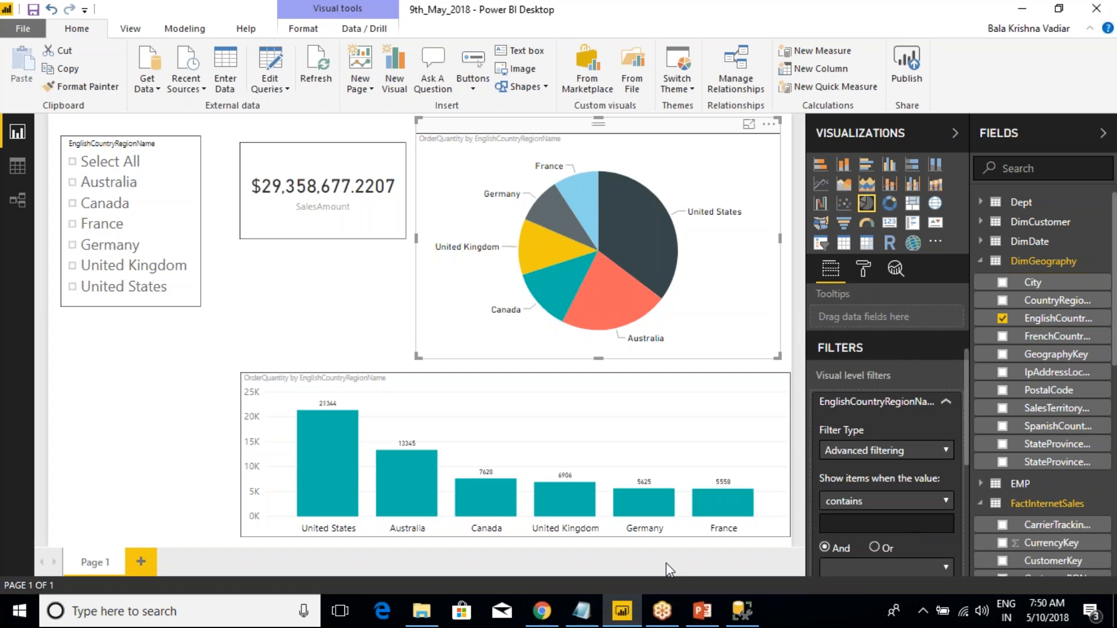
left_click(887, 403)
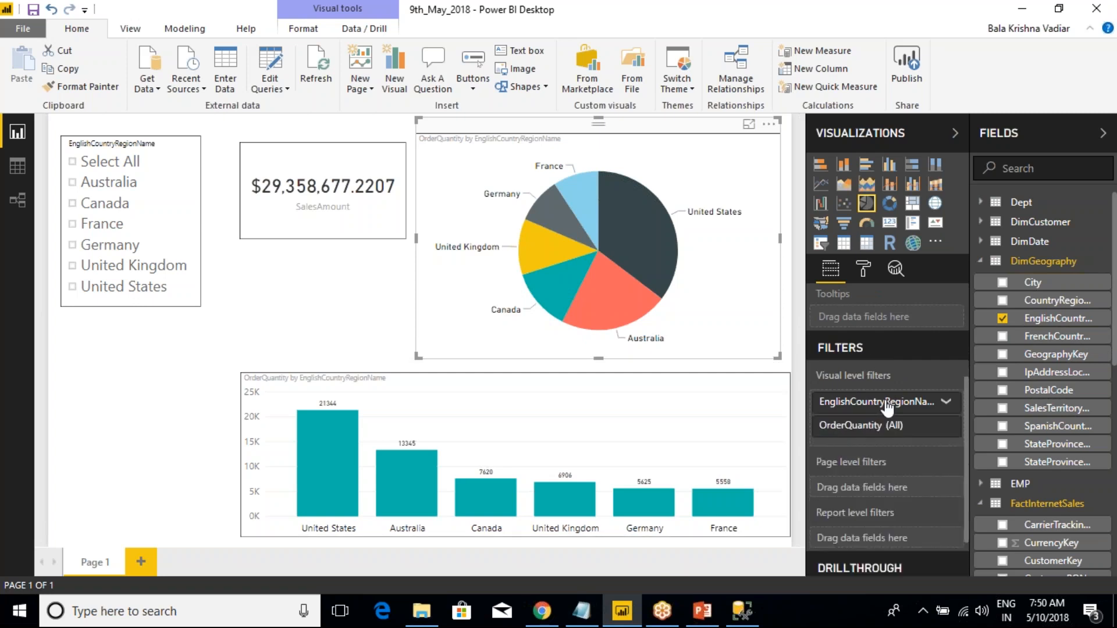
left_click(887, 402)
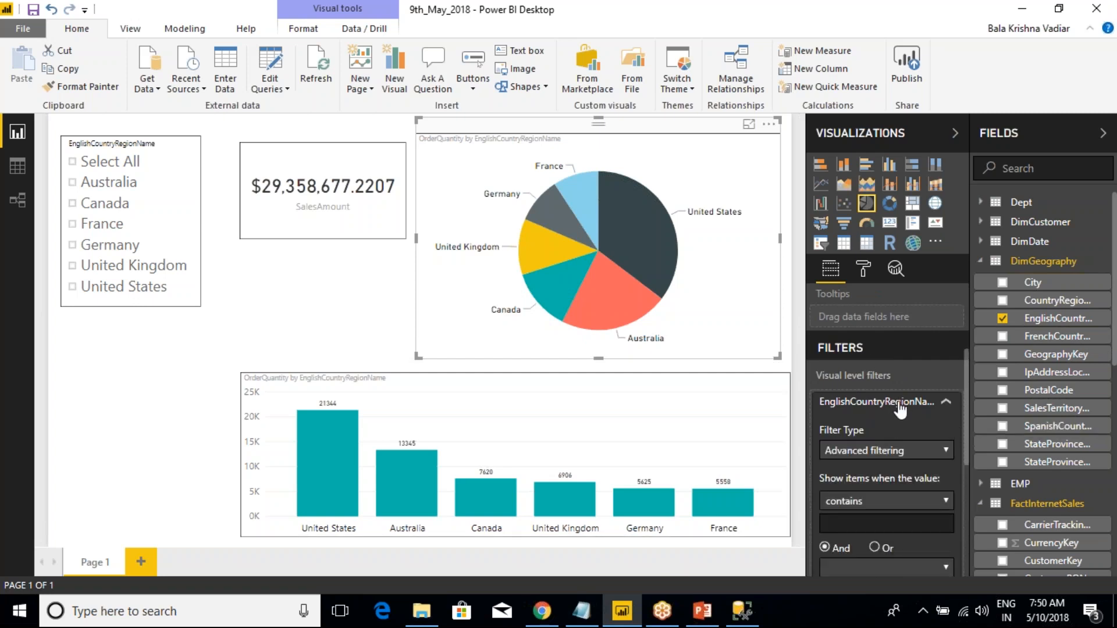
left_click(889, 450)
left_click(857, 487)
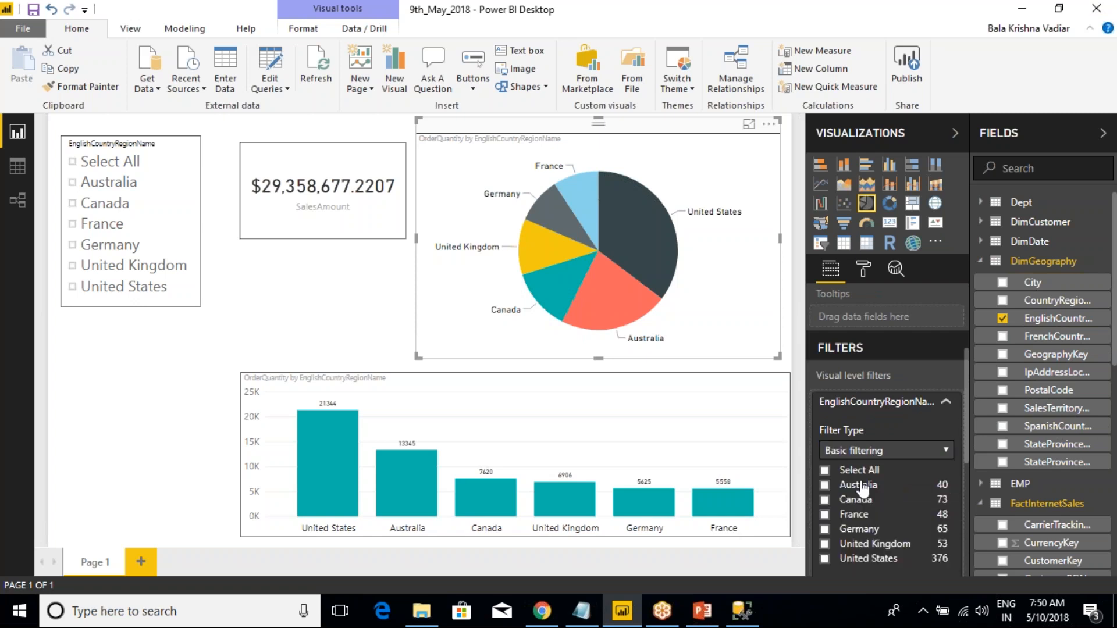
left_click(905, 402)
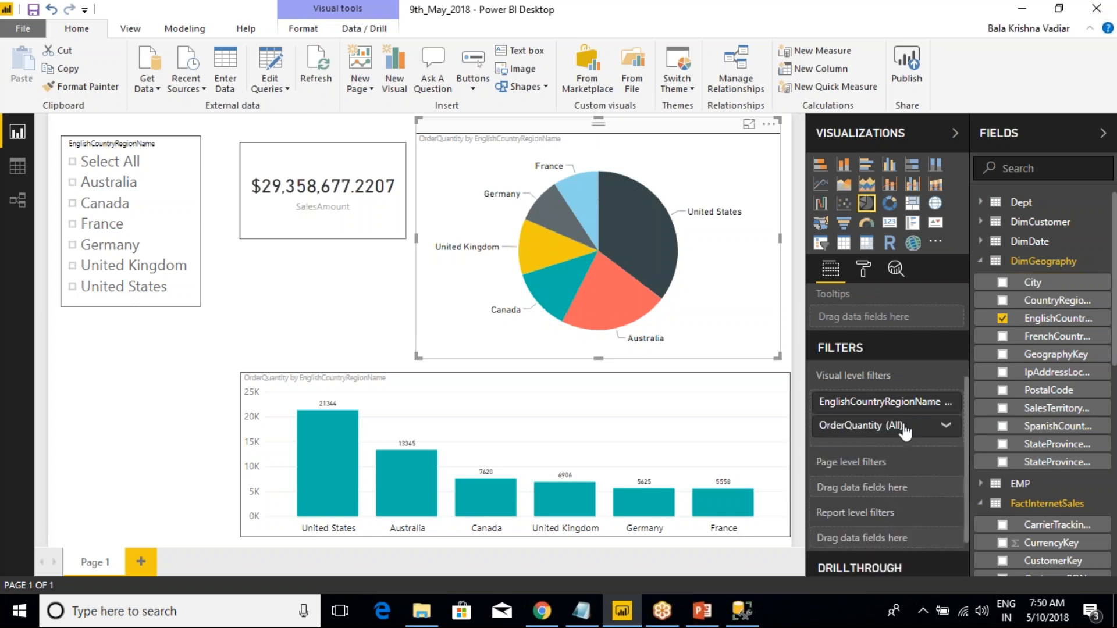
scroll(901, 434, "down", 1)
scroll(901, 433, "down", 2)
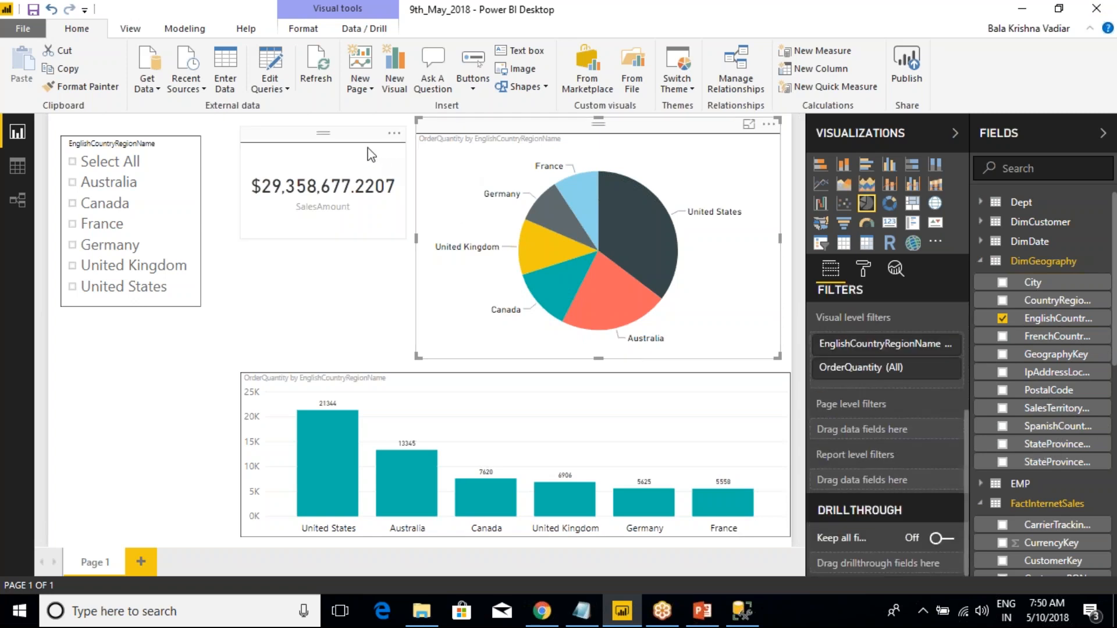
Step: Deselect the pie chart and view the options offered for Page 1, leaving the report page without any extra visual
left_click(216, 330)
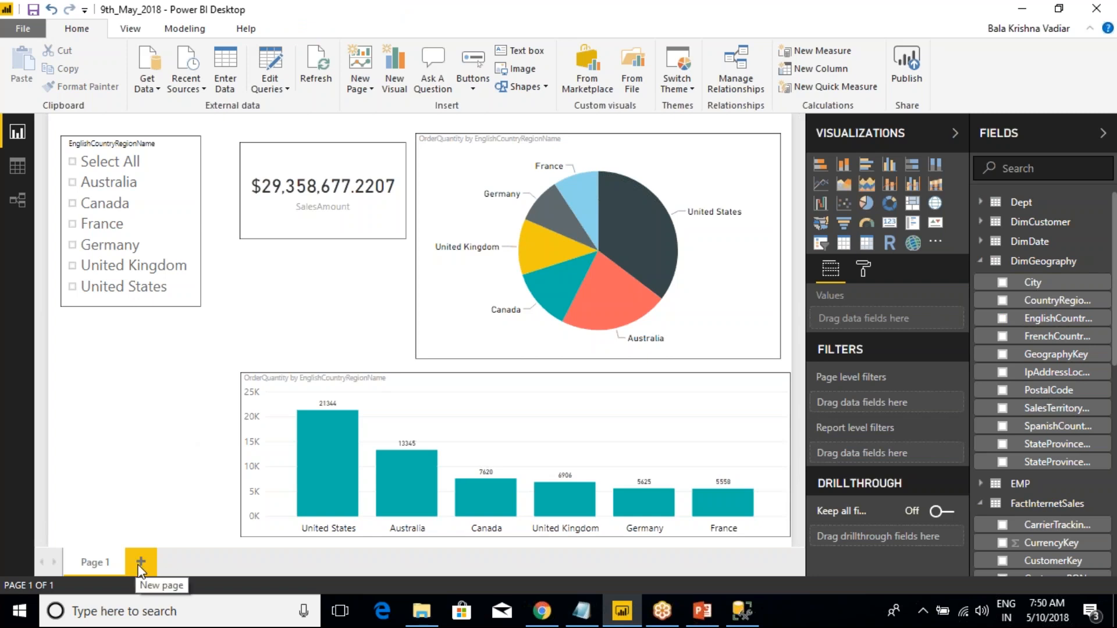
right_click(95, 563)
left_click(116, 478)
right_click(81, 568)
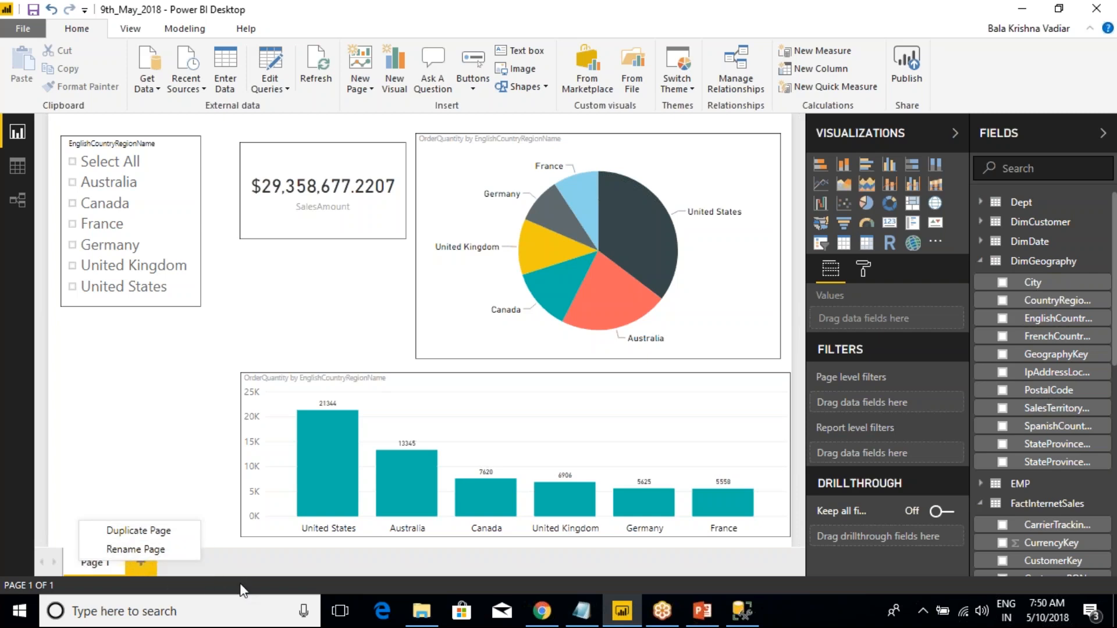
left_click(272, 553)
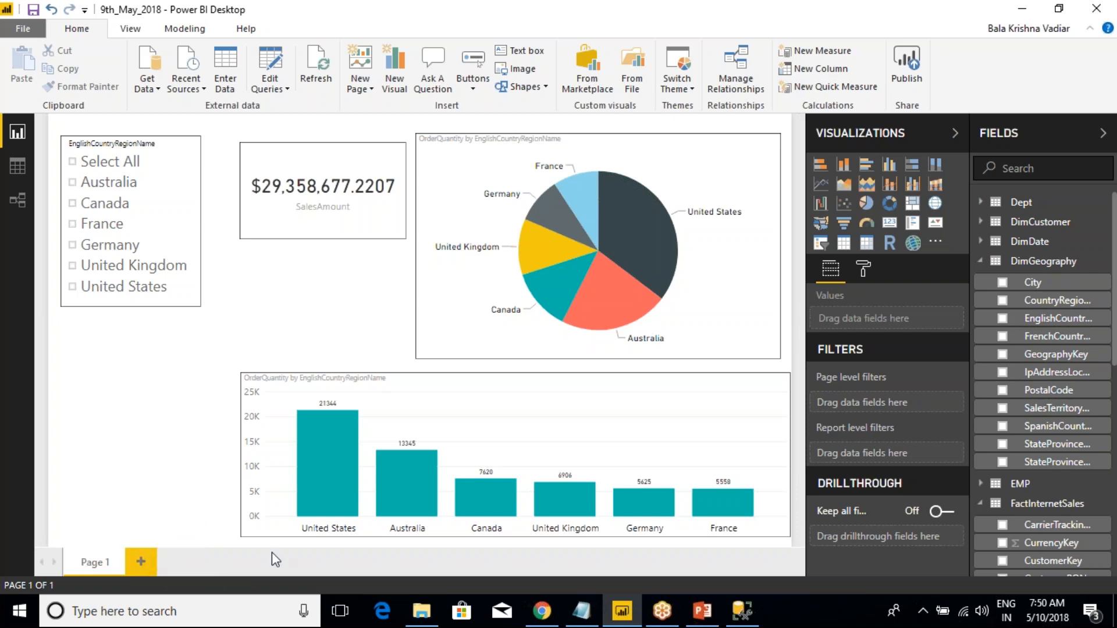
right_click(90, 565)
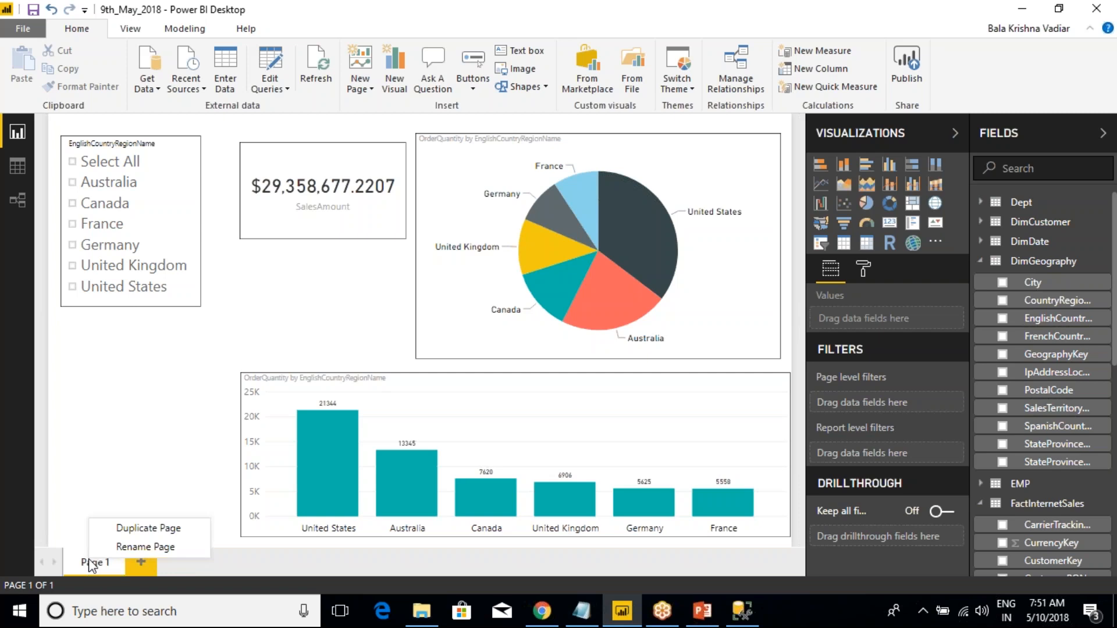
left_click(118, 347)
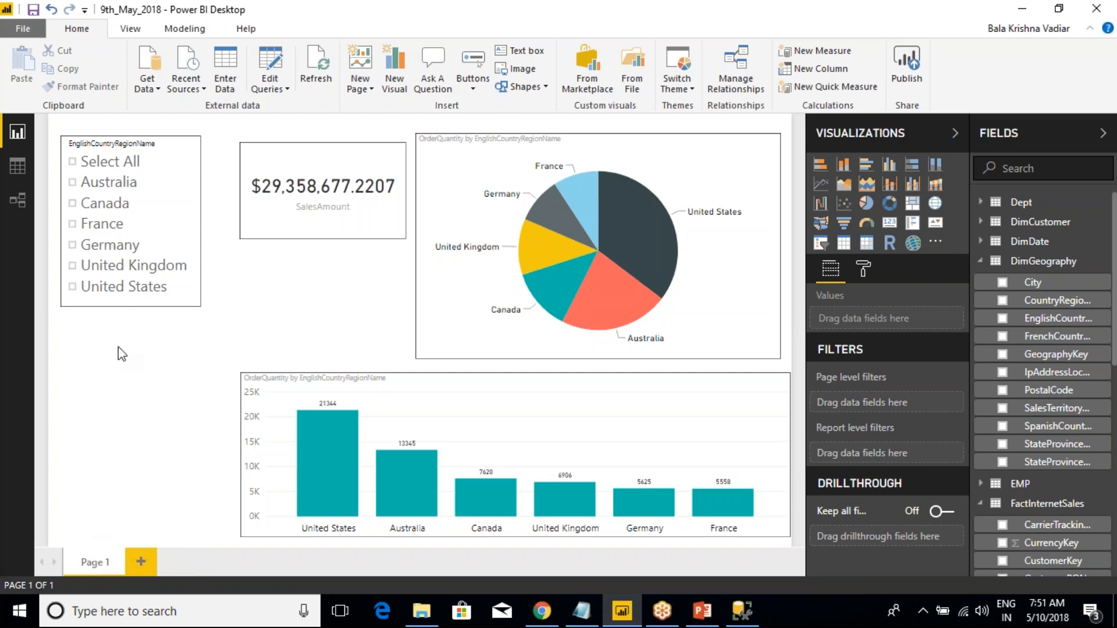
double_click(117, 347)
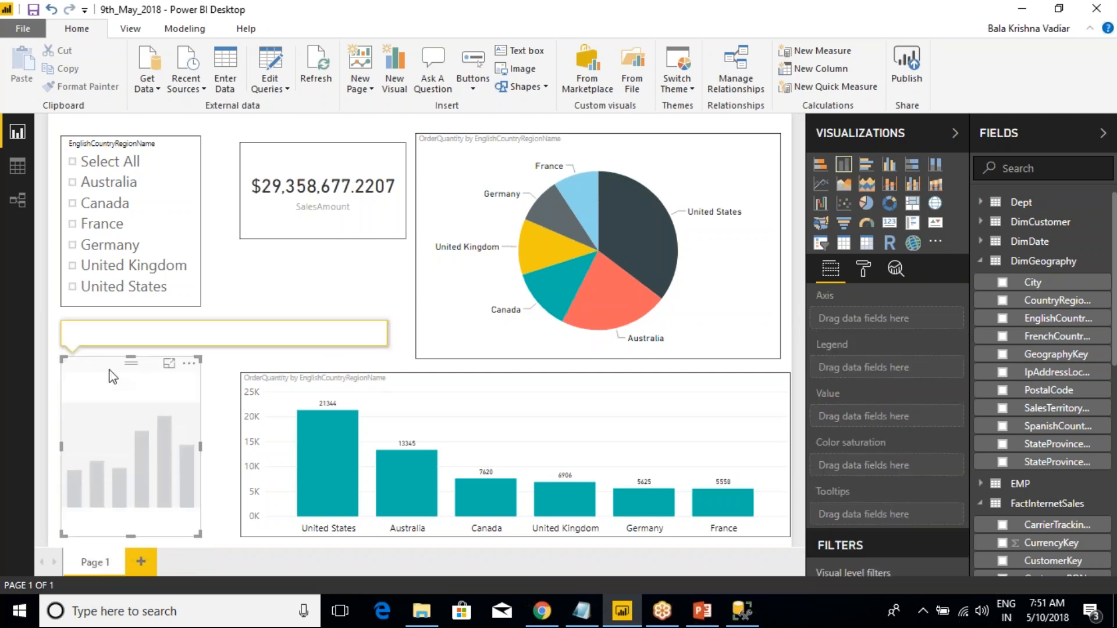
left_click(324, 276)
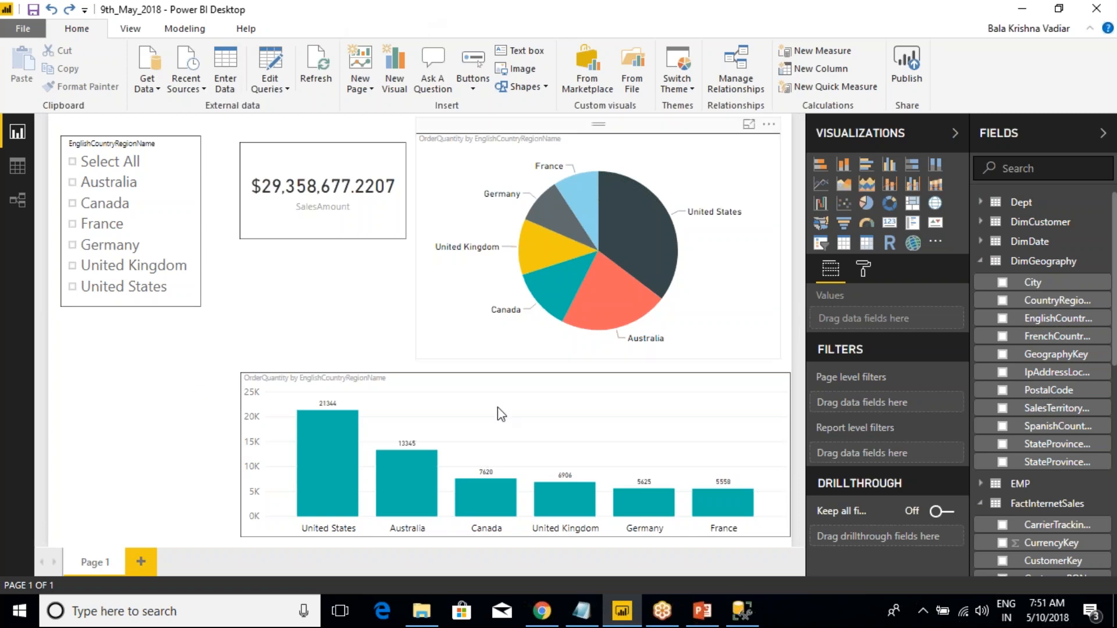
Step: Switch to the Class Notes in Notepad and add the line "What is the Version/ Which Version of Power BI desktop ???" below the filter types
key("alt+Tab")
left_click(319, 443)
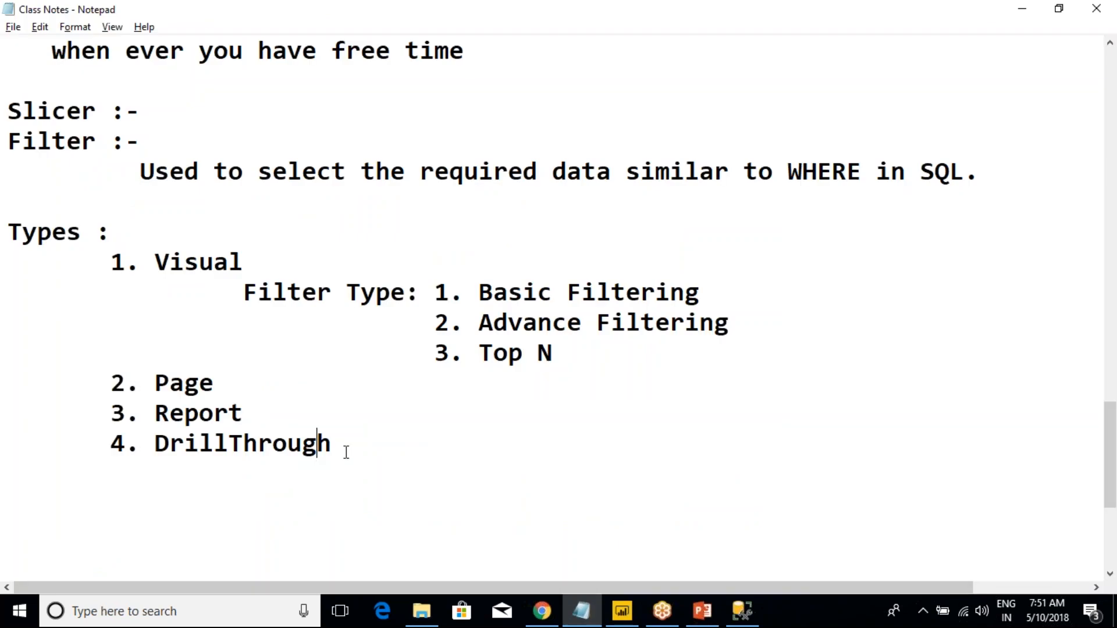
scroll(371, 404, "down", 1)
left_click(400, 363)
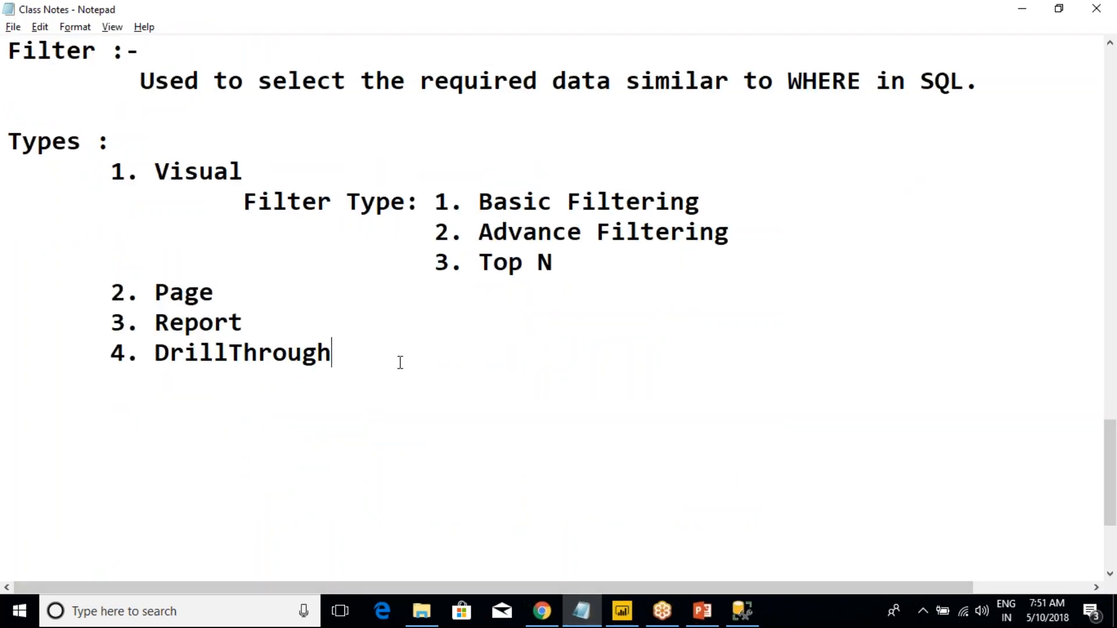
key("Return")
key("Return")
type("What I")
key("BackSpace")
type("is the Version/ WHich")
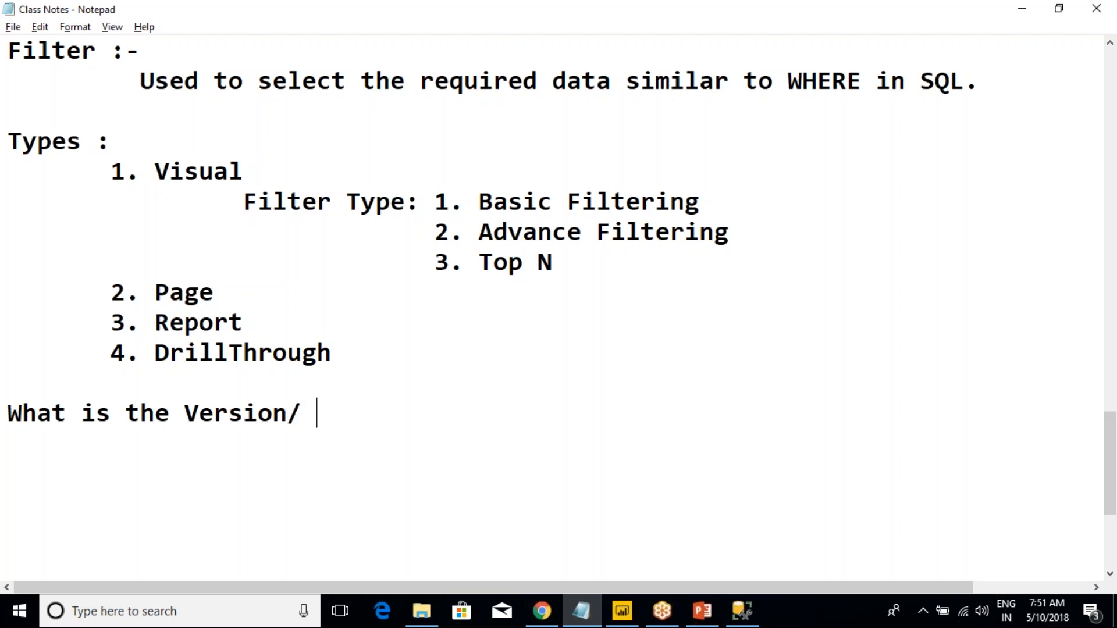
key("BackSpace")
key("BackSpace")
key("BackSpace")
key("BackSpace")
key("BackSpace")
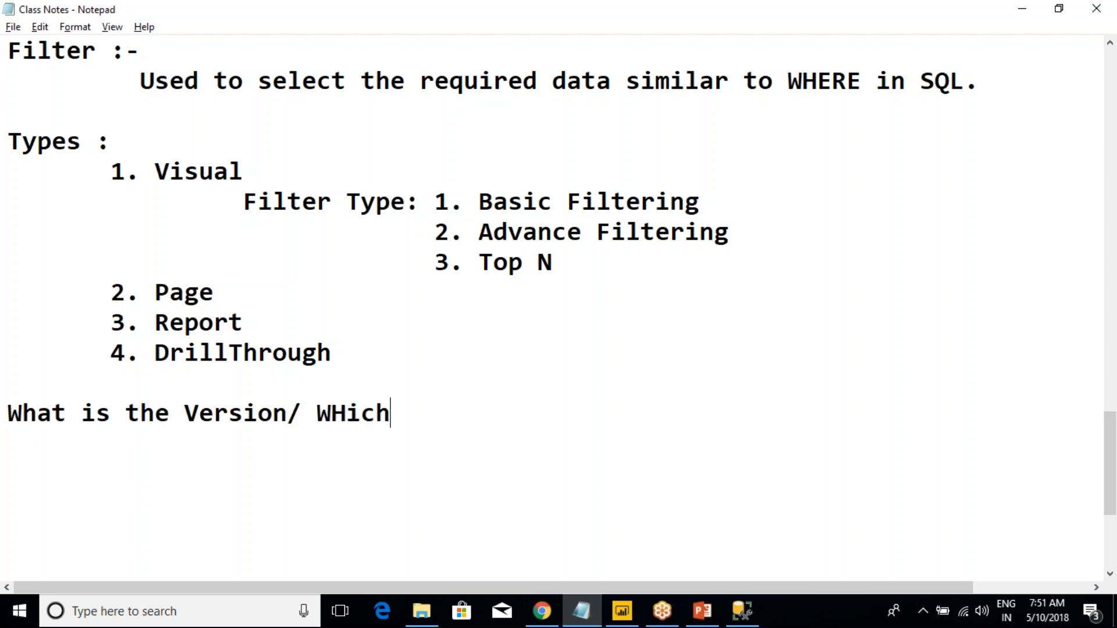
type("hich Version of ")
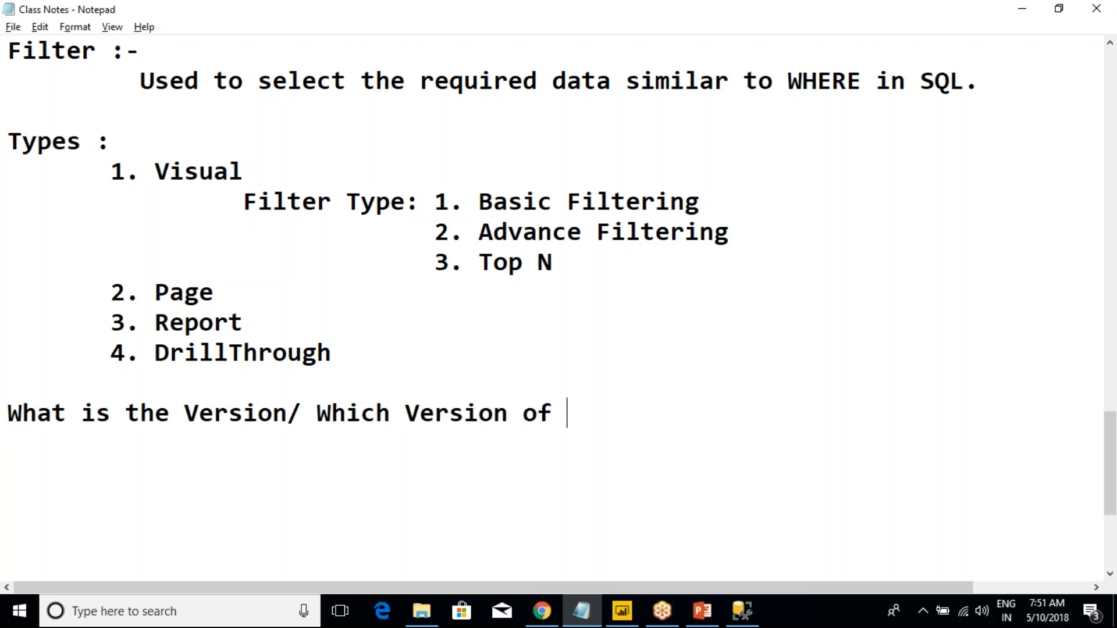
type("Power BI d")
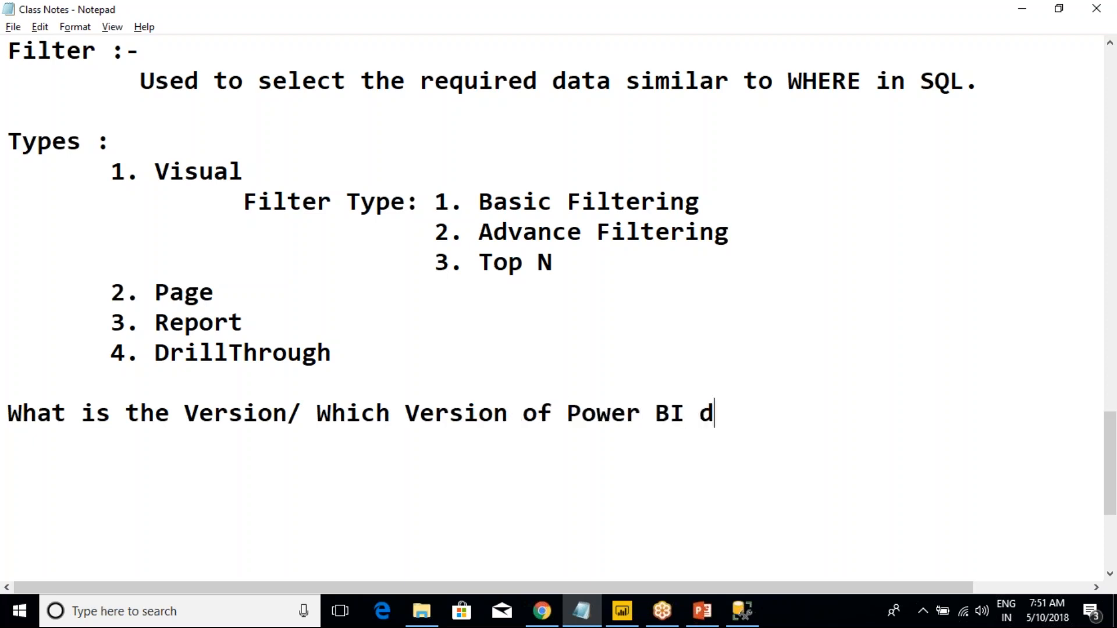
type("esktop ")
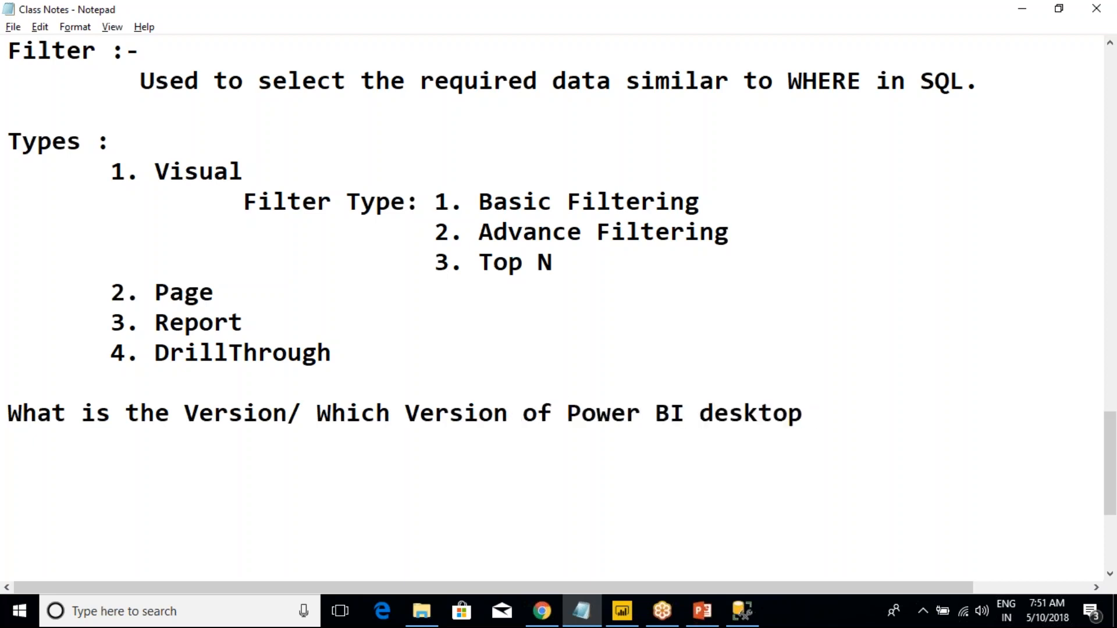
type("???")
left_click(447, 430)
key("End")
key("Return")
mouse_move(626, 616)
left_click(628, 414)
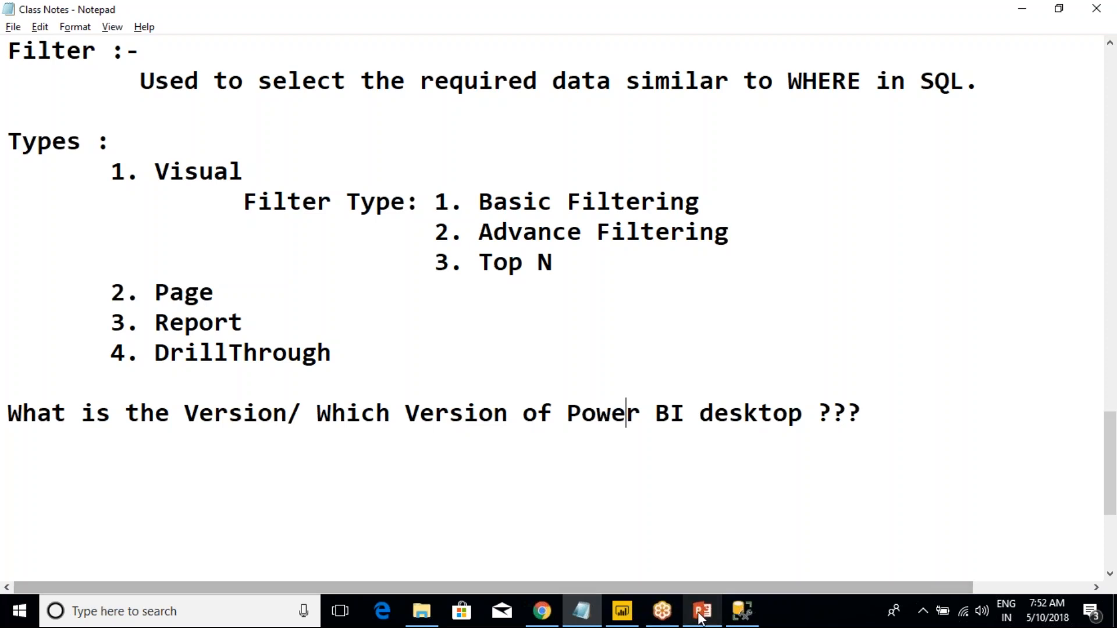
Step: Switch to Power BI Desktop, examine the version and release month in its About information, and close it
left_click(622, 611)
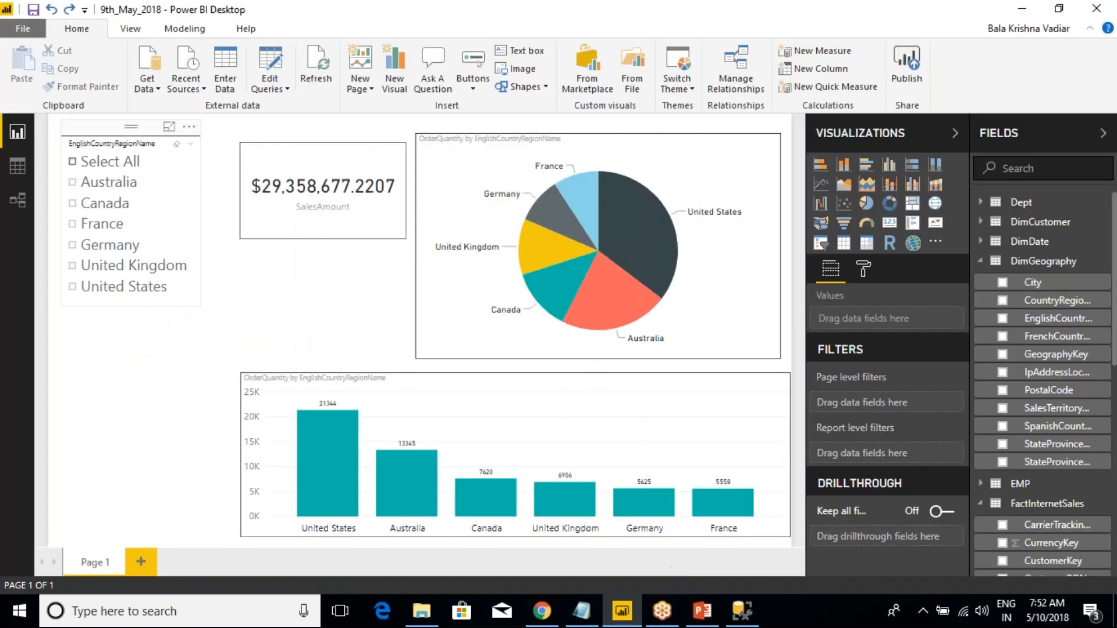
left_click(15, 26)
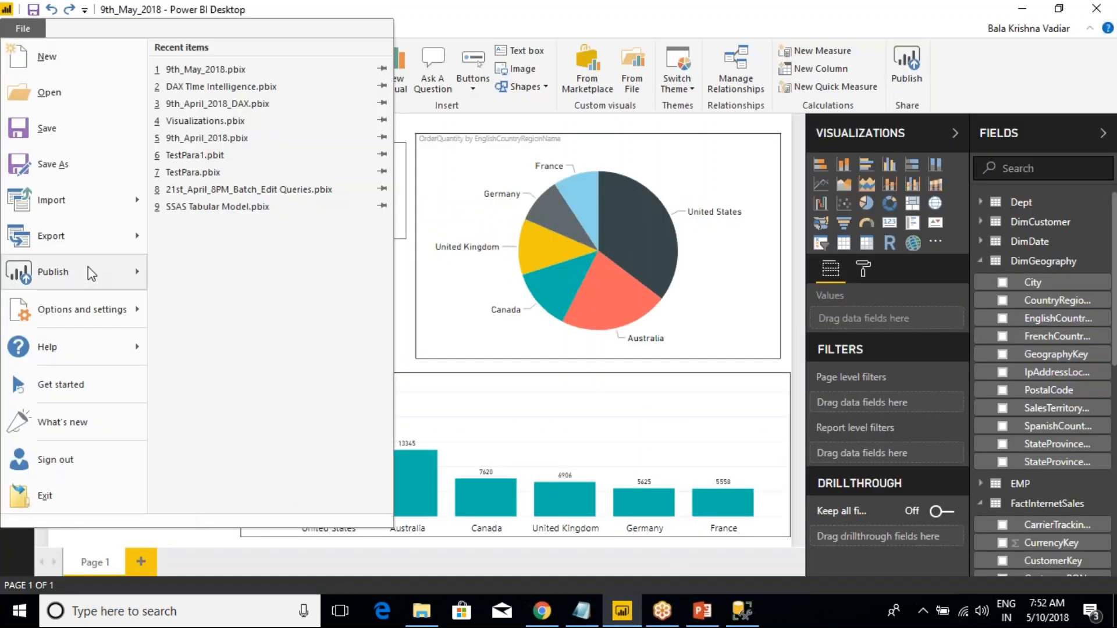
mouse_move(87, 346)
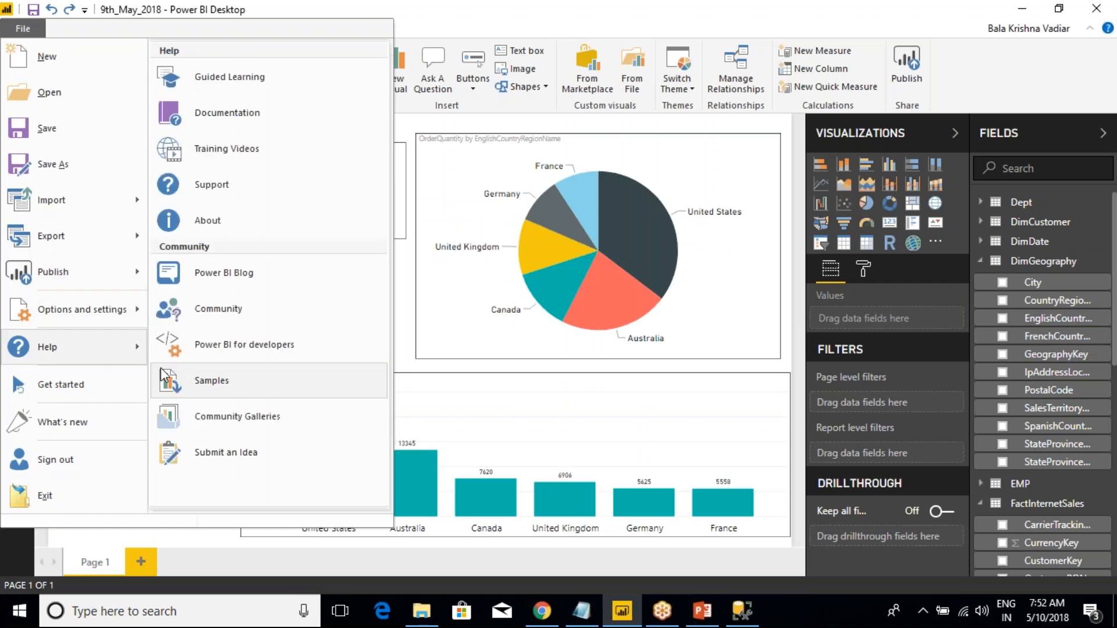
left_click(209, 221)
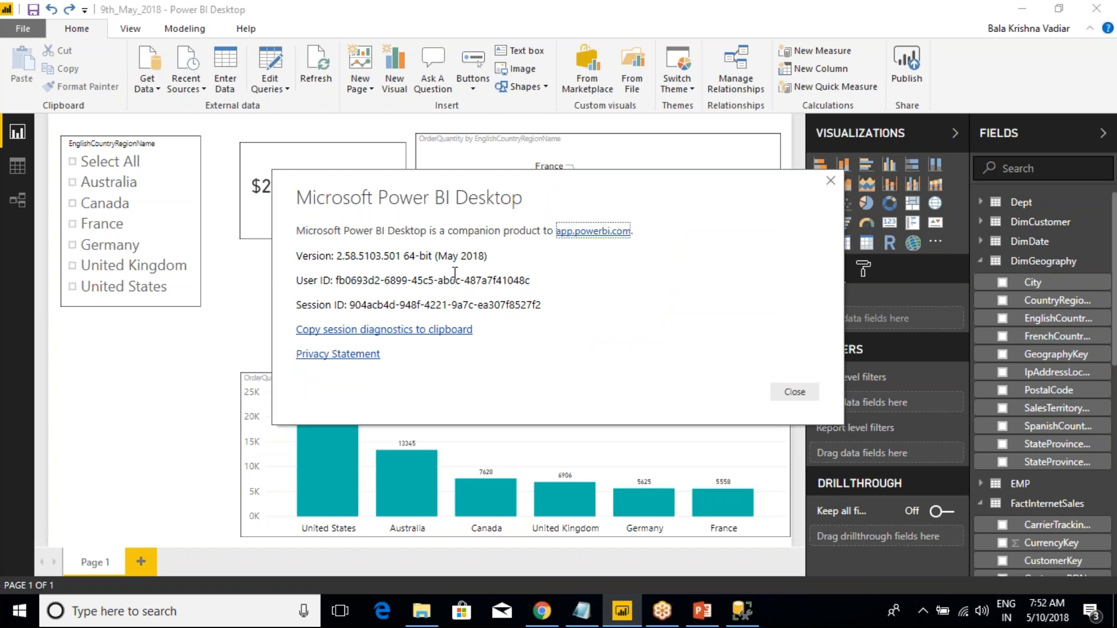
left_click_drag(274, 240, 528, 278)
left_click_drag(435, 266, 478, 263)
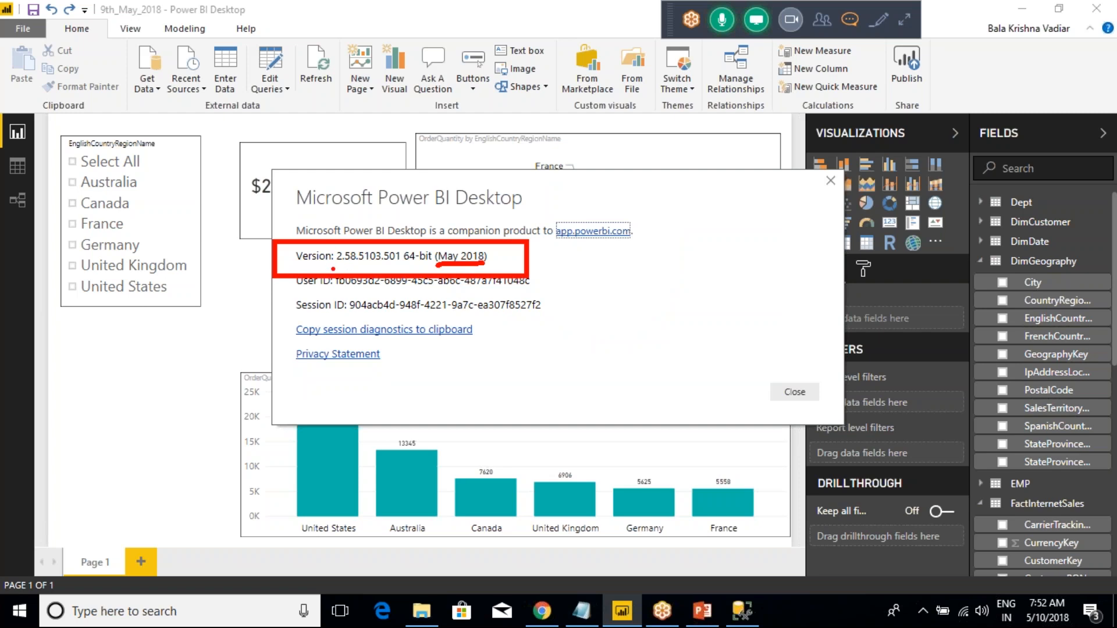
left_click_drag(334, 266, 411, 269)
left_click_drag(485, 269, 493, 255)
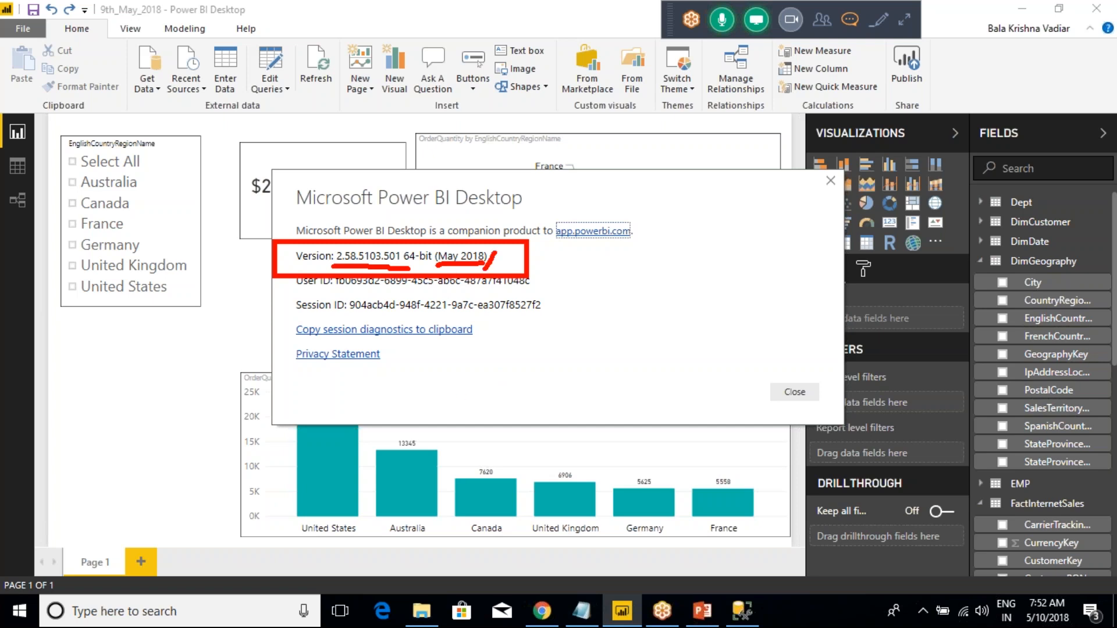
left_click_drag(442, 247, 440, 272)
key("Escape")
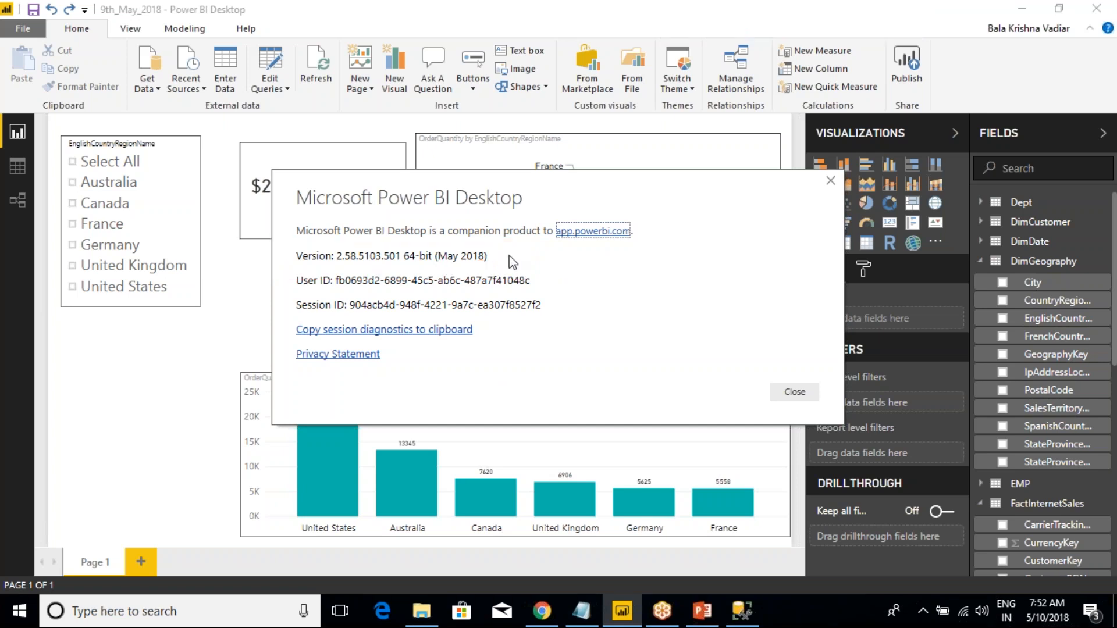
left_click(831, 181)
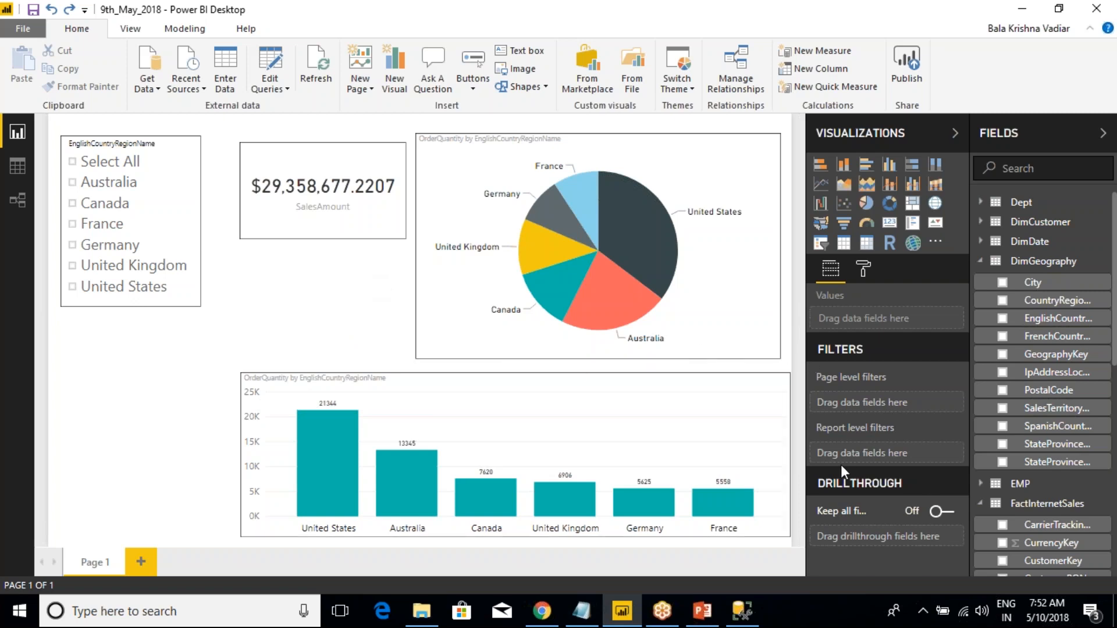
Step: Examine the Drillthrough filter section and the duplicate and rename options for Page 1
mouse_move(785, 465)
left_mouse_down()
mouse_move(926, 506)
mouse_move(922, 527)
left_mouse_up()
key("Escape")
right_click(82, 564)
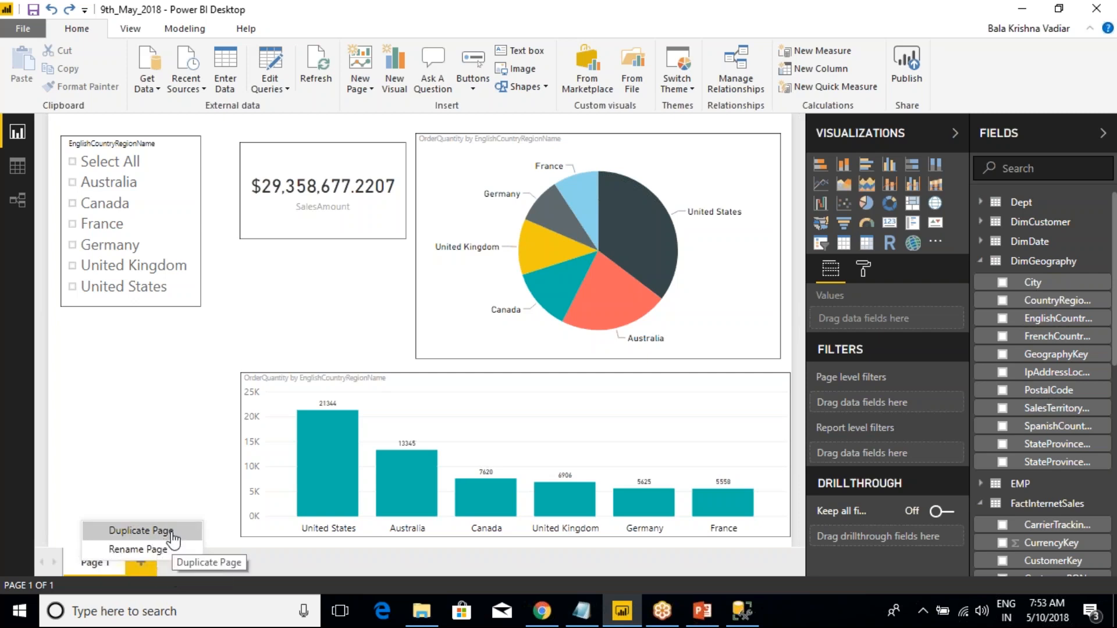
left_click(128, 456)
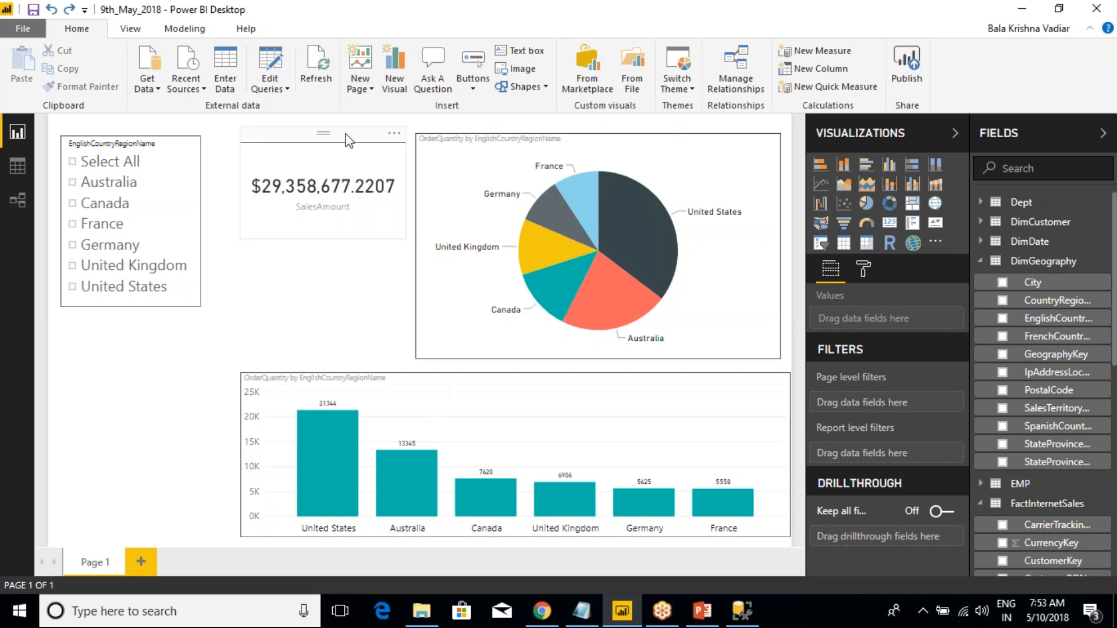
Step: Add a new blank page to the report
left_click(361, 86)
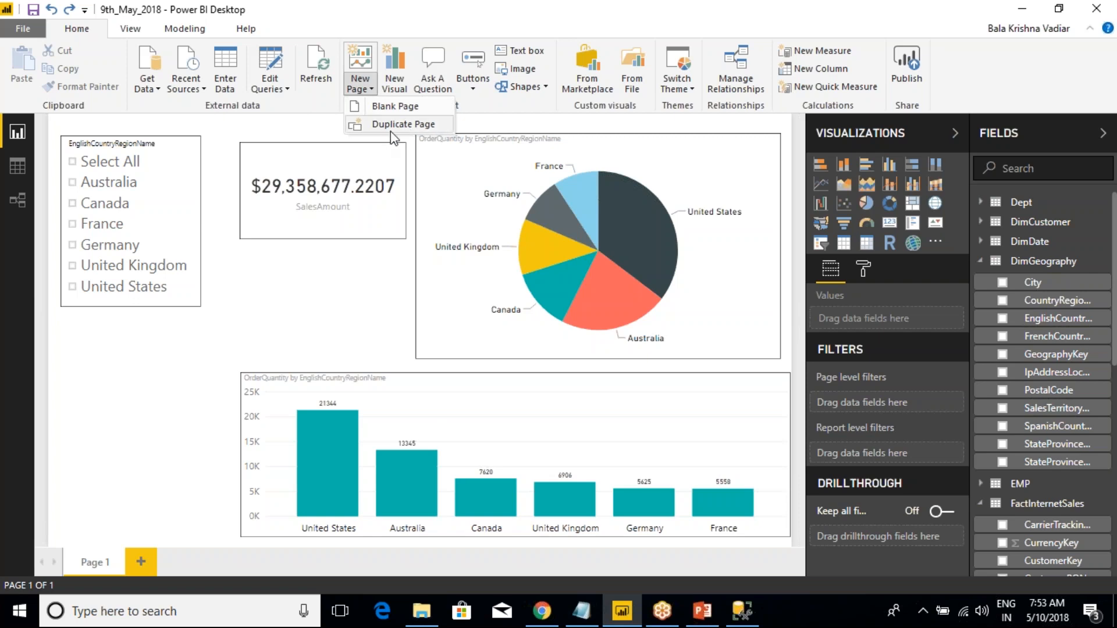
left_click(273, 291)
left_click(361, 84)
left_click(375, 105)
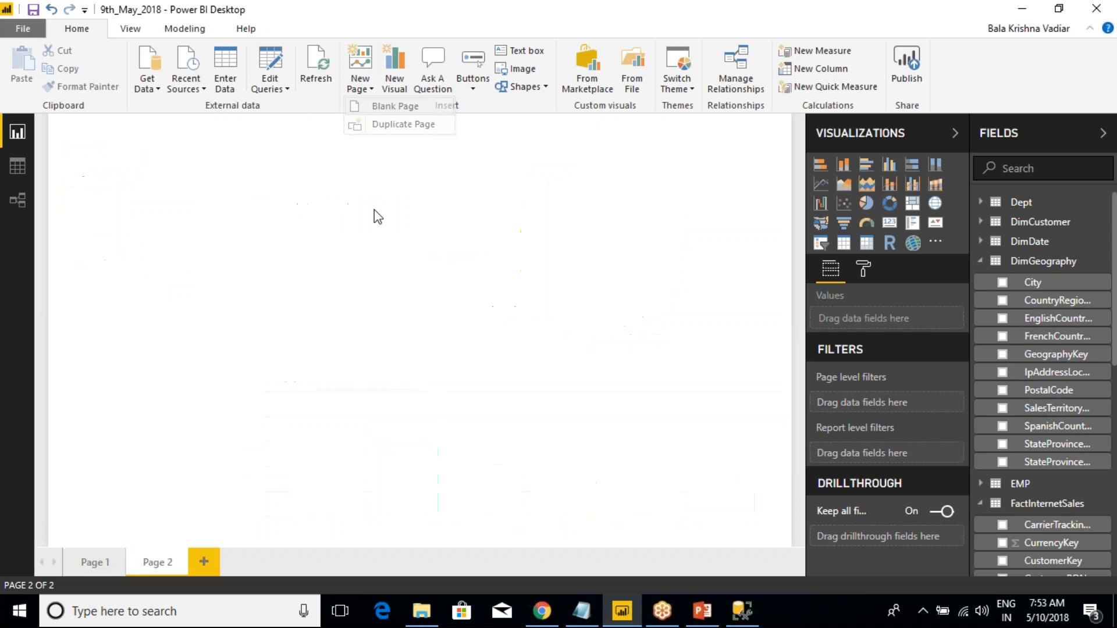
Step: Add three more blank pages to the report, up to Page 5
left_click(207, 566)
left_click(268, 562)
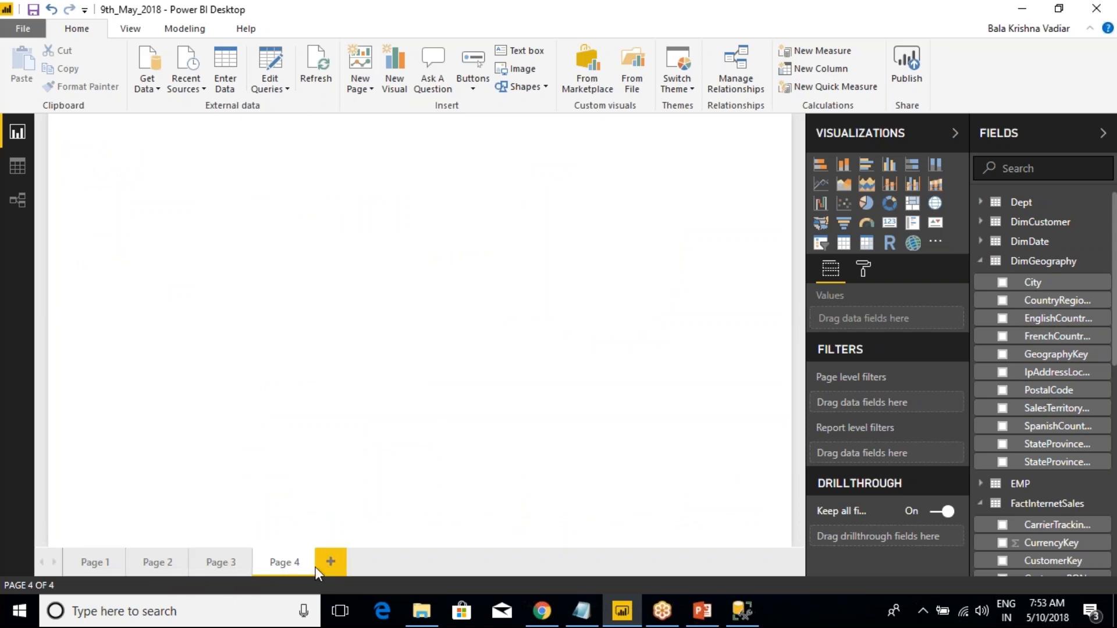
left_click(331, 562)
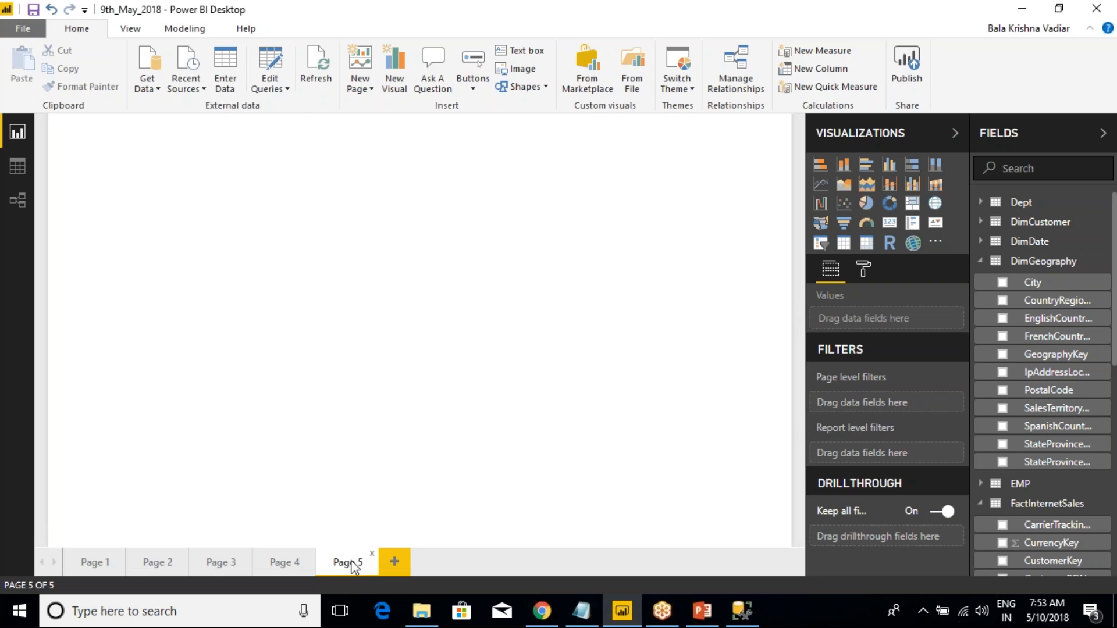
Step: Examine the duplicate, rename, delete and hide options available for Page 5 and Page 1
right_click(352, 562)
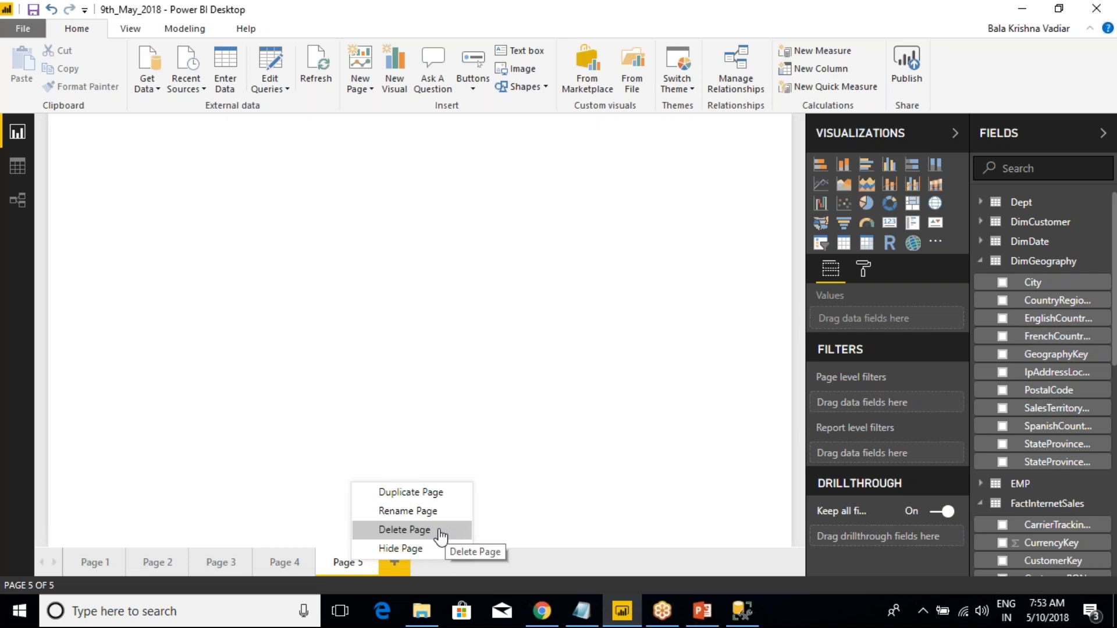
left_click(230, 488)
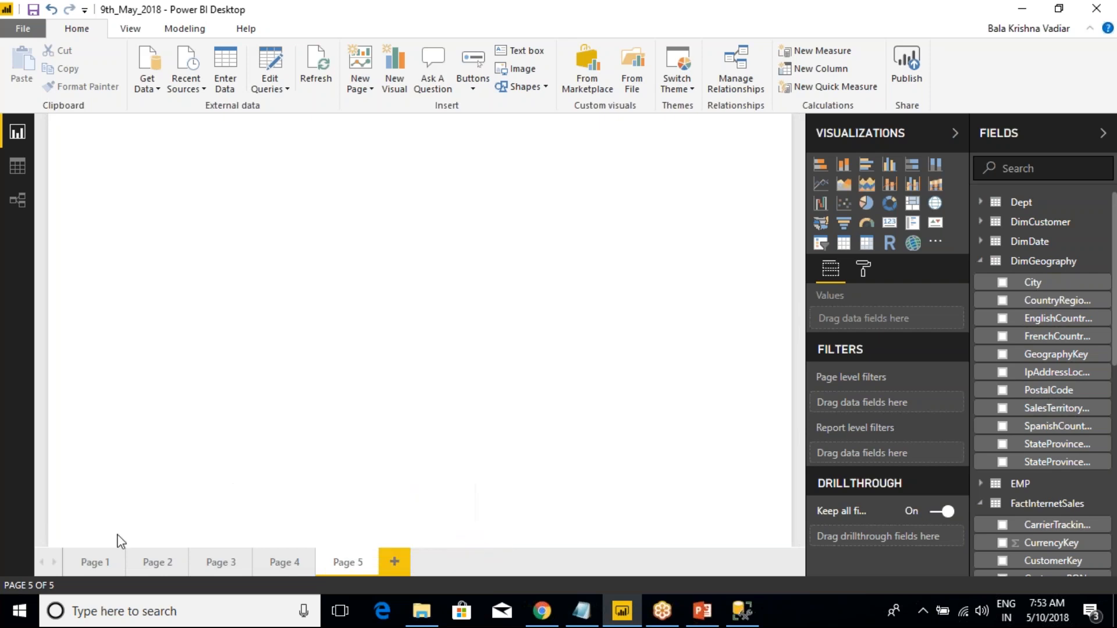
left_click(93, 562)
right_click(91, 565)
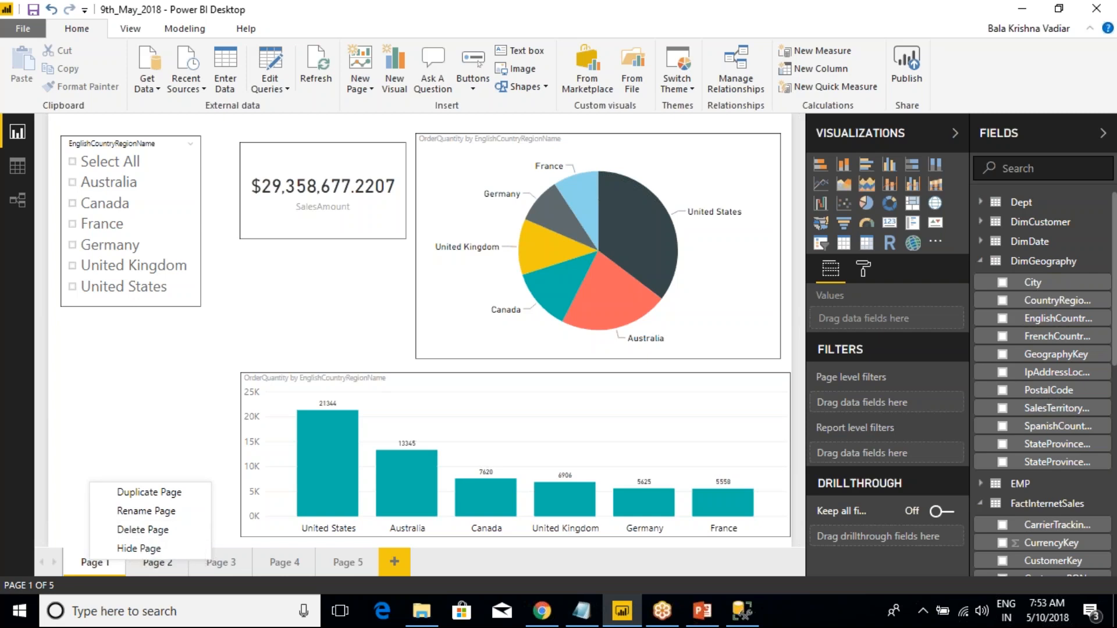
left_click(145, 469)
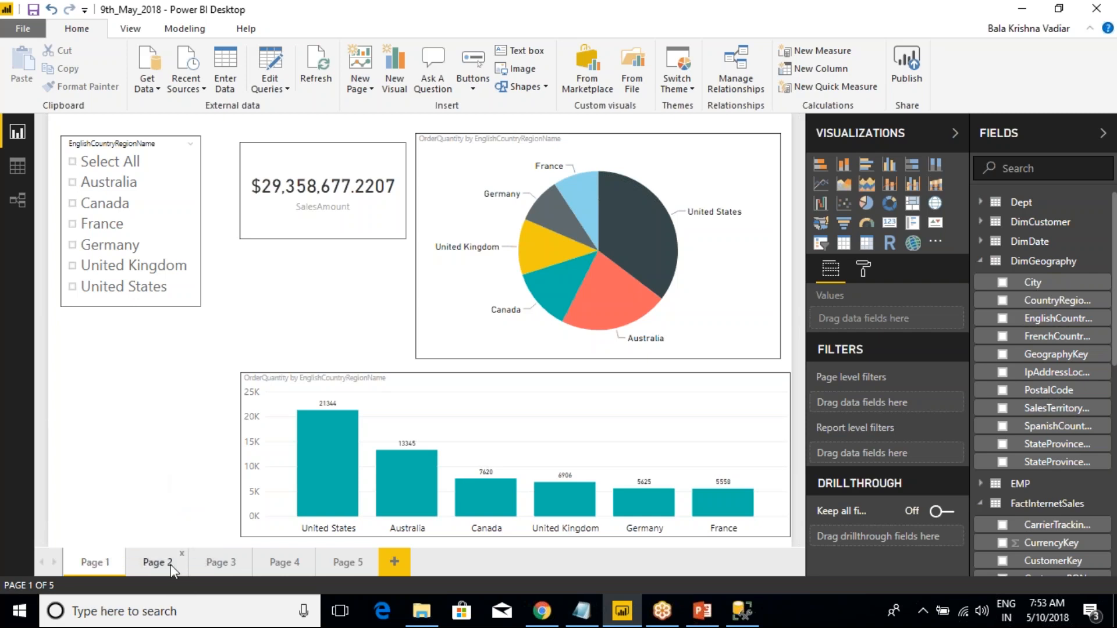
right_click(98, 569)
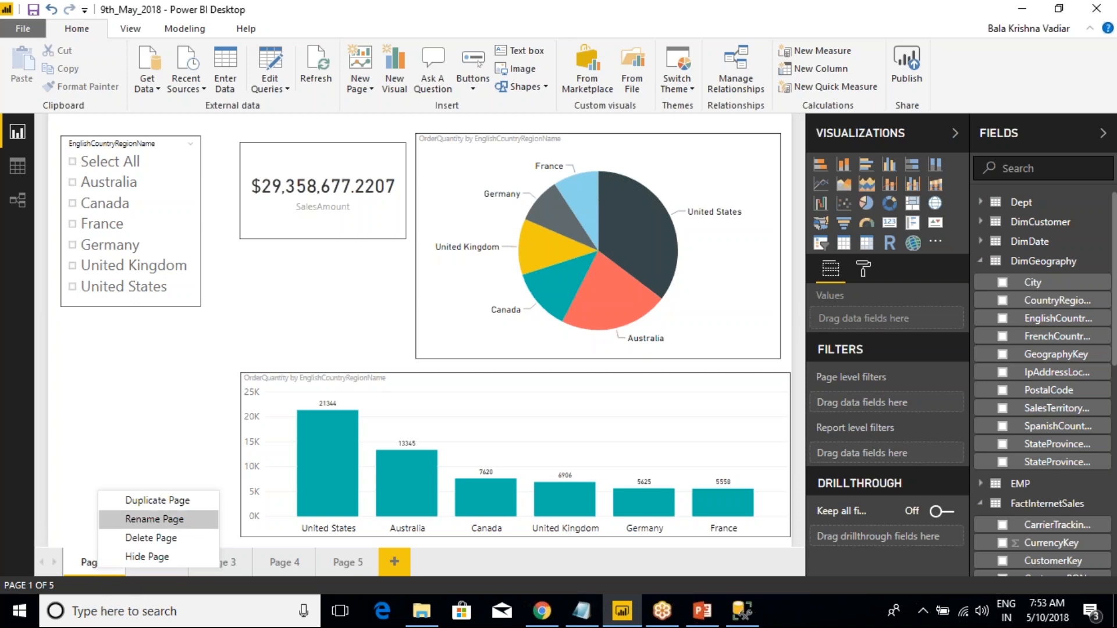
left_click(123, 468)
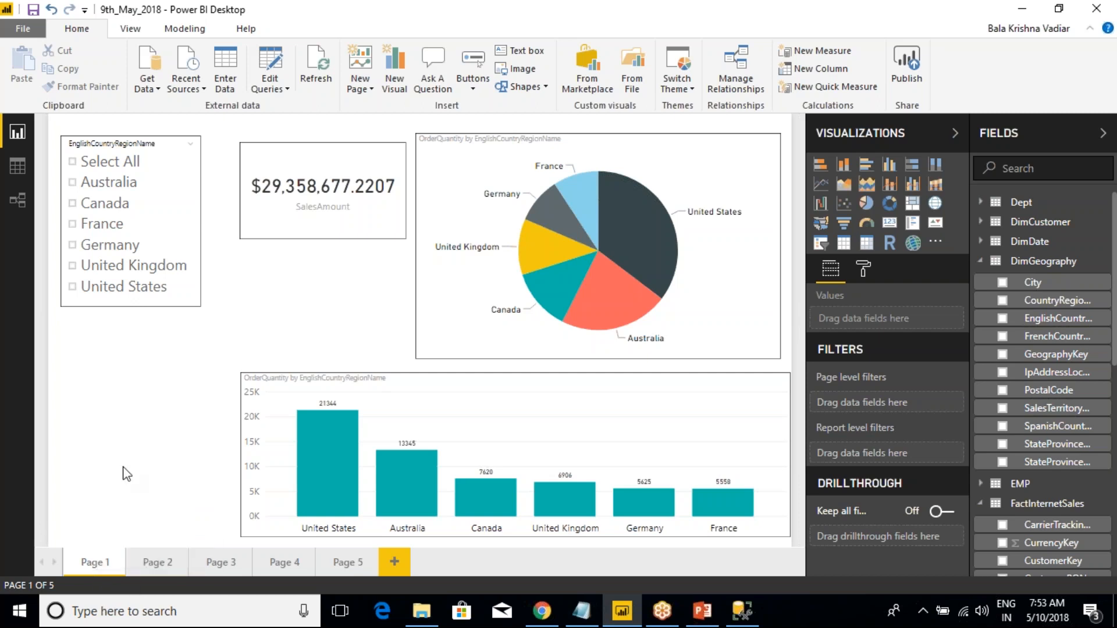
right_click(98, 566)
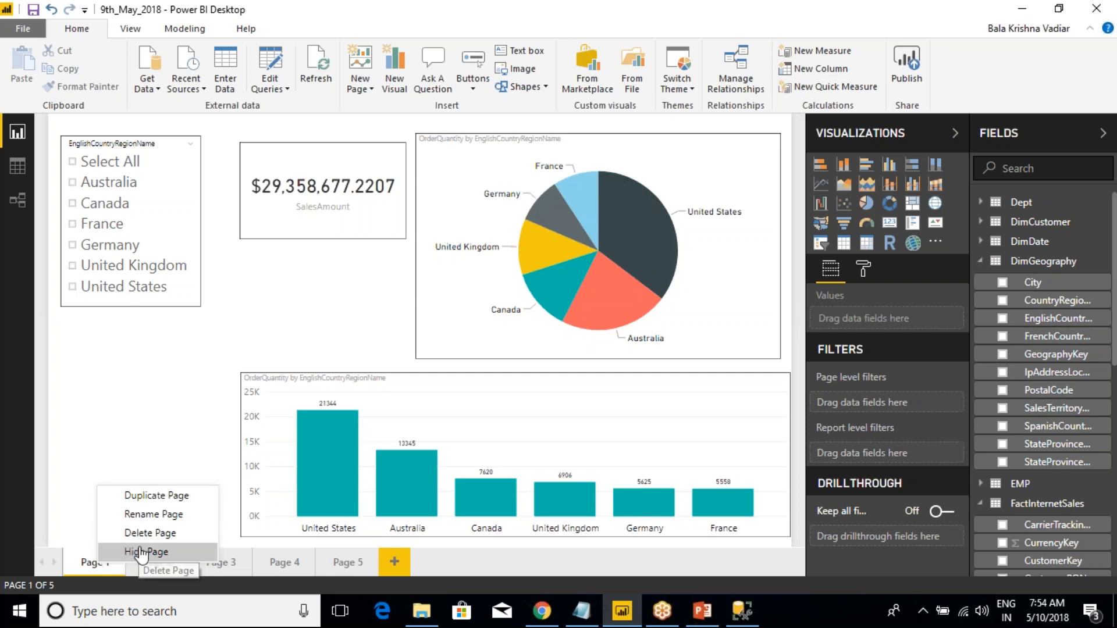
left_click(163, 387)
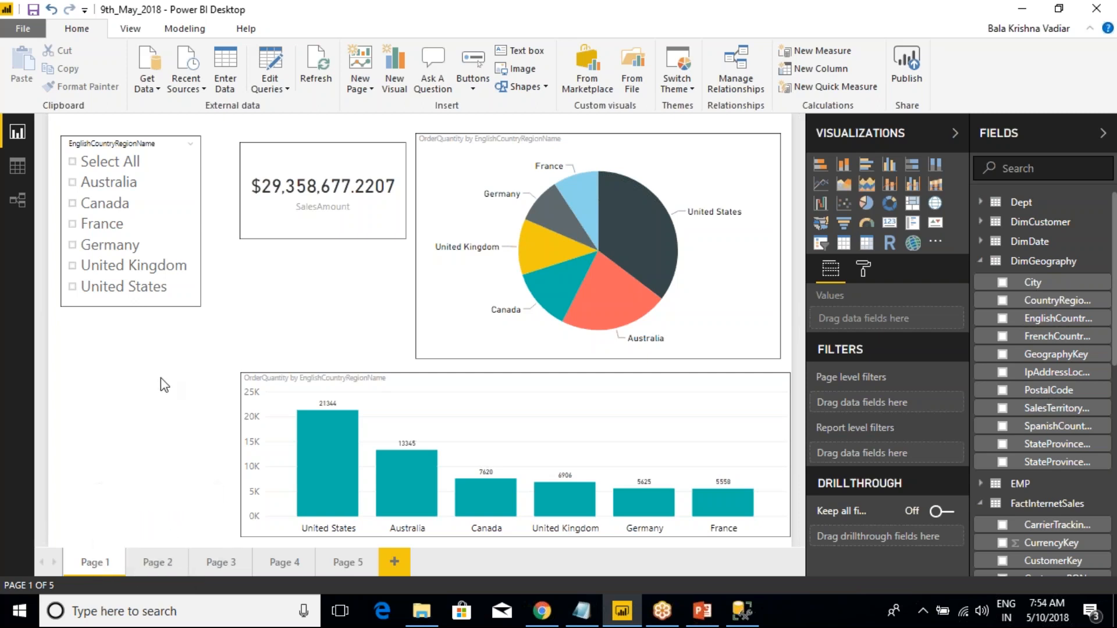
Step: Delete the blank pages Page 3 and Page 4 from the report, confirming each deletion
left_click(165, 561)
left_click(224, 565)
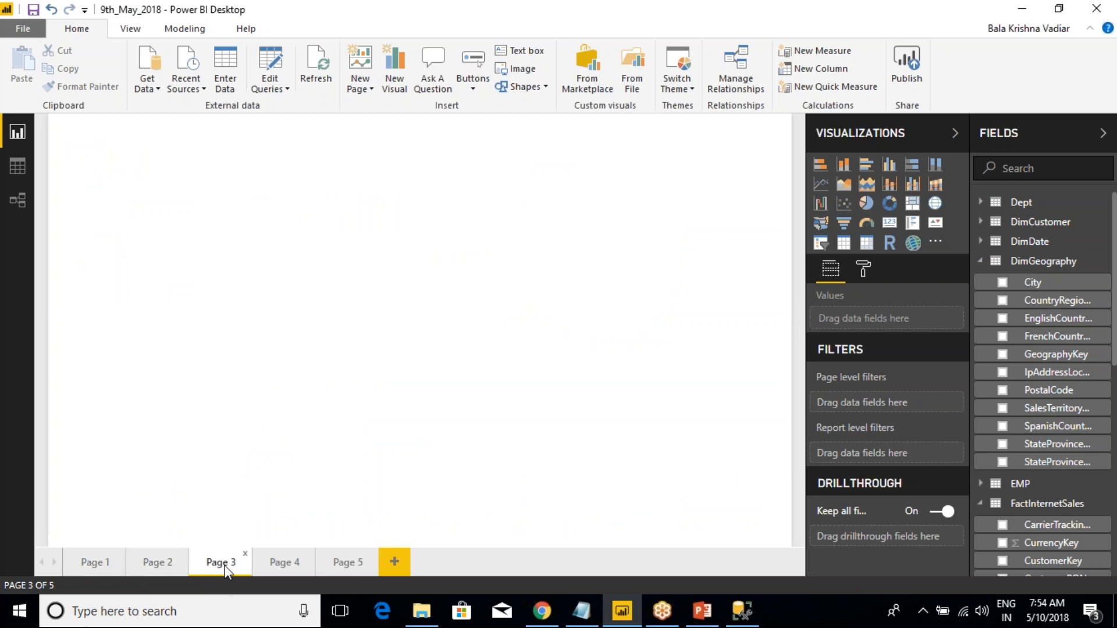
right_click(226, 567)
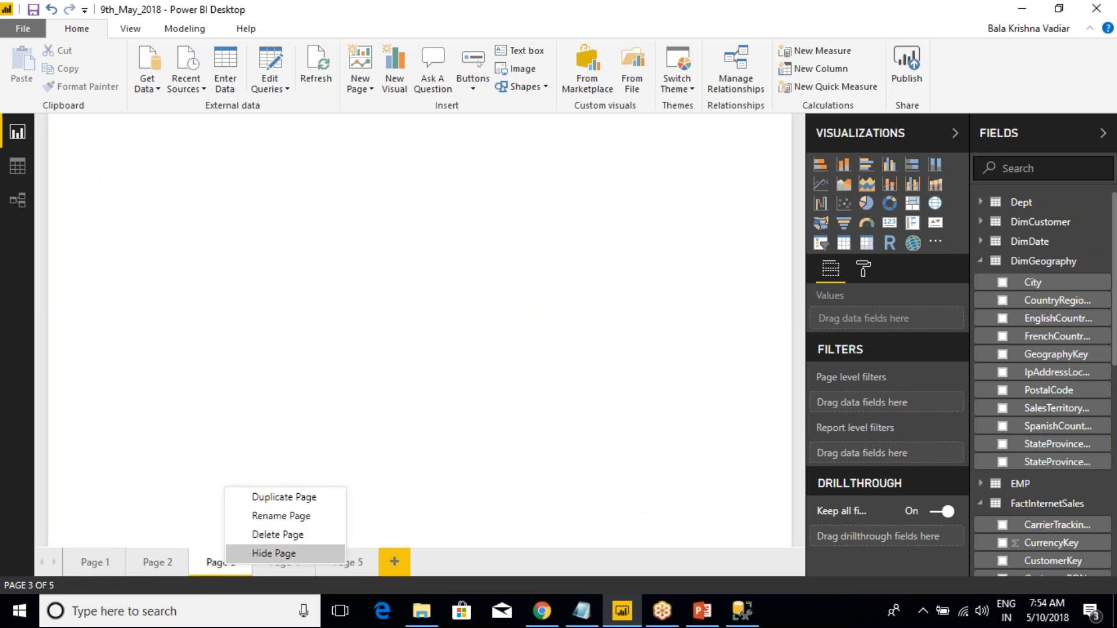
left_click(261, 536)
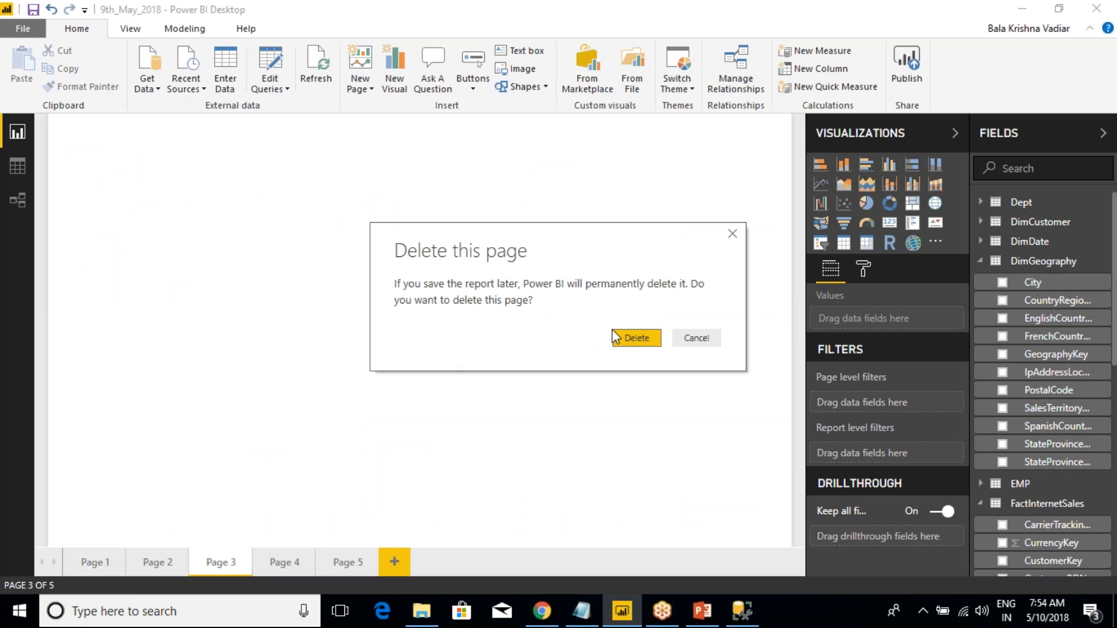
left_click(632, 344)
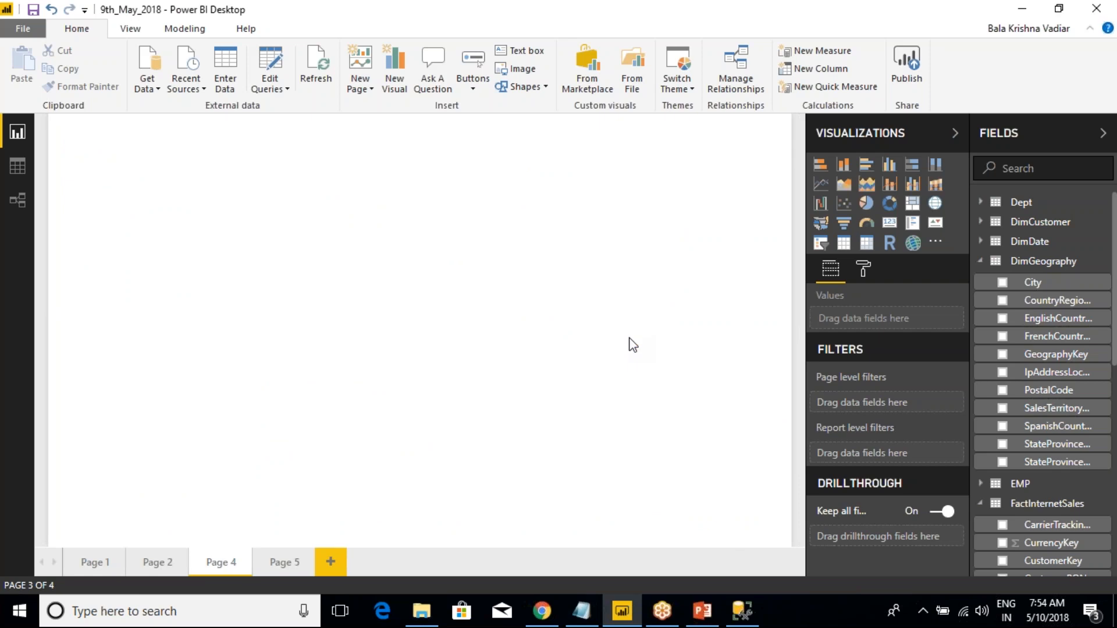
right_click(216, 567)
left_click(265, 534)
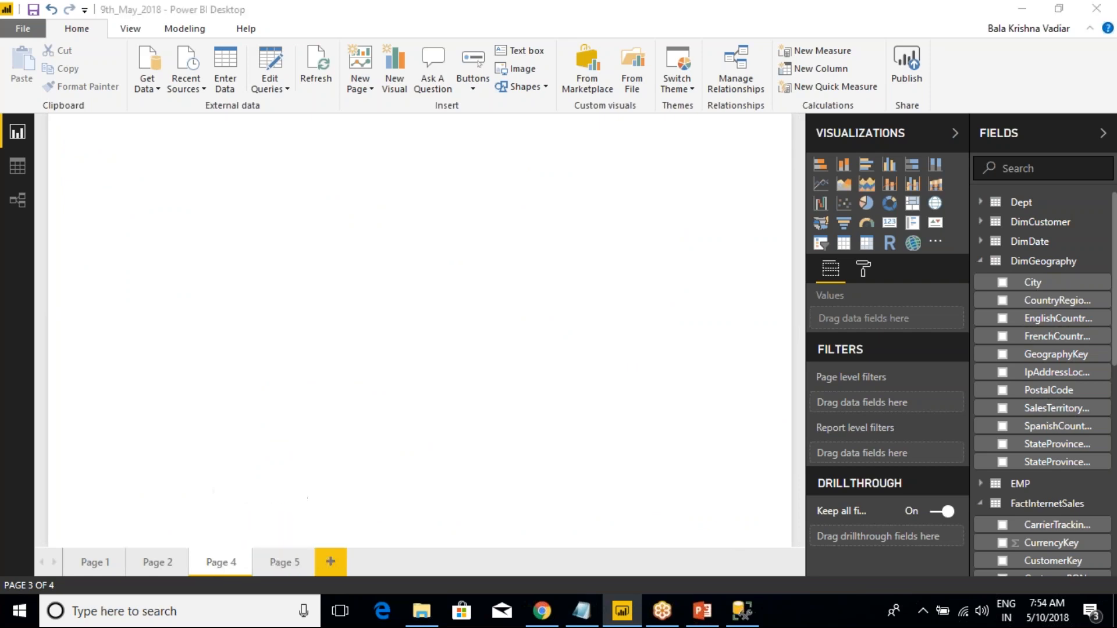
left_click(641, 343)
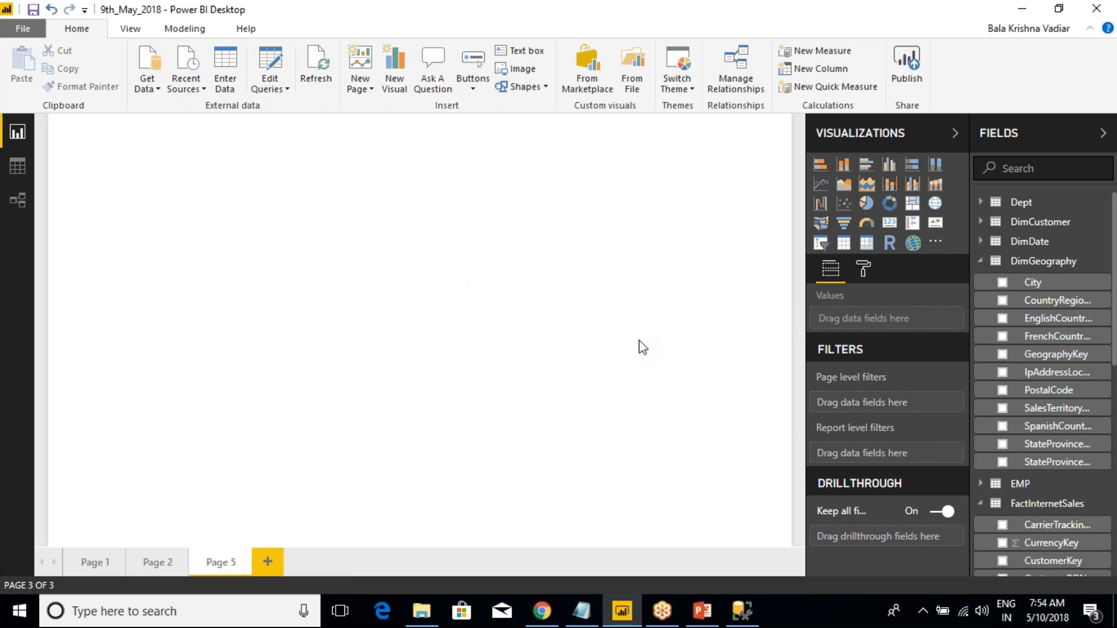
Step: Rename Page 5 as "Second Report"
right_click(228, 564)
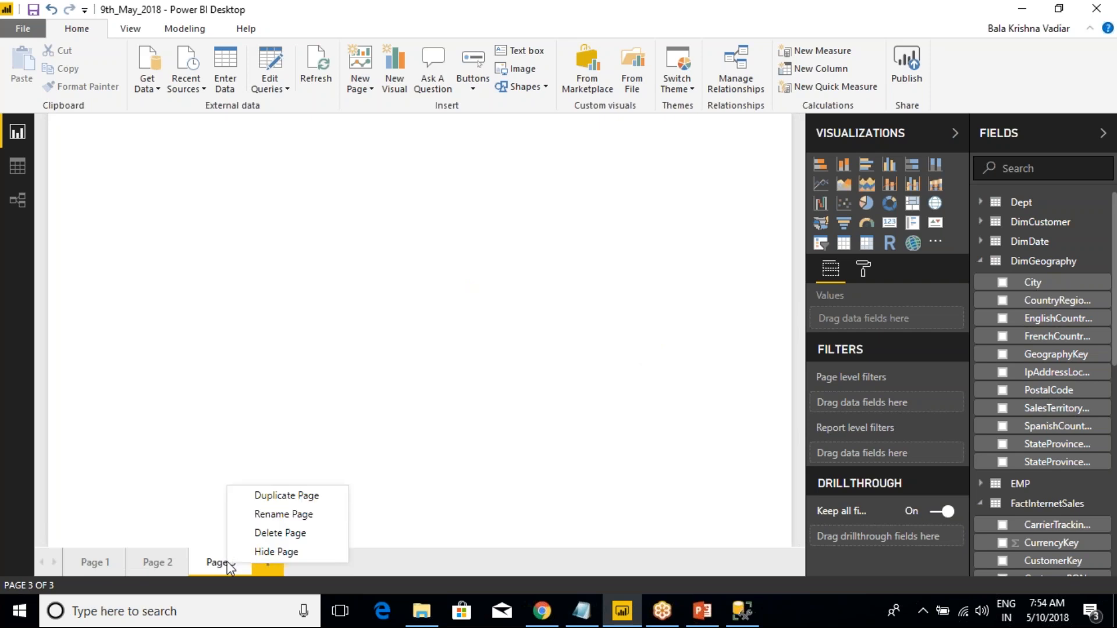
left_click(293, 516)
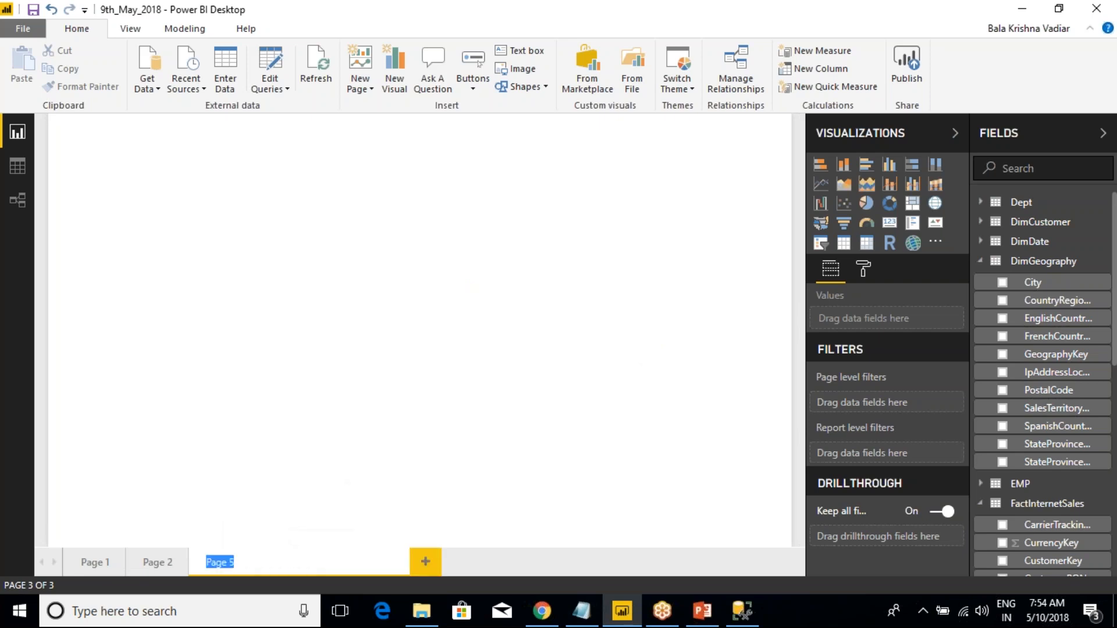
type("Second")
left_click(227, 436)
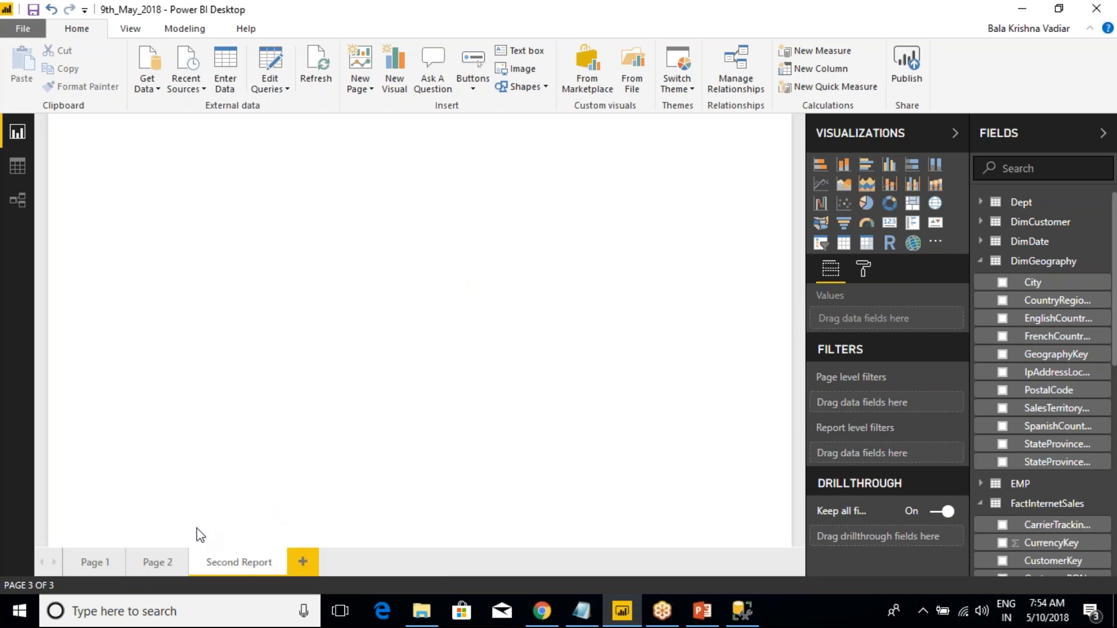
Step: Duplicate Page 1 with all of its visuals as a new report page
left_click(145, 568)
left_click(103, 567)
left_click(150, 565)
right_click(151, 564)
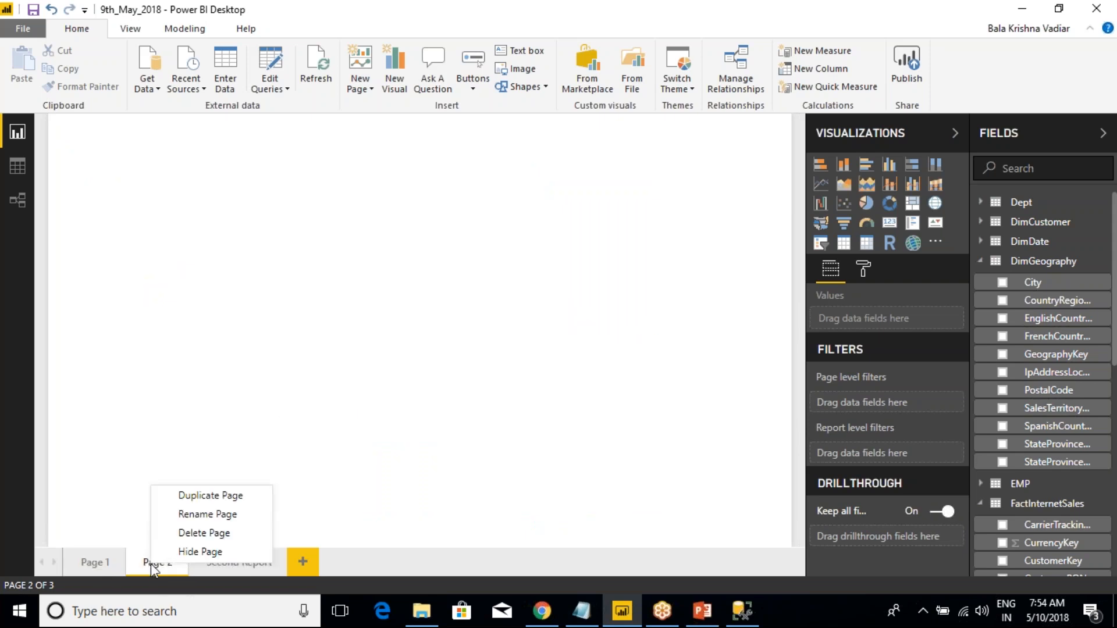
left_click(151, 471)
left_click(101, 564)
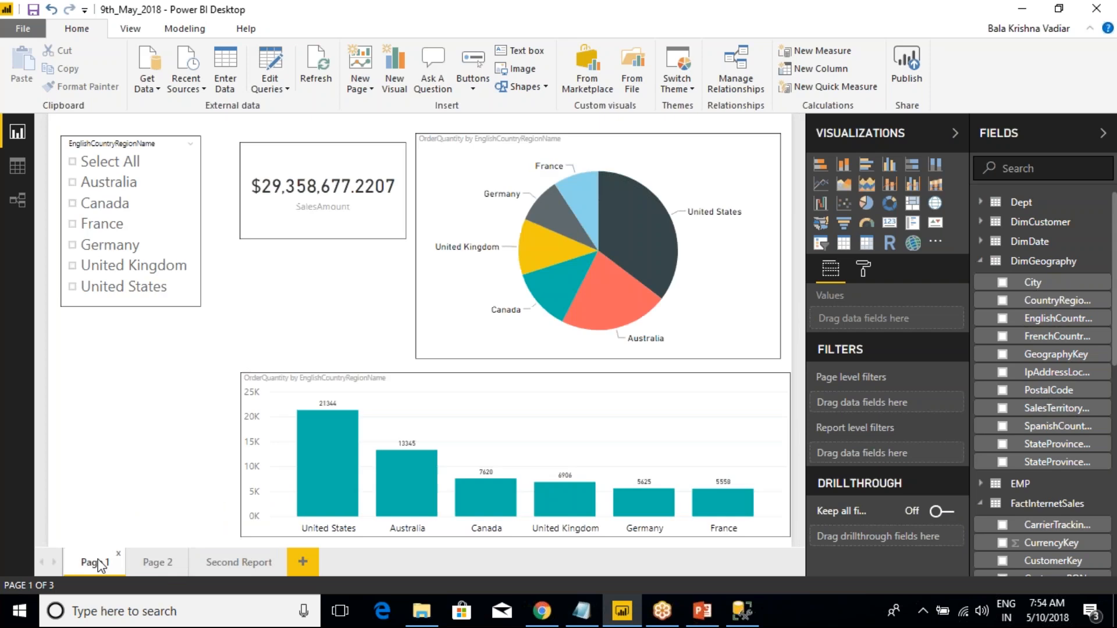
right_click(96, 563)
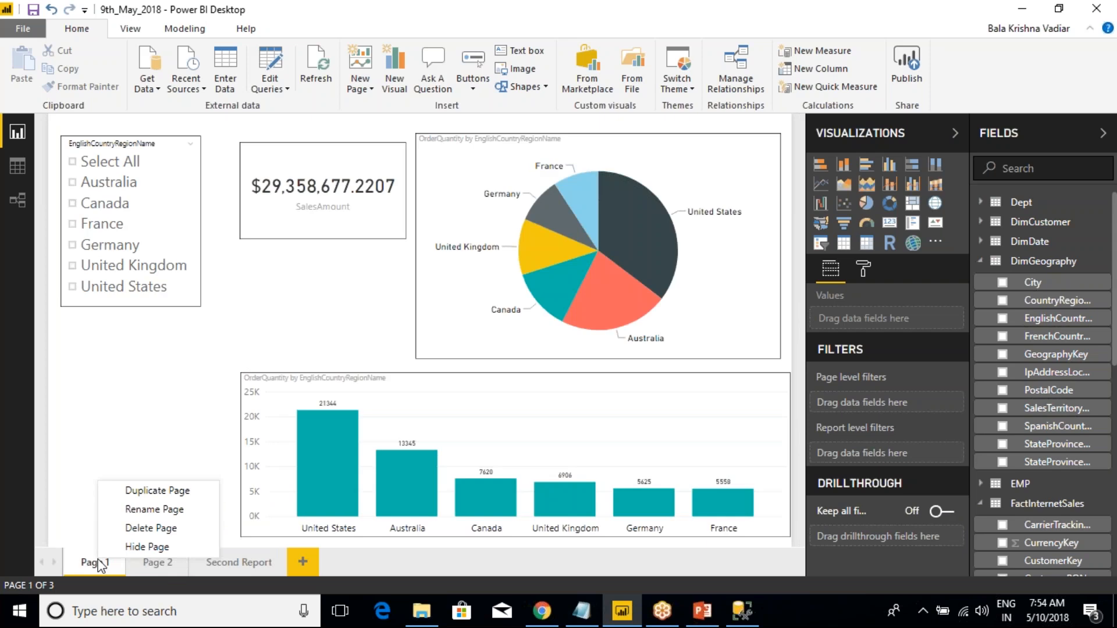
left_click(140, 493)
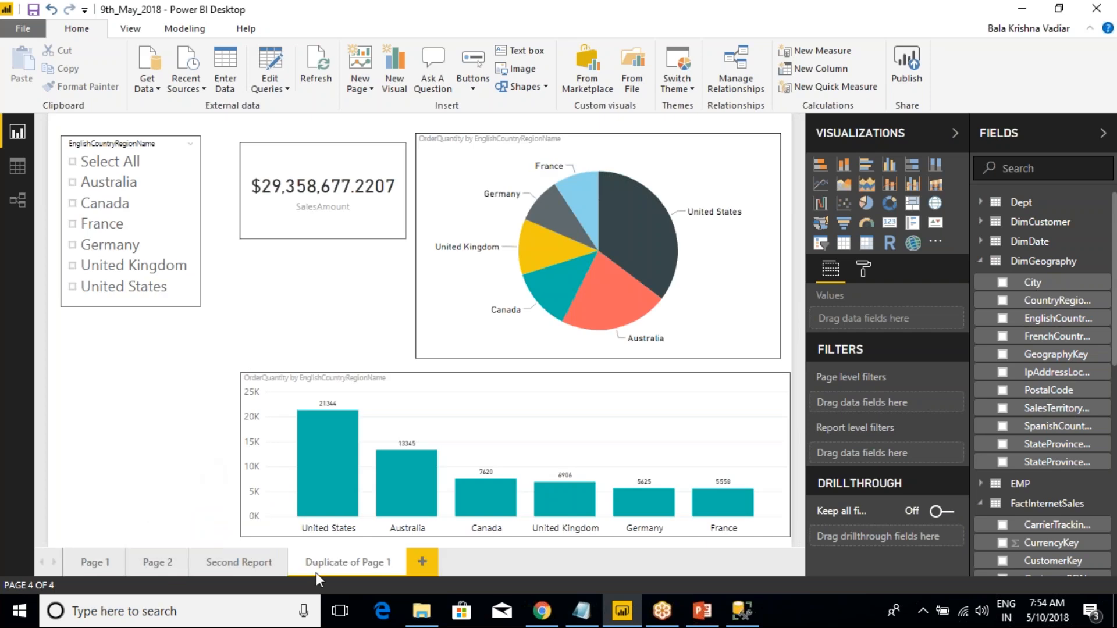
Step: On the duplicate of Page 1, change the pie chart to a funnel chart and the column chart to a donut chart
left_click(92, 563)
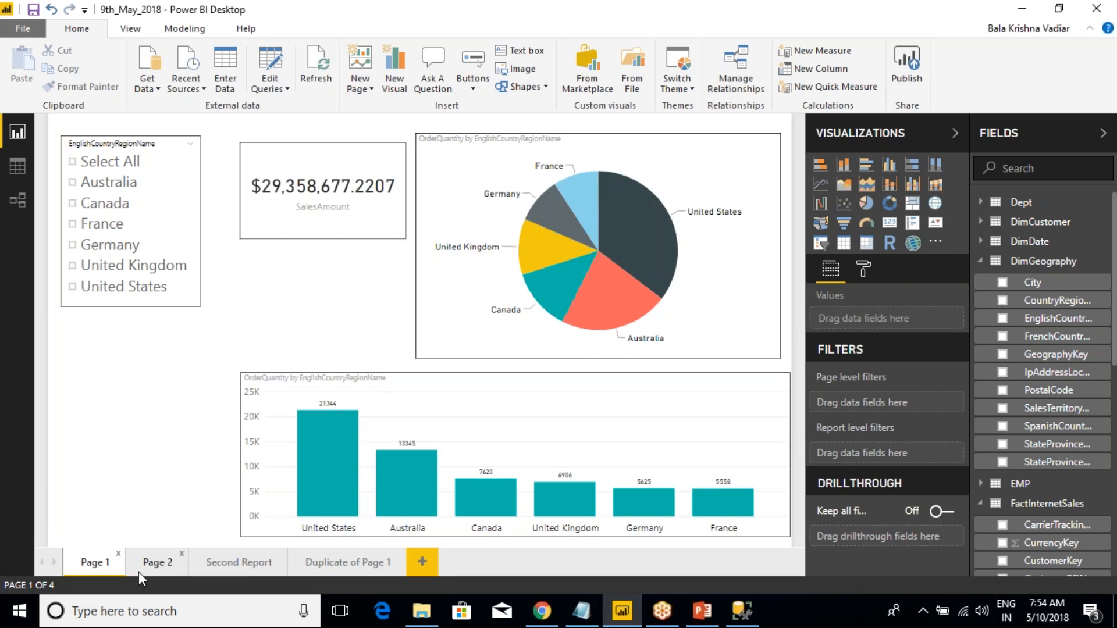
left_click(153, 564)
left_click(334, 565)
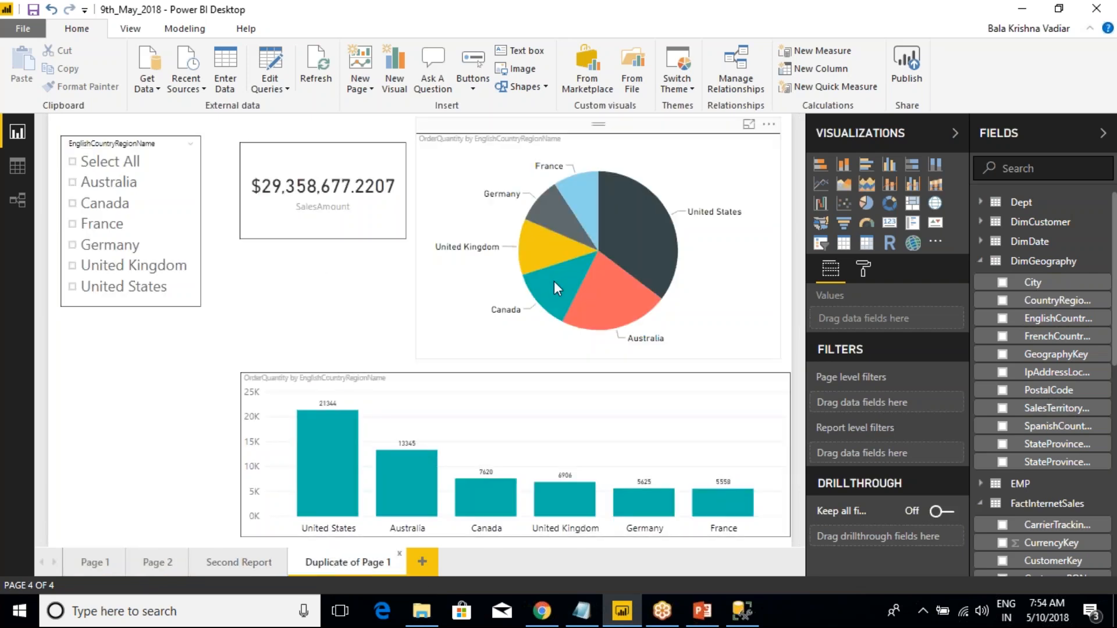
left_click(568, 130)
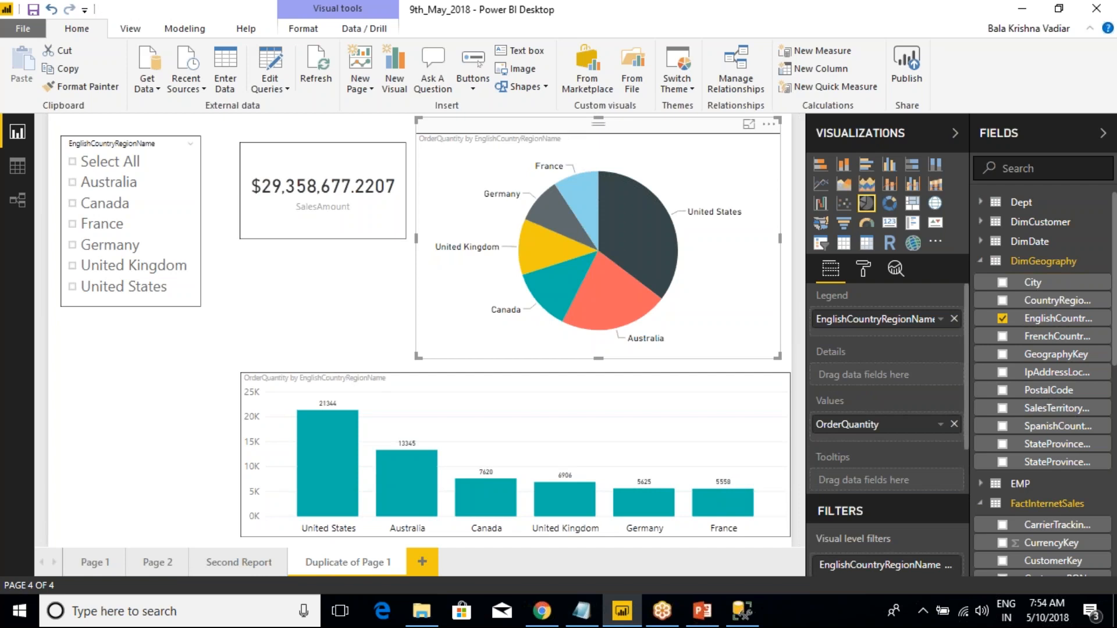
left_click(844, 223)
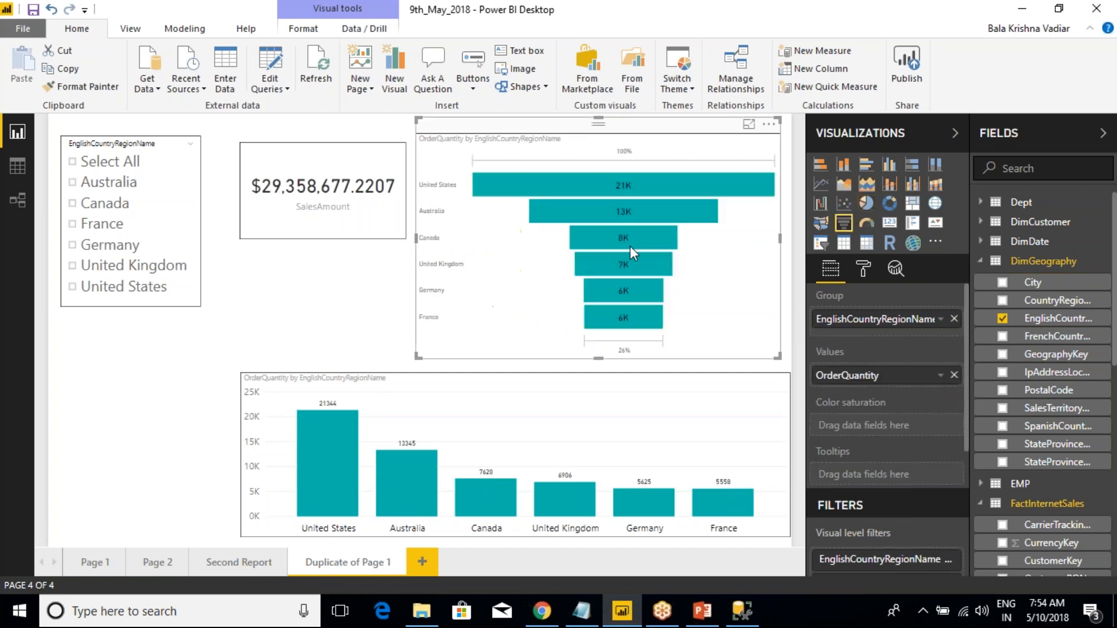
left_click(632, 381)
left_click(890, 203)
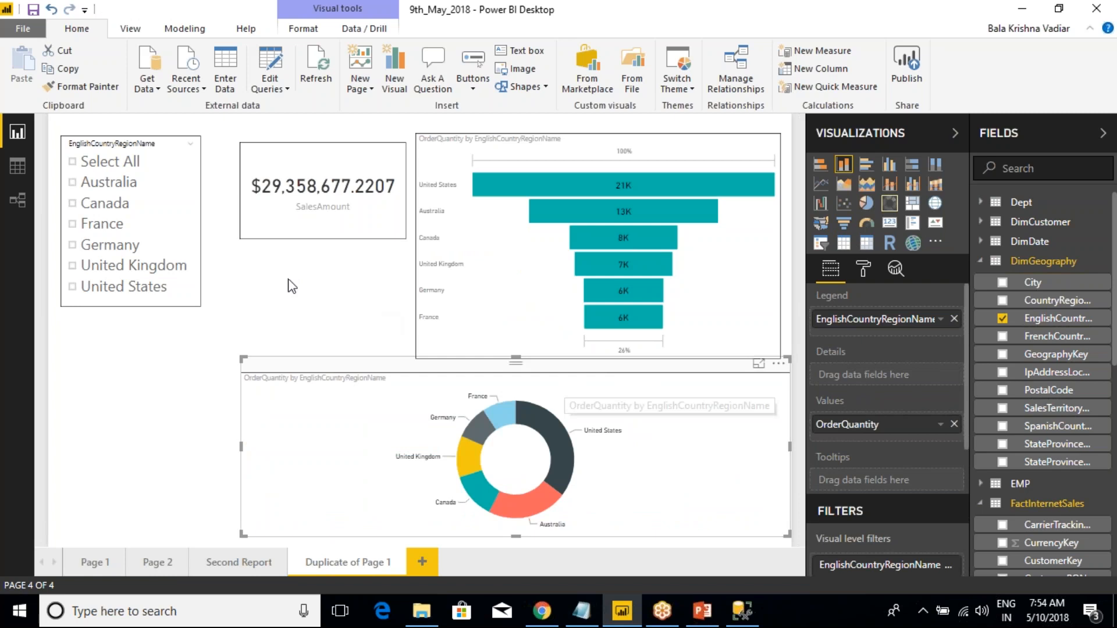
Step: Remove the EnglishCountryRegionName slicer from the duplicate of Page 1
left_click(353, 172)
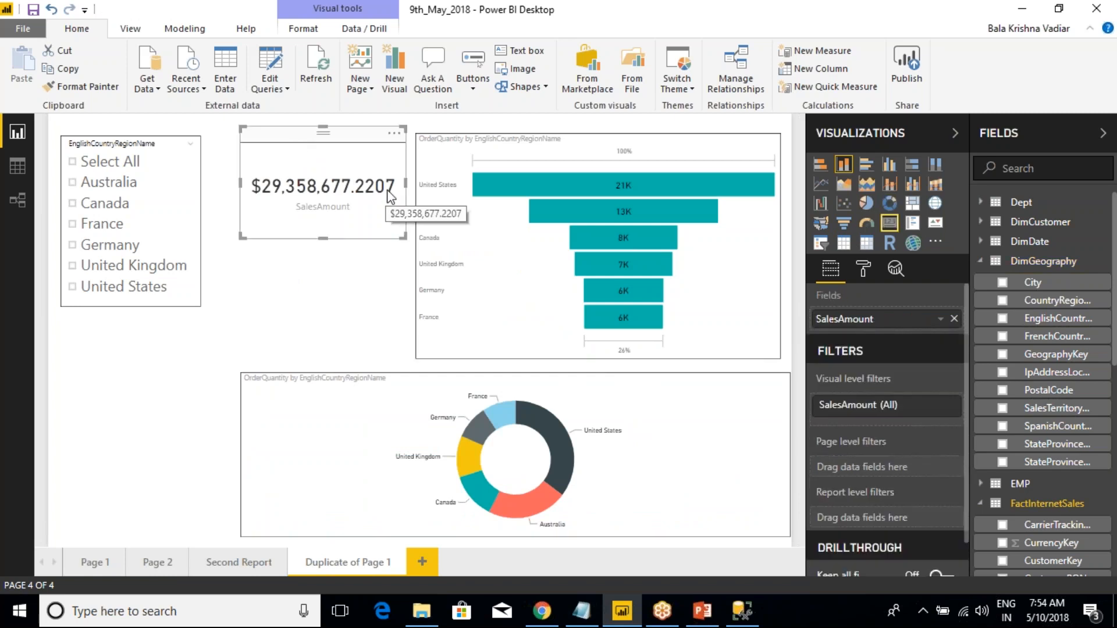
left_click(191, 129)
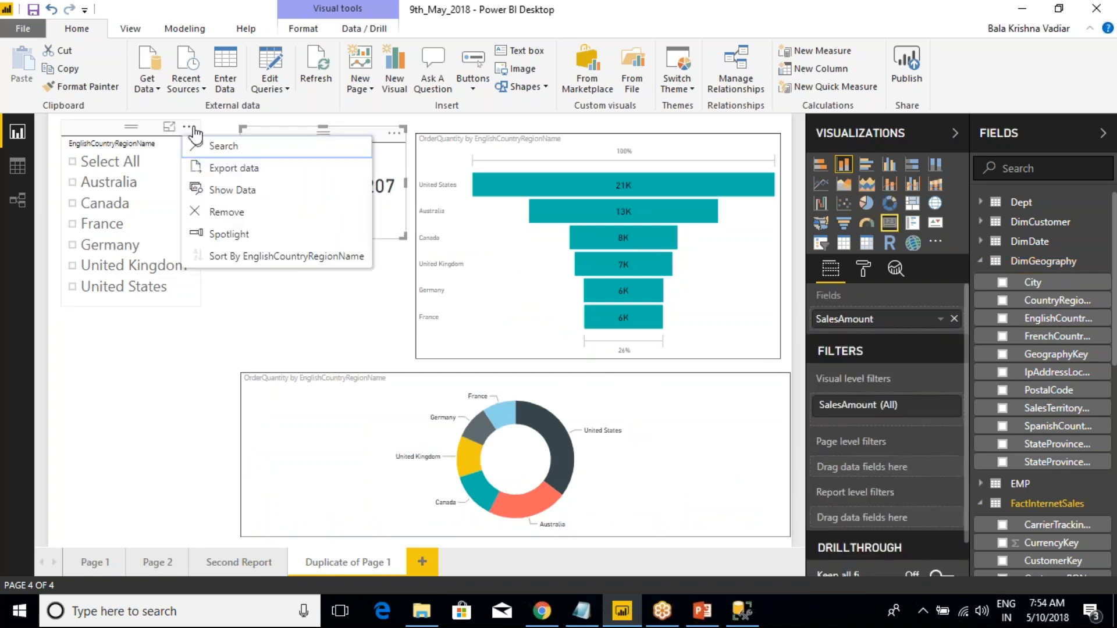
left_click(239, 213)
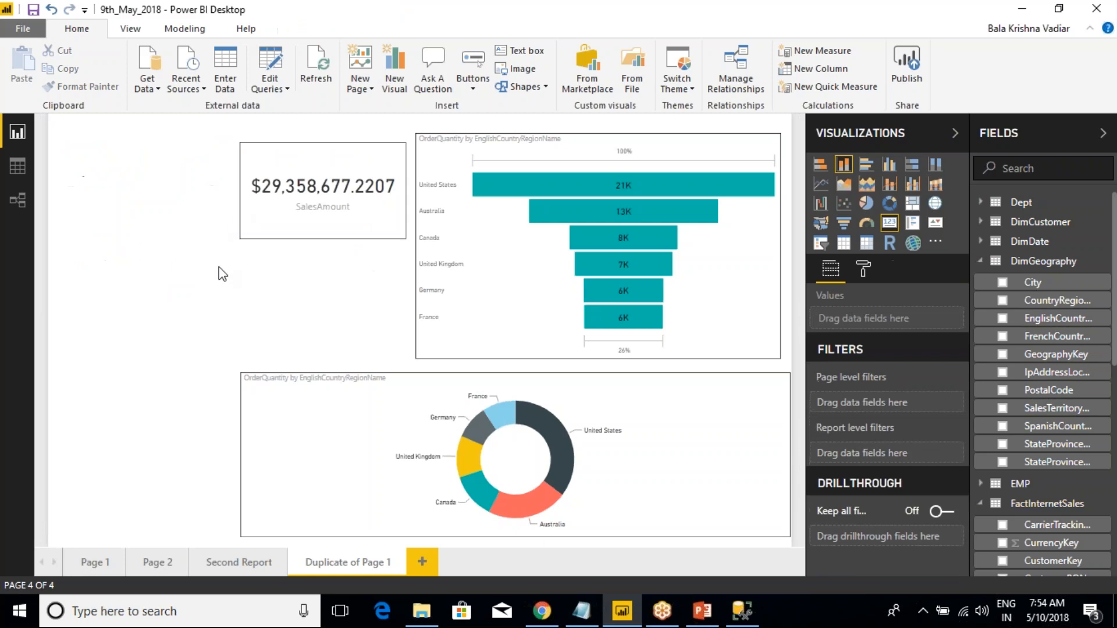
Step: Add a map with EnglishCountryRegionName as its location to the Second Report page, enlarge it and move it toward the middle of the canvas
left_click(236, 562)
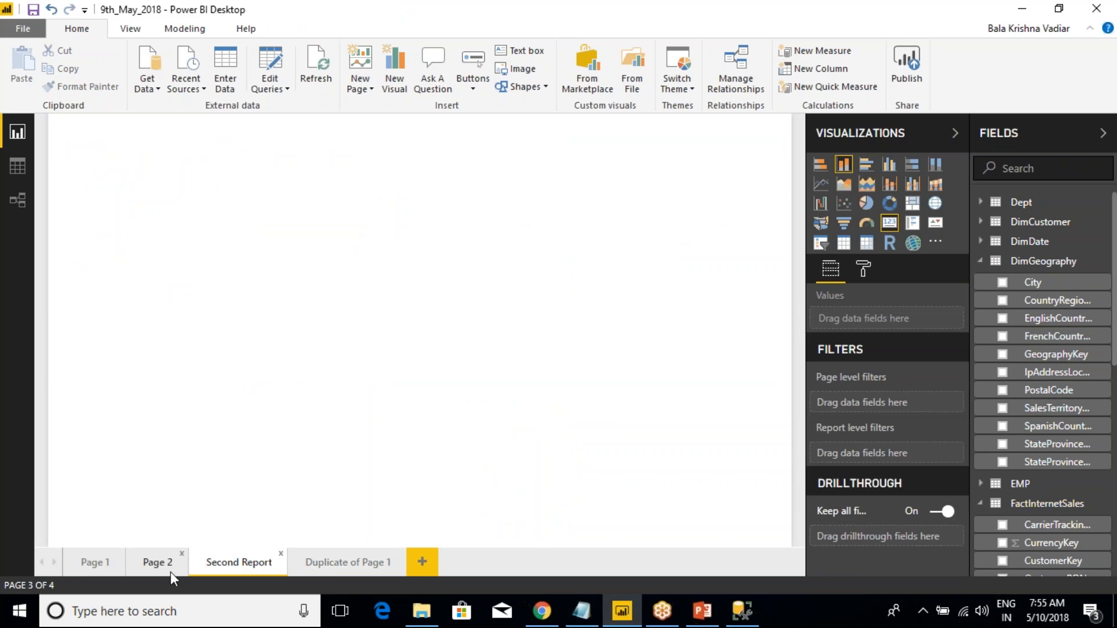
left_click(165, 568)
left_click(232, 566)
left_click(935, 204)
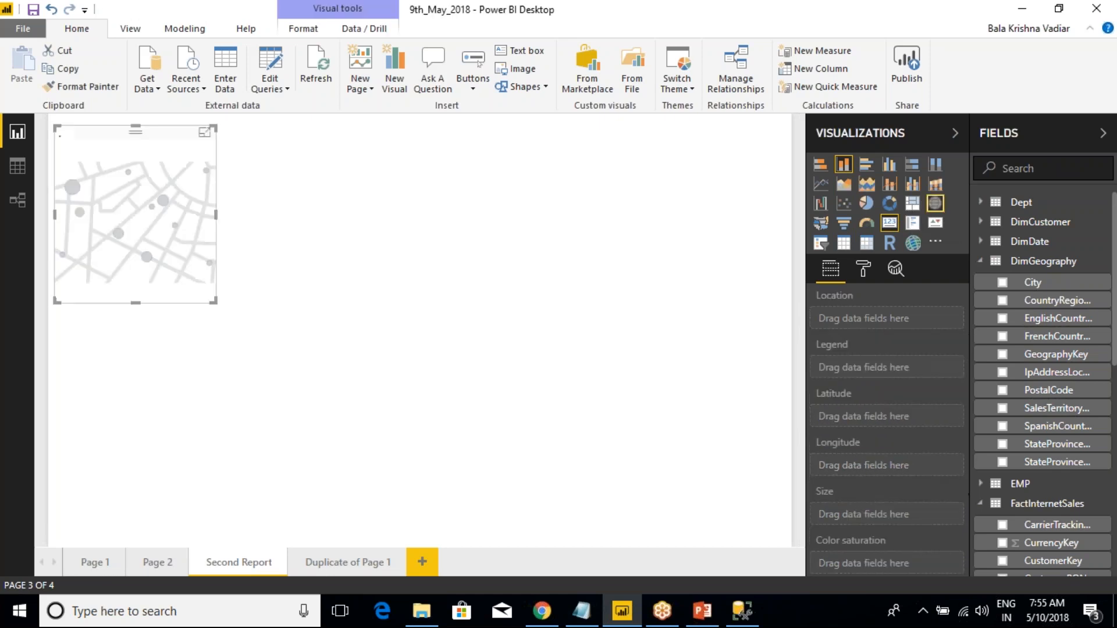
left_click(1002, 318)
left_click_drag(215, 302, 528, 451)
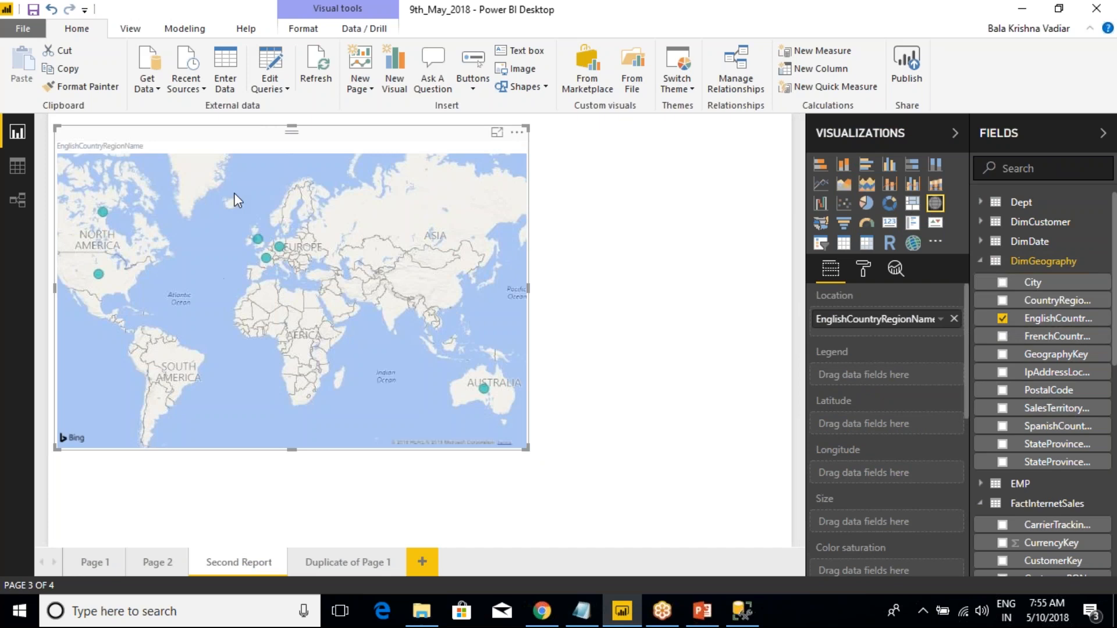
left_click_drag(213, 151, 414, 167)
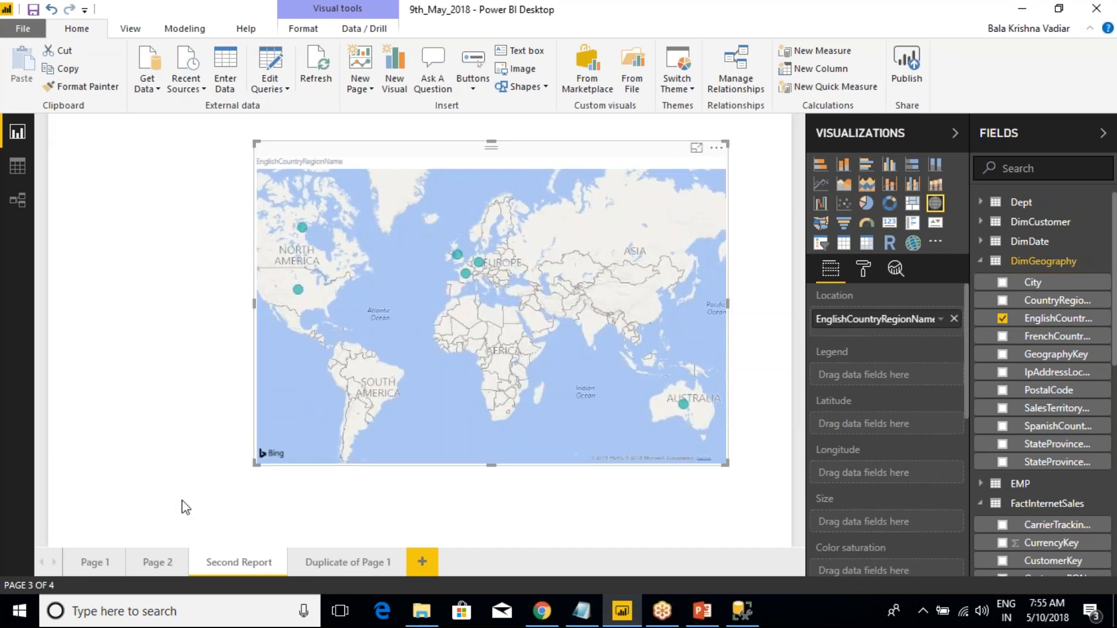
Step: Open Page 1, switch to the Class Notes in Notepad to highlight the "2. Page" filter type, and return to Power BI Desktop
left_click(83, 573)
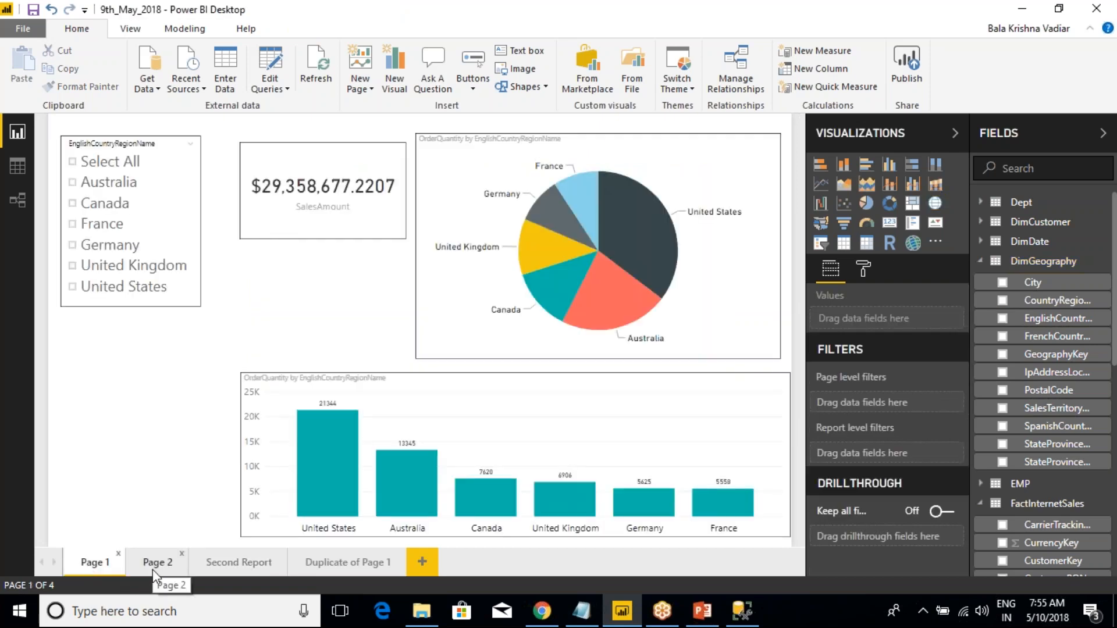
left_click(579, 612)
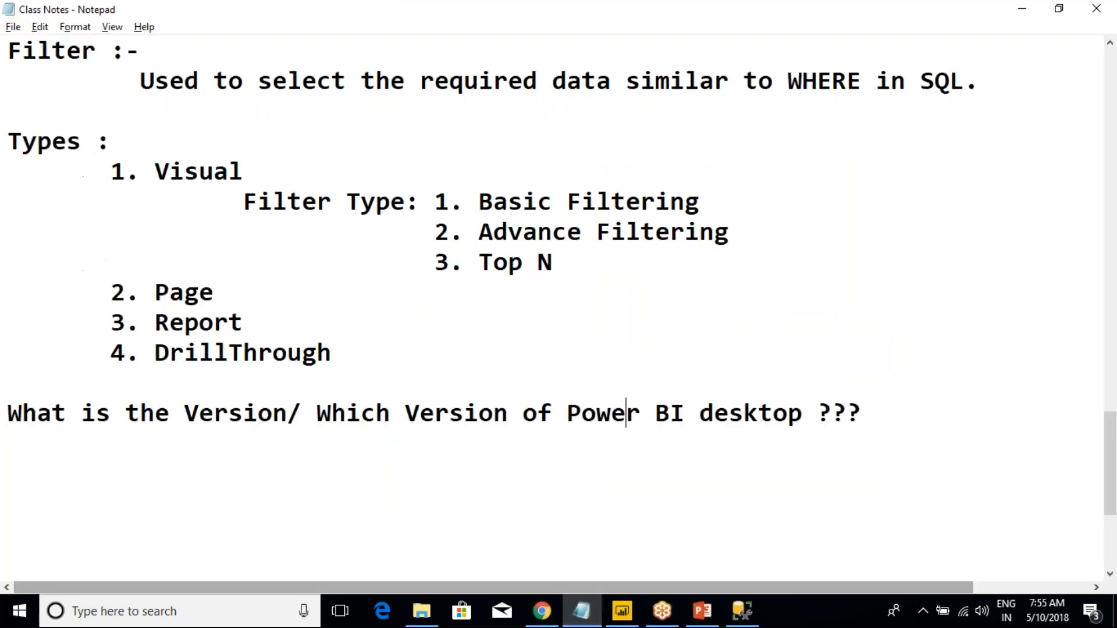
left_click_drag(367, 365, 9, 175)
left_click_drag(209, 297, 105, 291)
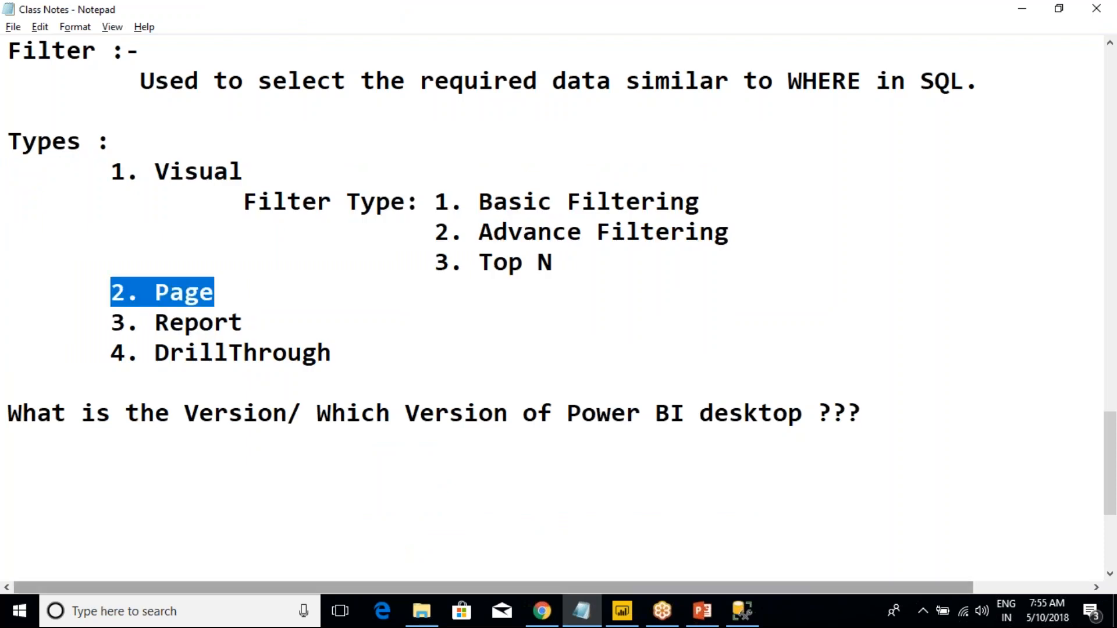
left_click(622, 611)
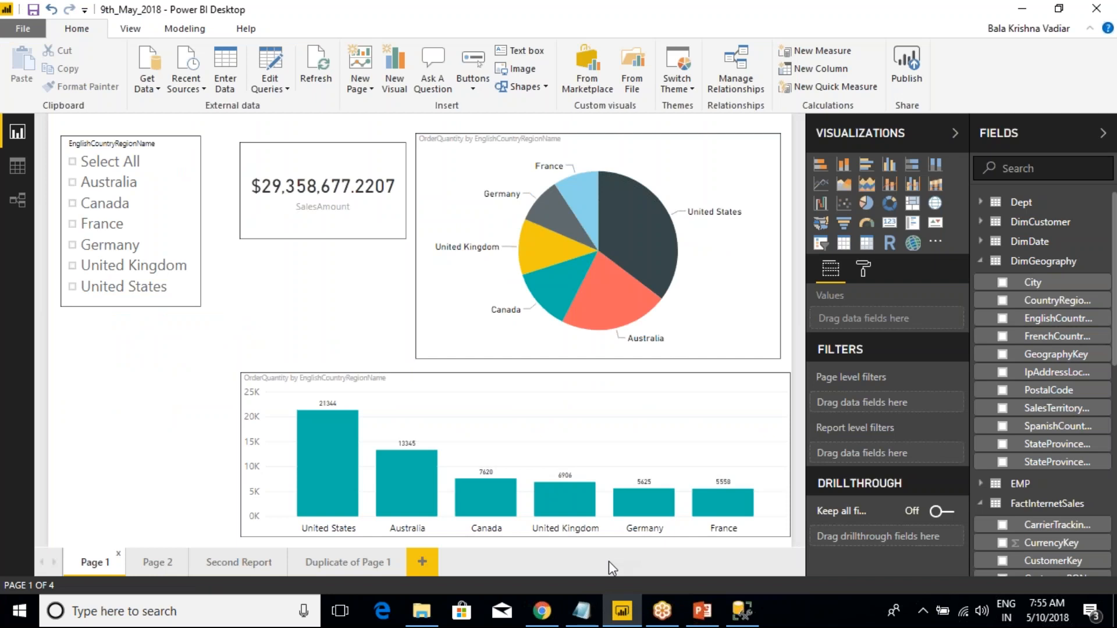
Step: Compare the filter areas offered on Page 1 with the pie chart selected and with no visual selected
left_click(466, 125)
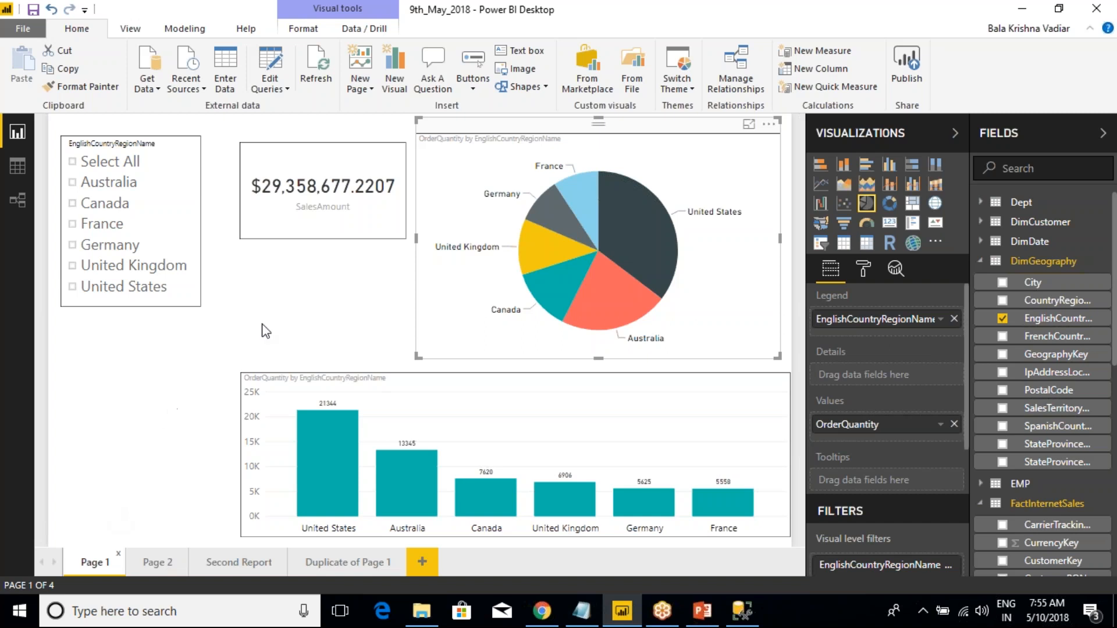
left_click(268, 298)
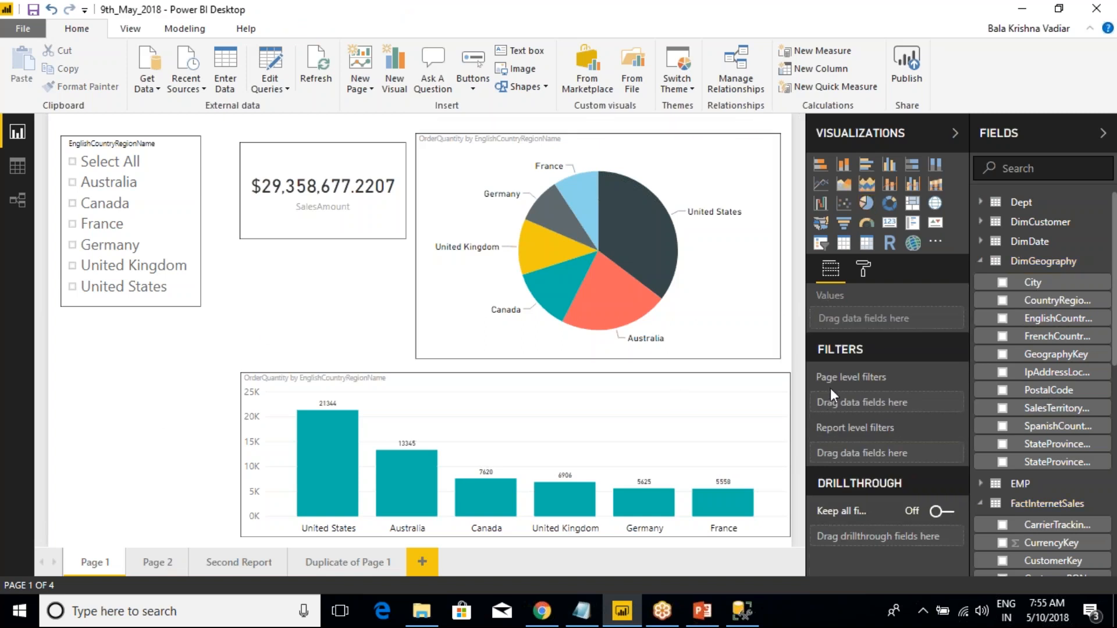
left_click(299, 227)
left_click(467, 295)
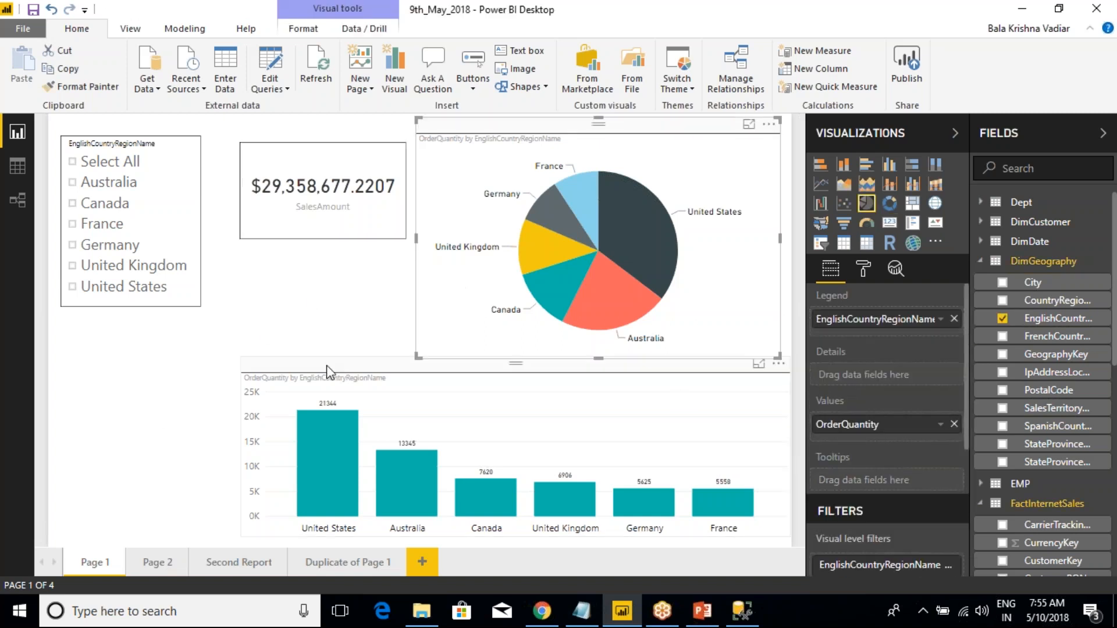
left_click(245, 297)
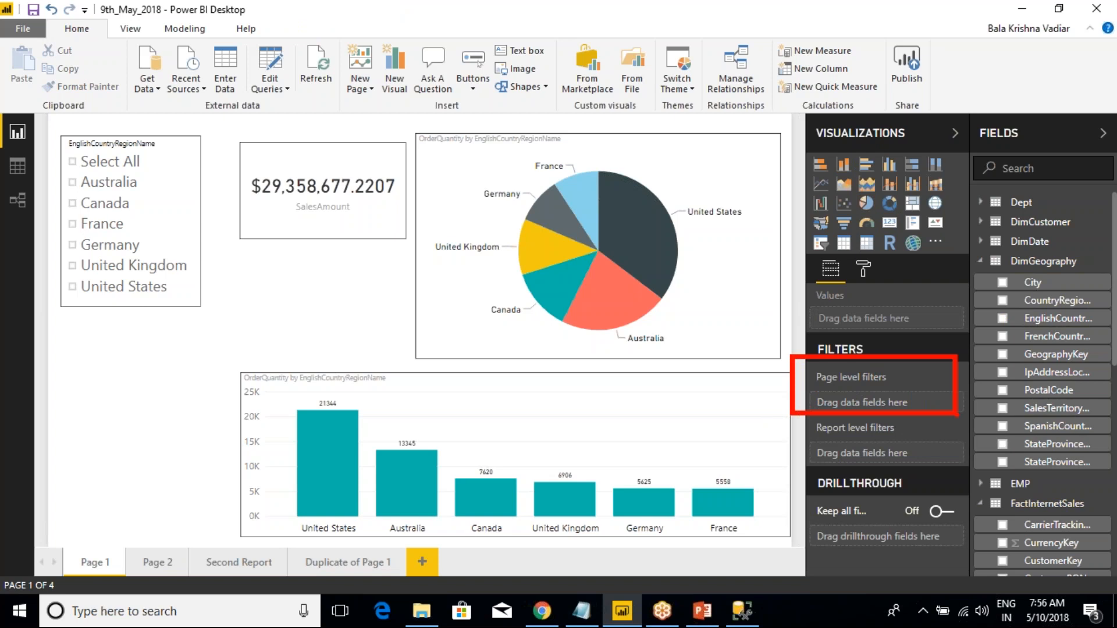
Step: Add EnglishCountryRegionName as a page-level filter on Page 1, keeping Basic filtering as its filter type
left_click_drag(1042, 323, 888, 408)
scroll(889, 431, "down", 3)
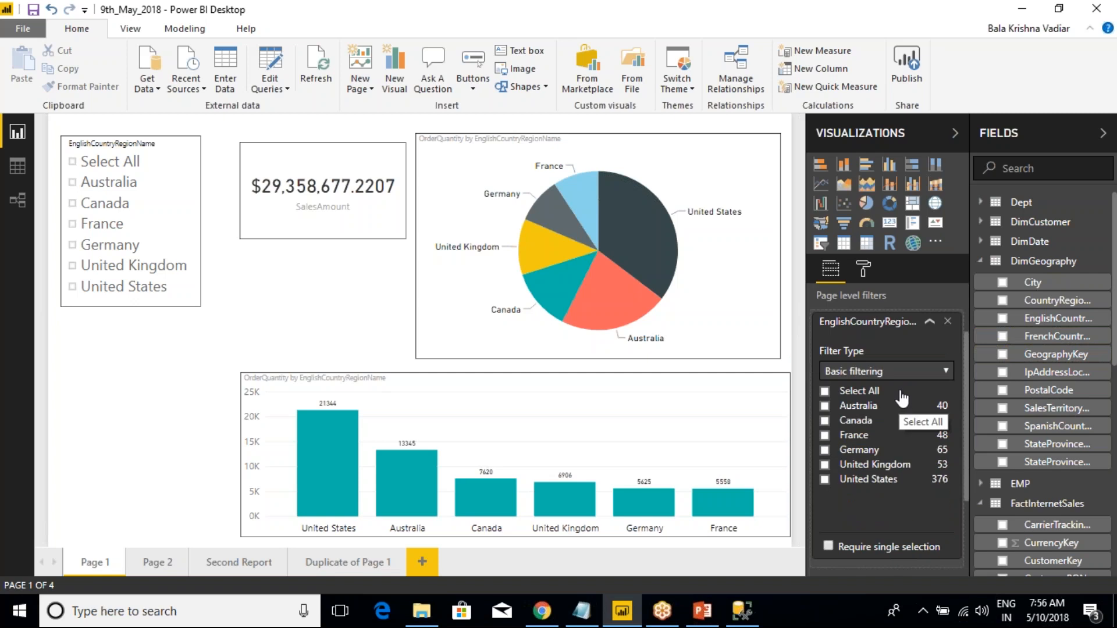
left_click(899, 371)
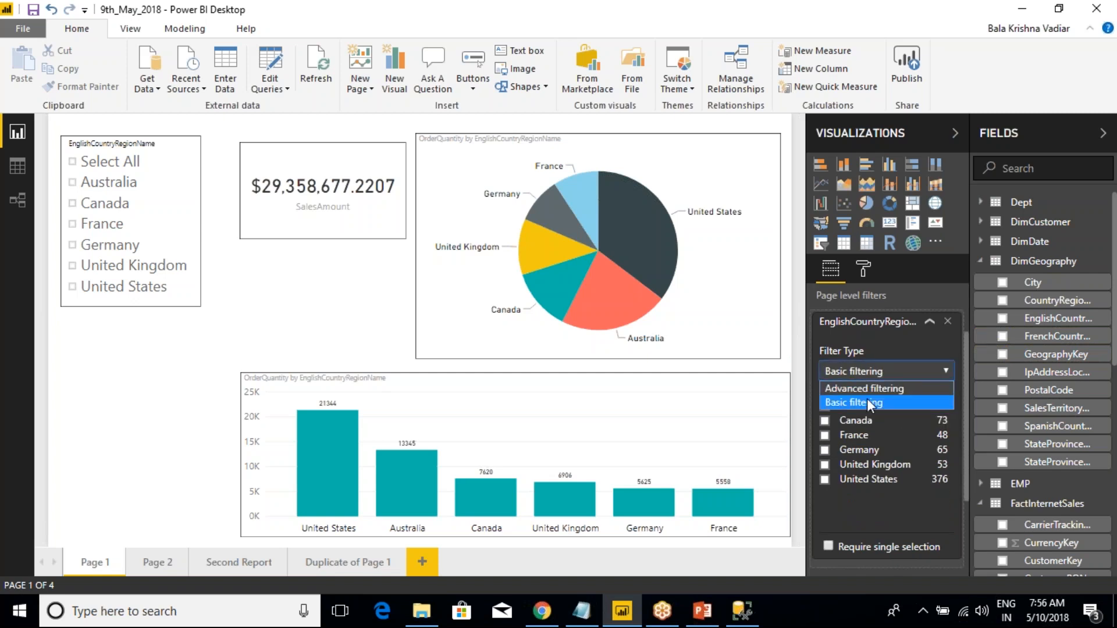
left_click(869, 405)
left_click(873, 375)
left_click(874, 402)
Step: Switch the Page 1 filter to Advanced filtering, view its available conditions, and return it to Basic filtering
left_click(878, 374)
left_click(873, 390)
left_click(858, 423)
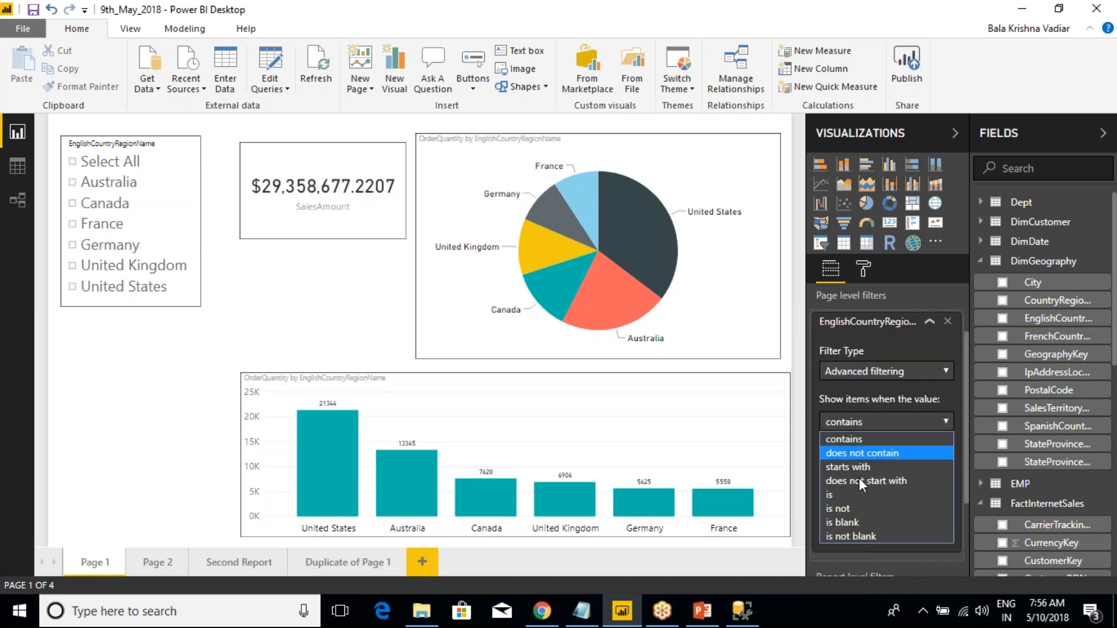
left_click(894, 391)
left_click(892, 373)
left_click(864, 403)
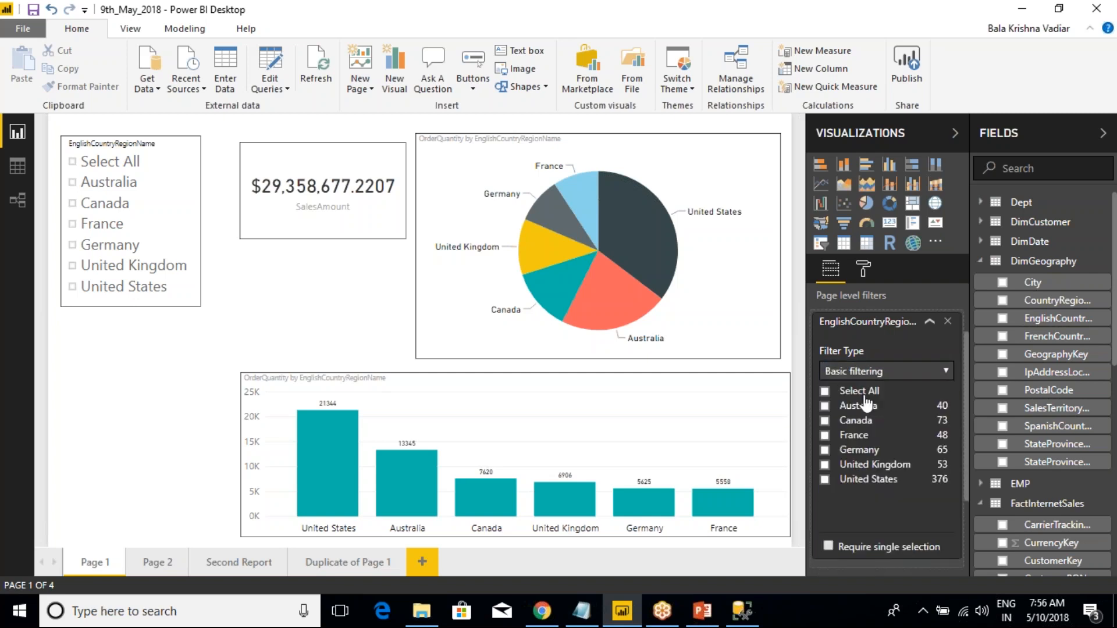
Step: Filter Page 1 to Canada and Australia with the page-level filter, and clear that selection
left_click(825, 420)
left_click(824, 406)
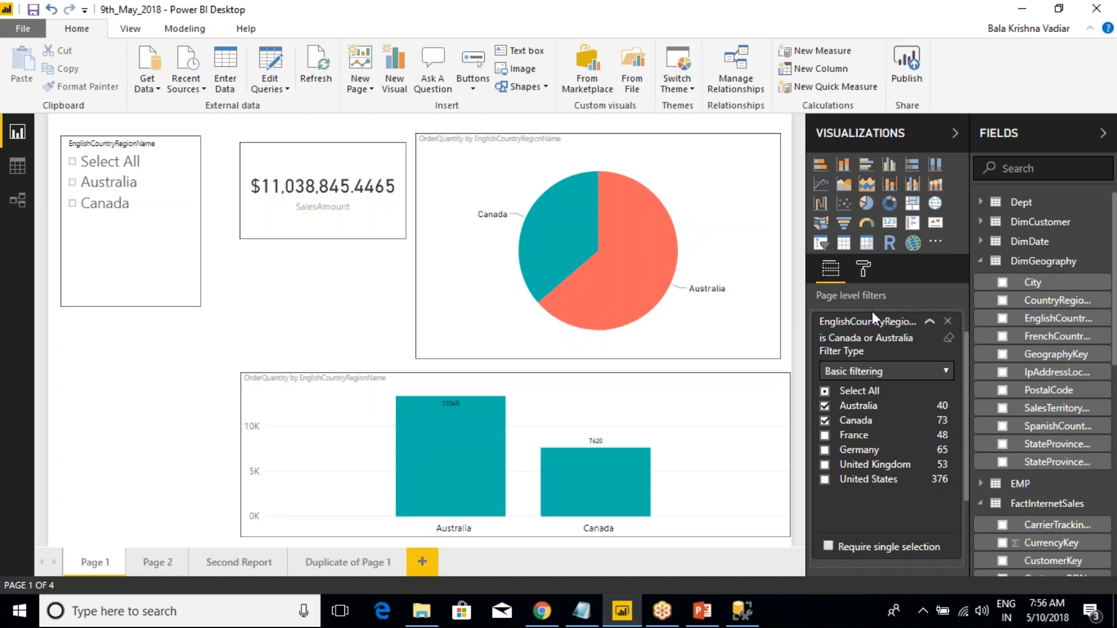
left_click(949, 340)
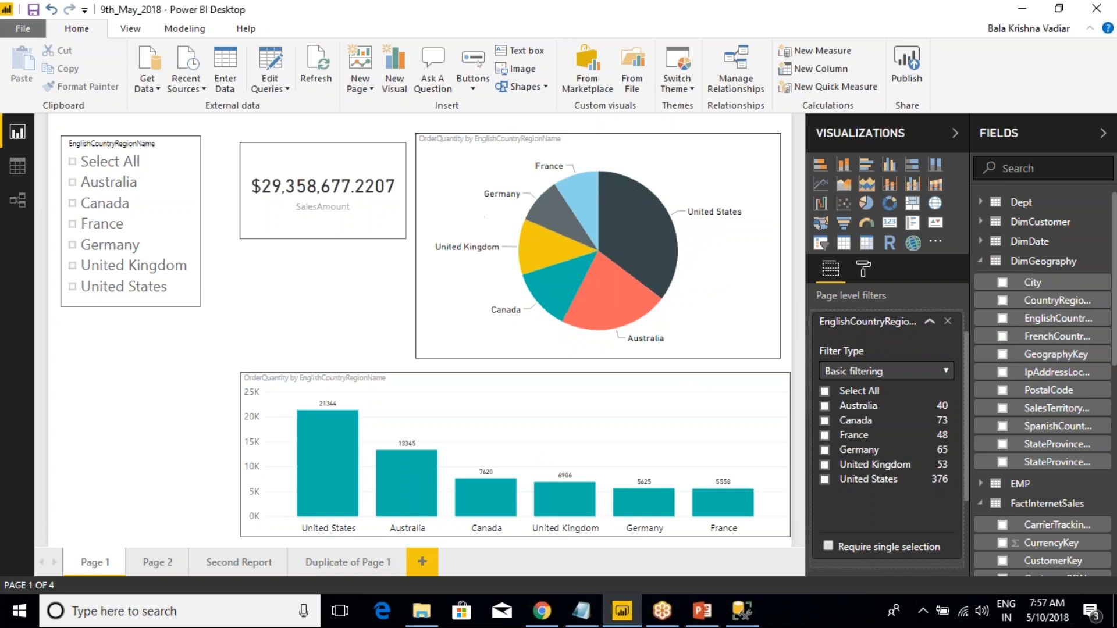
Step: Try the page-level filter on Page 1 with Canada alone, and change the selection to Australia alone
left_click(826, 422)
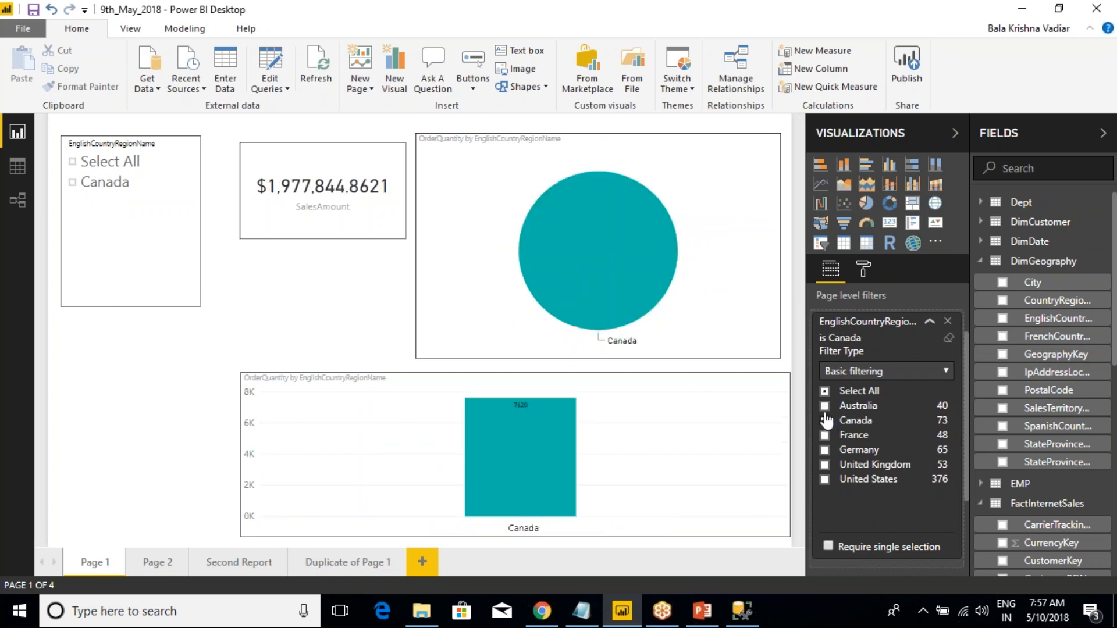
left_click(826, 419)
left_click(825, 407)
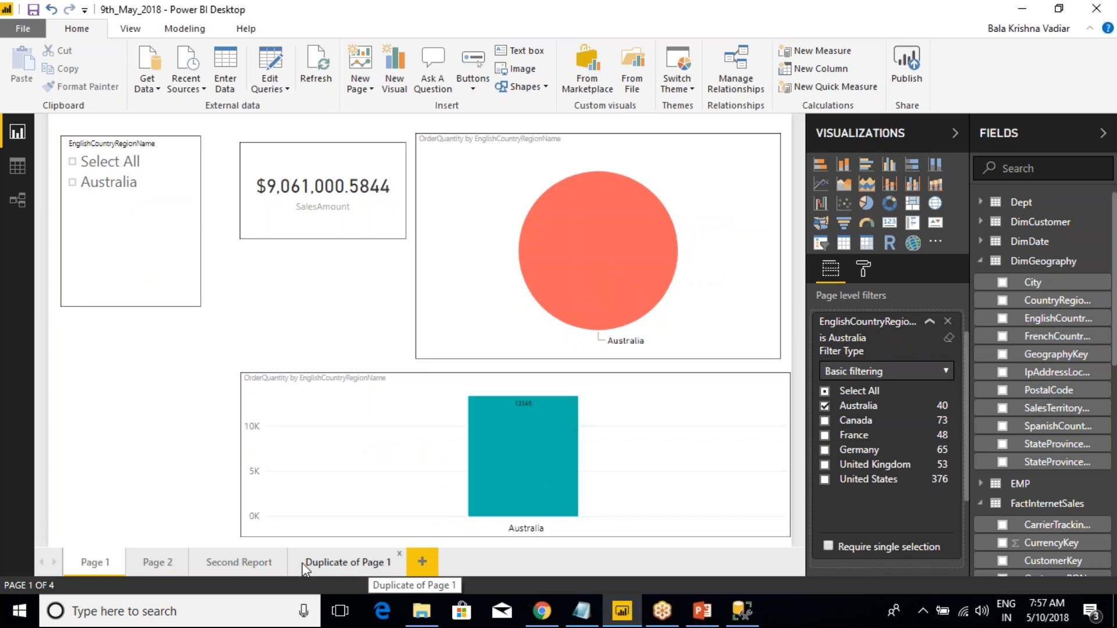
Step: Compare the visuals on Second Report and Duplicate of Page 1 with the filtered Page 1 to check the filter's scope
left_click(237, 563)
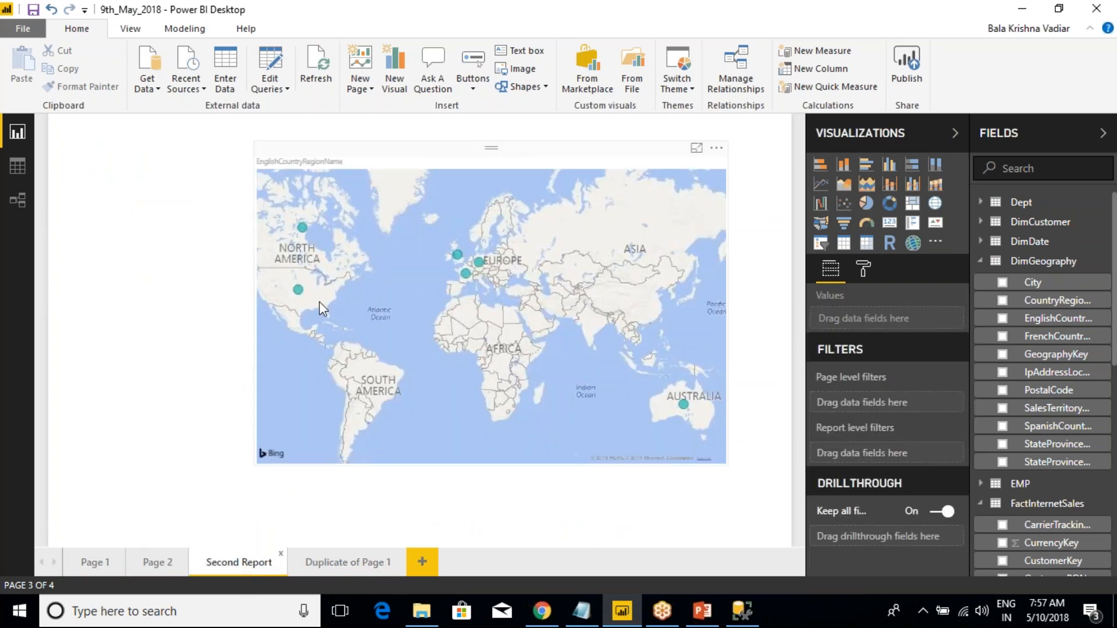
mouse_move(480, 268)
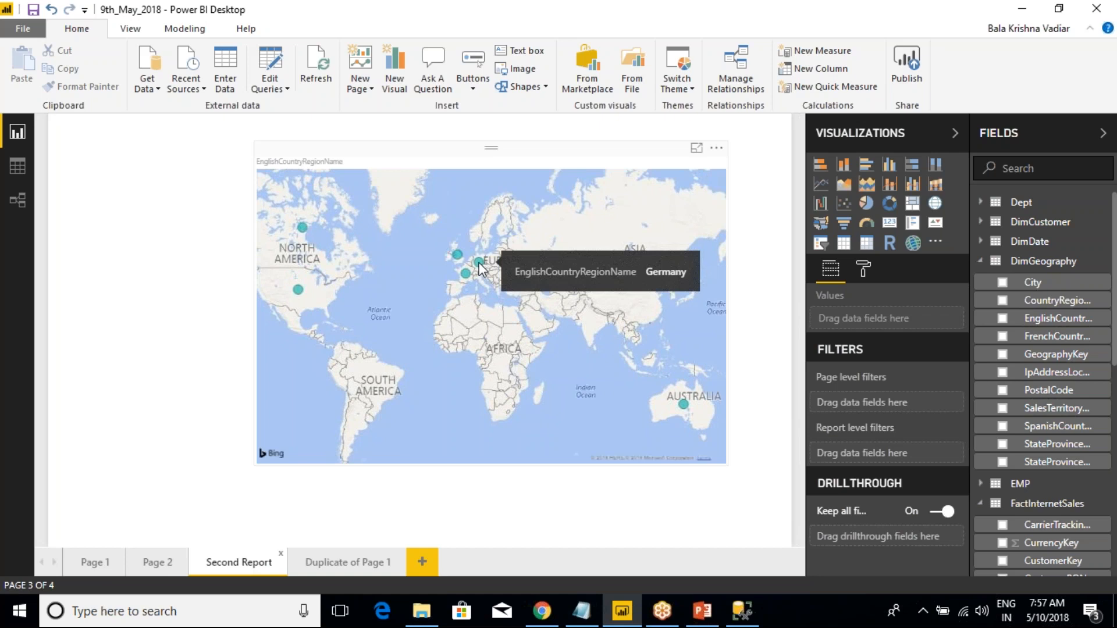
left_click(89, 568)
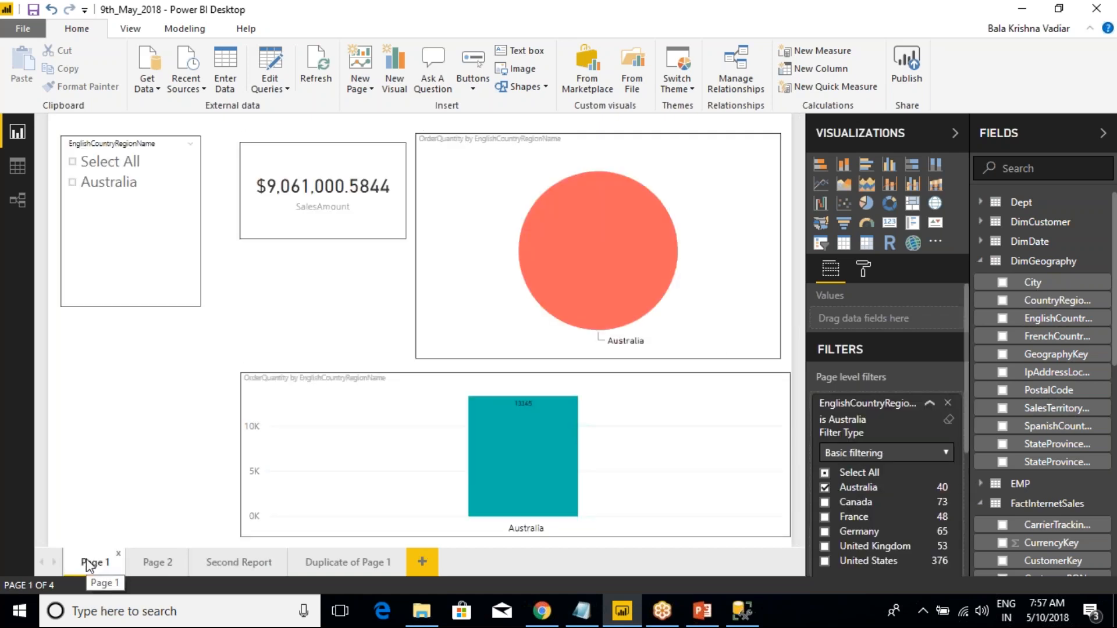
left_click(224, 565)
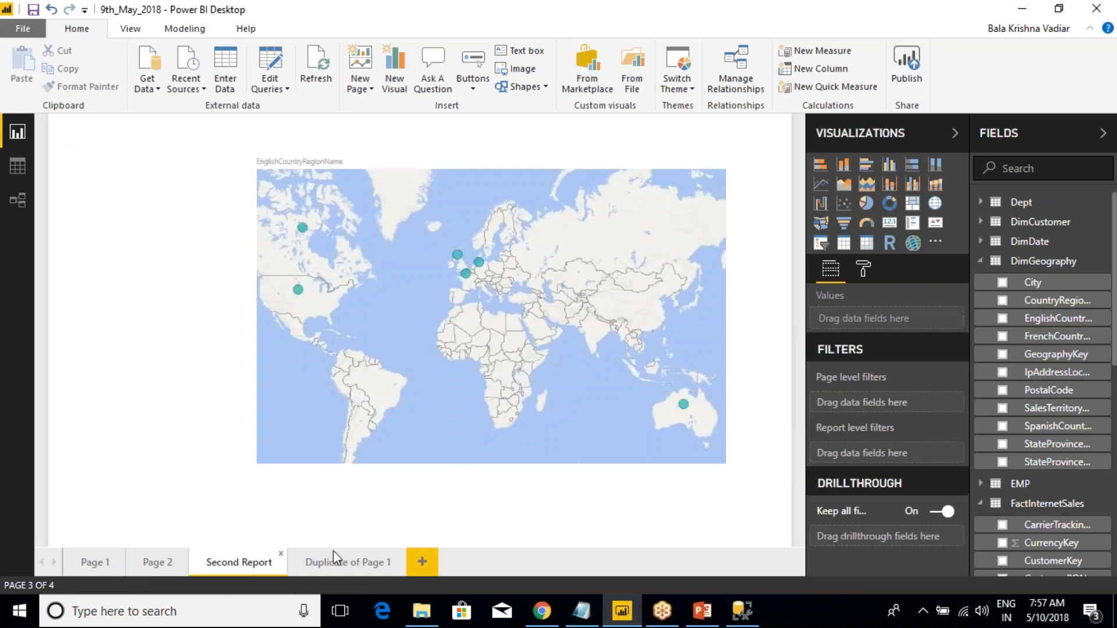
left_click(336, 563)
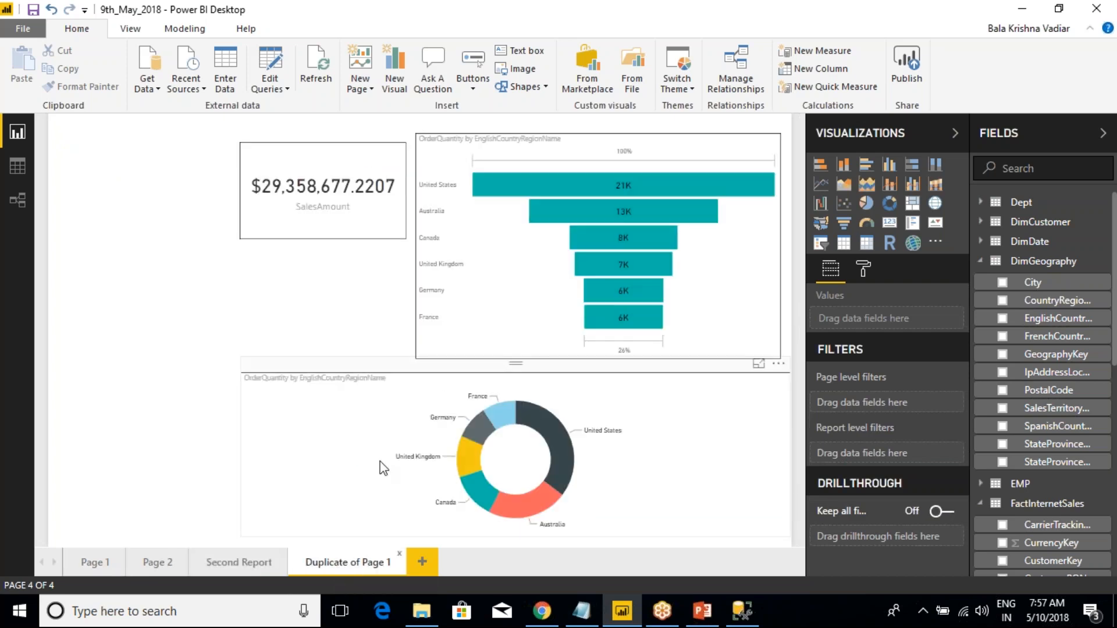
mouse_move(477, 473)
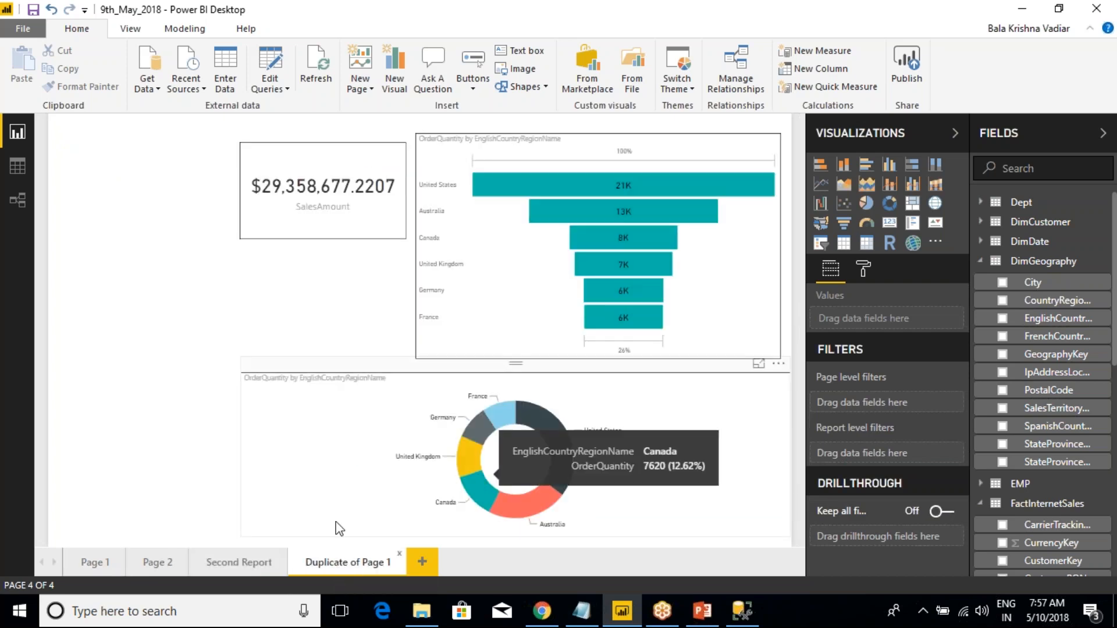
Step: Clear the Australia selection from the page-level country filter on Page 1
left_click(91, 562)
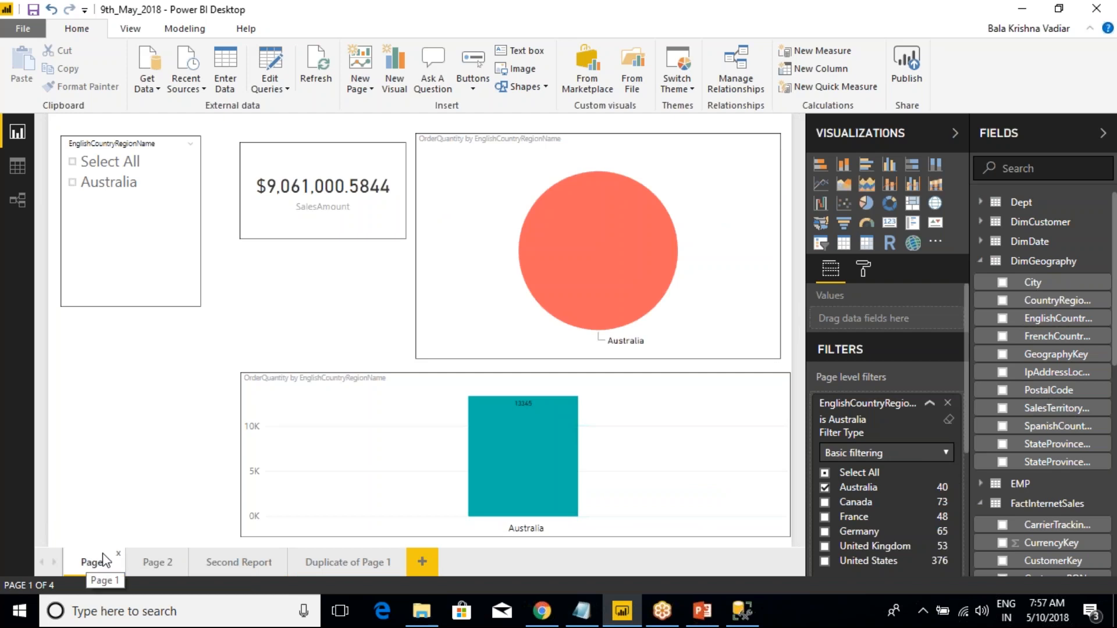
left_click(949, 419)
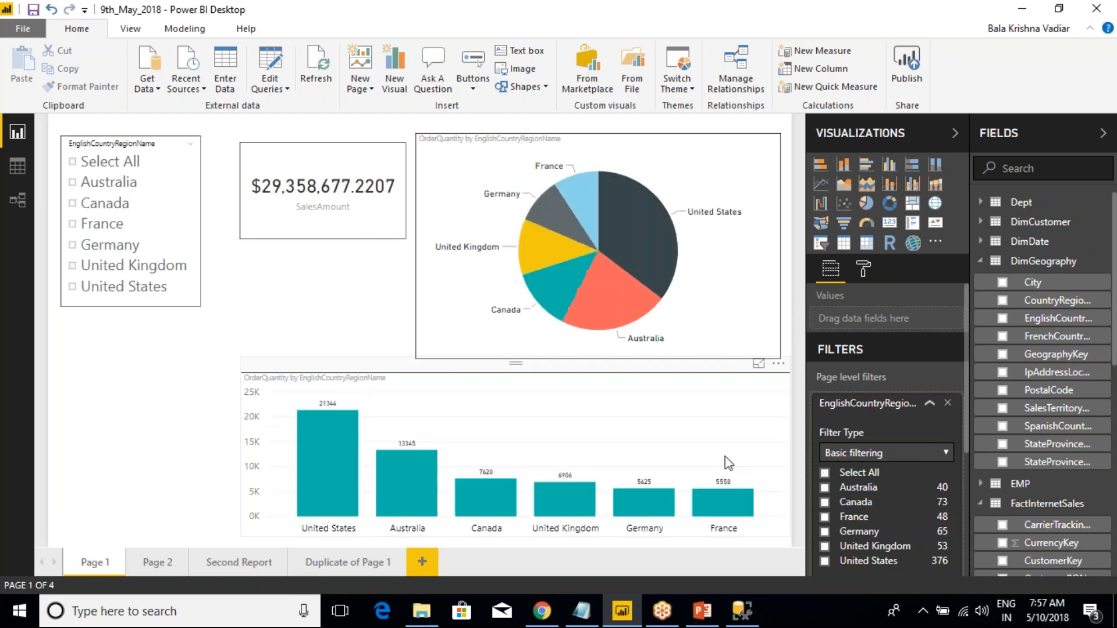
Step: Add EnglishCountryRegionName as a page-level filter on Duplicate of Page 1 and limit it to Australia
left_click(330, 563)
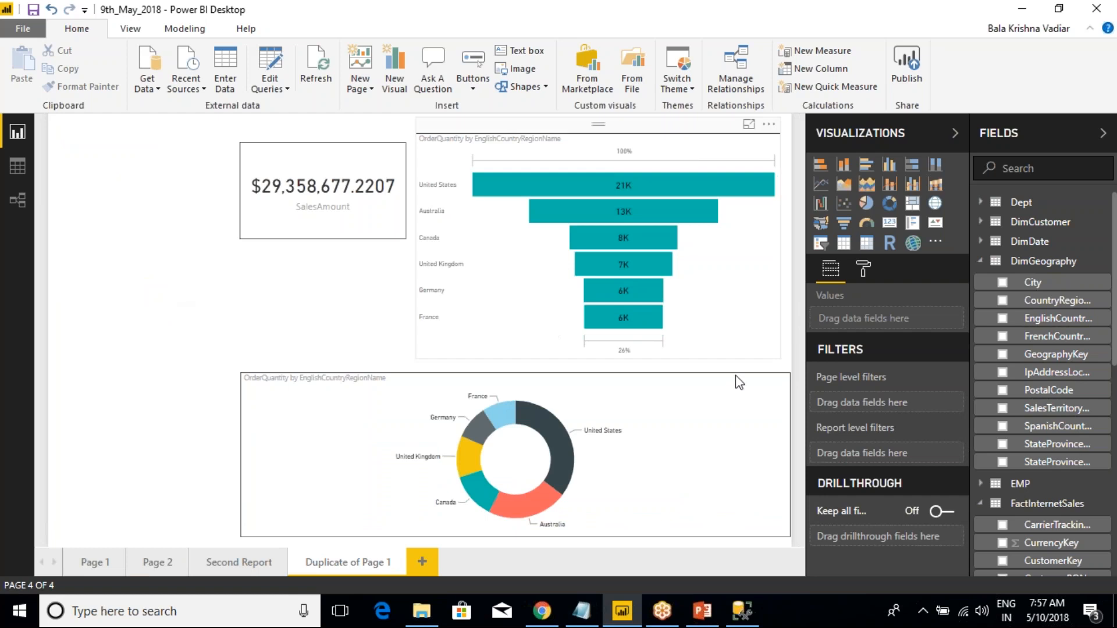
left_click_drag(1058, 319, 913, 408)
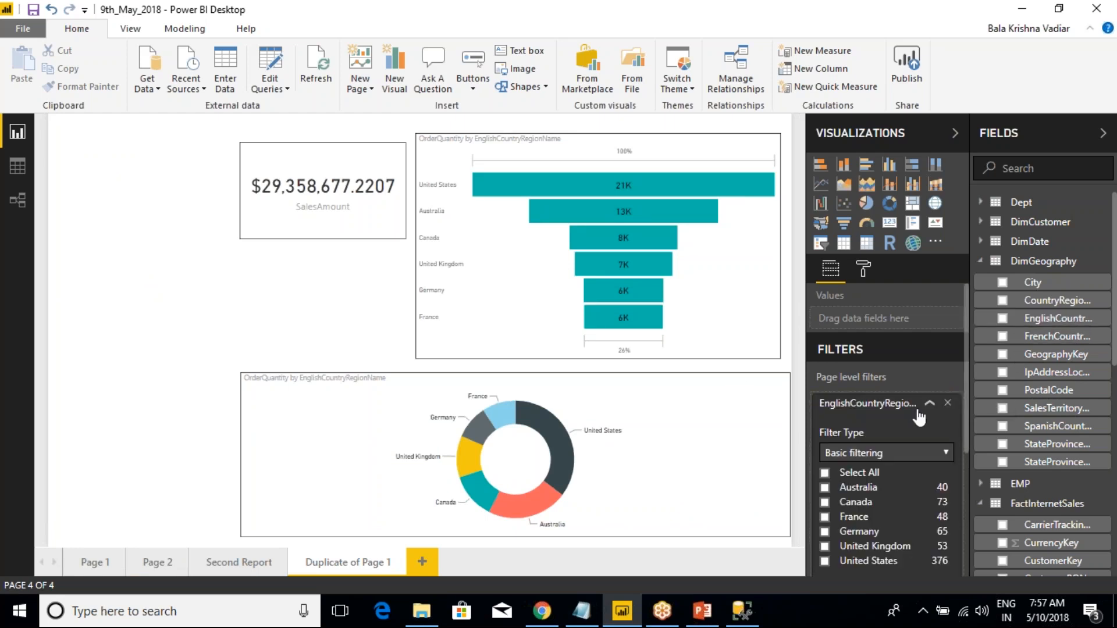
left_click(825, 488)
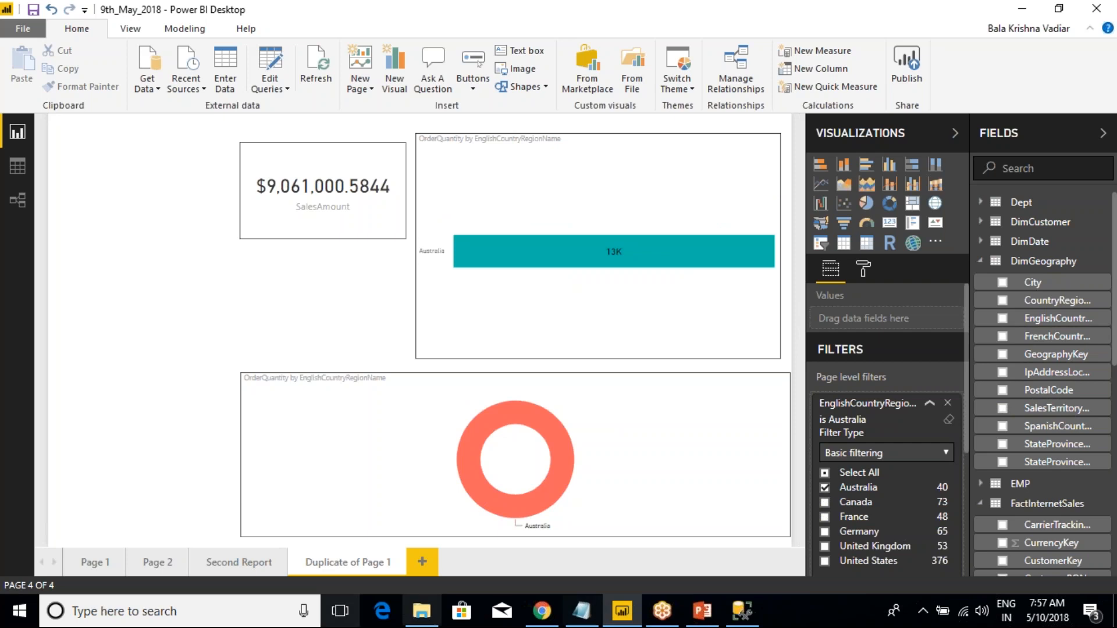
Step: Compare Page 1 with the filtered Duplicate of Page 1, and clear the Australia selection on the duplicate
left_click(84, 566)
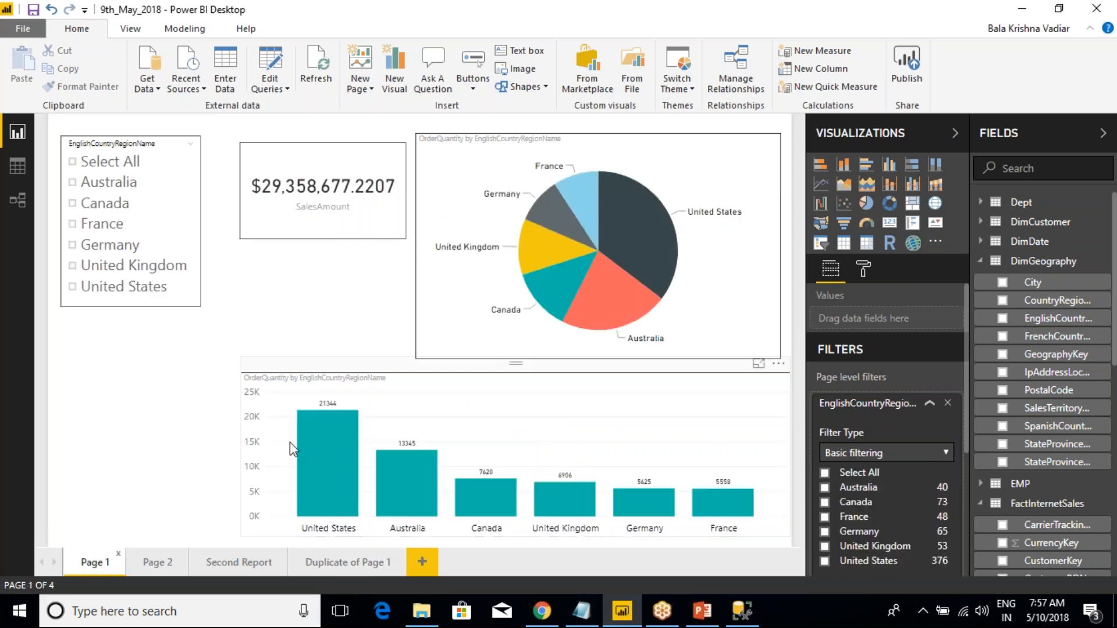
left_click(334, 568)
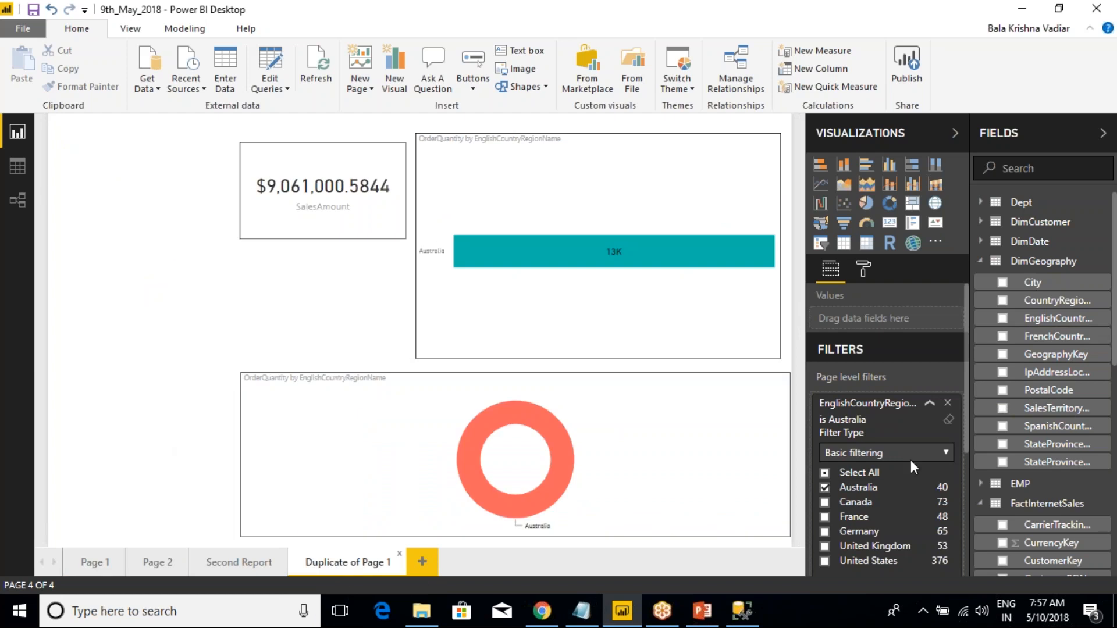
left_click(949, 420)
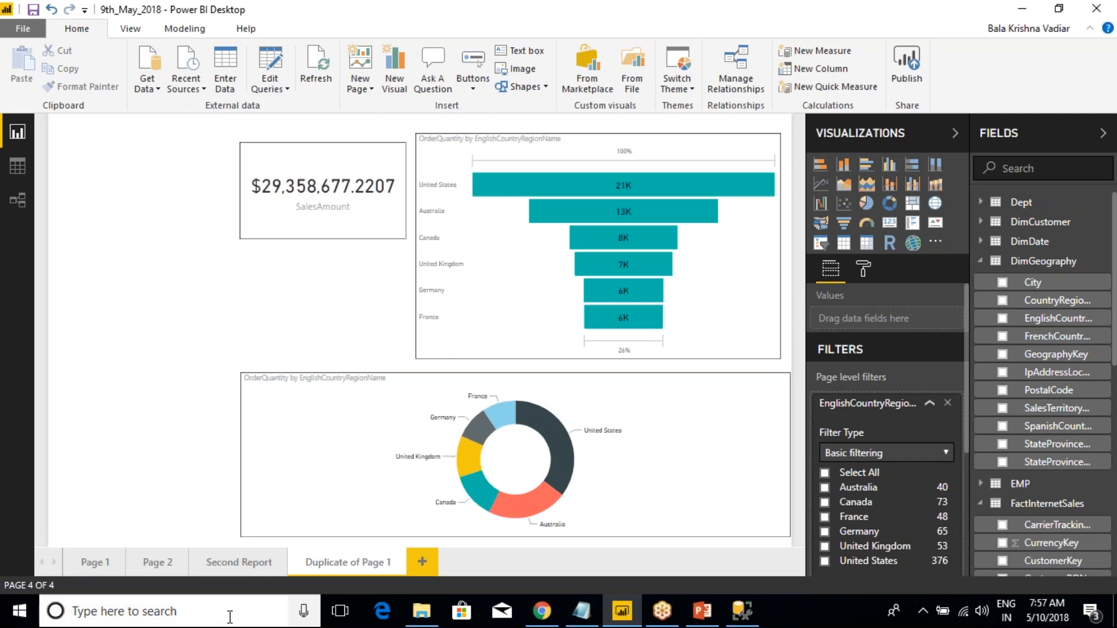
Step: Highlight the United Kingdom slice of the donut chart, and view the Second Report and Page 2 pages
left_click(471, 457)
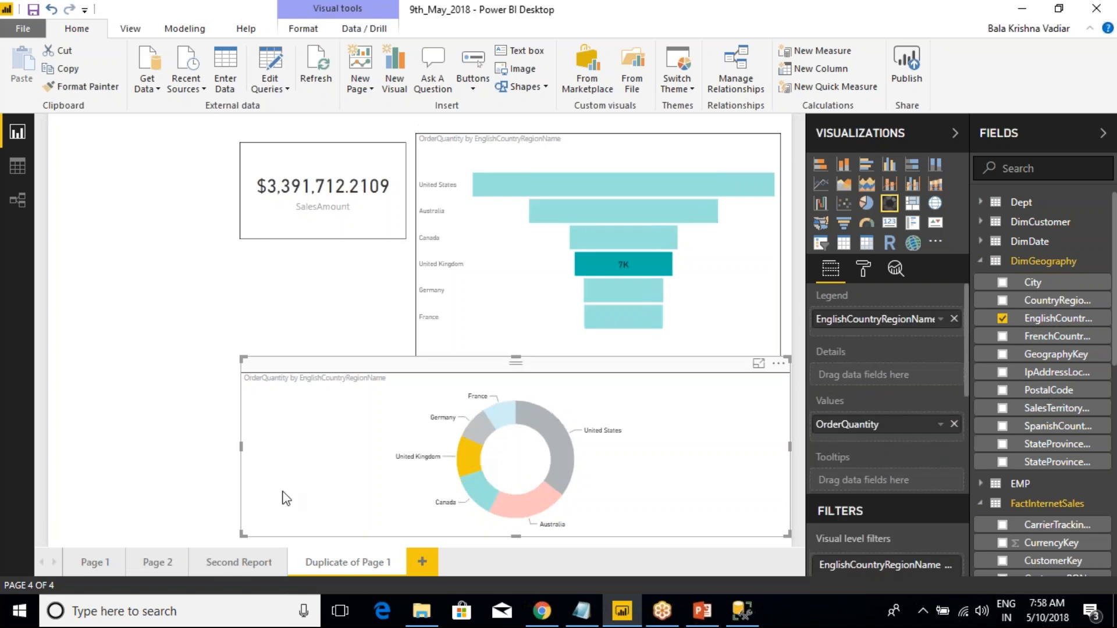
left_click(233, 564)
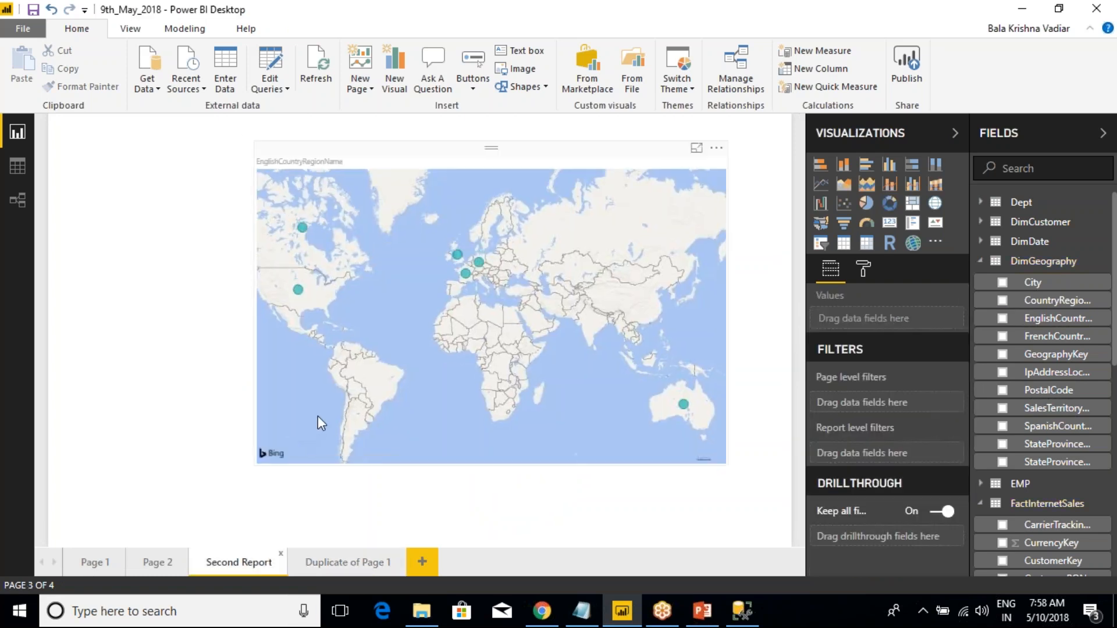
left_click(152, 563)
Step: Remove the EnglishCountryRegionName page-level filters from Page 1 and Duplicate of Page 1
left_click(85, 566)
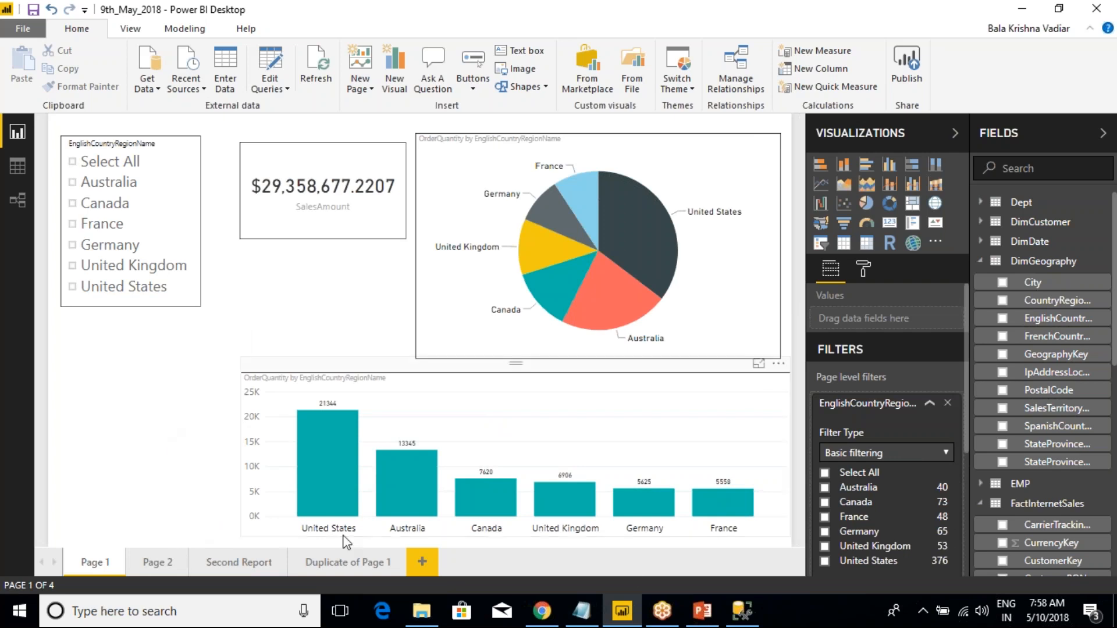
left_click(948, 403)
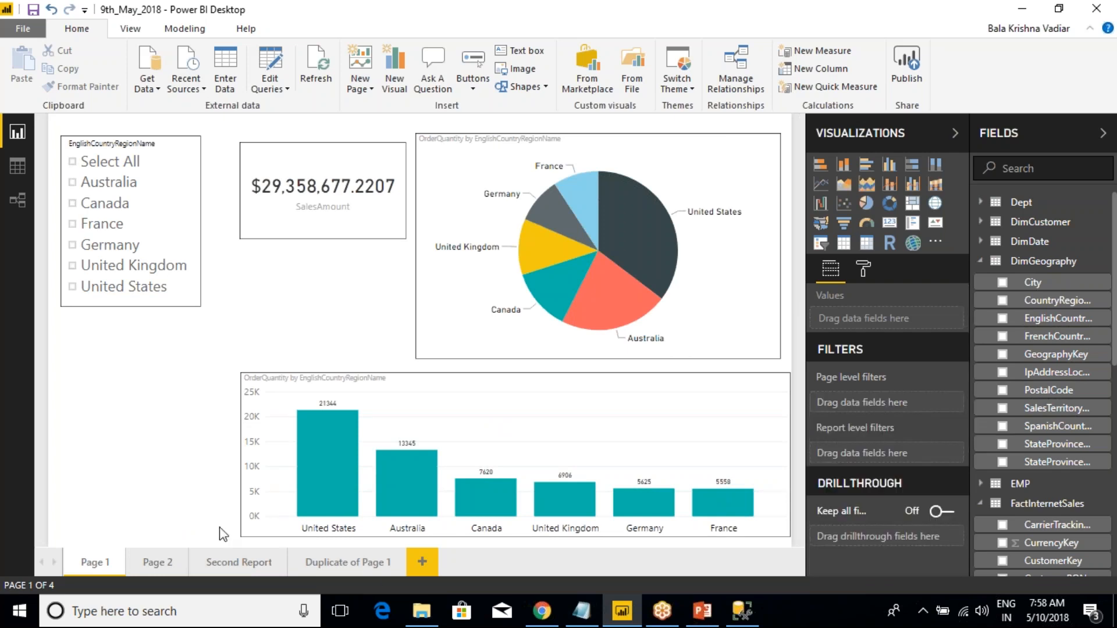
left_click(355, 568)
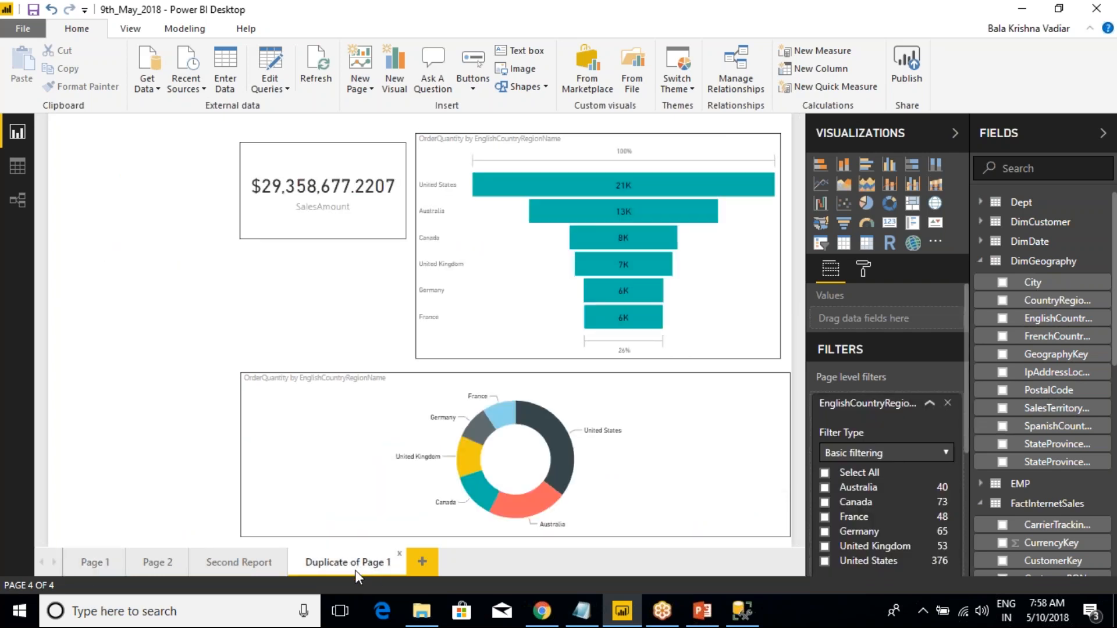
left_click(948, 403)
Step: From Page 1, add EnglishCountryRegionName as a report-level filter and limit it to Canada
left_click(90, 563)
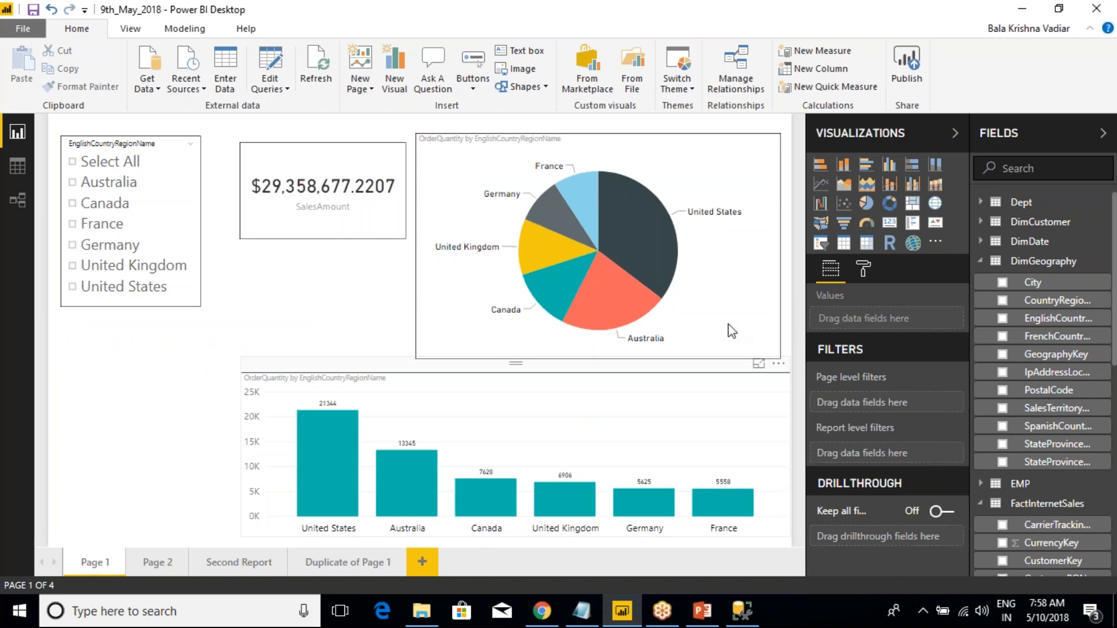
left_click_drag(1062, 322, 900, 460)
left_click(832, 472)
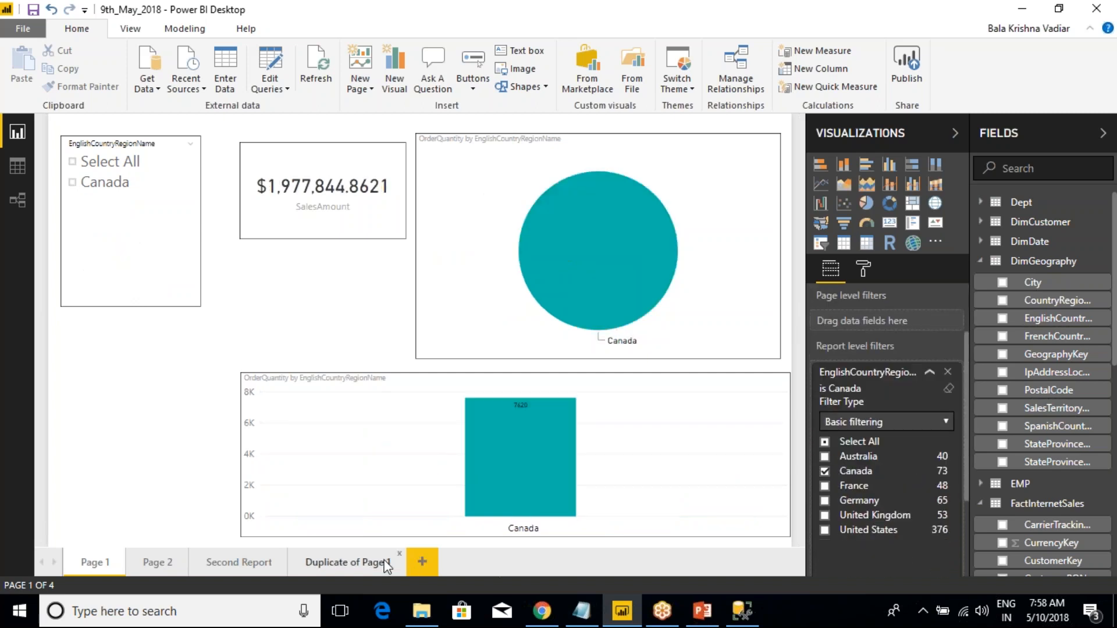
Step: View Page 2, Second Report and Duplicate of Page 1 to compare how the report-level filter affects each page
left_click(150, 565)
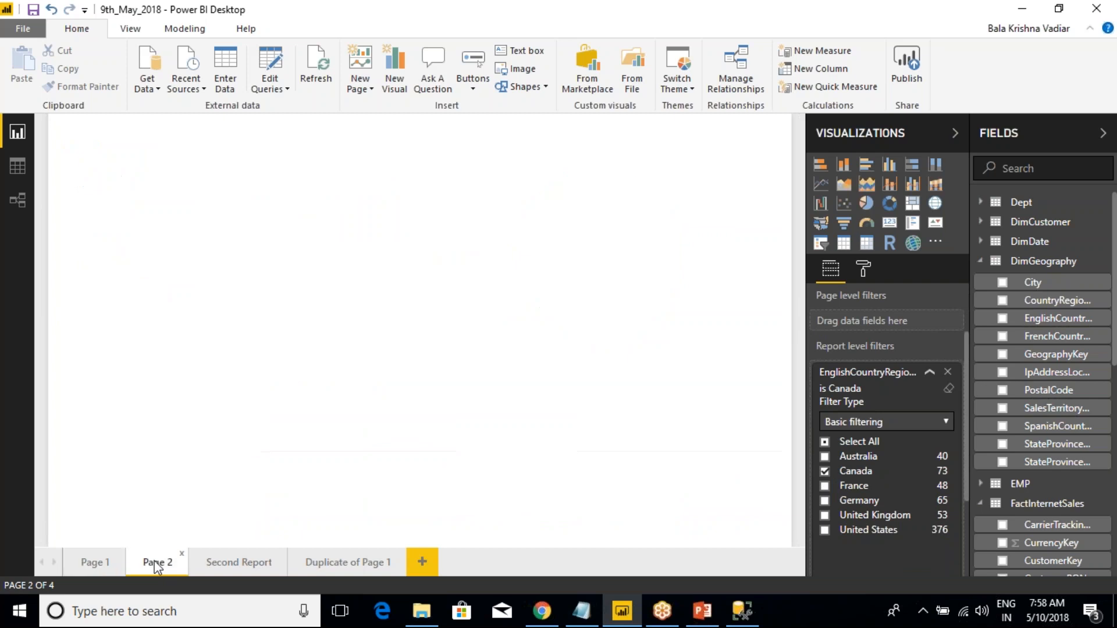
left_click(233, 569)
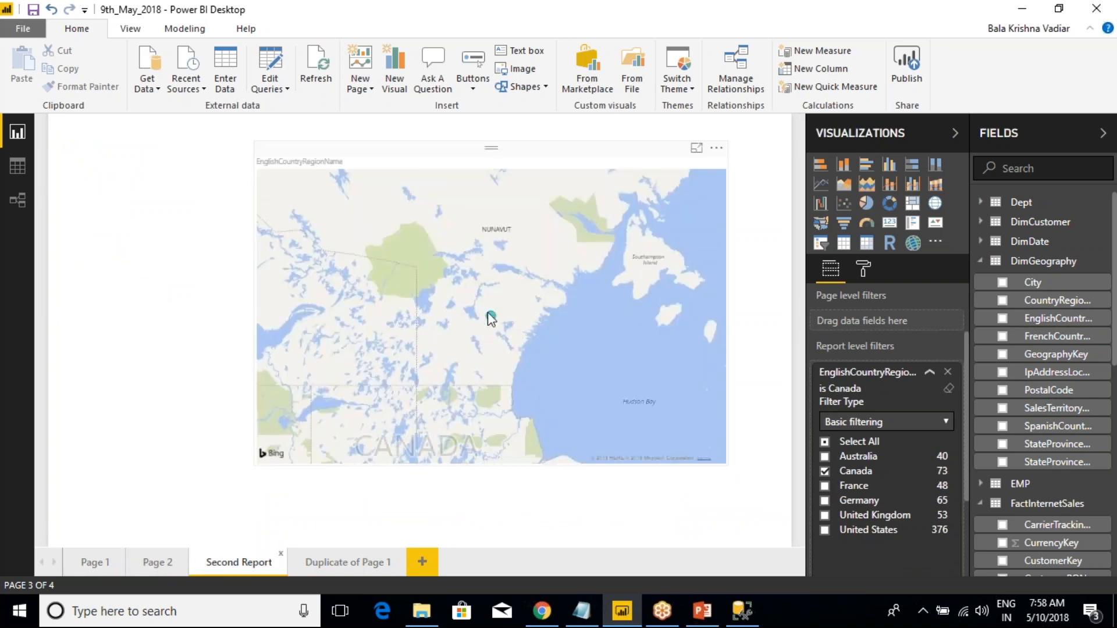
left_click(342, 564)
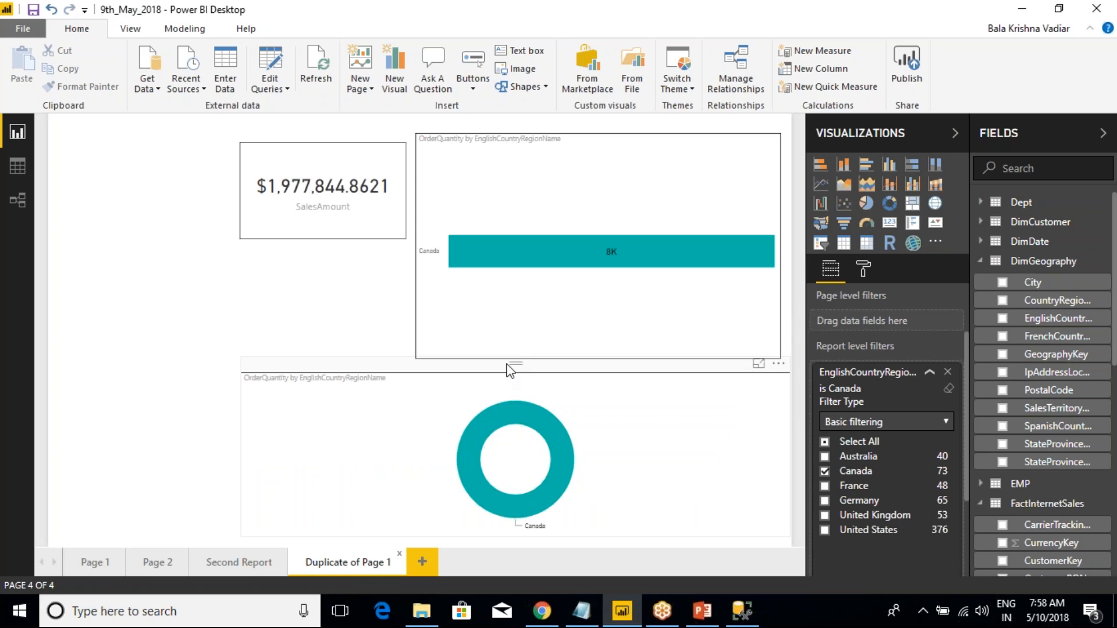
Step: Clear the Canada selection, remove the report-level country filter, and return to Page 1
left_click(949, 388)
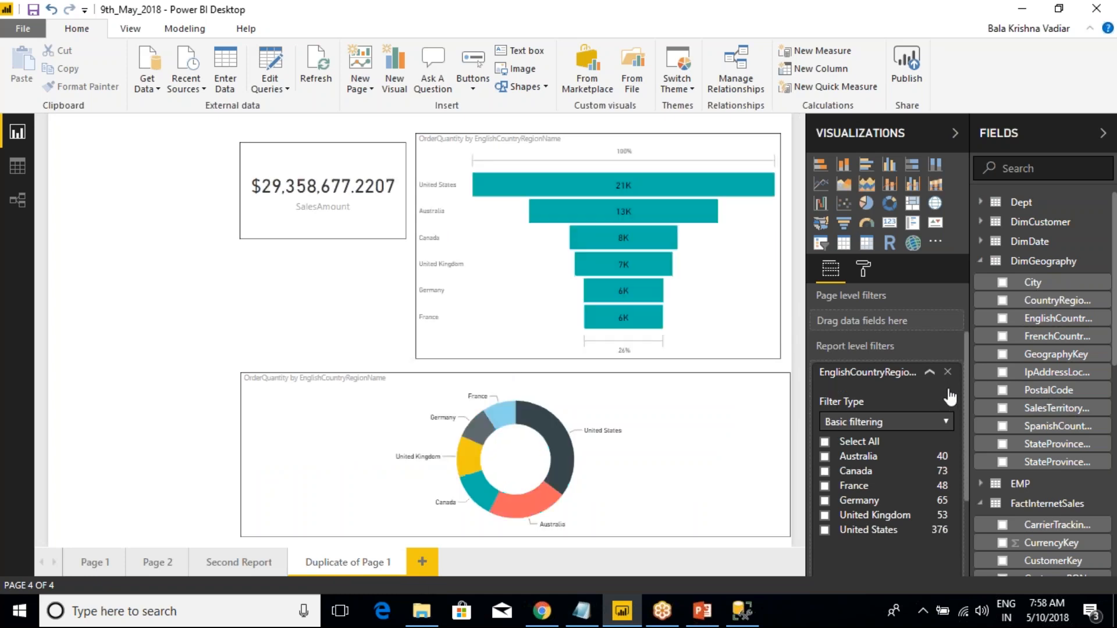
left_click(948, 373)
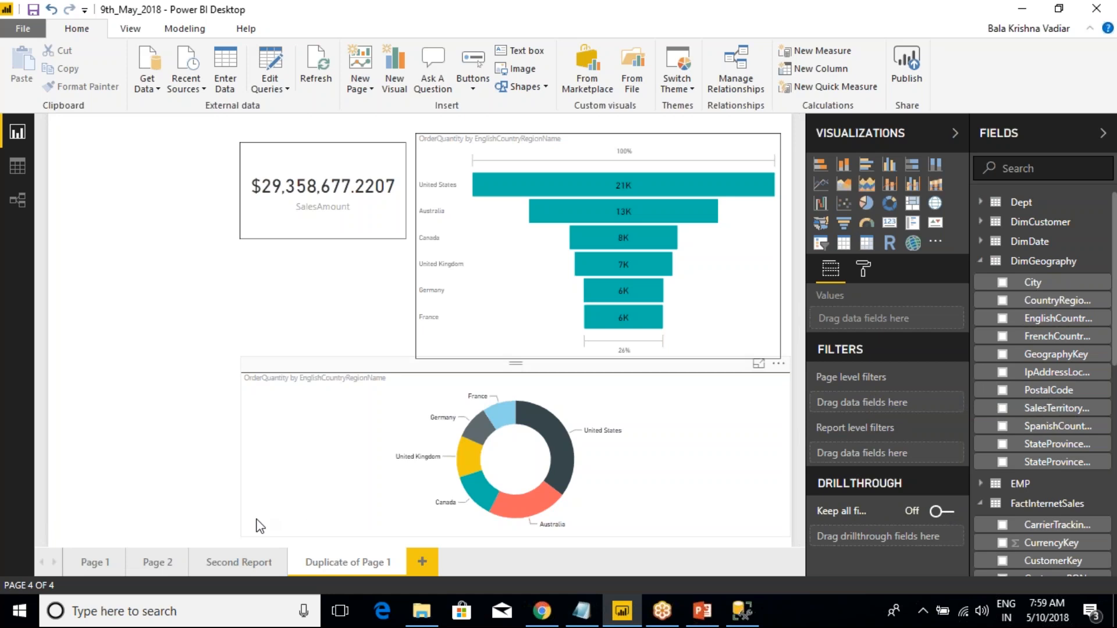
left_click(93, 562)
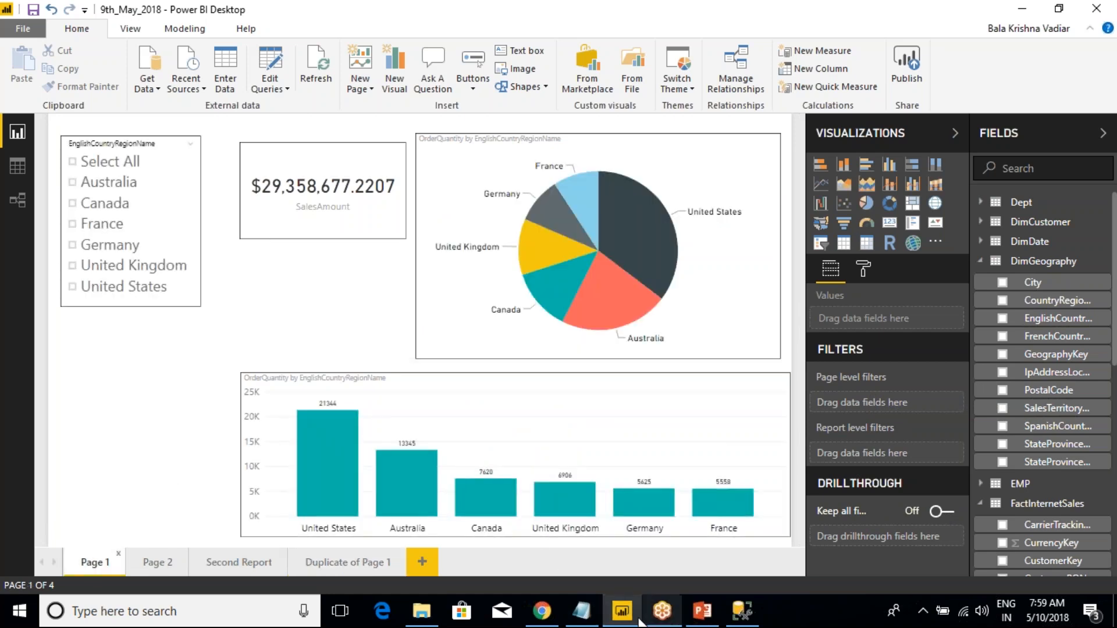
Step: Switch to the Class Notes in Notepad and add the line "What IS Report" below the Power BI desktop version question
left_click(581, 611)
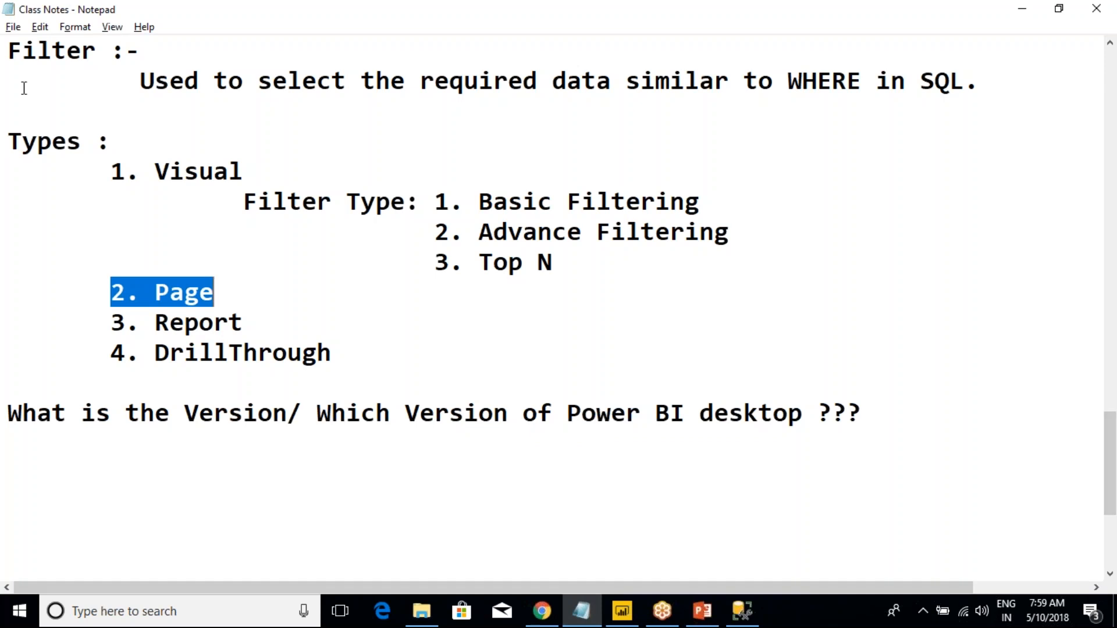
scroll(126, 176, "up", 1)
left_click(34, 201)
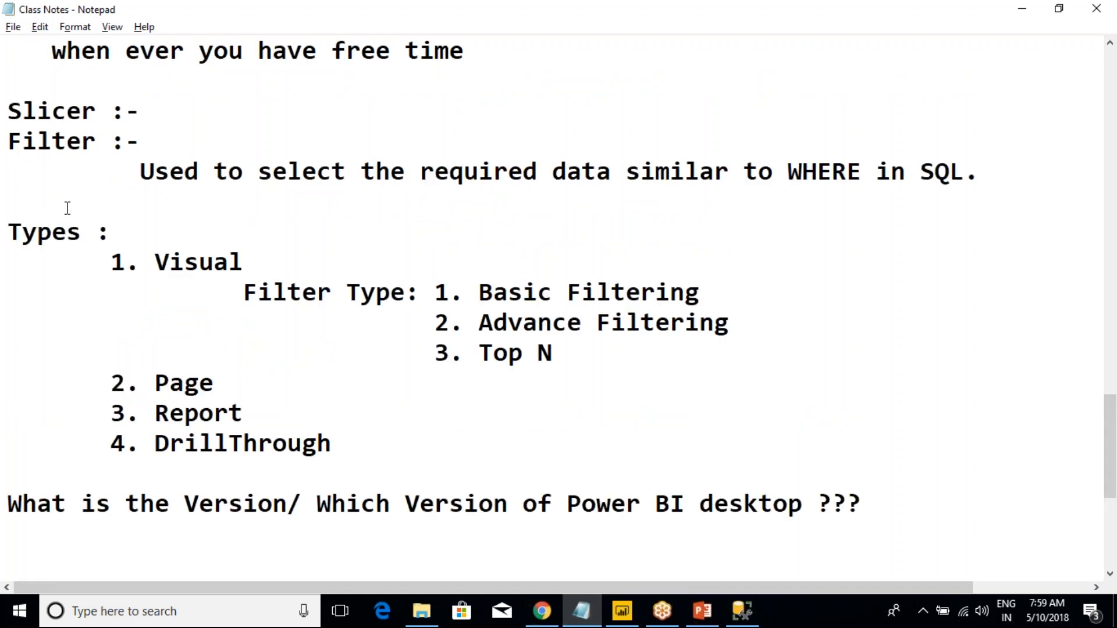
scroll(68, 208, "up", 1)
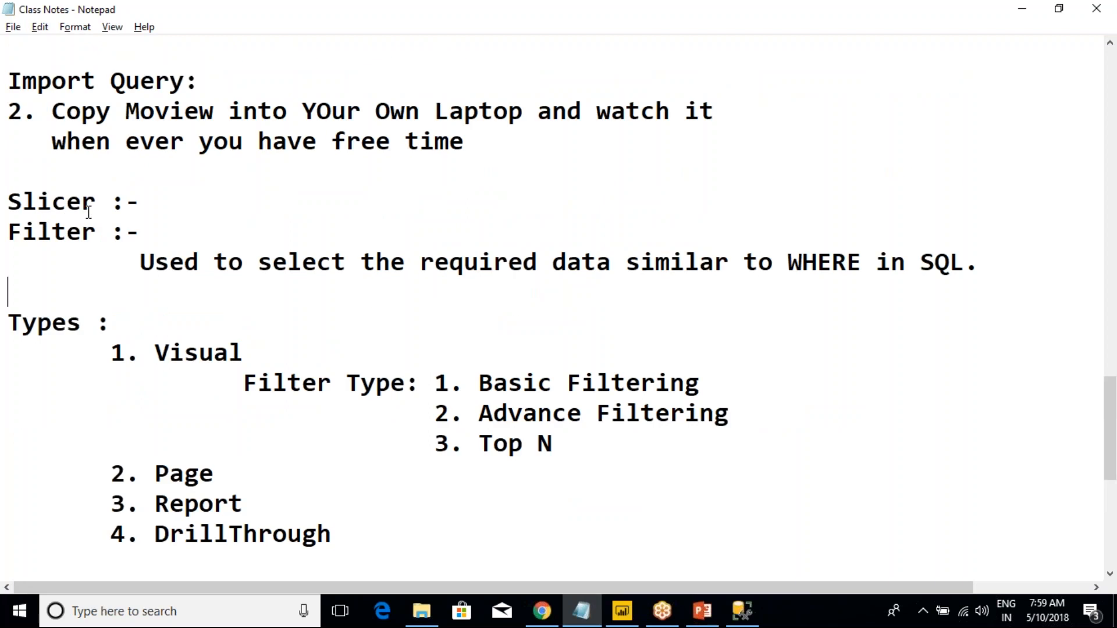
scroll(87, 215, "down", 5)
left_click(59, 178)
key("Return")
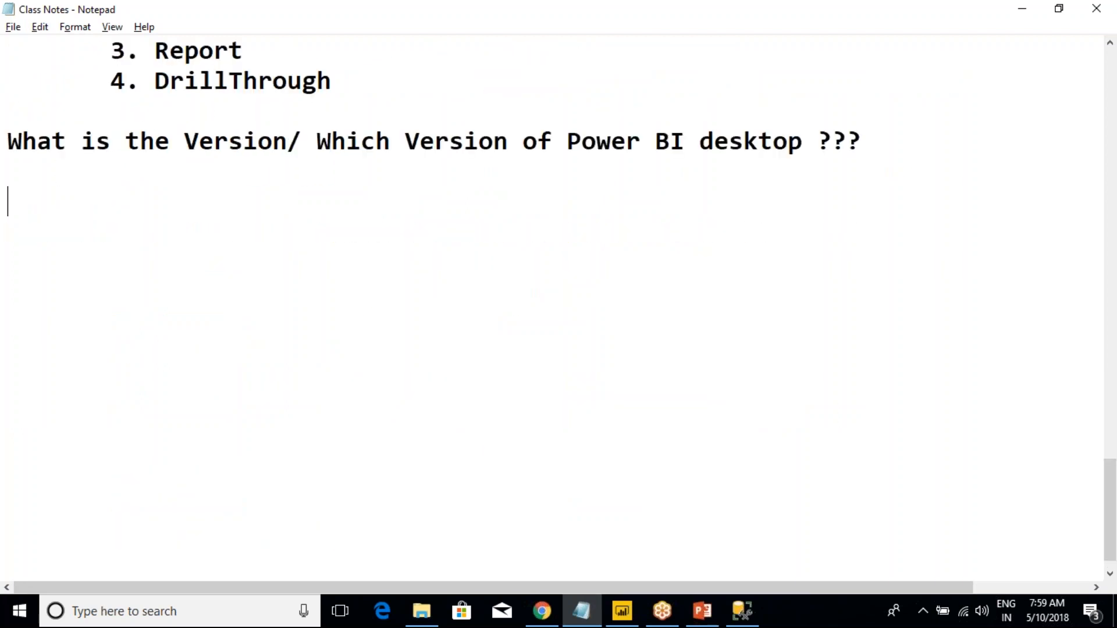
type("What IS ")
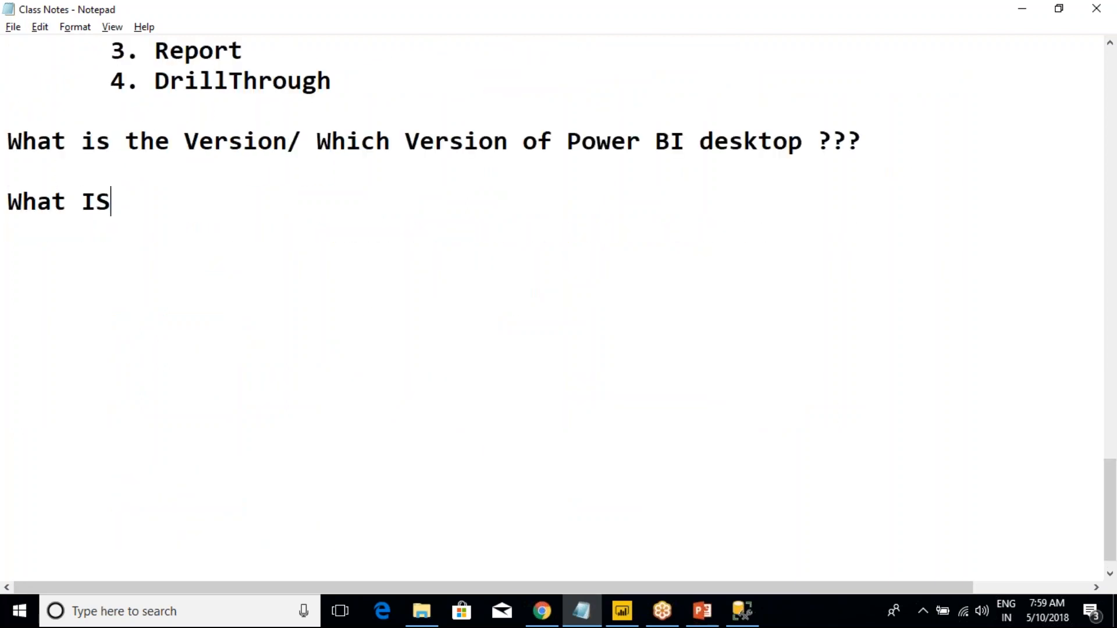
type("Report")
key("Return")
Step: Add the lines "What Is Page" and "What Is Visual" below the report question
type("What ")
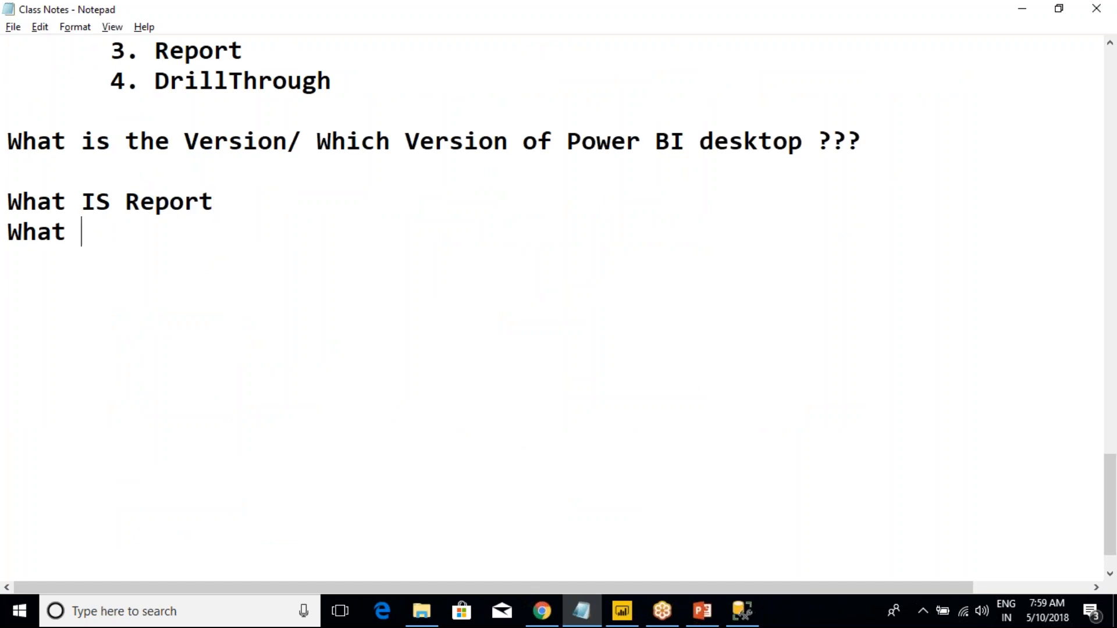
type("Is Page")
key("Return")
type("What Is ")
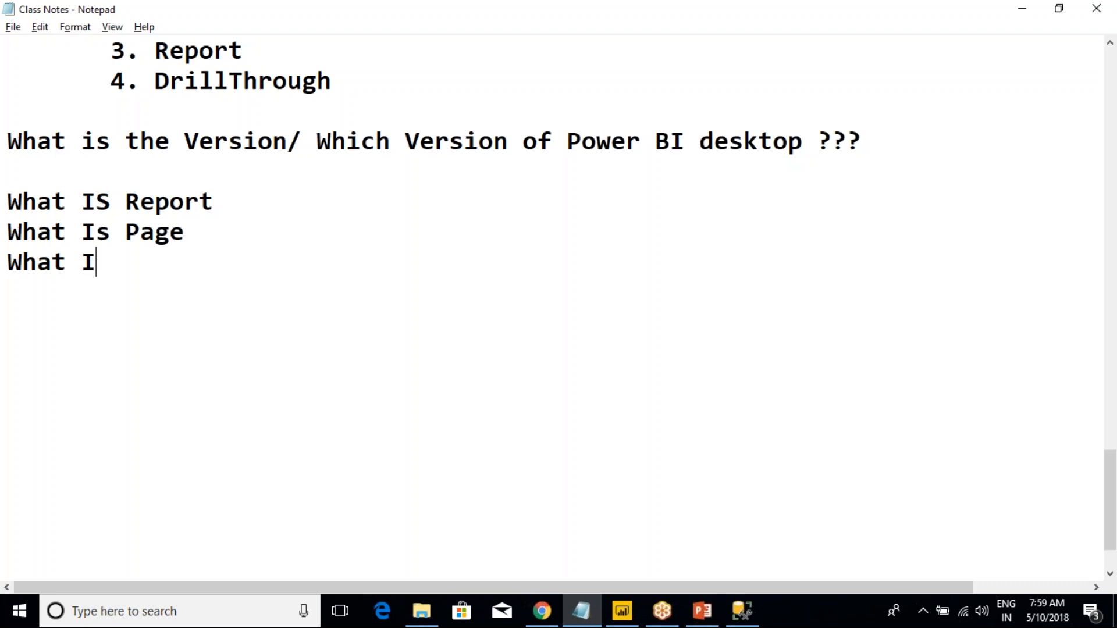
type("Vidsu")
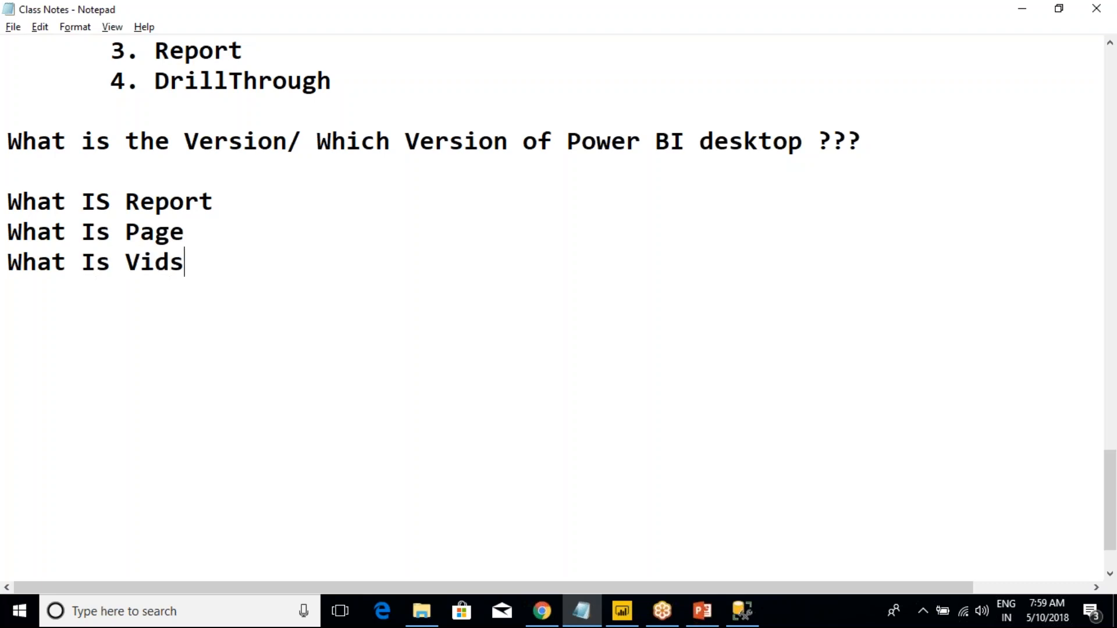
key("BackSpace")
key("BackSpace")
key("BackSpace")
type("sual")
Step: Answer the "What IS Report" line with "-- It is a collection of Pages"
left_click(240, 199)
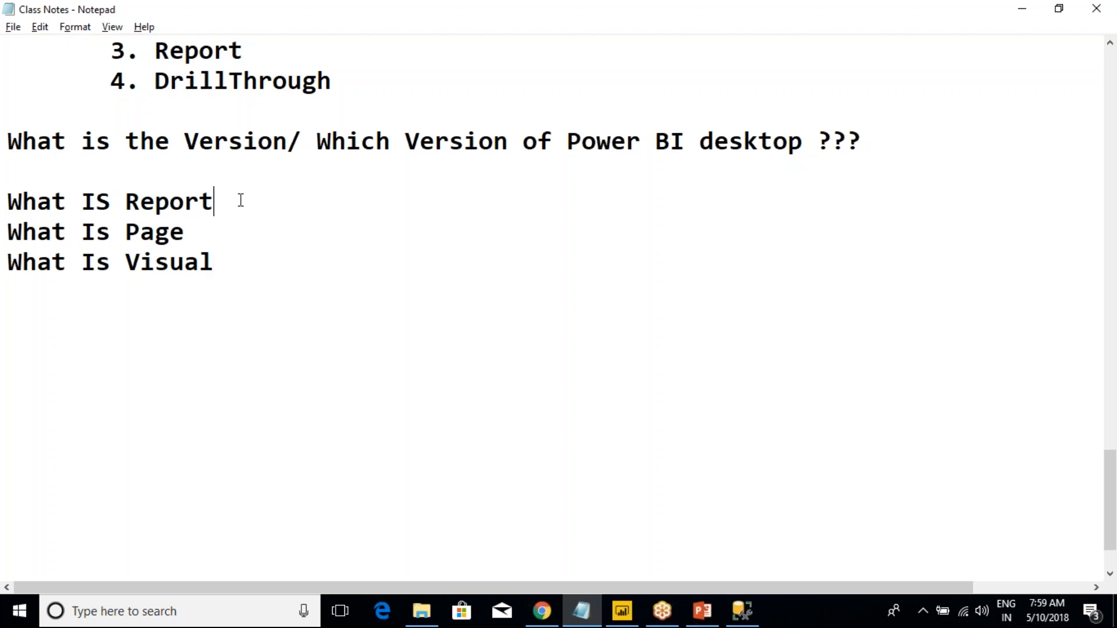
type("-- It is a ")
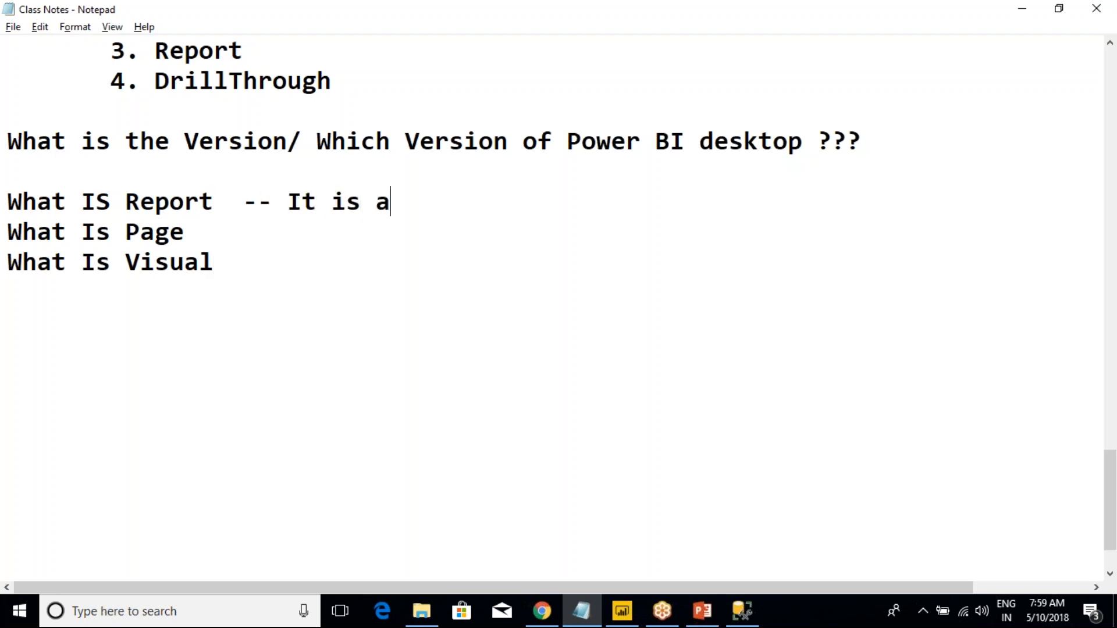
type("collec")
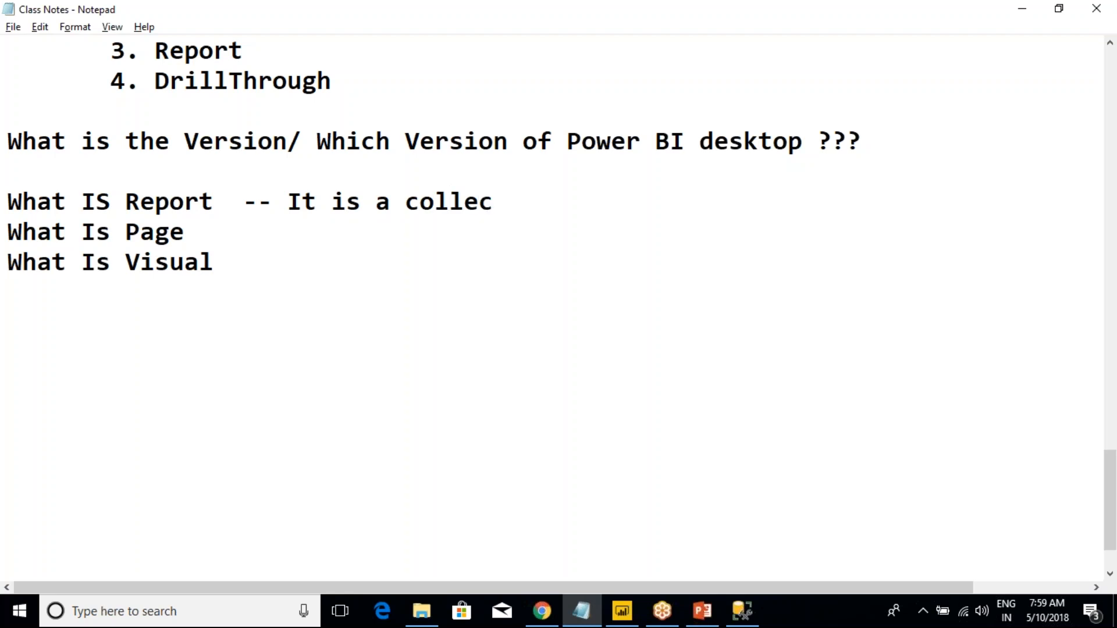
type("tion of ")
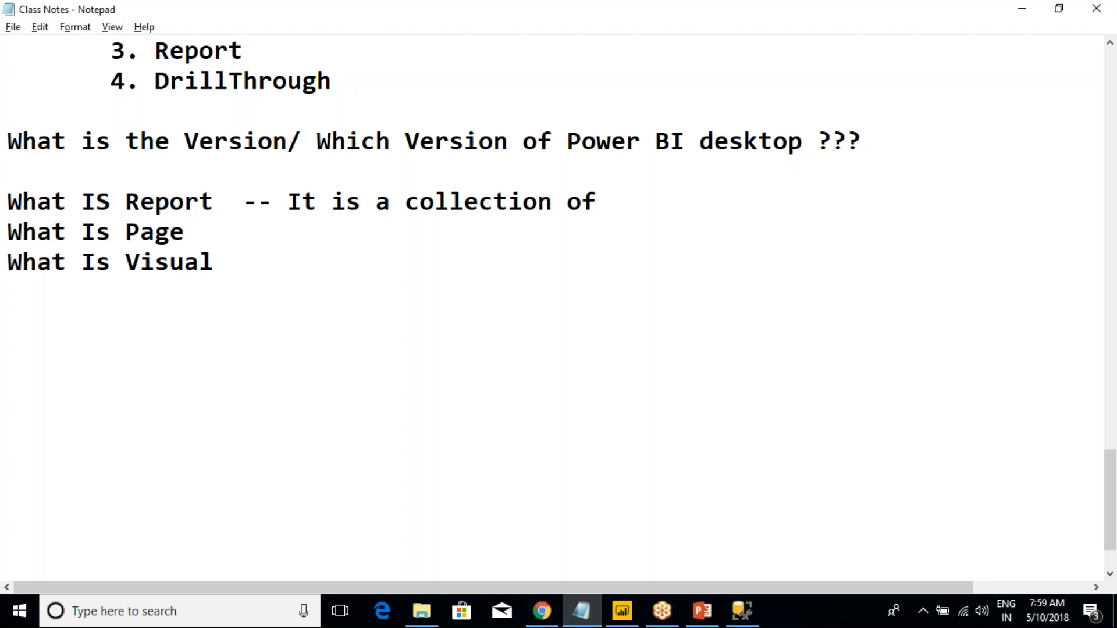
type("Pages")
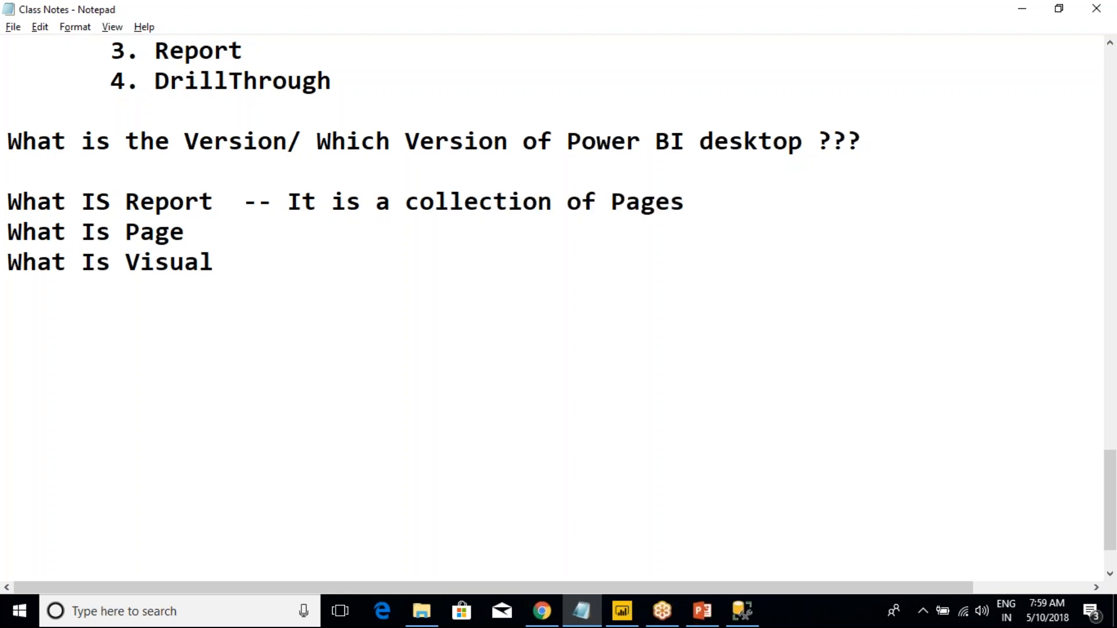
left_click(294, 251)
Step: View all pages of the 9th_May_2018 report in Power BI Desktop, and highlight the report definition in the Class Notes
key("alt+Tab")
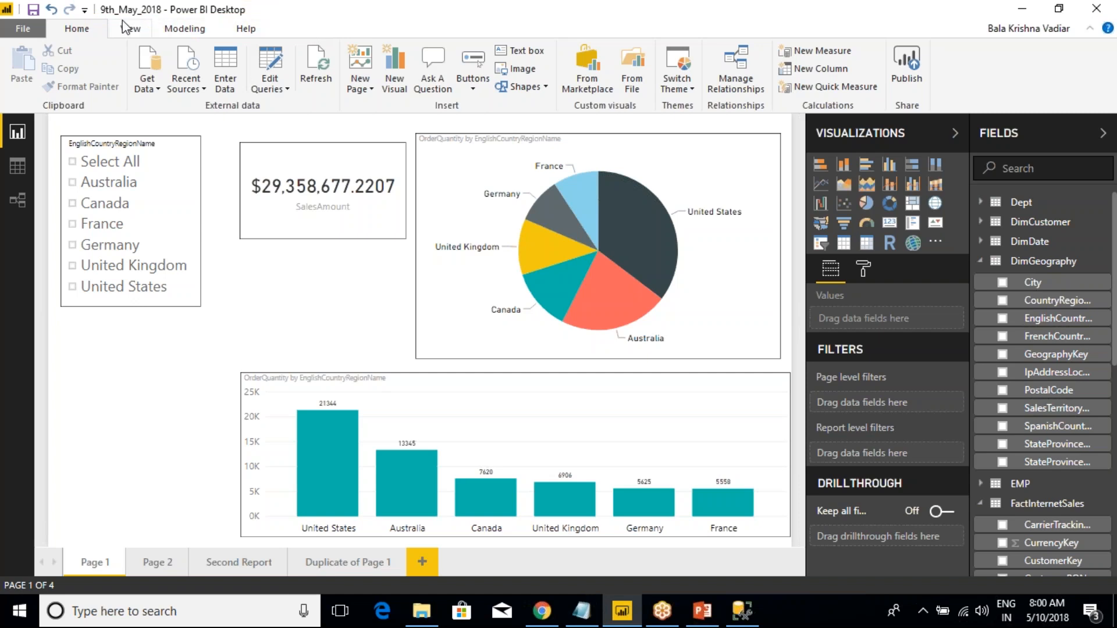
key("alt+Tab")
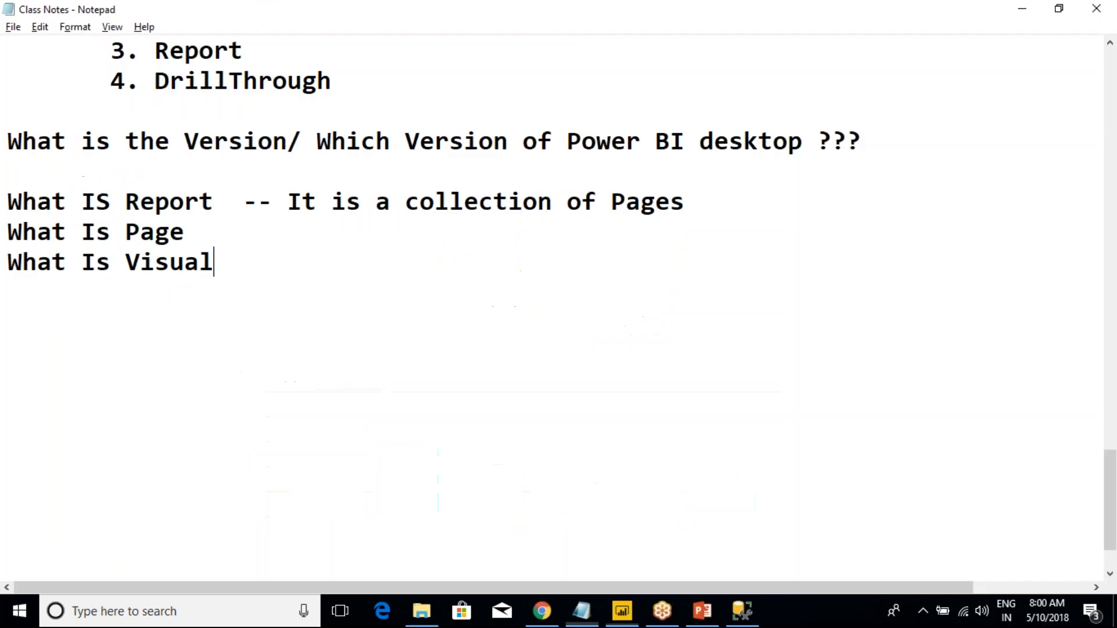
key("alt+Tab")
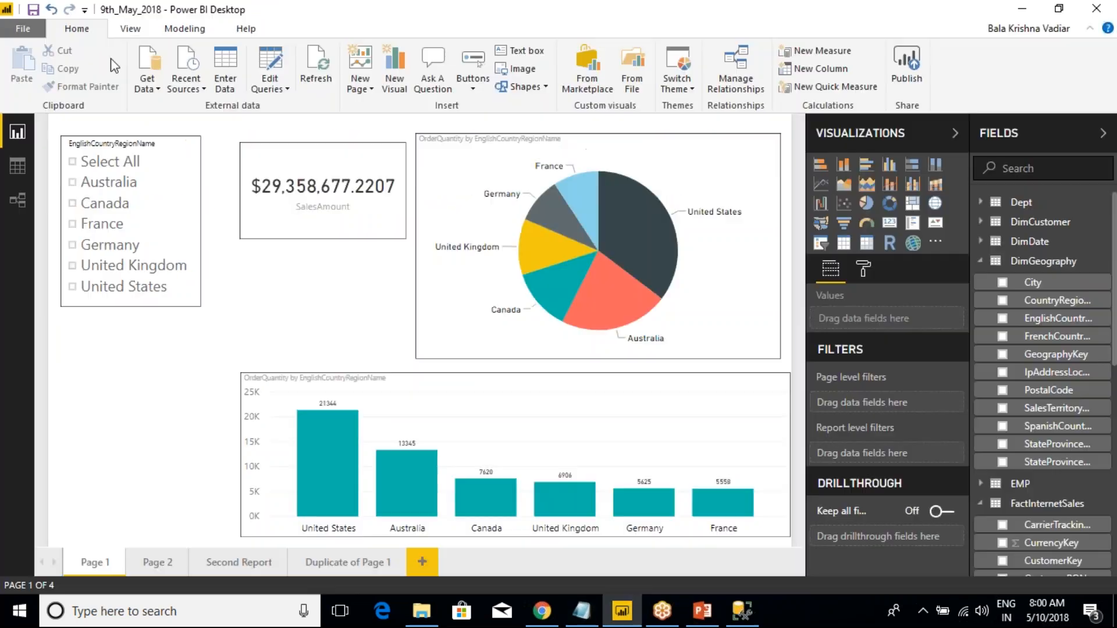
left_click(148, 564)
left_click(233, 565)
left_click(340, 564)
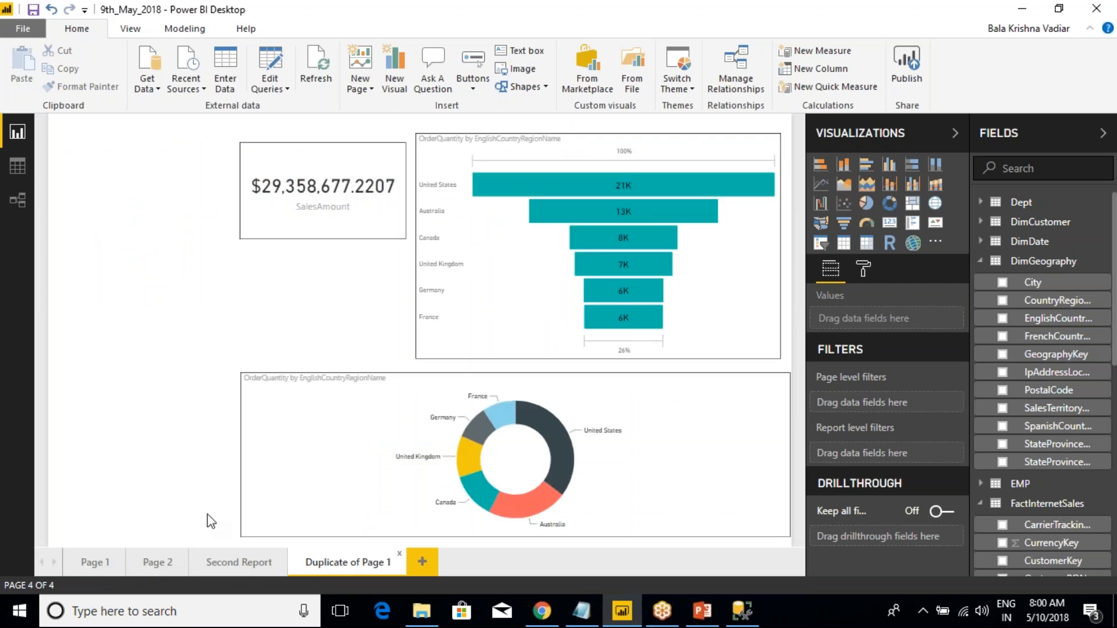
left_click(236, 570)
left_click(155, 566)
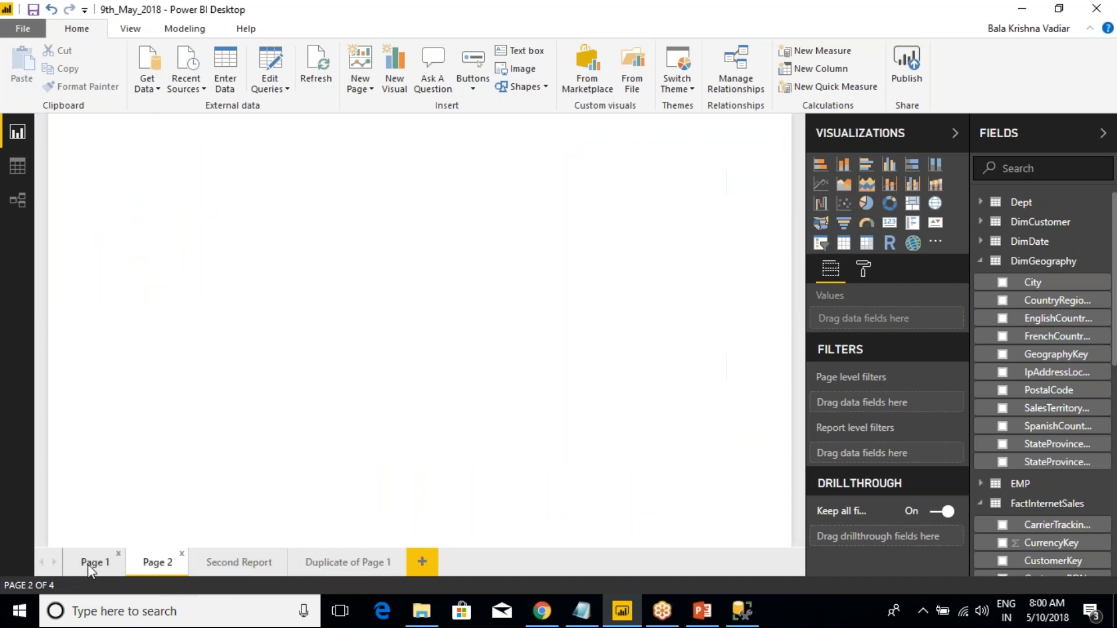
left_click(93, 563)
key("alt+Tab")
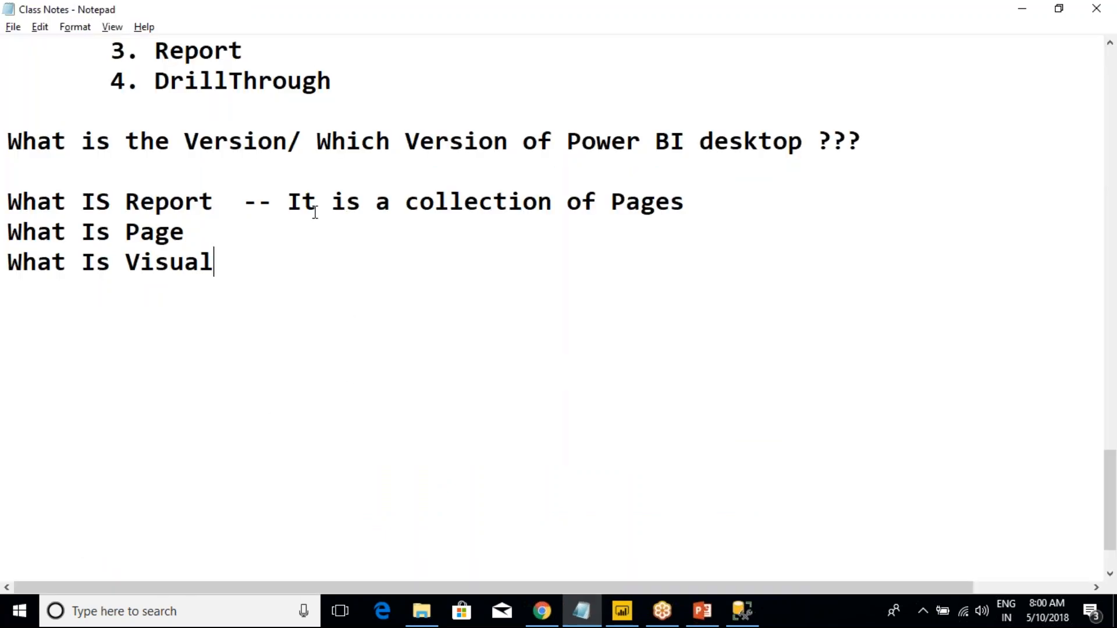
left_click_drag(286, 202, 688, 202)
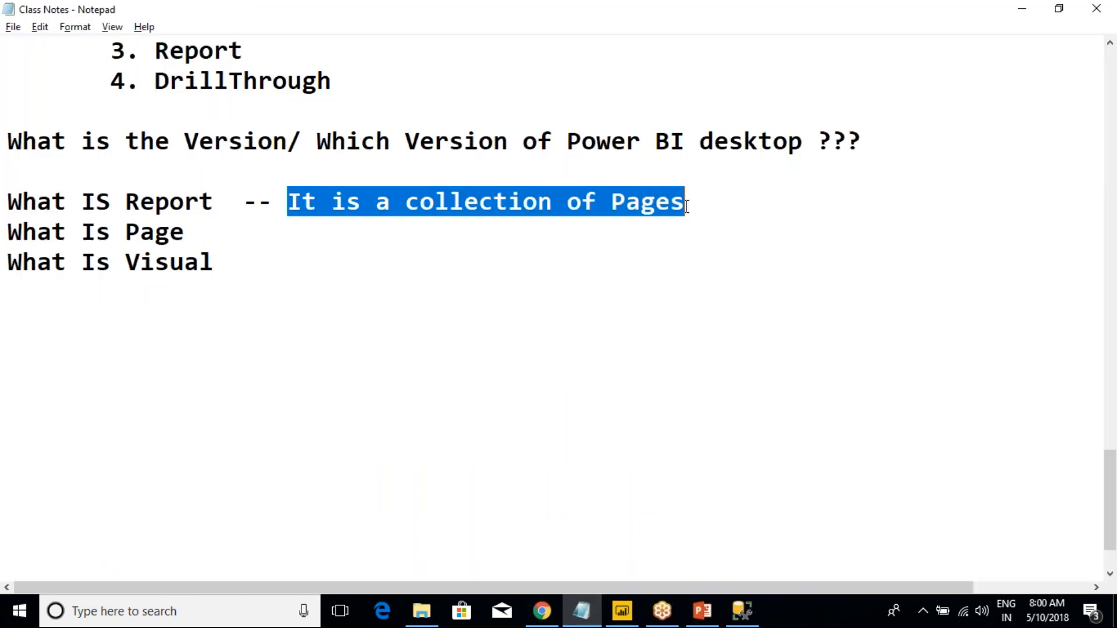
Step: Switch to Power BI Desktop and point out the visuals on Page 1, including the country slicer and the SalesAmount card
left_click(274, 232)
key("alt+Tab")
left_click(175, 169)
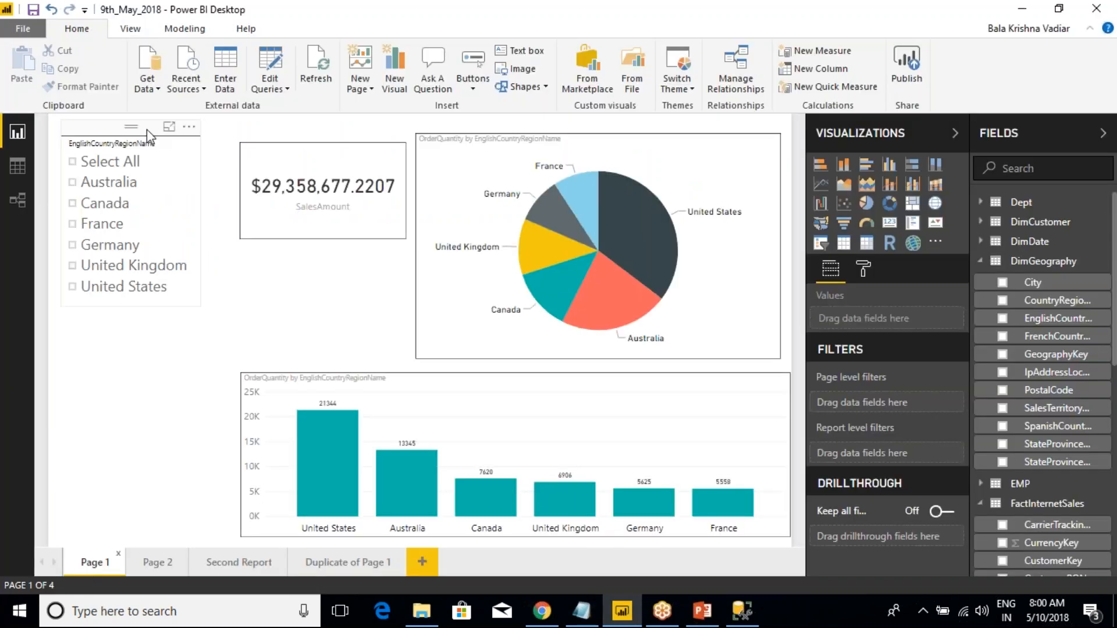
left_click(276, 144)
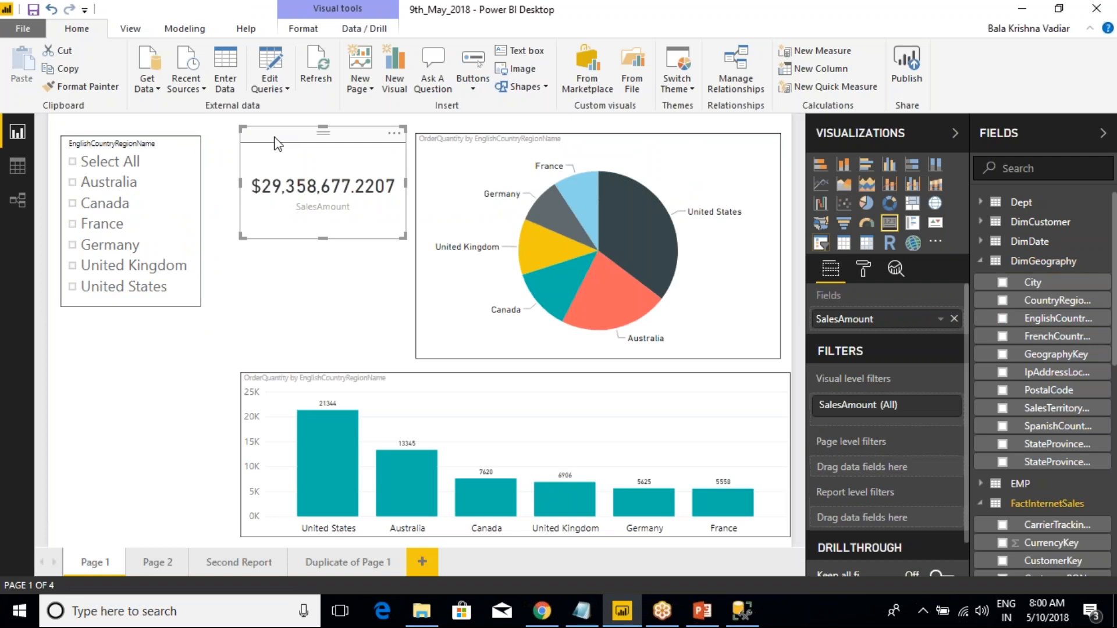
left_click(439, 124)
Step: In the Class Notes, answer the "What Is Page" line with "-- Collection of Visuals"
key("alt+Tab")
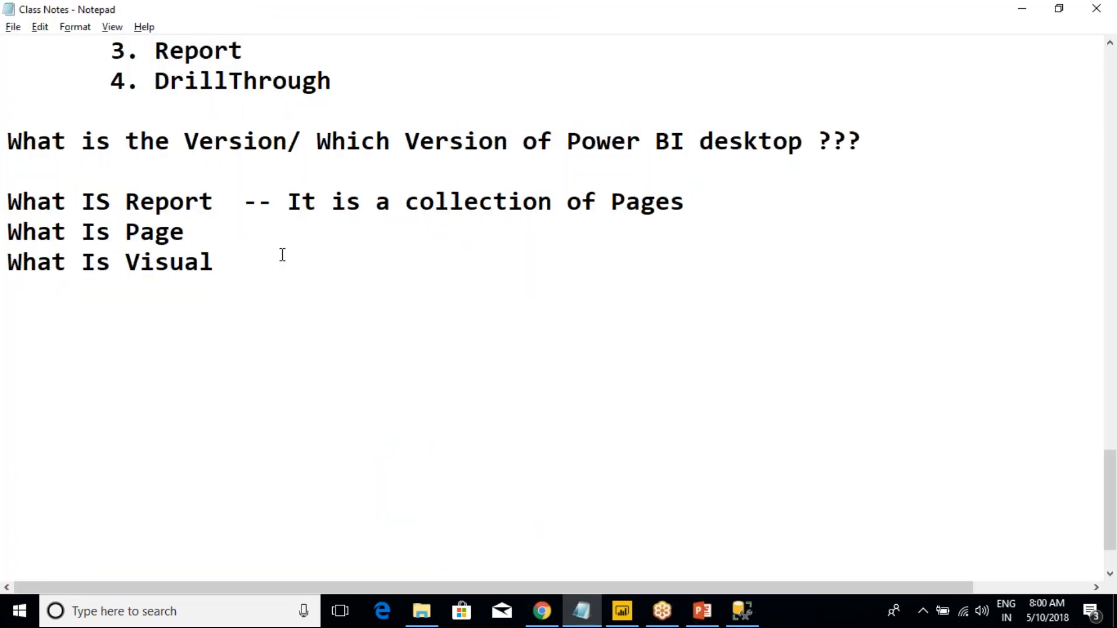
type("-- ")
type("Collection o")
type("f Visual")
type("s What")
type(" Is Visual")
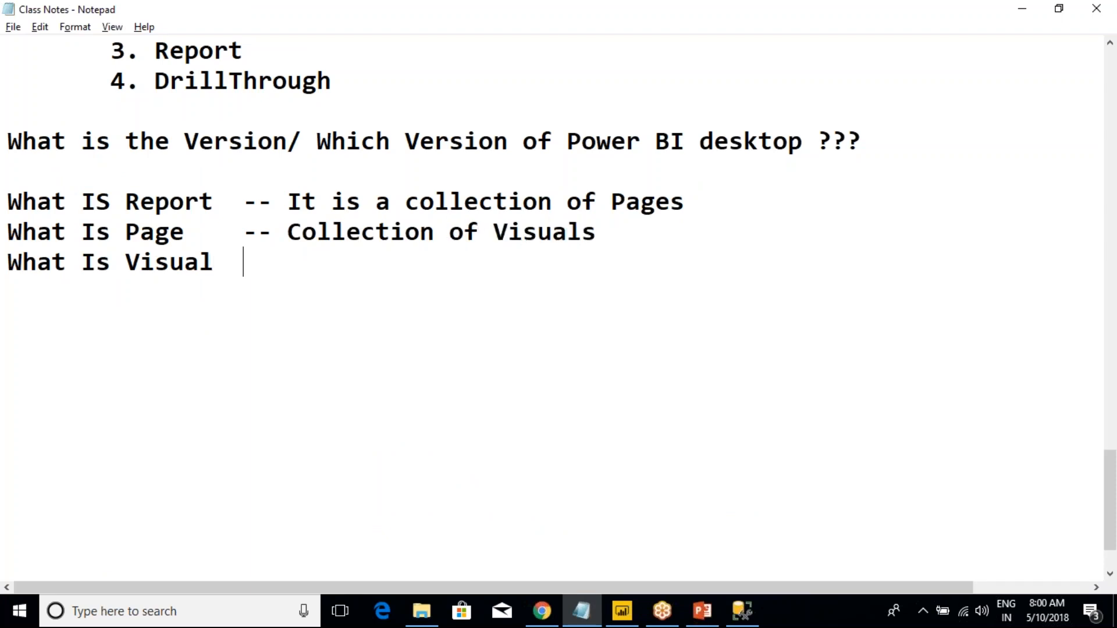
Step: Answer the "What Is Visual" line with "-- Kind of diagramatic Presentation of Data"
type("  -- Kind of")
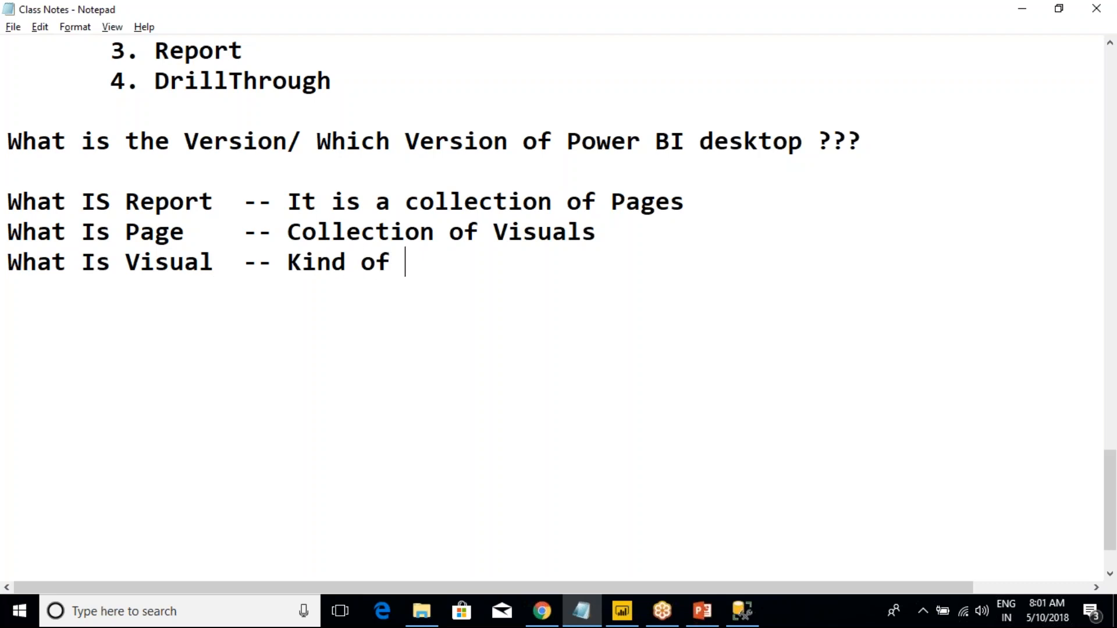
type("diagramat")
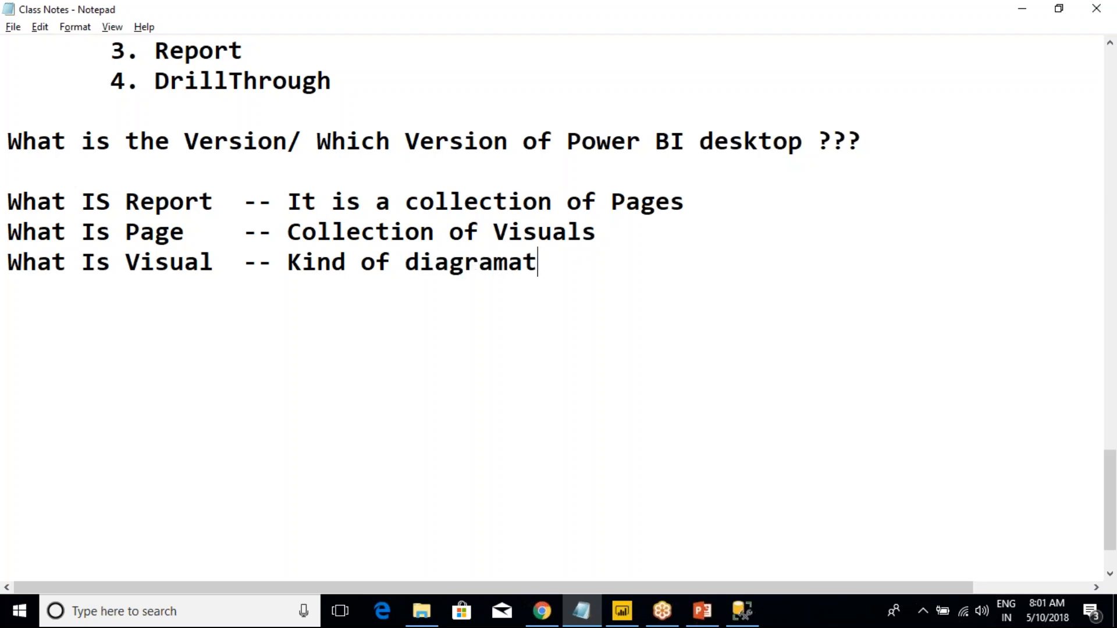
type("ic Prese")
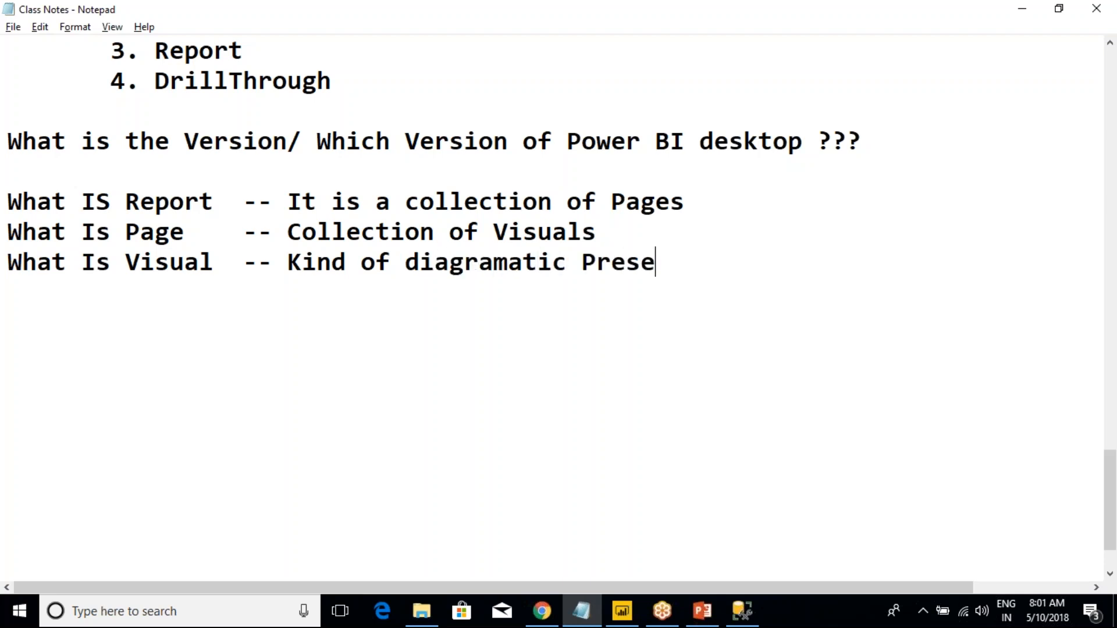
type("ntation of Data")
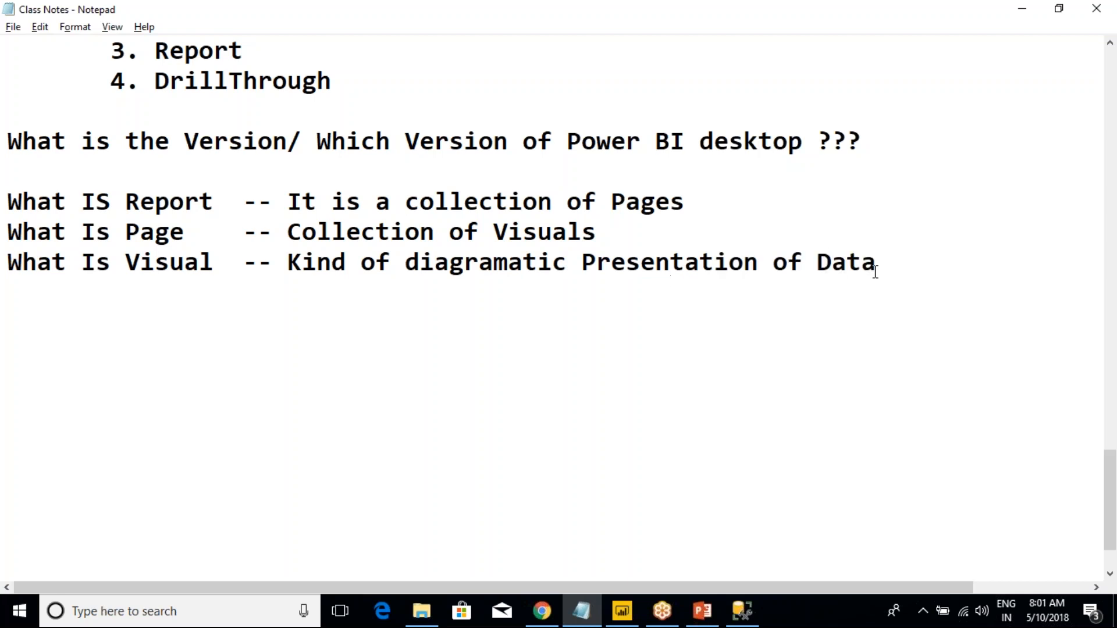
Step: Insert "Graphical/" before "diagramatic" in the visual definition and capitalize the word to "Diagramatic"
left_click(409, 268)
type("/")
key("Down")
key("Down")
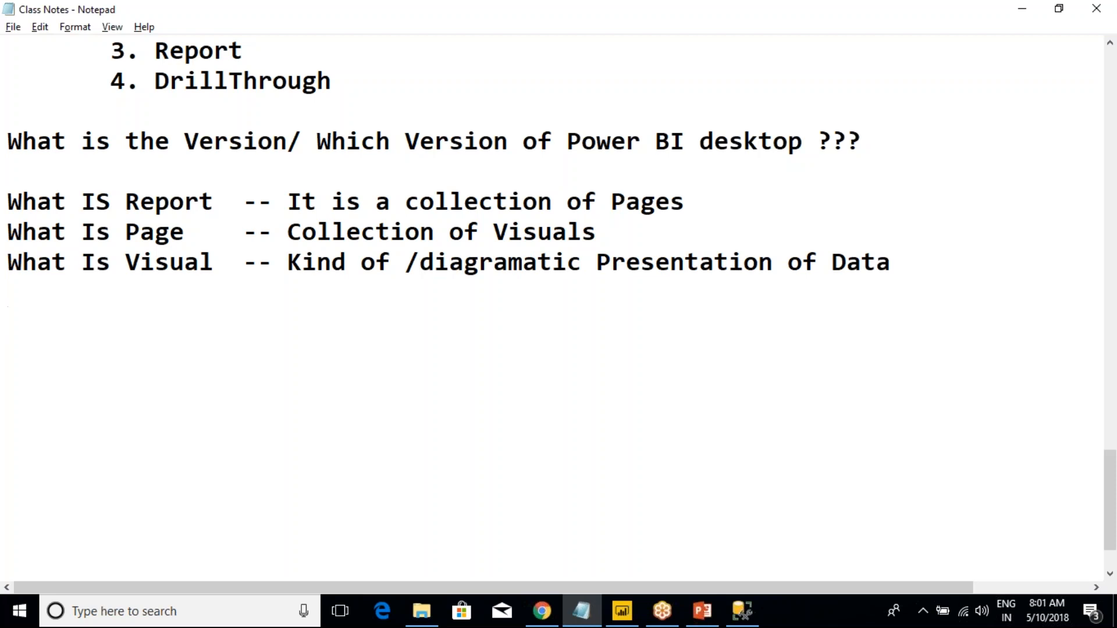
left_click(406, 263)
type("G")
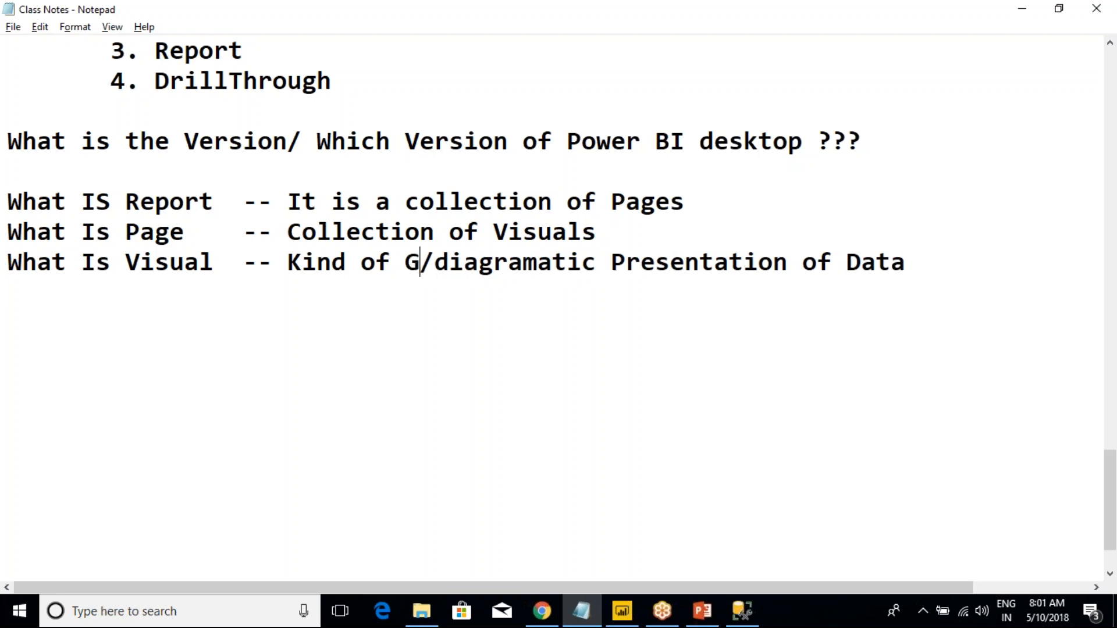
type("raphical")
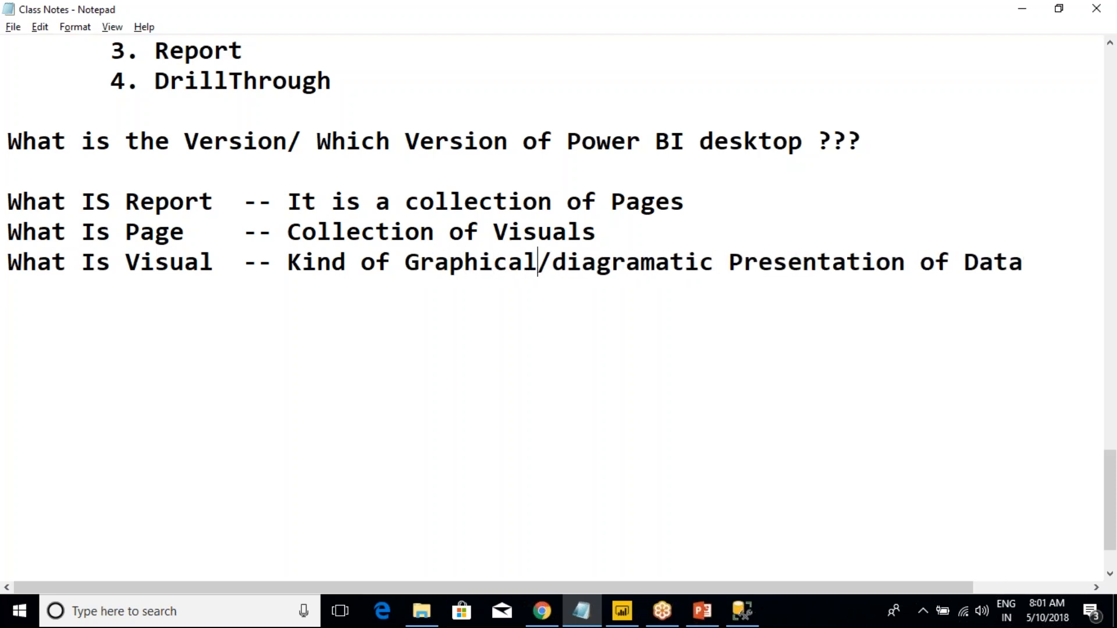
left_click(567, 263)
key("BackSpace")
type("D")
left_click(509, 263)
Step: Review the filter types in the Class Notes, then switch to Power BI Desktop and examine the column chart's format options
scroll(368, 268, "up", 14)
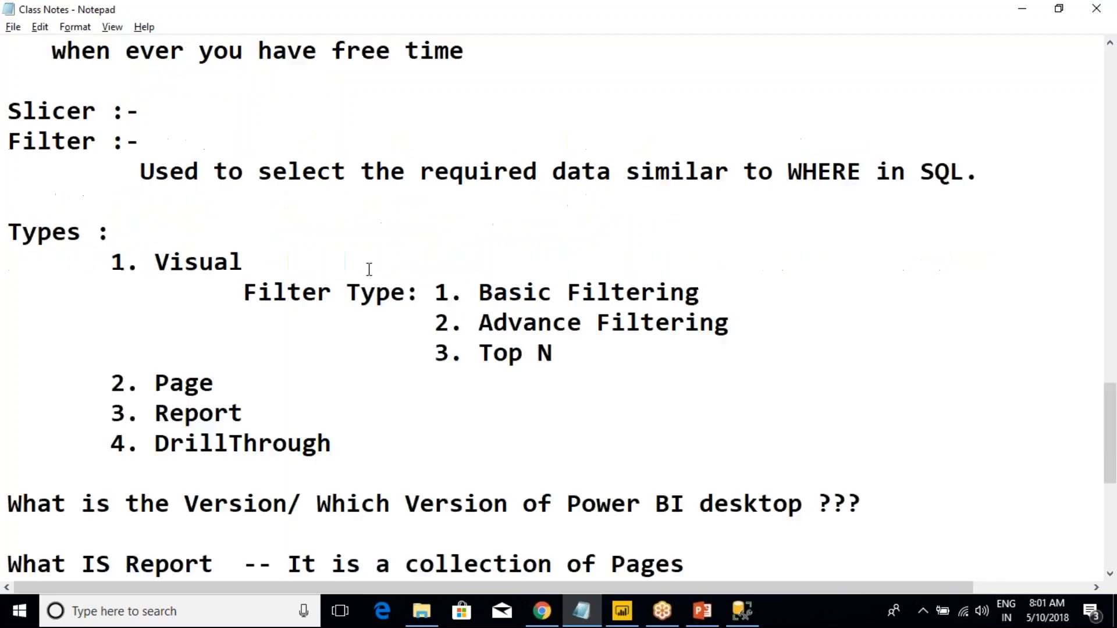
scroll(277, 267, "down", 9)
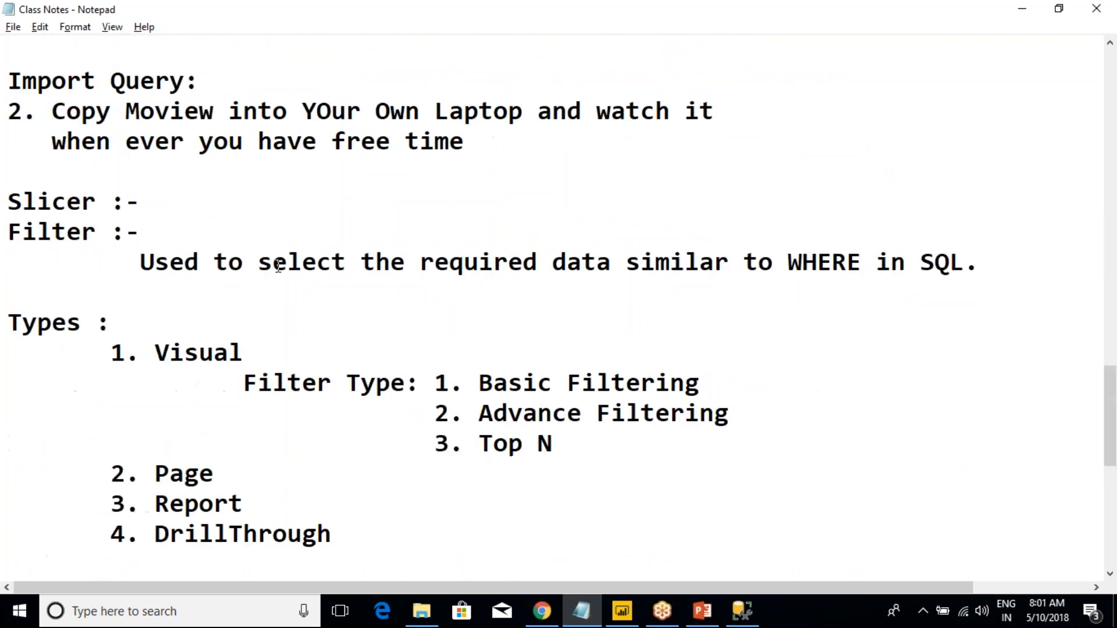
mouse_move(634, 599)
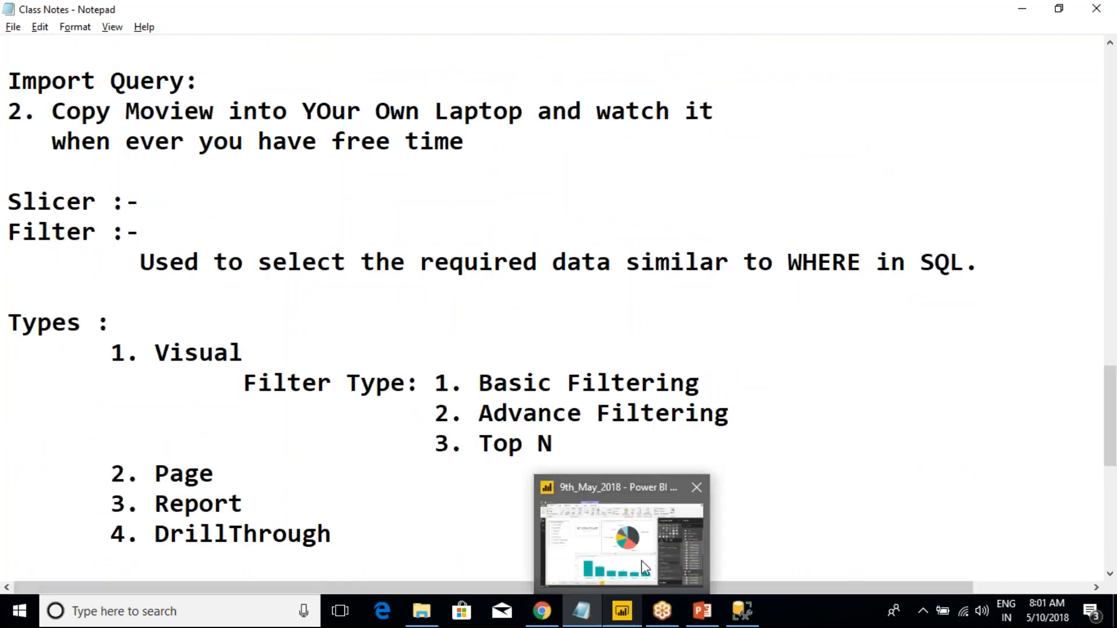
left_click(626, 542)
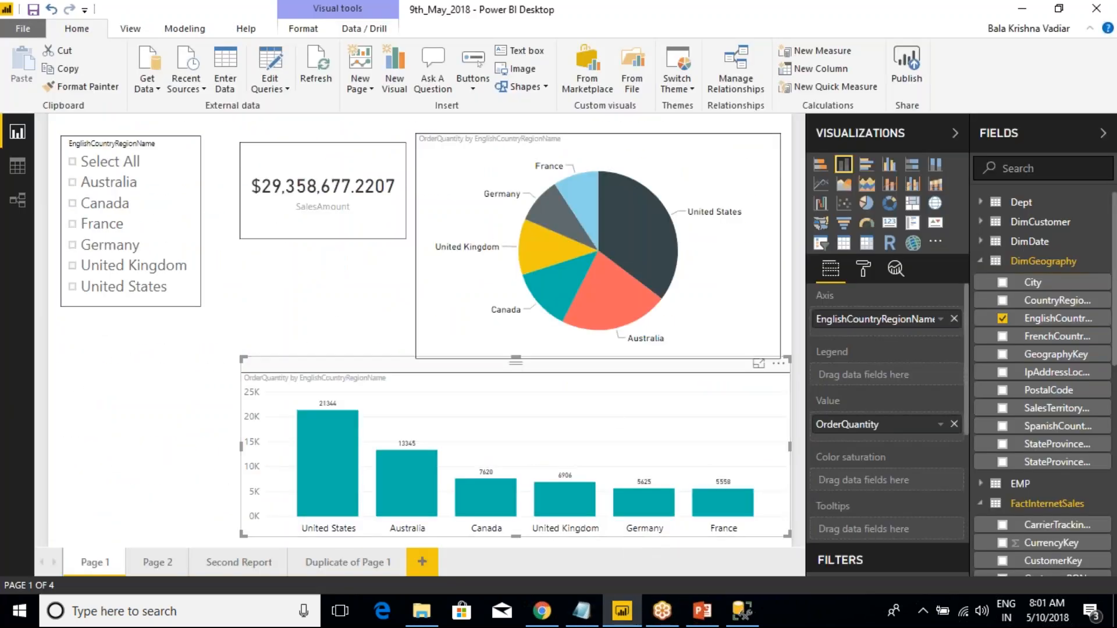
left_click(863, 269)
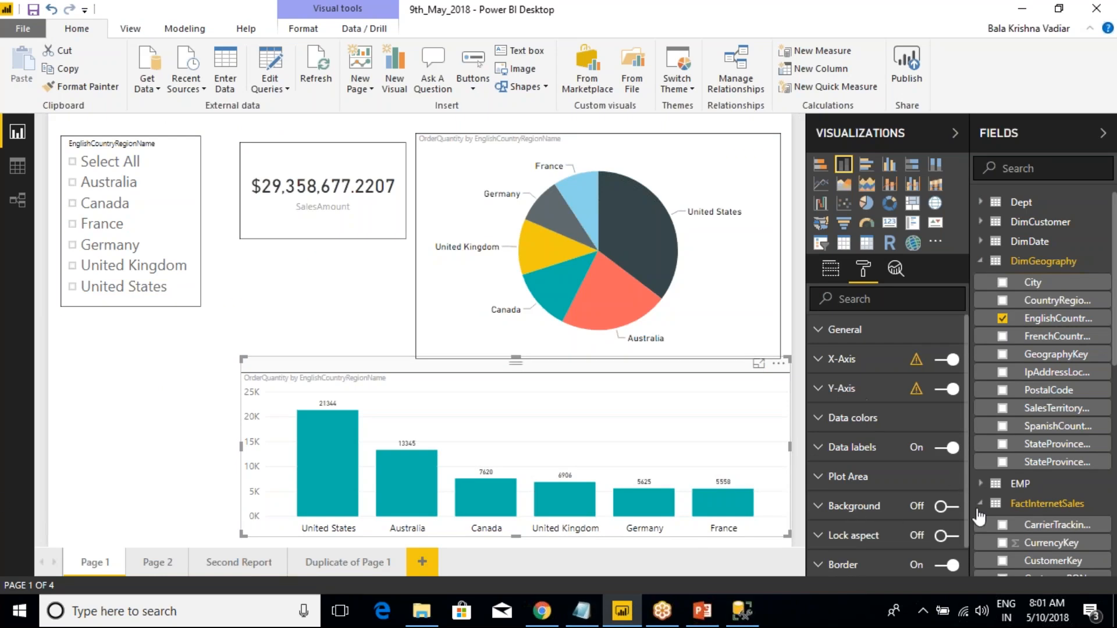
scroll(966, 487, "down", 1)
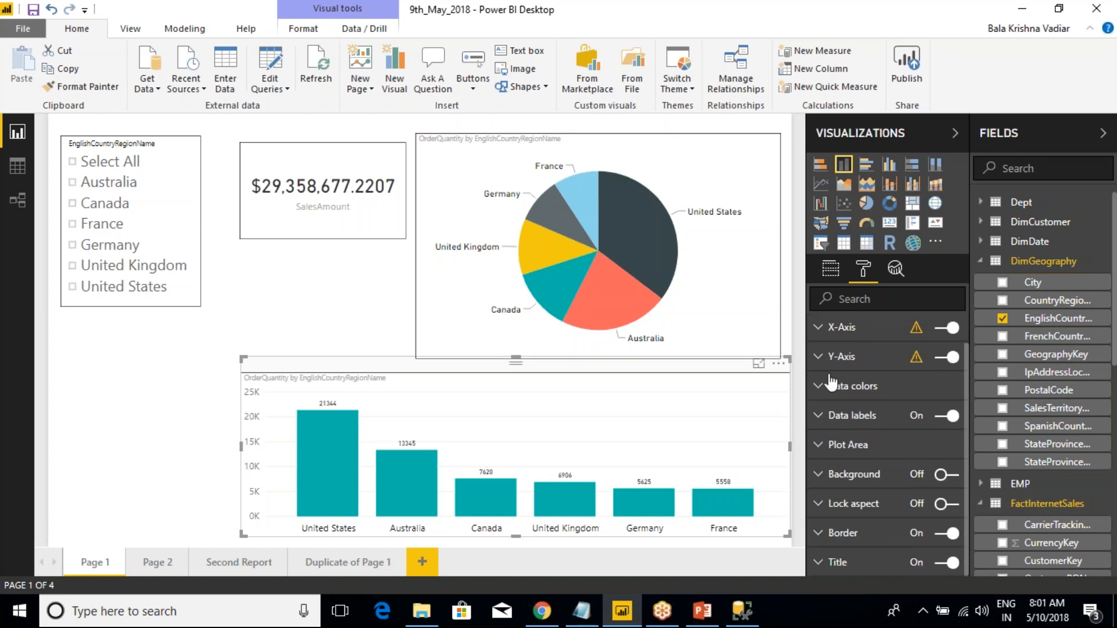
left_click(269, 276)
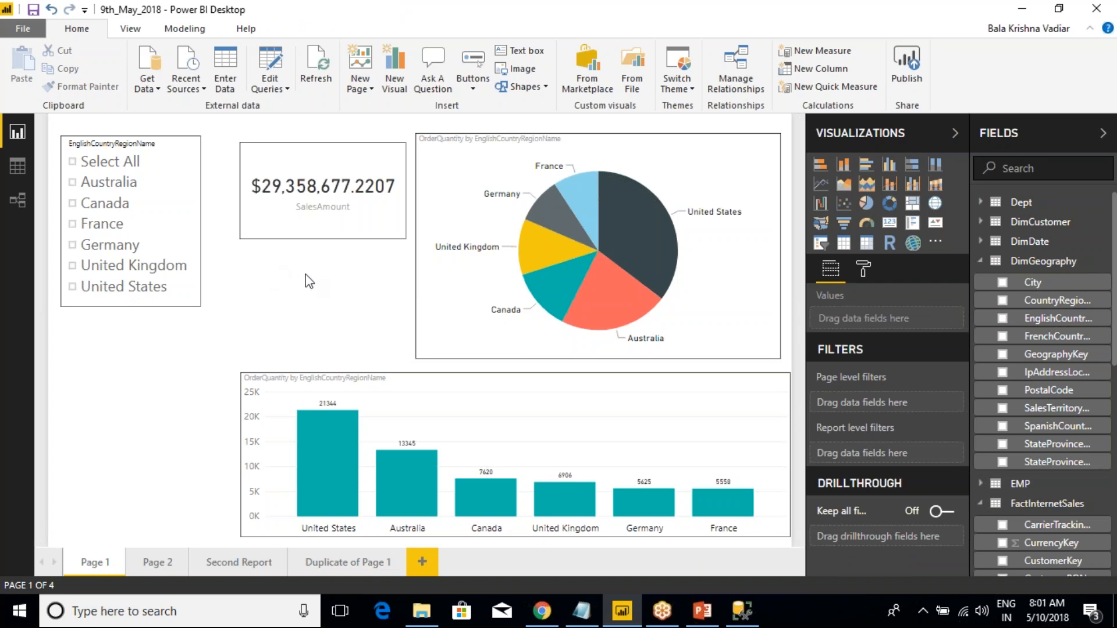
Step: Examine the visual, page and report level filter areas for the pie chart and for Page 1
mouse_move(662, 608)
left_click(662, 581)
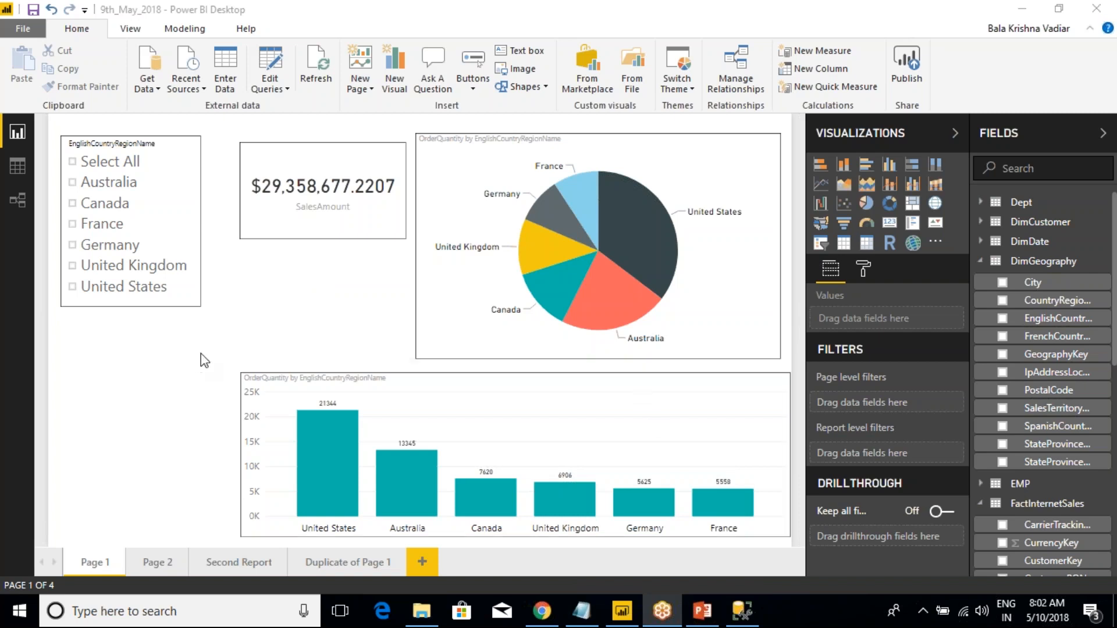
left_click(466, 129)
scroll(895, 452, "down", 3)
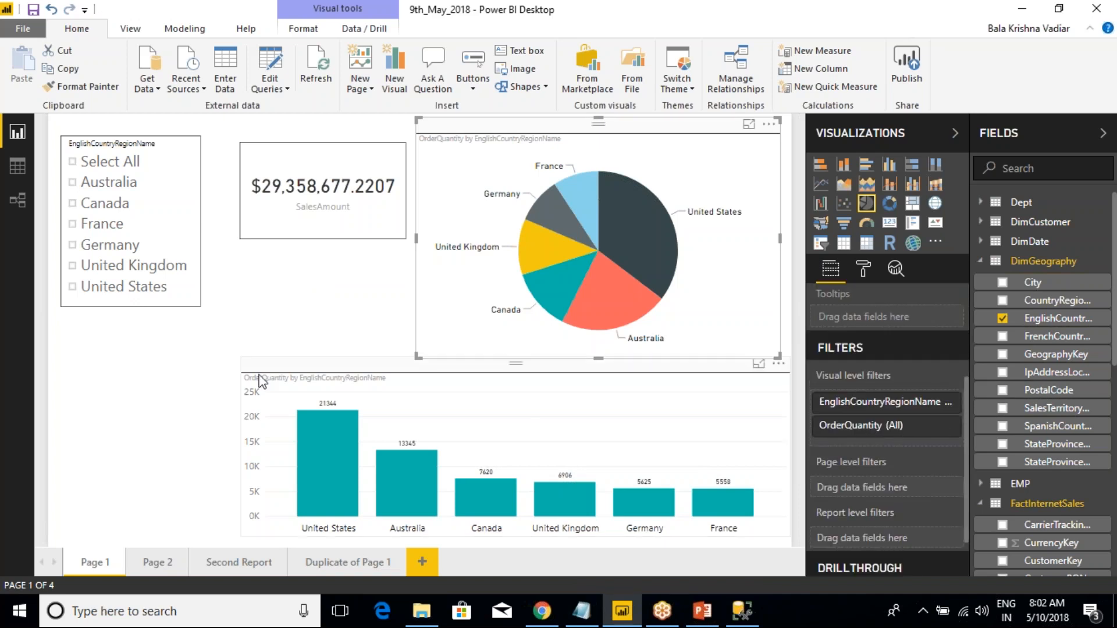
left_click(231, 355)
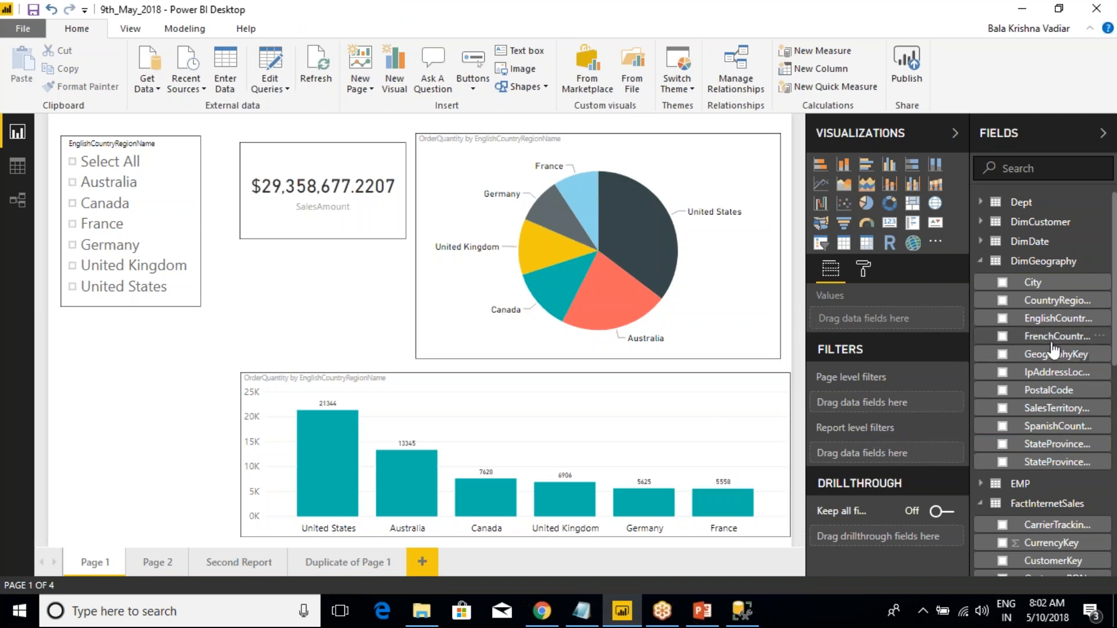
Step: Add EnglishCountryRegionName as a page level filter on Page 1 and restrict it to Canada
left_click_drag(1044, 328, 885, 417)
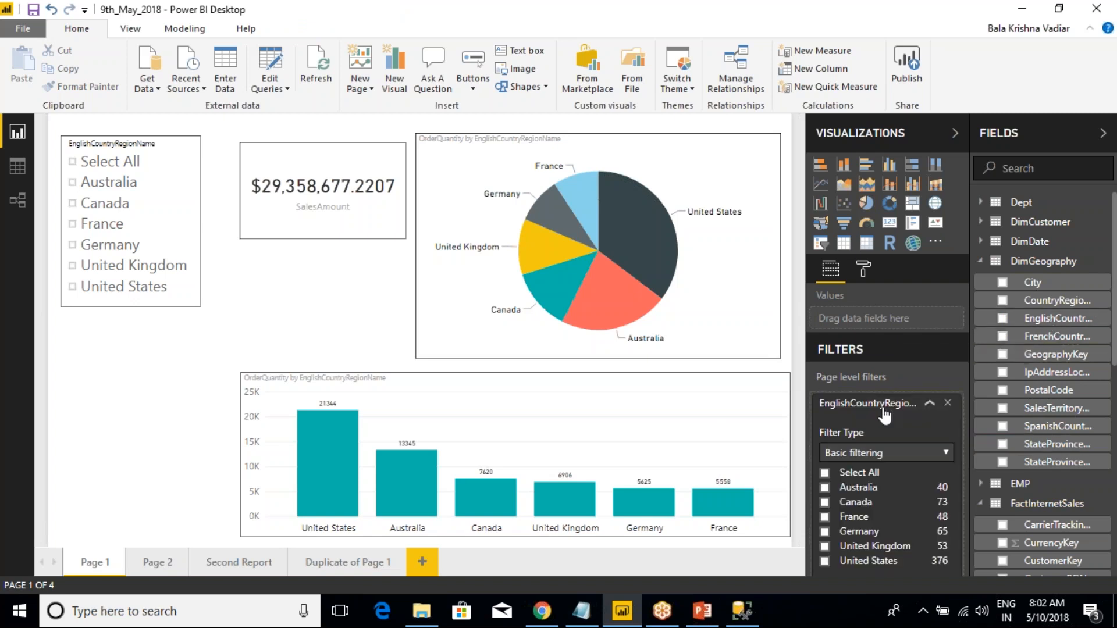
left_click(827, 504)
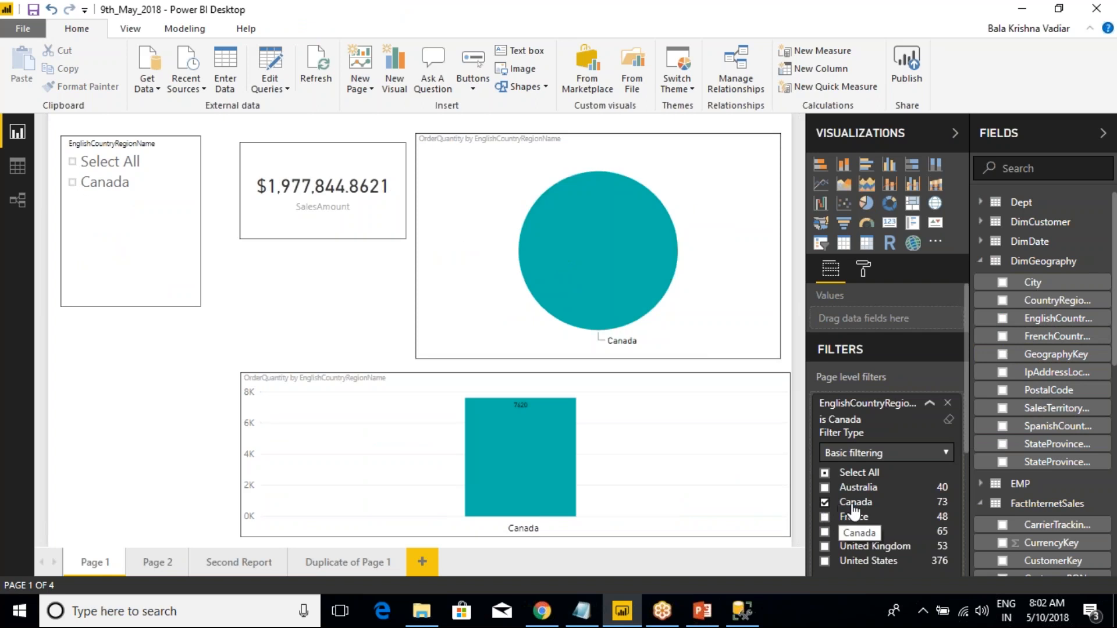
left_click(930, 403)
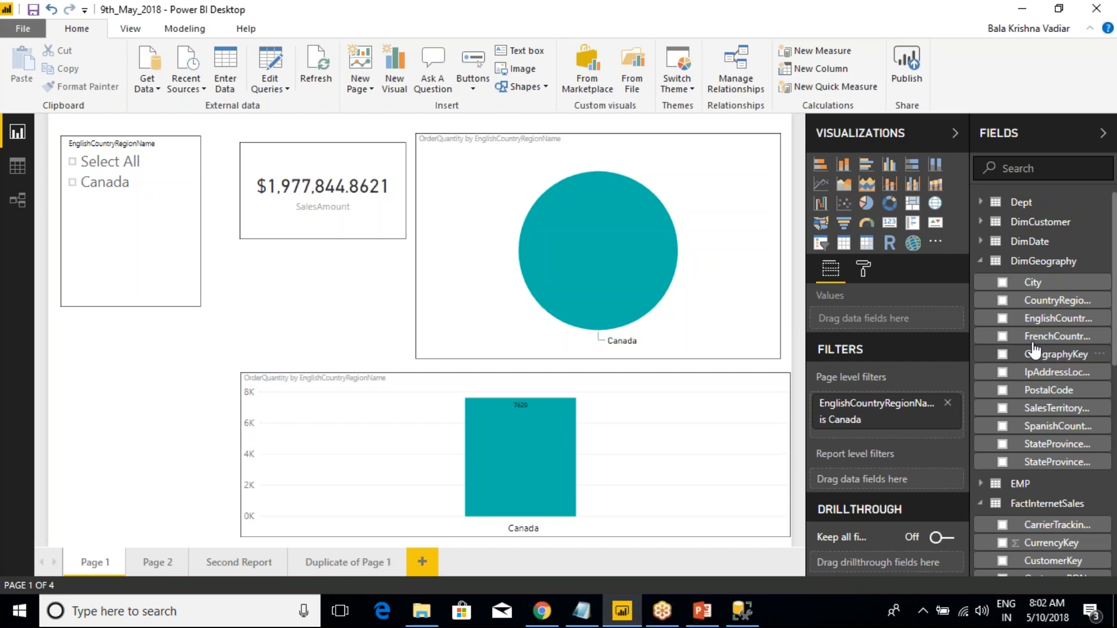
Step: Add StateProvinceName as a second page level filter, keeping Alberta, British Columbia and Brunswick
left_click_drag(1062, 471, 896, 442)
scroll(895, 457, "down", 4)
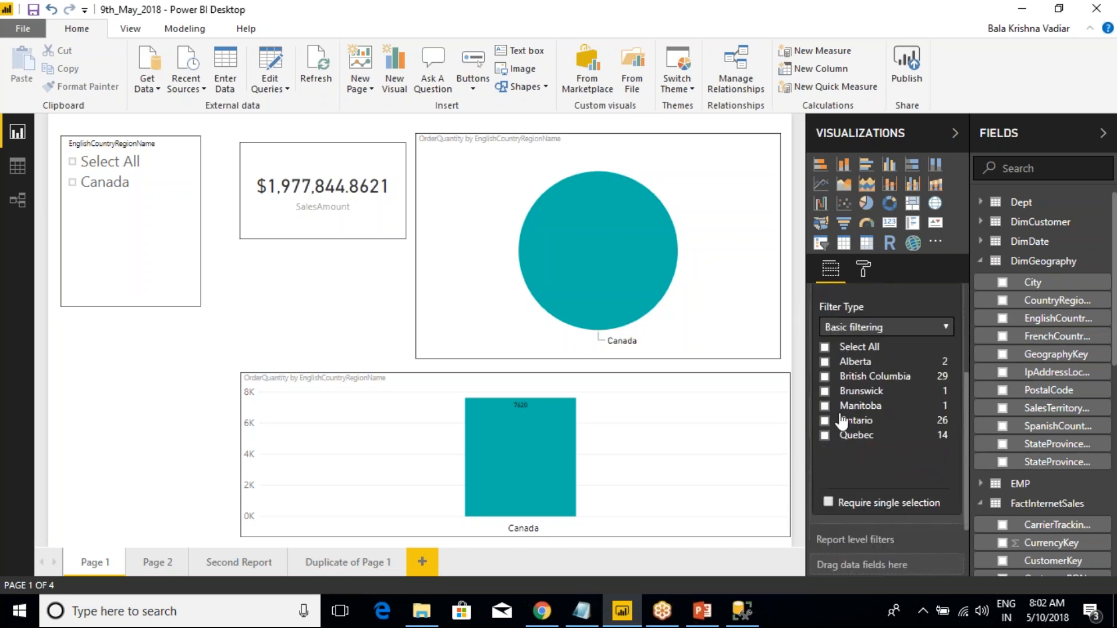
left_click(825, 361)
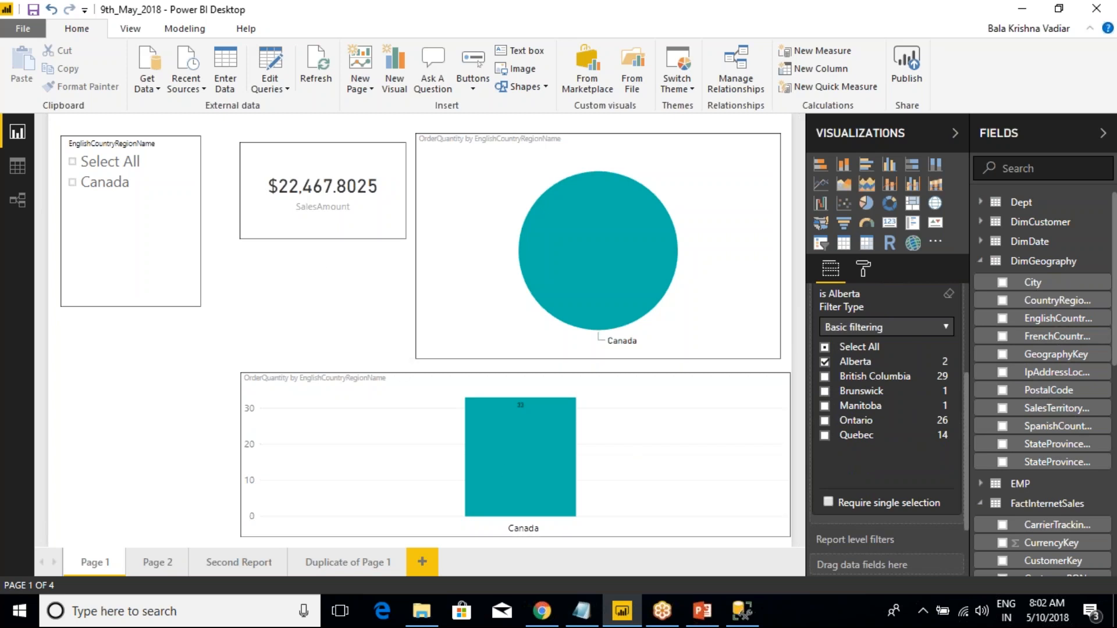
left_click(825, 376)
left_click(825, 391)
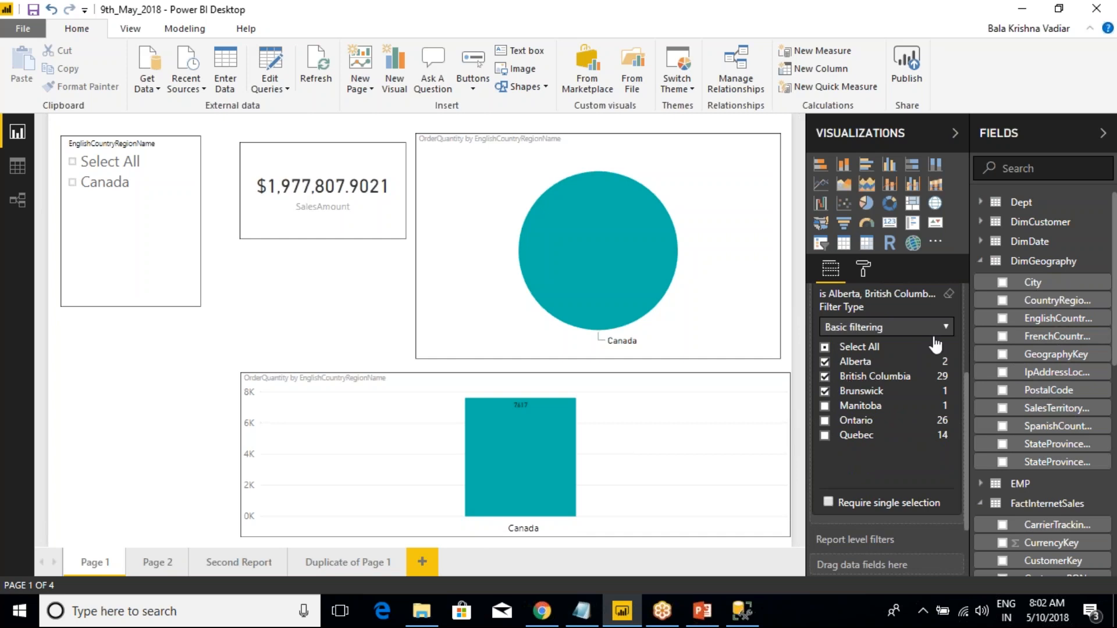
scroll(899, 333, "up", 3)
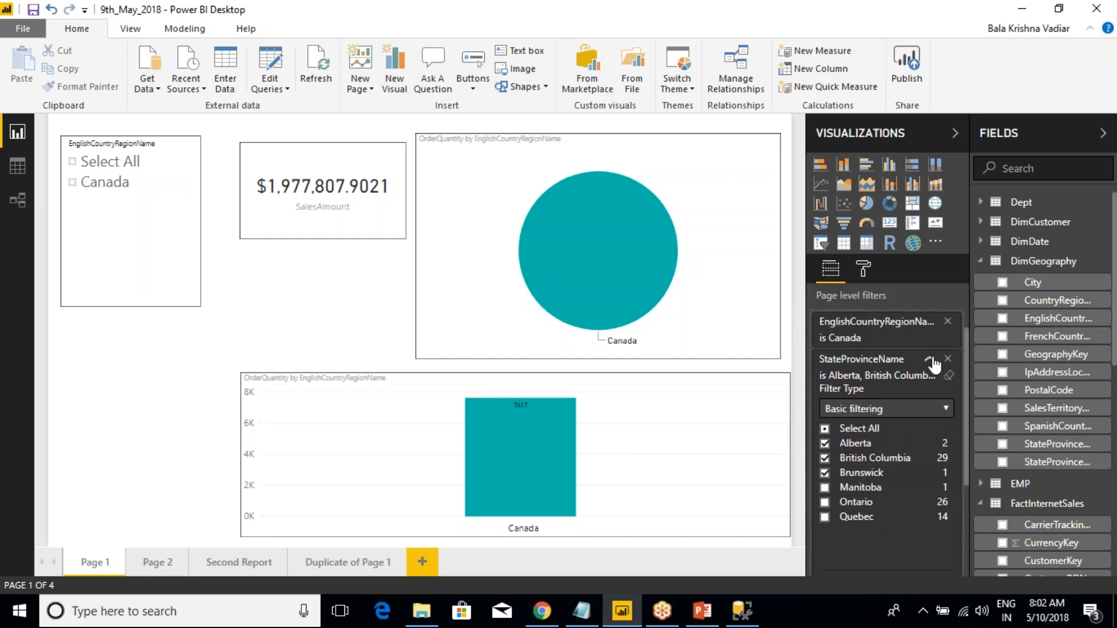
left_click(929, 361)
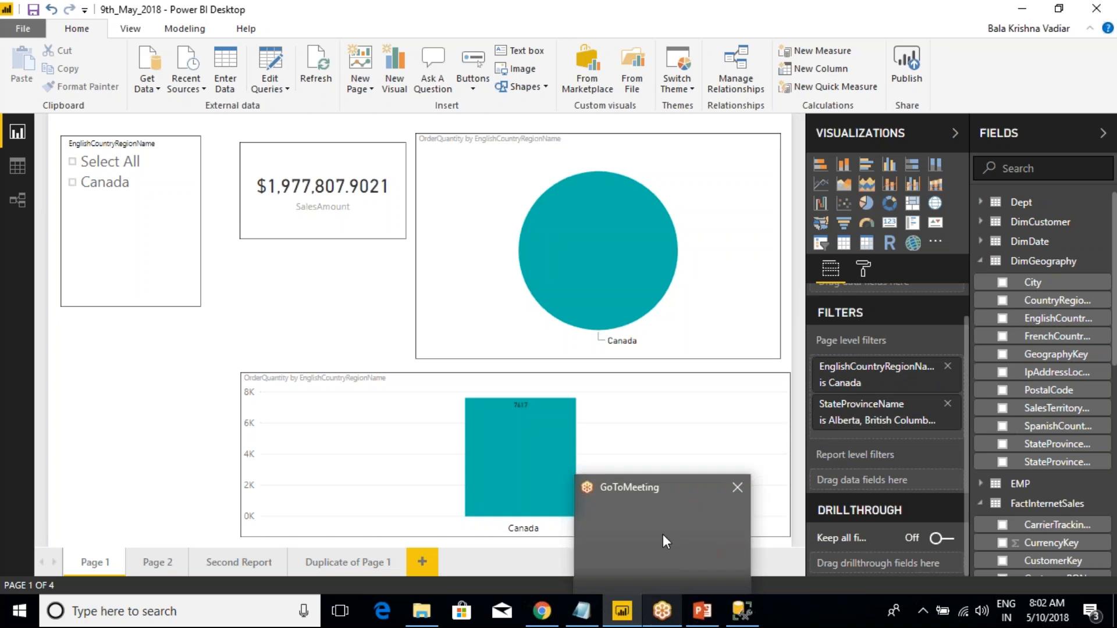
Step: Remove the EnglishCountryRegionName and StateProvinceName page level filters from Page 1
left_click(662, 535)
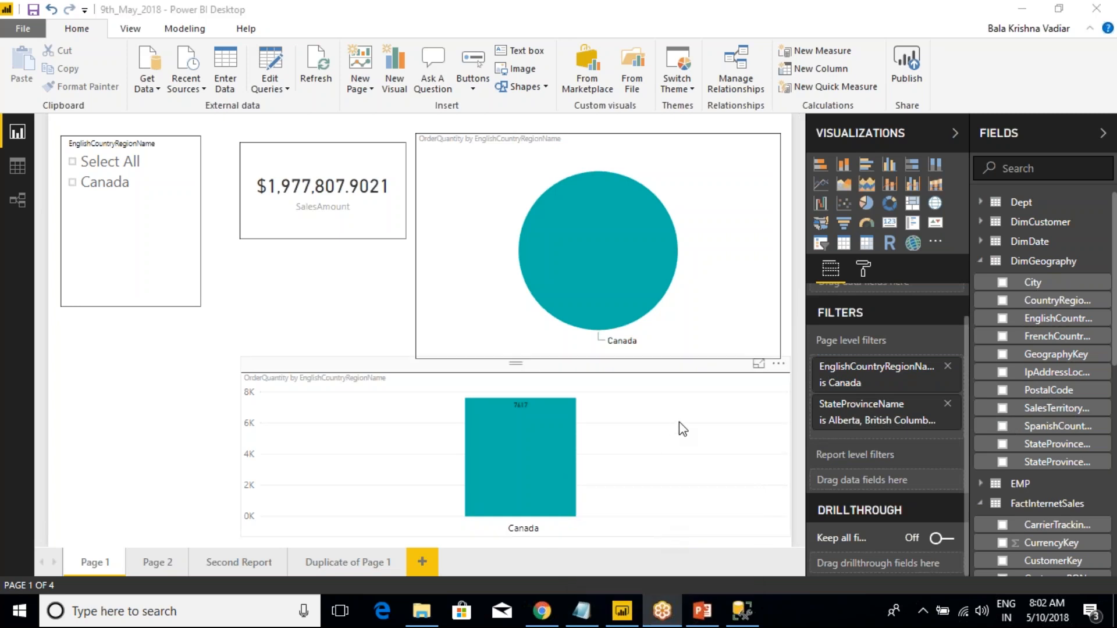
left_click(679, 422)
left_click(683, 136)
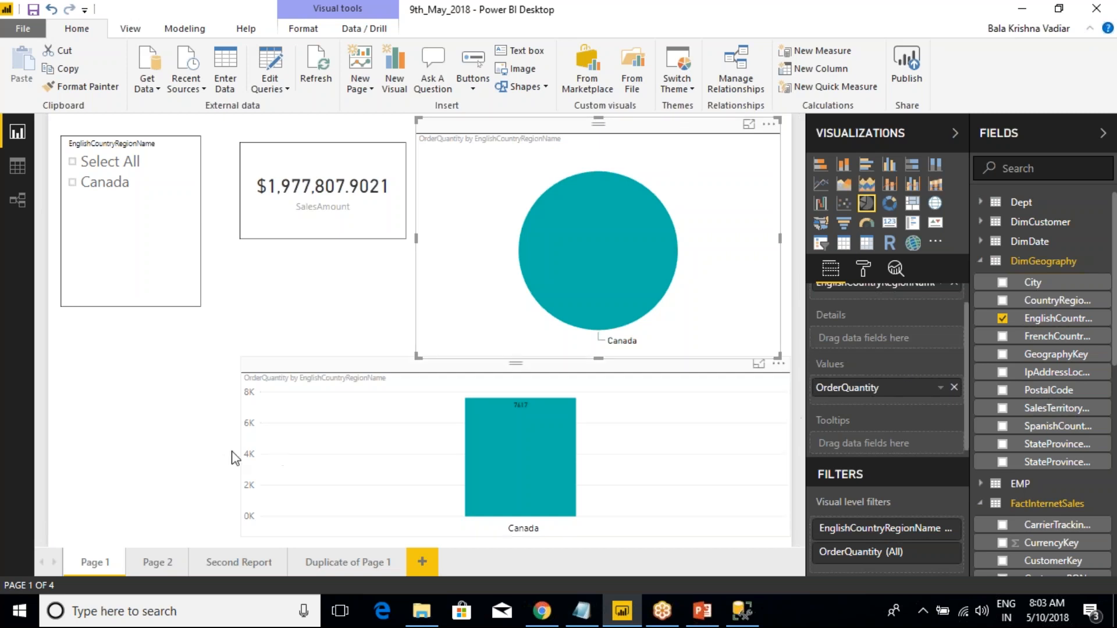
left_click(117, 437)
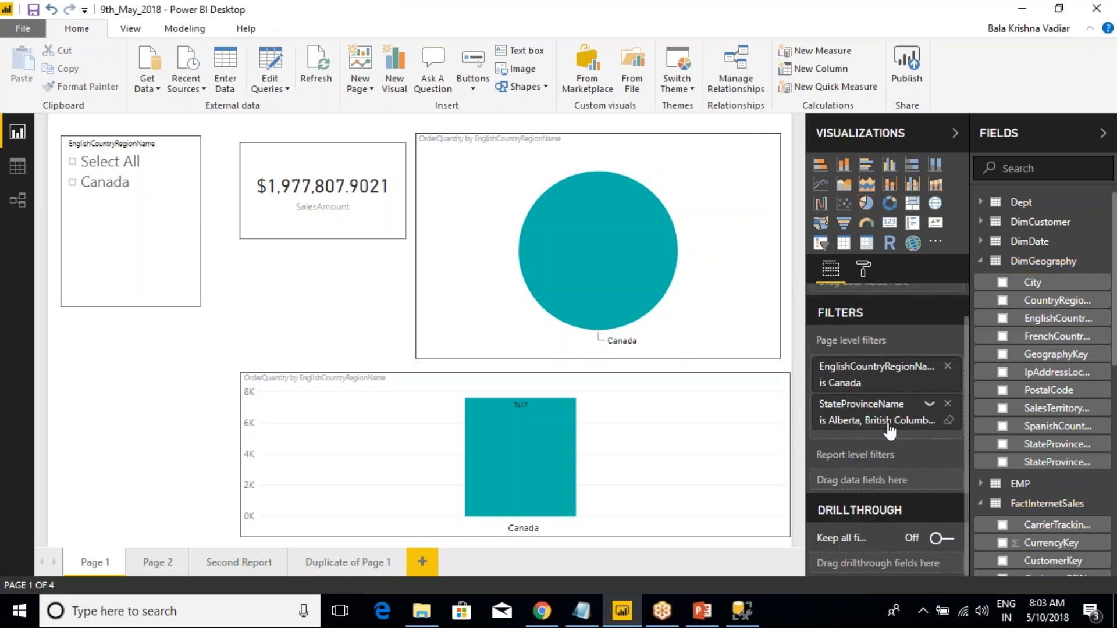
left_click(948, 403)
left_click(948, 403)
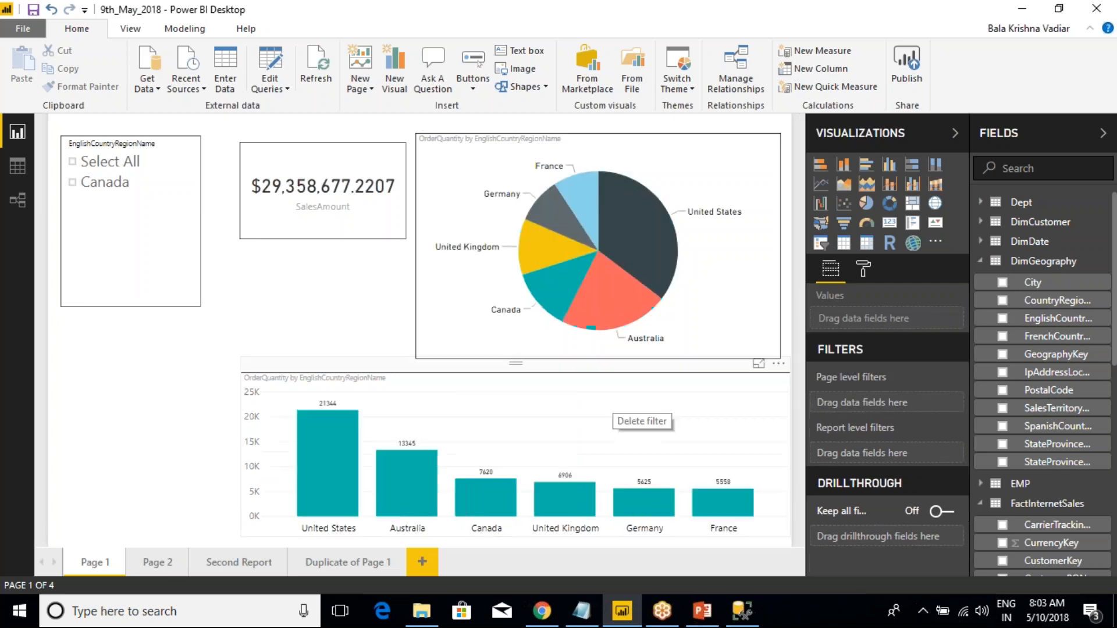
Step: Filter the pie chart at visual level by EnglishCountryRegionName, keeping only Canada and Australia
left_click(505, 131)
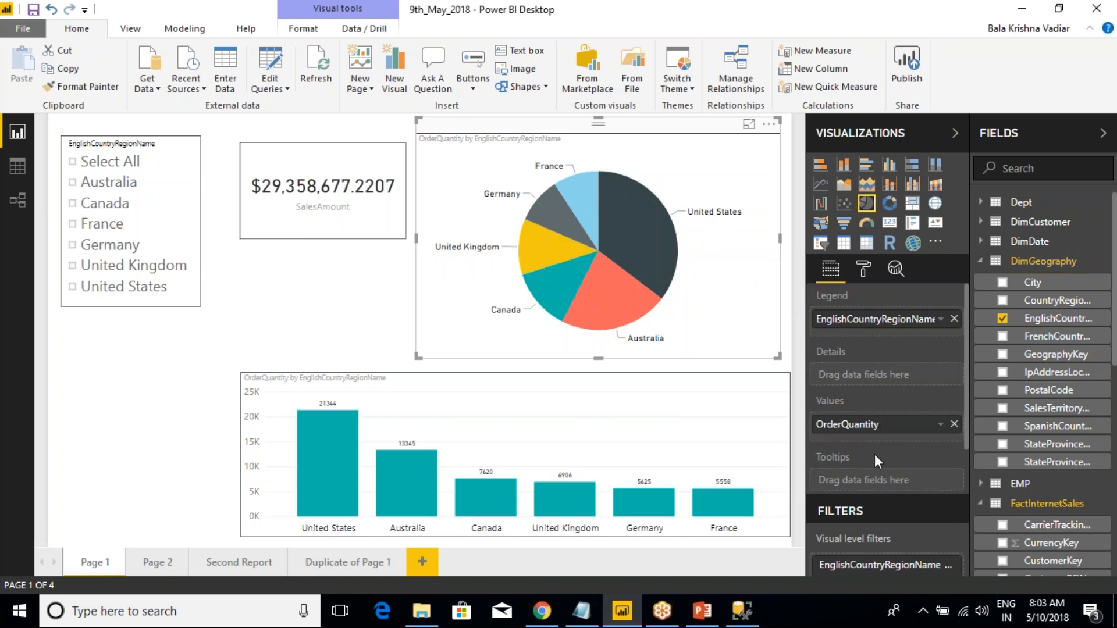
scroll(874, 454, "down", 1)
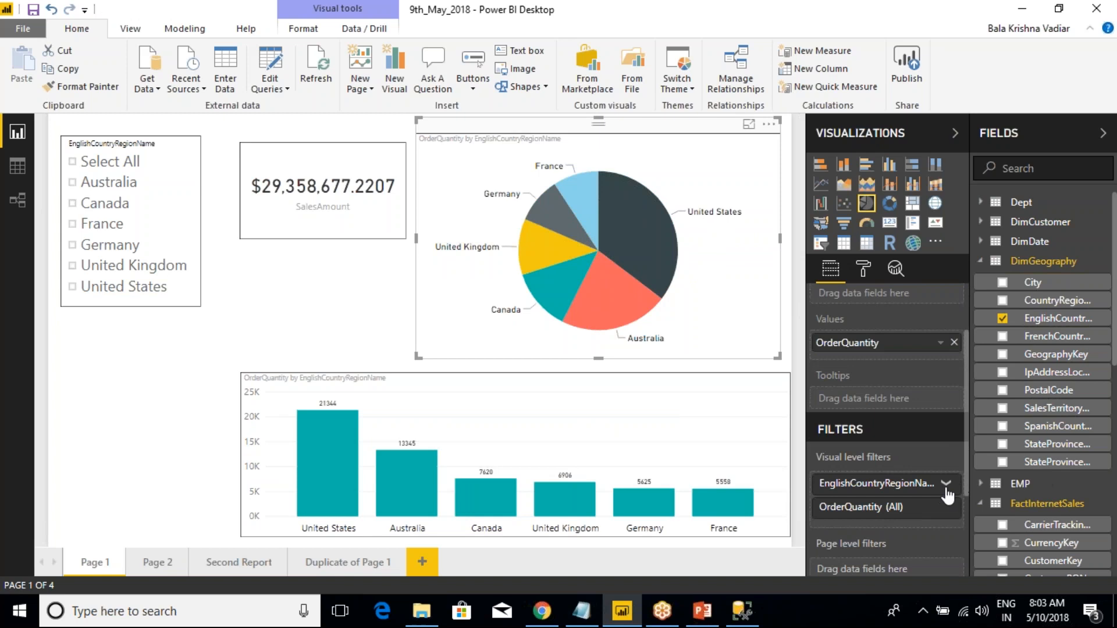
left_click(853, 484)
scroll(851, 507, "down", 2)
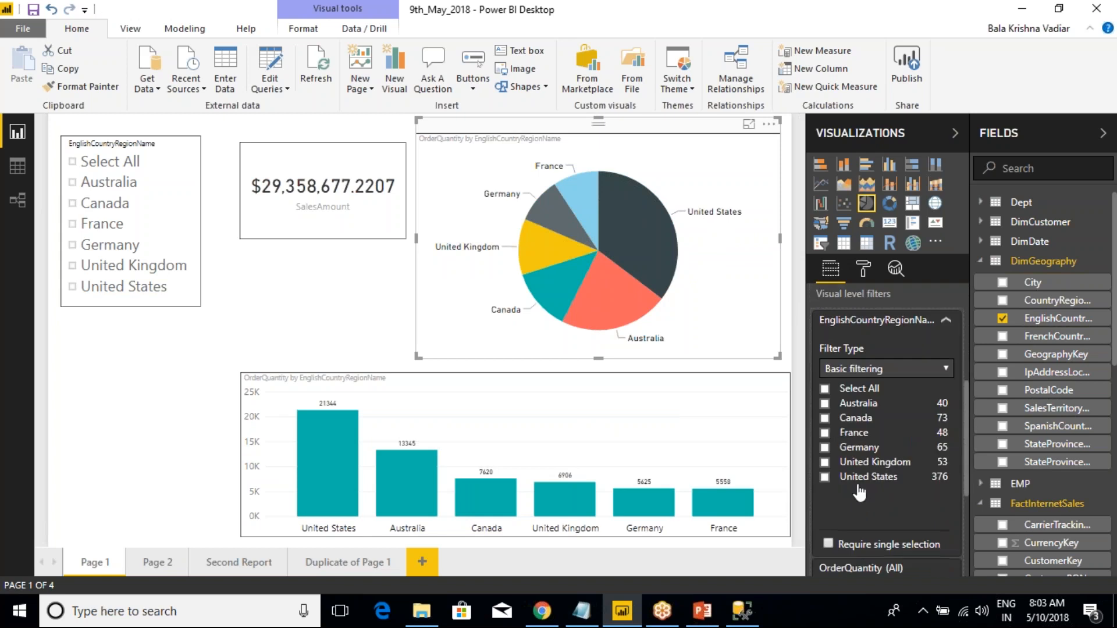
left_click(825, 418)
left_click(824, 403)
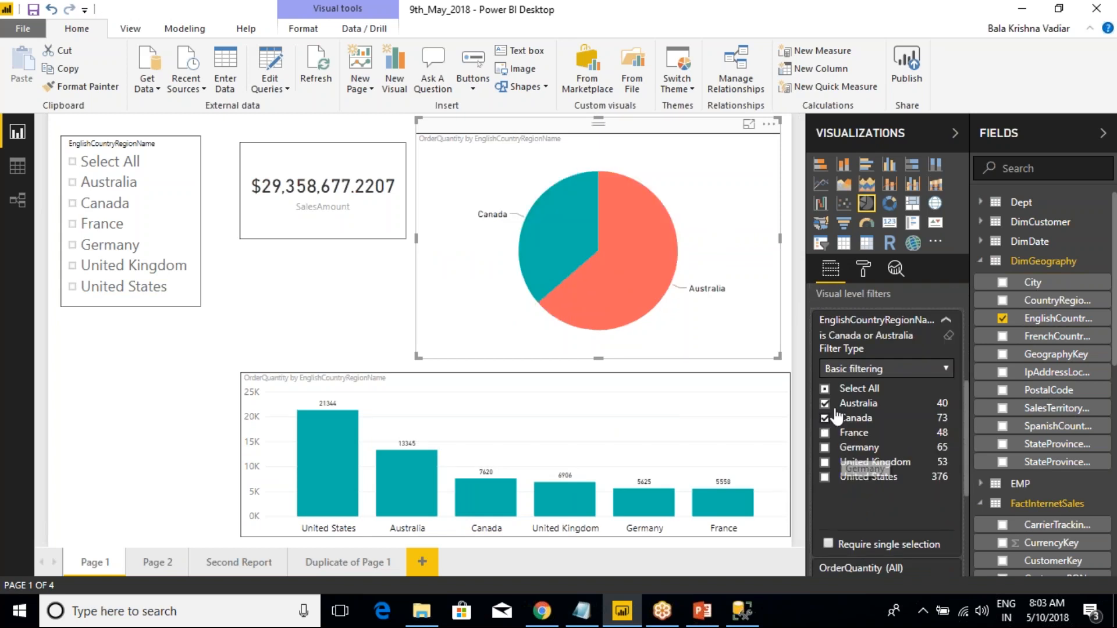
left_click(944, 322)
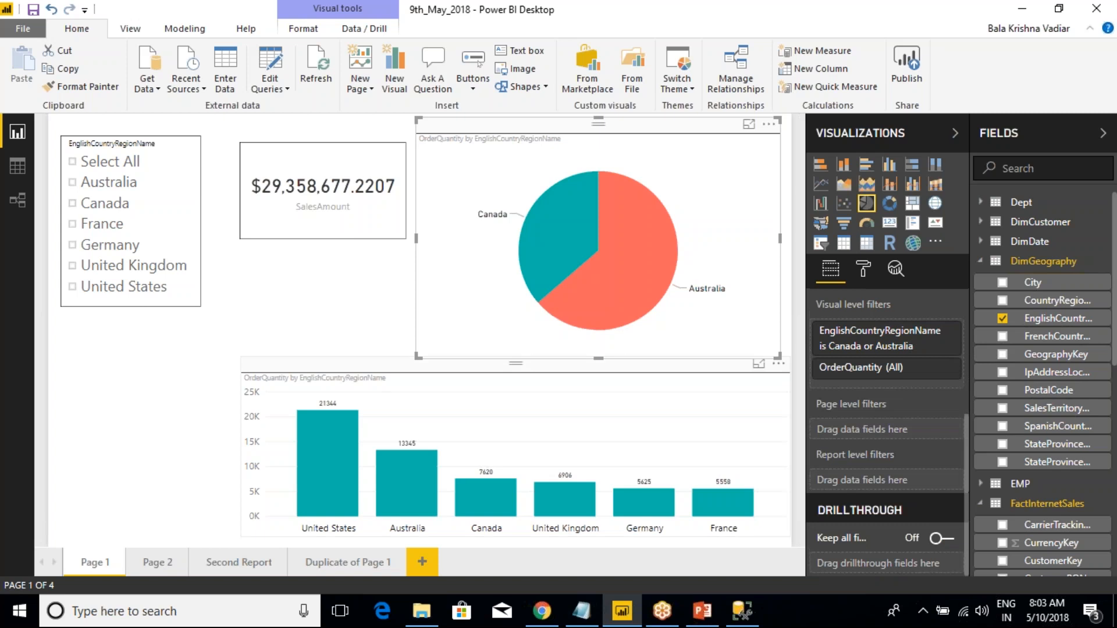
left_click(144, 340)
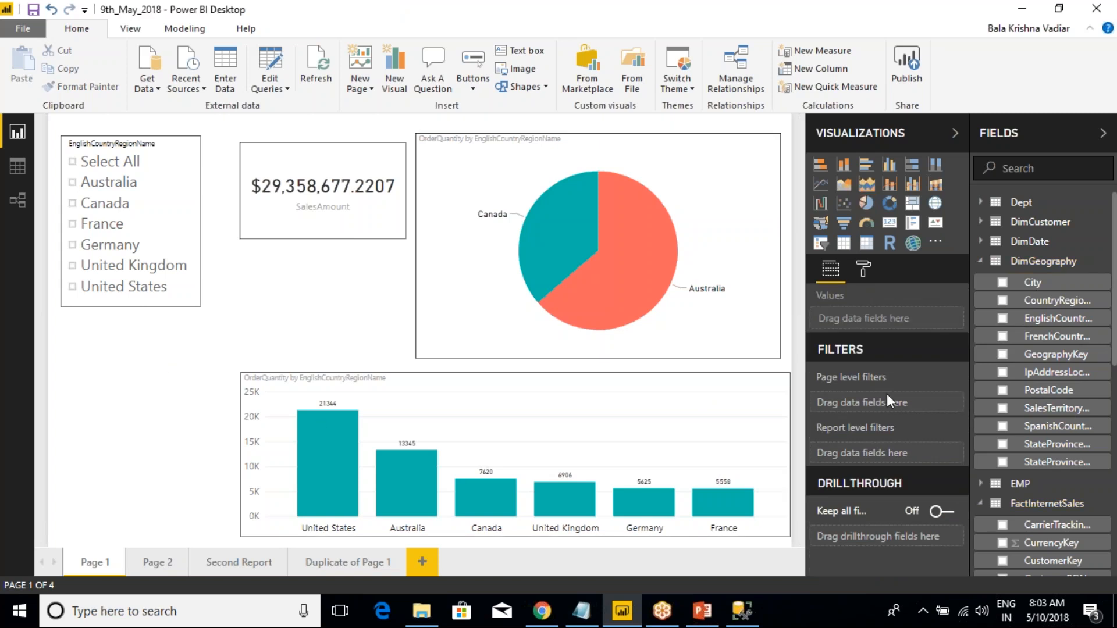
Step: Add EnglishCountryRegionName as a page level filter on Page 1 and restrict it to Germany
left_click_drag(1054, 319, 917, 424)
scroll(876, 470, "down", 1)
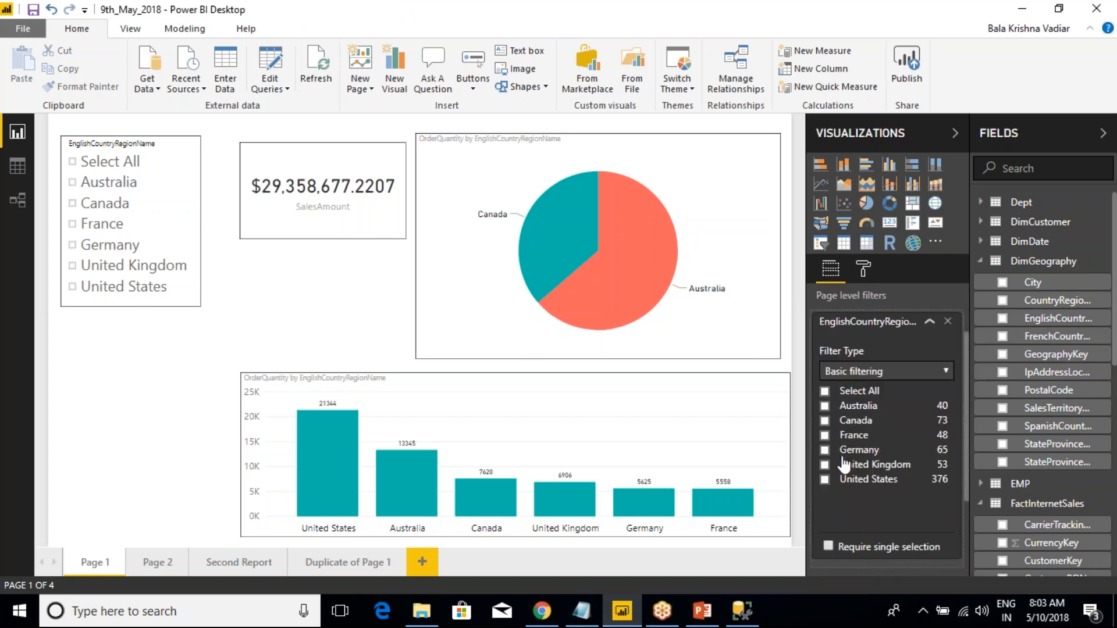
left_click(825, 449)
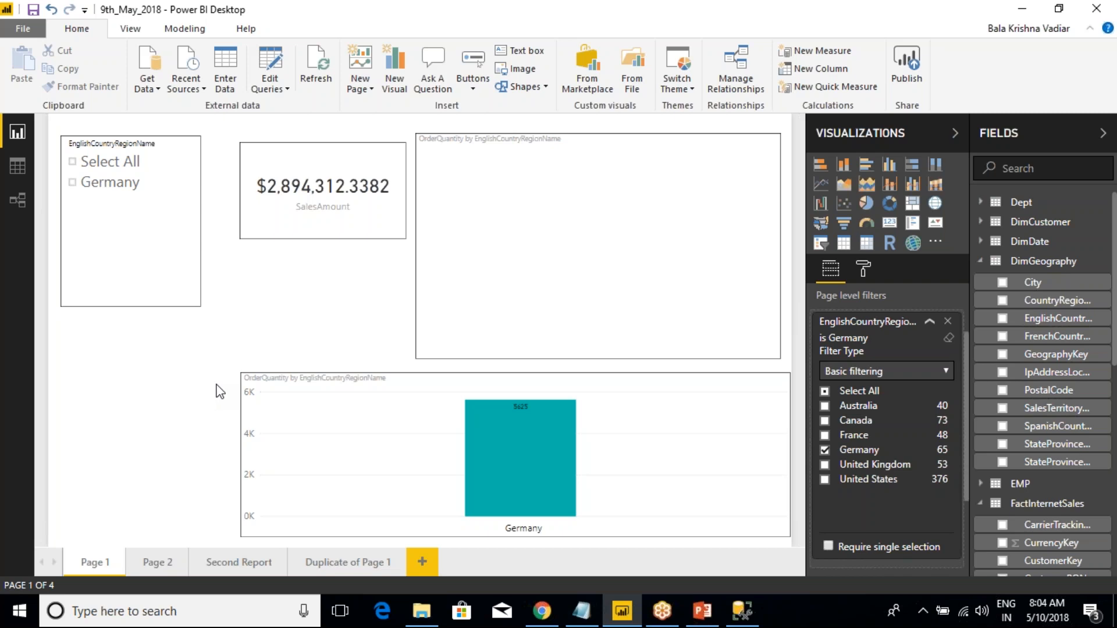
Step: Clear the Germany selection and remove the EnglishCountryRegionName page level filter from Page 1
left_click(823, 451)
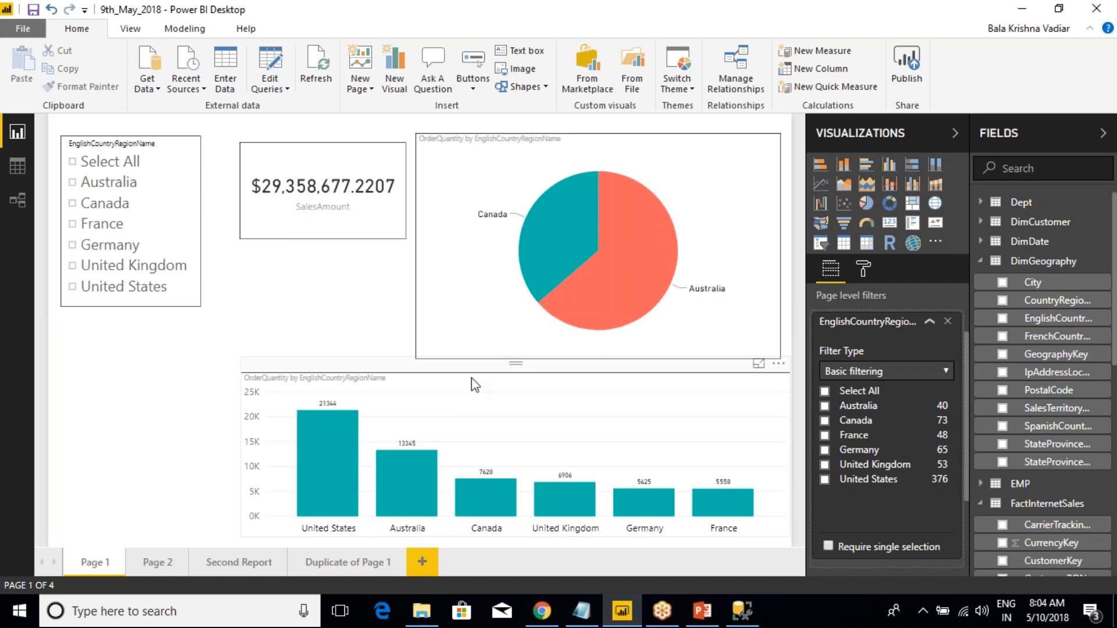
left_click(416, 392)
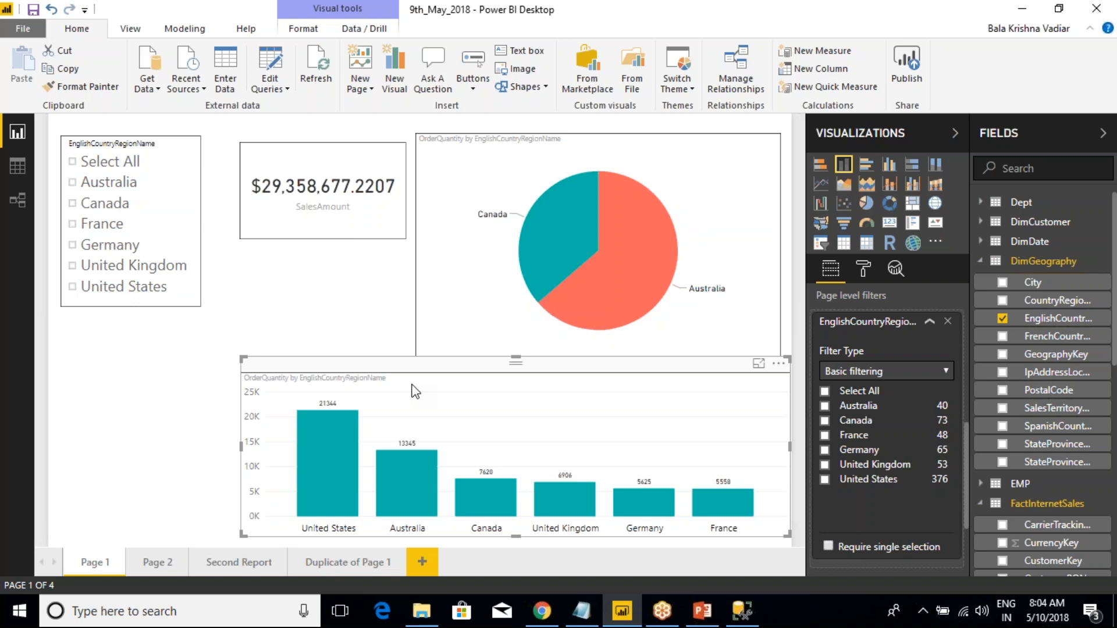
left_click(496, 140)
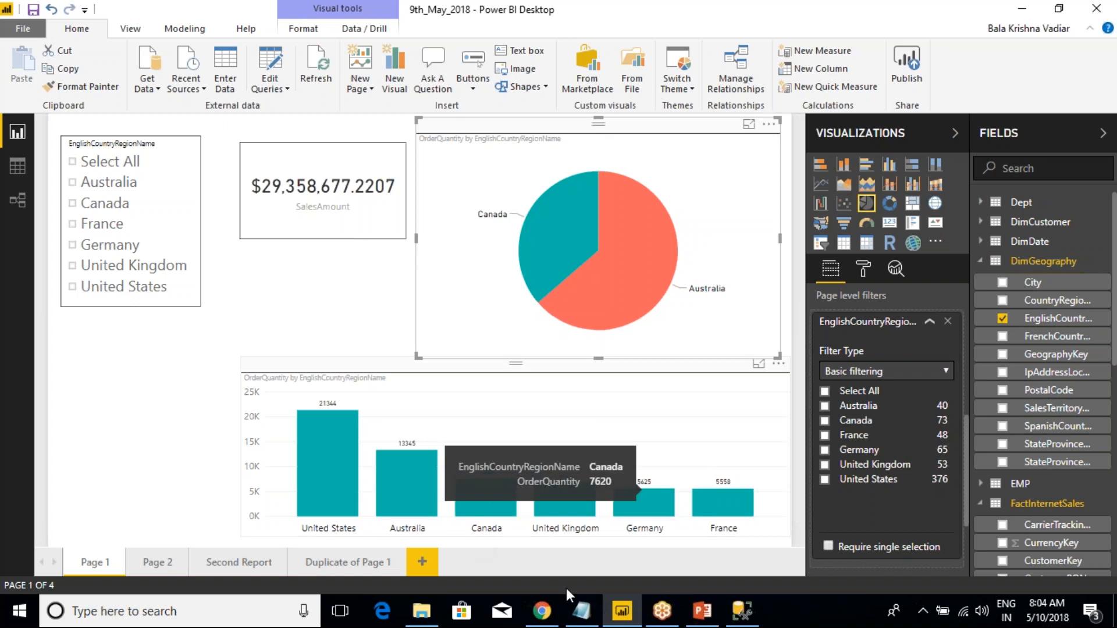
left_click(947, 322)
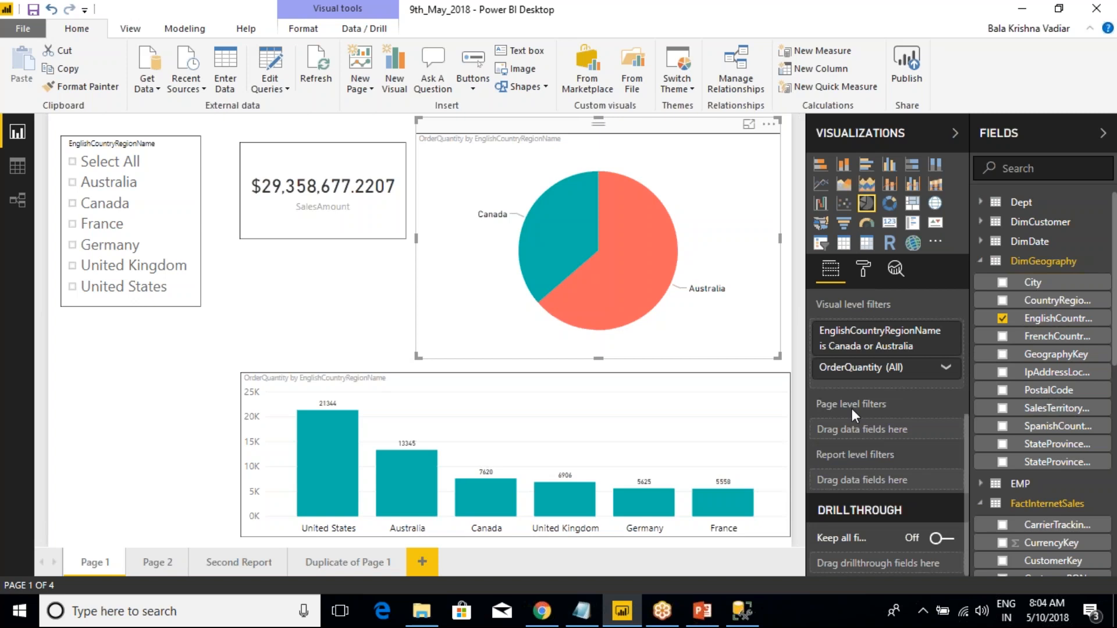
Step: Clear the pie chart's visual level filter on EnglishCountryRegionName
scroll(882, 481, "up", 5)
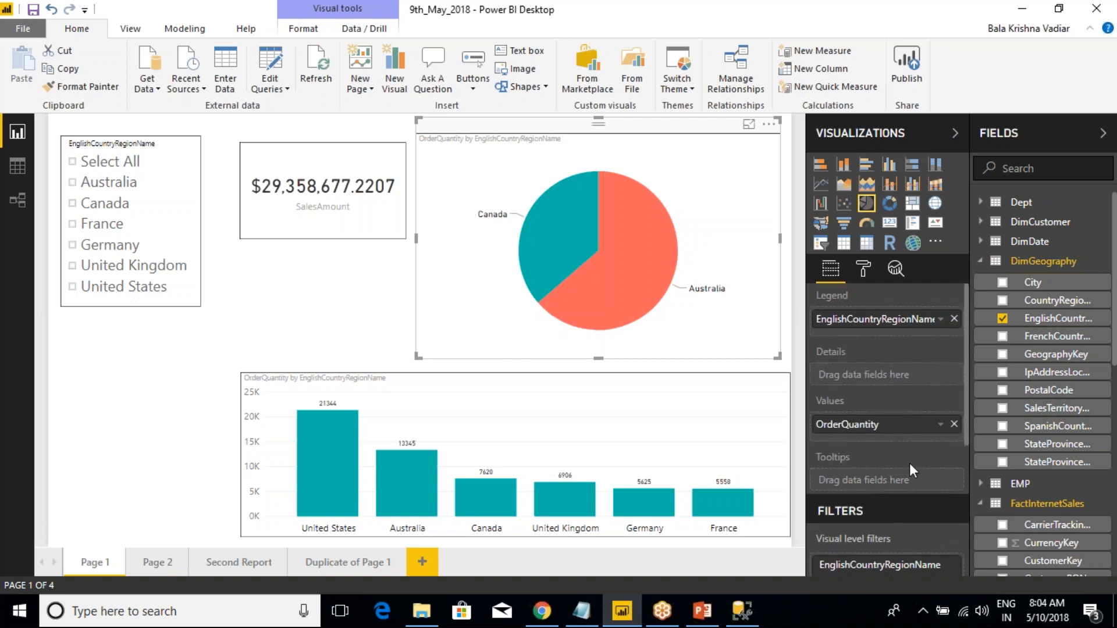
scroll(910, 463, "down", 2)
mouse_move(910, 500)
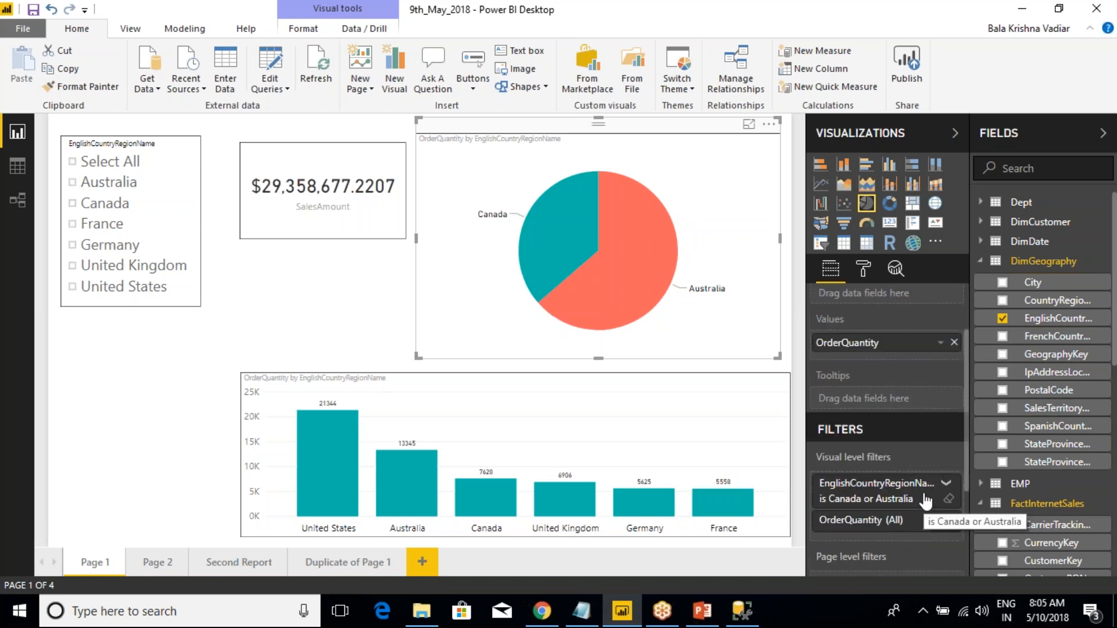
scroll(929, 444, "down", 3)
scroll(929, 443, "up", 4)
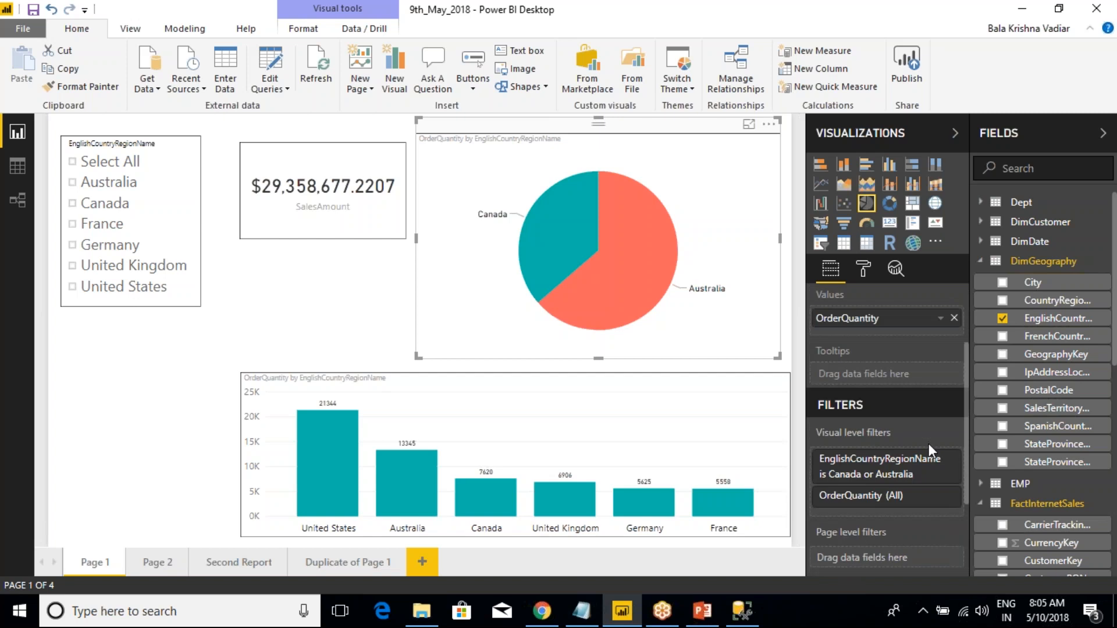
left_click(952, 513)
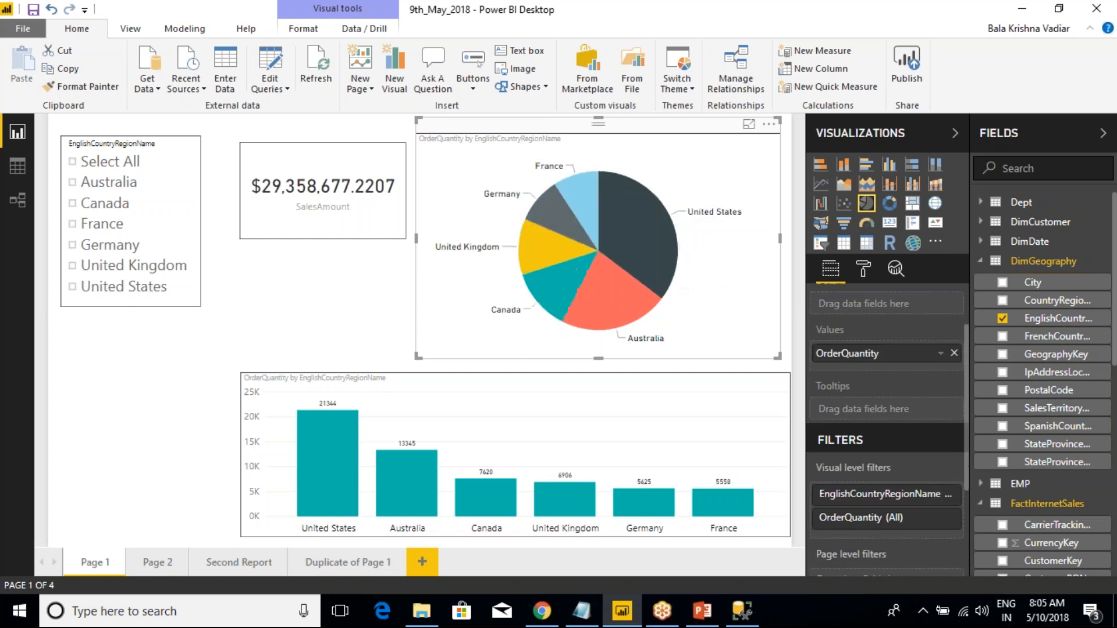
left_click(247, 294)
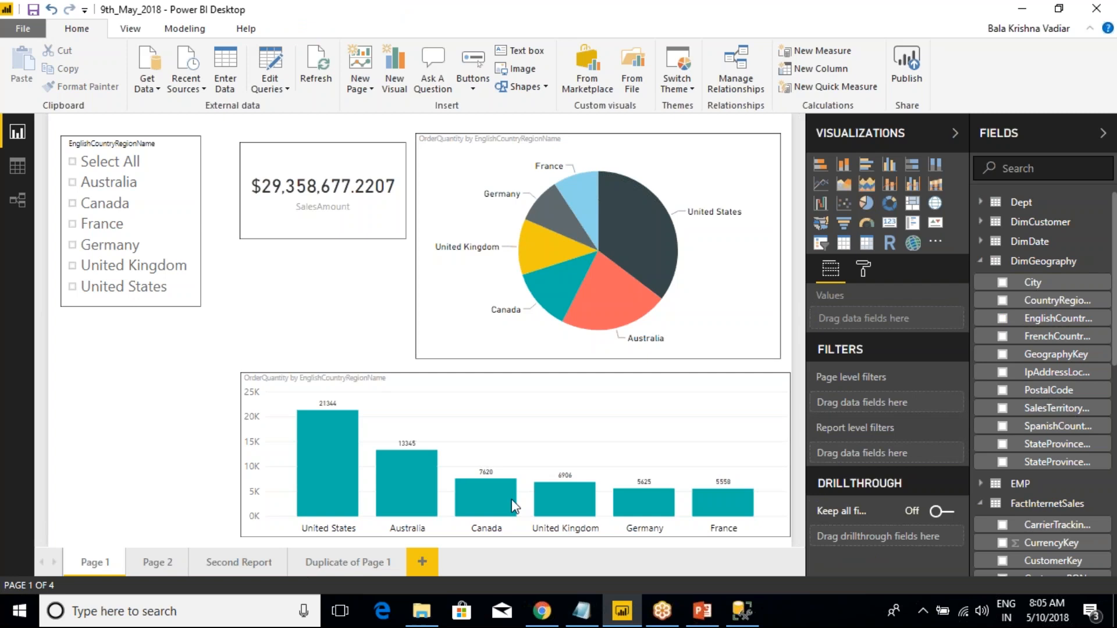
Step: Turn on Edit interactions with the OrderQuantity pie chart selected
left_click(451, 208)
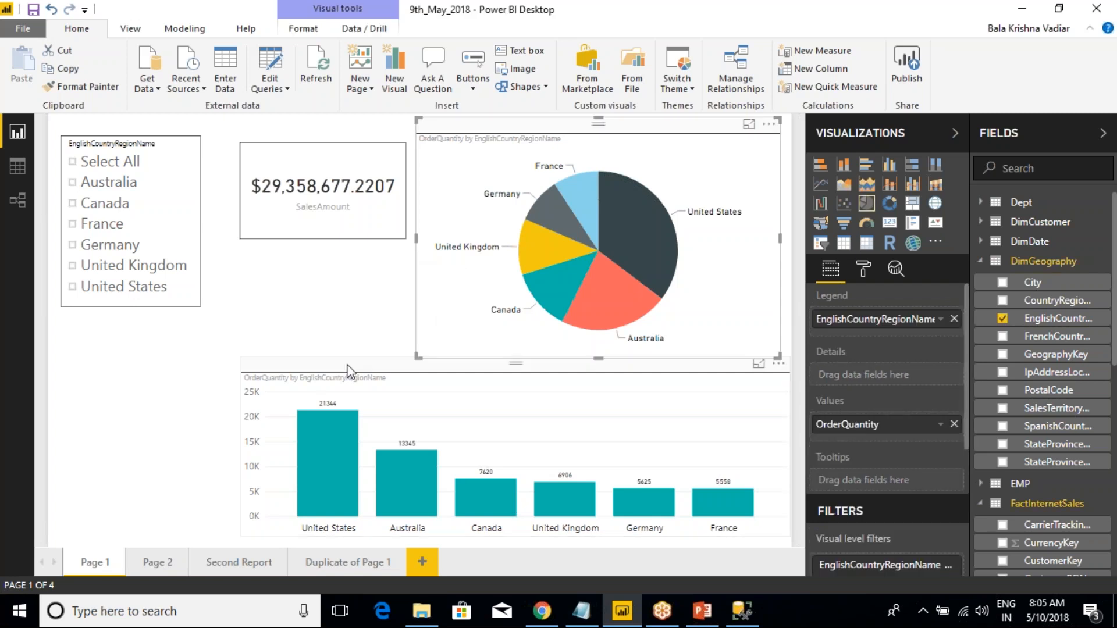
left_click(347, 365)
left_click(382, 274)
left_click(508, 132)
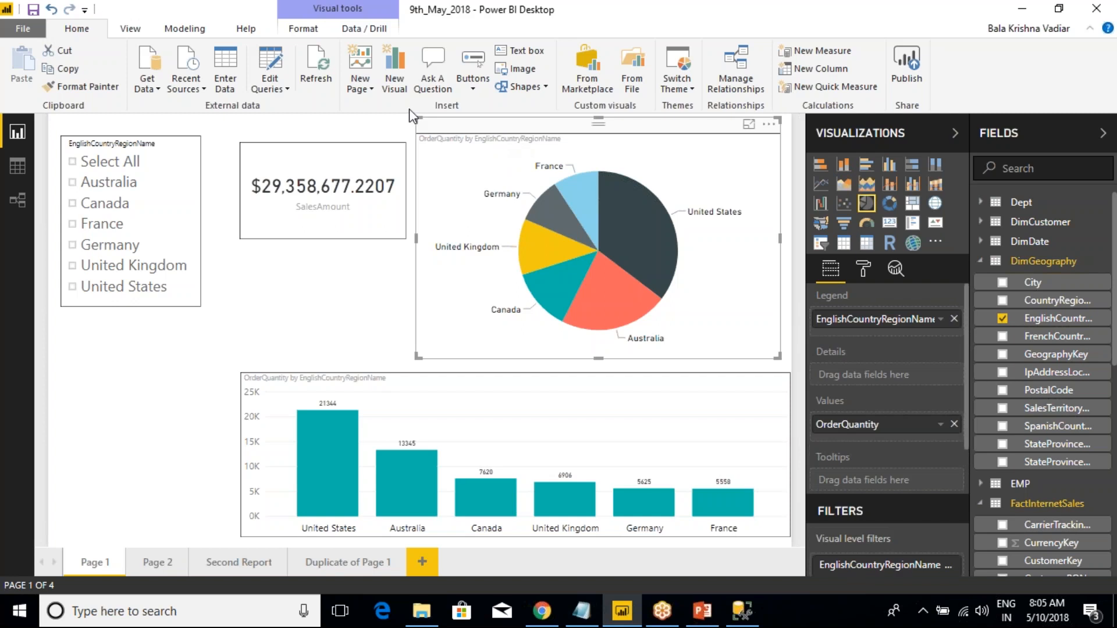
left_click(303, 28)
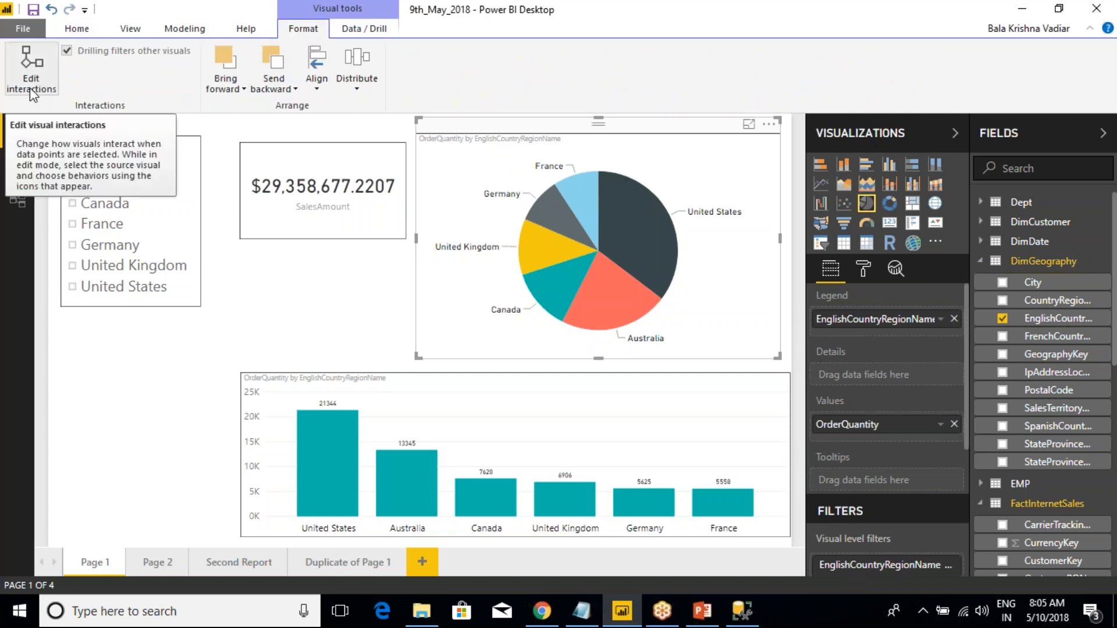
left_click(44, 89)
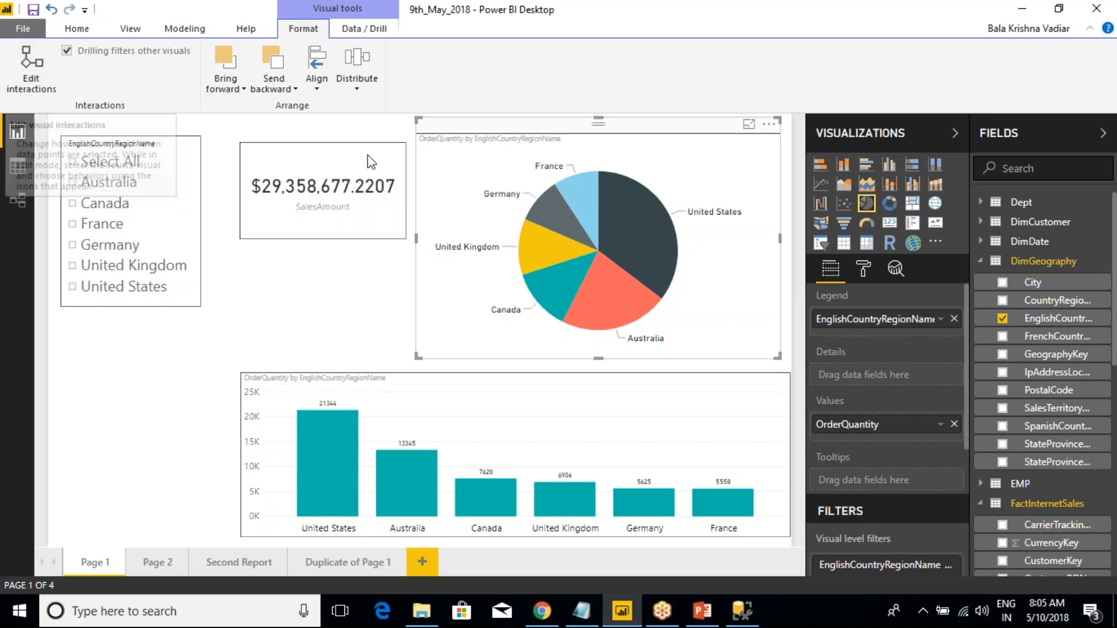
left_click(31, 84)
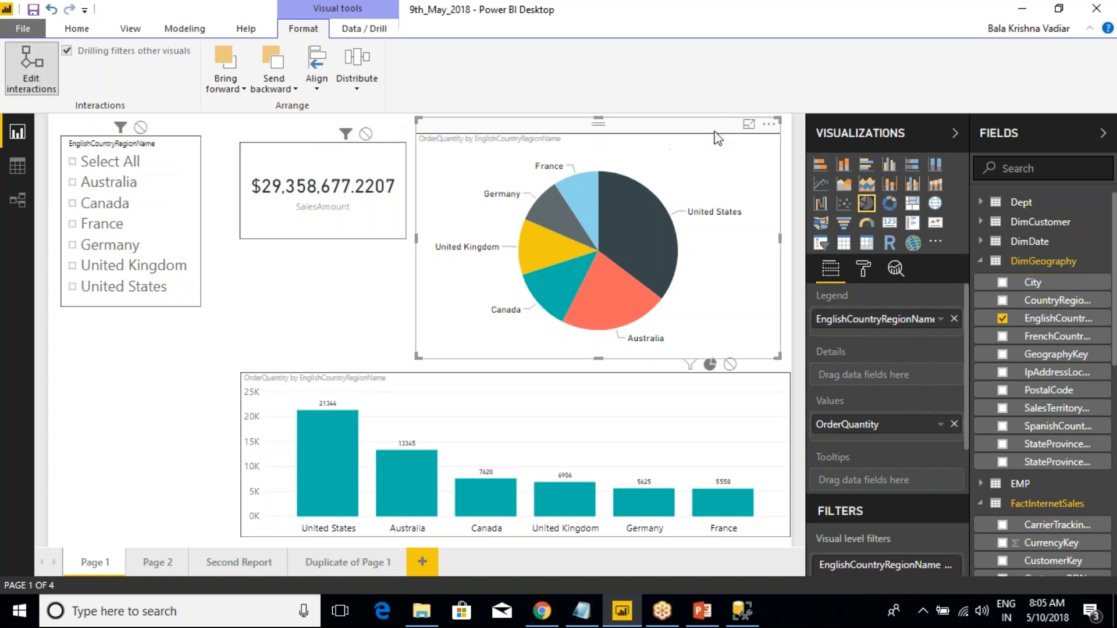
Step: Examine the interaction options that the SalesAmount card and the column chart each offer for the other visuals
left_click(391, 275)
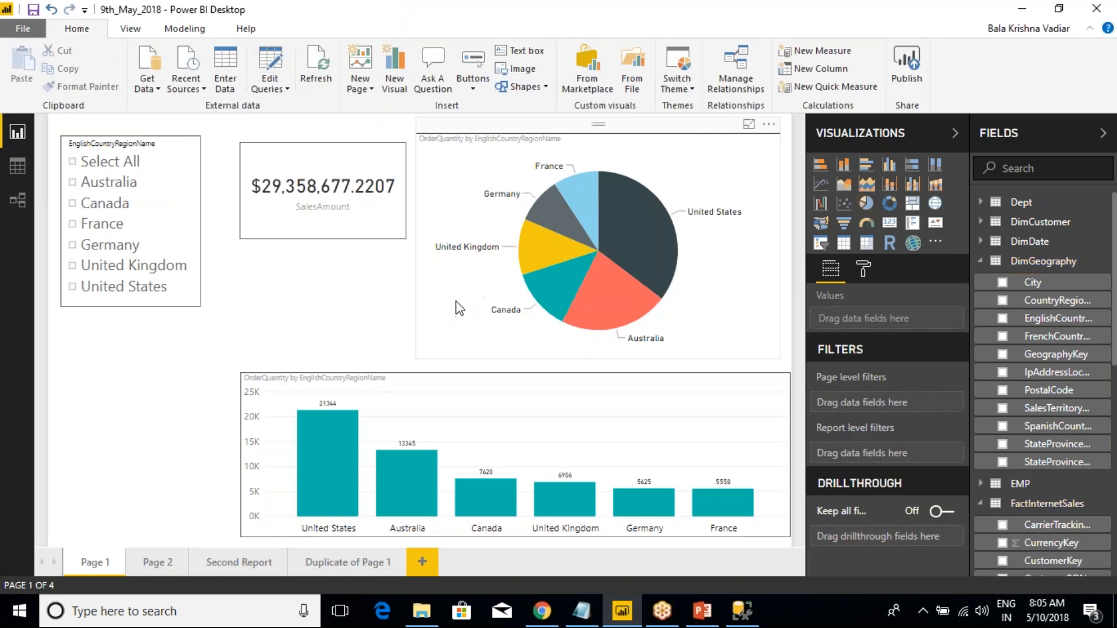
left_click(460, 308)
left_click(302, 146)
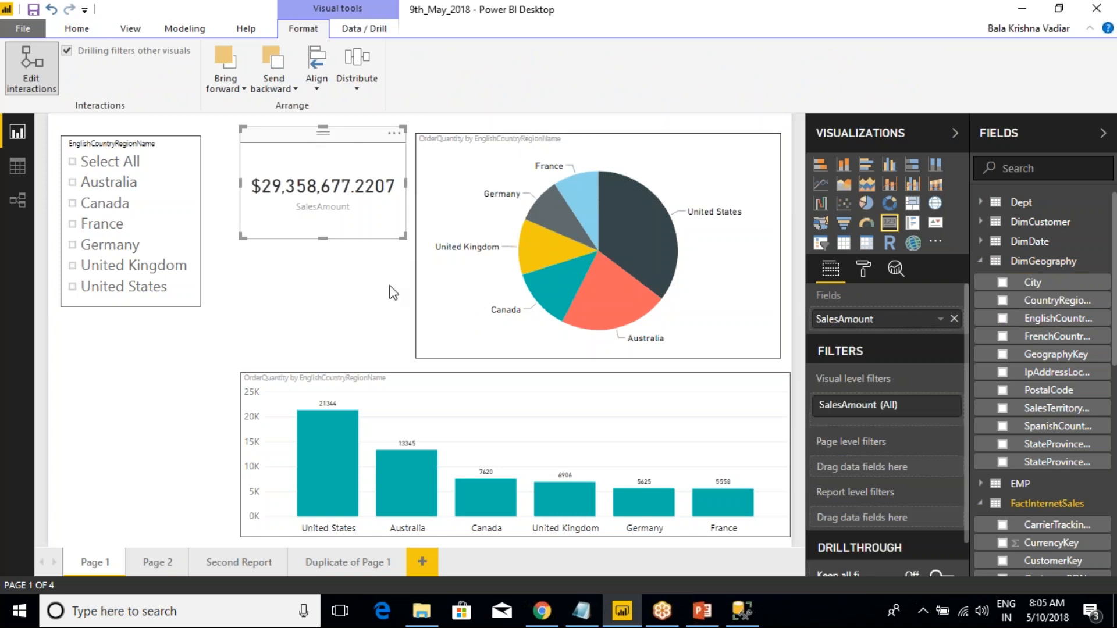
left_click(373, 365)
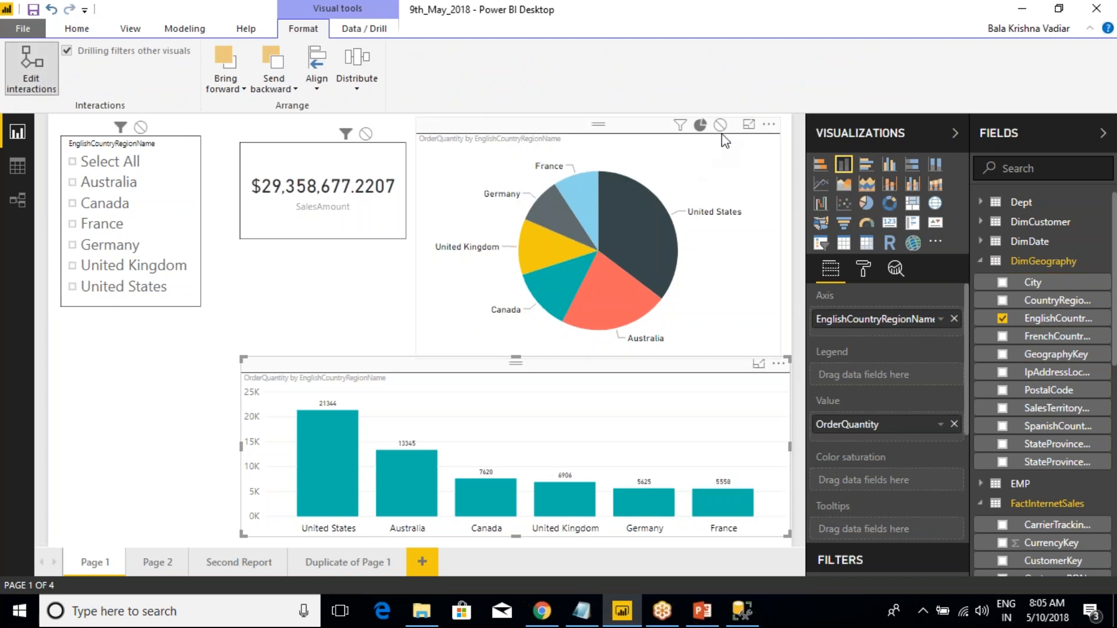
left_click(337, 298)
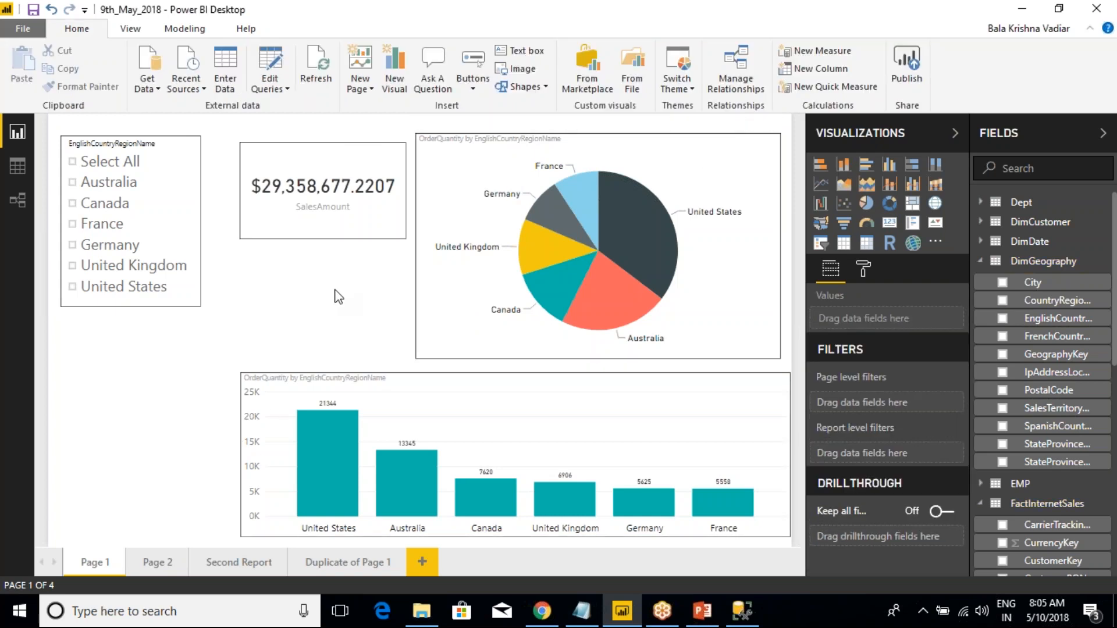
left_click(335, 132)
left_click(379, 384)
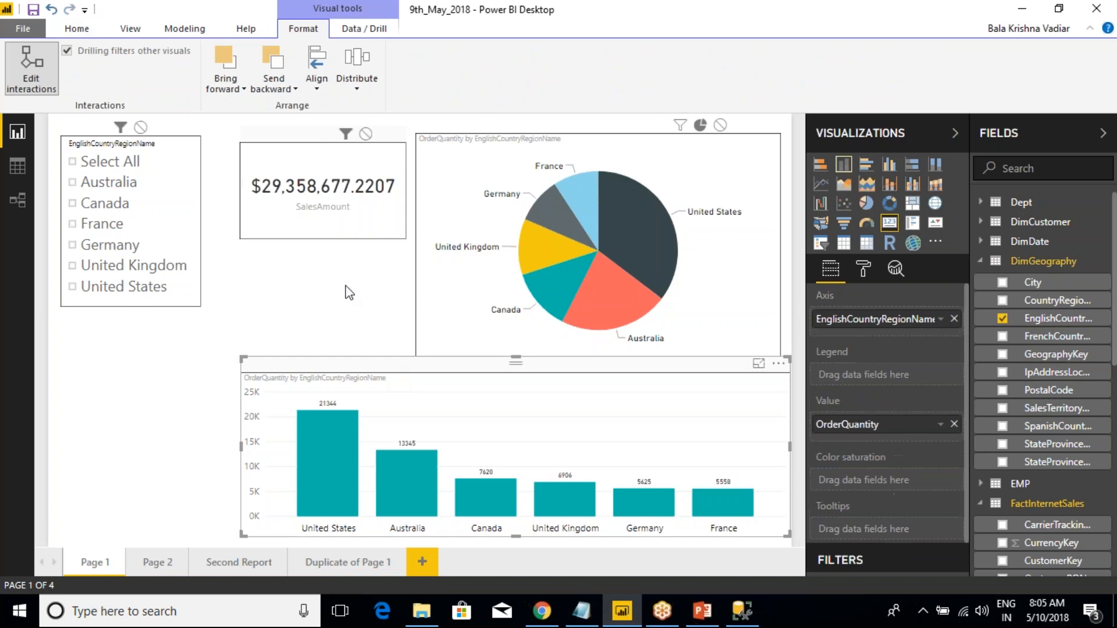
left_click(348, 291)
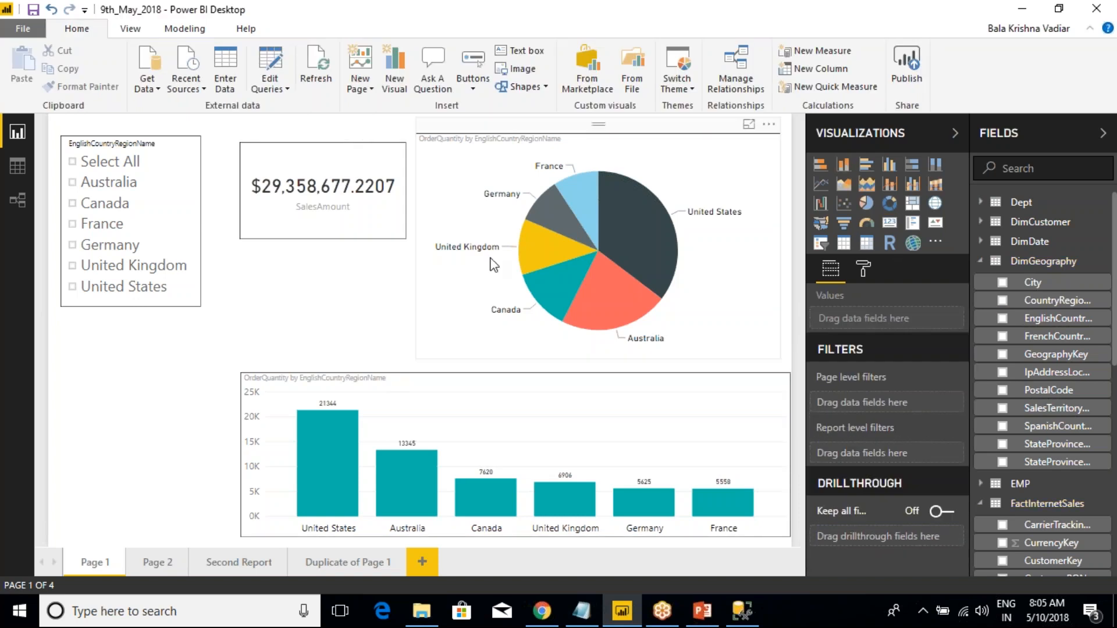
Step: Set the column chart's interaction with the pie chart to None
left_click(547, 134)
left_click(398, 352)
left_click(367, 382)
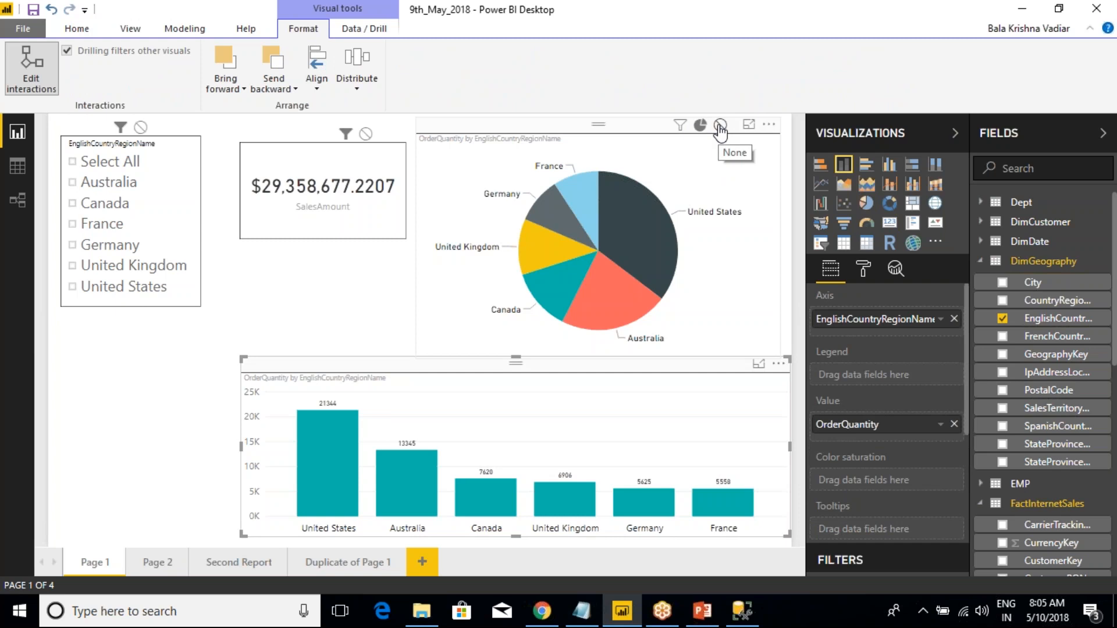
left_click(720, 127)
Step: Select Germany in the country slicer and set the slicer's interaction with the pie chart to None
left_click(288, 289)
left_click(96, 247)
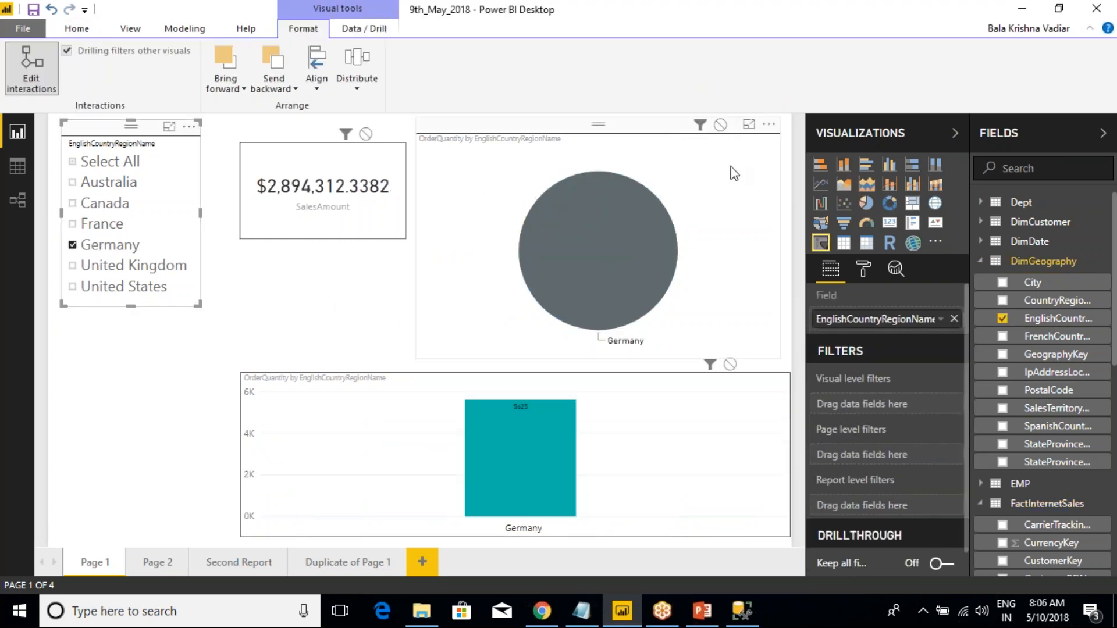
left_click(720, 125)
left_click(312, 304)
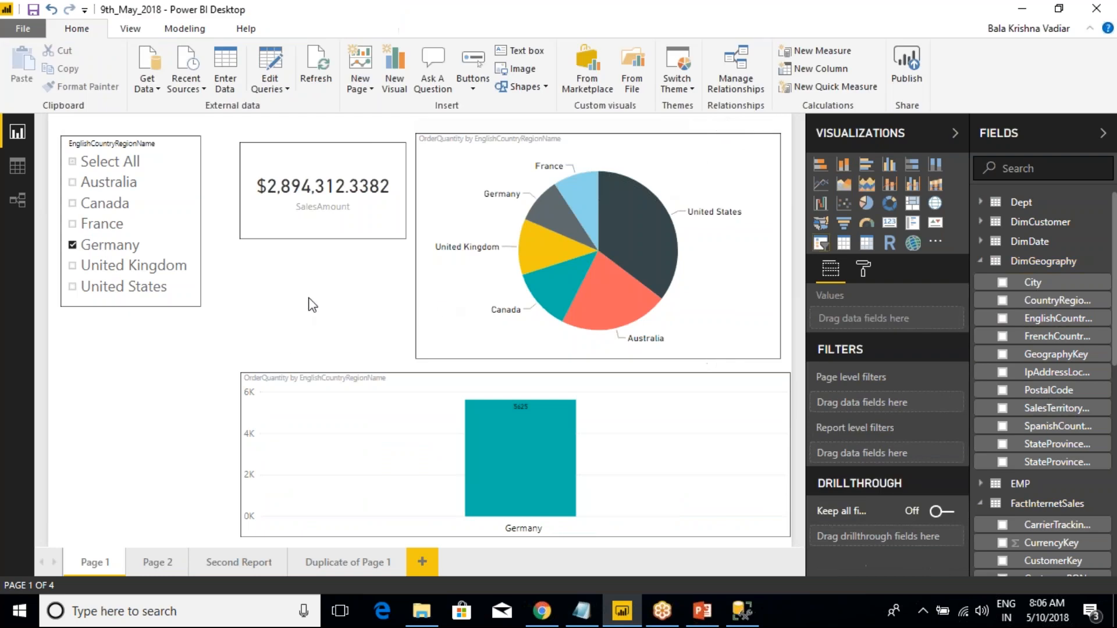
Step: Change the country slicer selection to France, adding Australia and Canada to it
left_click(99, 226)
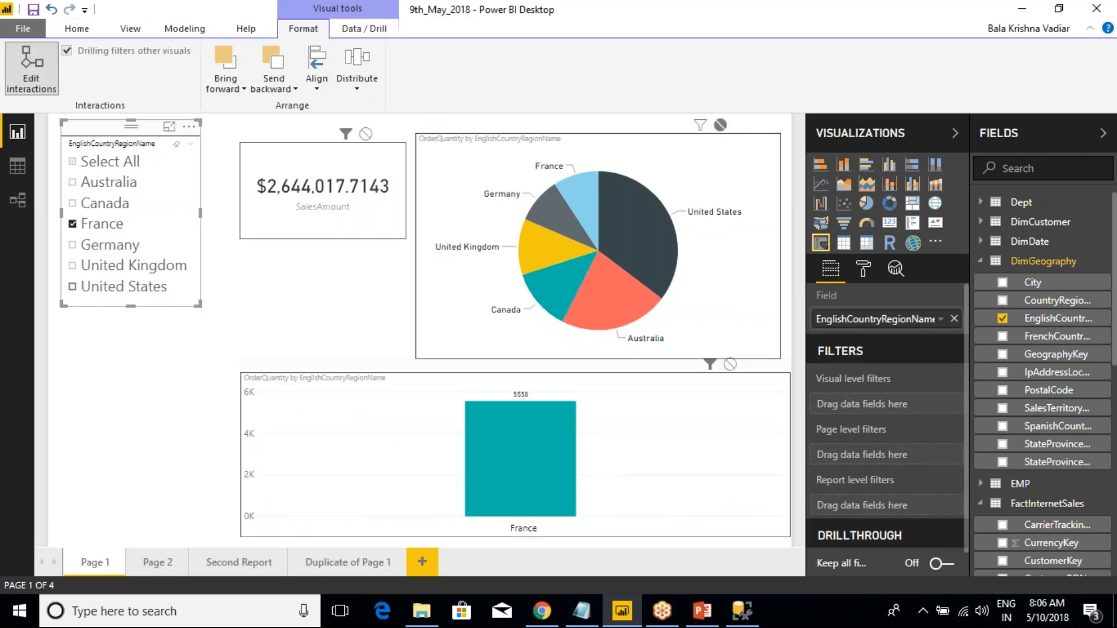
left_click(582, 140)
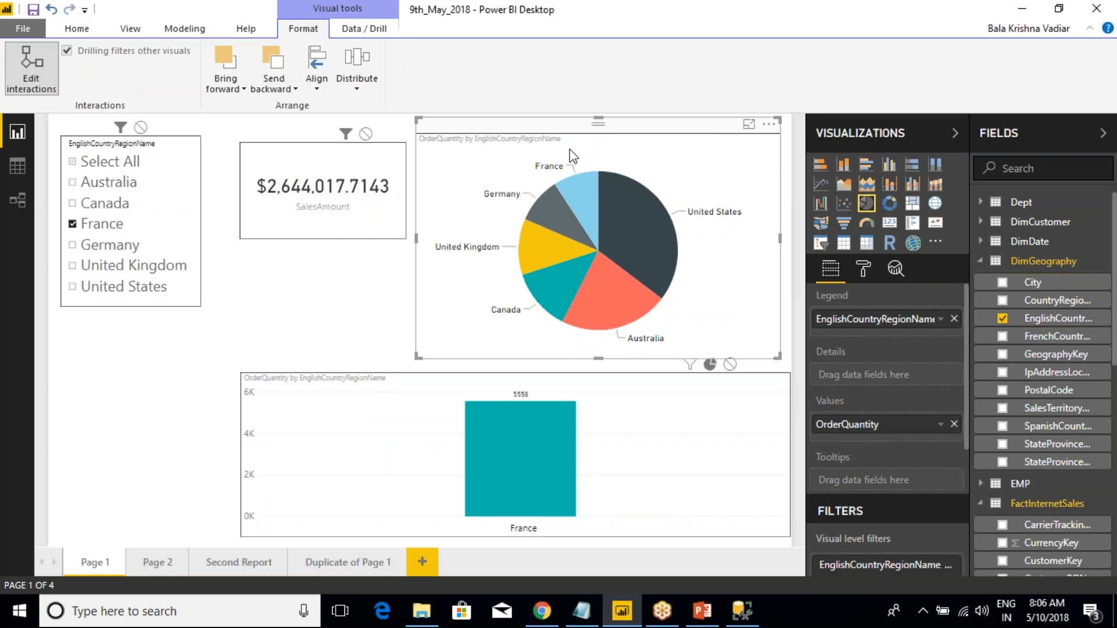
left_click(88, 182, "ctrl")
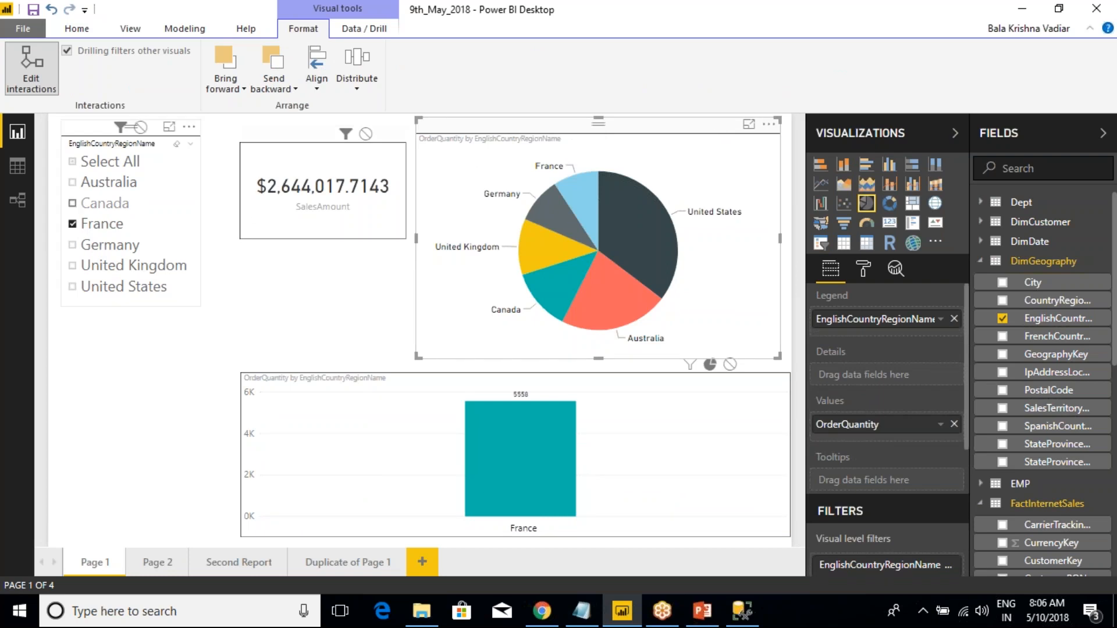
left_click(86, 204, "ctrl")
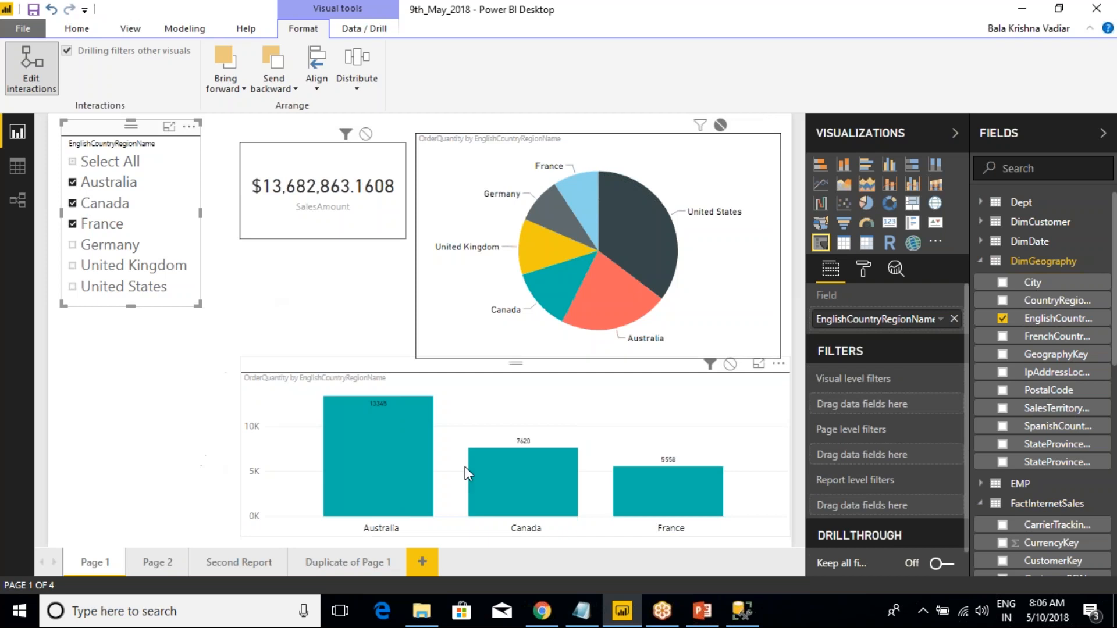
Step: Examine the pie chart's visual, page and report level filter areas and its interaction options
left_click(562, 129)
mouse_move(582, 213)
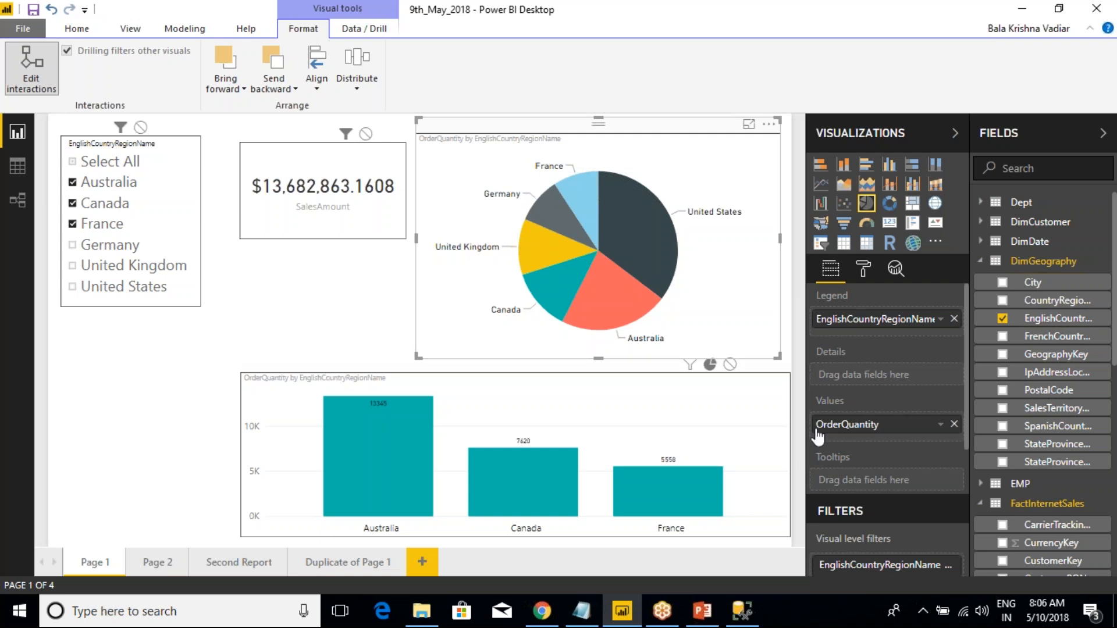
scroll(869, 457, "down", 3)
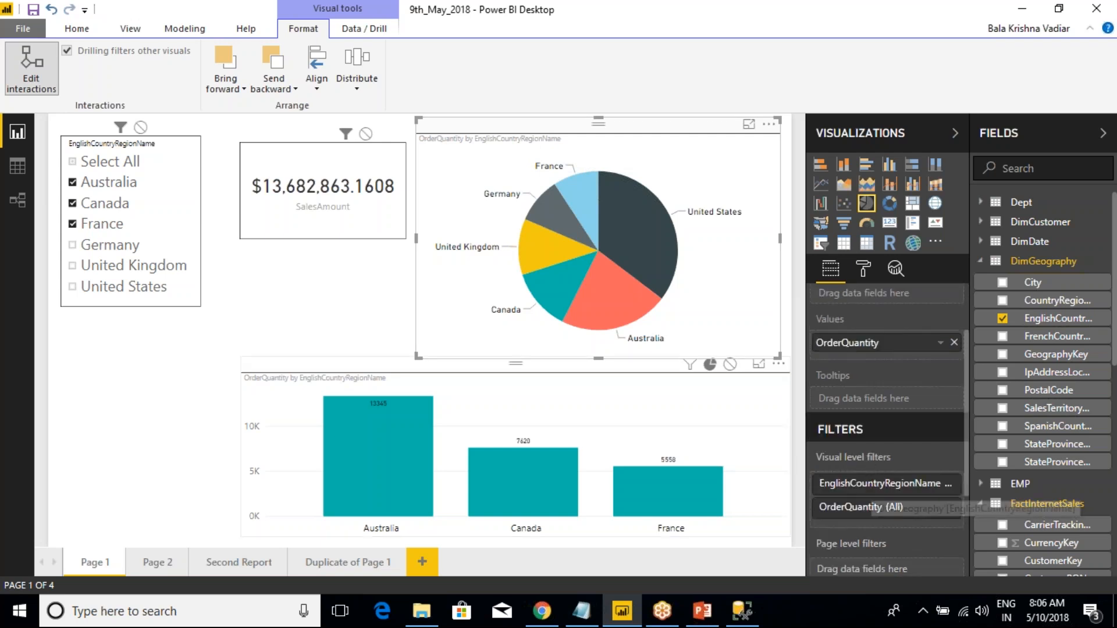
mouse_move(656, 295)
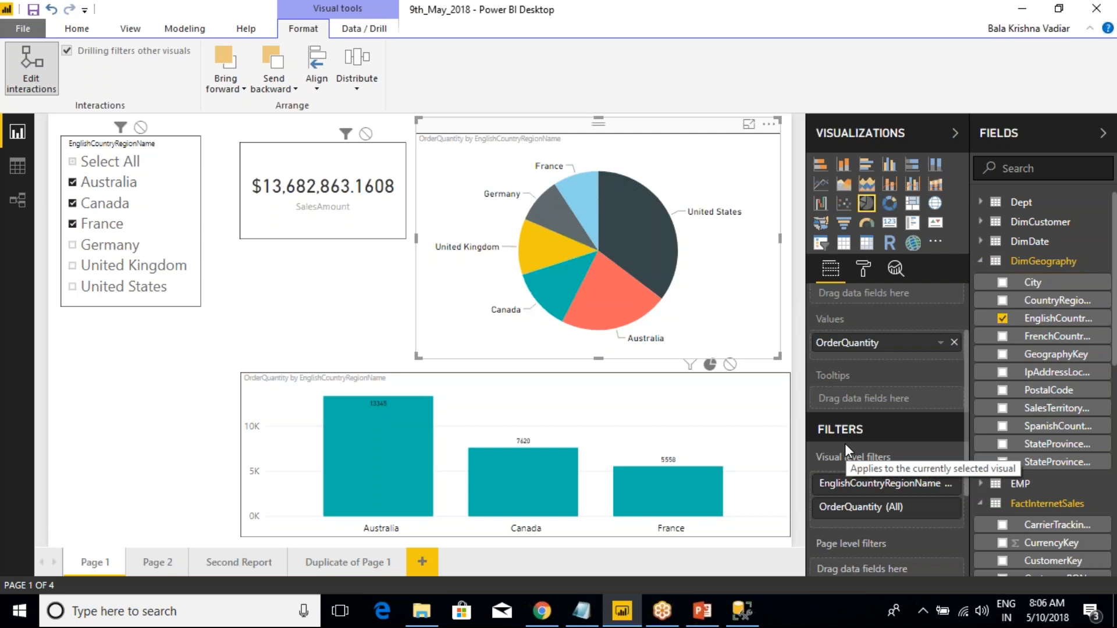
left_click(346, 309)
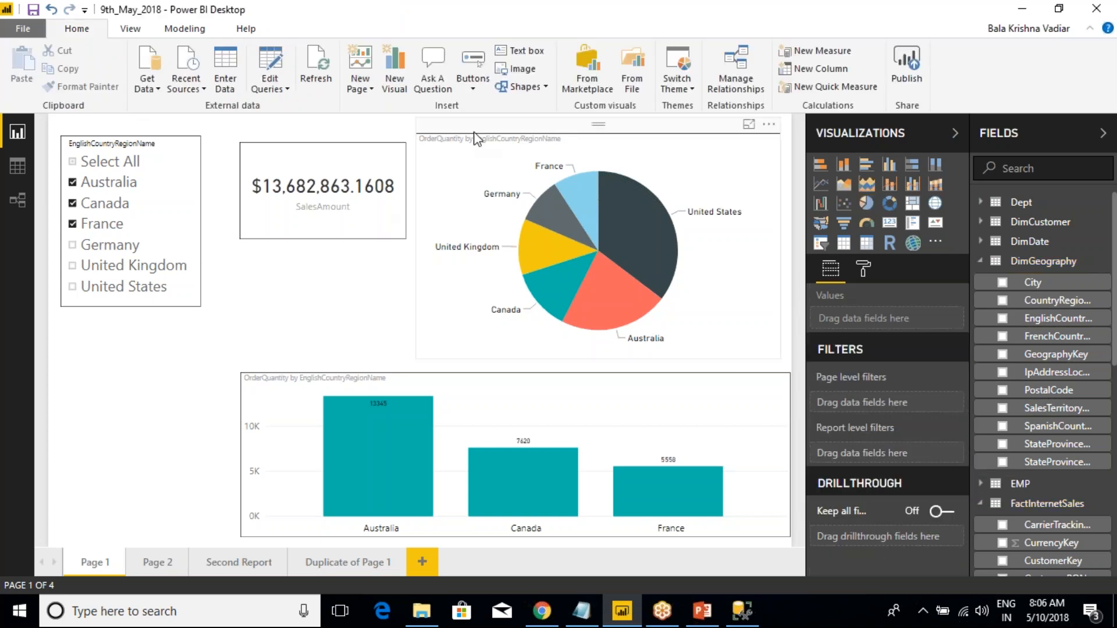
left_click(474, 133)
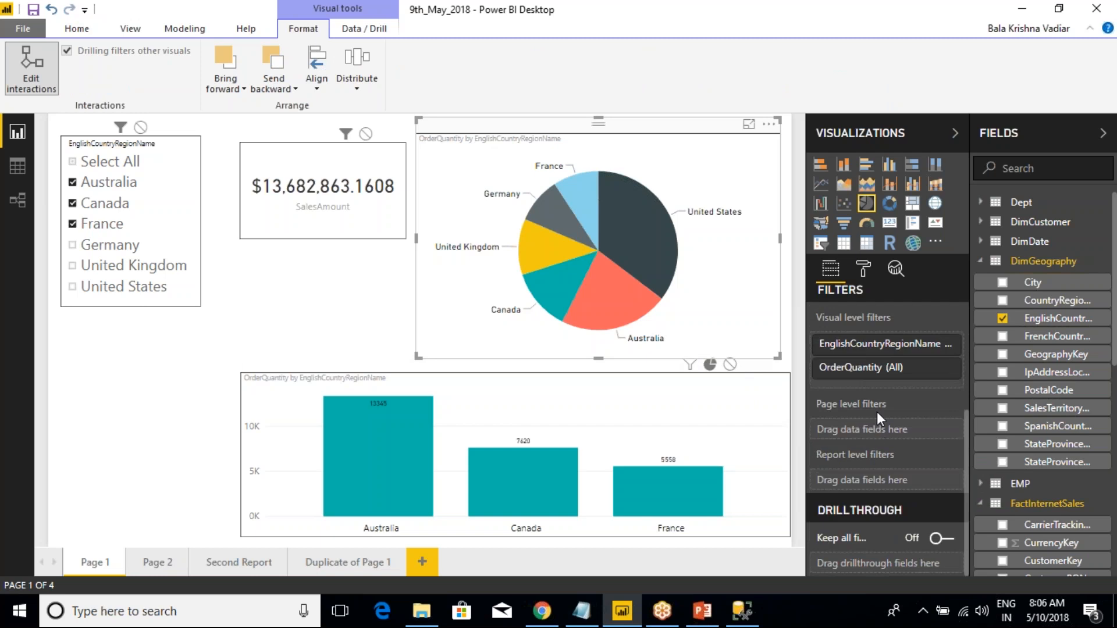
left_click(291, 251)
left_click(477, 131)
left_click(31, 67)
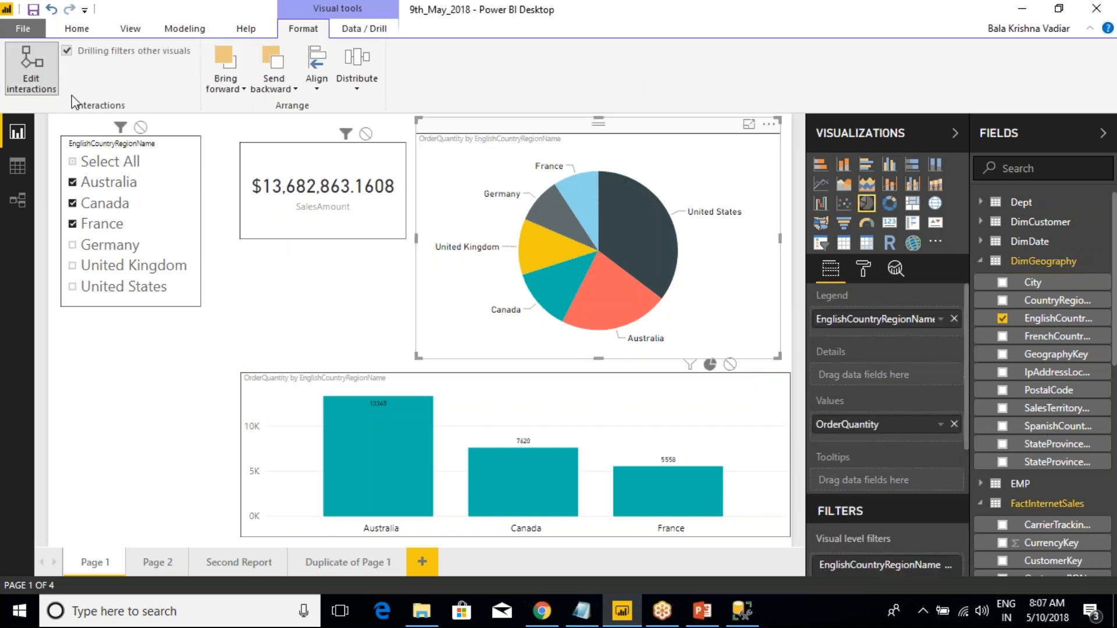
Step: Reduce the country slicer selection to Australia and add Canada, France, Germany and United Kingdom back to it
left_click(103, 212)
left_click(94, 225)
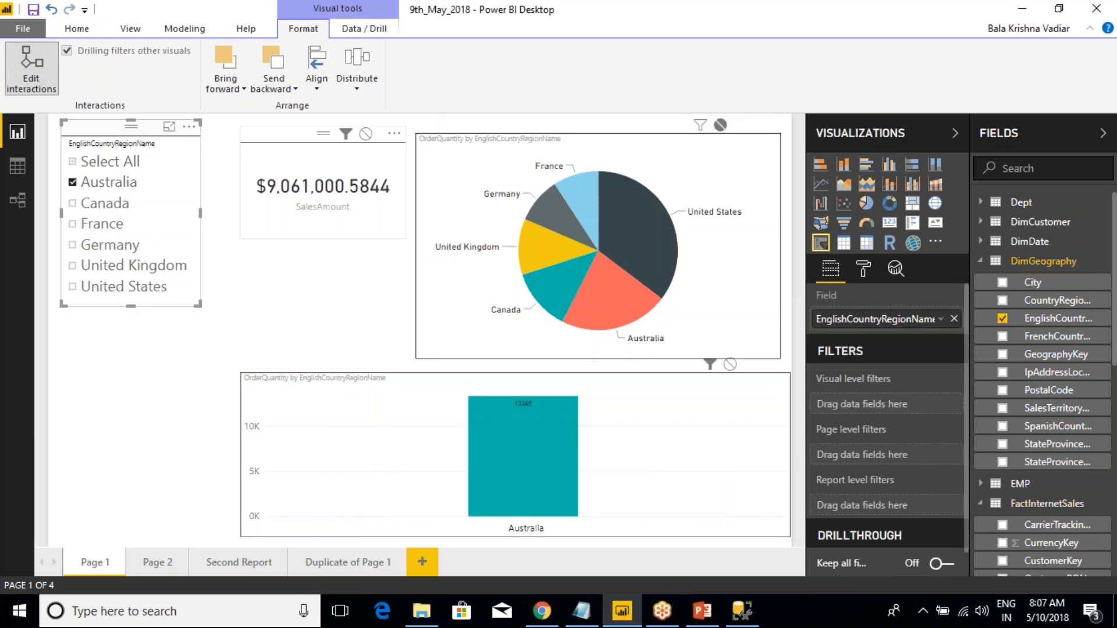
left_click(91, 205)
left_click(91, 226)
left_click(91, 243)
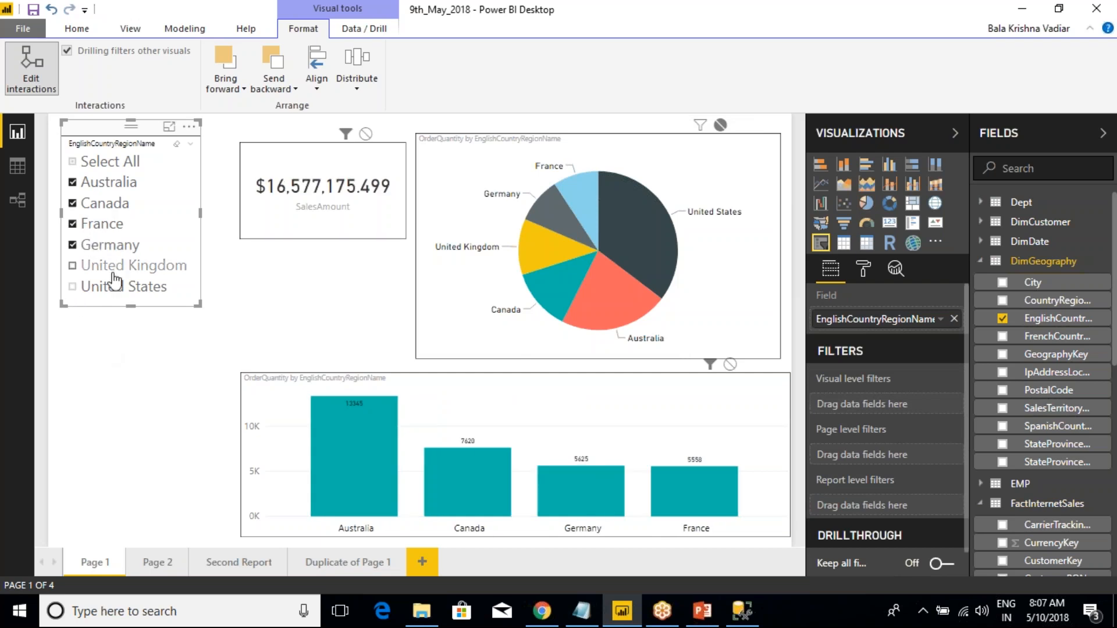
left_click(116, 267)
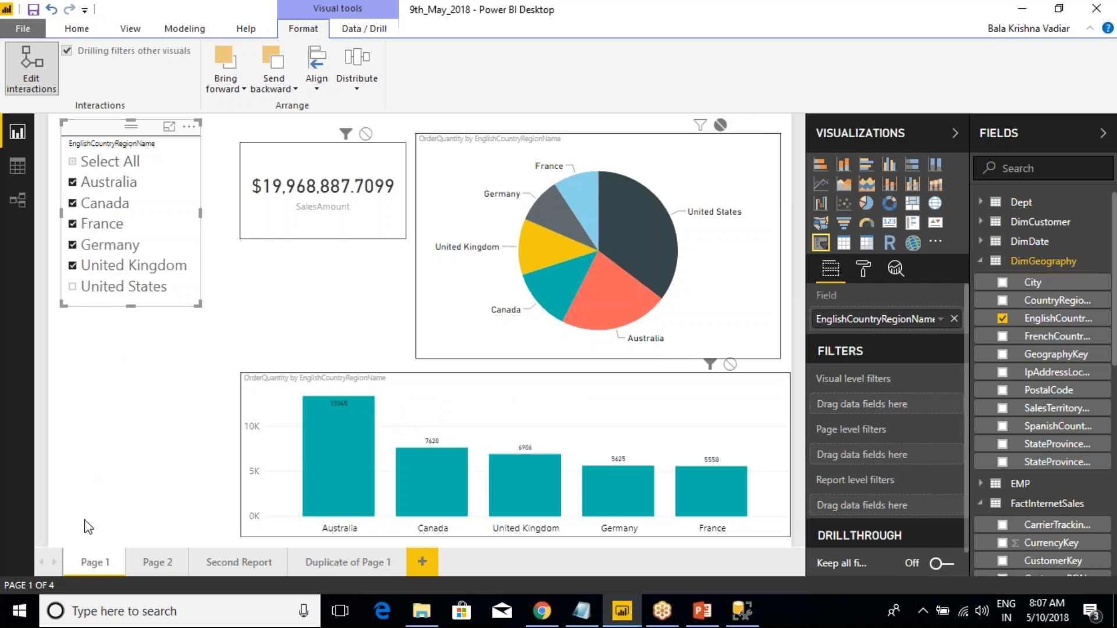
Step: Open the pie chart's visual level filter on EnglishCountryRegionName to show its basic filtering country list
left_click(633, 138)
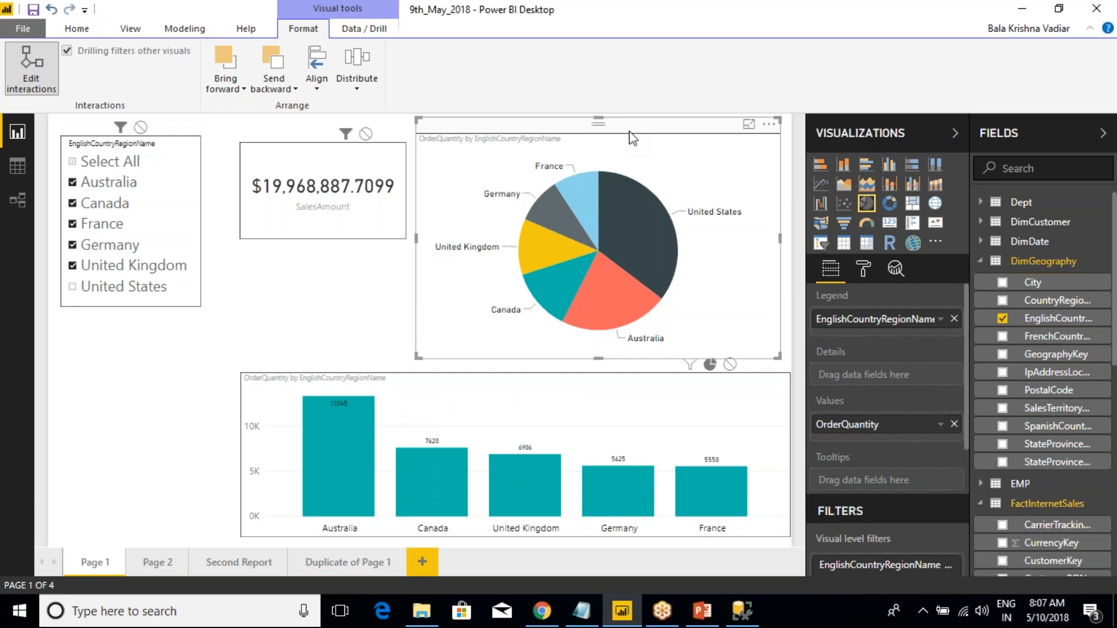
scroll(888, 504, "down", 3)
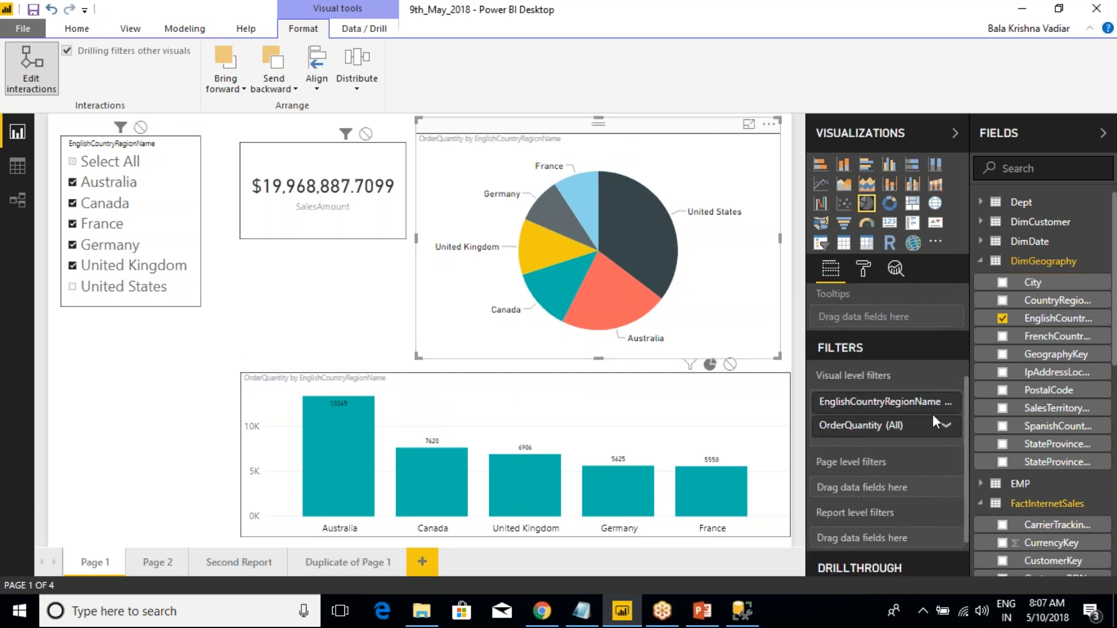
left_click(947, 403)
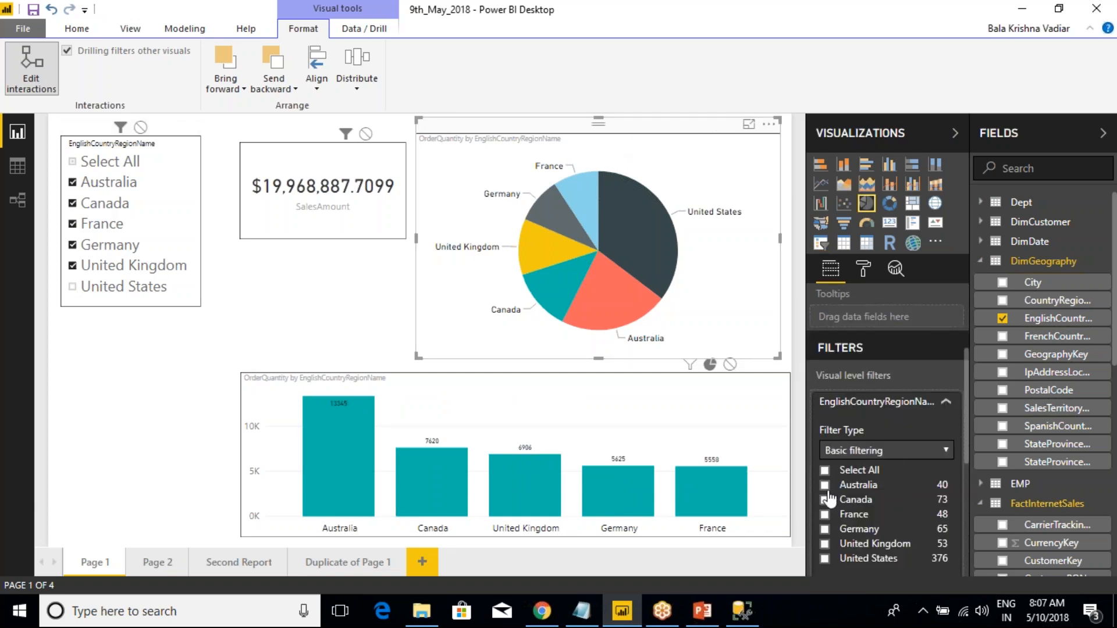